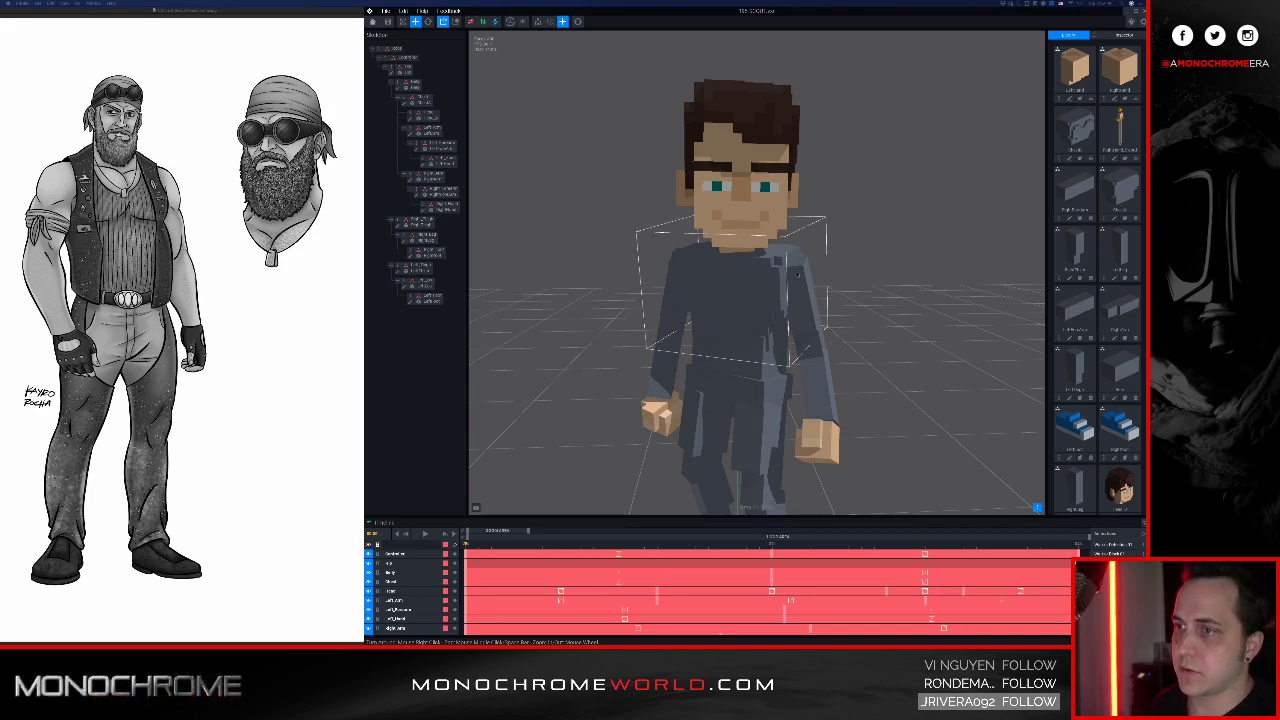
Step: Select the character's head in the rig and open its model for voxel editing
left_click(775, 221)
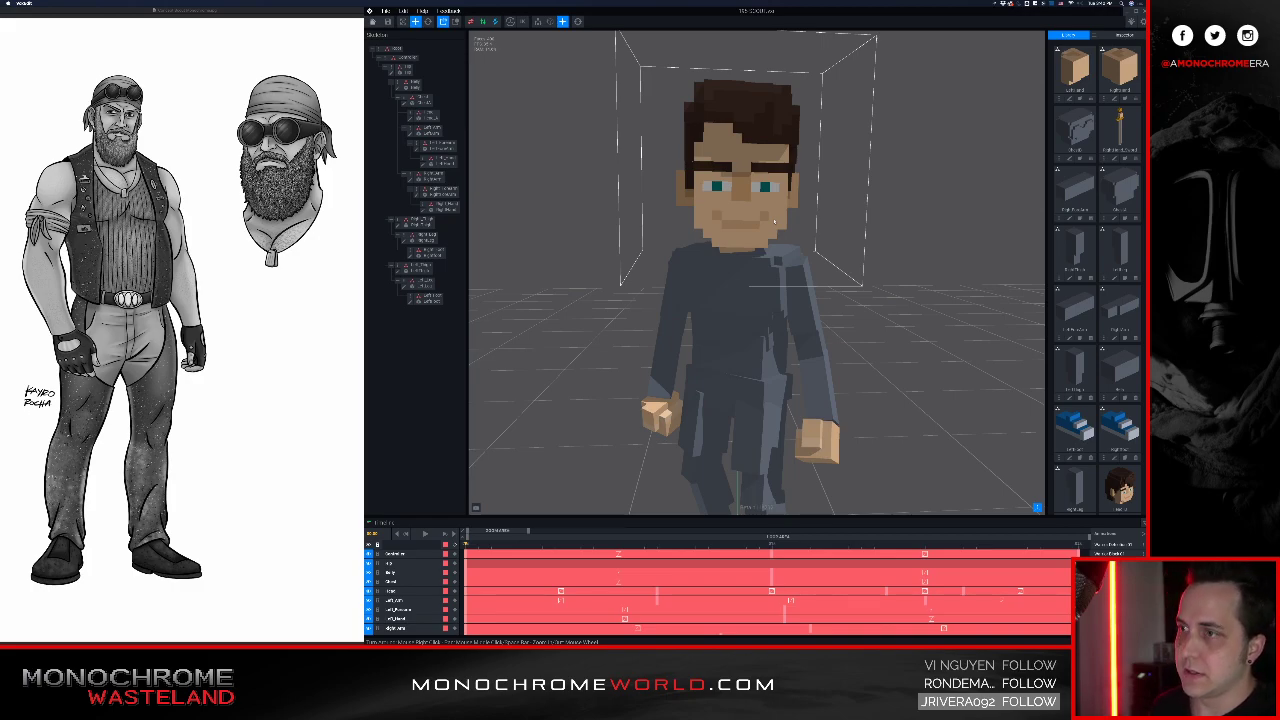
left_click(523, 139)
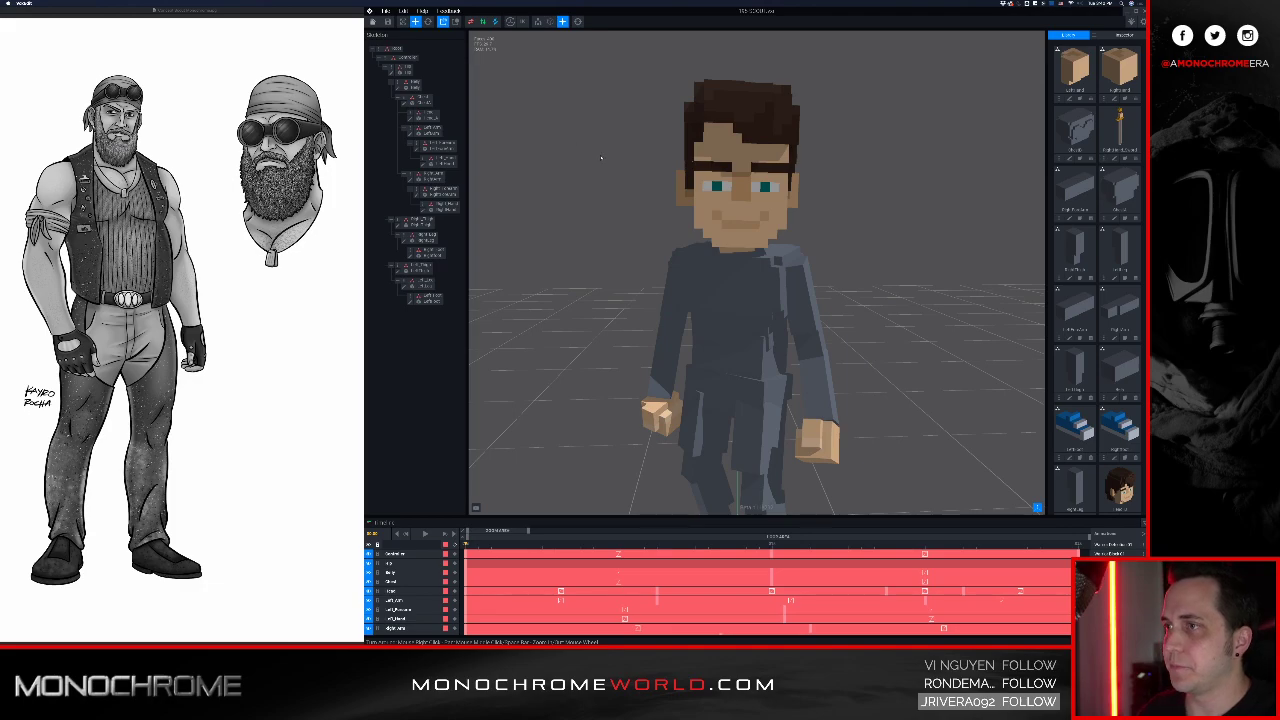
scroll(590, 164, "down", 3)
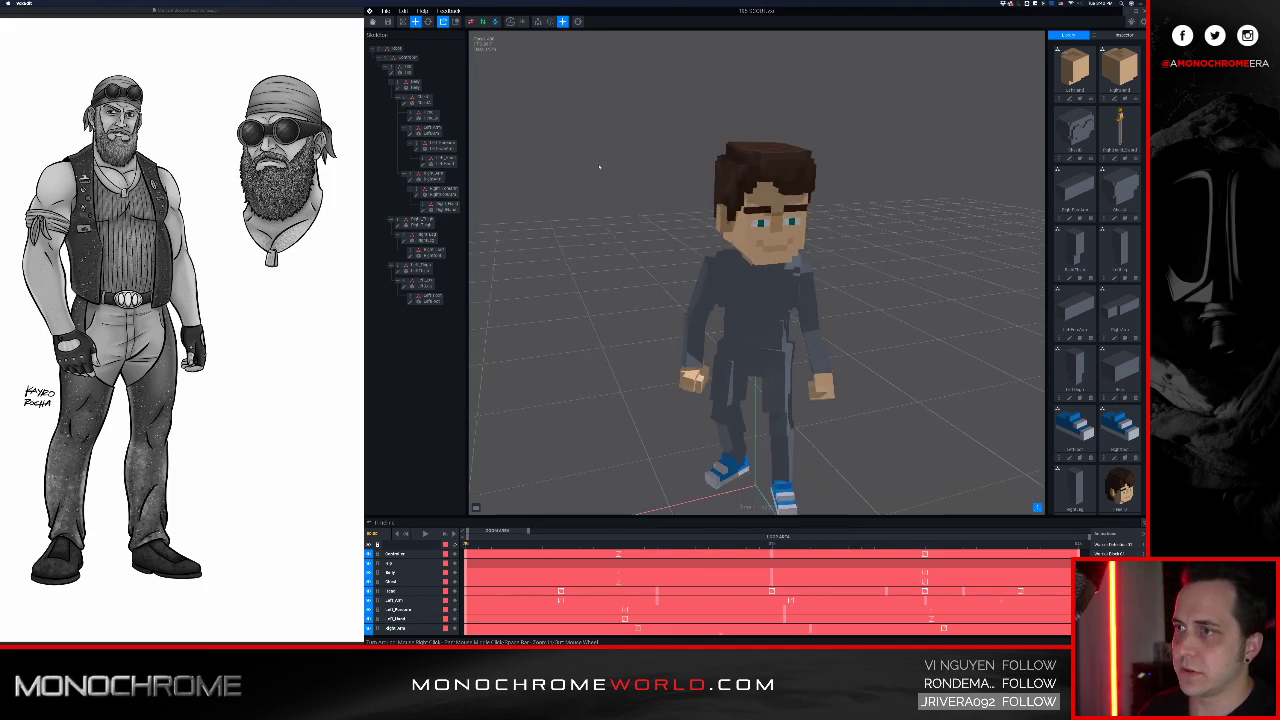
mouse_move(602, 166)
right_mouse_down()
mouse_move(598, 138)
mouse_move(600, 155)
right_mouse_up()
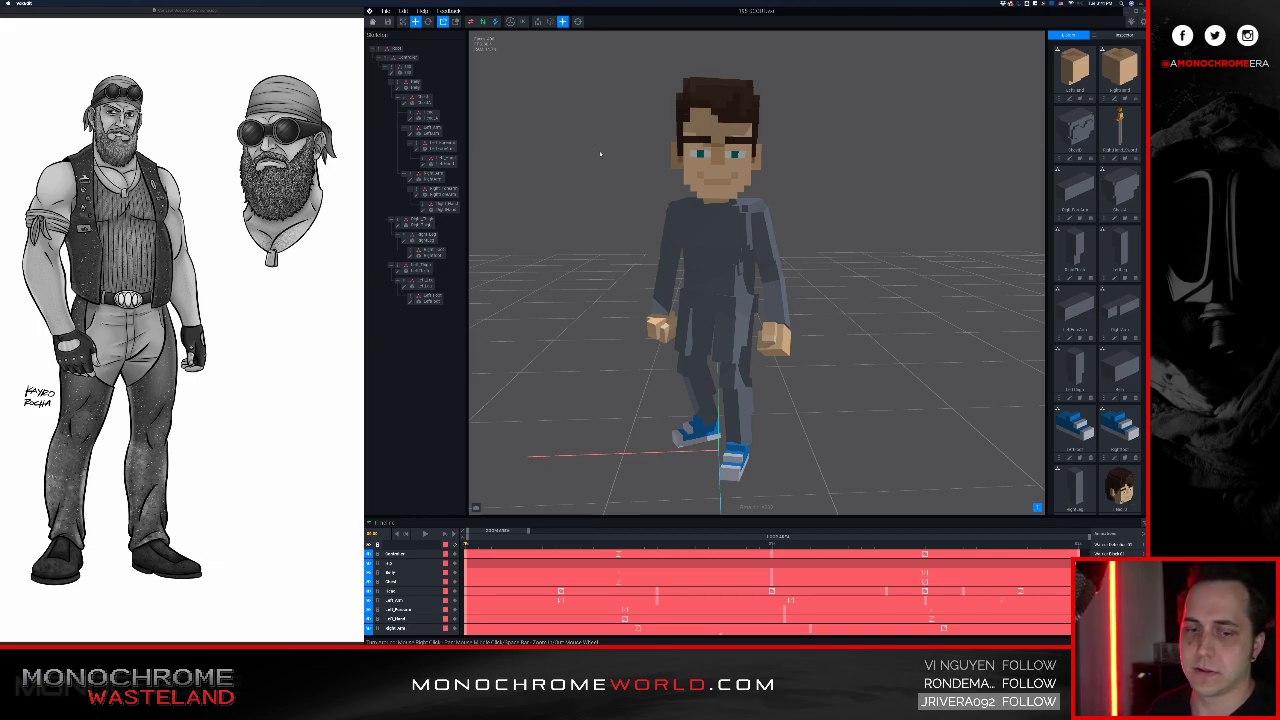
left_click(698, 131)
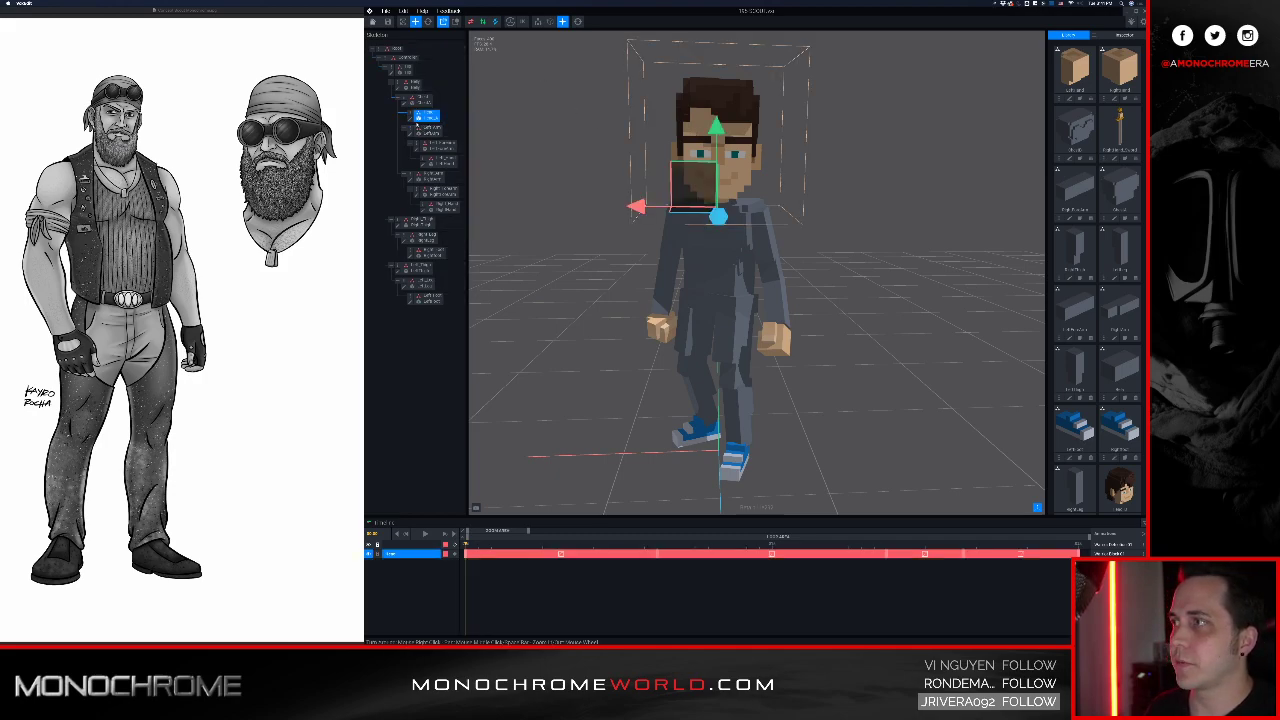
right_click_drag(633, 215, 600, 222)
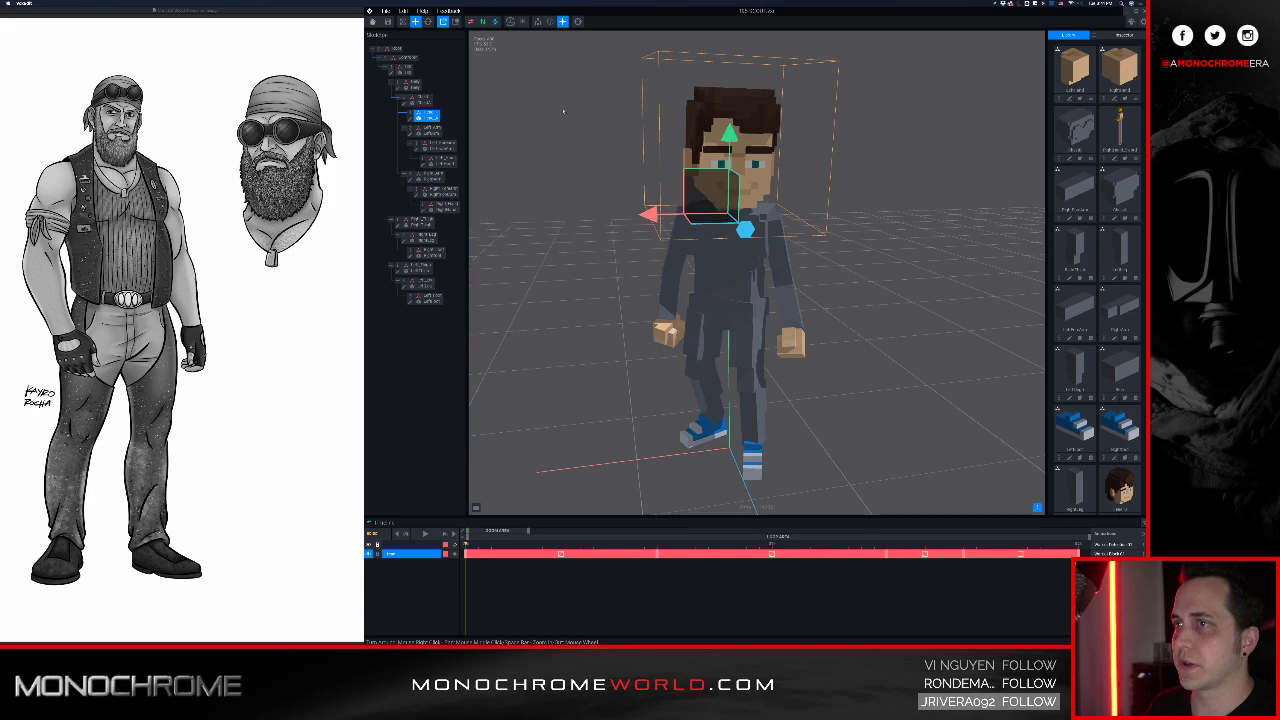
double_click(410, 117)
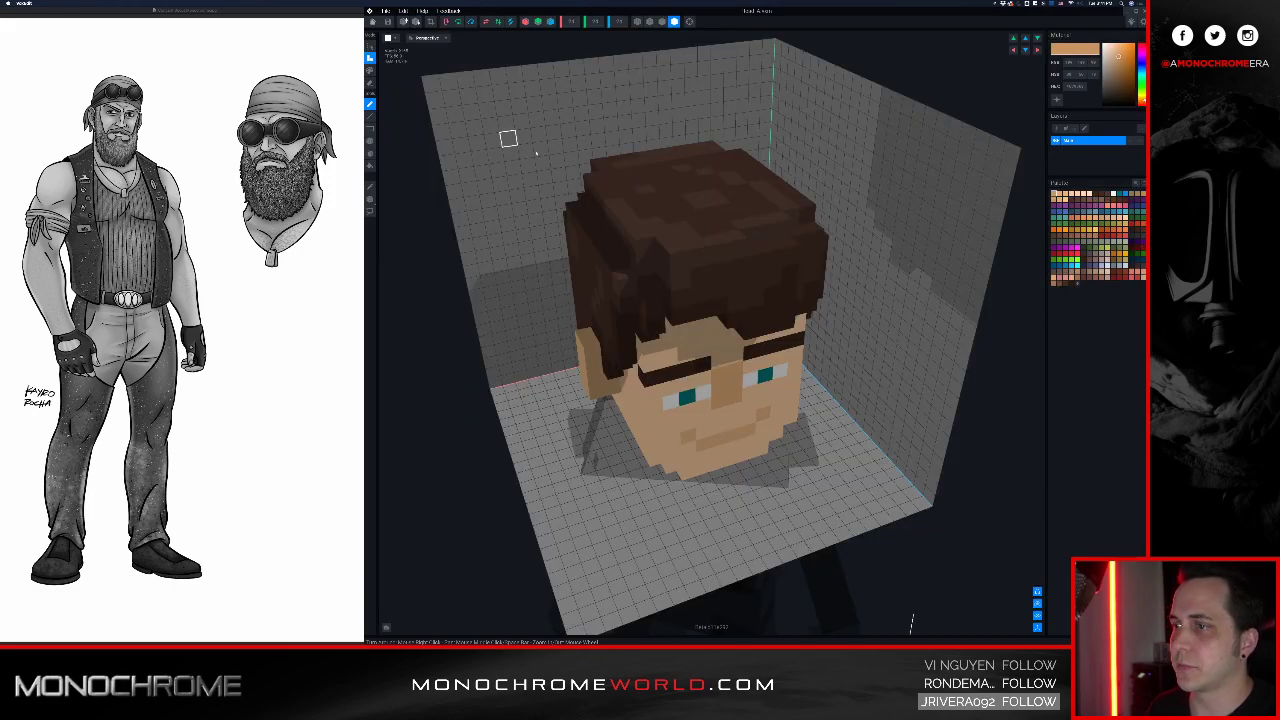
Step: Reduce the colour palette to only the colours used in the head model
right_click_drag(570, 195, 582, 191)
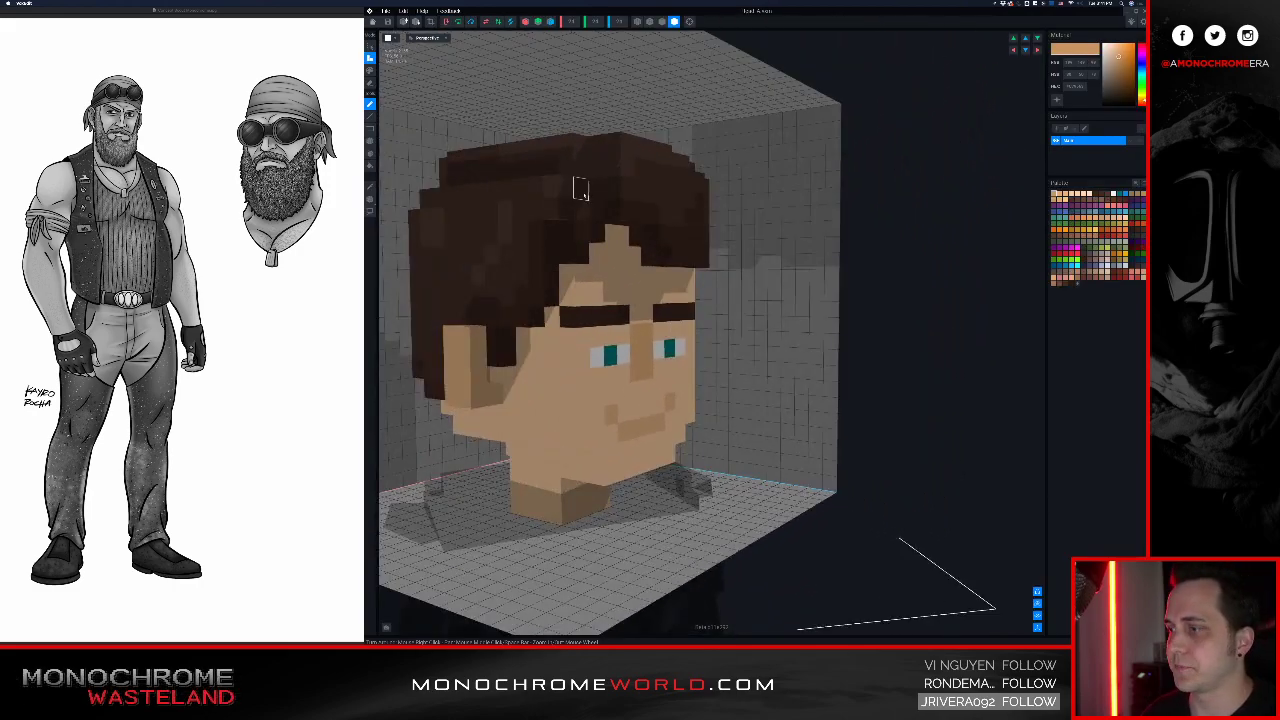
middle_click_drag(582, 208, 631, 197)
right_click_drag(631, 197, 620, 195)
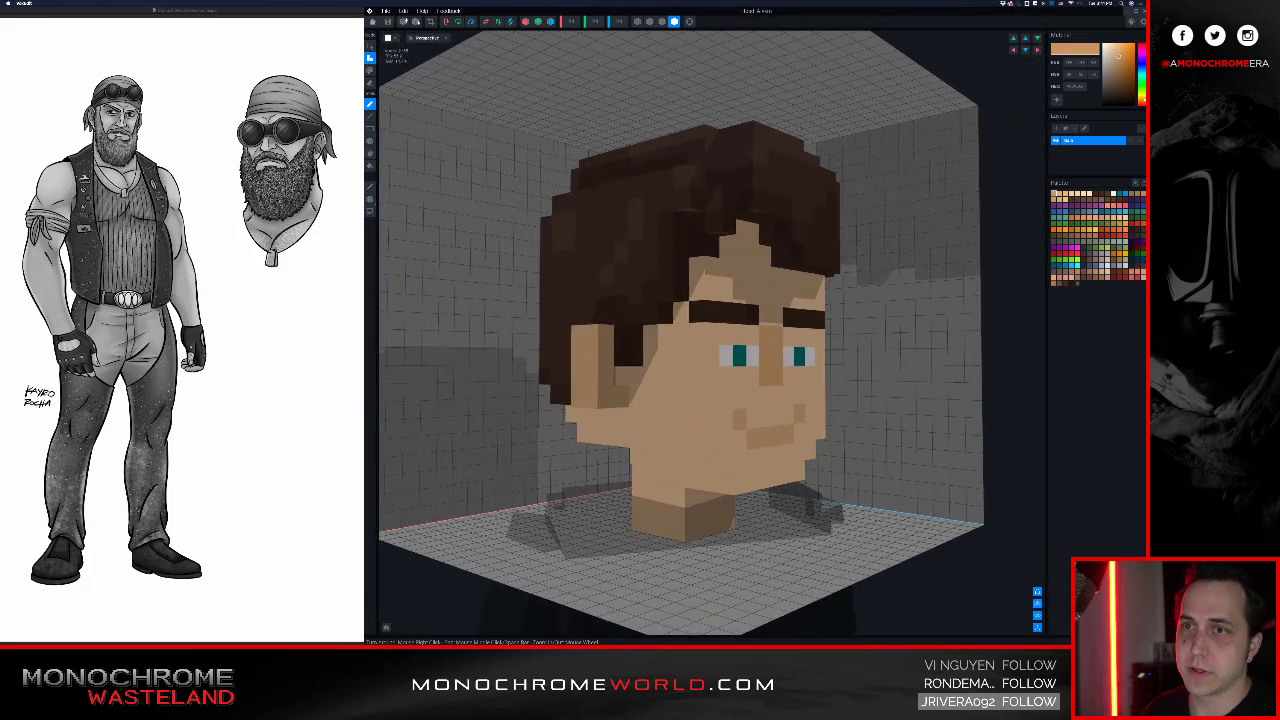
left_click(1142, 186)
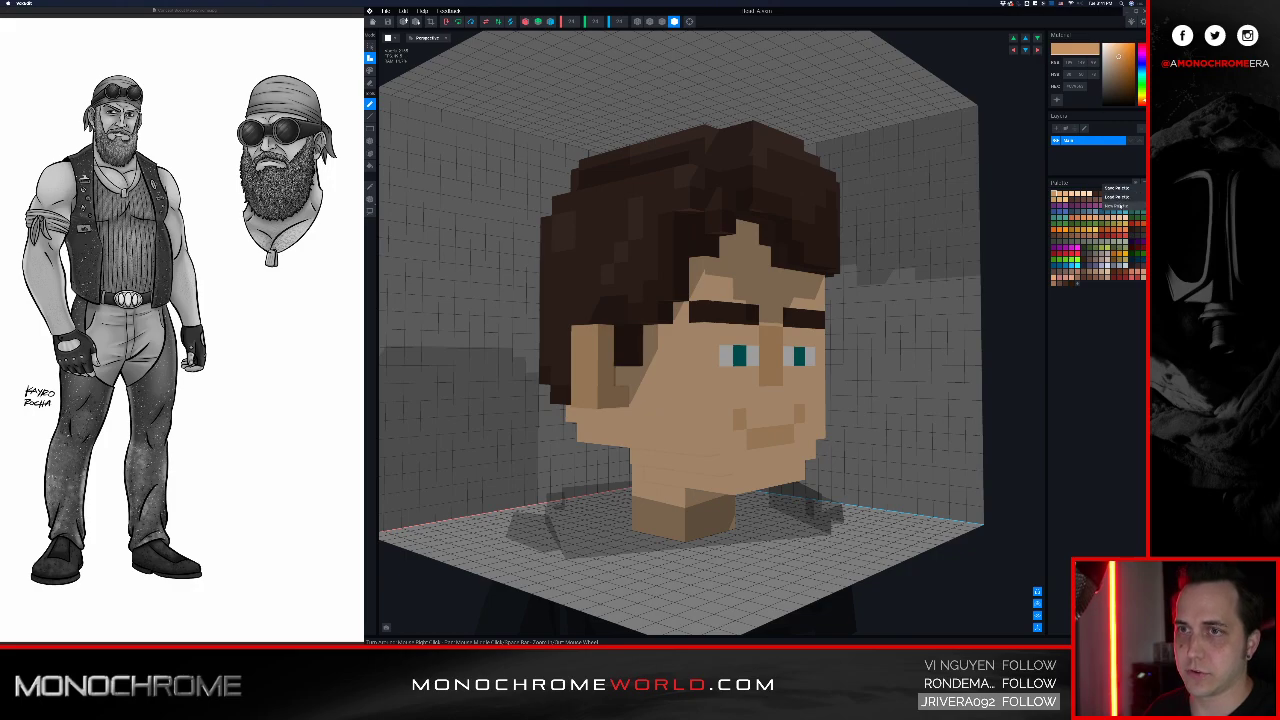
left_click(1116, 205)
Step: Sample the main skin colour from the front of the face as the active palette colour
right_click_drag(938, 224, 990, 184)
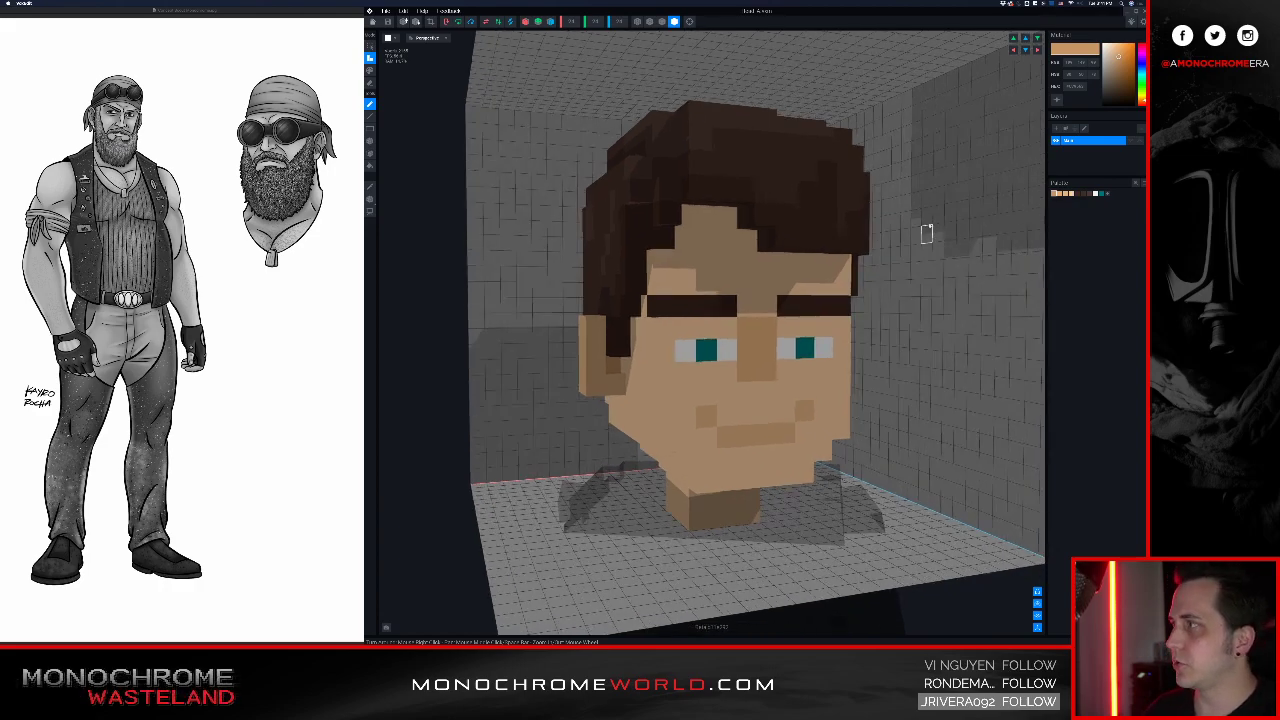
left_click(372, 187)
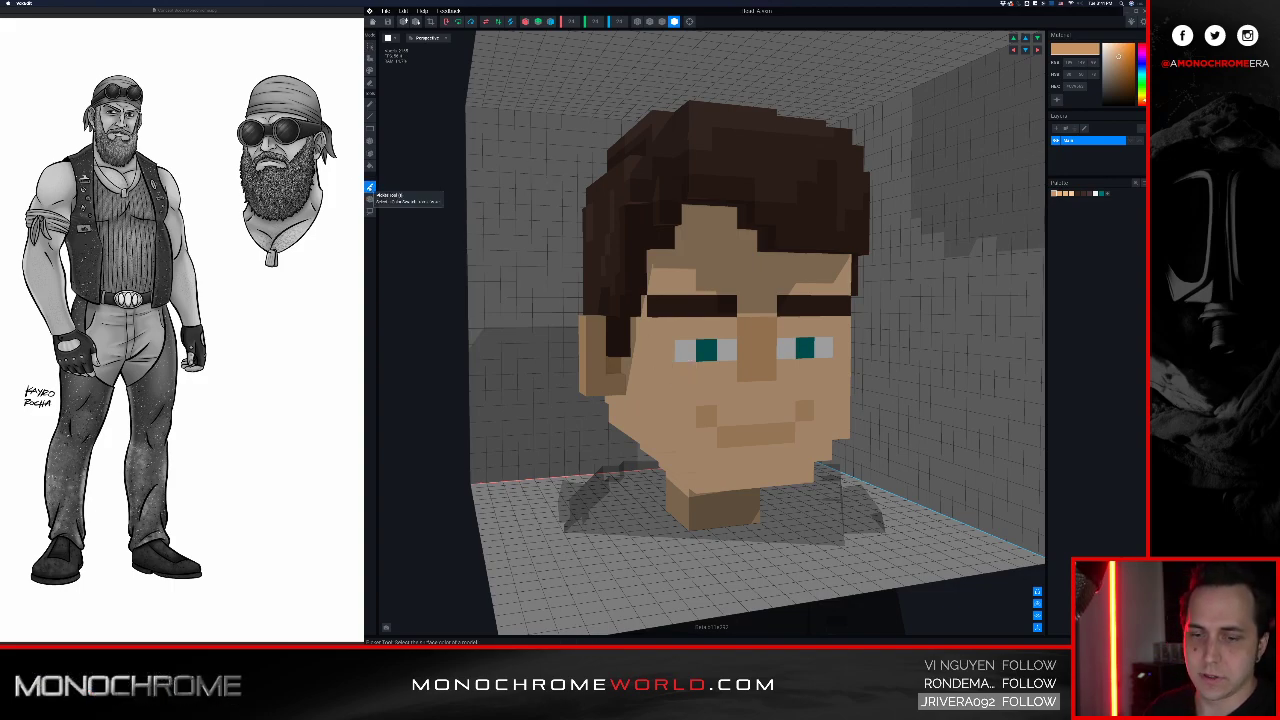
key("b")
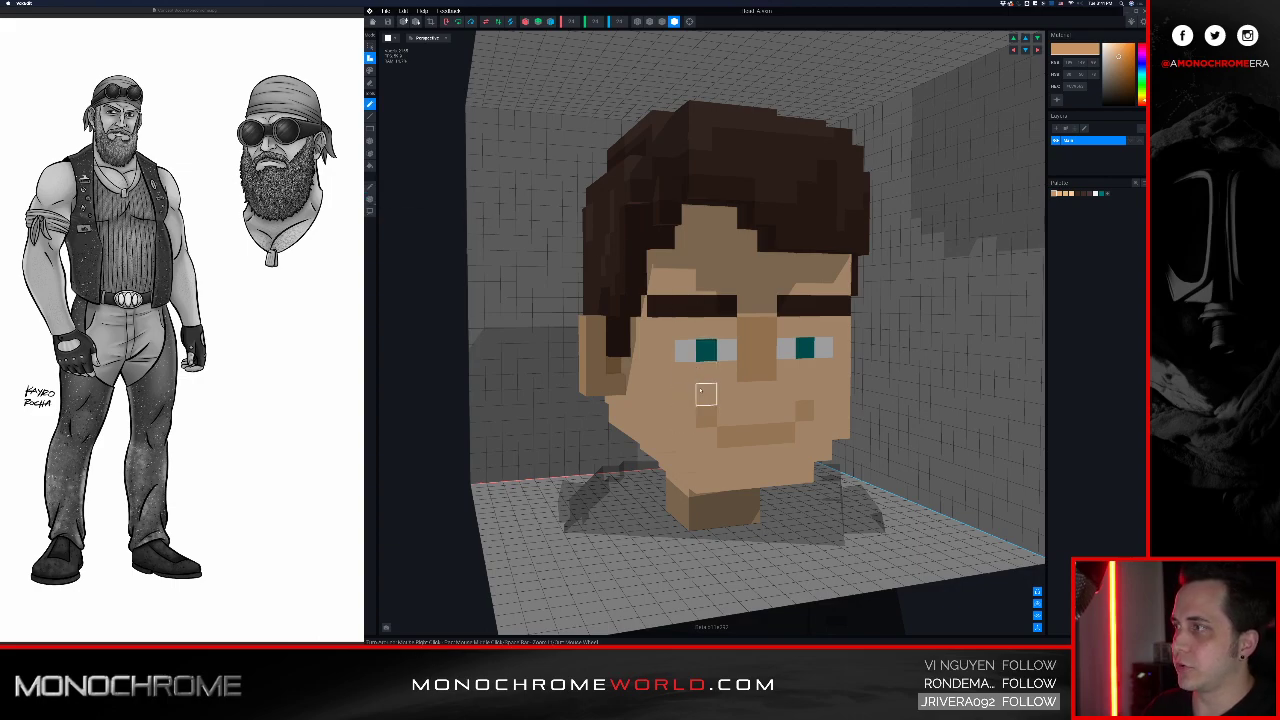
key("c")
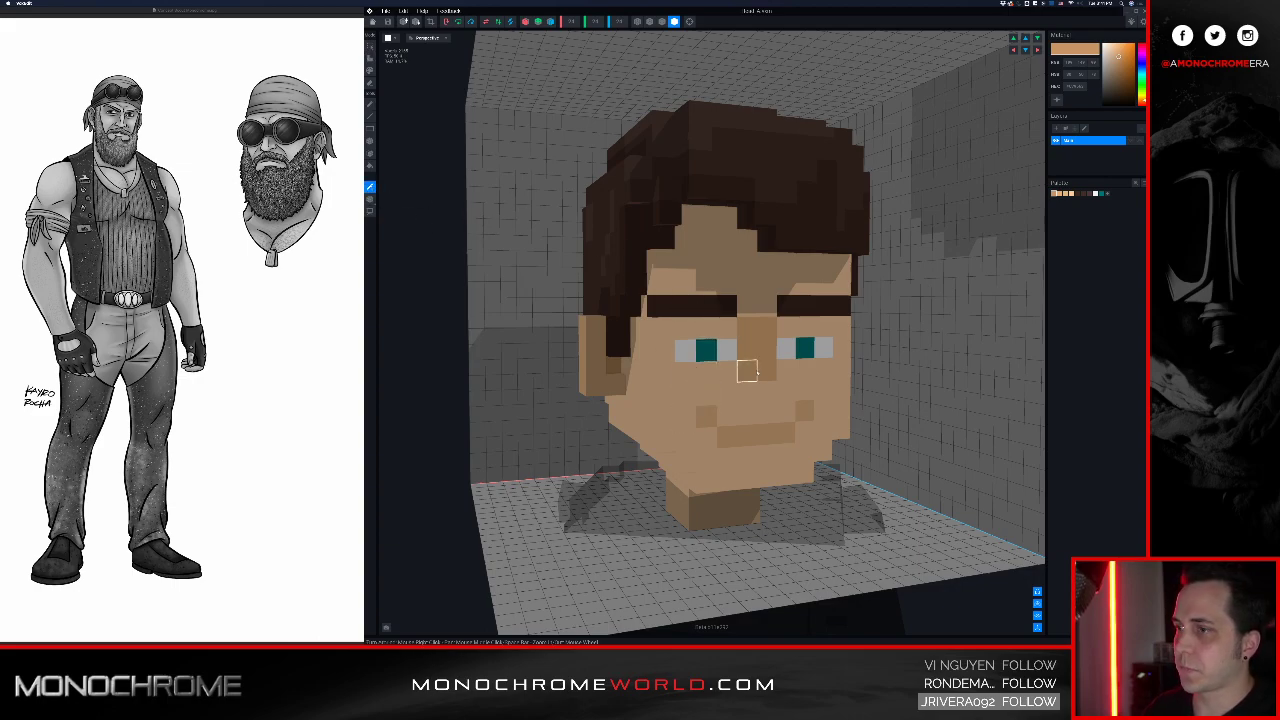
left_click(727, 372)
key("b")
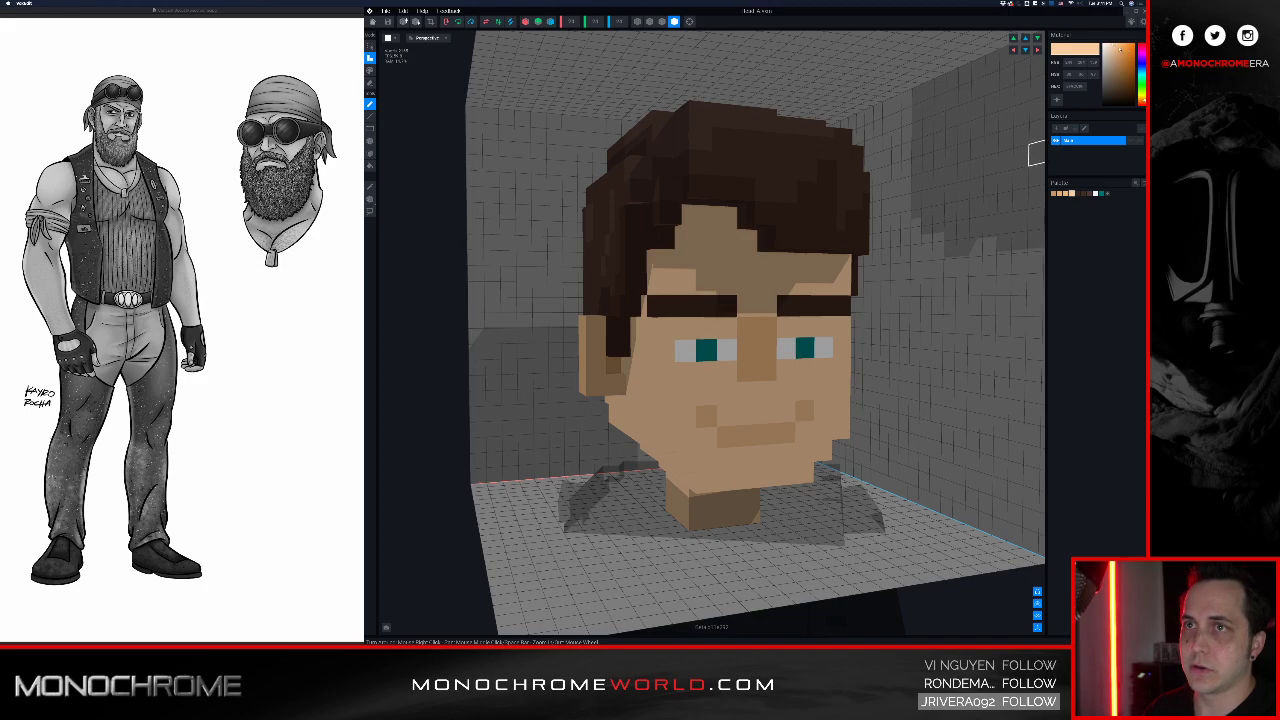
Step: Try recolouring the face's main skin tone to a light grey and undo the change
left_click_drag(1118, 47, 1091, 55)
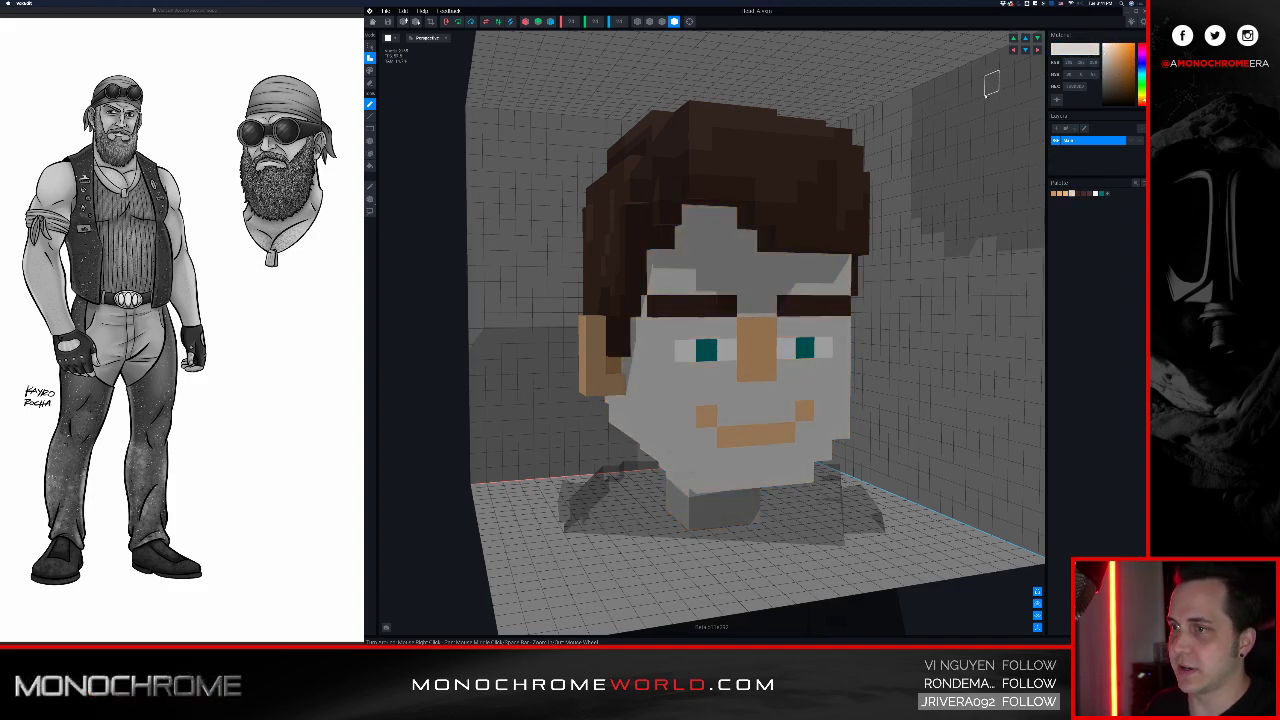
left_click(403, 11)
left_click(406, 20)
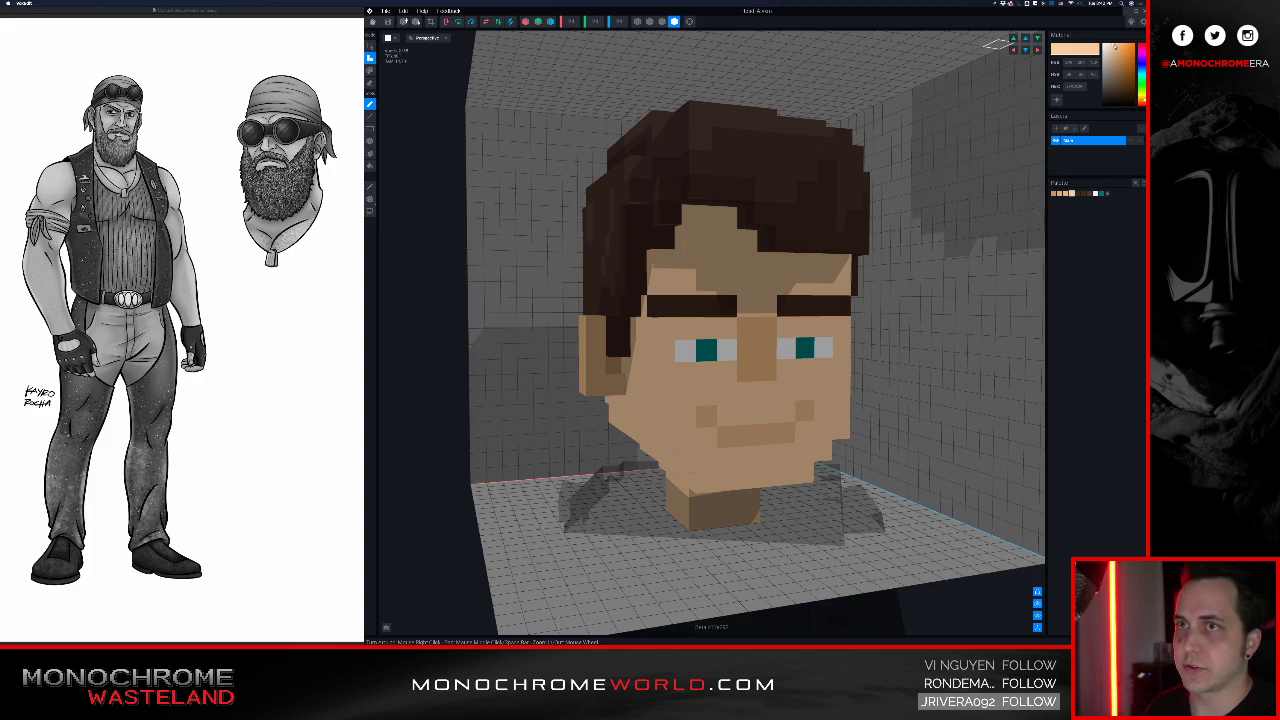
Step: Desaturate and darken the face's main skin tone to a neutral light-to-medium grey
left_click_drag(1108, 48, 1088, 60)
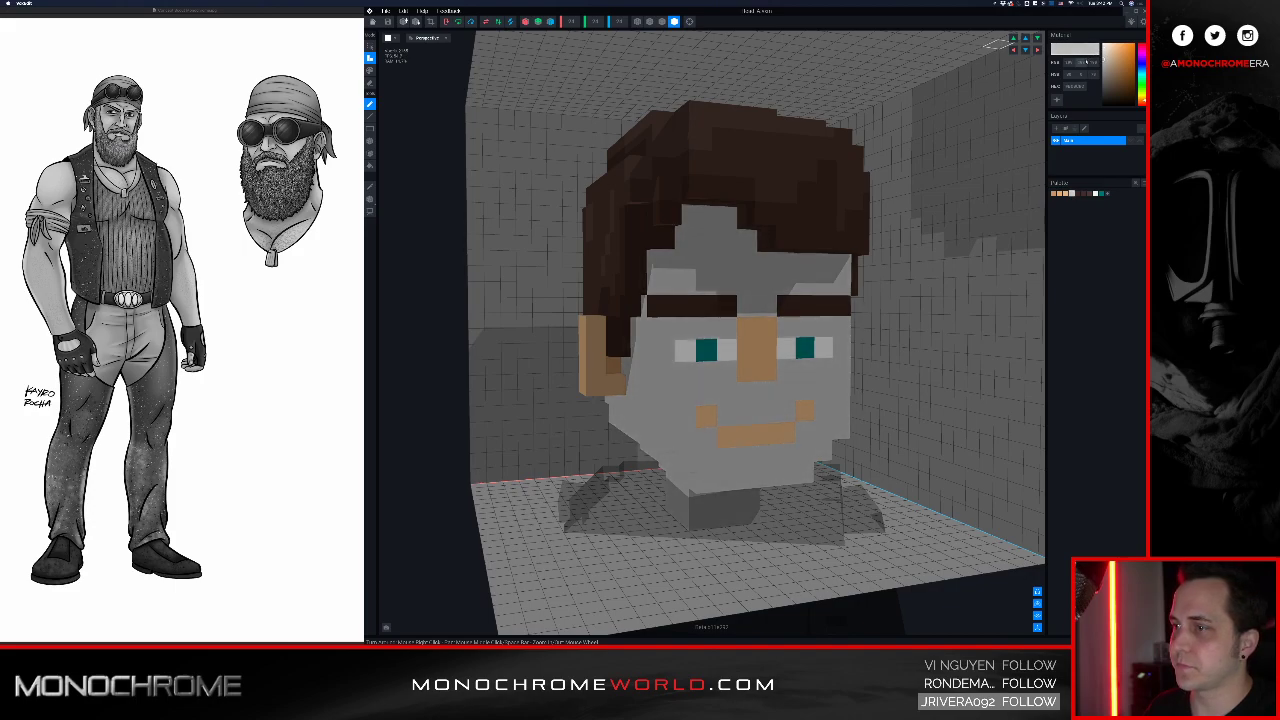
left_click_drag(1084, 63, 1082, 66)
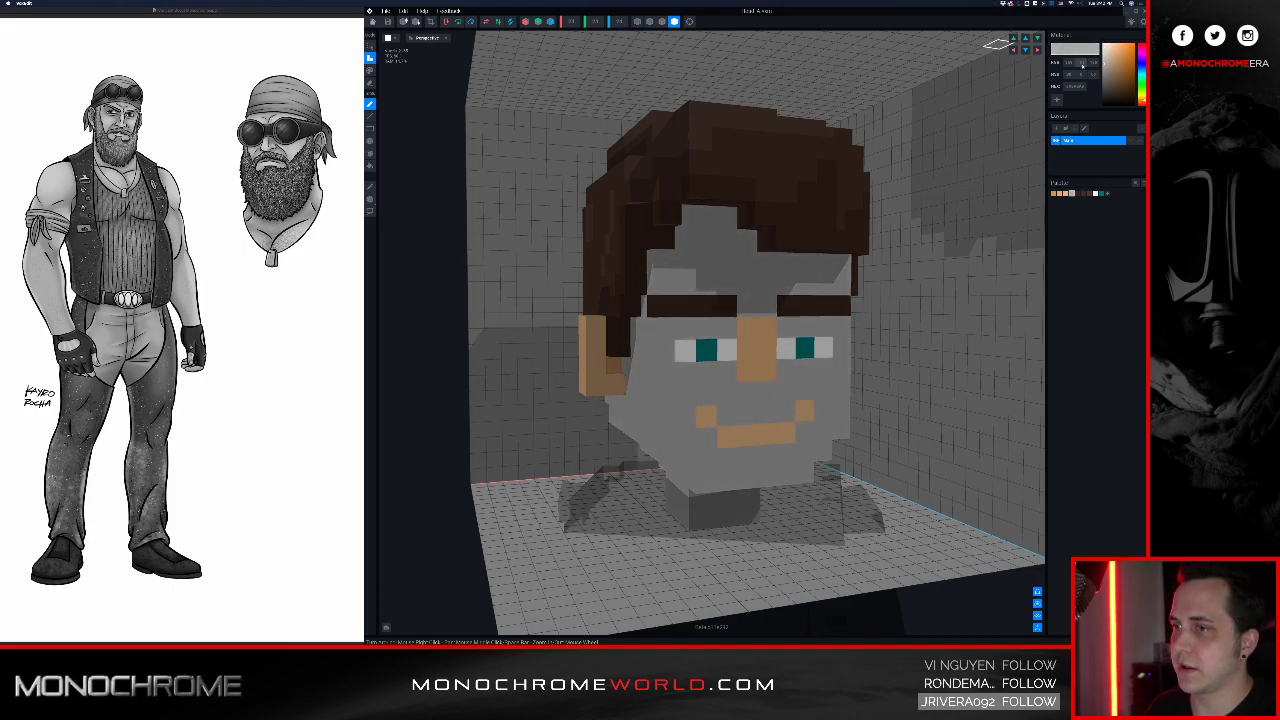
Step: Examine the grey skin tone on the head from the front and the side
right_click_drag(950, 176, 852, 222)
scroll(895, 197, "up", 3)
scroll(895, 197, "down", 3)
scroll(880, 223, "down", 2)
scroll(893, 226, "up", 2)
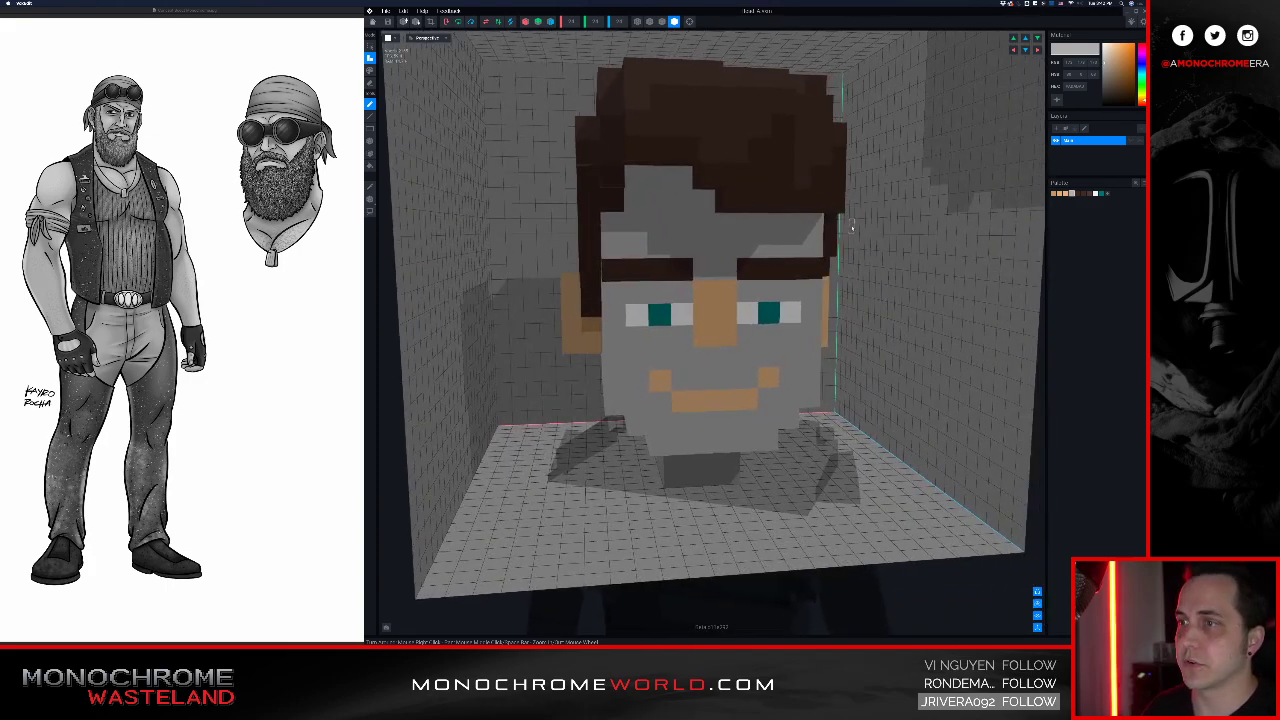
scroll(852, 222, "down", 2)
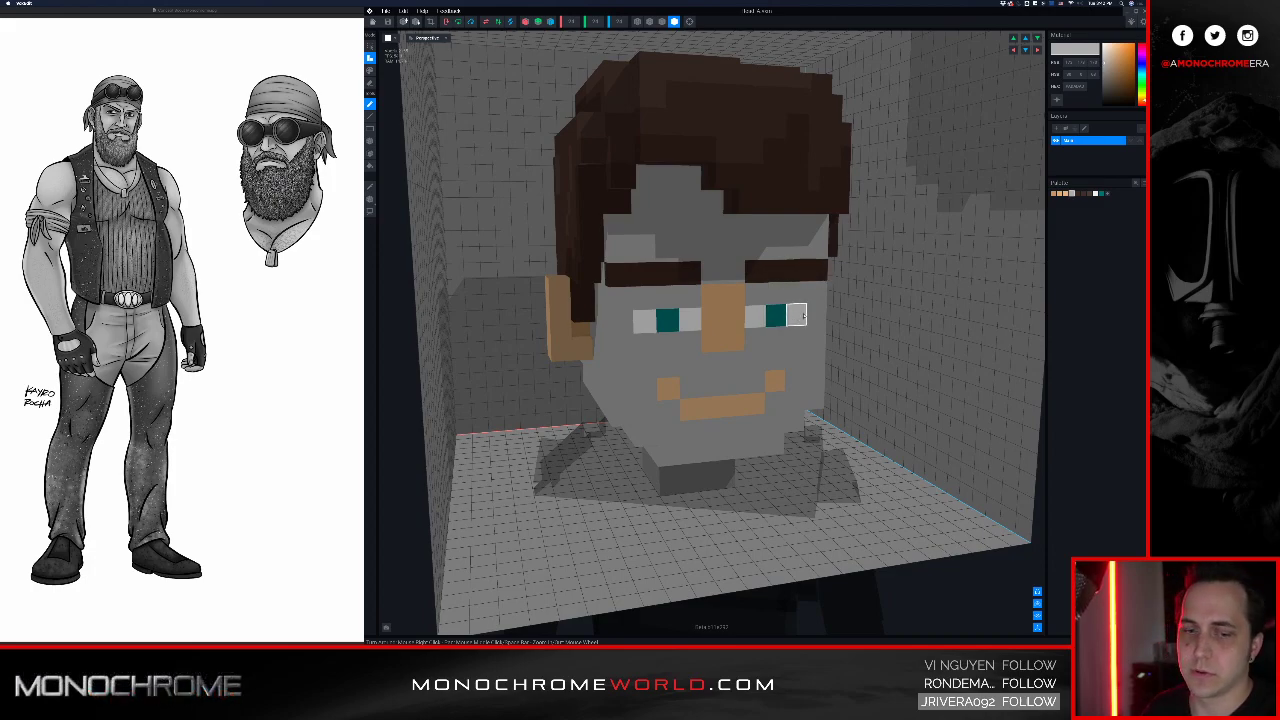
right_click_drag(817, 313, 826, 297)
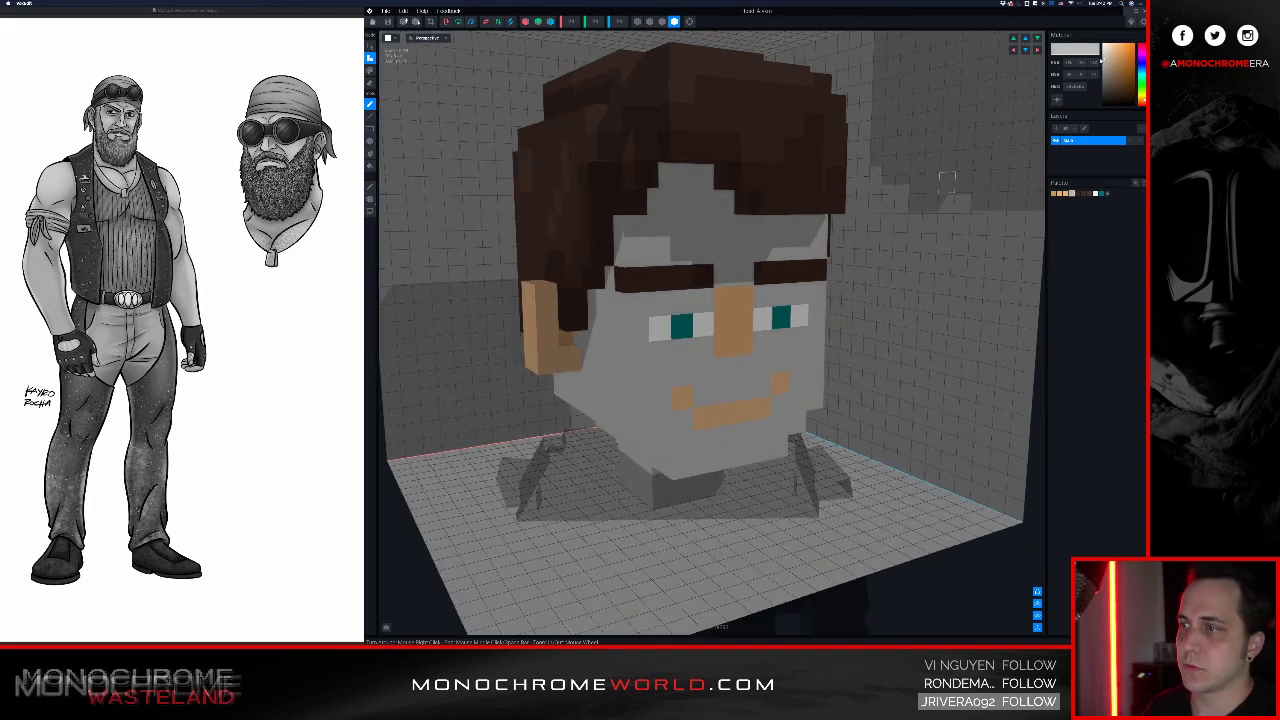
right_click_drag(949, 141, 939, 141)
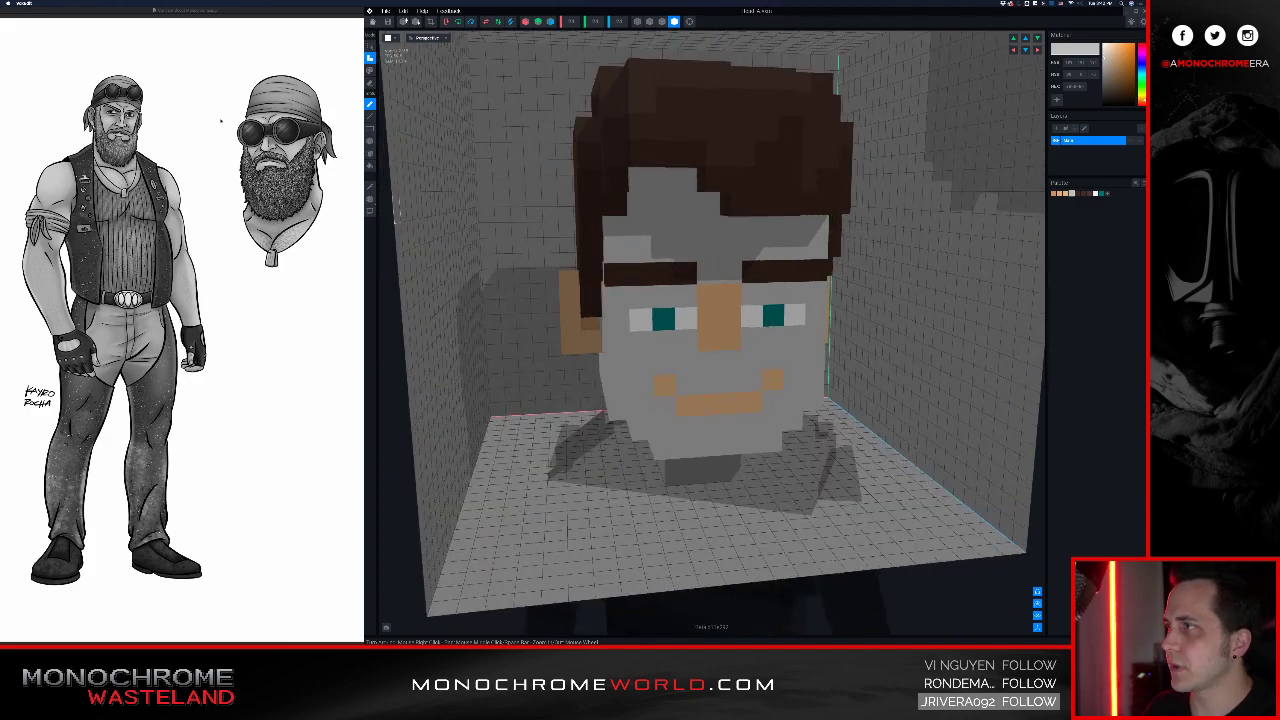
Step: Sample the eyebrow's dark brown and change that palette colour to a dark neutral grey
left_click(633, 272)
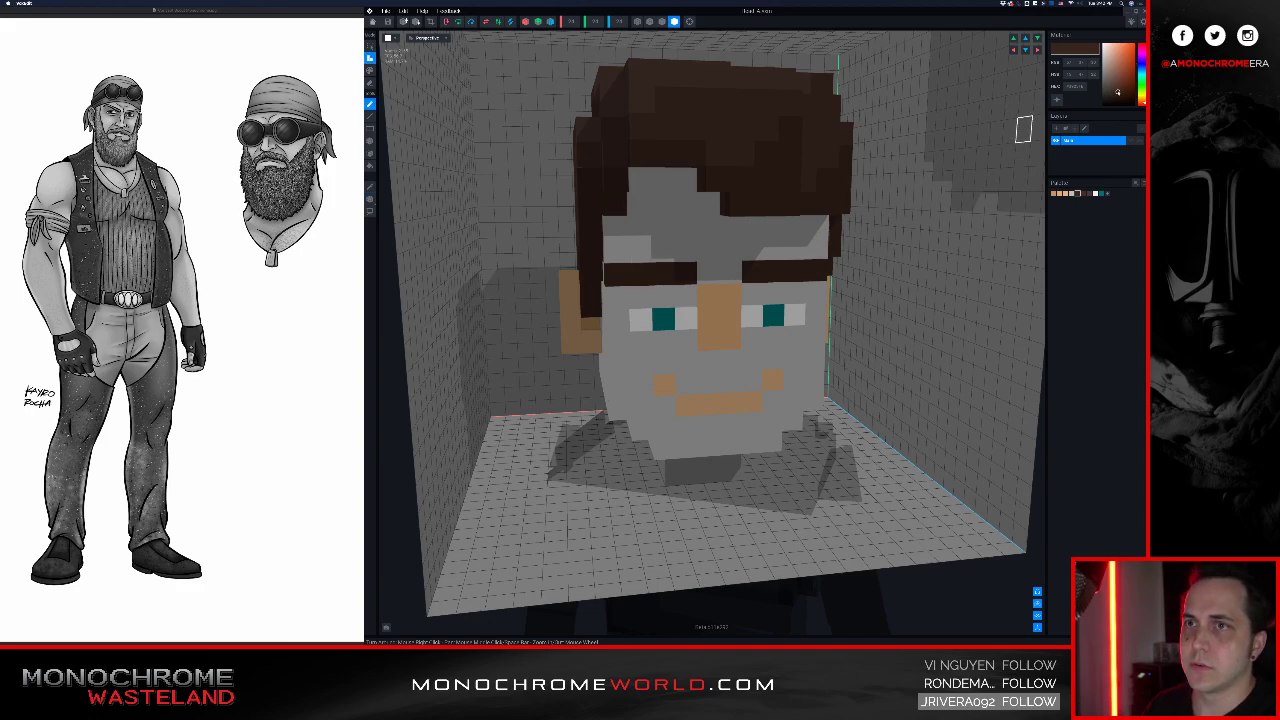
left_click_drag(1118, 92, 1094, 93)
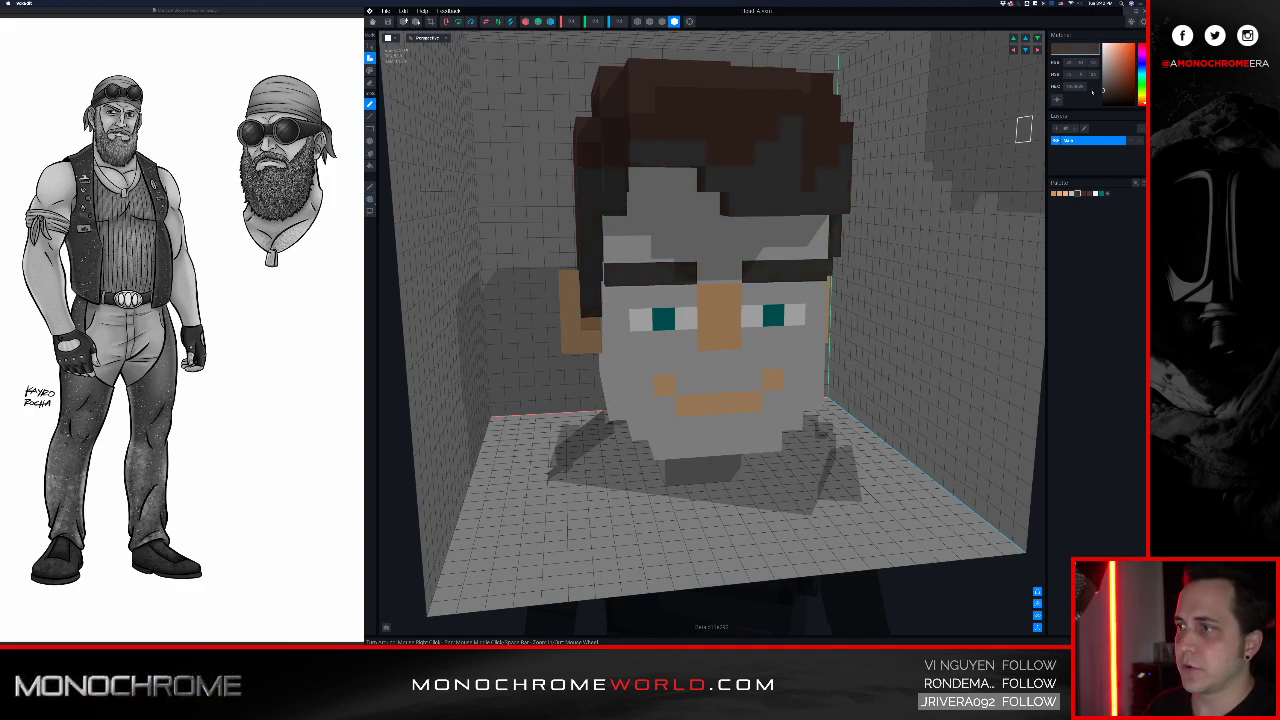
Step: Change the tan shades of the nose and of the mouth and ears to medium greys
key("i")
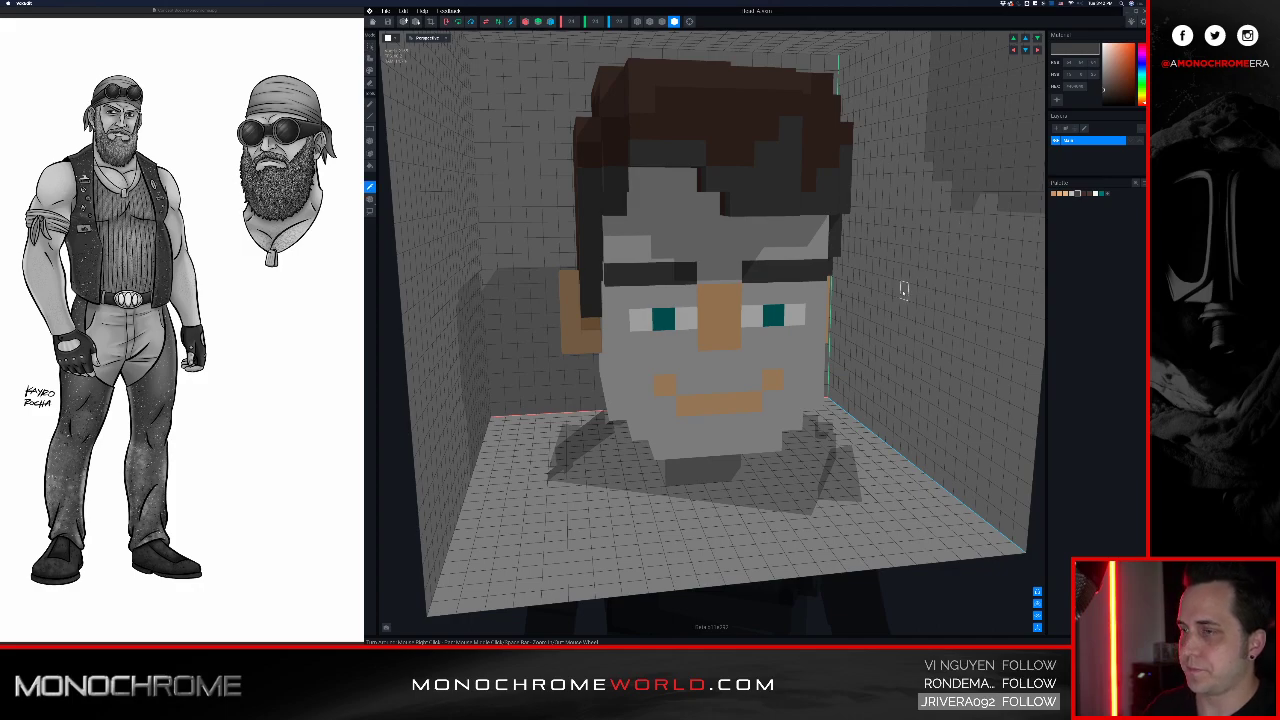
left_click(731, 318)
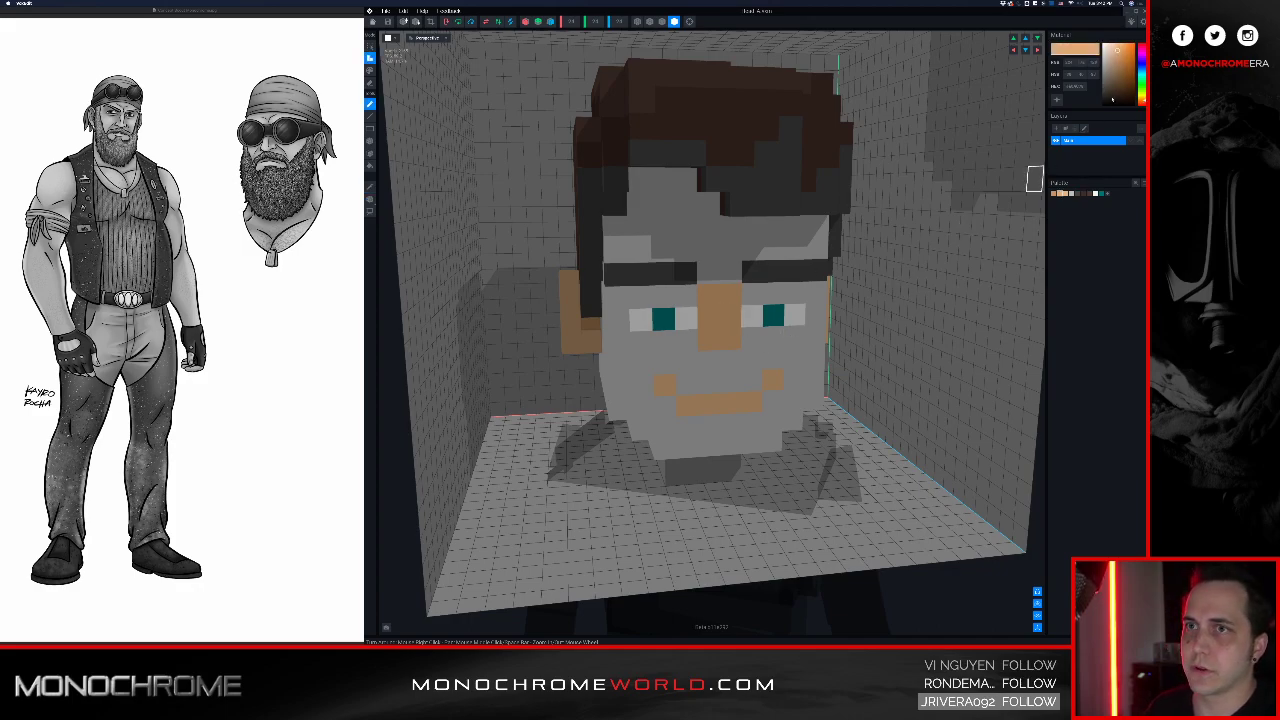
left_click_drag(1117, 50, 1094, 67)
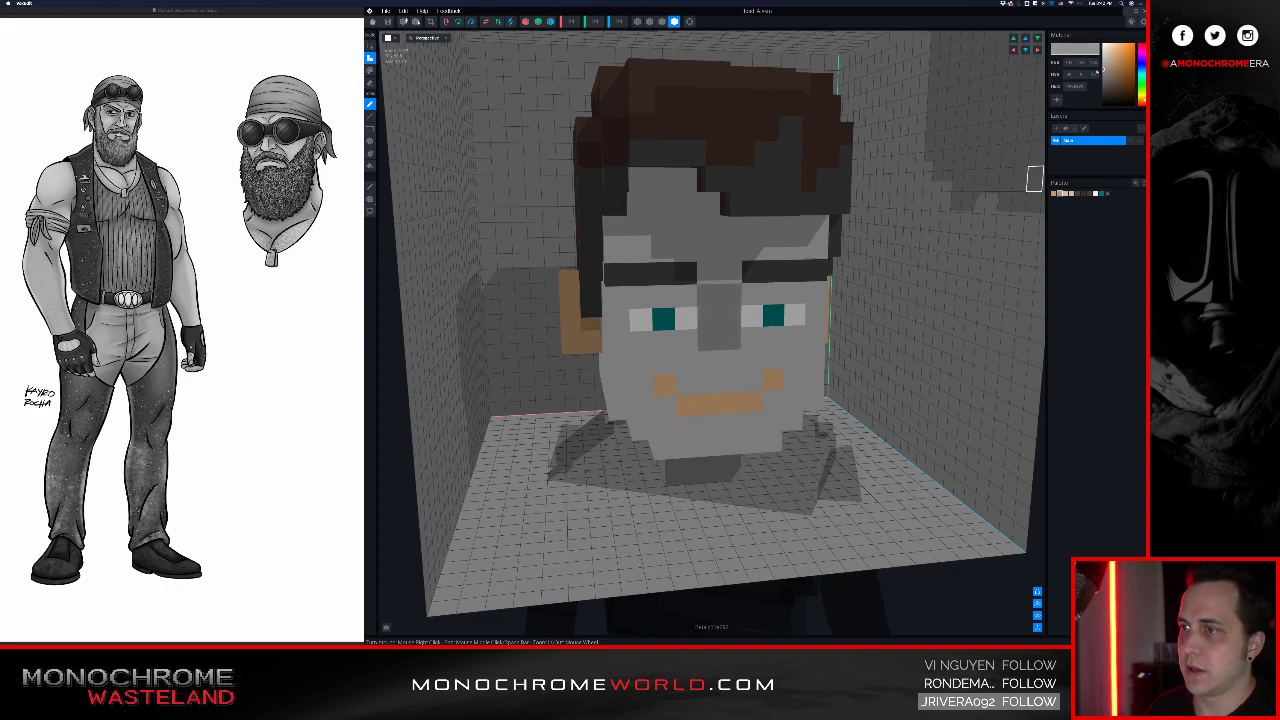
left_click(814, 334, "ctrl")
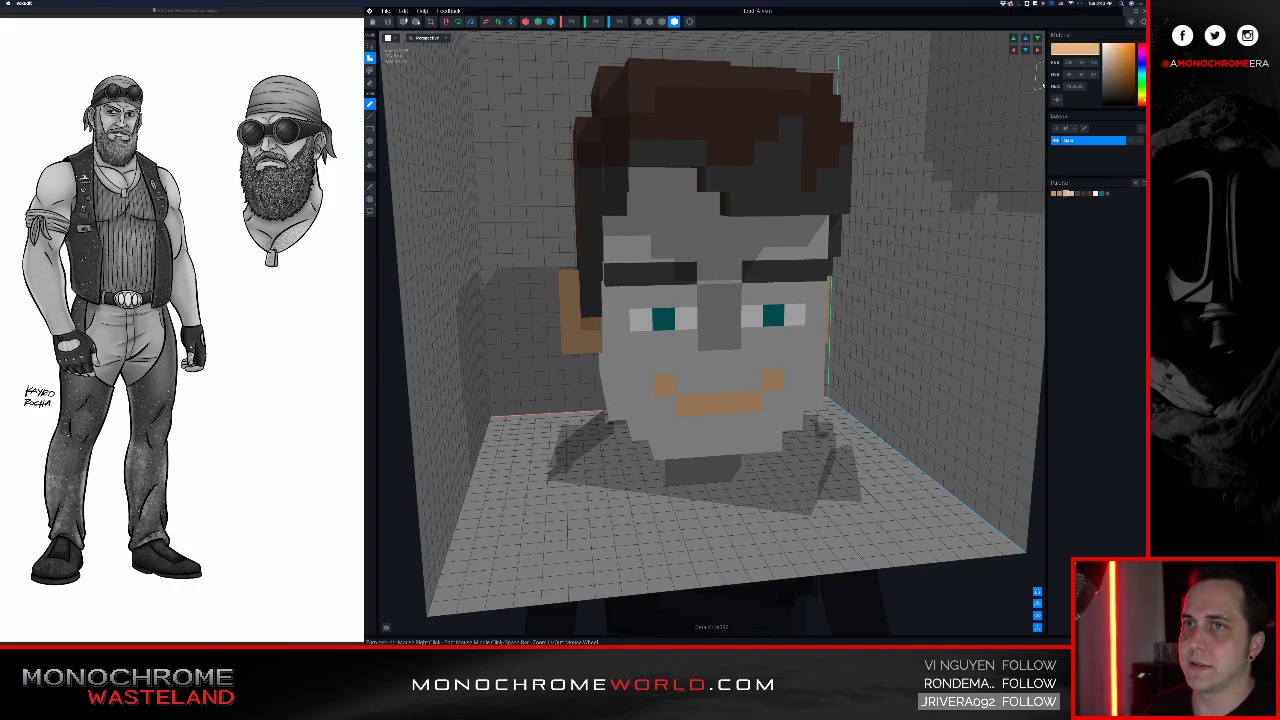
mouse_move(1116, 51)
left_mouse_down()
mouse_move(1094, 49)
mouse_move(1090, 67)
left_mouse_up()
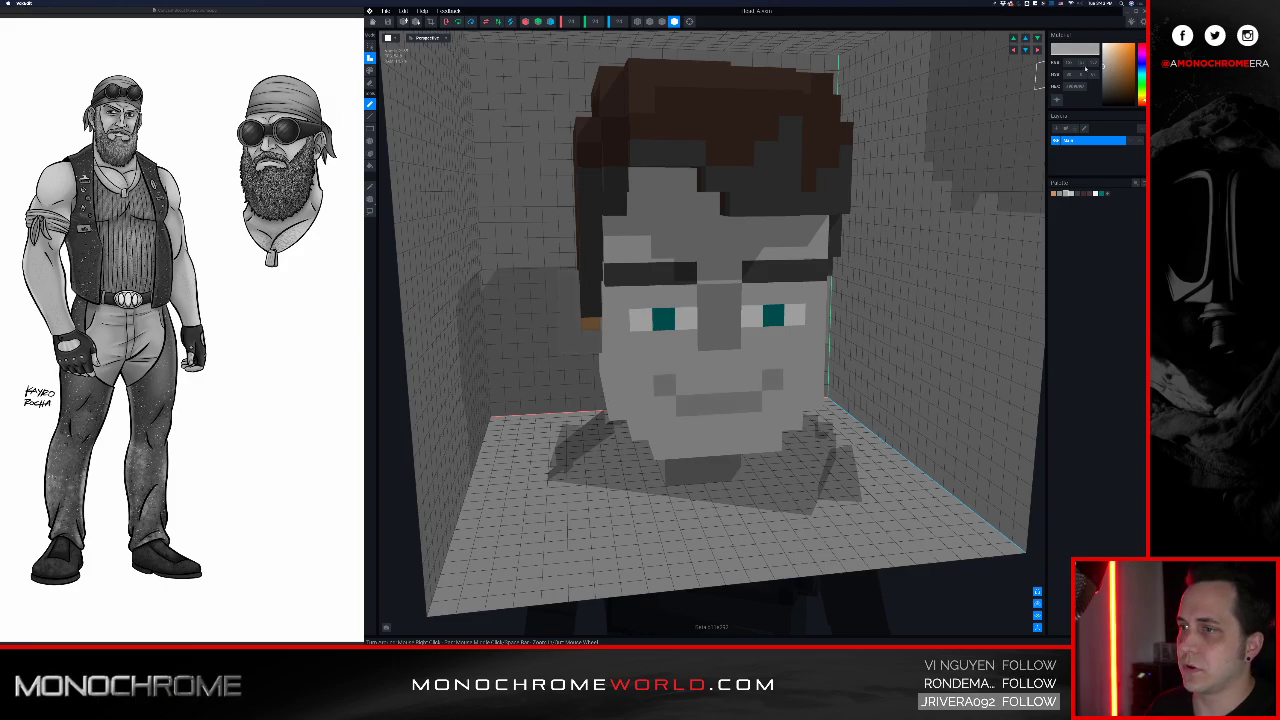
Step: Sample the teal of the irises and change that palette colour to a dark grey
right_click_drag(919, 164, 851, 194)
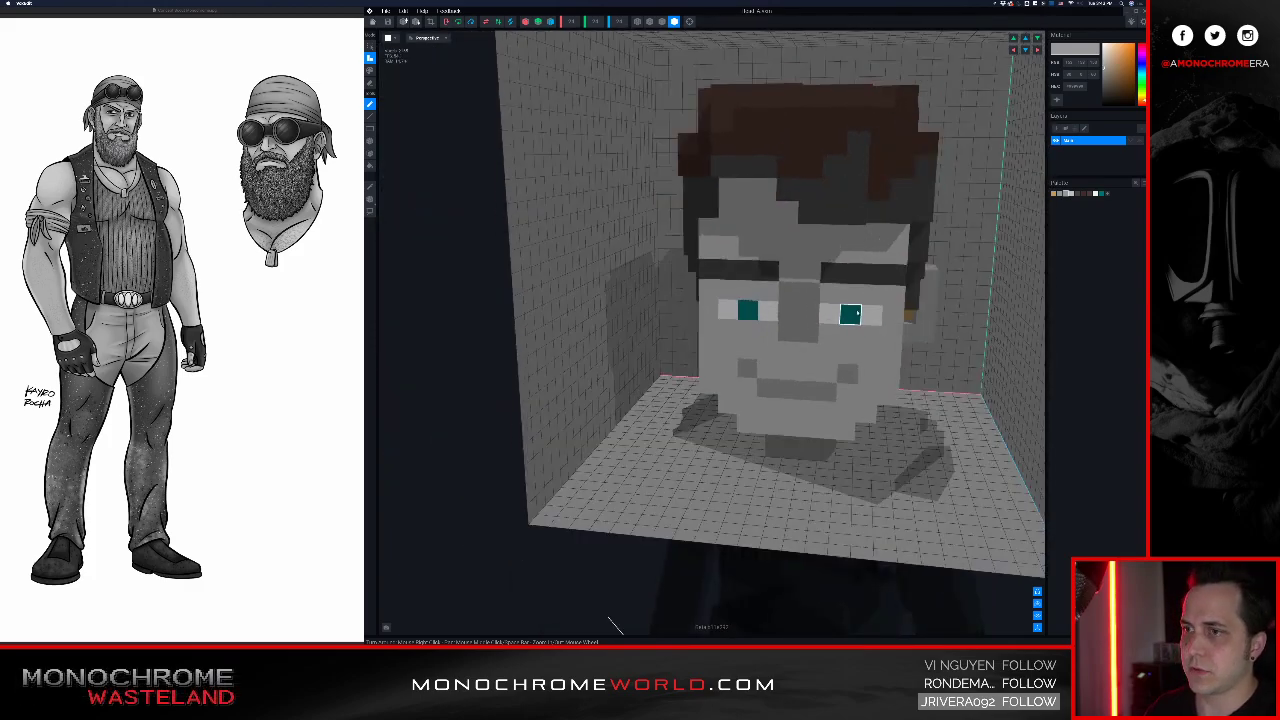
left_click(850, 314, "ctrl")
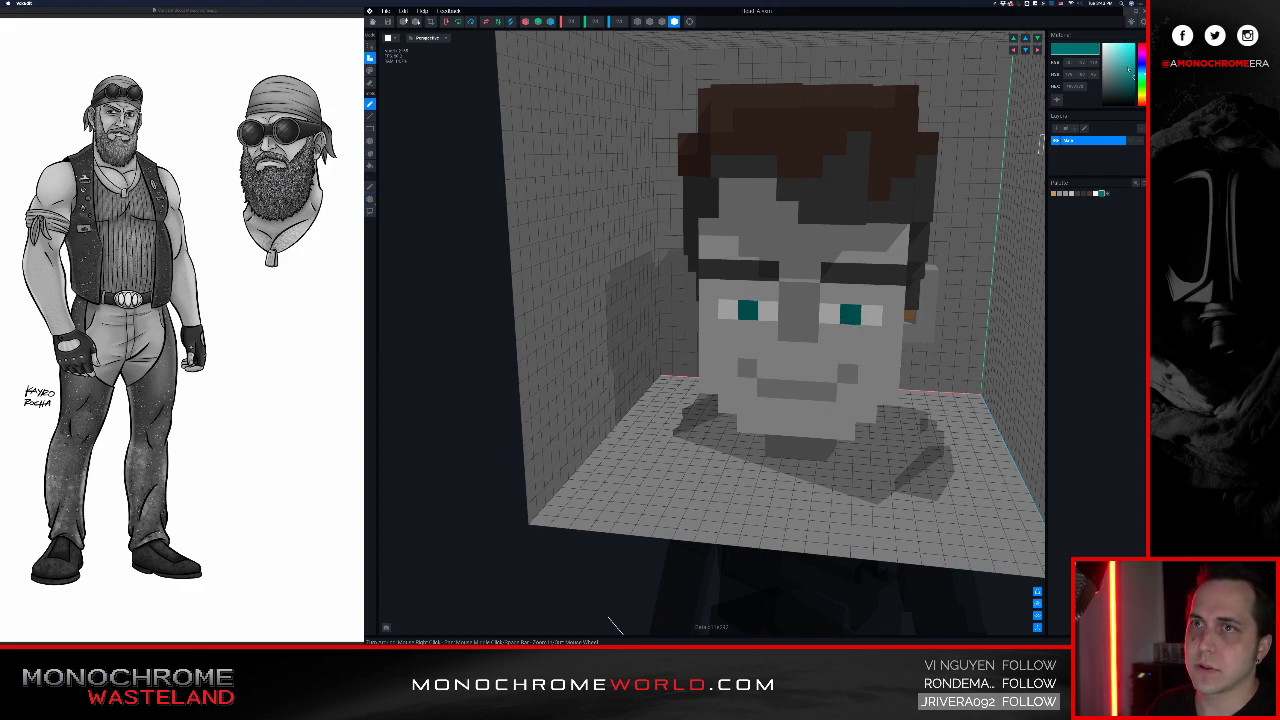
left_click_drag(1129, 79, 1103, 83)
Step: Sample the reddish brown of the hair and change the remaining brown palette shades to dark neutral greys
right_click_drag(877, 114, 837, 120)
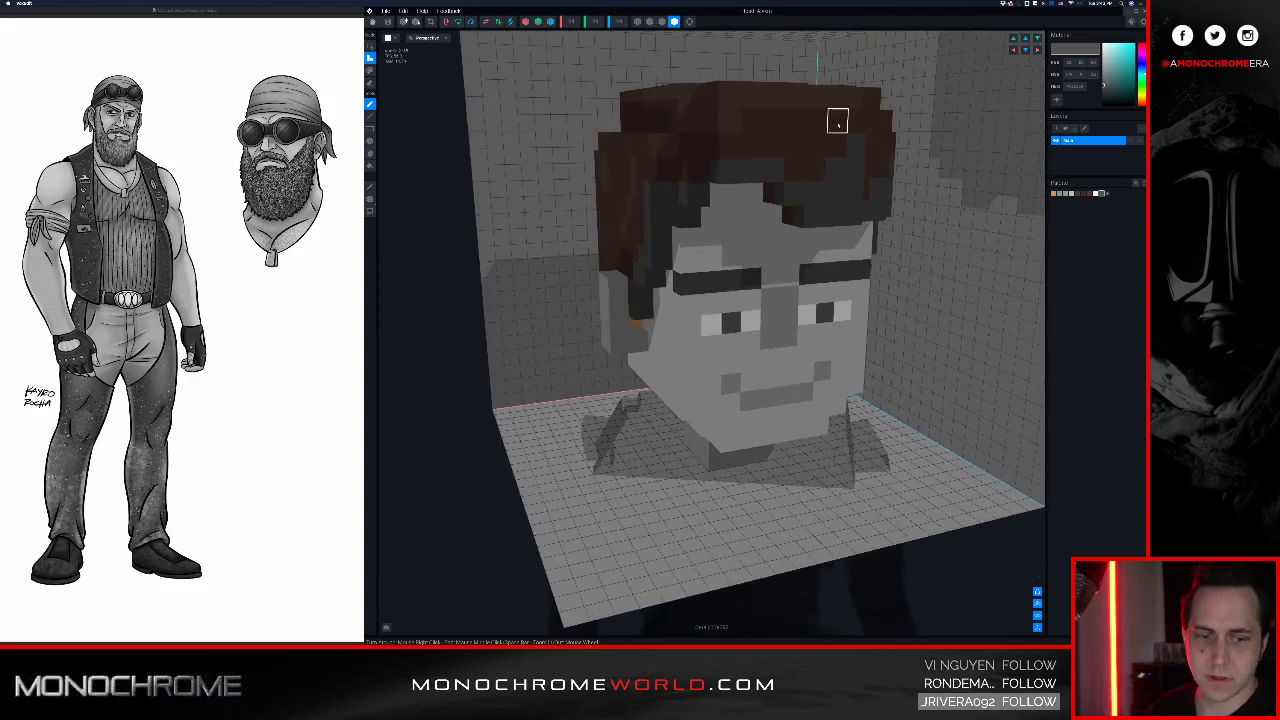
left_click(370, 187)
right_click_drag(834, 123, 535, 140)
right_click_drag(659, 175, 645, 198)
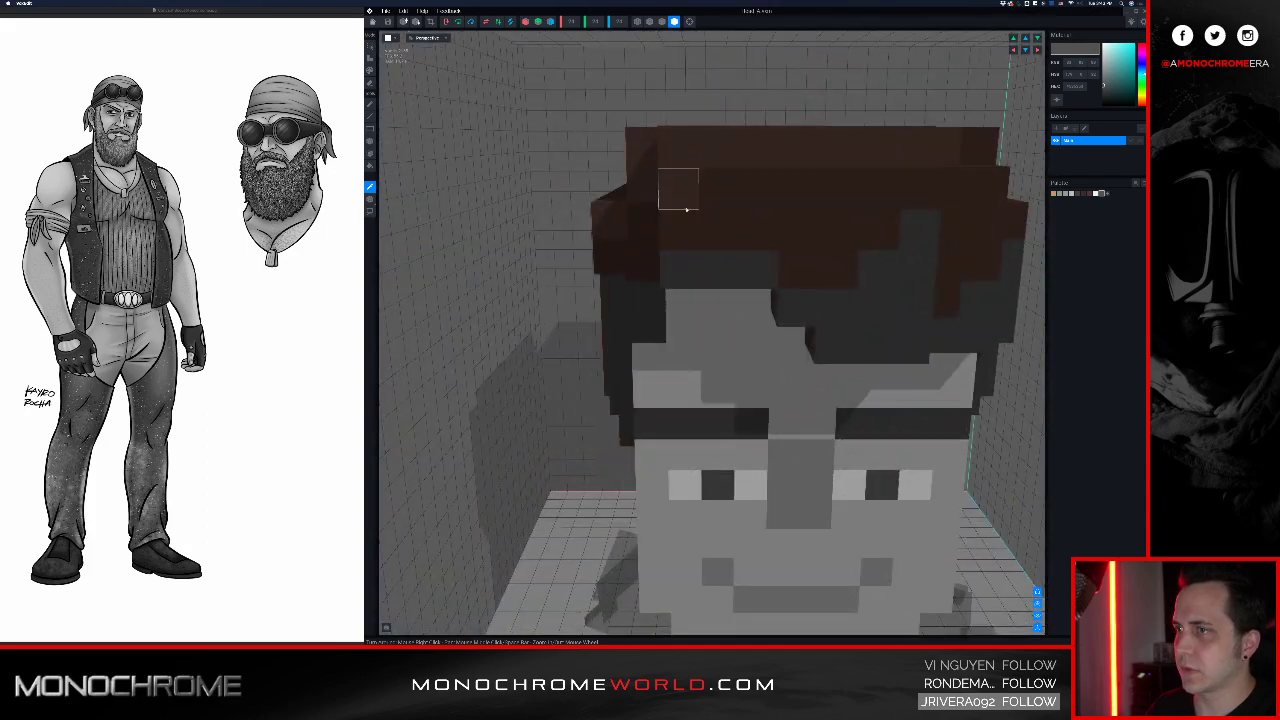
scroll(706, 208, "down", 3)
left_click(737, 203)
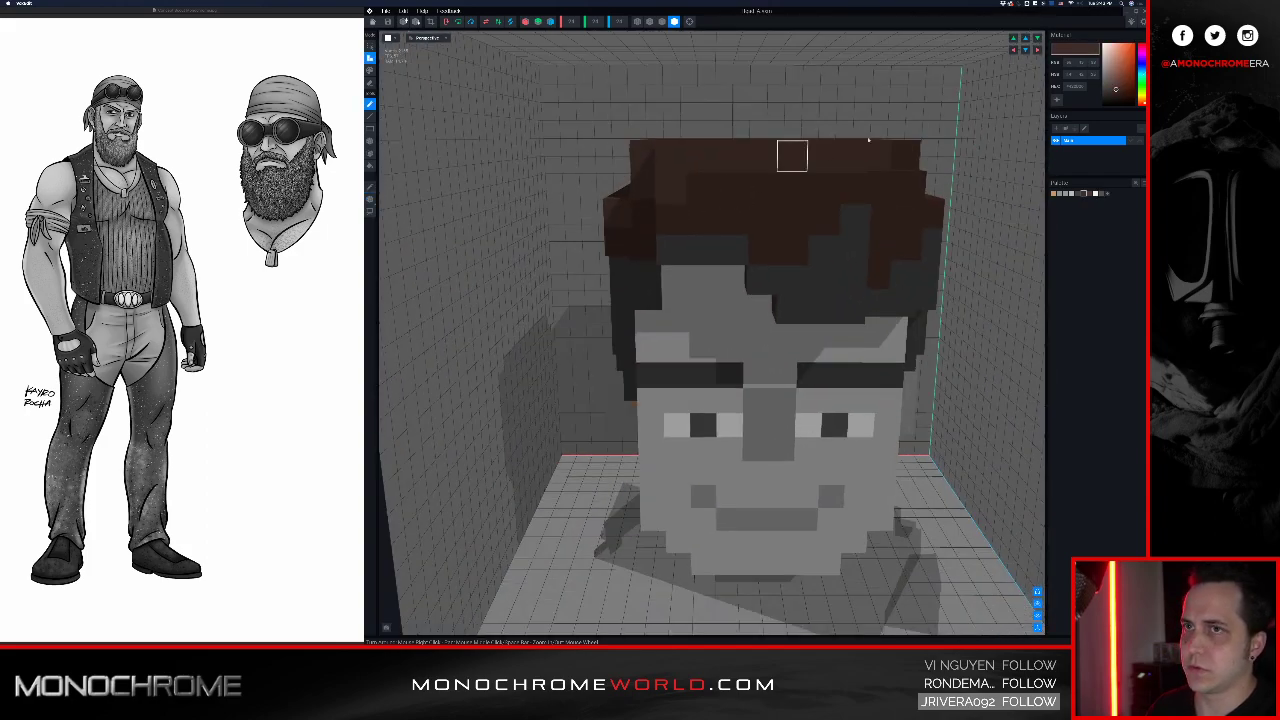
left_click_drag(1118, 90, 1099, 93)
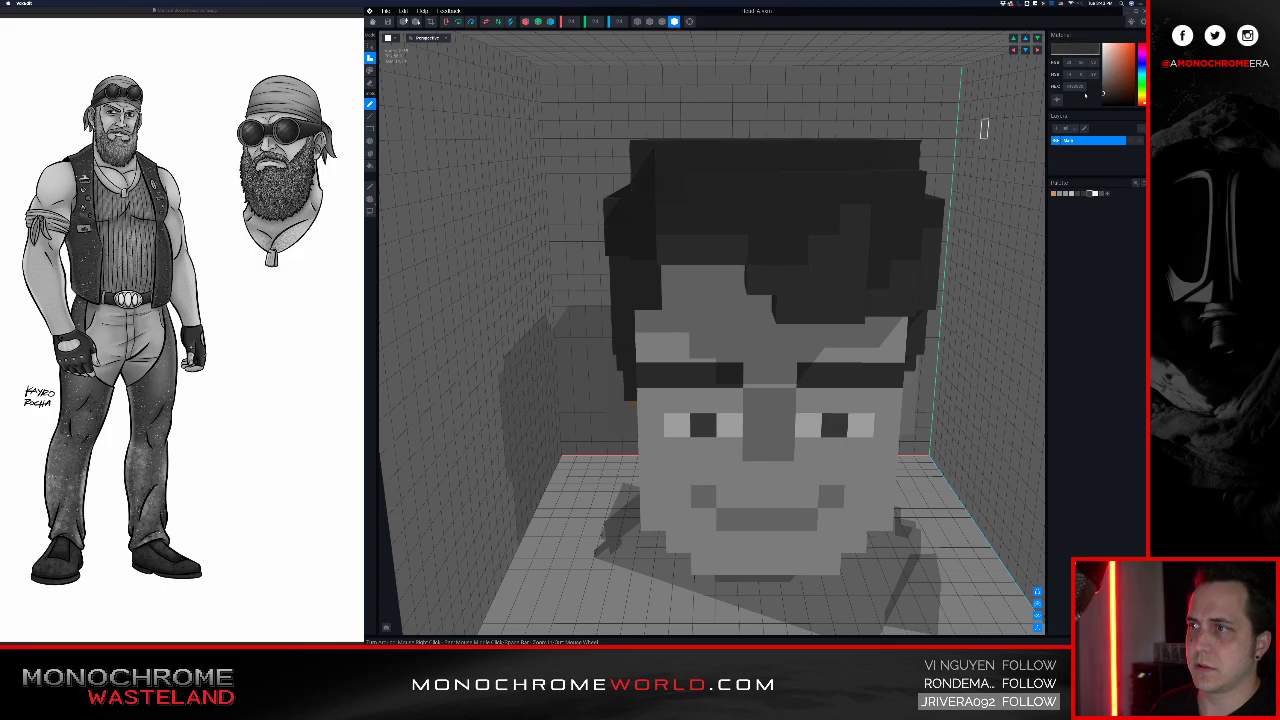
Step: Sample the orange-brown voxel beside the ear and change that palette colour to a medium grey
right_click_drag(984, 128, 774, 222)
scroll(811, 194, "up", 3)
key("i")
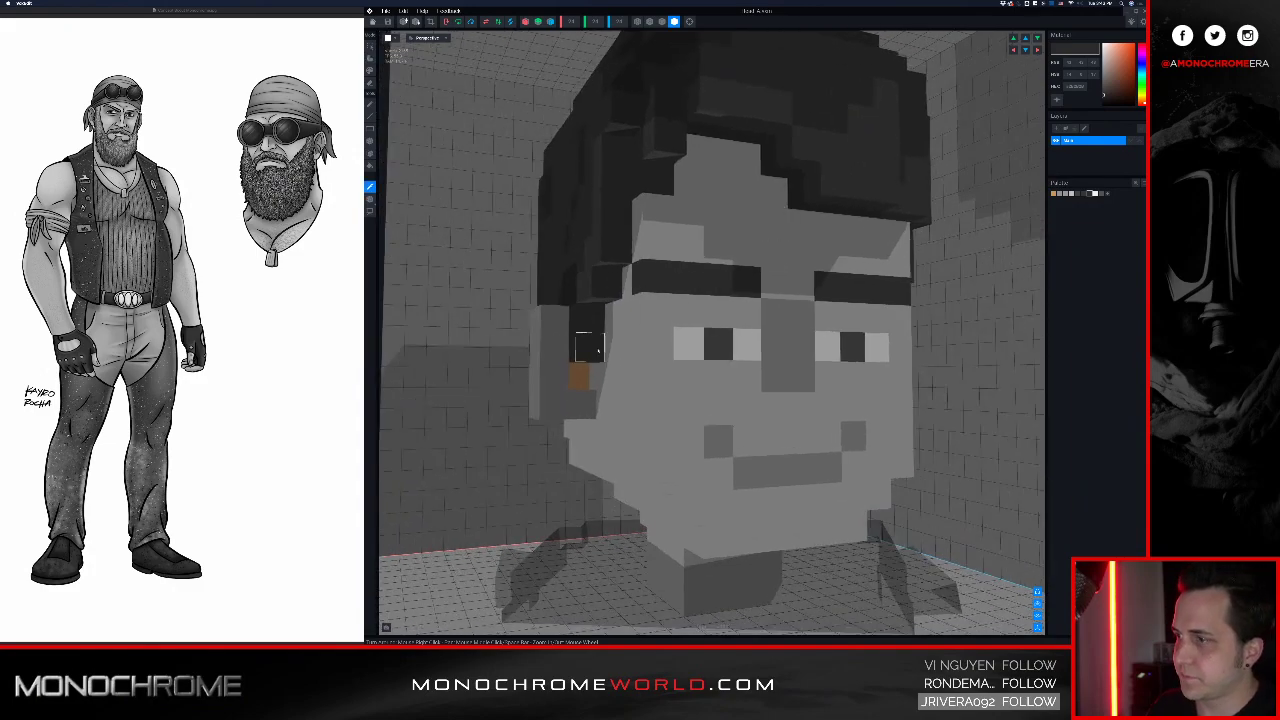
left_click(577, 376)
left_click_drag(1118, 58, 1093, 67)
mouse_move(857, 230)
right_mouse_down()
mouse_move(889, 211)
mouse_move(906, 226)
mouse_move(891, 235)
mouse_move(838, 219)
right_mouse_up()
scroll(870, 230, "down", 2)
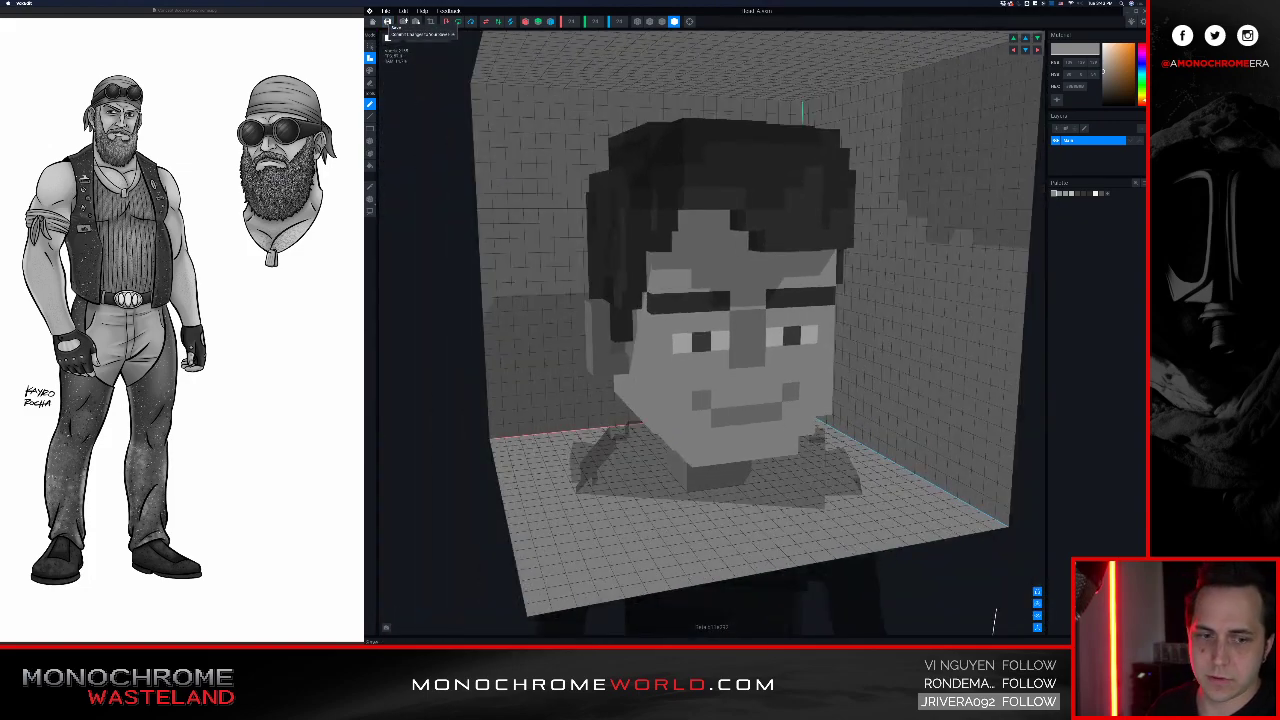
Step: Sample the eyebrow's dark grey and paint a raised row of two voxels above each brow
scroll(530, 216, "up", 2)
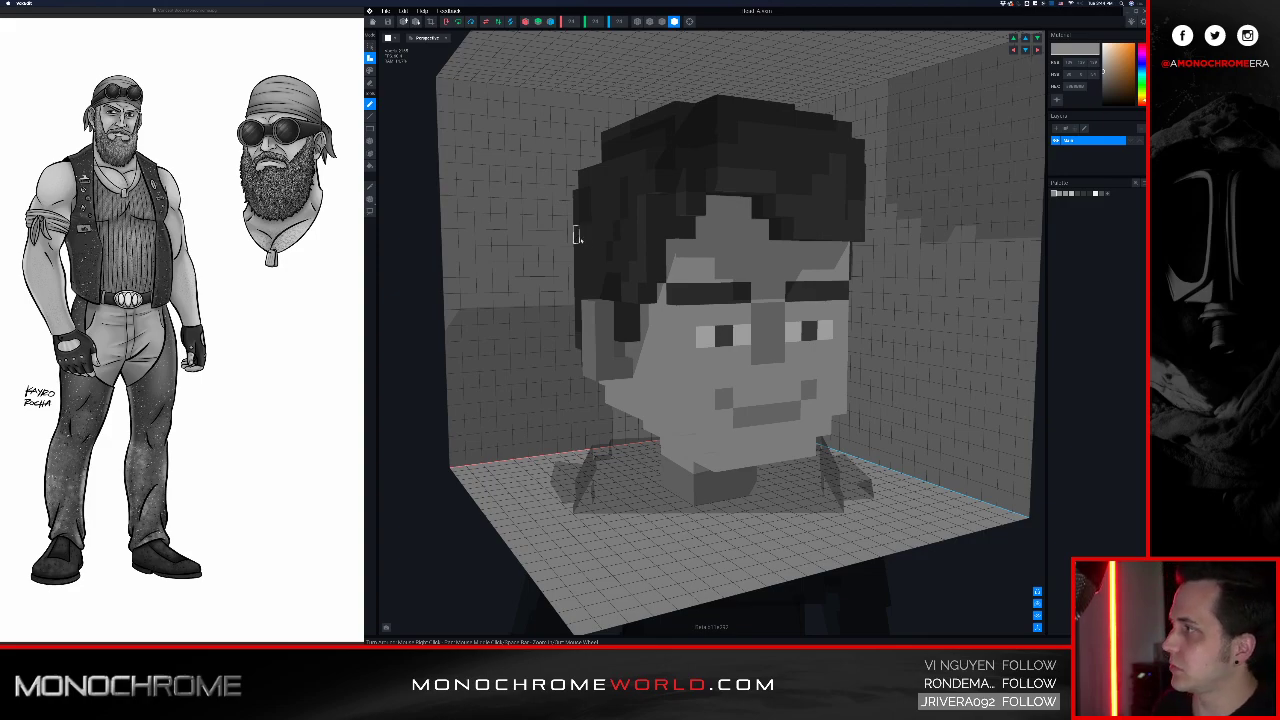
right_click_drag(643, 230, 675, 226)
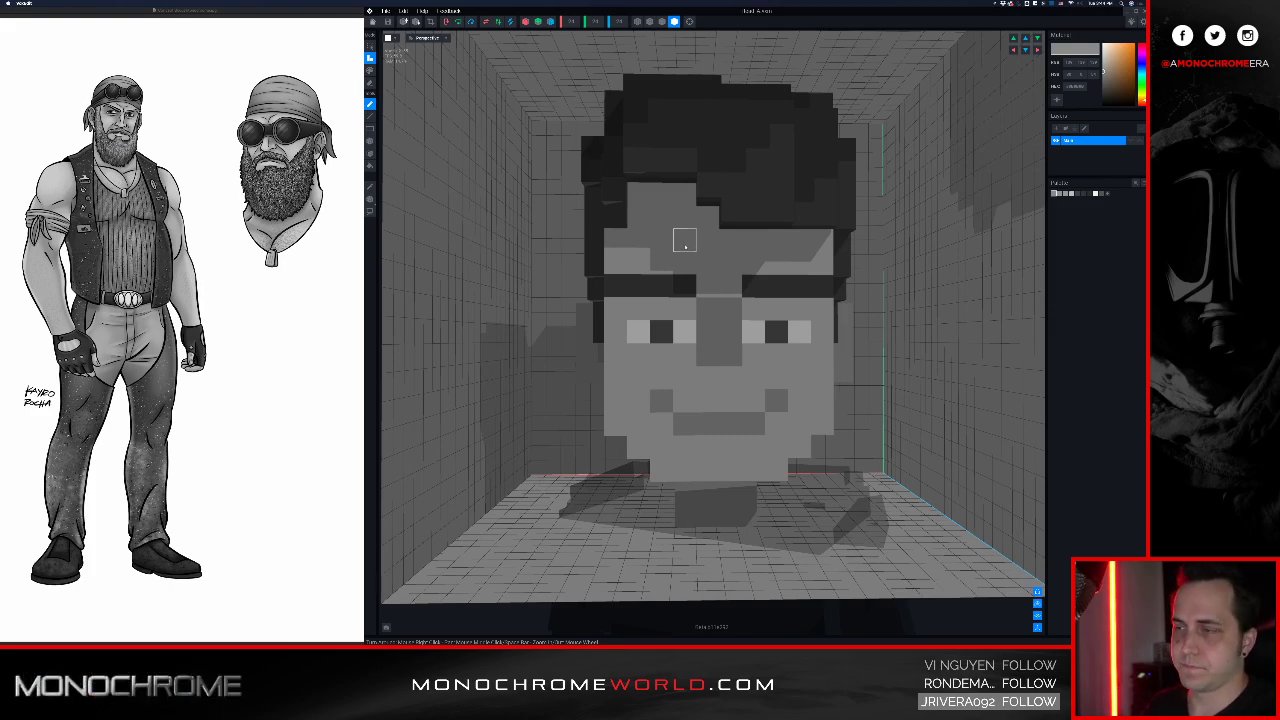
right_click_drag(677, 229, 680, 237)
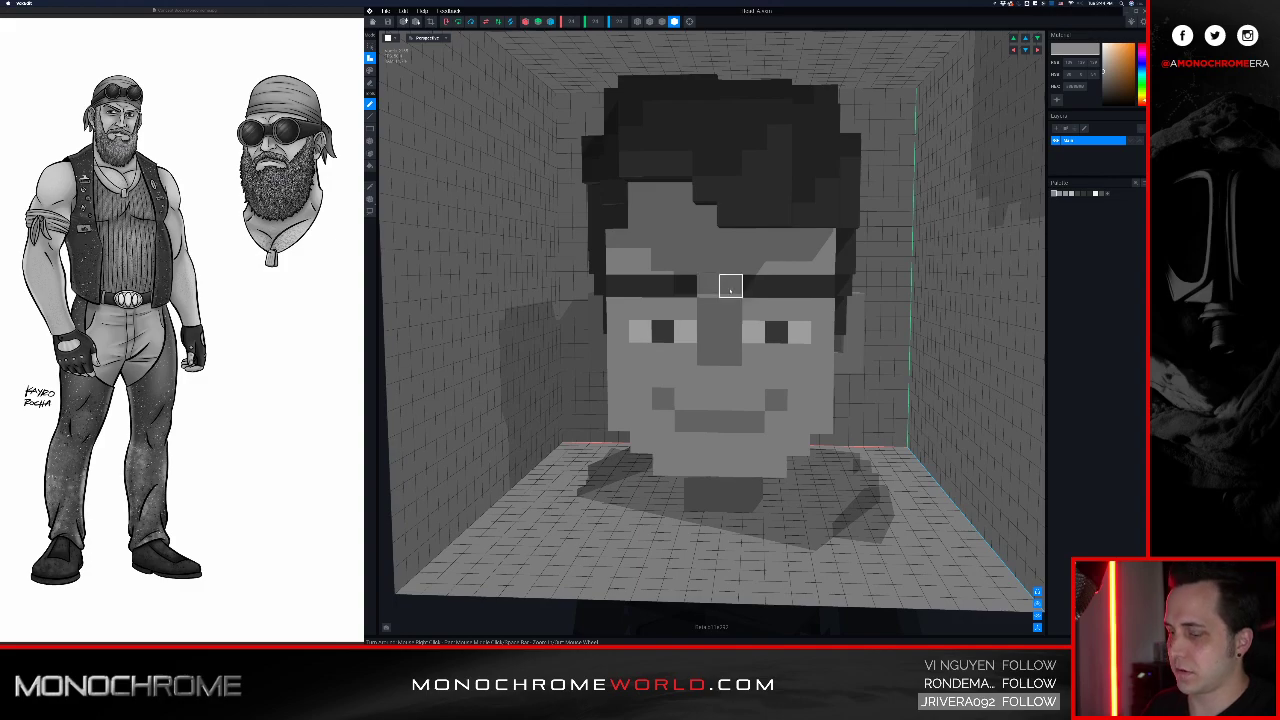
left_click(753, 286, "alt")
key("p")
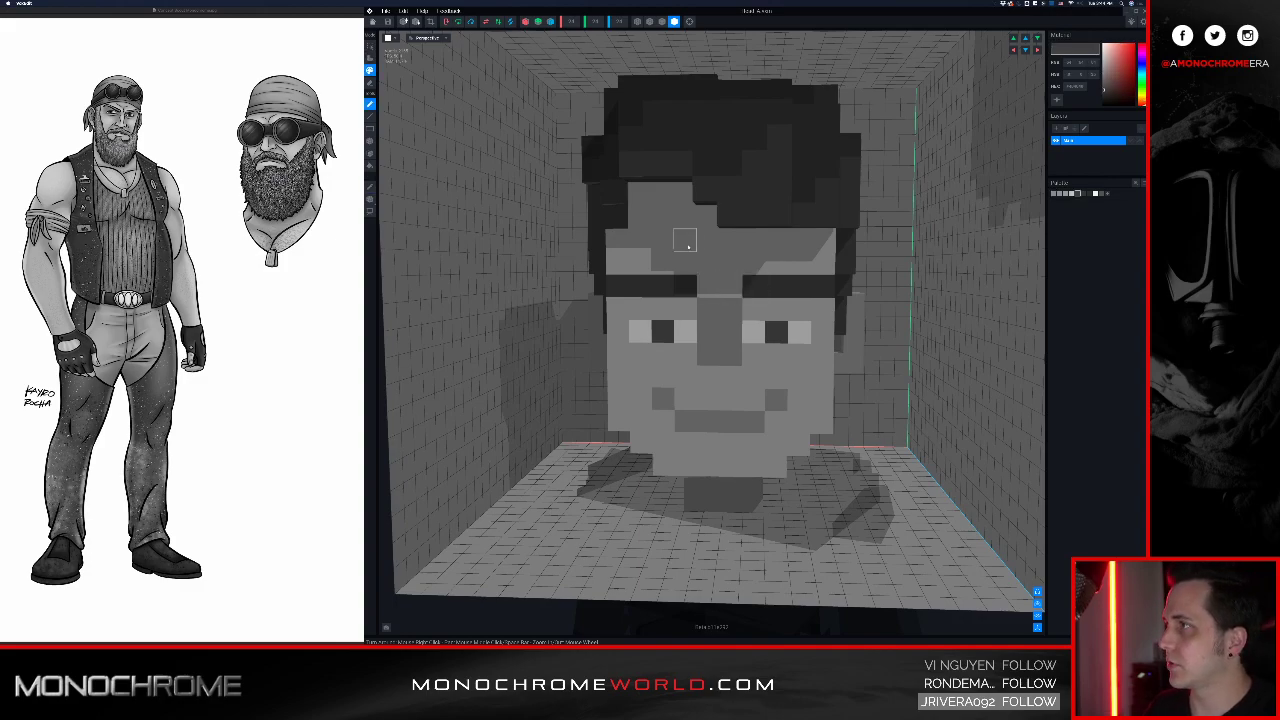
right_click_drag(661, 245, 463, 167)
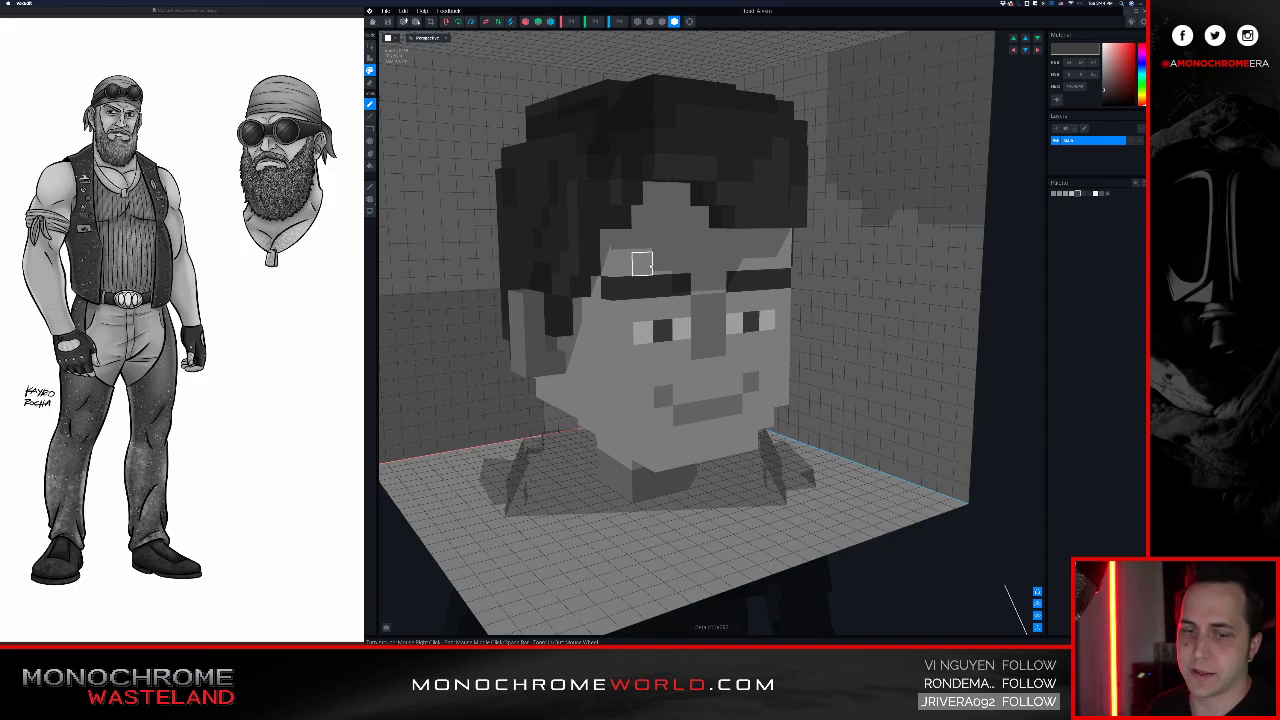
right_click_drag(650, 265, 672, 262)
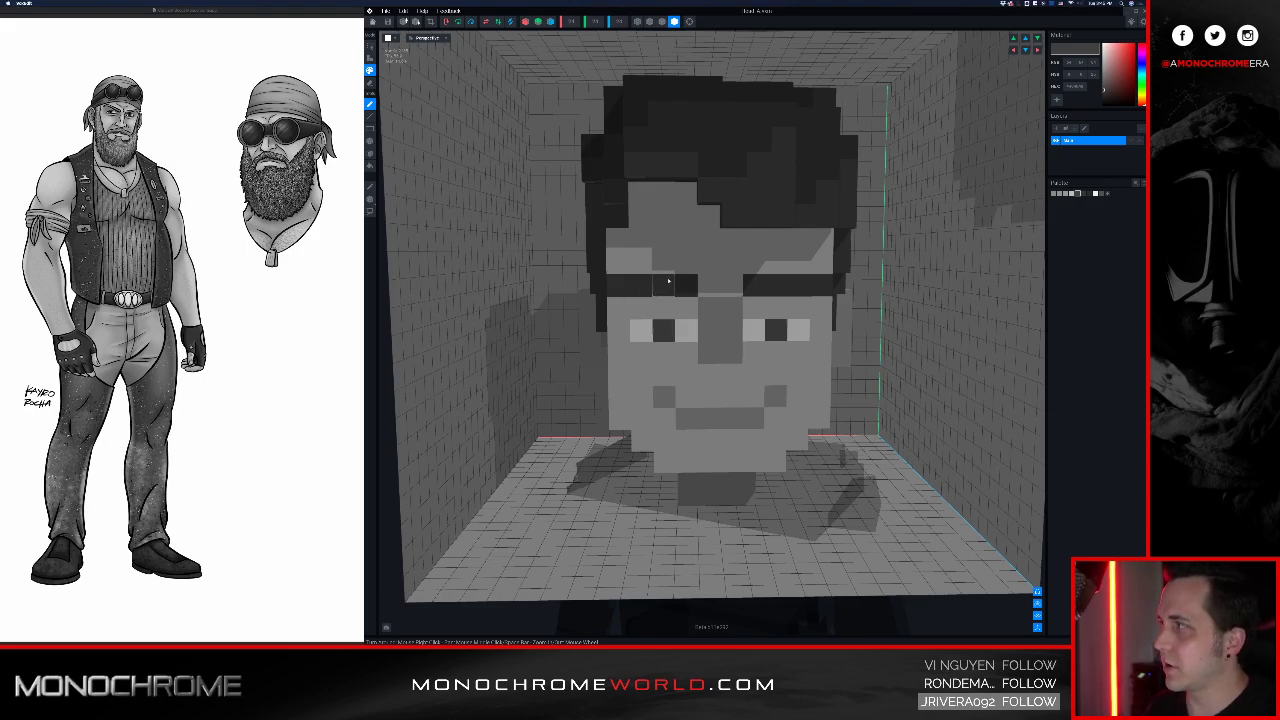
left_click(664, 264)
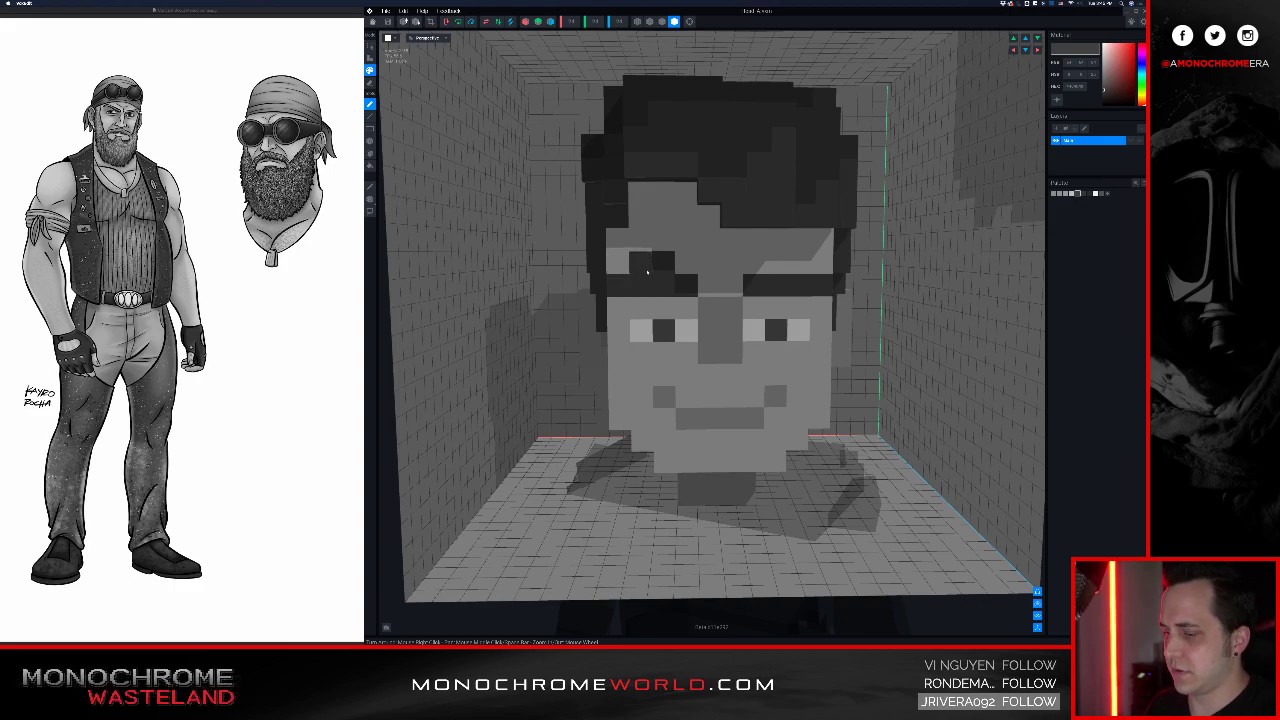
left_click(777, 262)
left_click(800, 264)
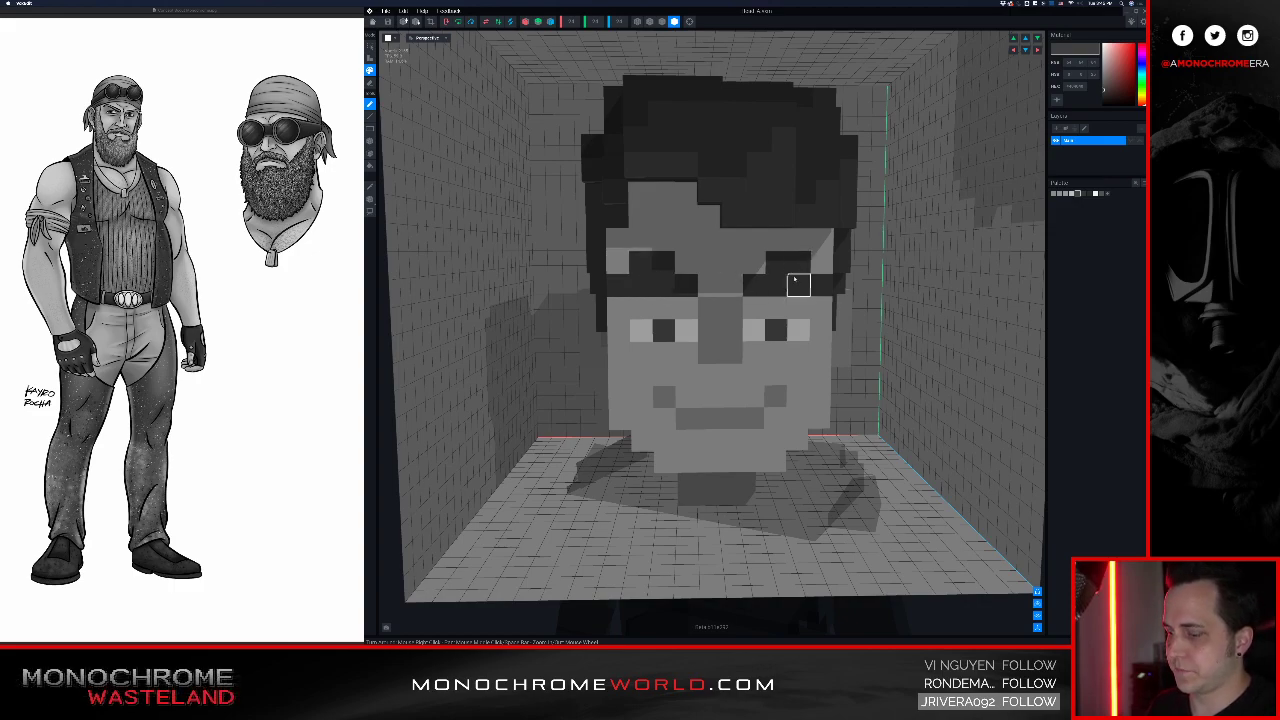
Step: Sample the skin's light grey and paint over the outer voxels of each eyebrow's lower row to slant the brows
left_click(800, 308, "alt")
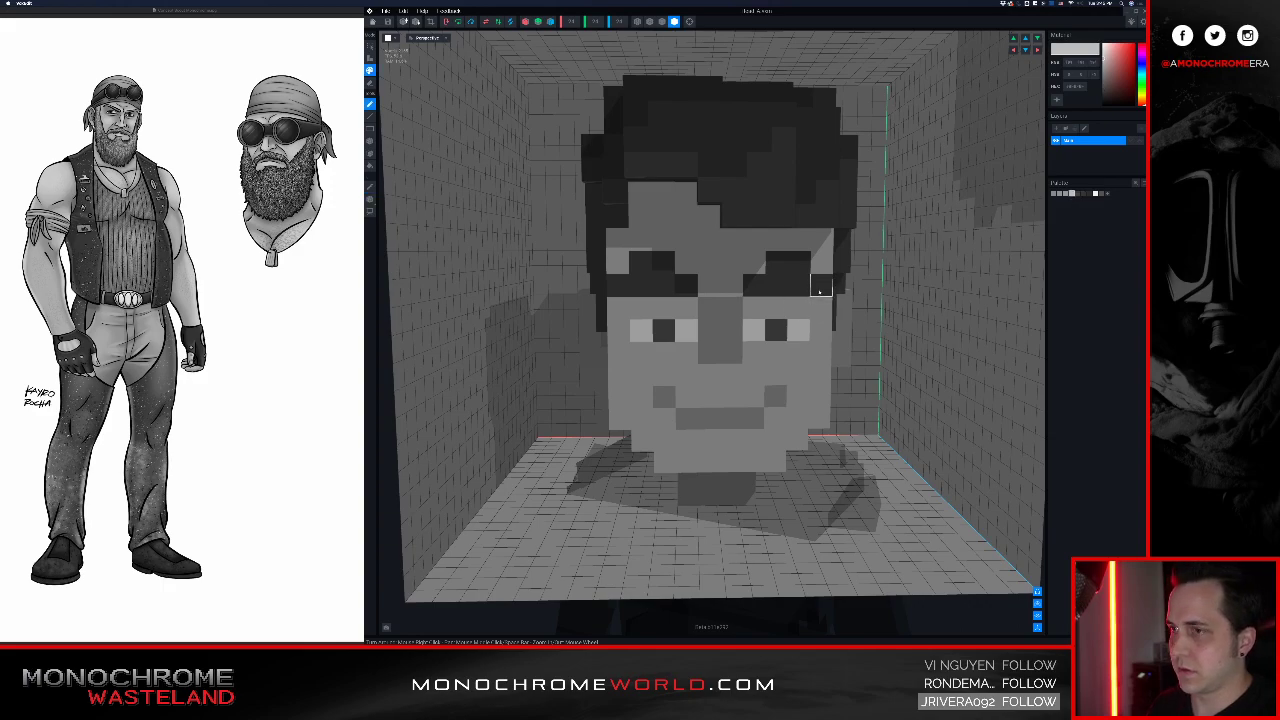
left_click(820, 288)
left_click(799, 288)
left_click(640, 288)
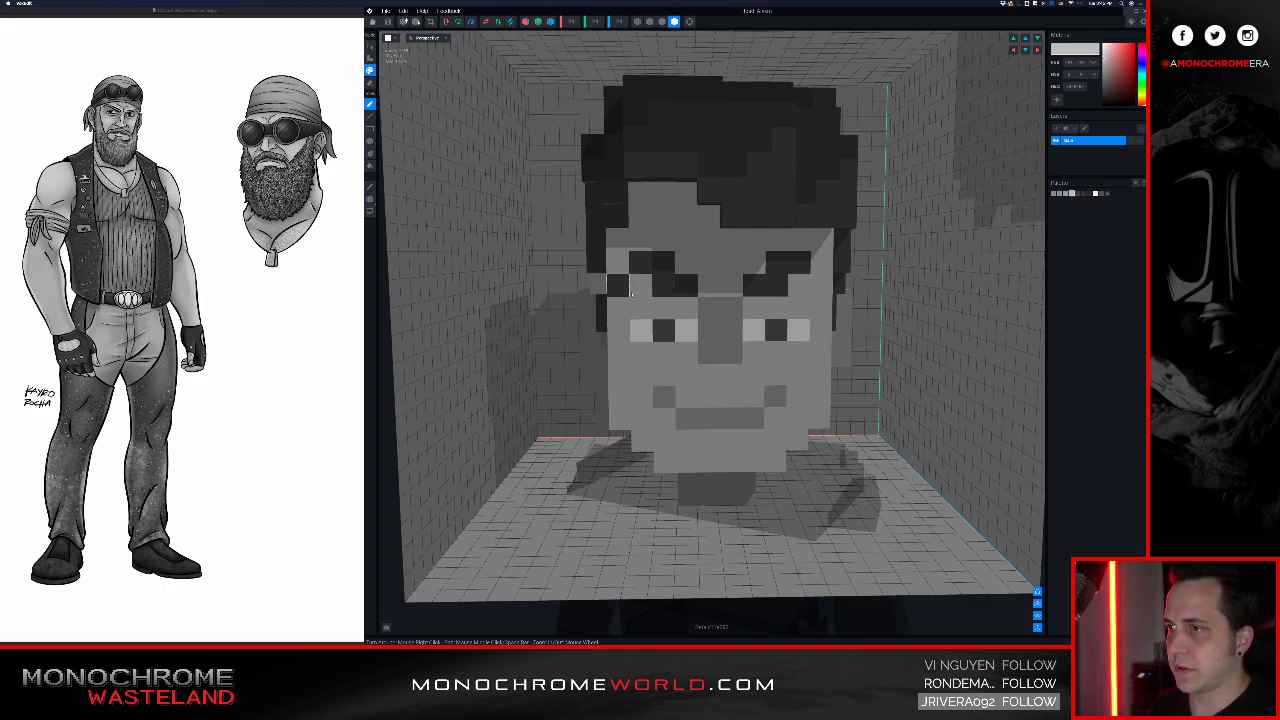
left_click(617, 287)
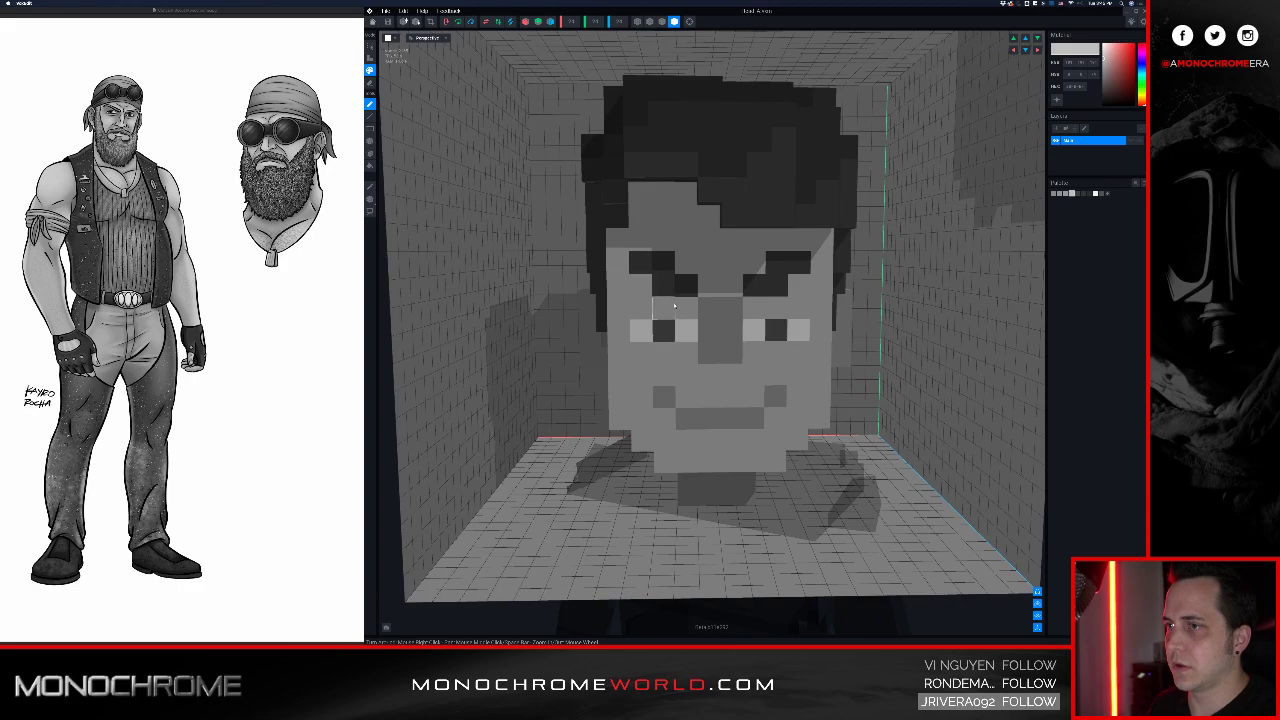
left_click(748, 288)
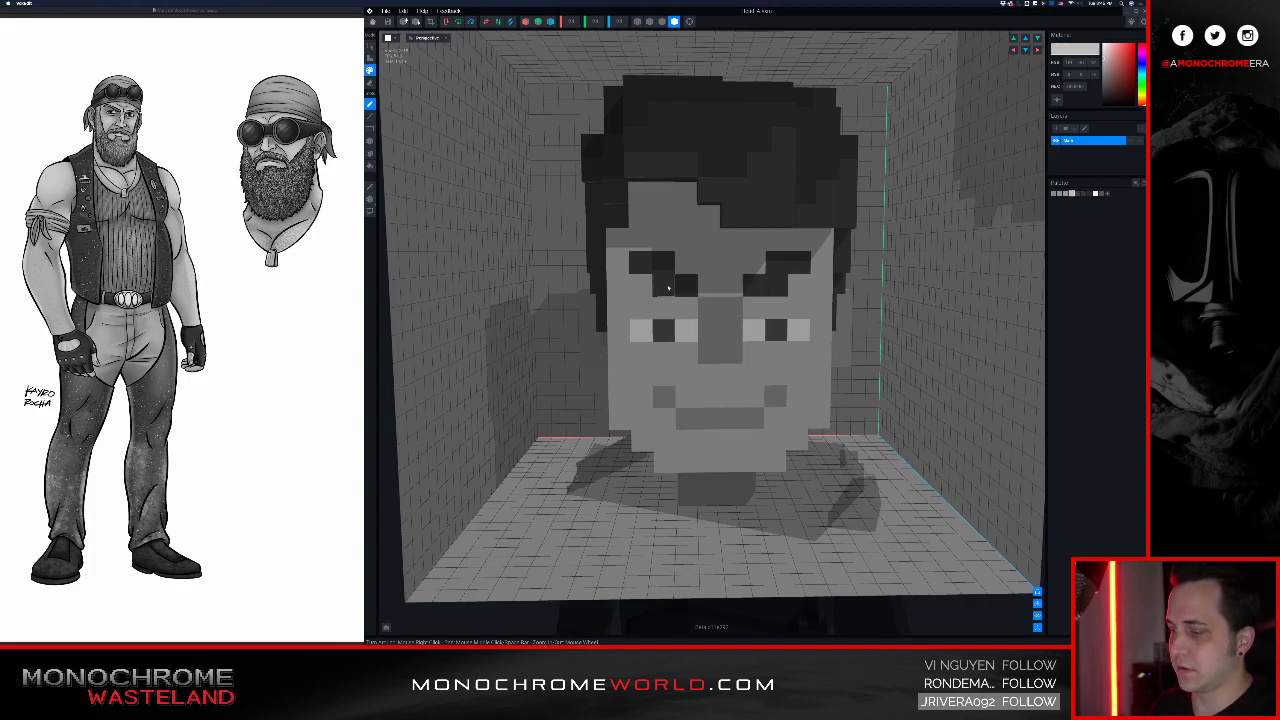
Step: Try to extend the upper row of both eyebrows outward with dark grey voxels
mouse_move(712, 233)
right_mouse_down()
mouse_move(692, 236)
mouse_move(700, 226)
mouse_move(720, 251)
right_mouse_up()
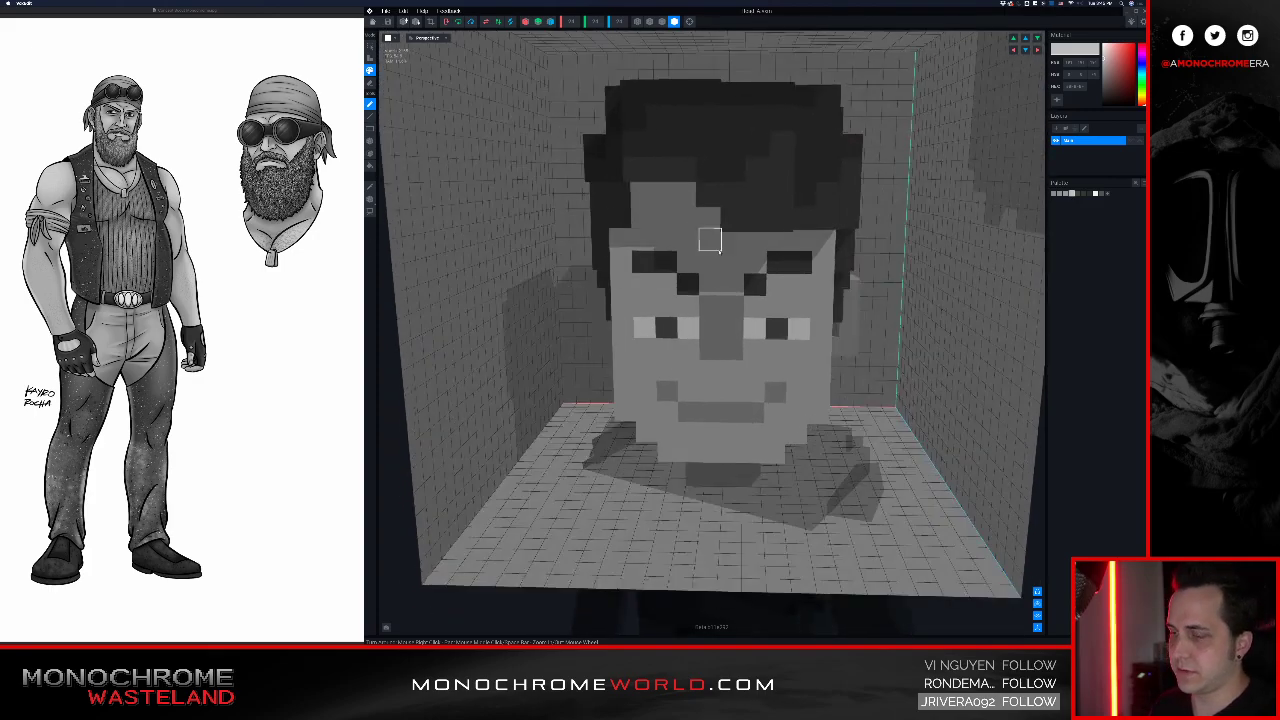
left_click(778, 262)
left_click(817, 264)
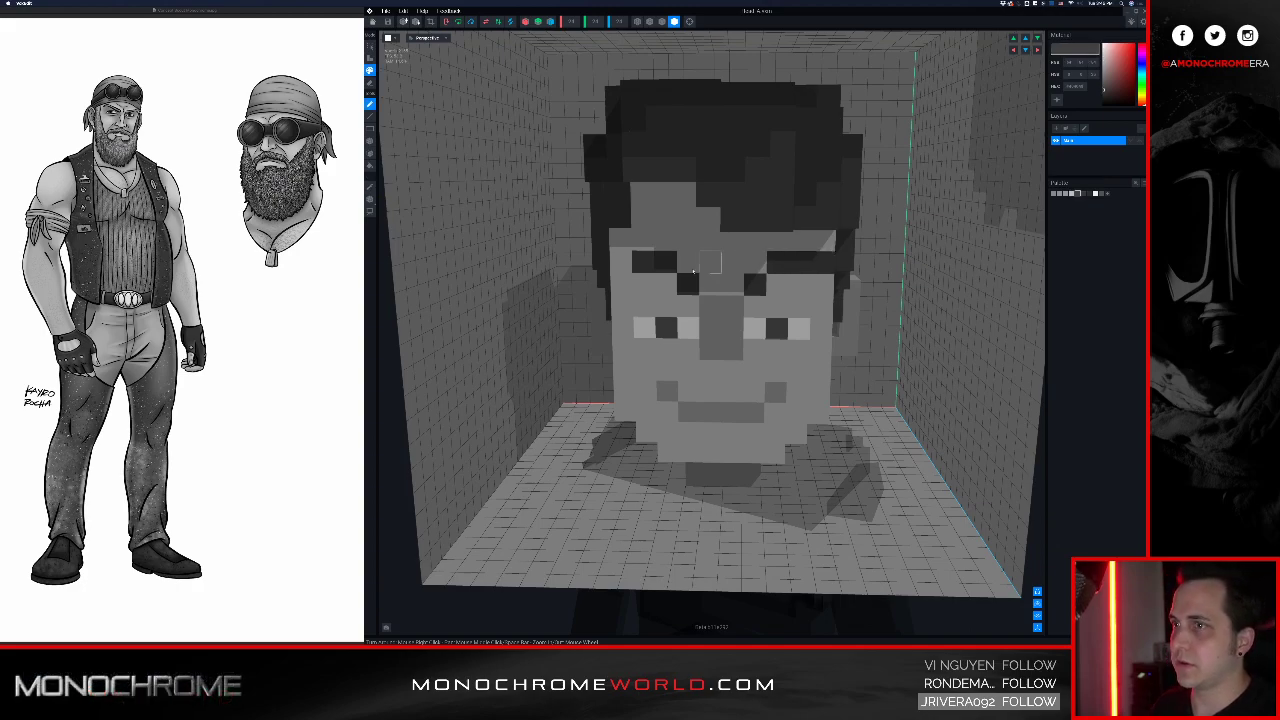
left_click(624, 262)
right_click_drag(709, 236, 711, 238)
key("ctrl+z")
key("ctrl+z")
right_click_drag(715, 258, 714, 257)
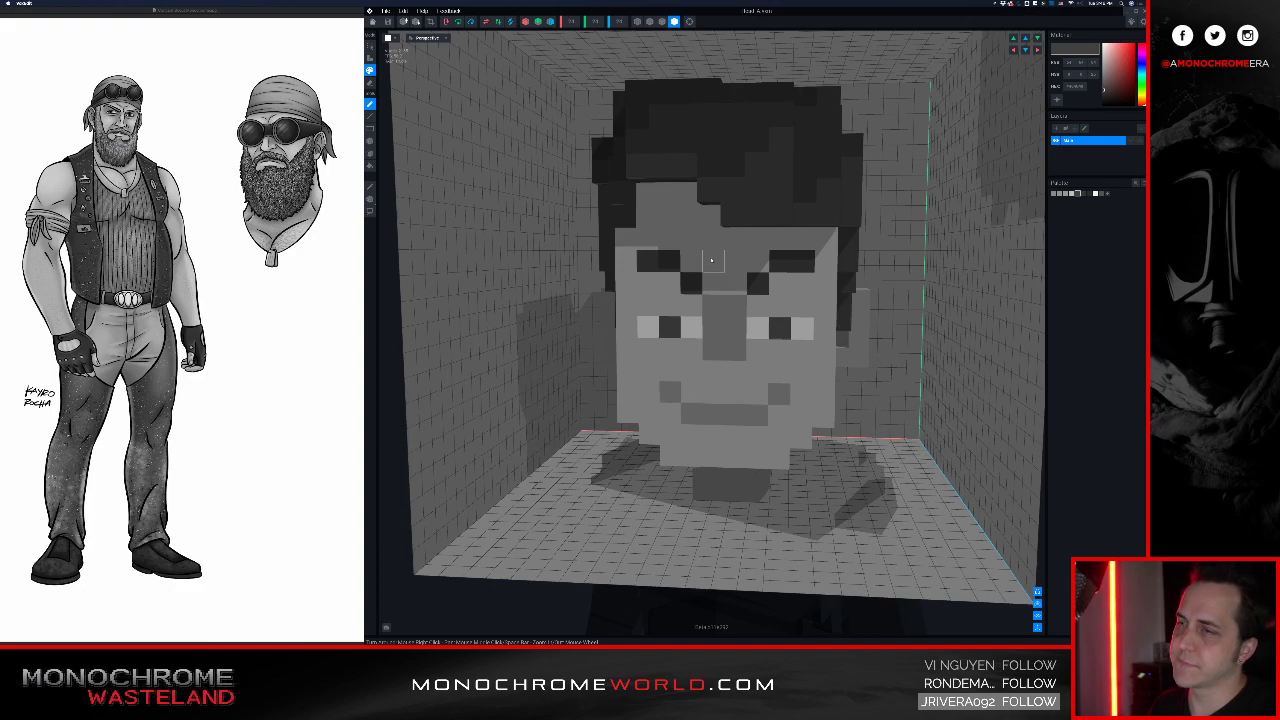
Step: Sample the skin's light grey and paint over the outermost voxel of each eyebrow to shorten the brows
left_click(714, 261, "alt")
left_click(802, 262)
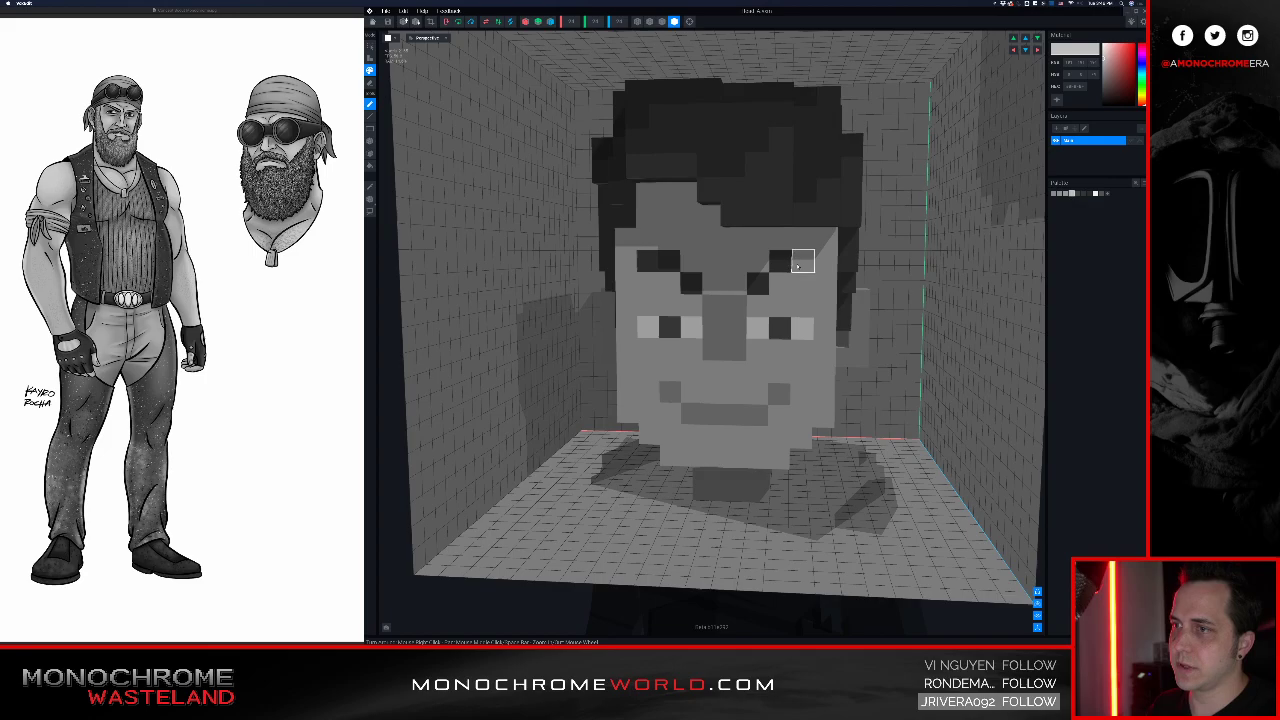
left_click(649, 263)
mouse_move(703, 258)
right_mouse_down()
mouse_move(580, 240)
mouse_move(745, 258)
mouse_move(715, 260)
right_mouse_up()
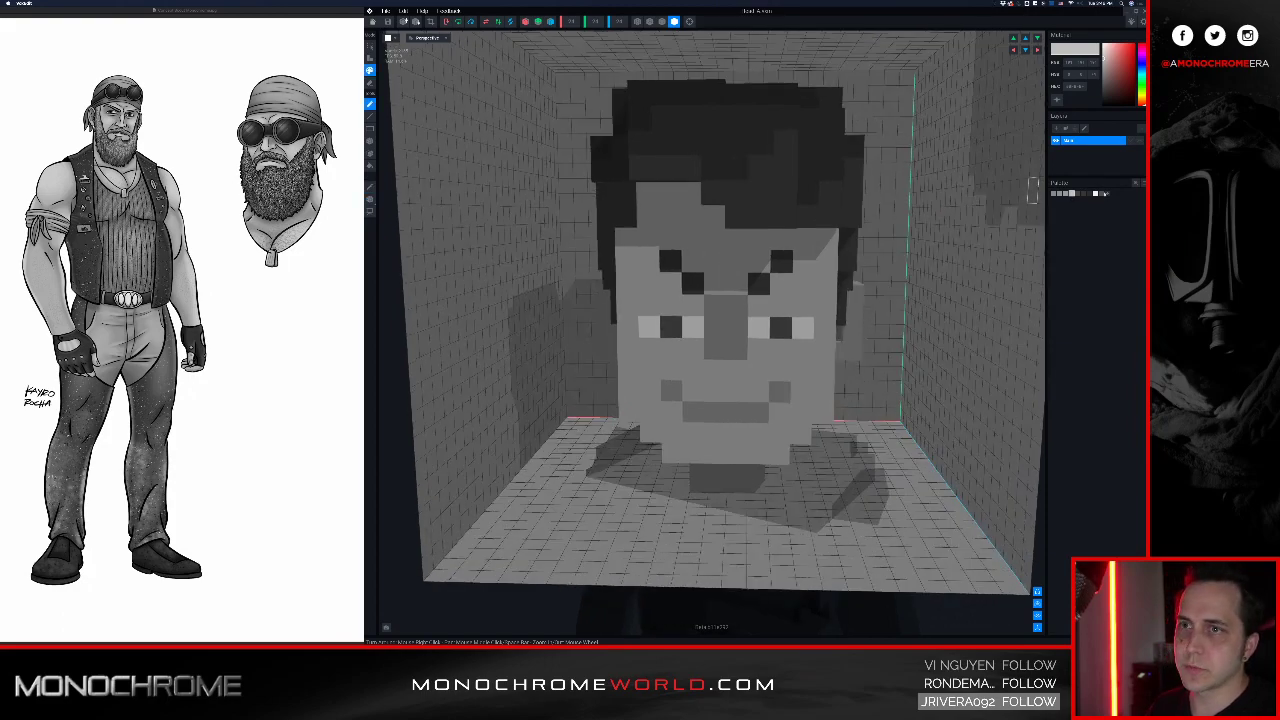
Step: Pick a darker grey from the palette and attach voxels forming a round goggle rim around the character's right eye
left_click(1086, 194)
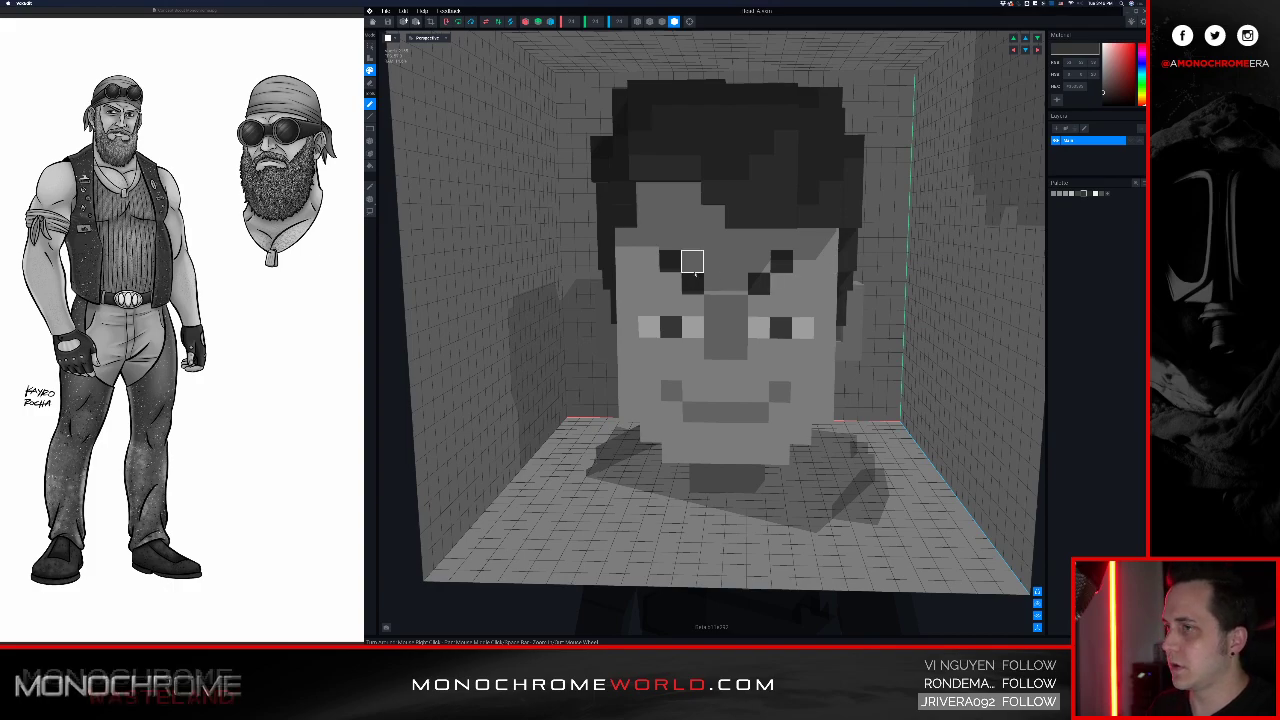
key("a")
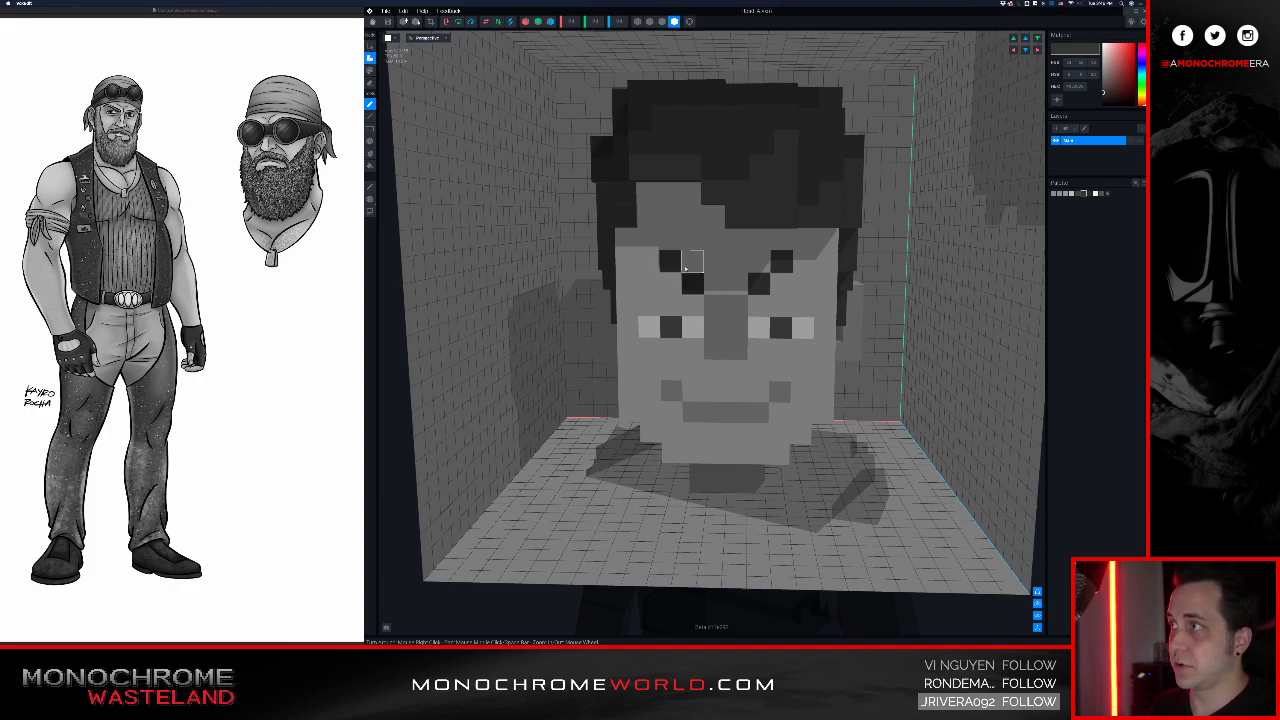
mouse_move(700, 257)
right_mouse_down()
mouse_move(757, 268)
mouse_move(711, 257)
mouse_move(656, 281)
right_mouse_up()
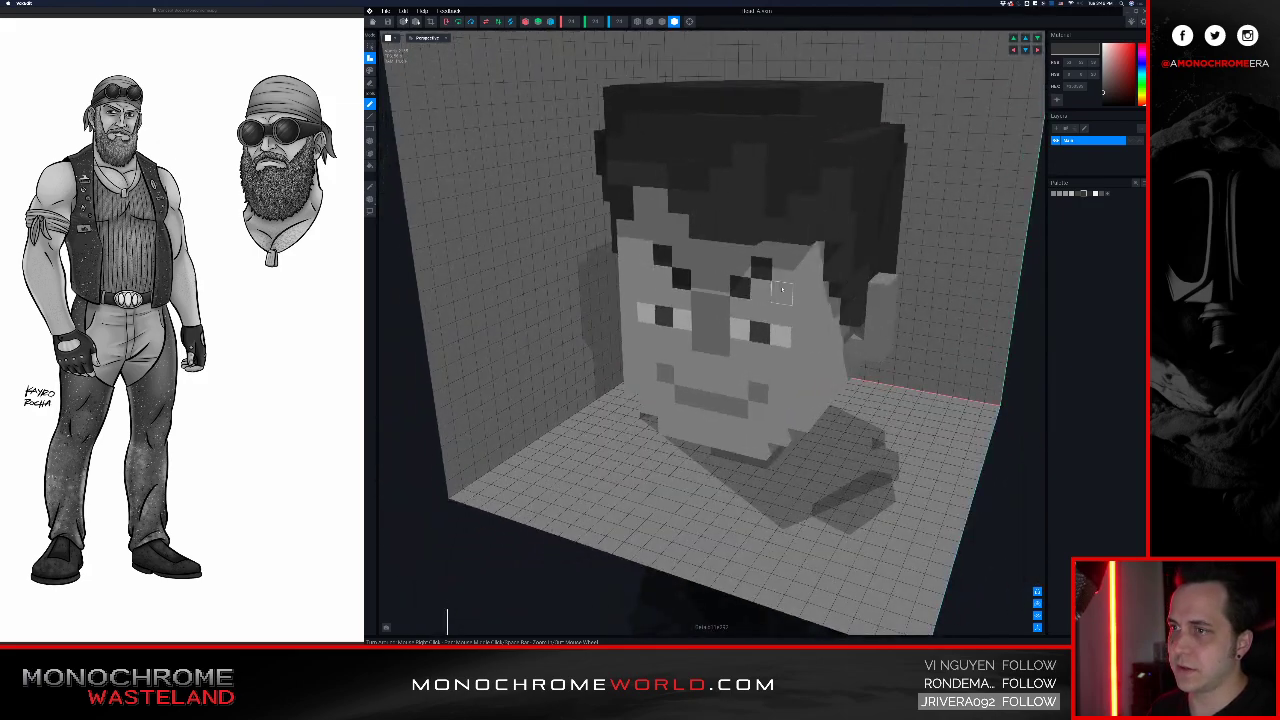
right_click_drag(782, 293, 719, 310)
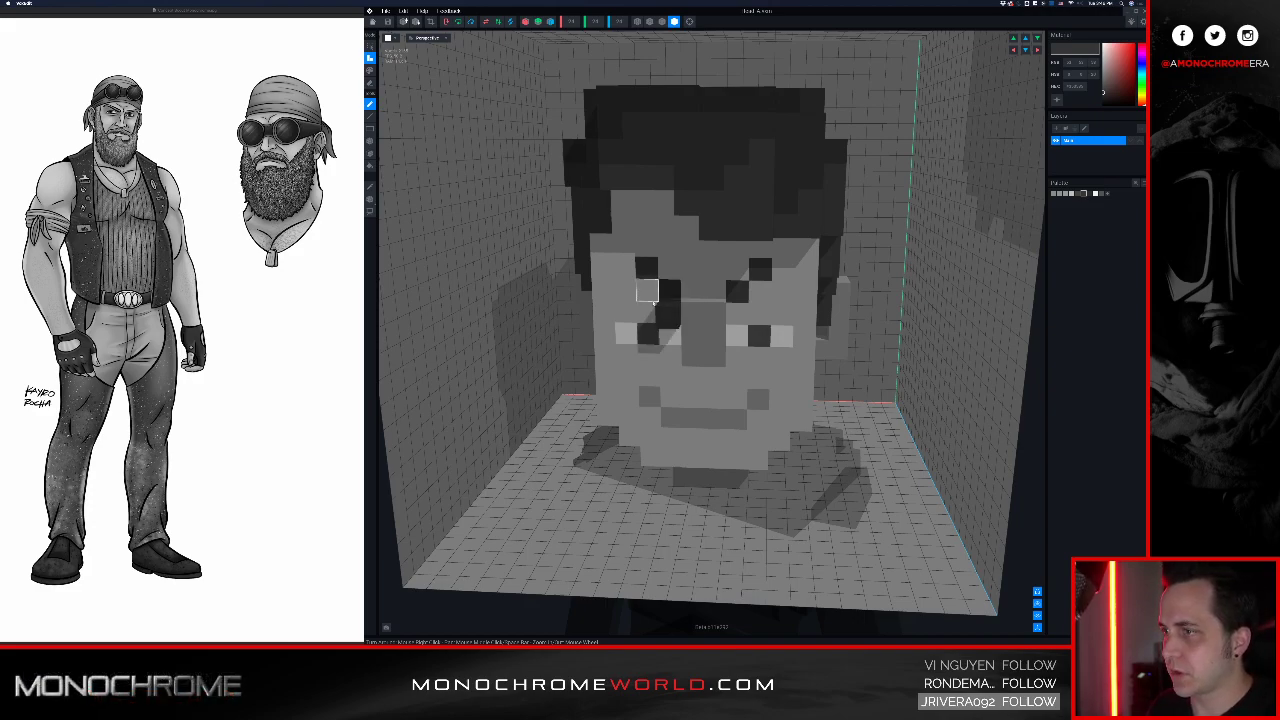
right_click_drag(668, 298, 671, 286)
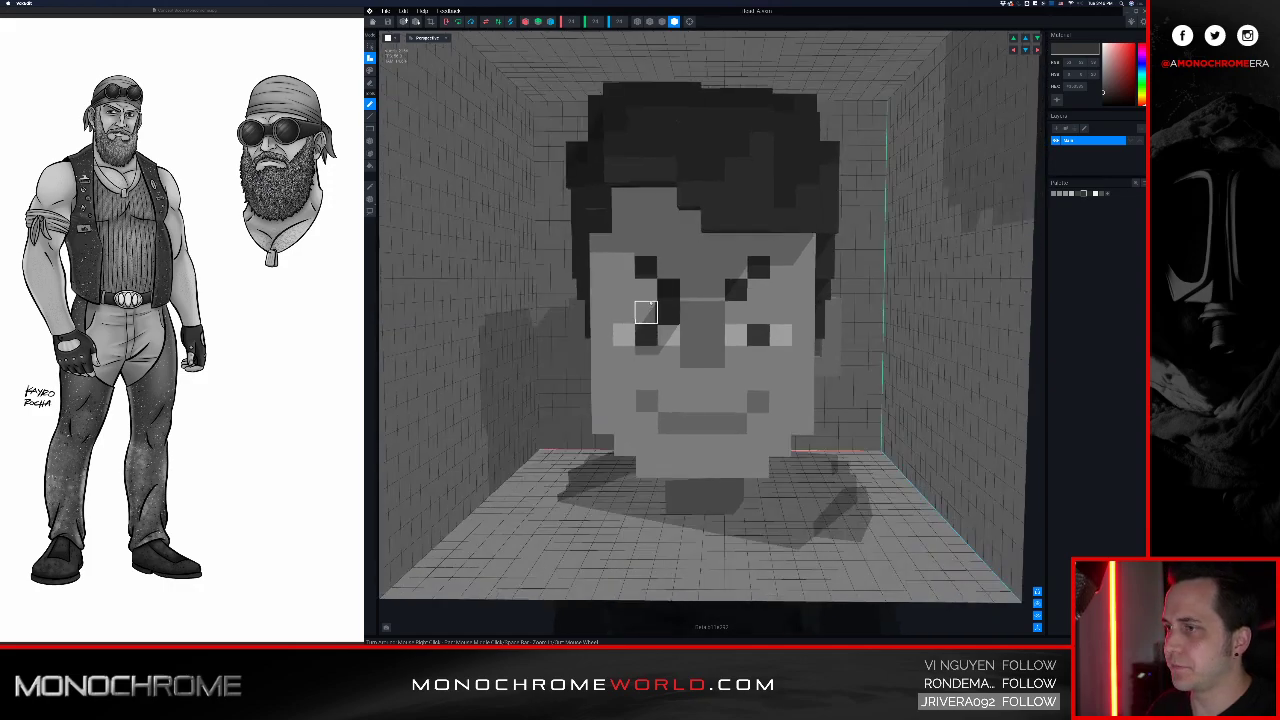
left_click(649, 297)
left_click(627, 298)
left_click(608, 326)
left_click(602, 336)
left_click(669, 337)
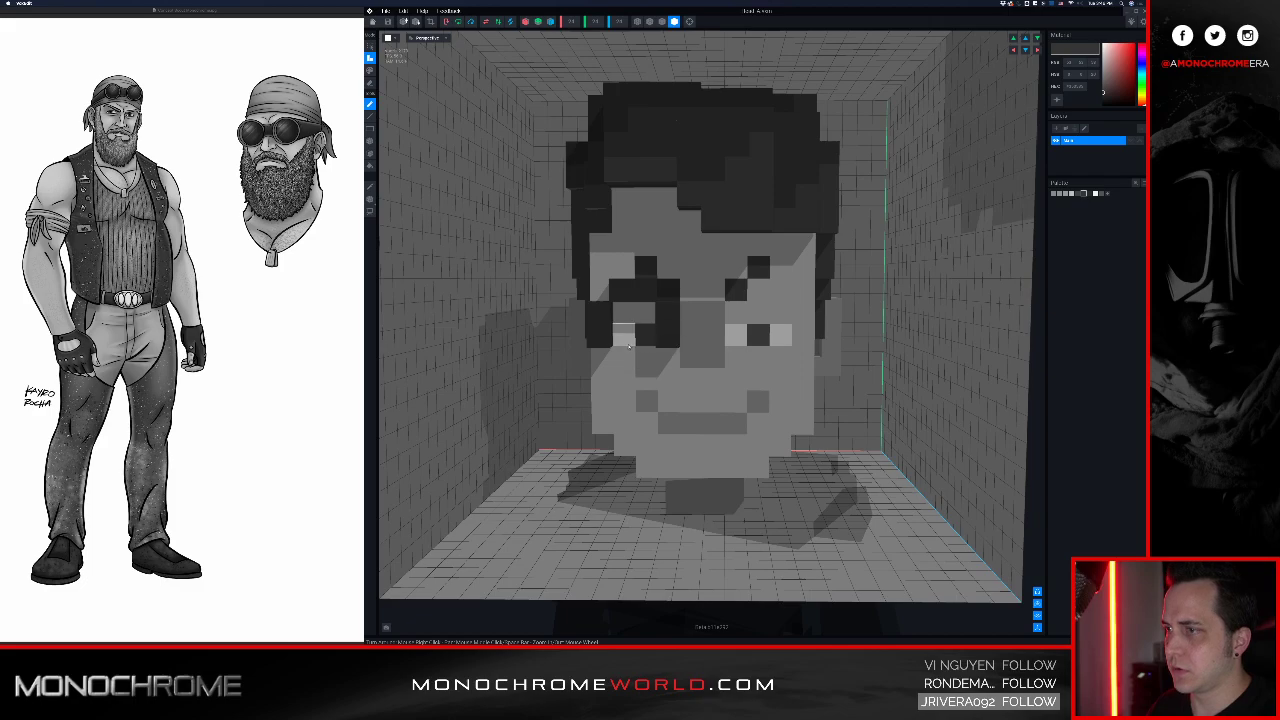
left_click(629, 354)
left_click(646, 356)
Step: Attach matching dark grey voxels in a round goggle rim around the character's left eye
right_click_drag(648, 354, 731, 344)
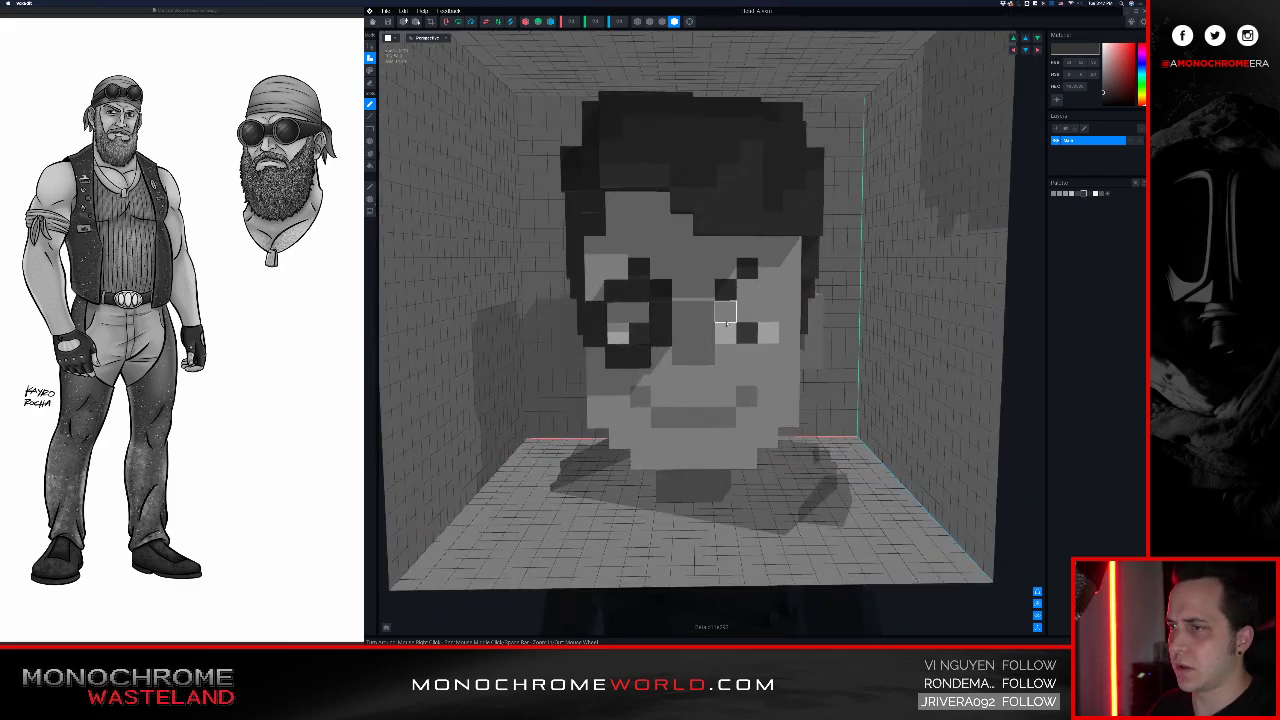
left_click(725, 313)
left_click(747, 297)
left_click(769, 291)
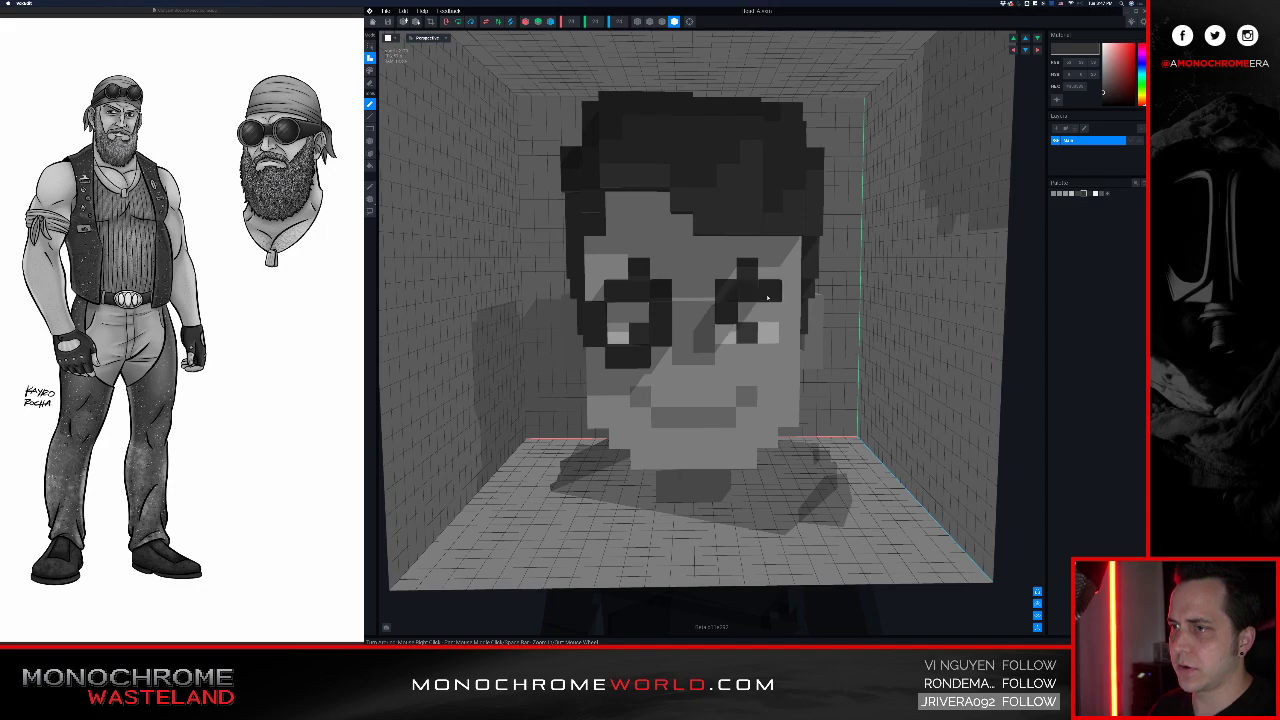
left_click(726, 333)
left_click(748, 355)
left_click(769, 355)
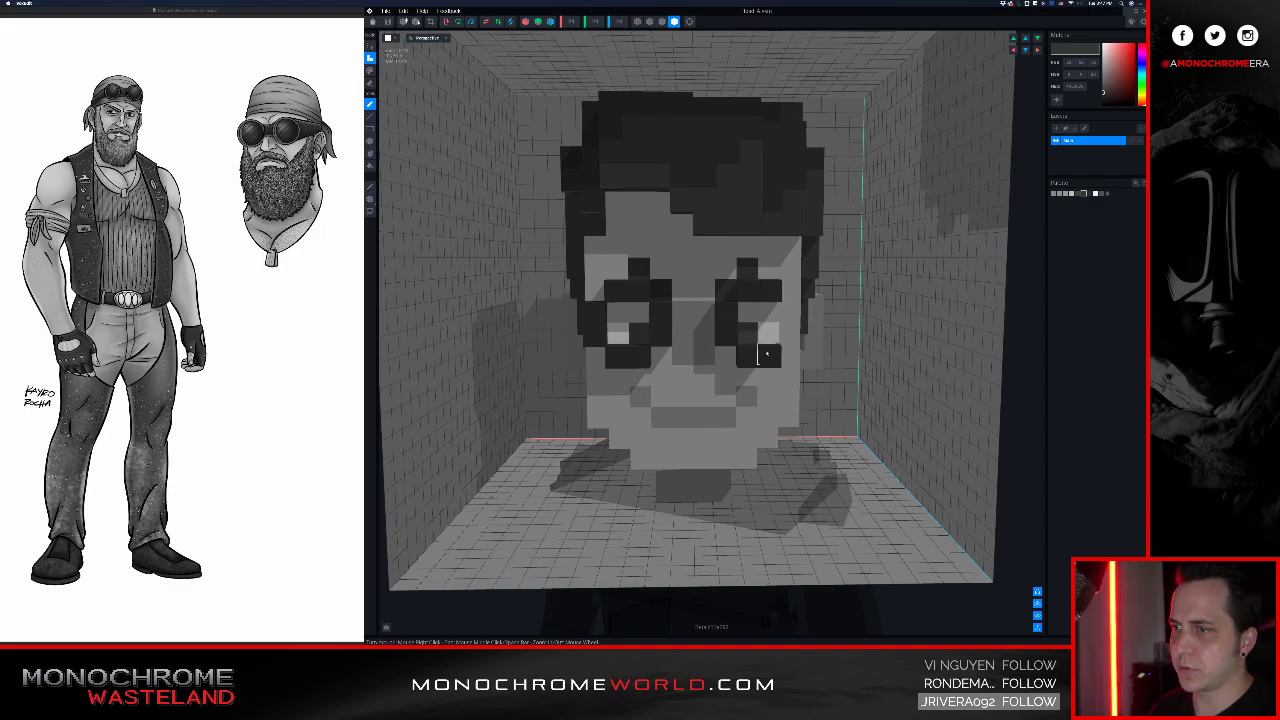
left_click(790, 333)
left_click(790, 312)
Step: Try to cover the eyebrow above the character's left eye by attaching voxels in the sampled skin grey
key("i")
left_click(766, 268)
left_click(748, 269)
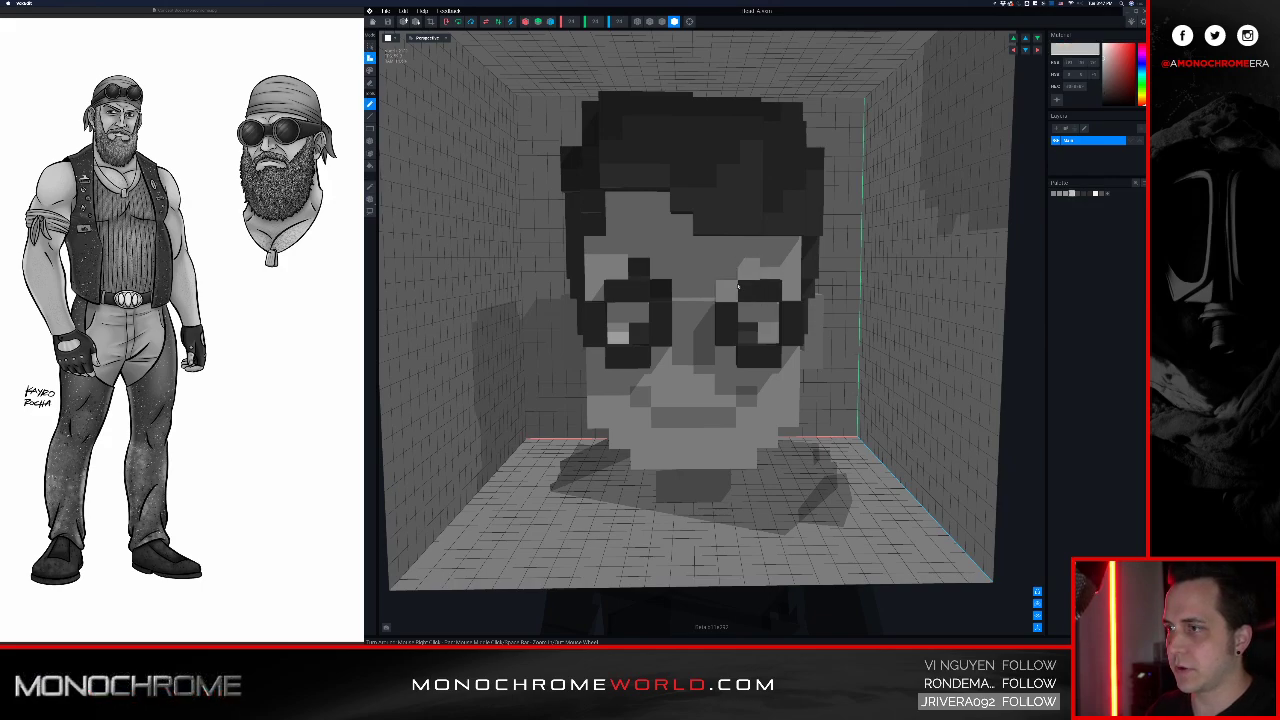
key("super+z")
key("super+z")
key("super+z")
Step: Paint the remaining dark eyebrow voxels above both goggle rims in the skin's light grey
key("p")
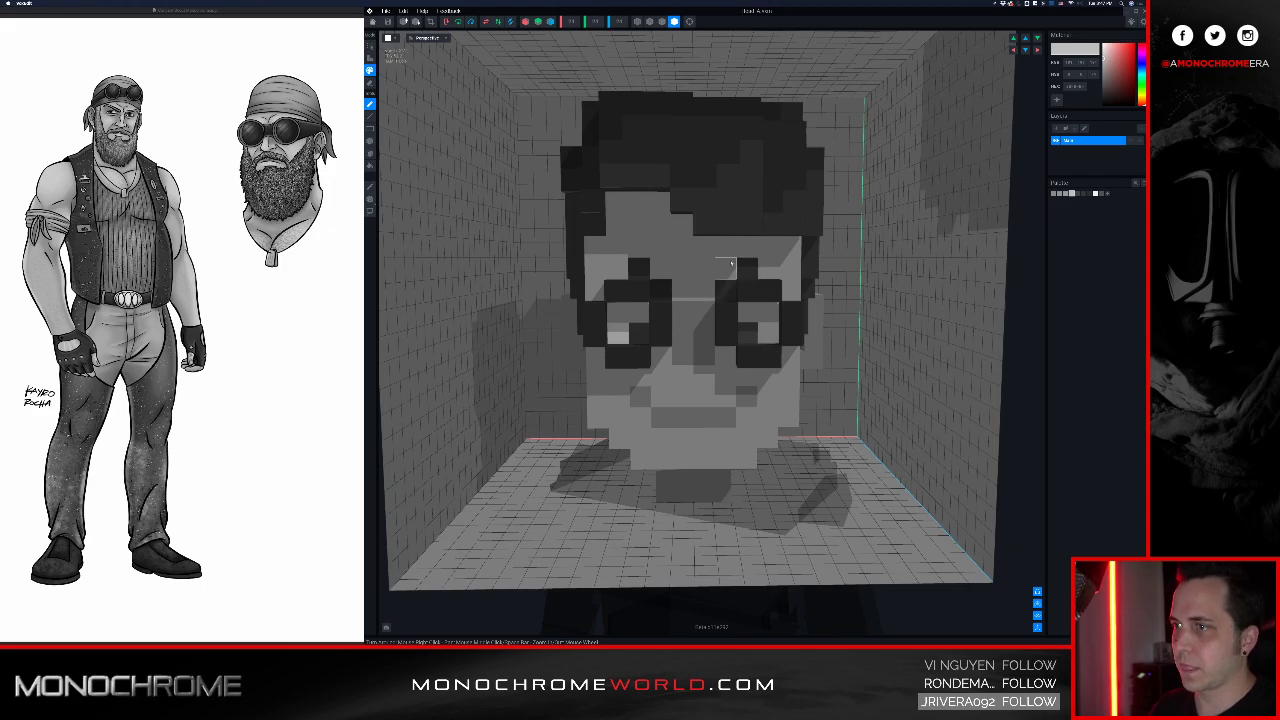
left_click(747, 268)
left_click(727, 289)
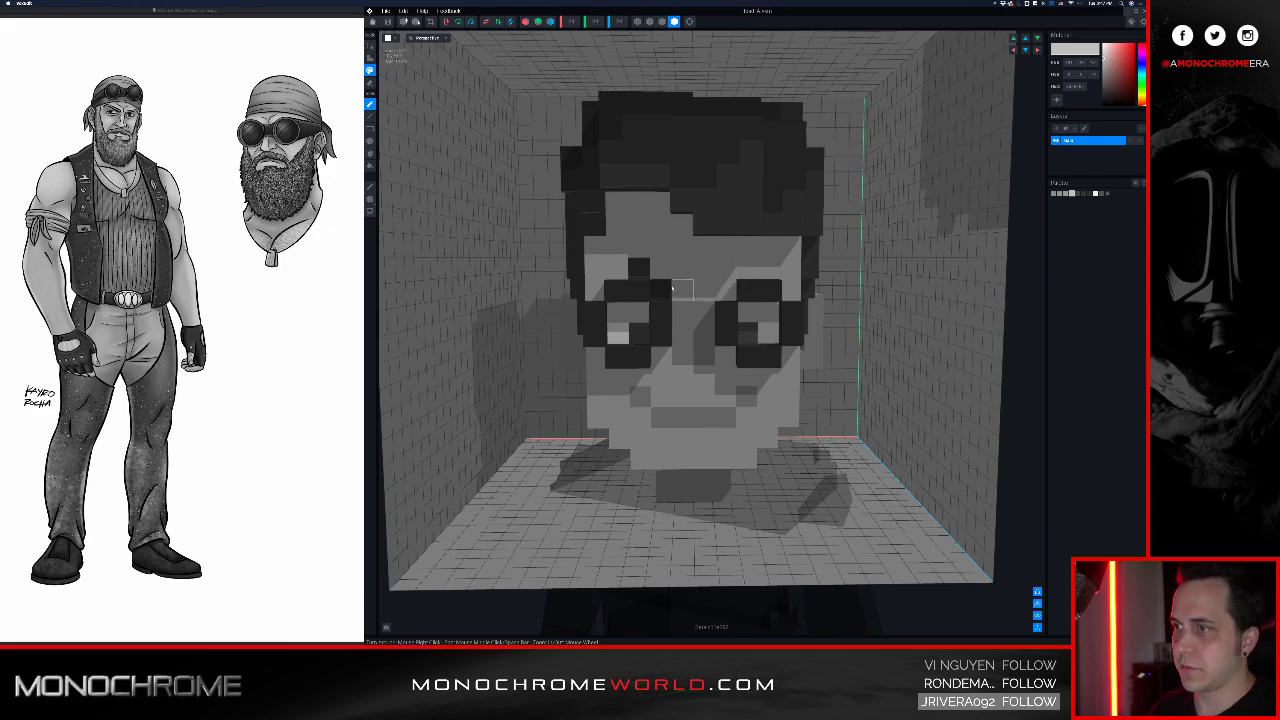
left_click(661, 289)
left_click(639, 268)
Step: Pick a dark grey from the palette and attach voxels over both eyes to fill the goggle lenses
mouse_move(682, 248)
right_mouse_down()
mouse_move(590, 250)
mouse_move(774, 248)
right_mouse_up()
key("i")
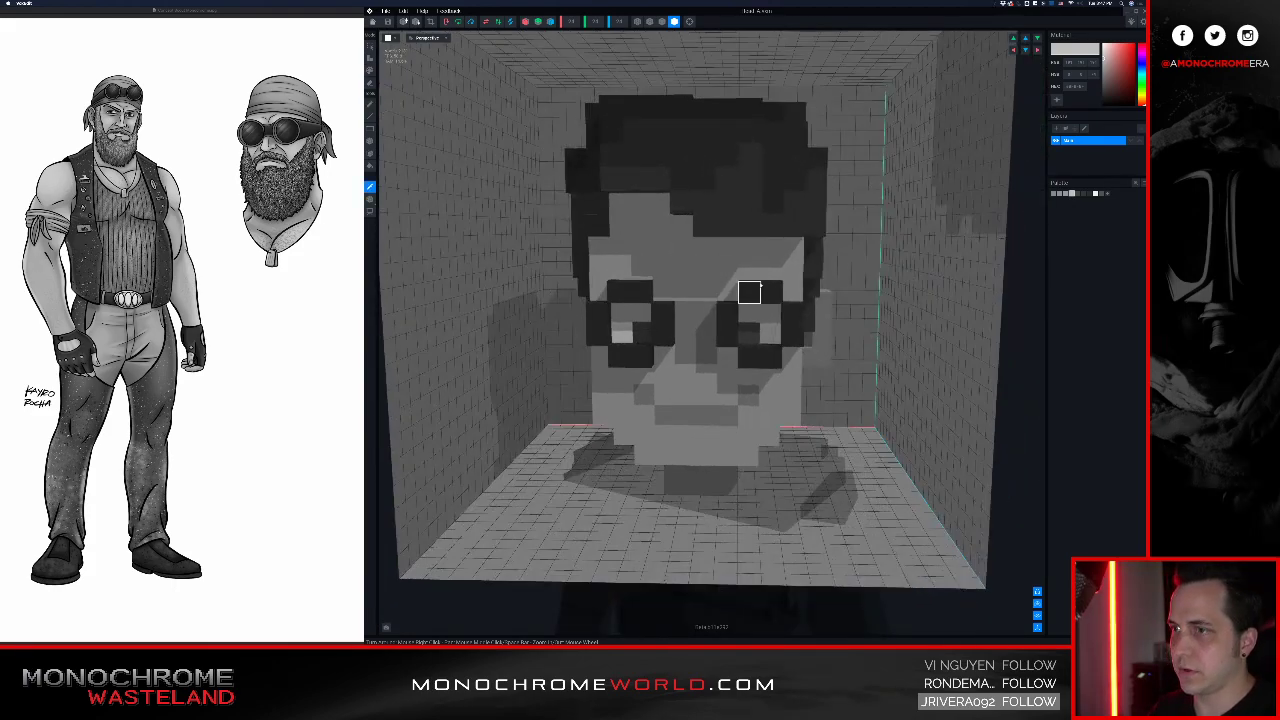
left_click(749, 291)
left_click(1078, 194)
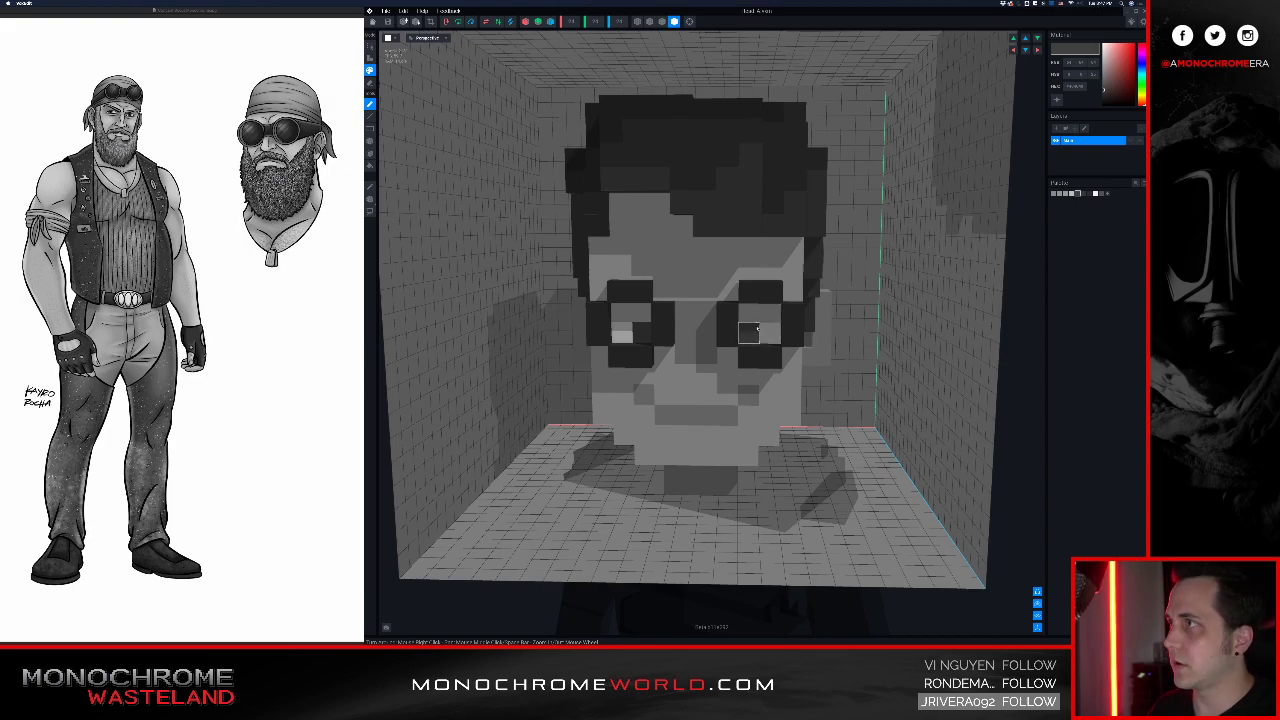
key("a")
left_click(752, 318)
left_click(768, 326)
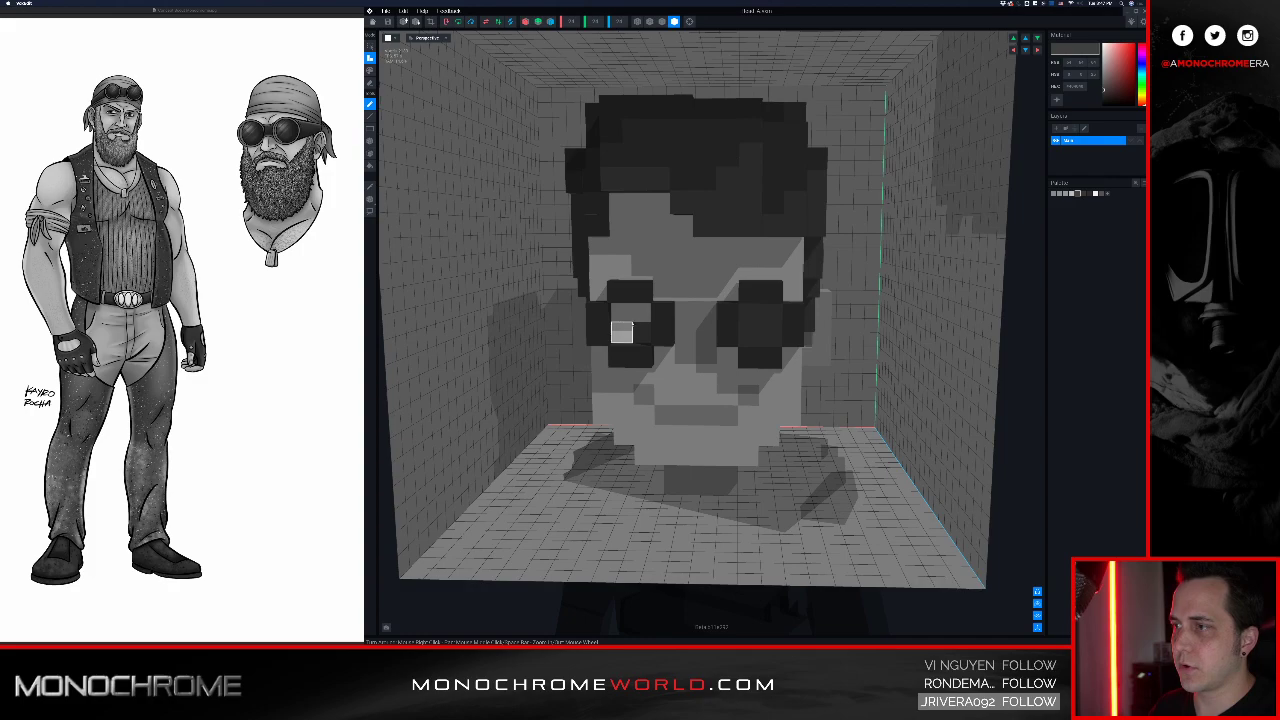
left_click(620, 334)
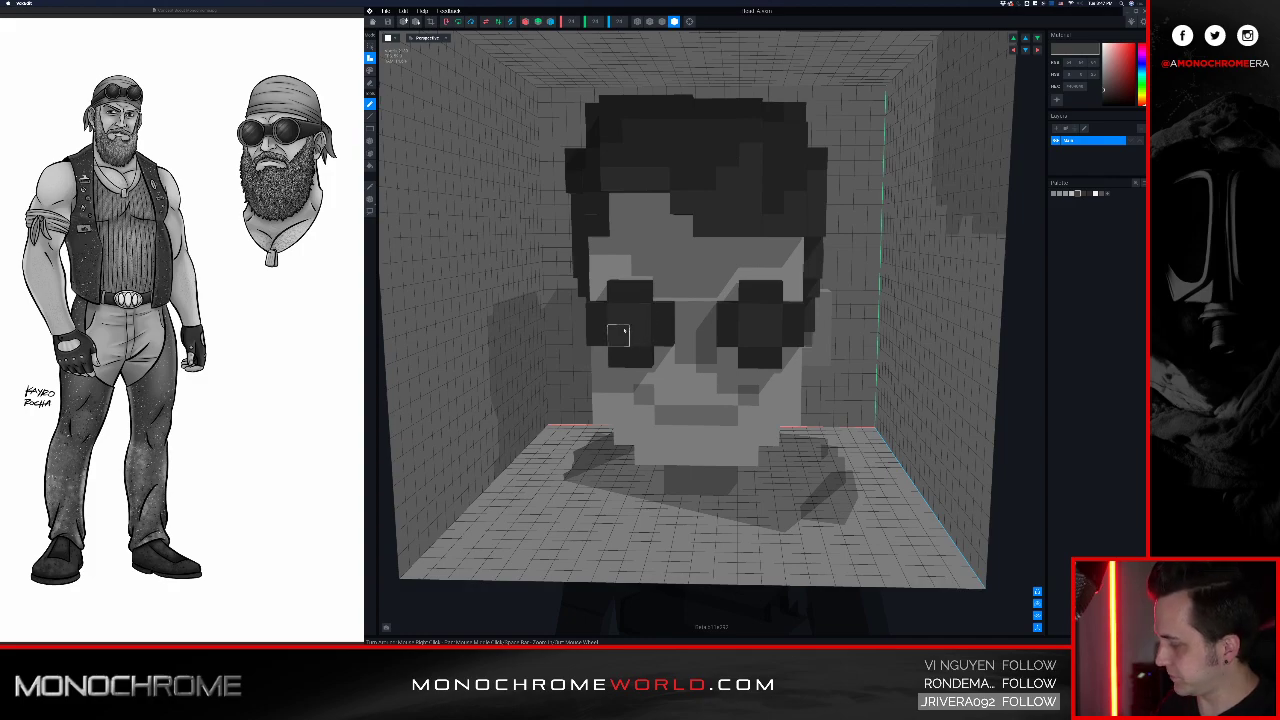
Step: Attach a dark grey bridge between the goggle lenses and square out both lenses, widening each inward by one column
right_click_drag(651, 337, 692, 338)
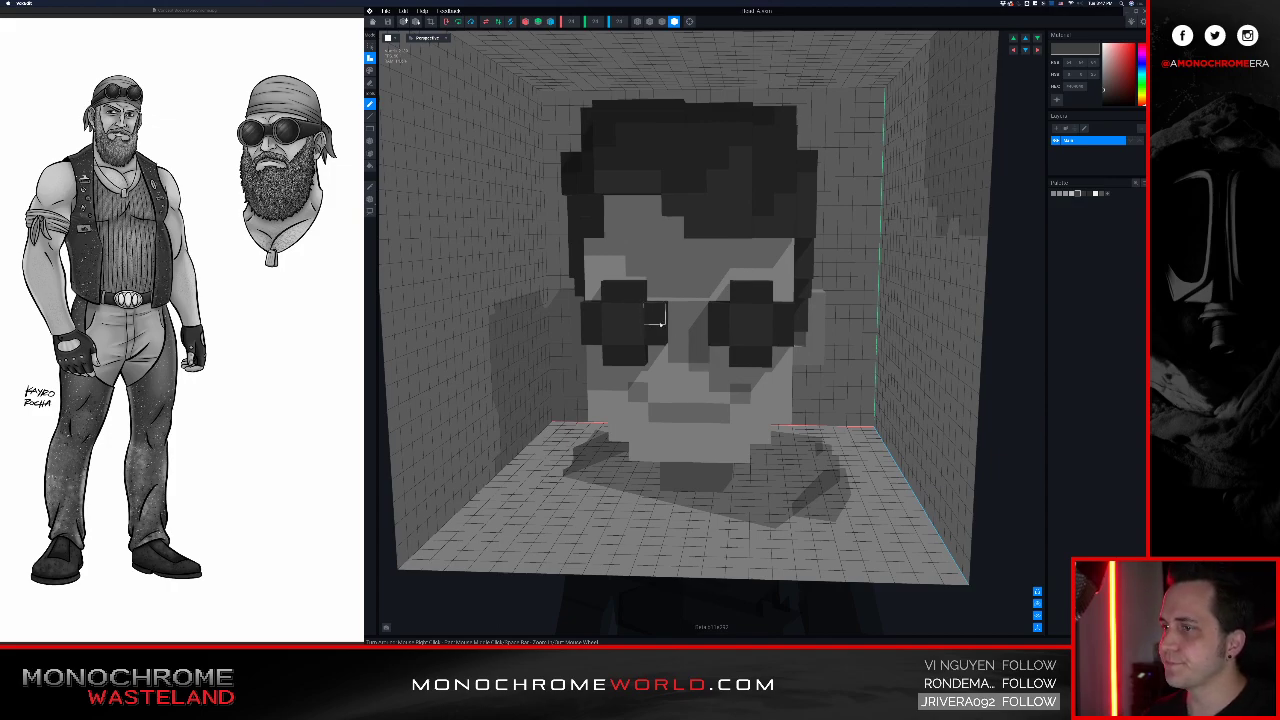
right_click_drag(655, 313, 668, 318)
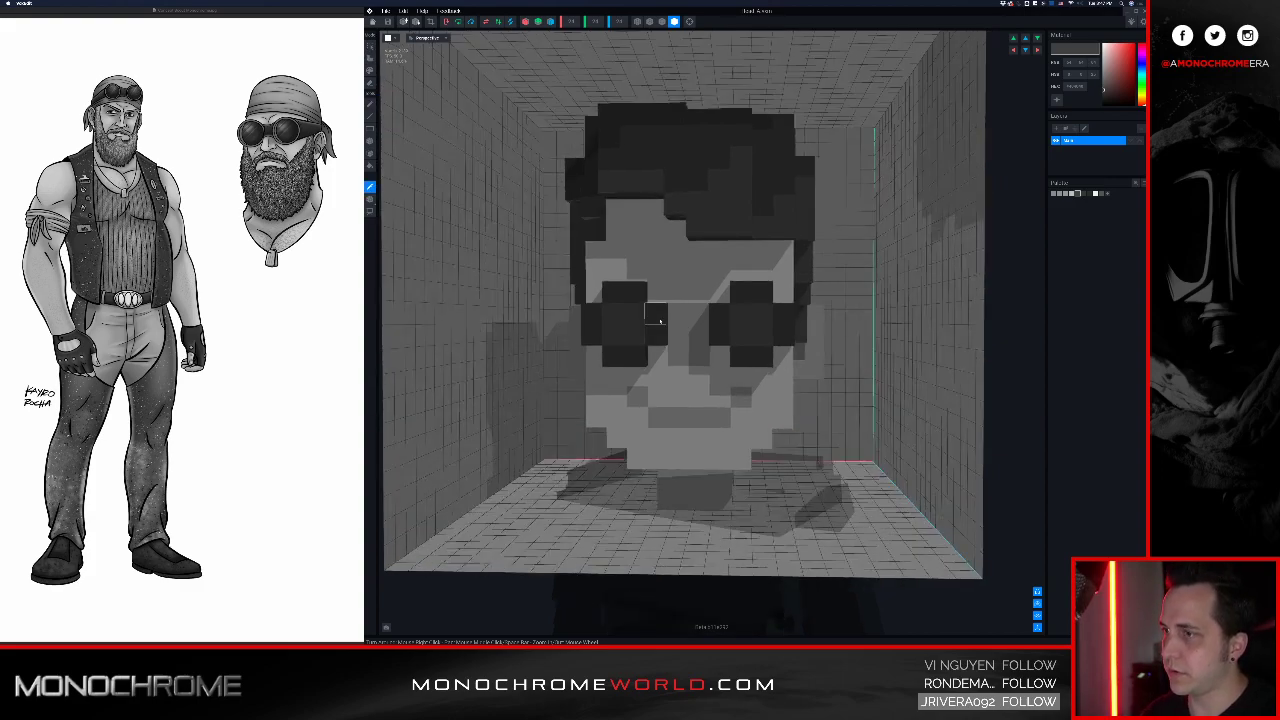
mouse_move(680, 322)
left_mouse_down()
mouse_move(691, 332)
mouse_move(740, 320)
left_mouse_up()
left_click(738, 321, "alt")
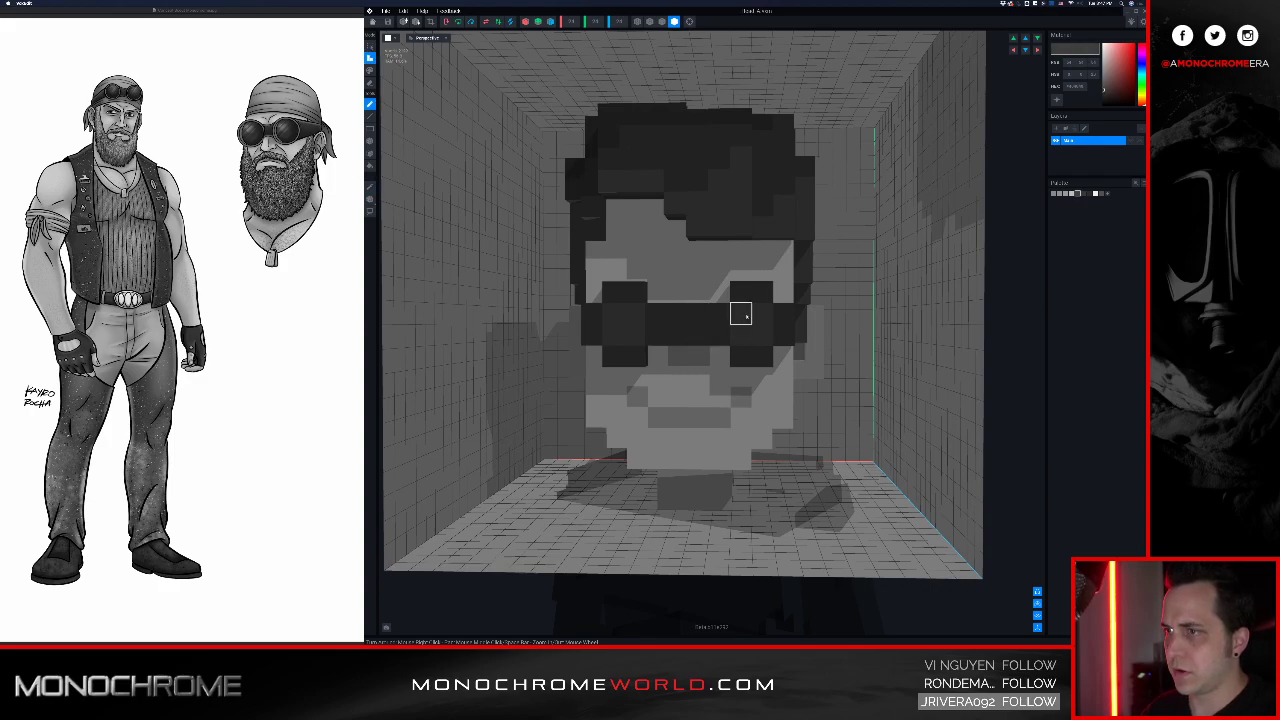
key("g")
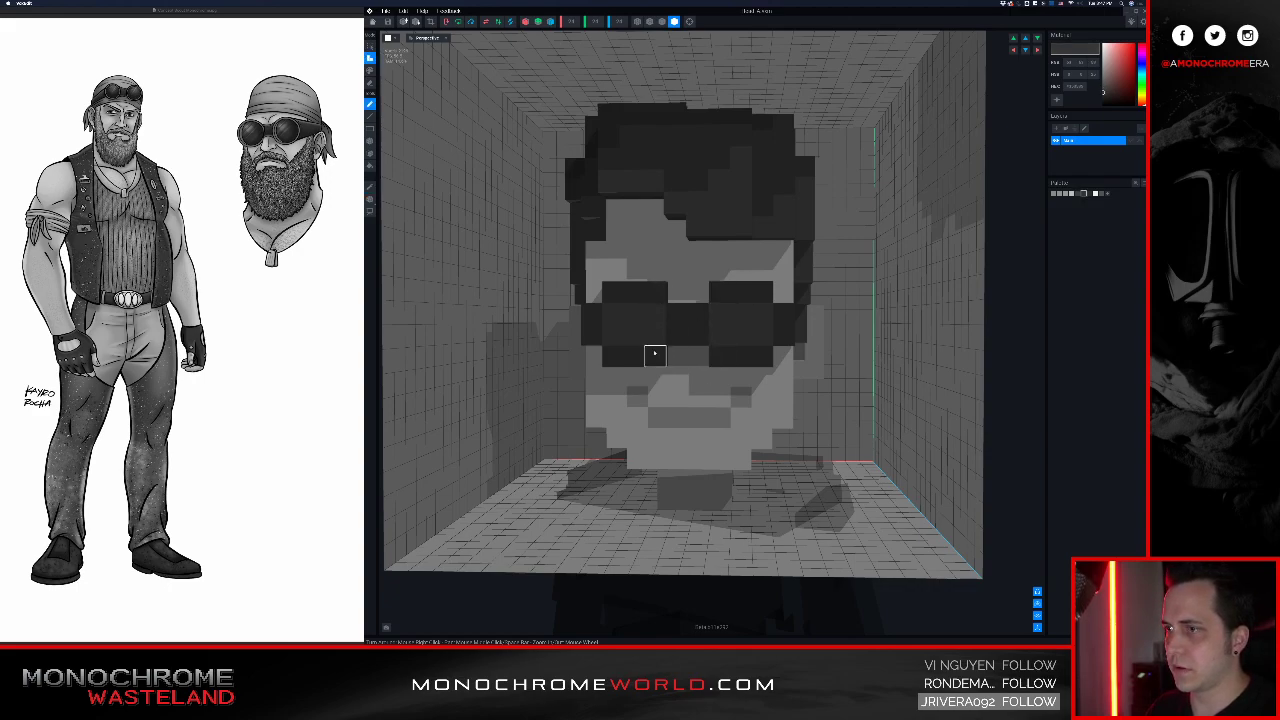
Step: Erase the raised layer of hair voxels overhanging the forehead and the temple above the character's left ear
right_click_drag(586, 331, 655, 358)
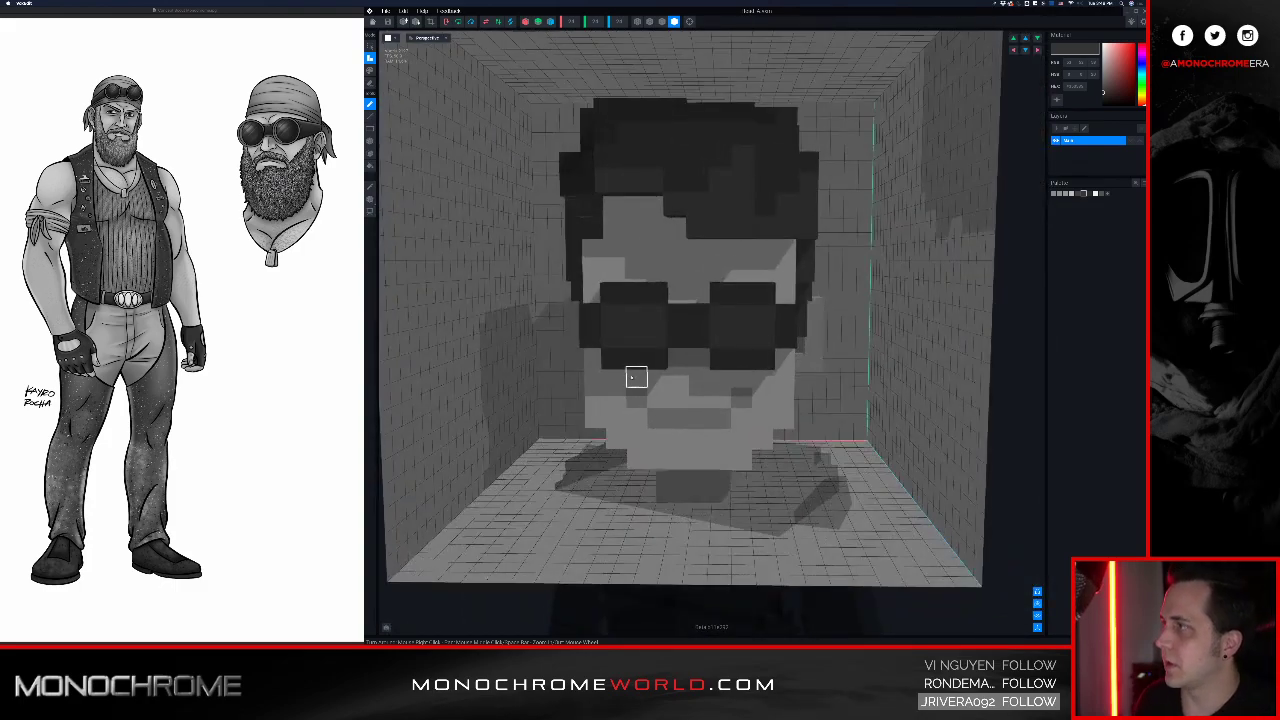
mouse_move(697, 354)
right_mouse_down()
mouse_move(679, 356)
mouse_move(709, 344)
right_mouse_up()
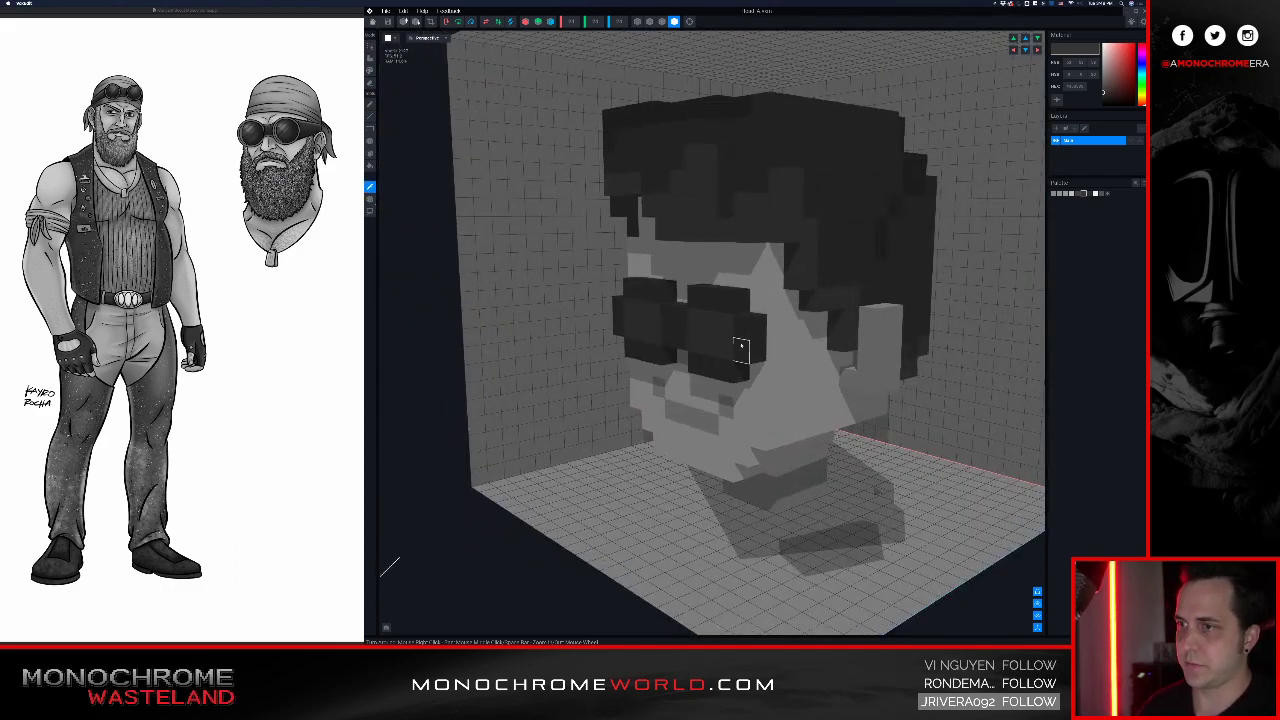
right_click_drag(779, 326, 738, 284)
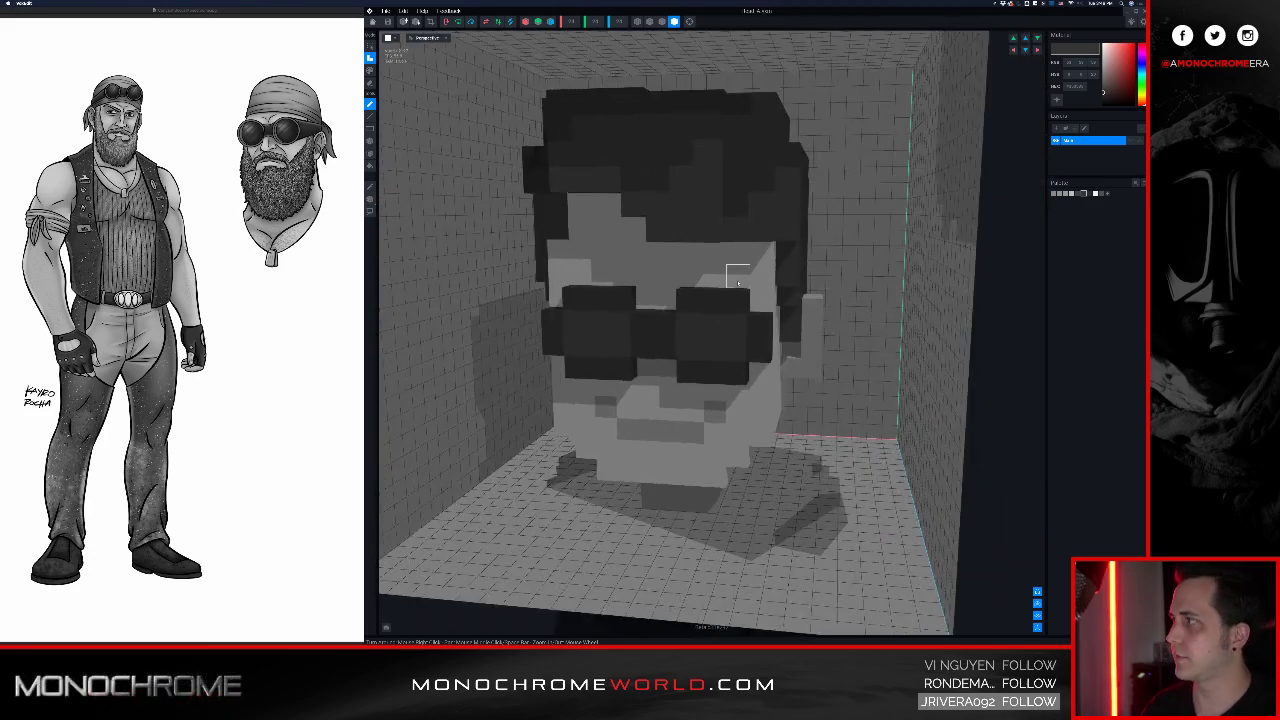
left_click_drag(667, 228, 750, 228)
mouse_move(749, 228)
right_mouse_down()
mouse_move(695, 232)
mouse_move(699, 222)
right_mouse_up()
left_click(690, 238)
left_click_drag(698, 209, 660, 207)
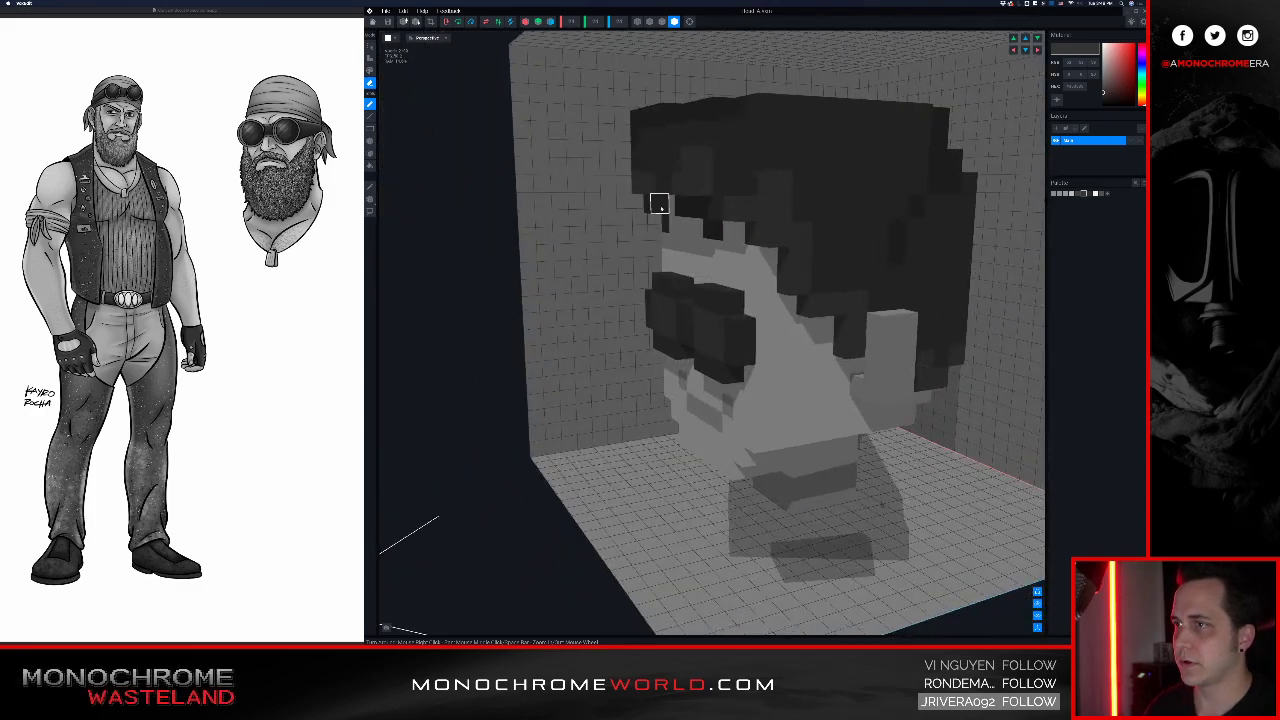
right_click_drag(660, 206, 674, 204)
left_click_drag(728, 203, 792, 204)
right_click_drag(812, 203, 823, 246)
mouse_move(833, 250)
left_mouse_down()
mouse_move(826, 176)
mouse_move(802, 179)
mouse_move(838, 172)
mouse_move(851, 266)
mouse_move(850, 255)
left_mouse_up()
right_click_drag(845, 237, 720, 37)
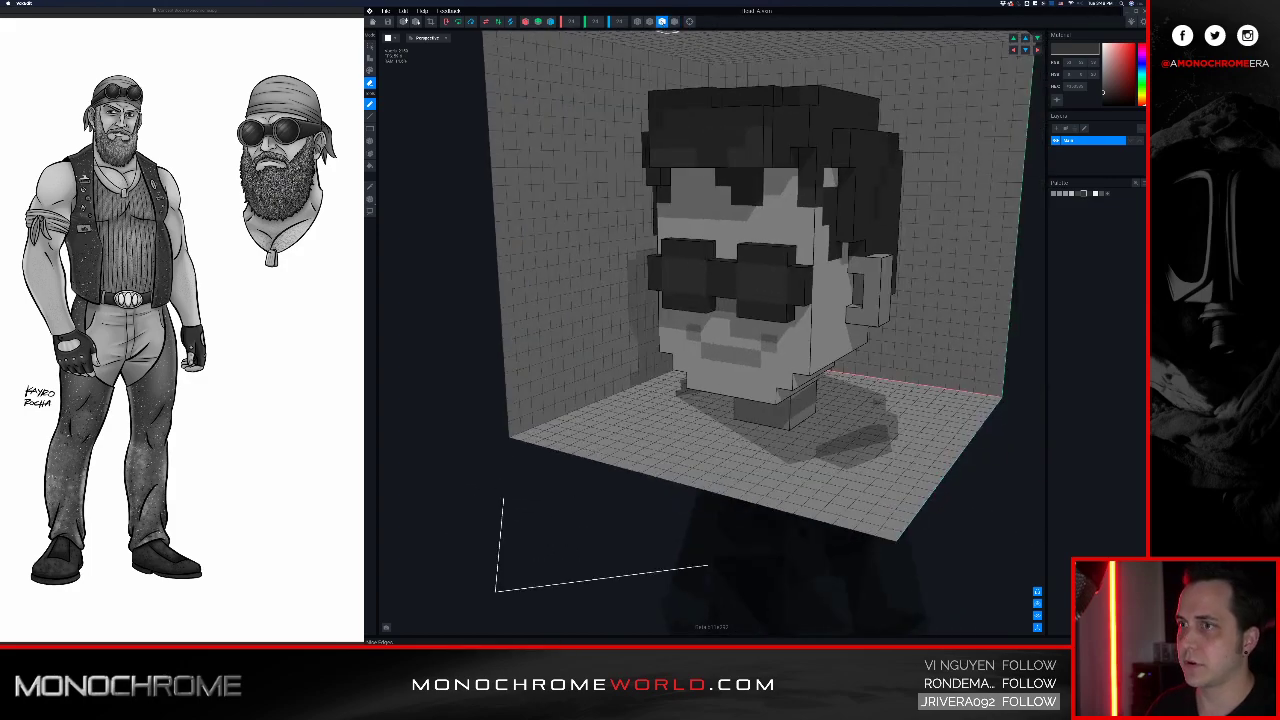
Step: Compare the viewport's edge display modes and choose the one that outlines the contours of the voxel head
right_click_drag(837, 215, 670, 32)
left_click(637, 21)
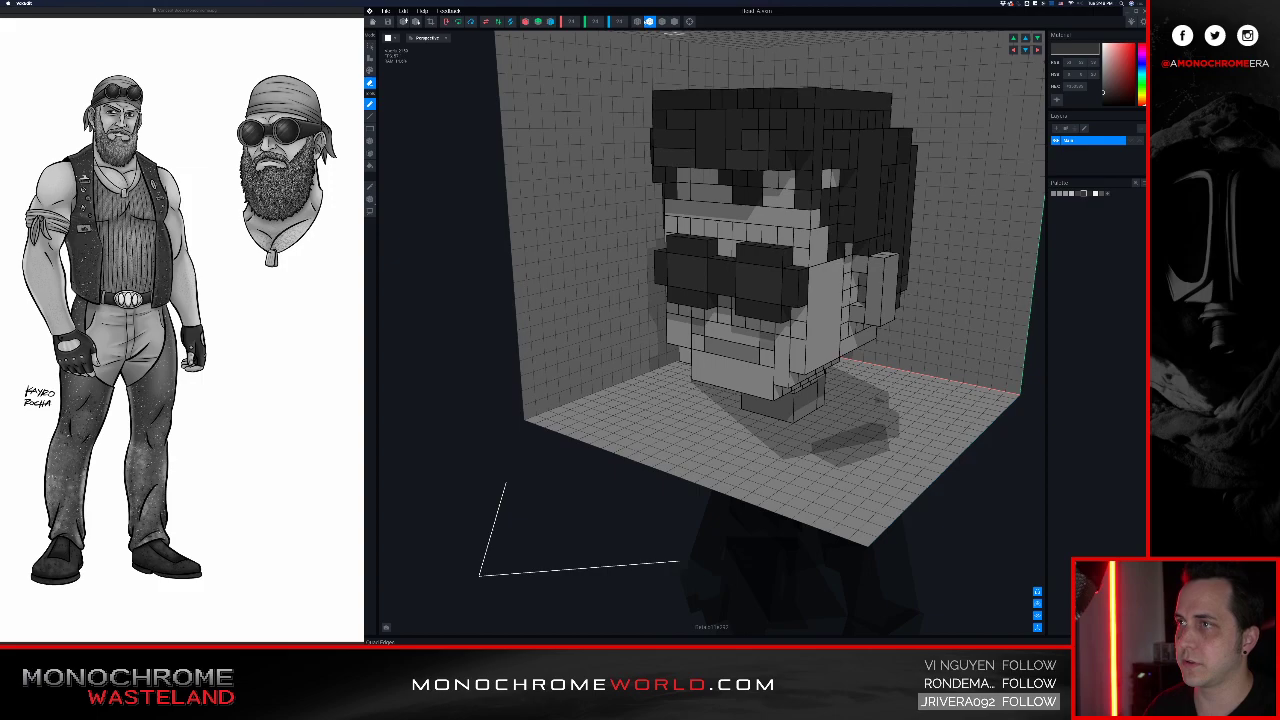
right_click_drag(702, 97, 686, 96)
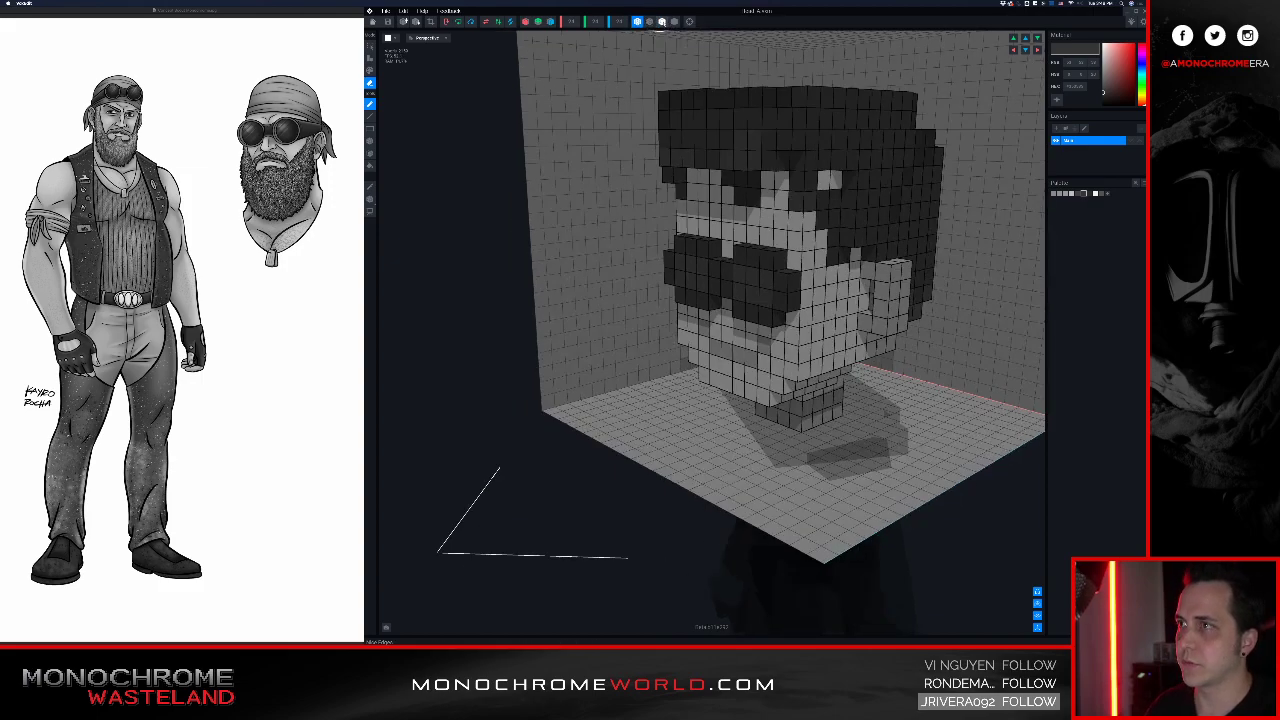
left_click(661, 21)
right_click_drag(700, 80, 770, 158)
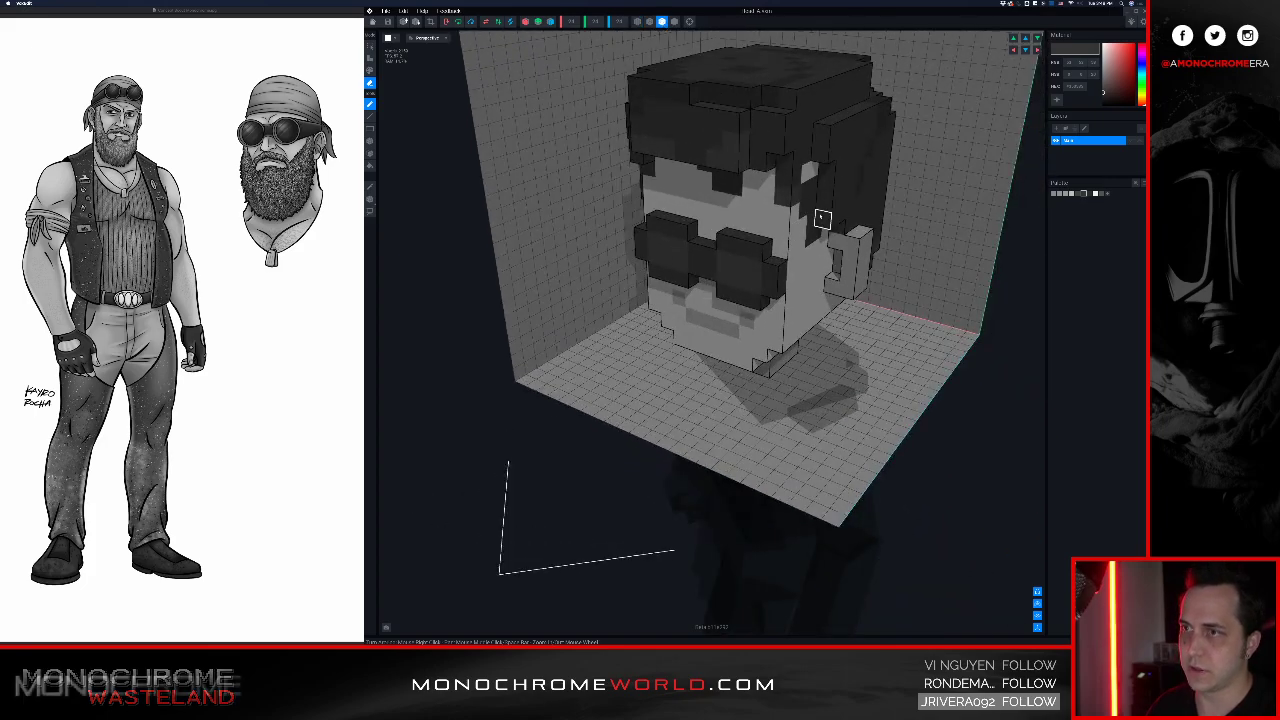
Step: Turn on mirrored editing across the head's vertical centre plane so both sides are edited together
right_click_drag(802, 226, 791, 303)
scroll(788, 268, "up", 2)
right_click_drag(797, 357, 756, 340)
mouse_move(728, 317)
left_mouse_down()
mouse_move(709, 316)
mouse_move(731, 281)
mouse_move(724, 312)
mouse_move(712, 262)
mouse_move(725, 256)
mouse_move(728, 293)
left_mouse_up()
left_click(526, 21)
right_click_drag(771, 354, 895, 360)
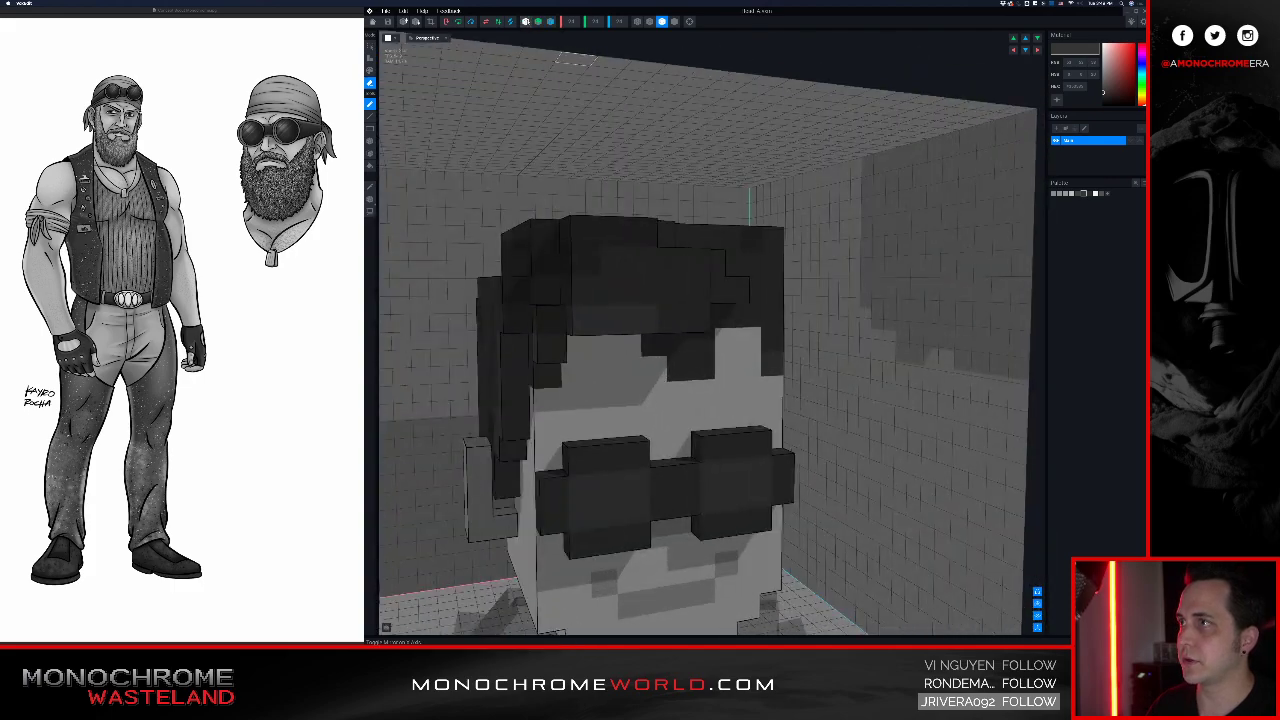
right_click_drag(577, 58, 613, 126)
scroll(613, 126, "down", 3)
left_click(538, 23)
left_click(538, 23)
right_click_drag(680, 200, 658, 286)
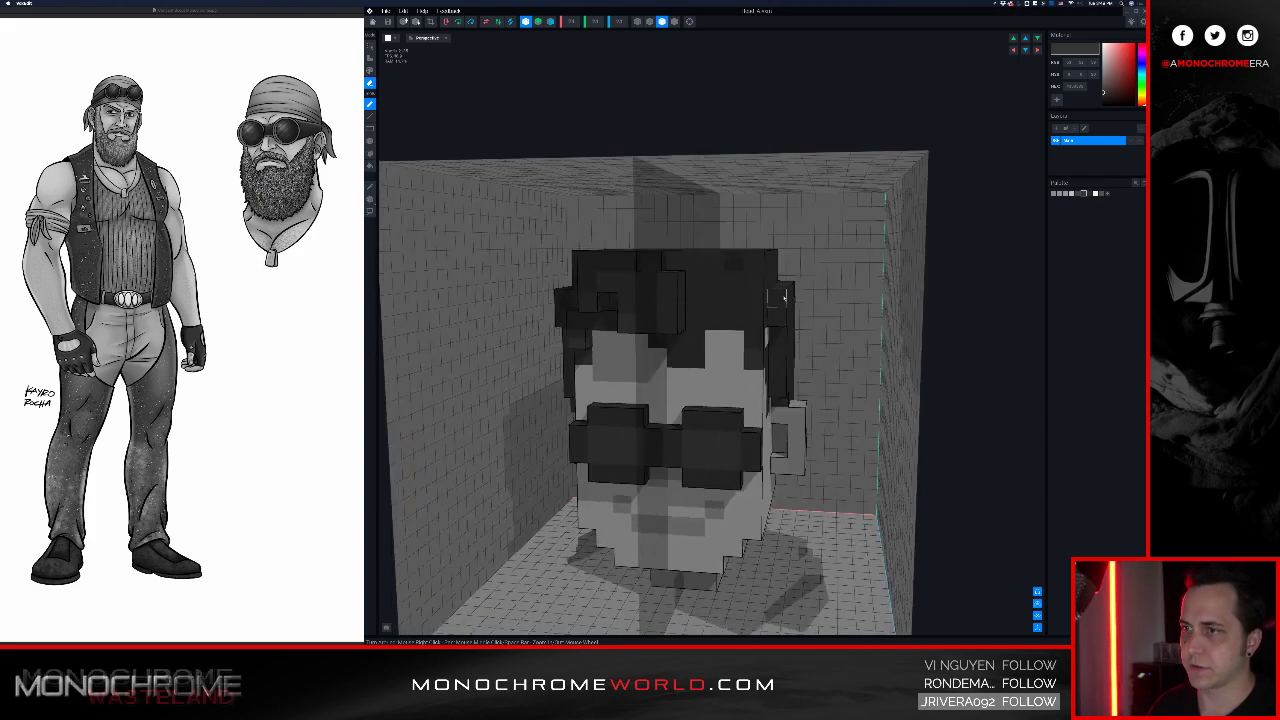
Step: Erase the protruding hair voxels across the fringe and both temples with mirroring on
right_click_drag(759, 293, 719, 288)
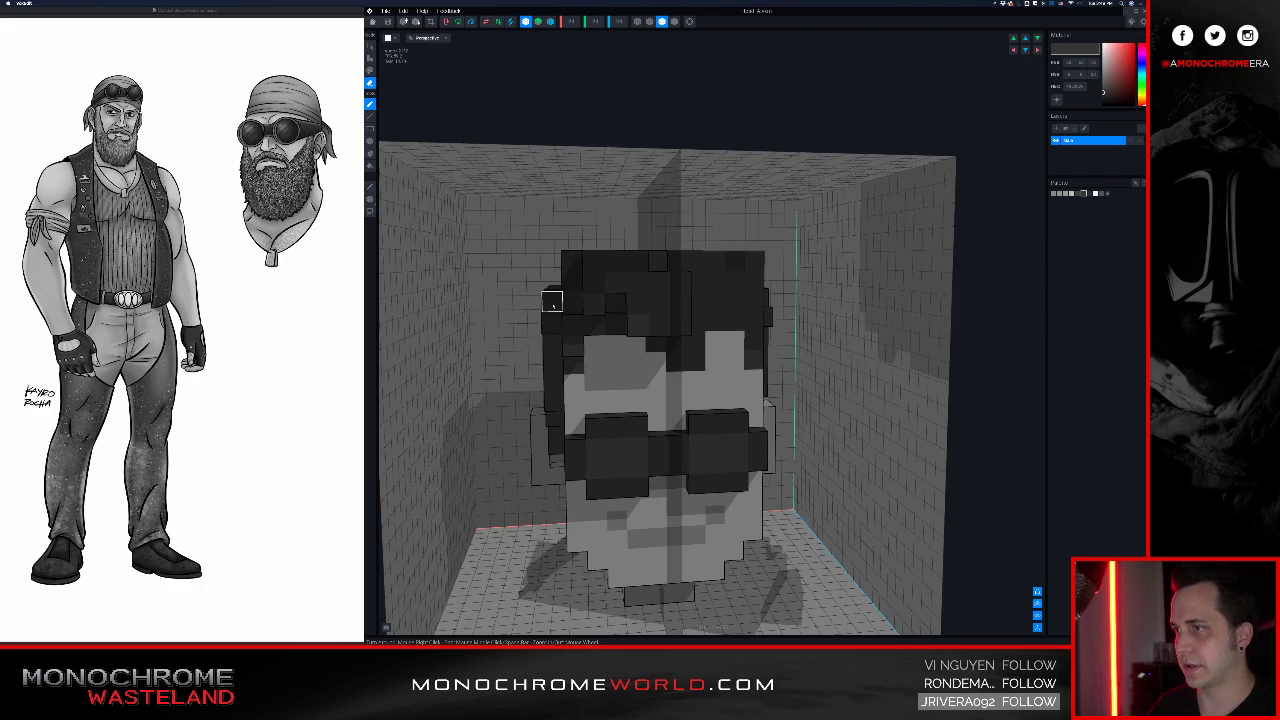
mouse_move(593, 302)
left_mouse_down()
mouse_move(617, 260)
mouse_move(659, 284)
mouse_move(657, 328)
mouse_move(634, 322)
left_mouse_up()
mouse_move(656, 298)
right_mouse_down()
mouse_move(634, 291)
mouse_move(643, 307)
right_mouse_up()
mouse_move(703, 285)
left_mouse_down()
mouse_move(682, 318)
mouse_move(680, 278)
mouse_move(608, 270)
left_mouse_up()
mouse_move(663, 318)
left_mouse_down()
mouse_move(618, 285)
mouse_move(630, 282)
left_mouse_up()
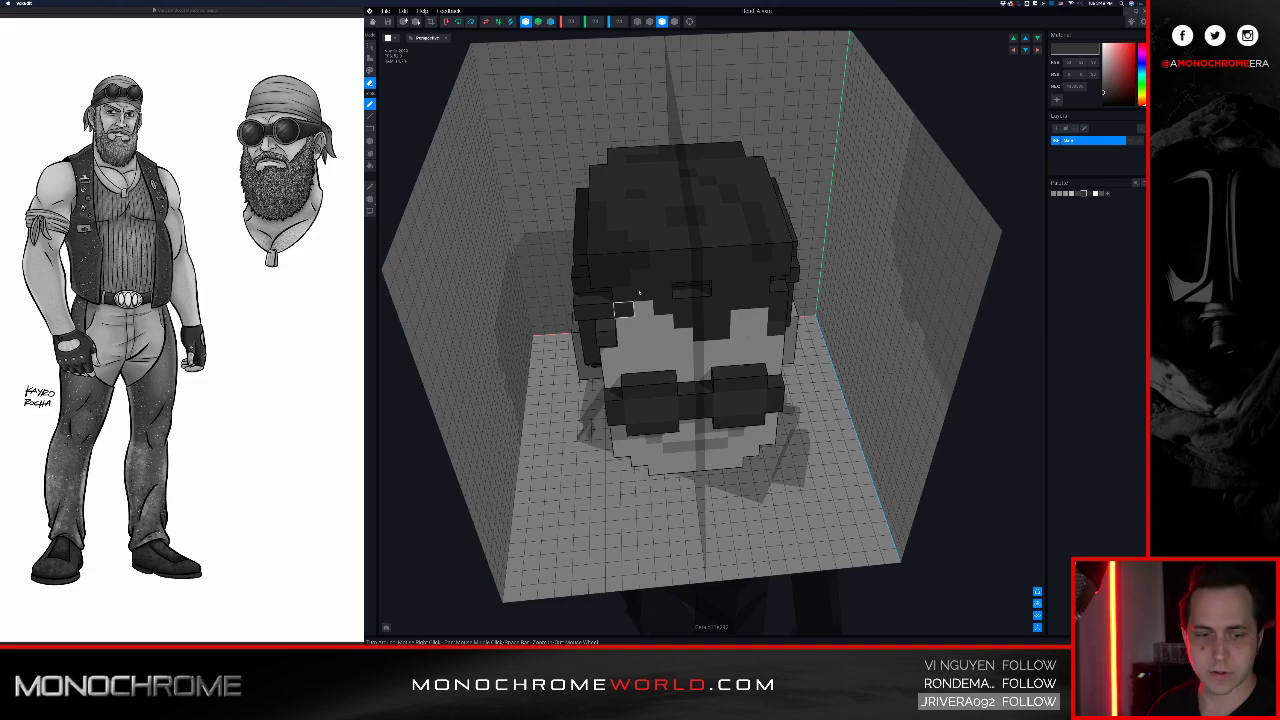
right_click_drag(639, 293, 649, 276)
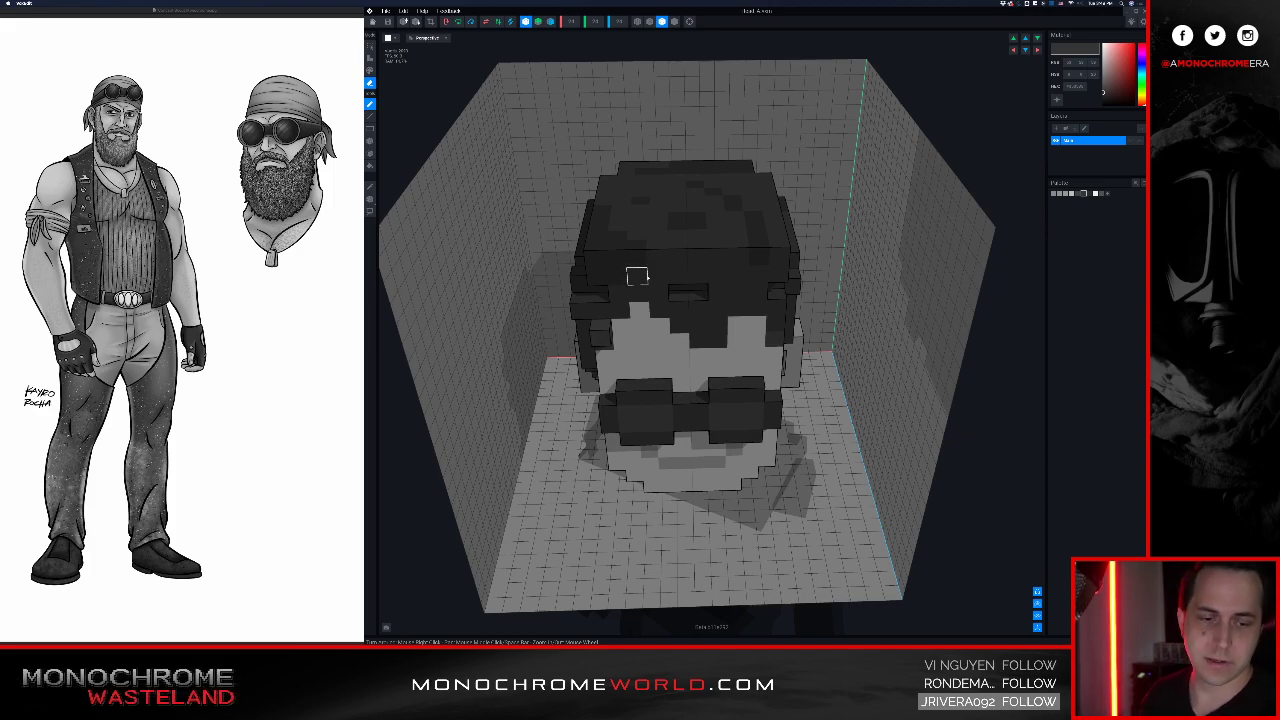
right_click_drag(632, 288, 790, 336)
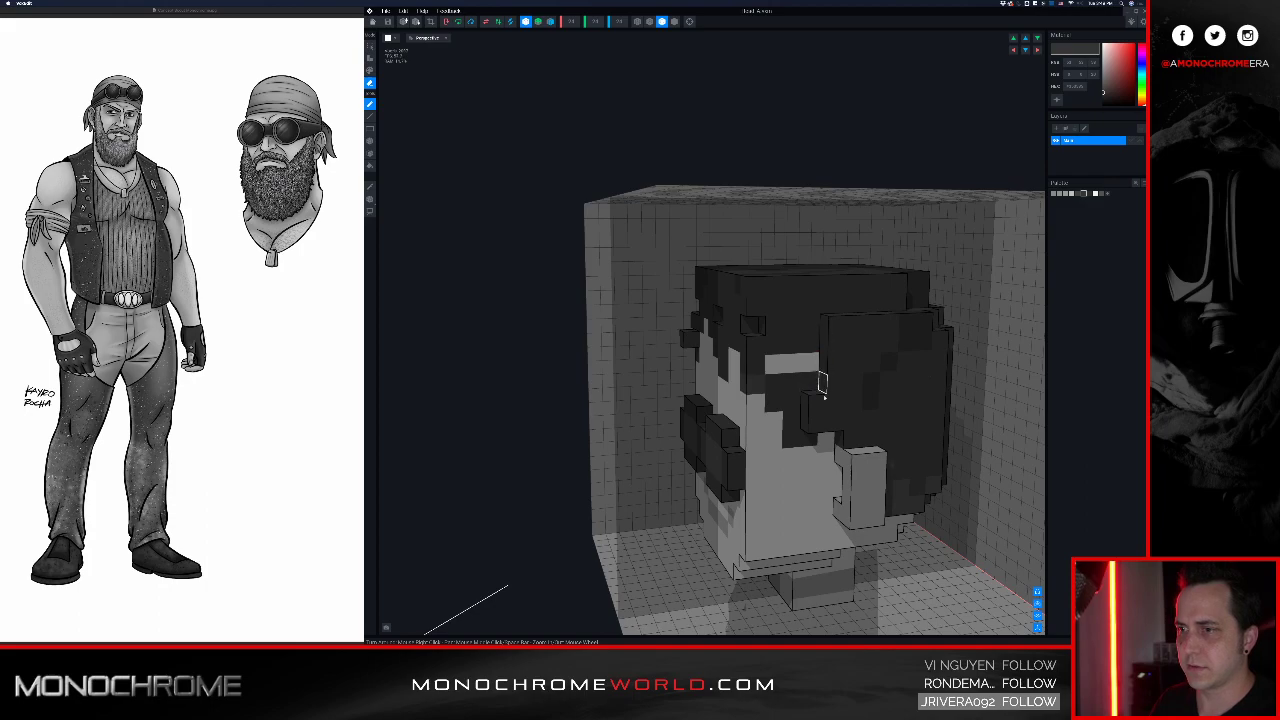
Step: Sample the skin's light grey and paint over the hair fringe to form a straight, clear forehead
right_click_drag(817, 420, 762, 383)
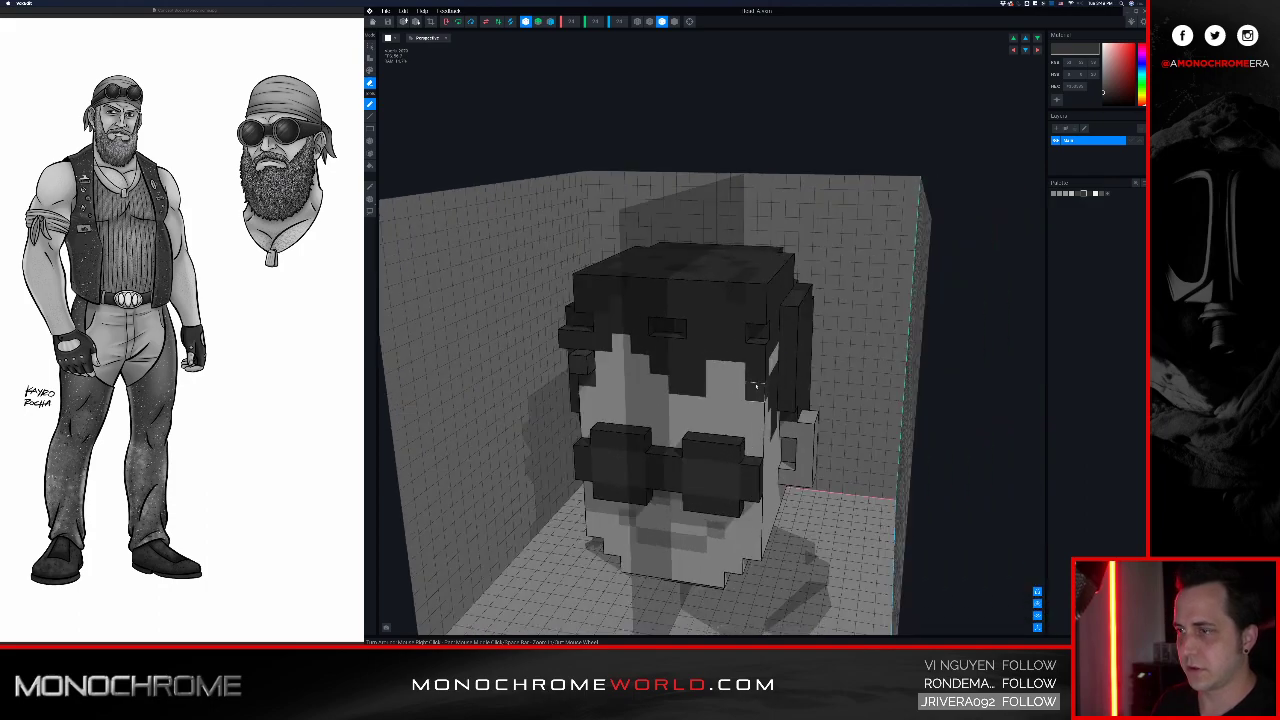
left_click(738, 392, "alt")
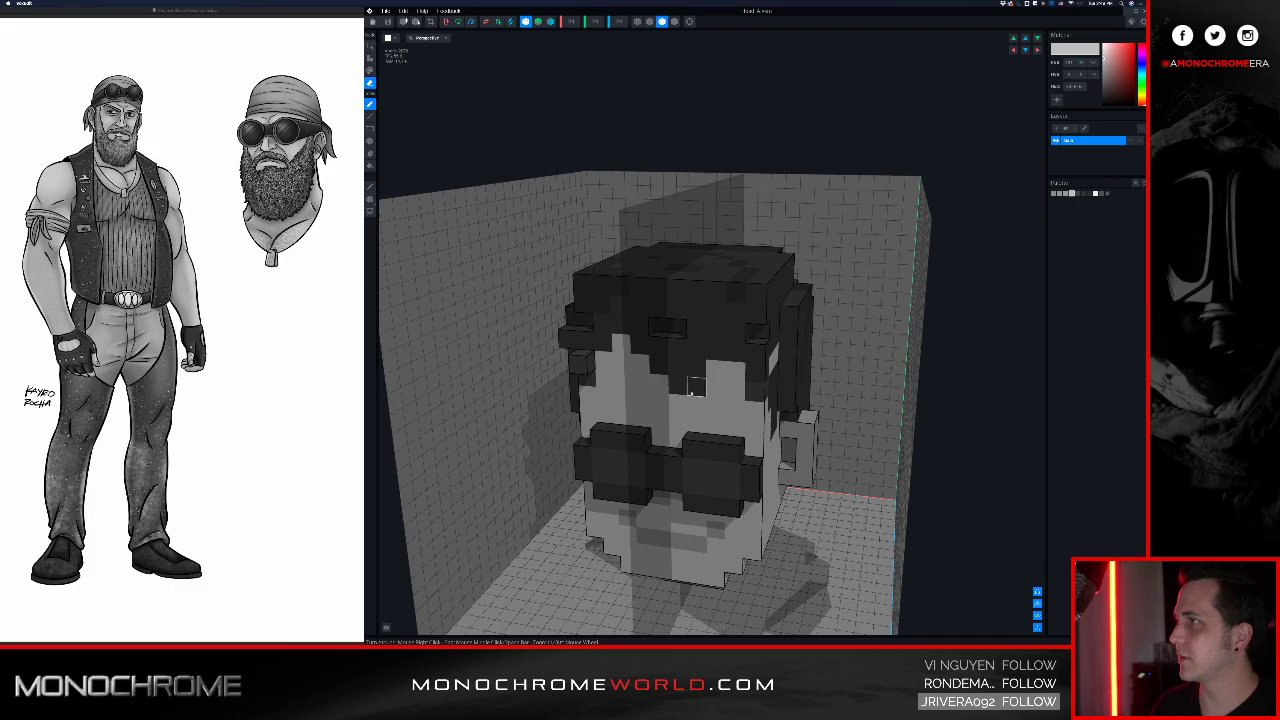
key("p")
left_click(691, 391)
left_click(680, 387)
left_click_drag(677, 367, 669, 365)
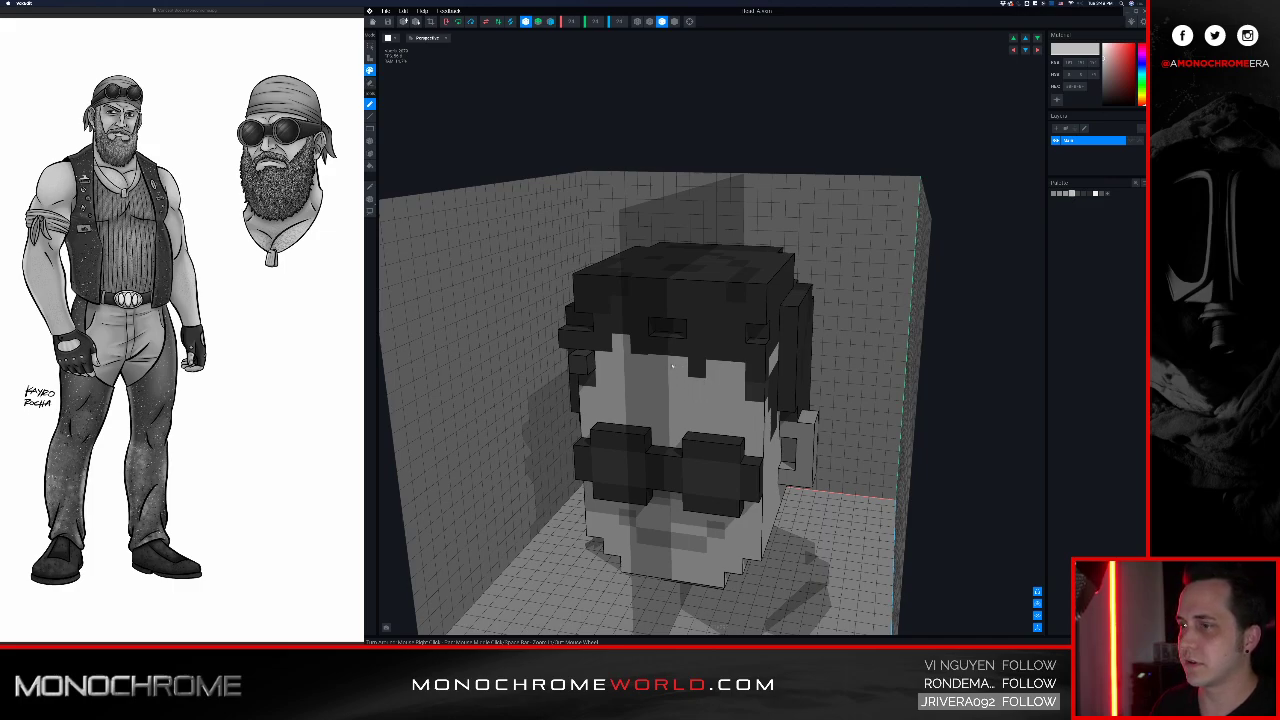
left_click_drag(755, 372, 755, 392)
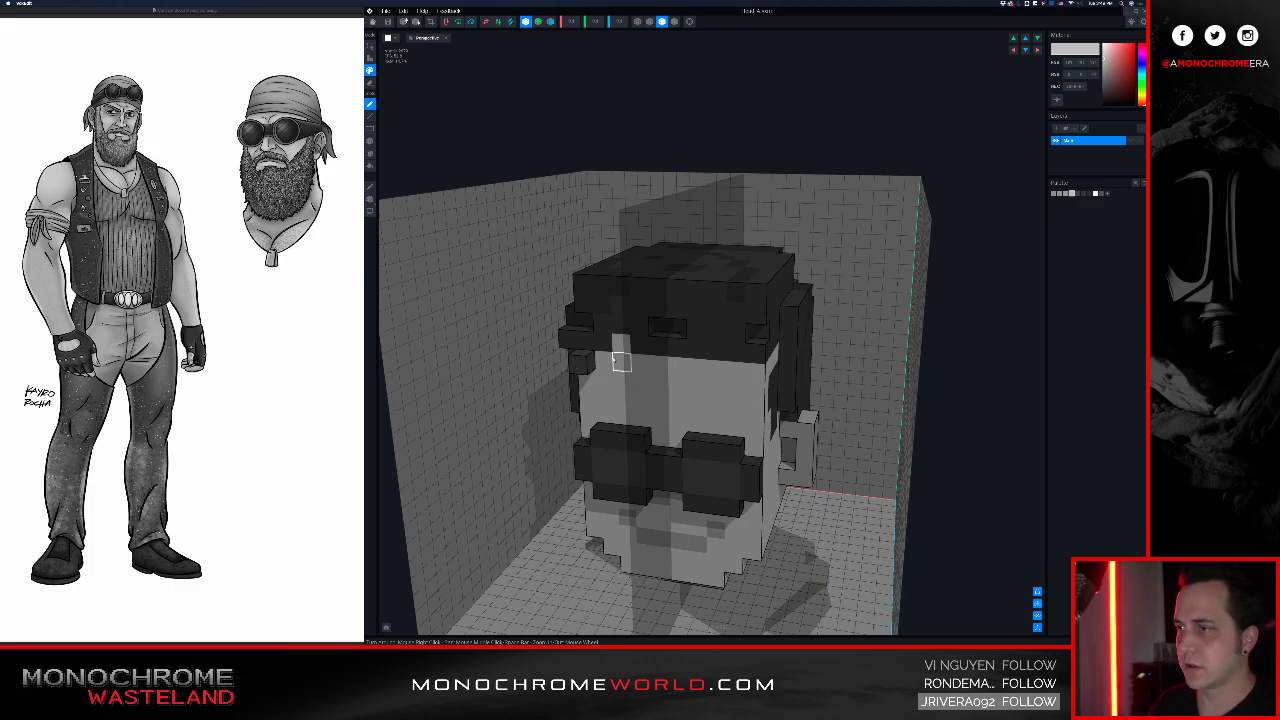
left_click_drag(637, 351, 762, 354)
left_click(604, 343)
Step: Erase the stray voxel sticking out at the temple and paint the dark hair in front of the ear skin grey
mouse_move(696, 382)
right_mouse_down()
mouse_move(743, 397)
mouse_move(701, 396)
right_mouse_up()
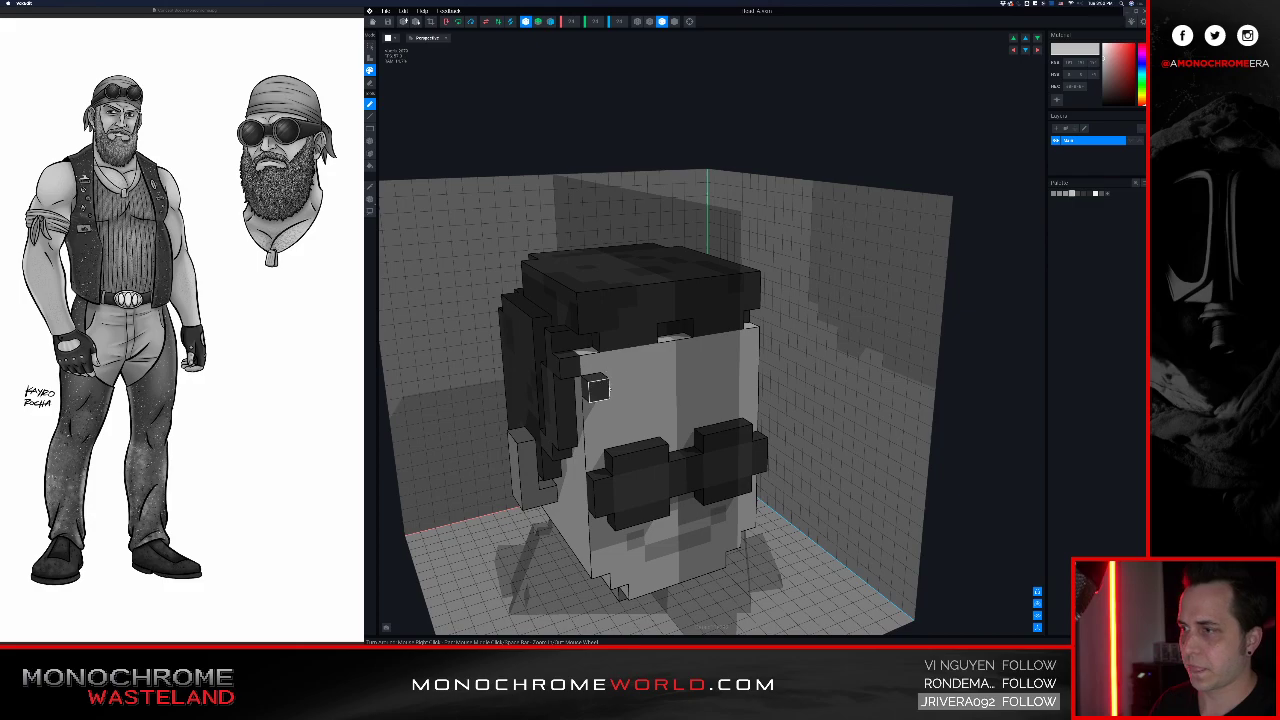
key("e")
left_click(606, 389)
right_click_drag(648, 376, 651, 376)
scroll(647, 377, "down", 2)
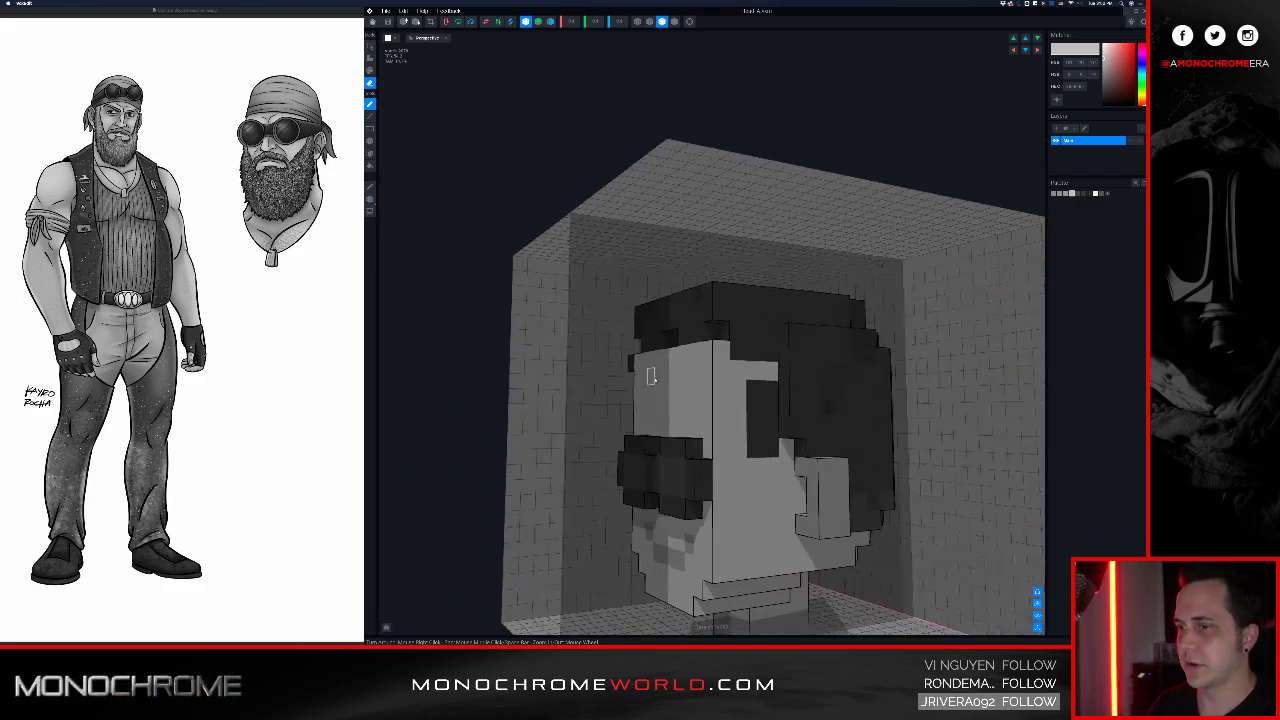
left_click(722, 409, "alt")
key("p")
mouse_move(757, 411)
left_mouse_down()
mouse_move(757, 446)
mouse_move(761, 401)
mouse_move(760, 431)
left_mouse_up()
mouse_move(717, 421)
right_mouse_down()
mouse_move(731, 420)
mouse_move(717, 423)
right_mouse_up()
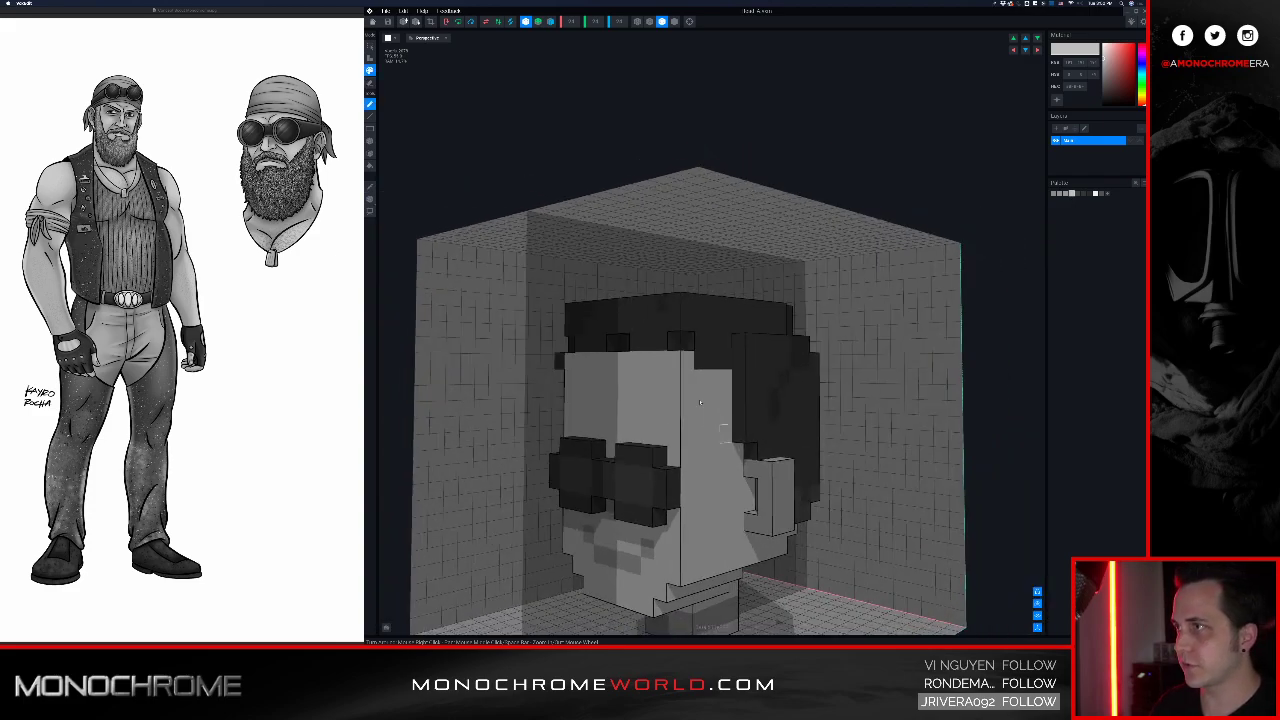
Step: Sample the goggles' dark grey and attach voxels along the side of the head to extend the strap back to the ear
key("i")
left_click(672, 478)
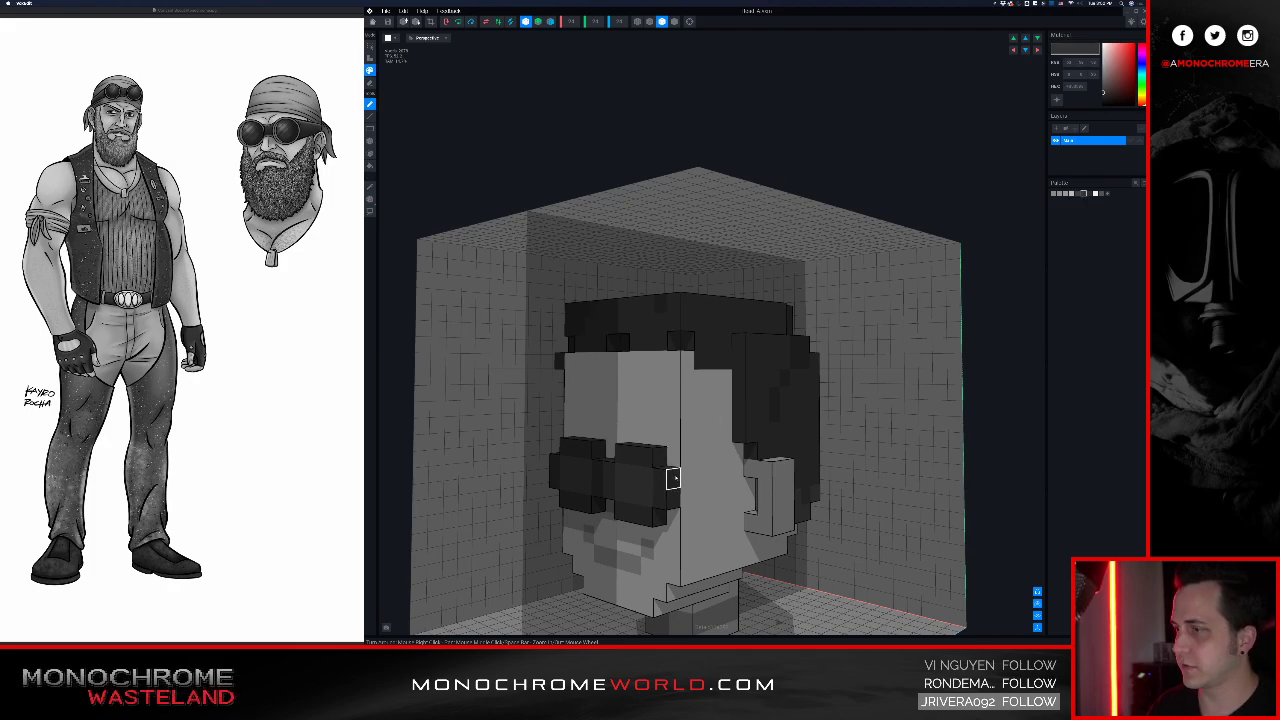
scroll(700, 455, "up", 5)
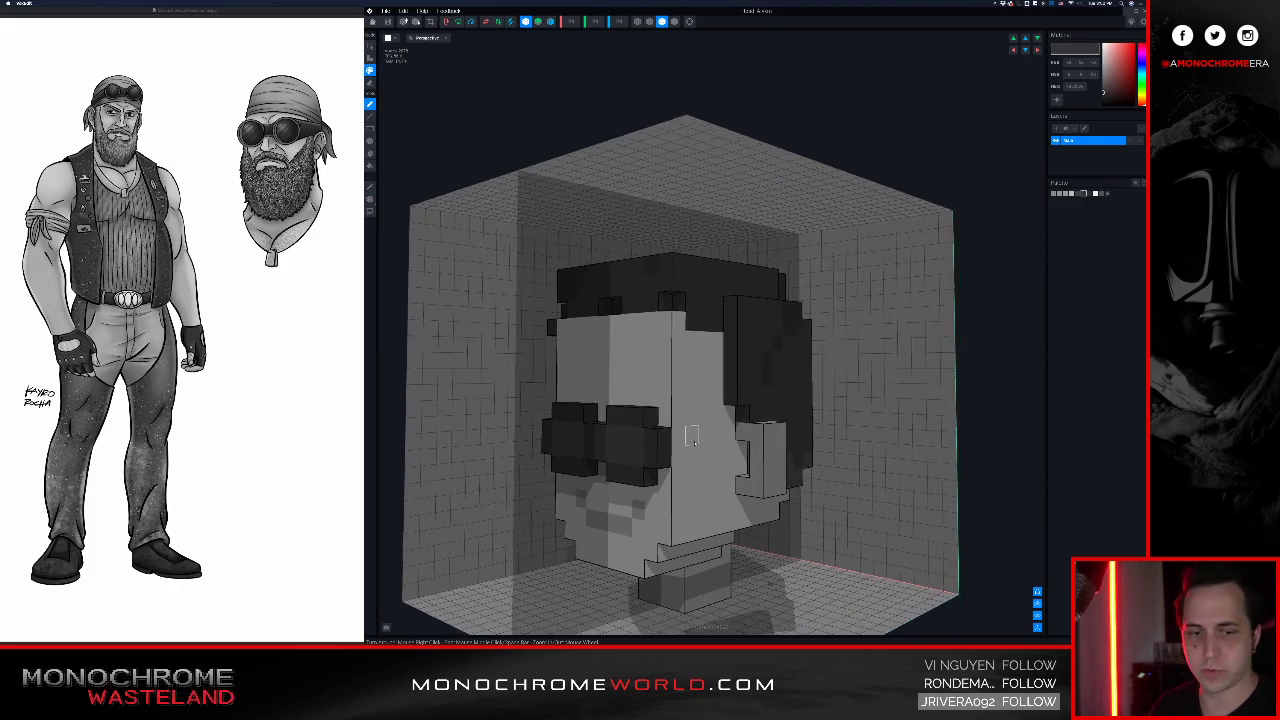
mouse_move(682, 423)
right_mouse_down()
mouse_move(640, 424)
mouse_move(679, 416)
right_mouse_up()
key("a")
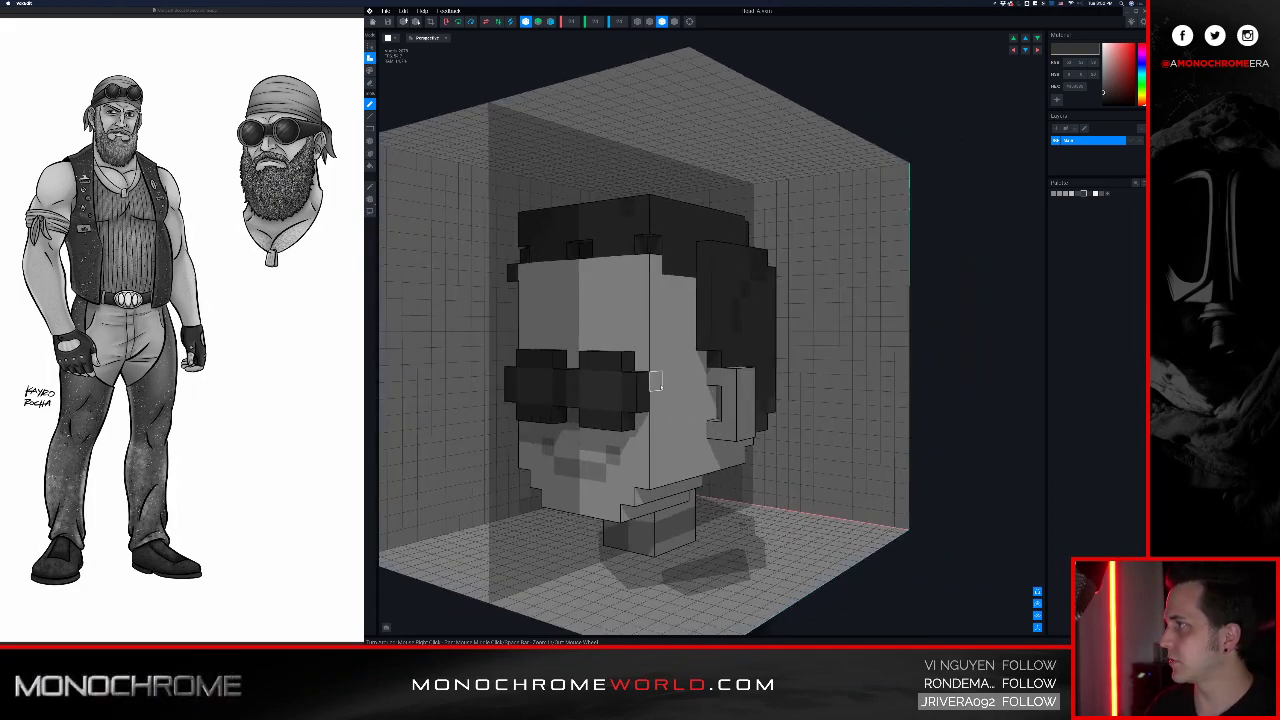
right_click_drag(660, 410, 668, 399)
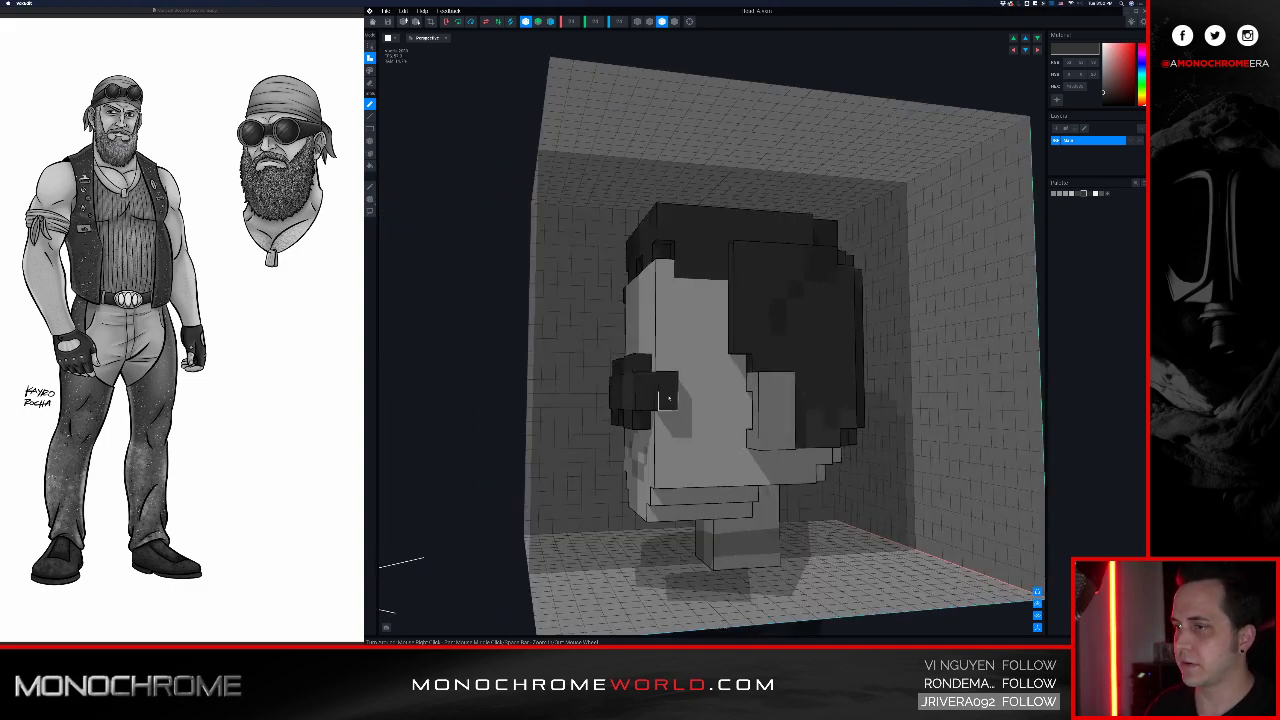
mouse_move(707, 399)
left_mouse_down()
mouse_move(706, 388)
mouse_move(719, 403)
left_mouse_up()
right_click_drag(707, 399, 740, 404)
left_click(761, 400)
right_click_drag(660, 388, 717, 367)
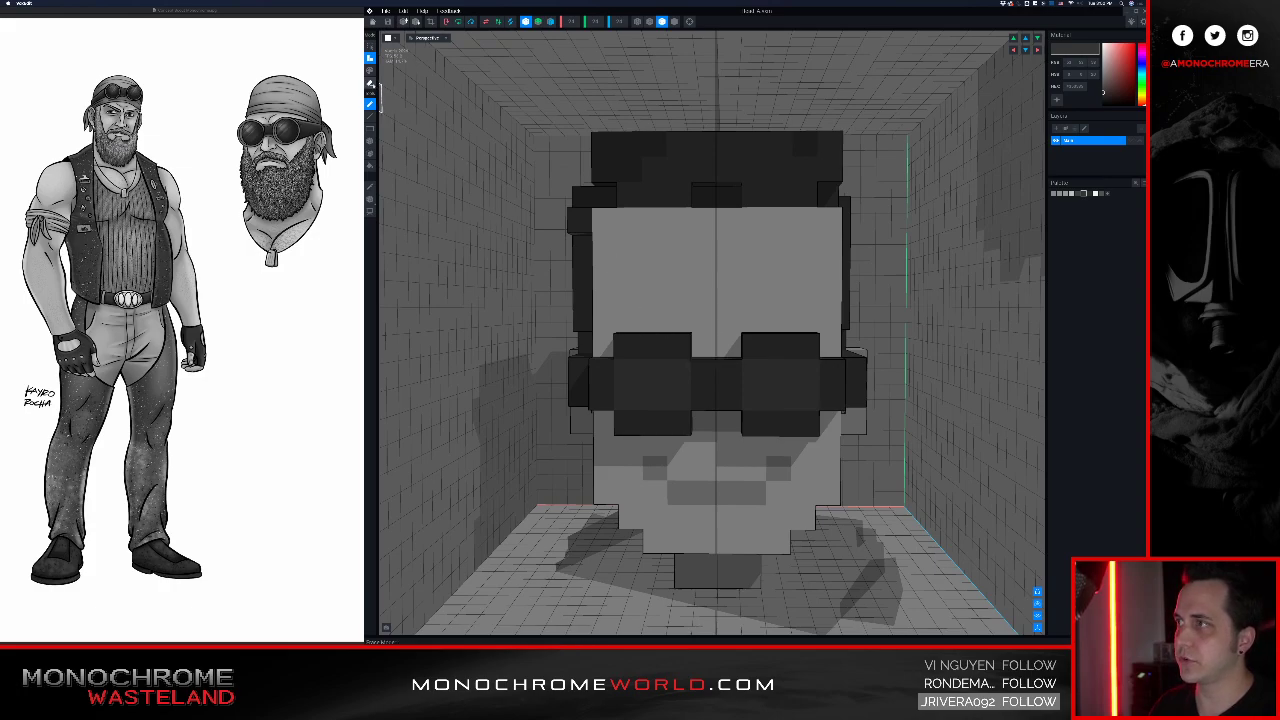
Step: Erase the top row of both goggle lenses and rebuild them one row taller in the sampled dark grey
left_click(370, 83)
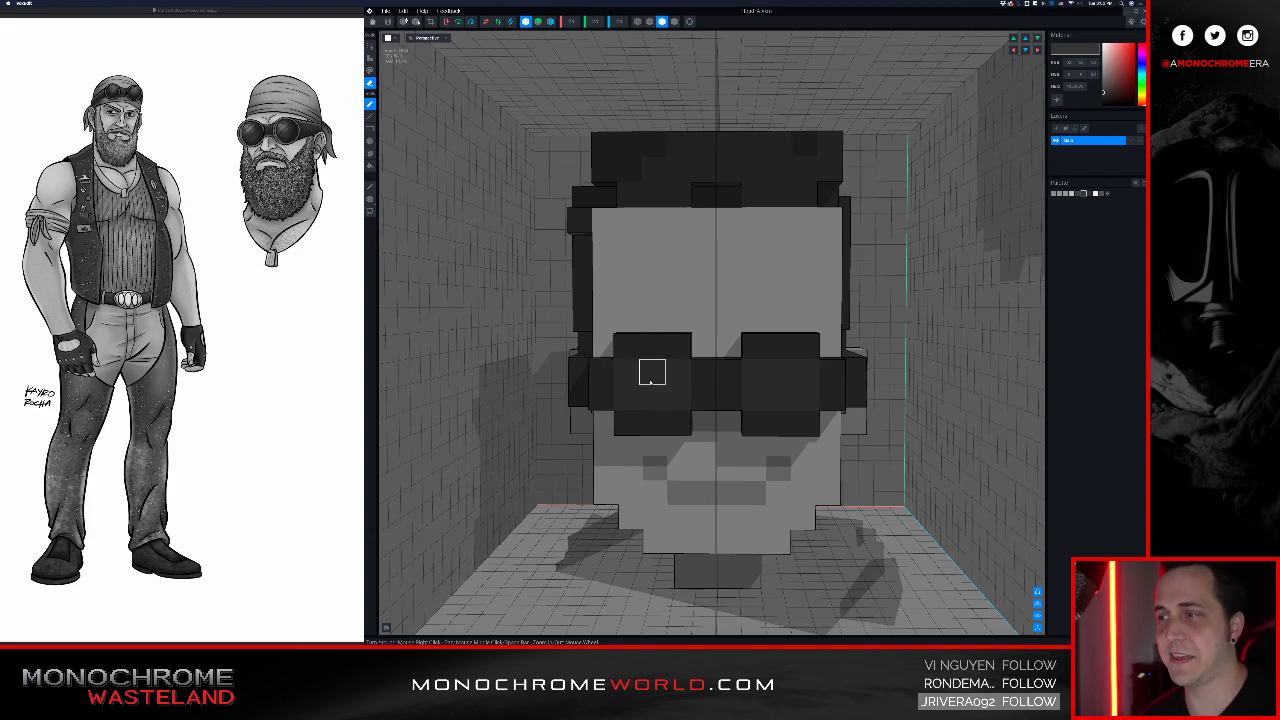
right_click_drag(677, 395, 673, 428)
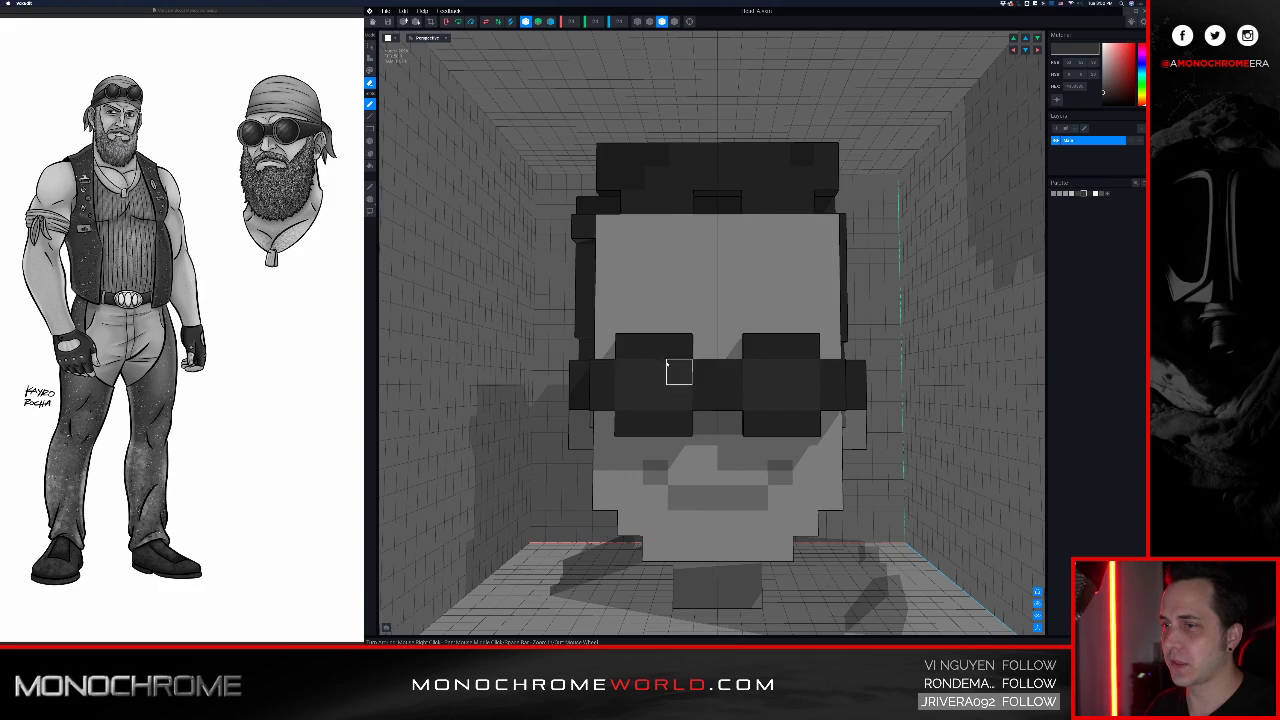
left_click_drag(638, 348, 680, 350)
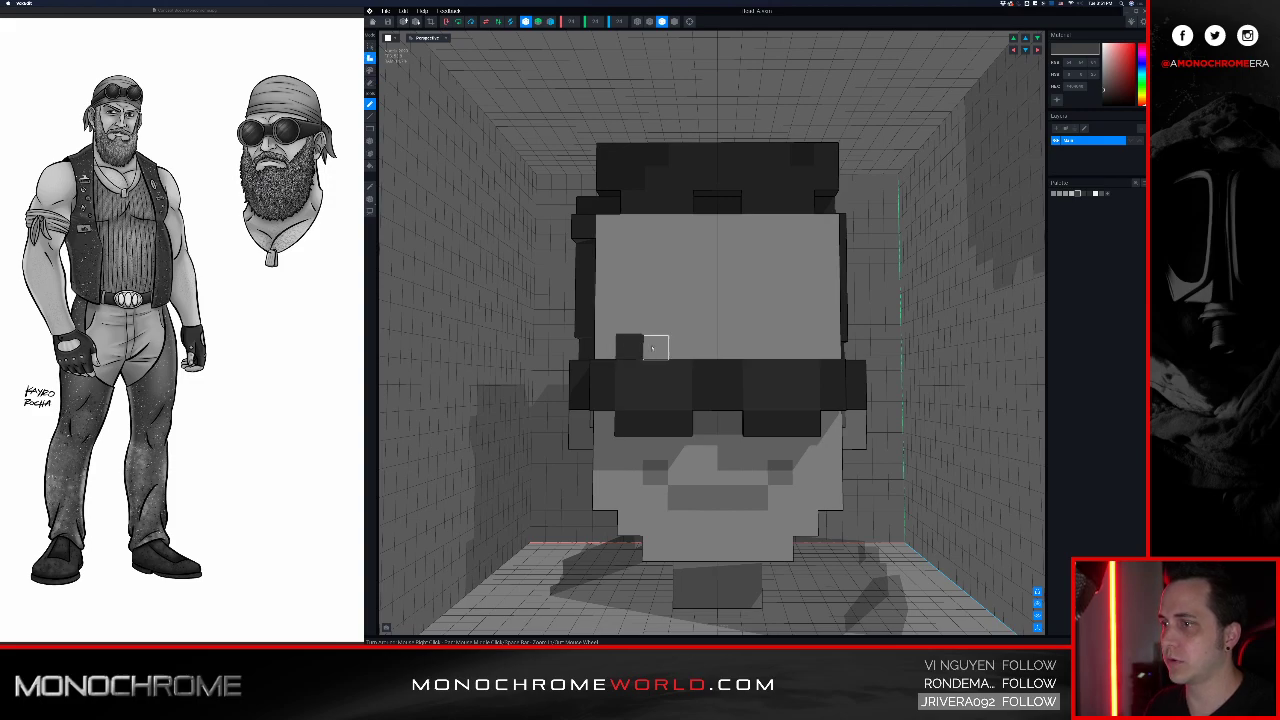
left_click_drag(631, 347, 680, 347)
key("i")
left_click(638, 421)
left_click_drag(631, 322, 680, 322)
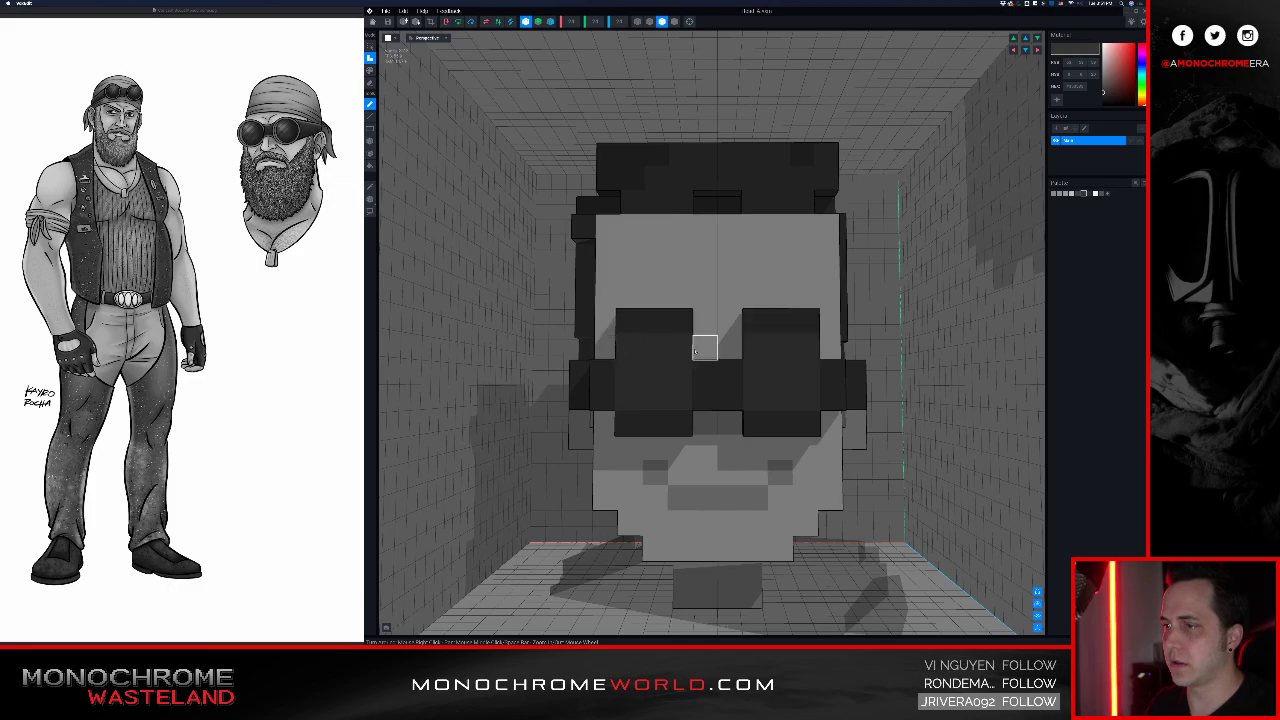
Step: Try raising the goggles' bridge by one row of dark voxels between the two lenses
left_click(695, 352)
right_click_drag(640, 372, 633, 342)
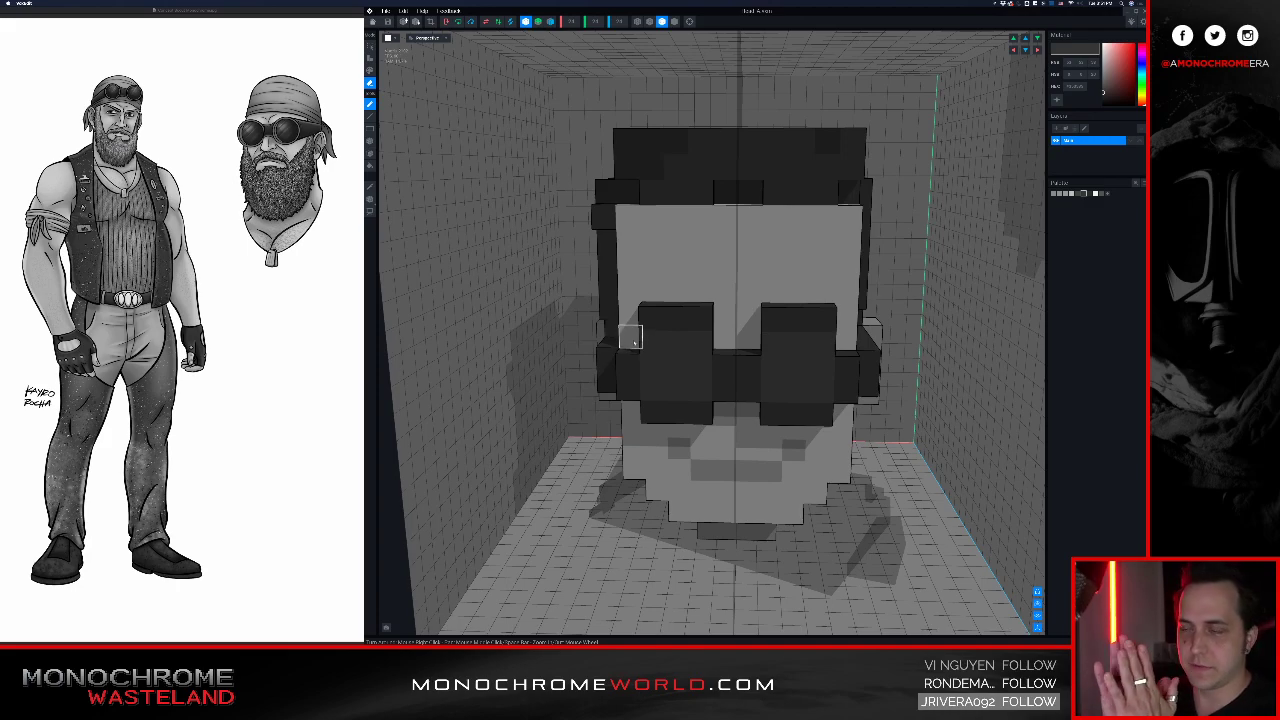
left_click(727, 343)
key("super+z")
left_click(709, 323, "alt")
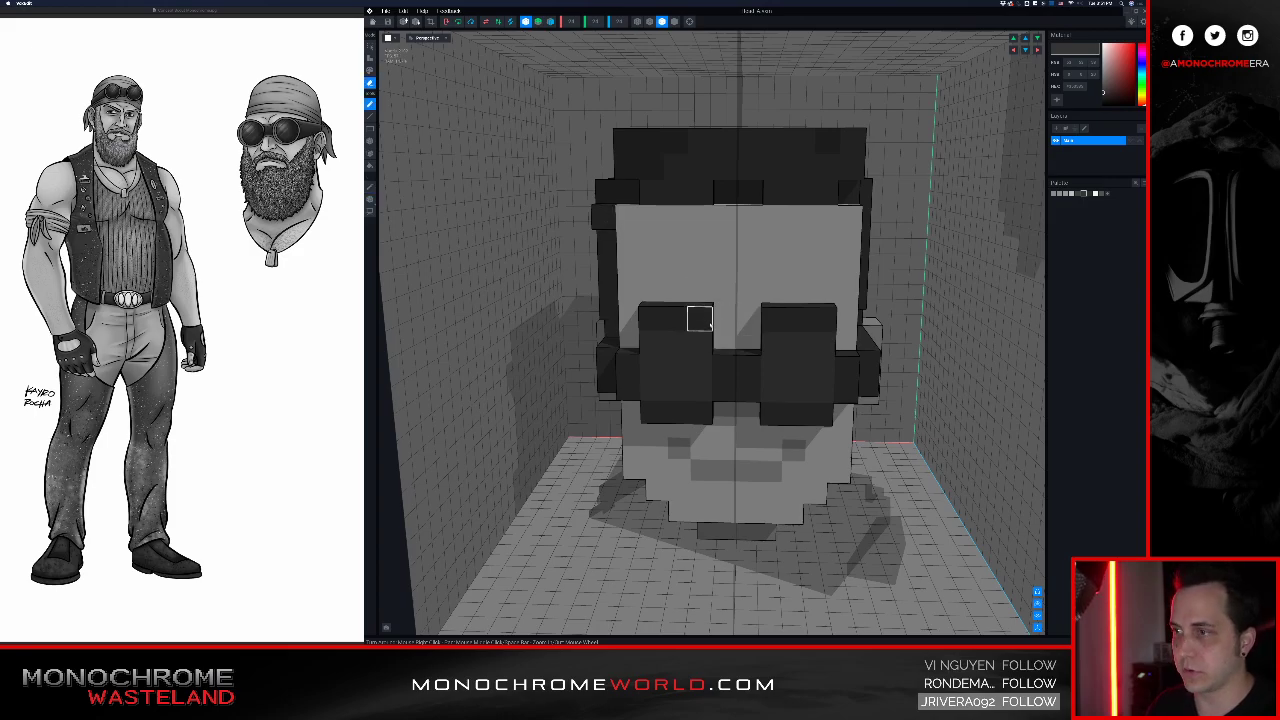
left_click(716, 386)
right_click_drag(716, 386, 609, 380)
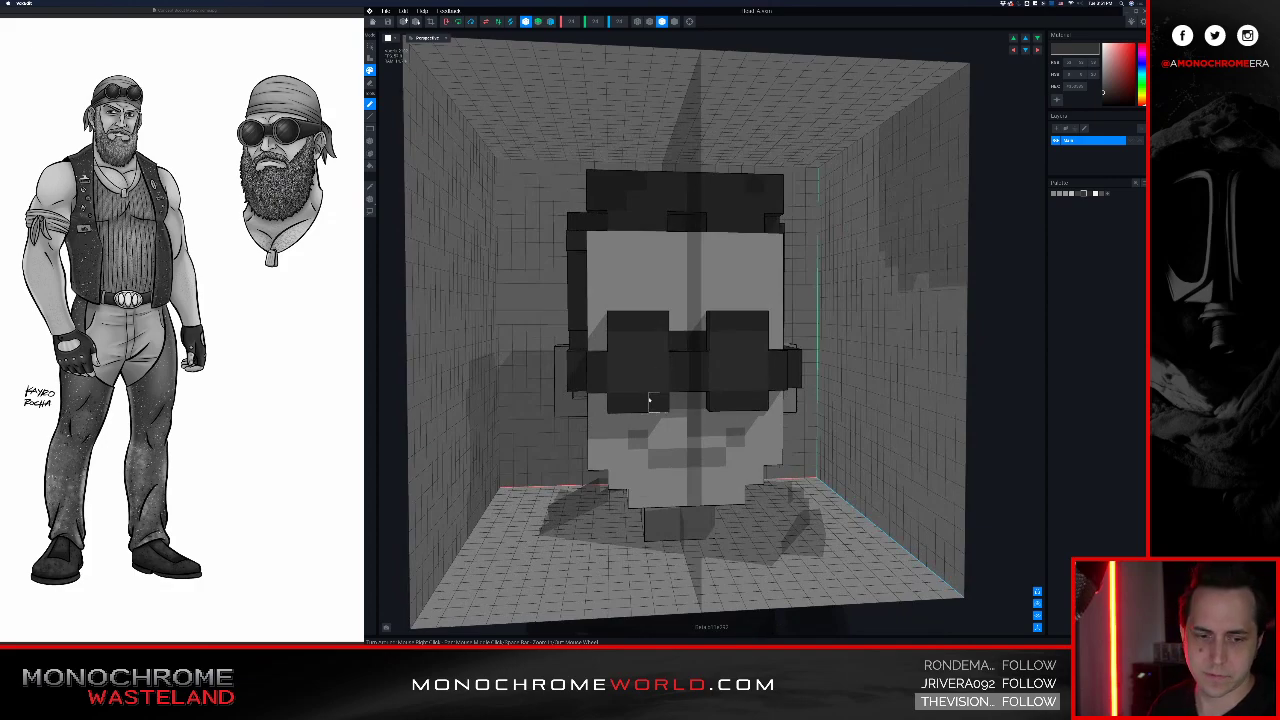
mouse_move(648, 355)
right_mouse_down()
mouse_move(646, 371)
mouse_move(617, 342)
mouse_move(622, 378)
mouse_move(634, 363)
right_mouse_up()
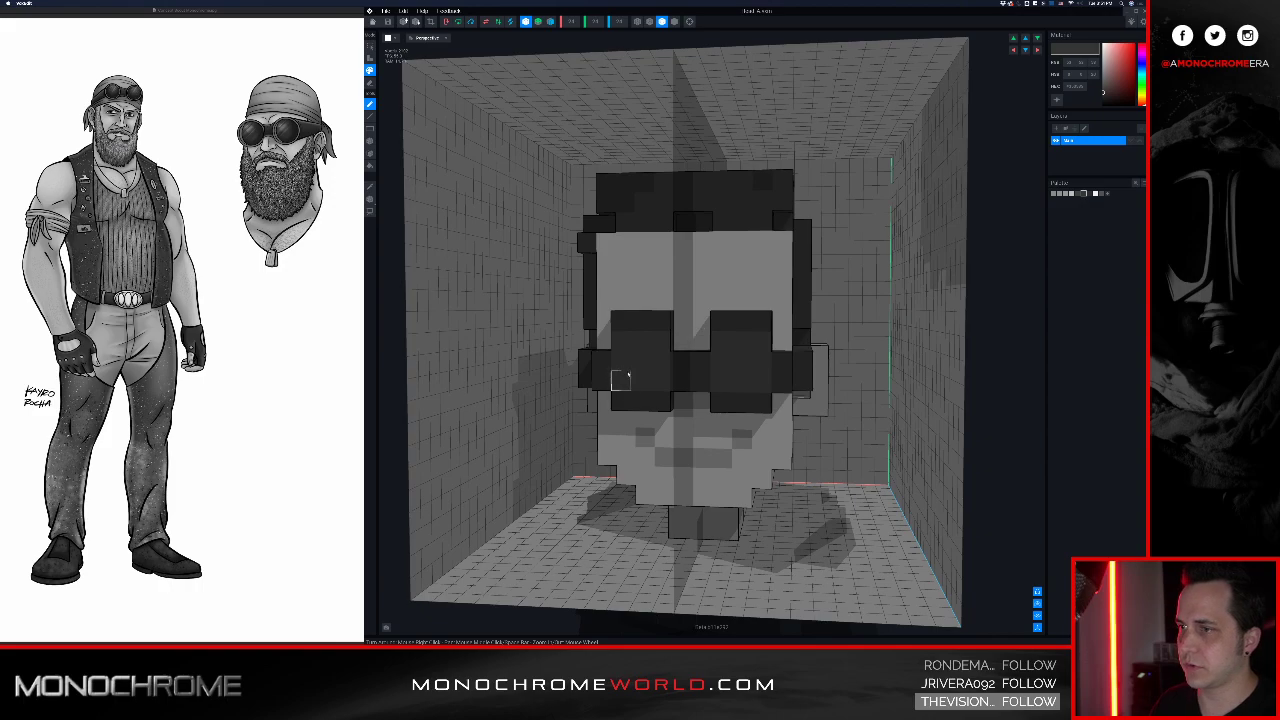
Step: Undo the extra lens row to return the goggles to their previous height
key("super+z")
key("super+z")
key("super+shift+z")
Step: Sample the skin's light grey and paint over the darker voxels at the mouth's two upper corners
right_click_drag(636, 397, 571, 369)
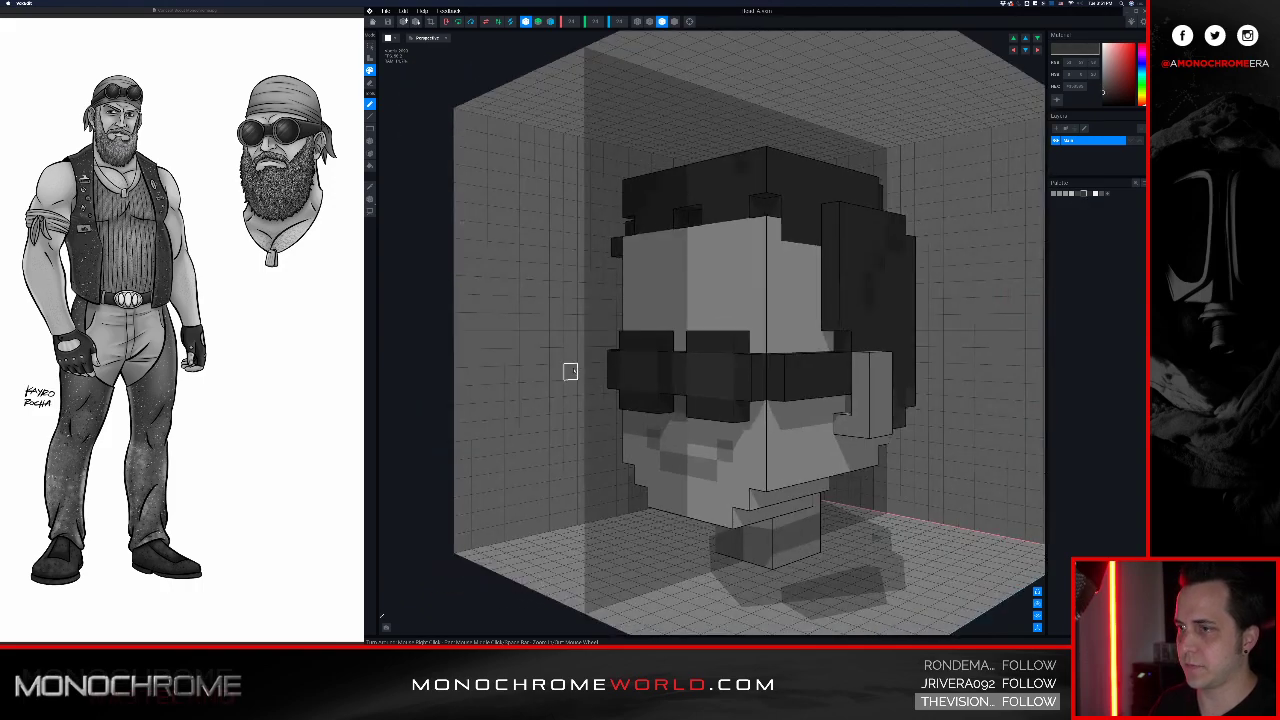
left_click(371, 59)
mouse_move(724, 233)
right_mouse_down()
mouse_move(703, 254)
mouse_move(736, 254)
right_mouse_up()
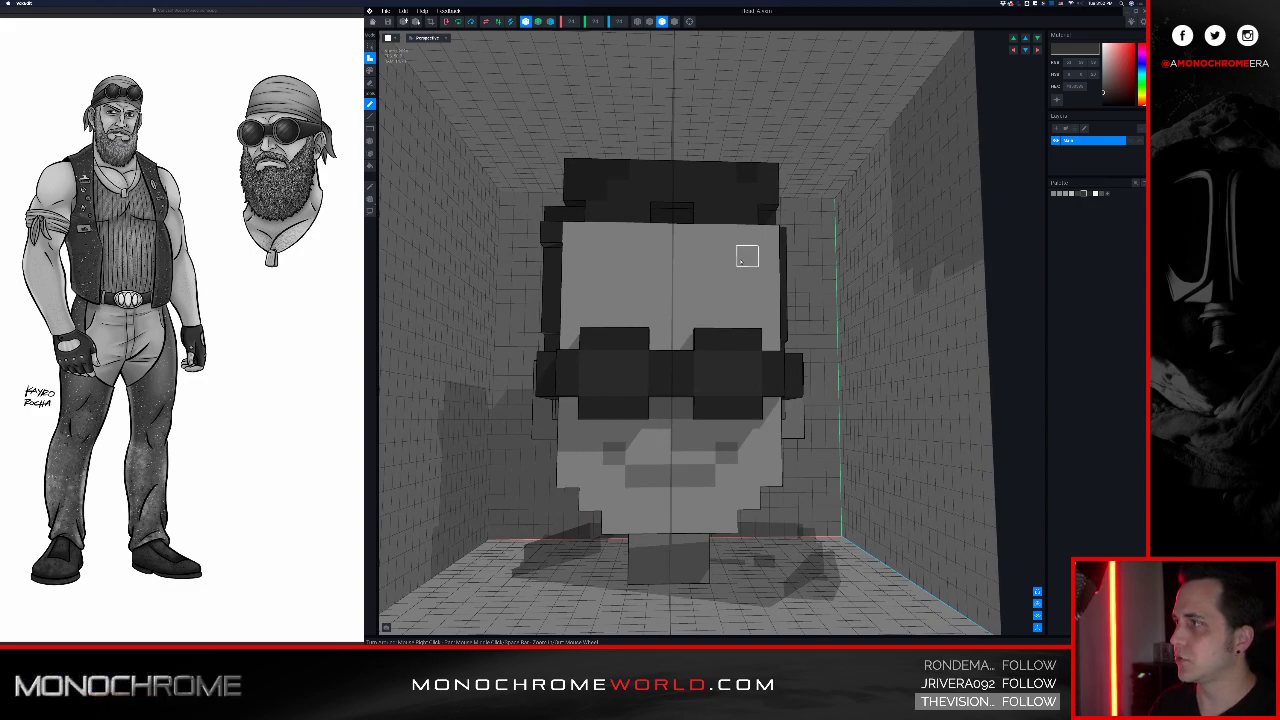
key("i")
left_click(697, 459)
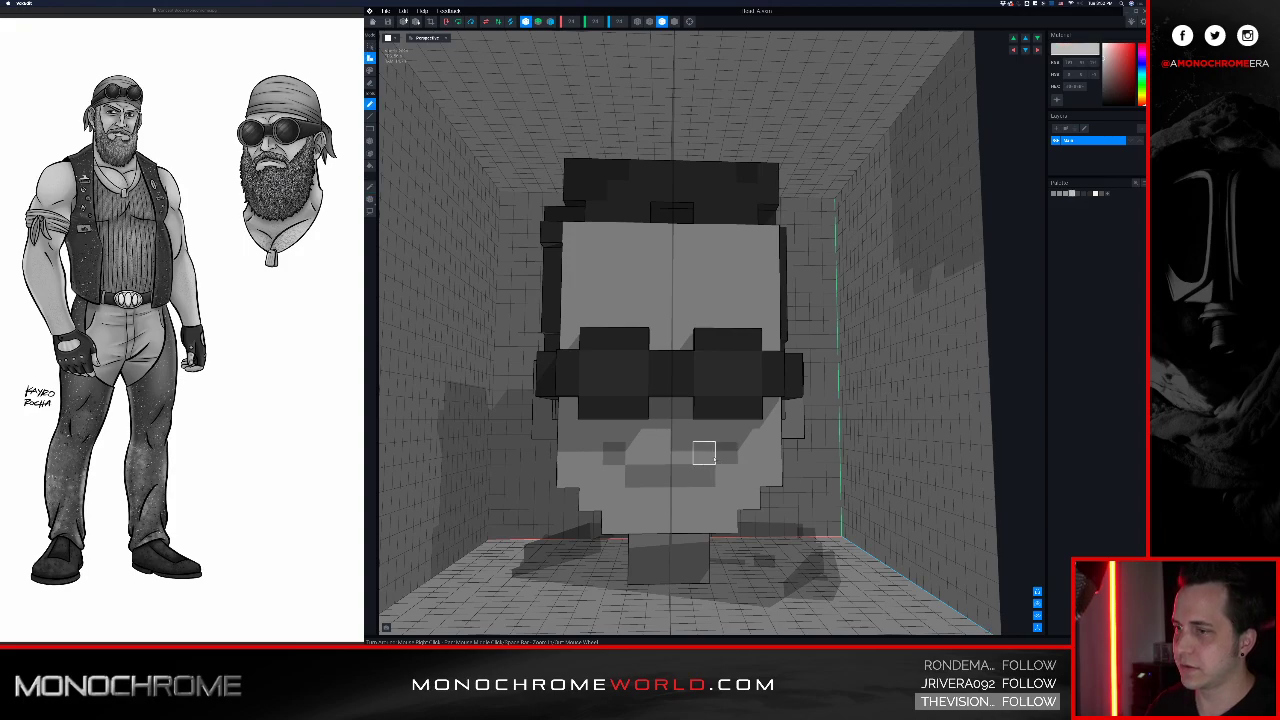
left_click(723, 458)
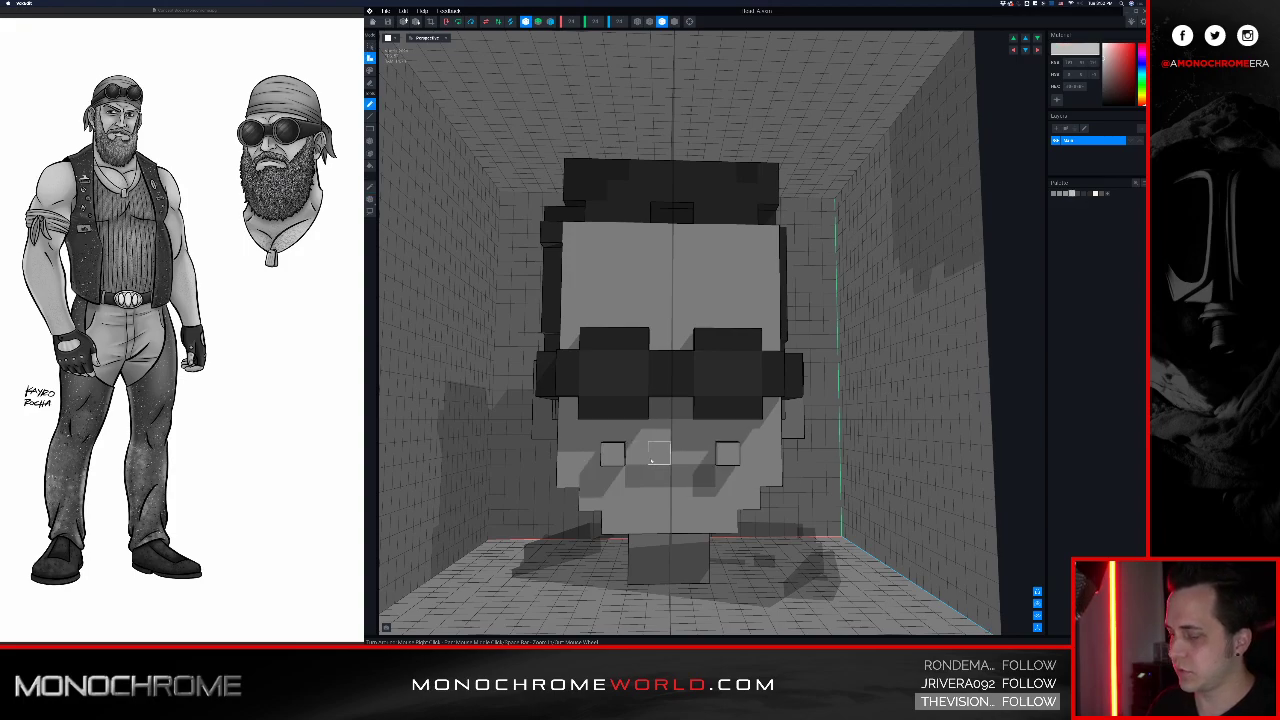
key("super+z")
key("p")
left_click(722, 453)
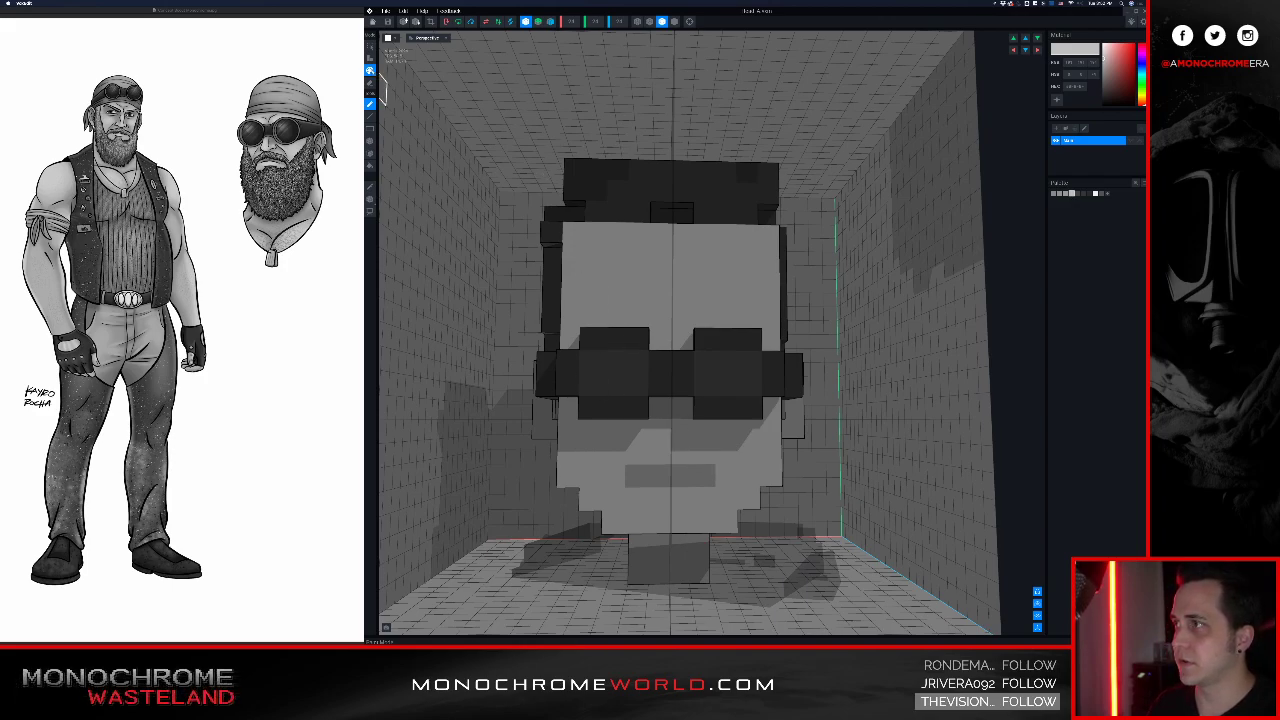
Step: Reshape the mouth into a frown by painting its corners one row lower in mouth grey and its old ends in skin grey
key("i")
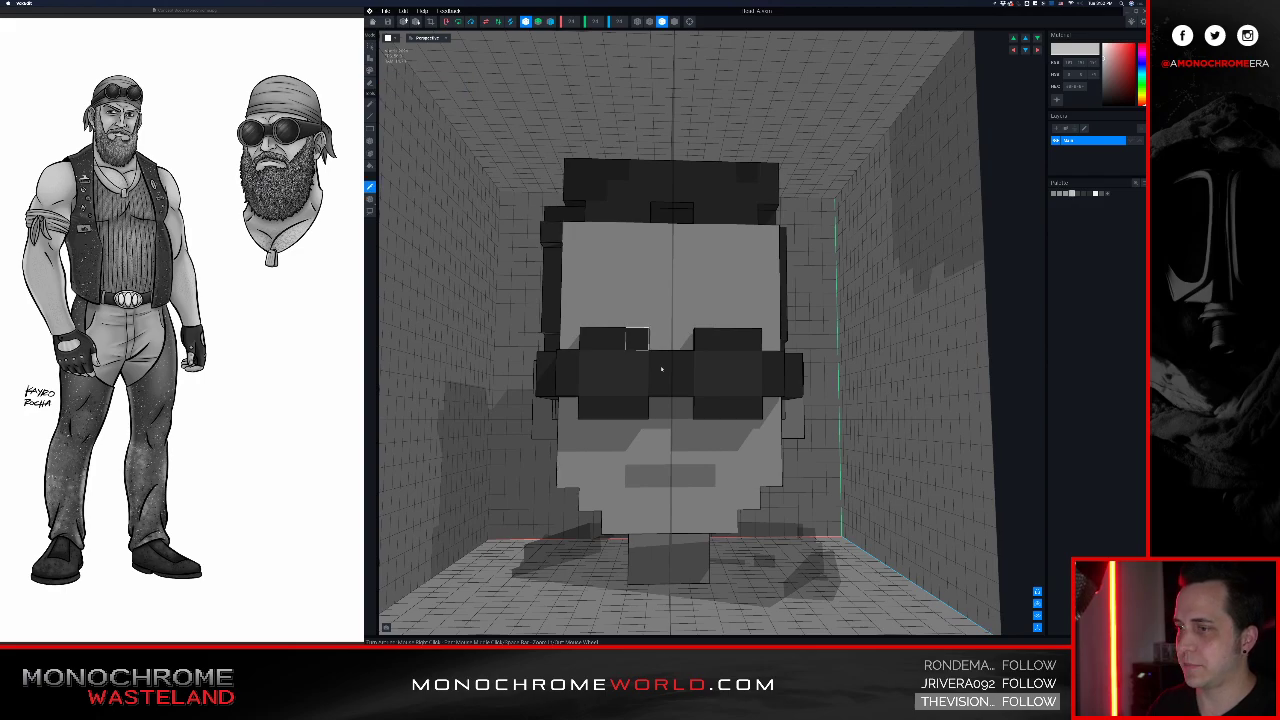
left_click(706, 478)
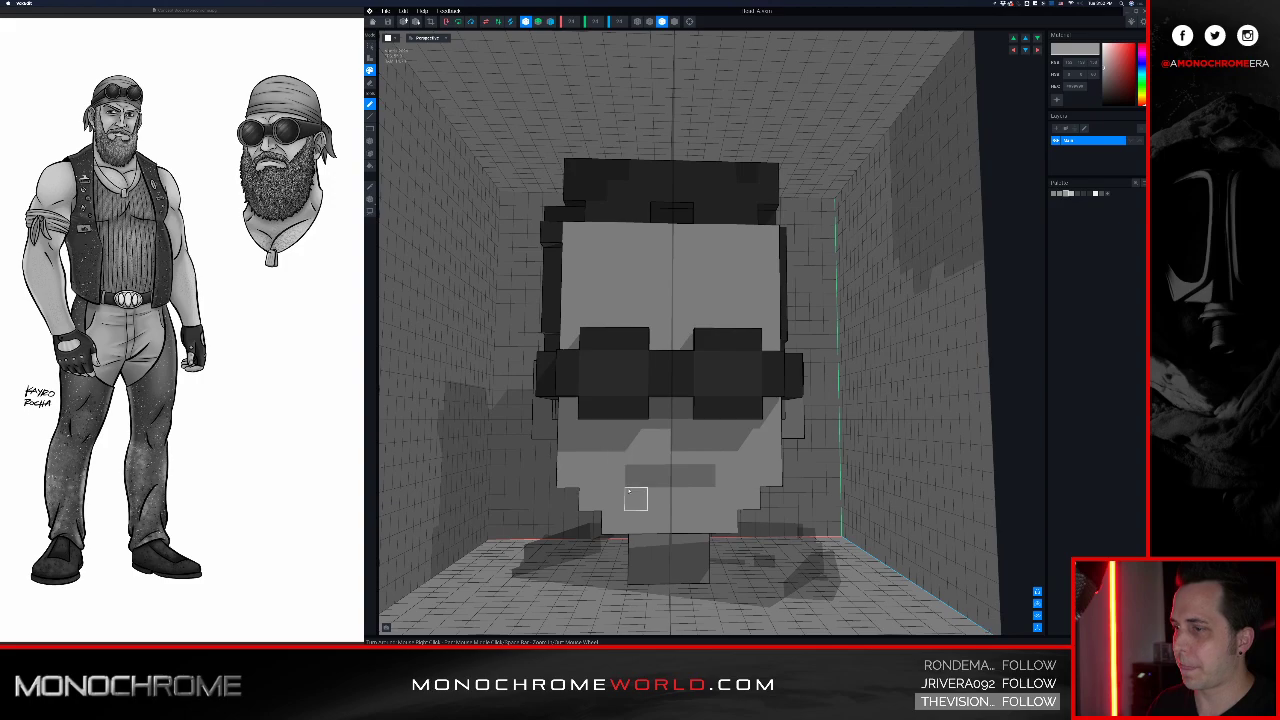
left_click(612, 499)
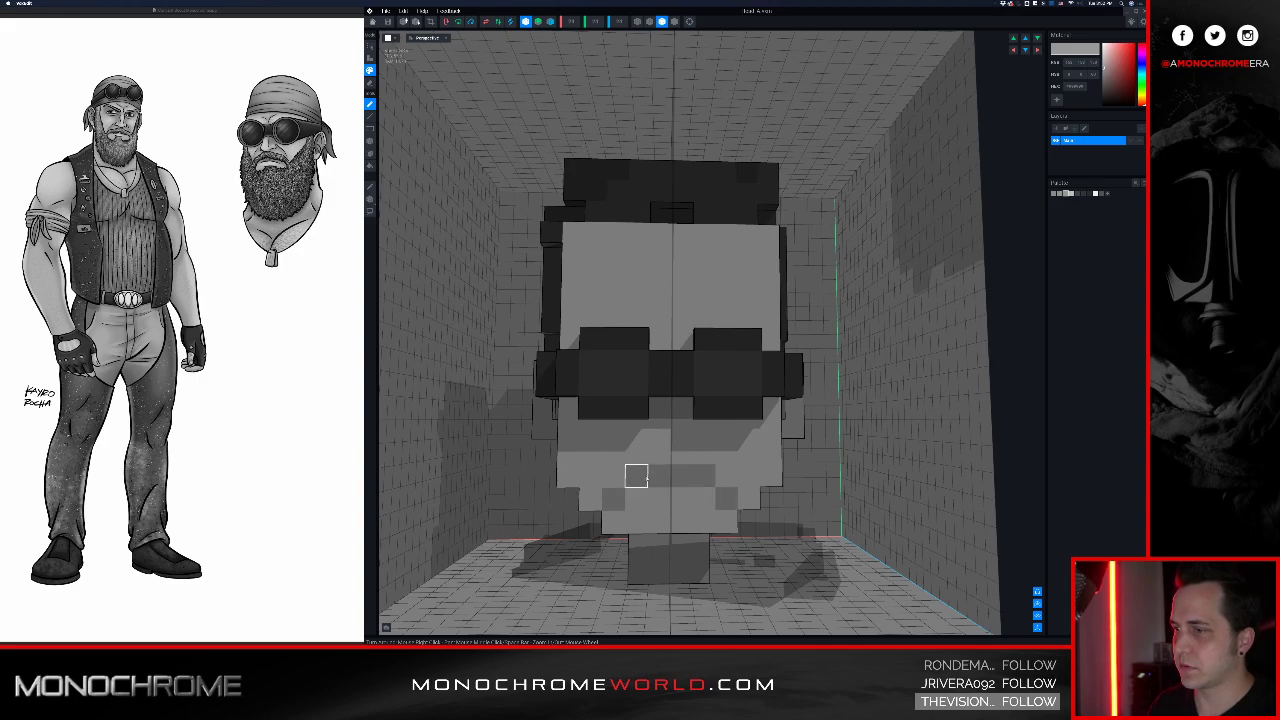
key("ctrl+z")
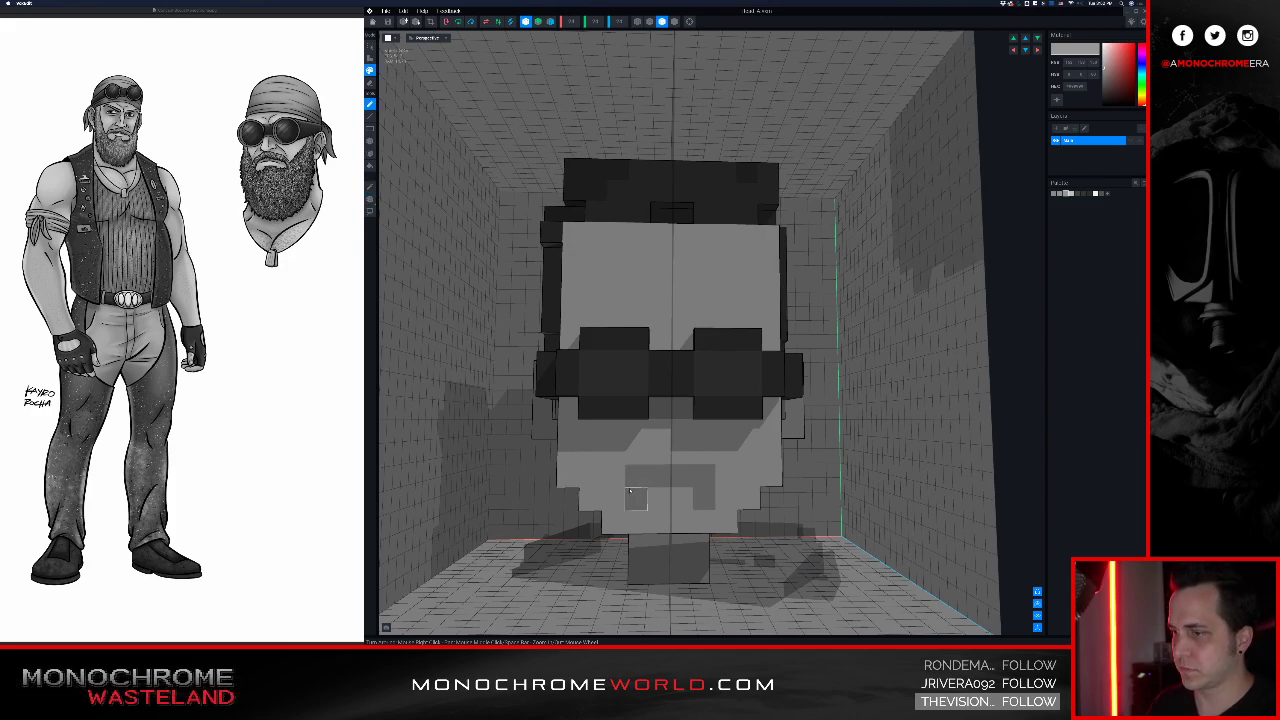
left_click(626, 476)
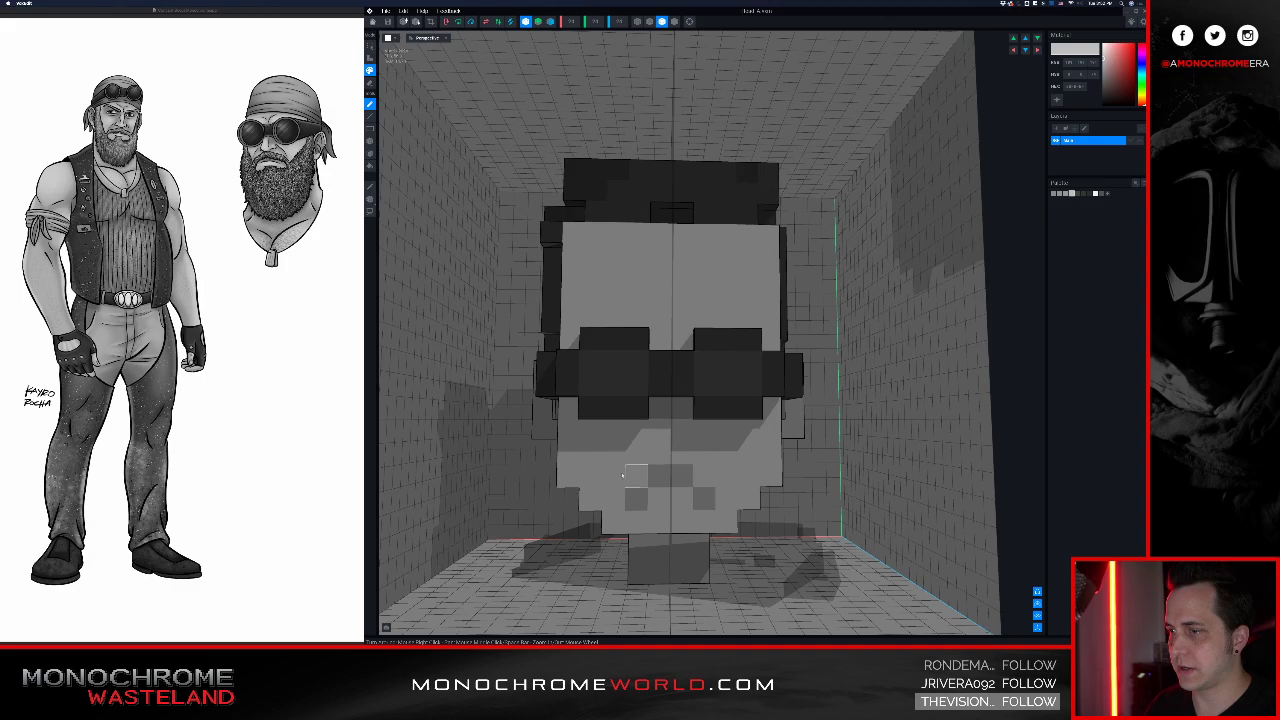
mouse_move(617, 468)
right_mouse_down()
mouse_move(598, 474)
mouse_move(613, 477)
mouse_move(633, 453)
right_mouse_up()
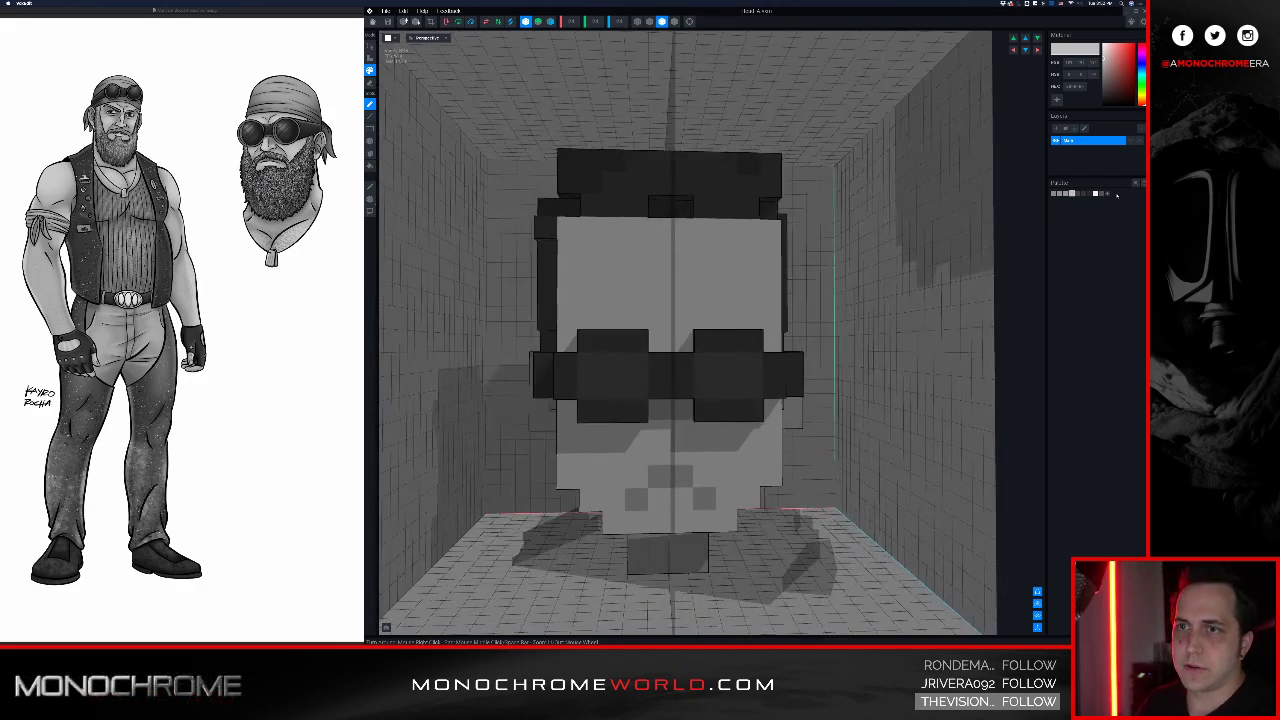
Step: Mix a new mid grey and attach a four-voxel-wide moustache row directly above the mouth
left_click(1104, 71)
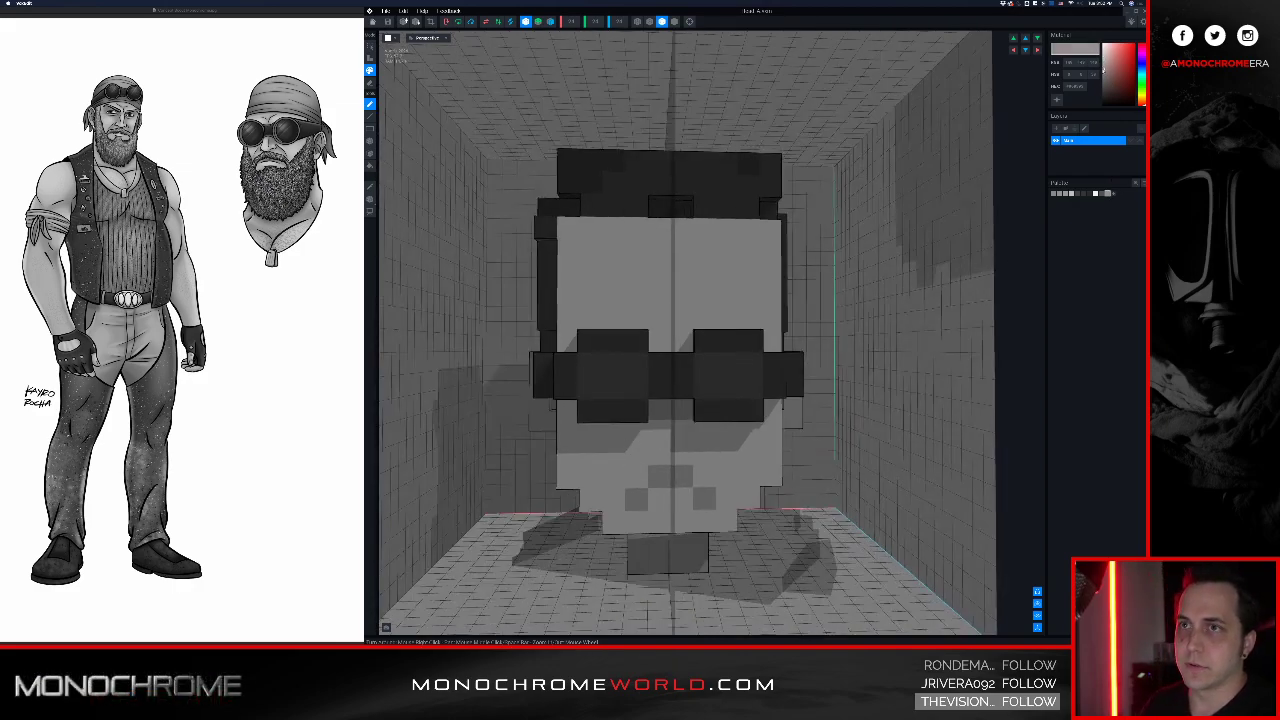
left_click(1095, 75)
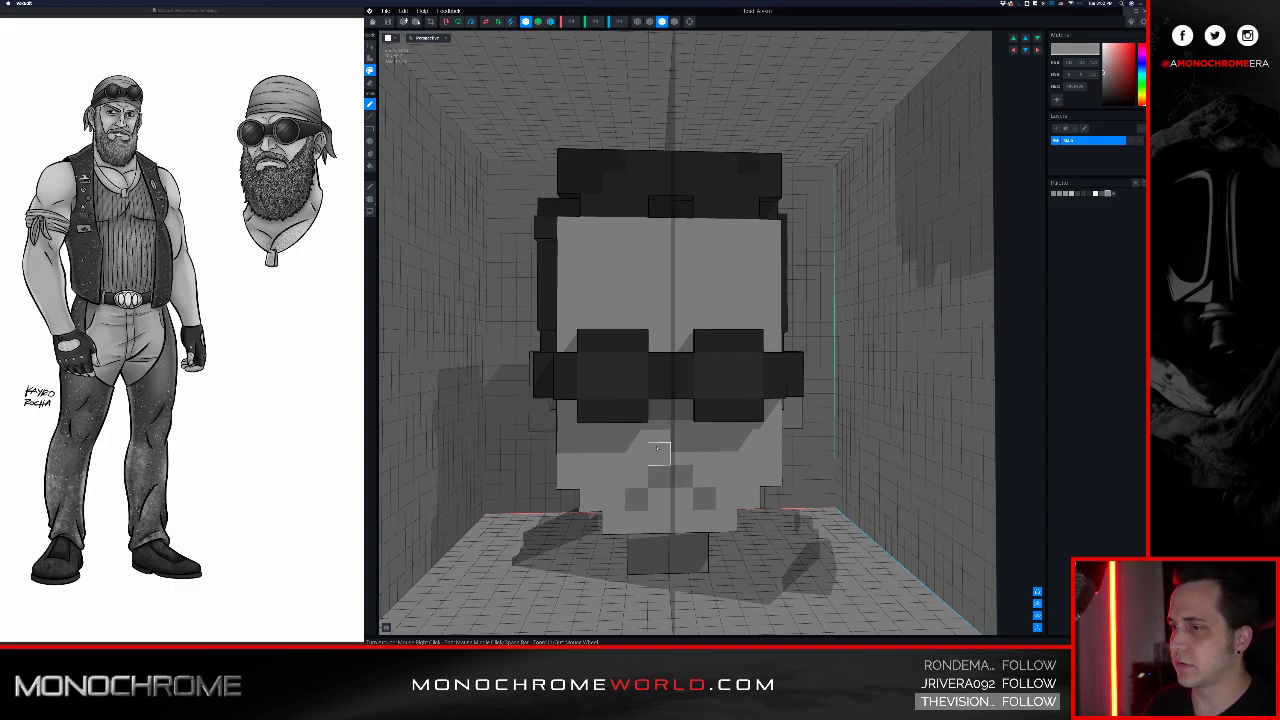
key("a")
left_click_drag(649, 458, 684, 457)
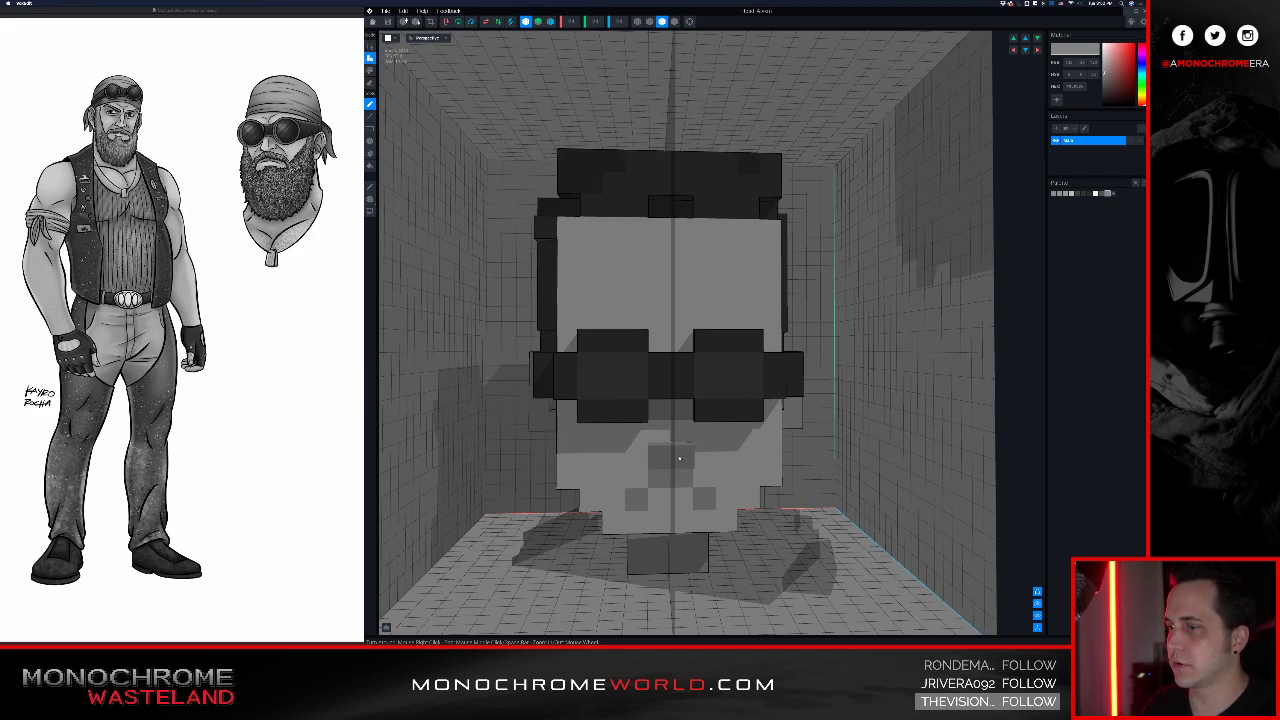
mouse_move(686, 457)
right_mouse_down()
mouse_move(712, 453)
mouse_move(673, 468)
right_mouse_up()
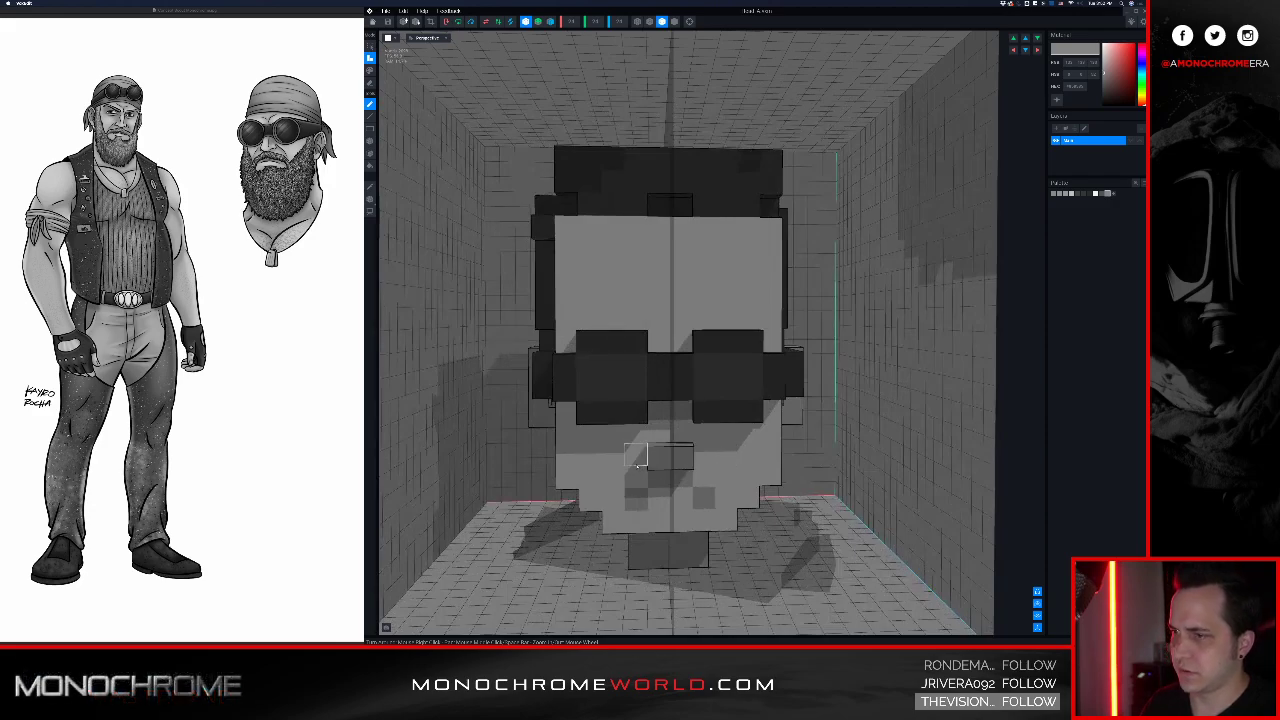
left_click_drag(636, 457, 700, 459)
Step: Attach beard voxels down both sides of the mouth, across the chin and out to the jaw corners
mouse_move(717, 454)
right_mouse_down()
mouse_move(672, 458)
mouse_move(698, 457)
right_mouse_up()
left_click(728, 479)
left_click(751, 497)
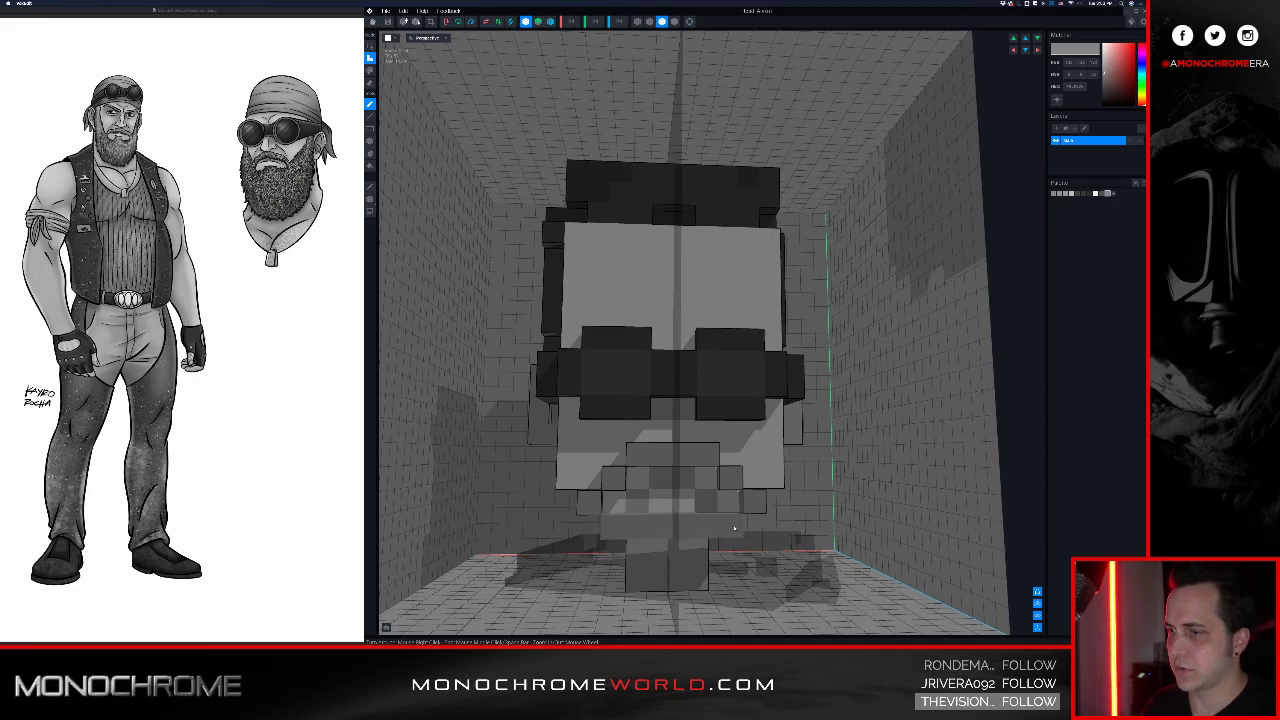
right_click_drag(731, 526, 604, 484)
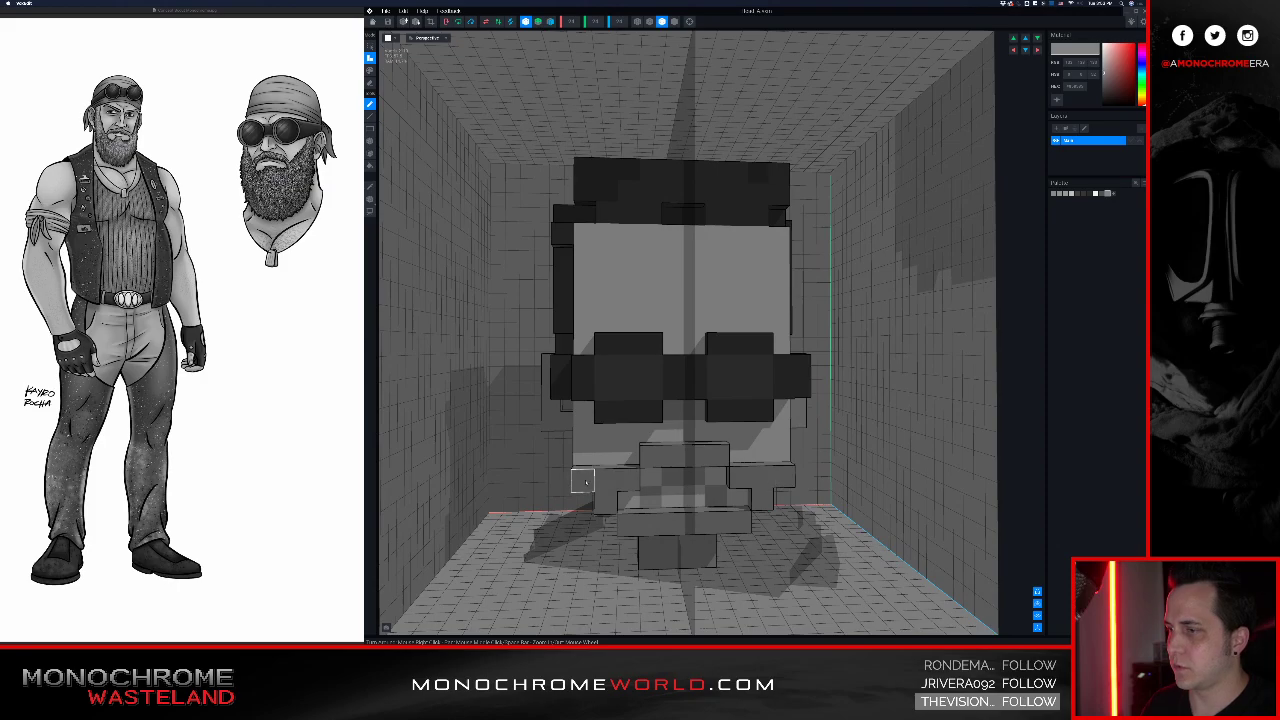
Step: Attach beard-grey voxels up the cheek in front of the ear to form a stepped sideburn from the jaw to the temple hair
right_click_drag(670, 474, 657, 474)
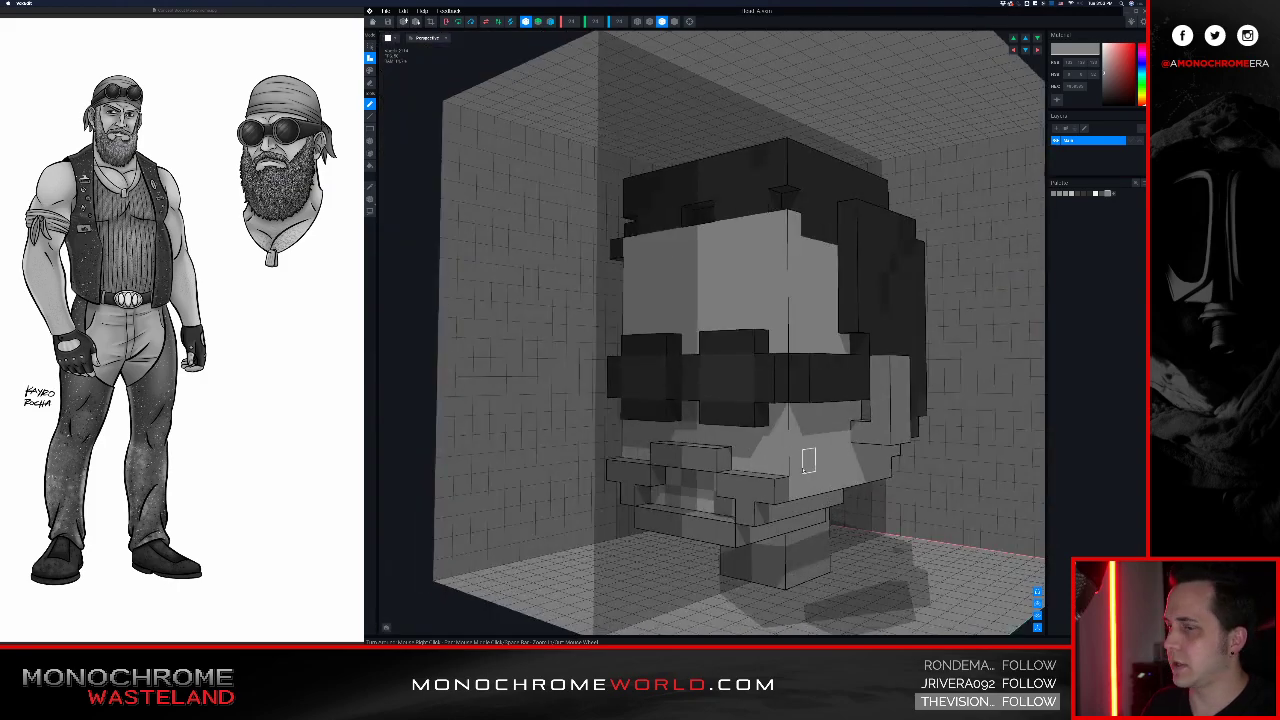
right_click_drag(808, 452, 800, 463)
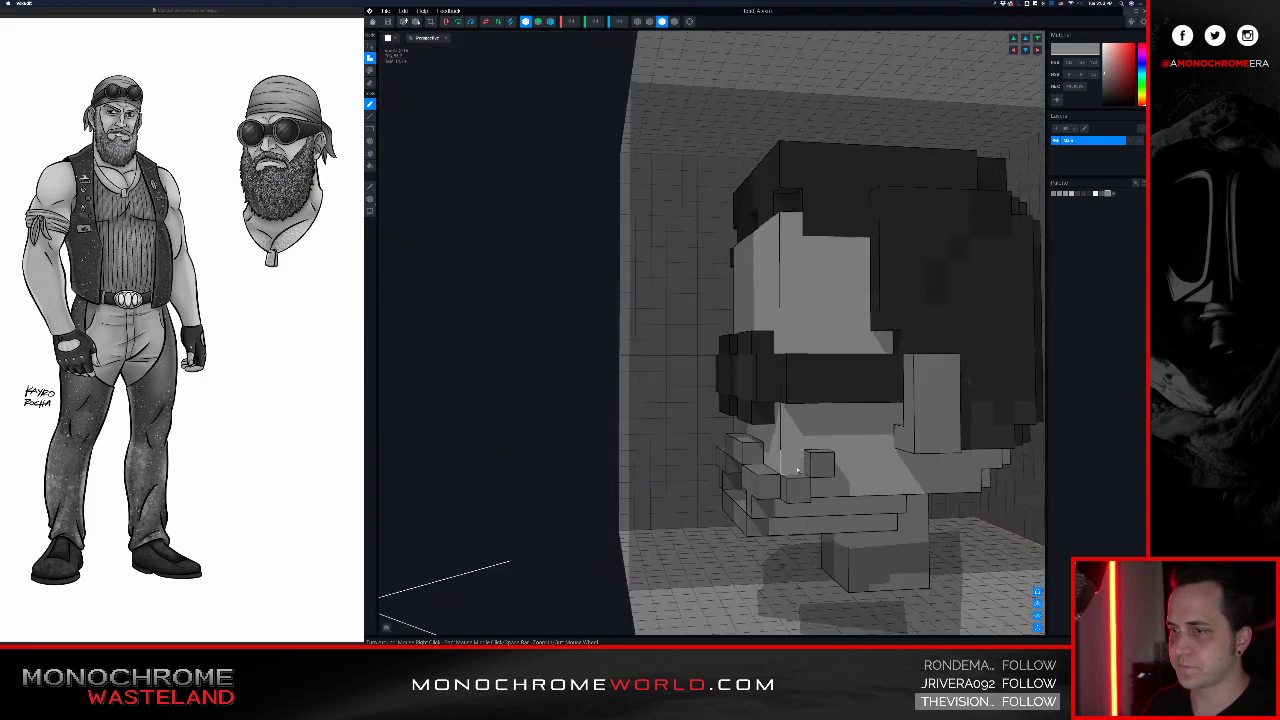
left_click(841, 435)
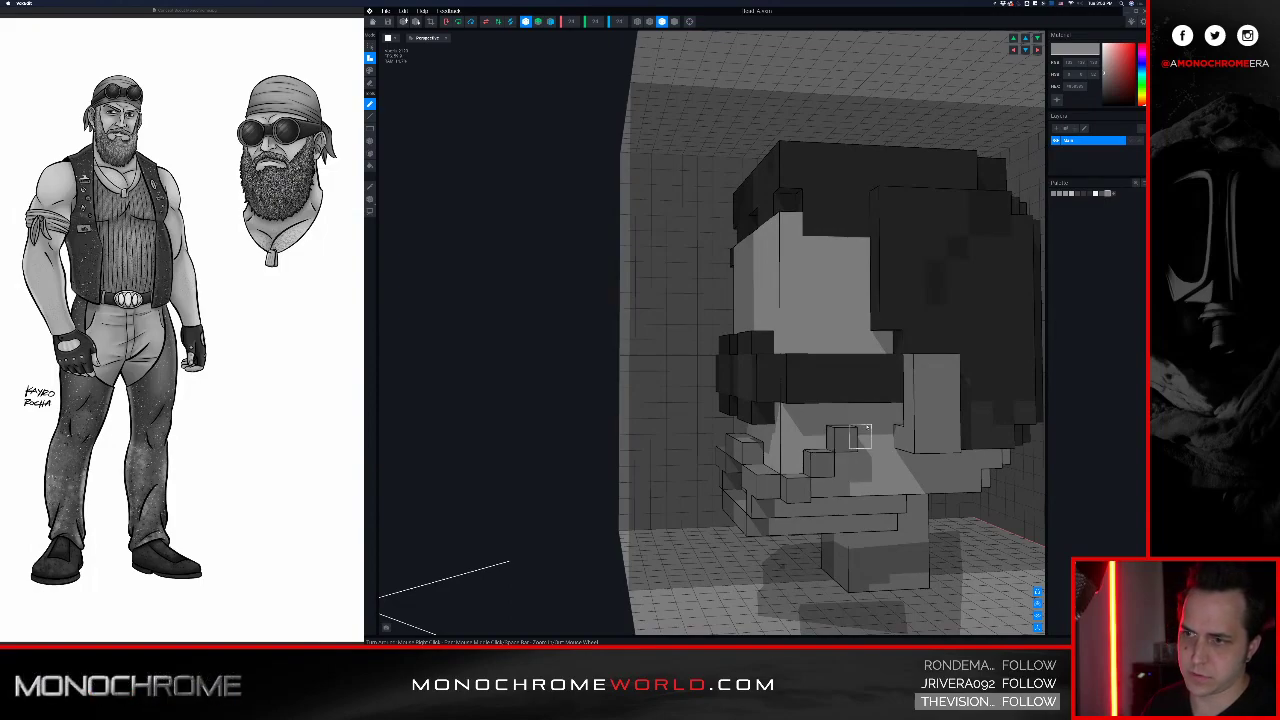
left_click(863, 434)
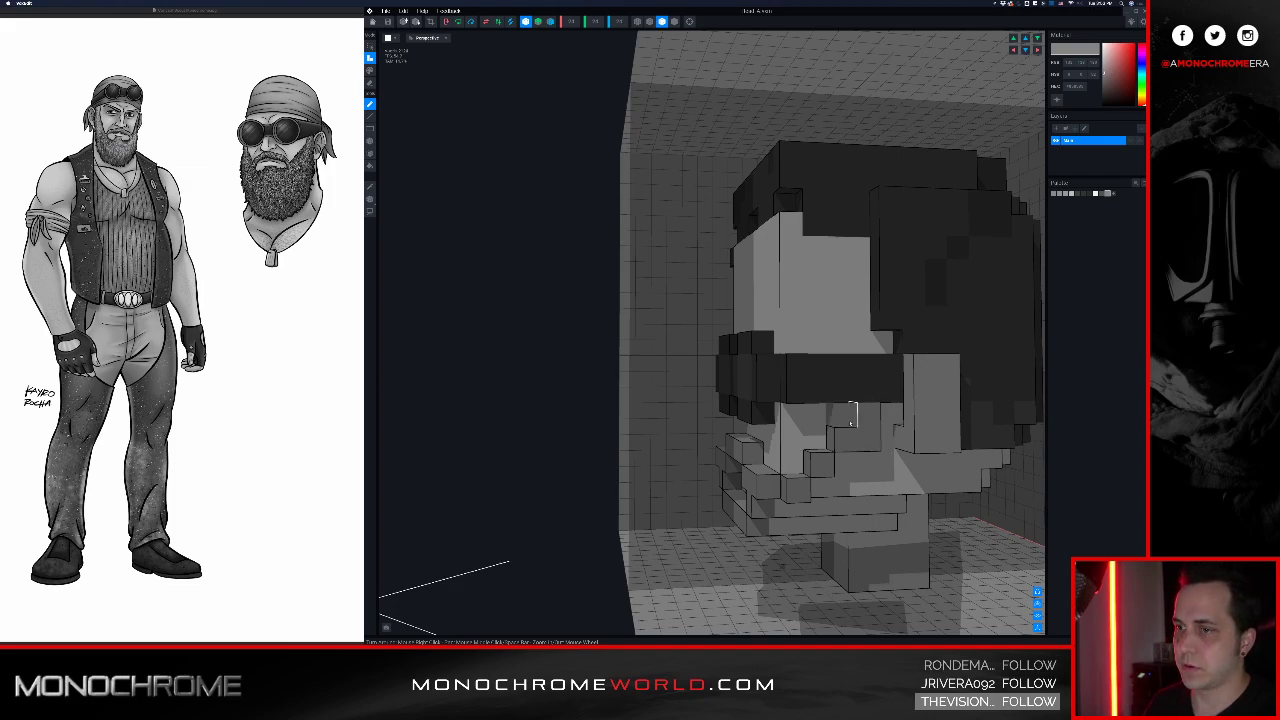
left_click(848, 346)
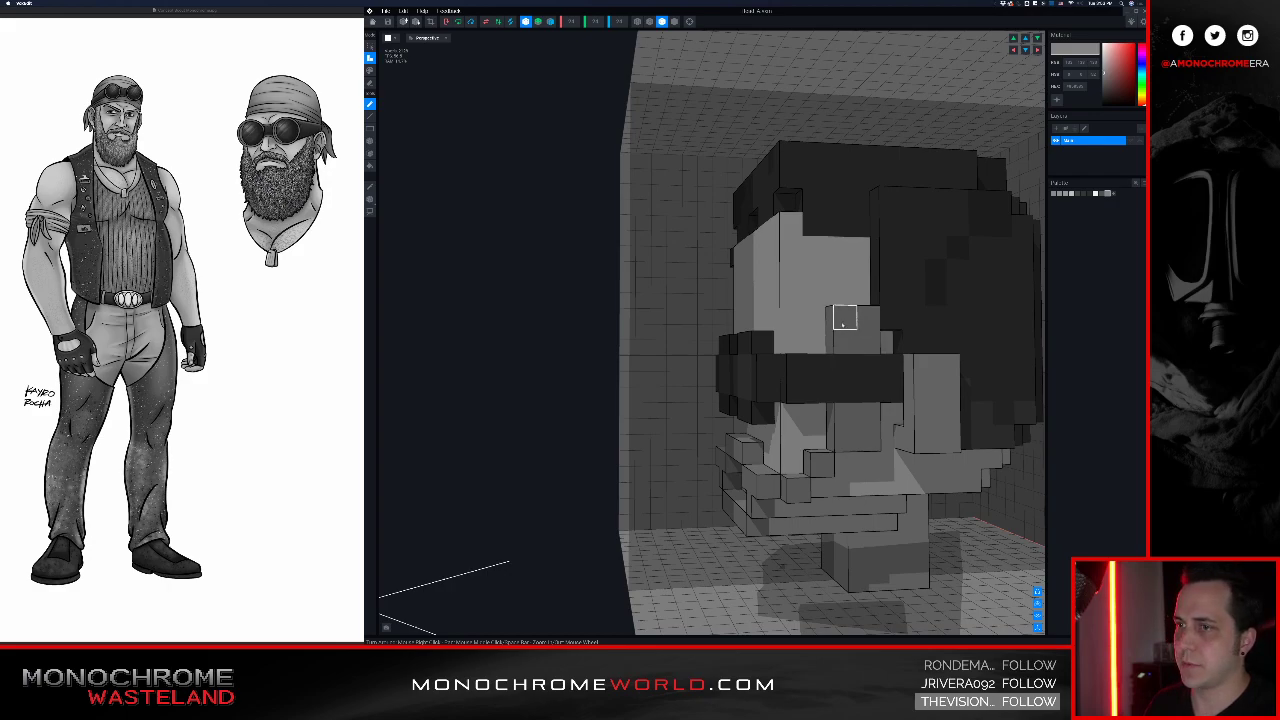
right_click_drag(837, 296, 811, 336)
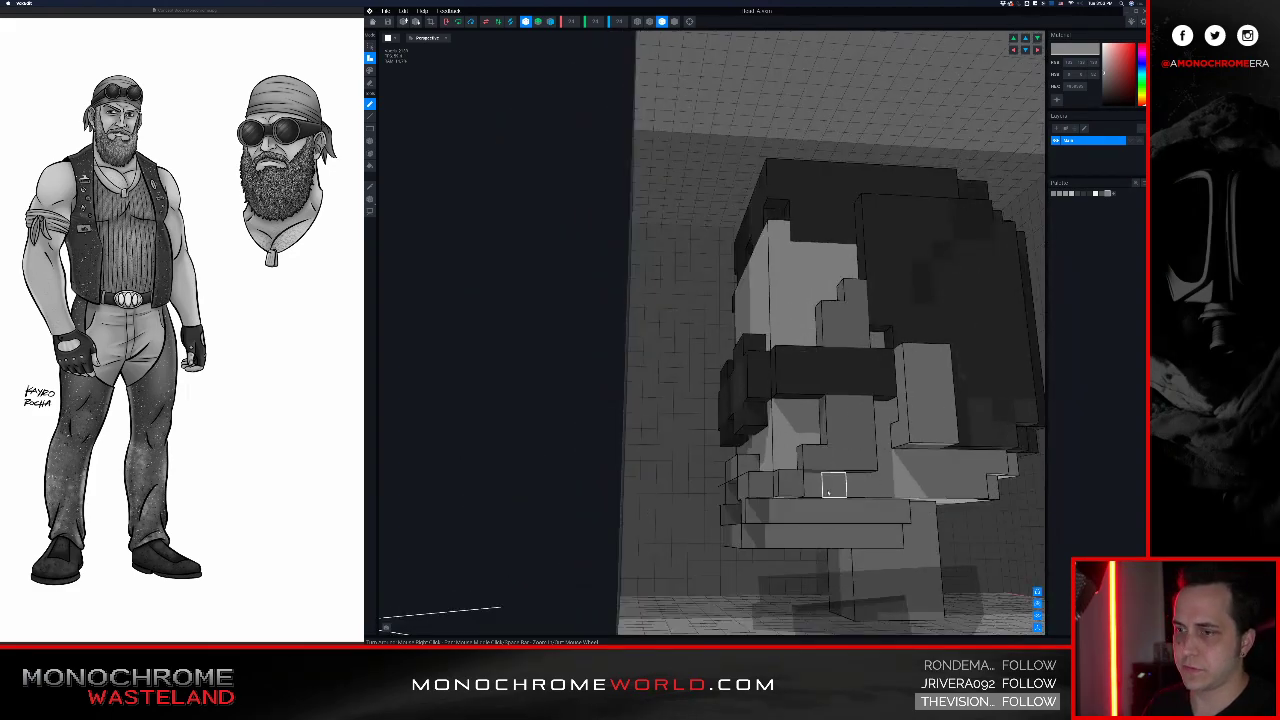
Step: Fill out the lower jaw in beard grey, attaching voxels under the sideburn and along the jawline back toward the neck
right_click_drag(814, 482, 702, 497)
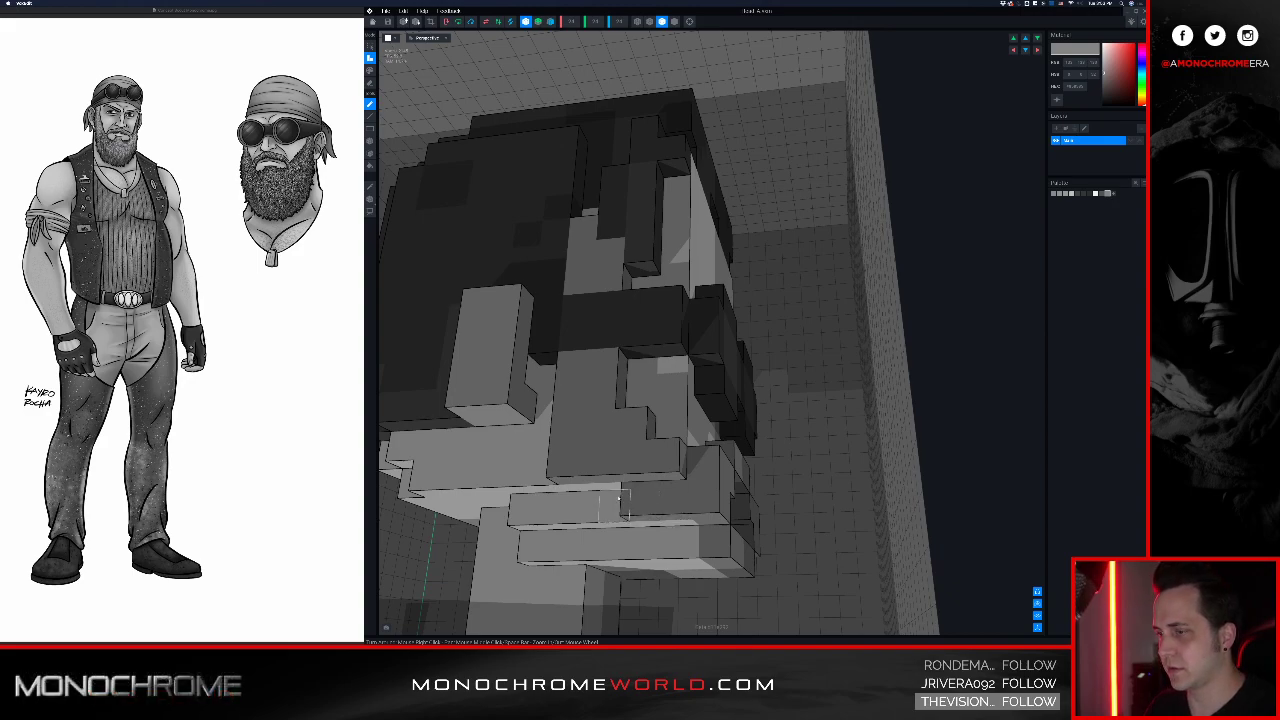
right_click_drag(607, 497, 668, 490)
left_click(748, 485)
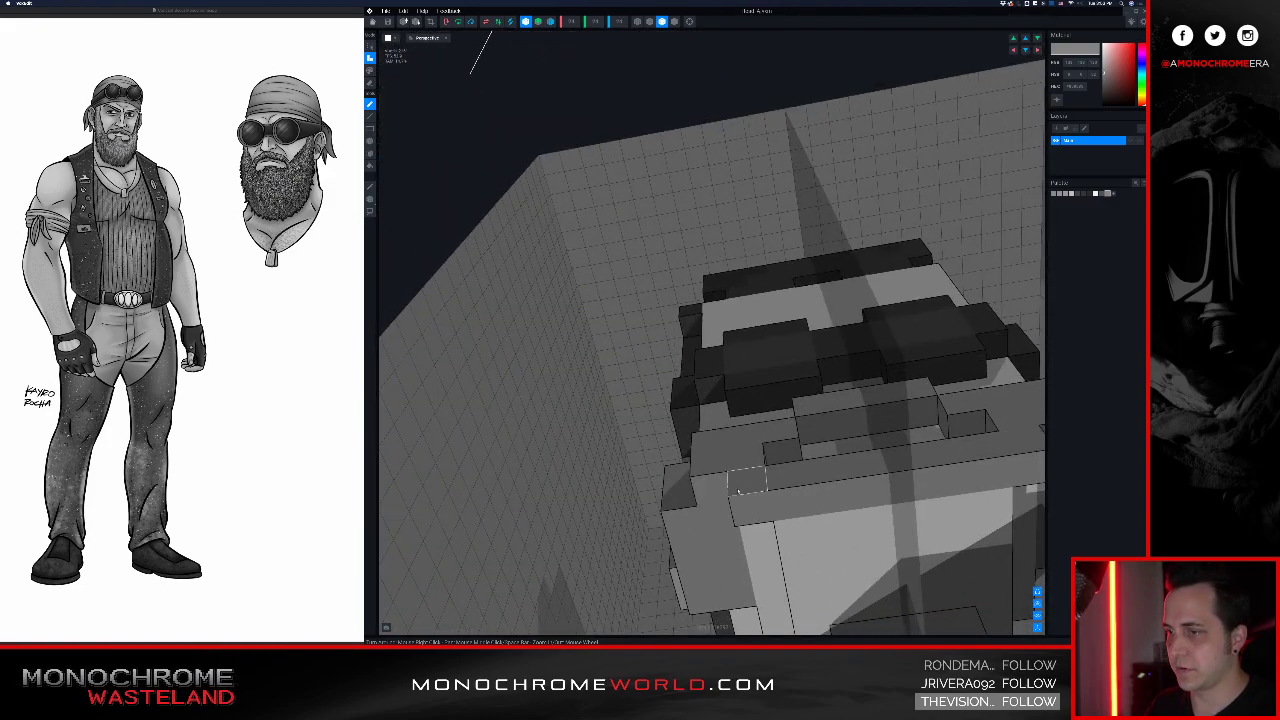
right_click_drag(710, 488, 686, 502)
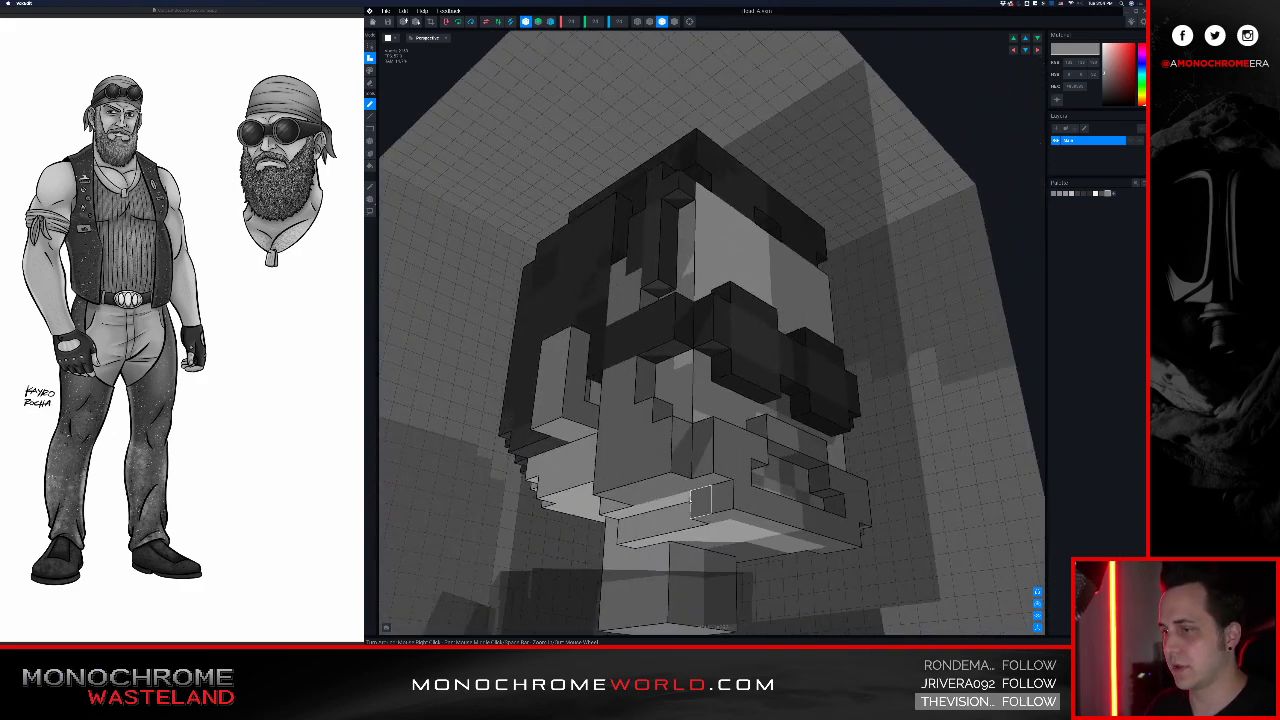
left_click(658, 510)
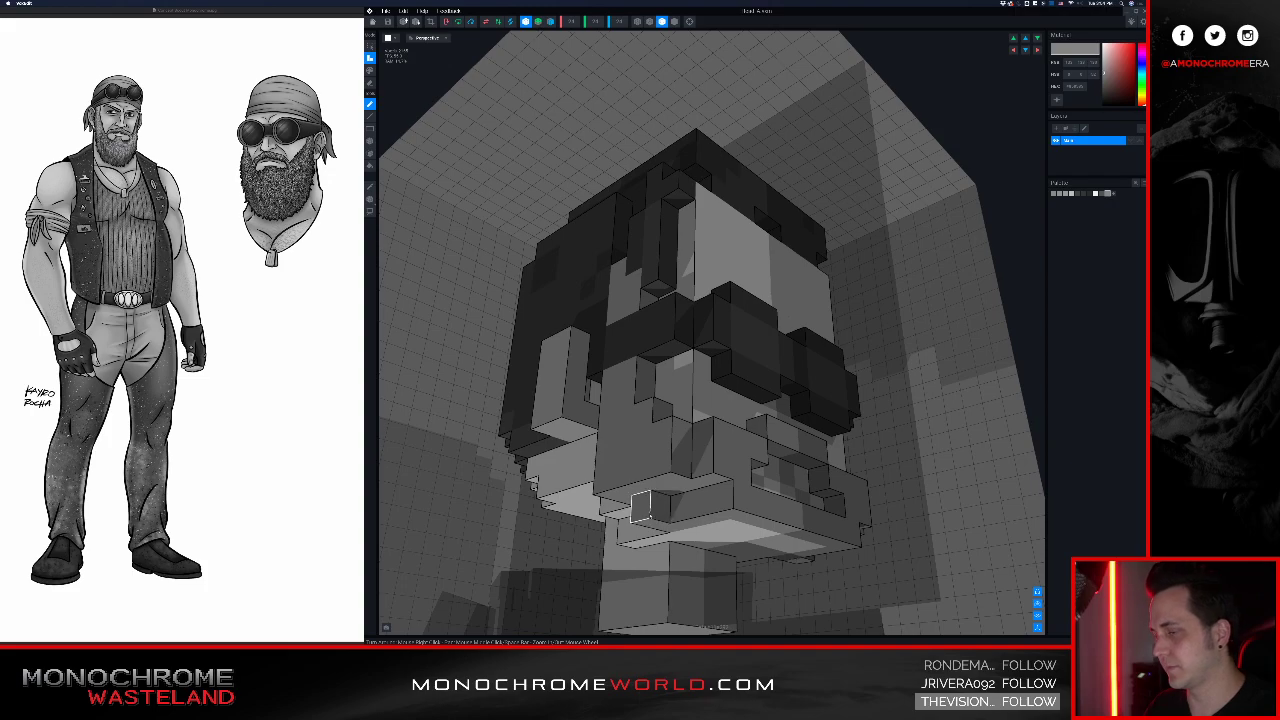
right_click_drag(654, 507, 643, 504)
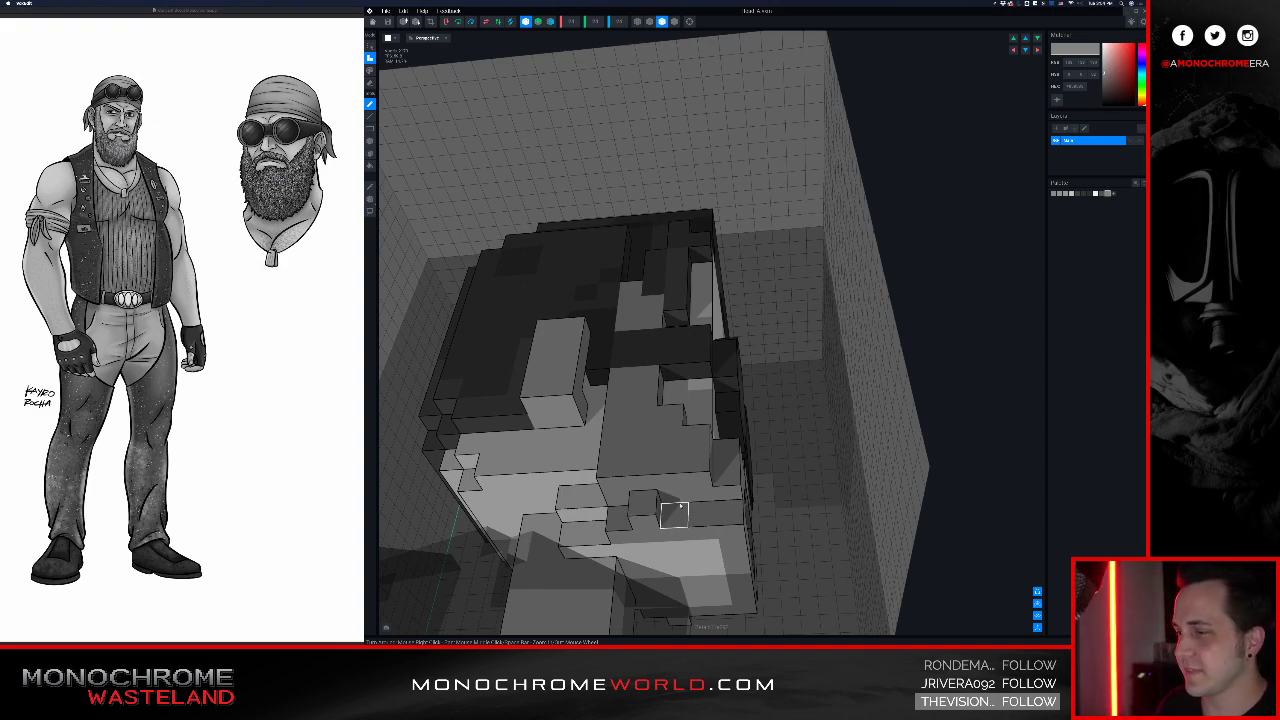
right_click_drag(726, 494, 800, 474)
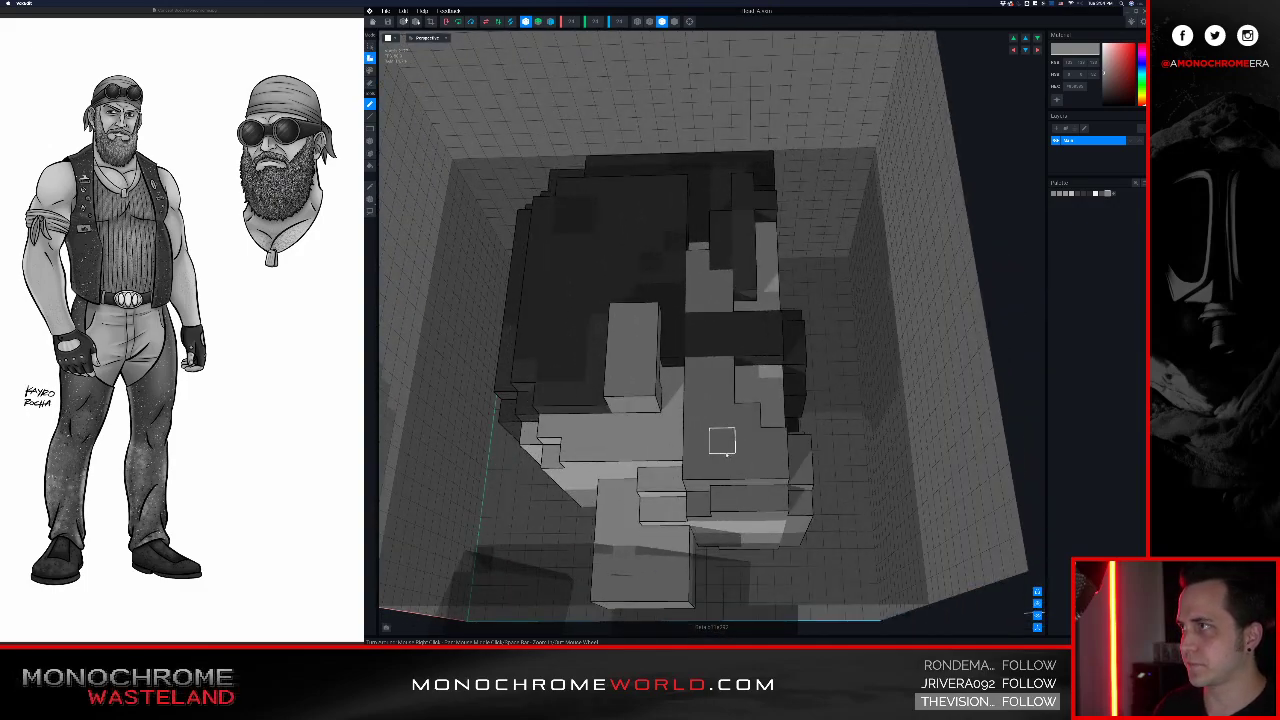
right_click_drag(696, 500, 816, 483)
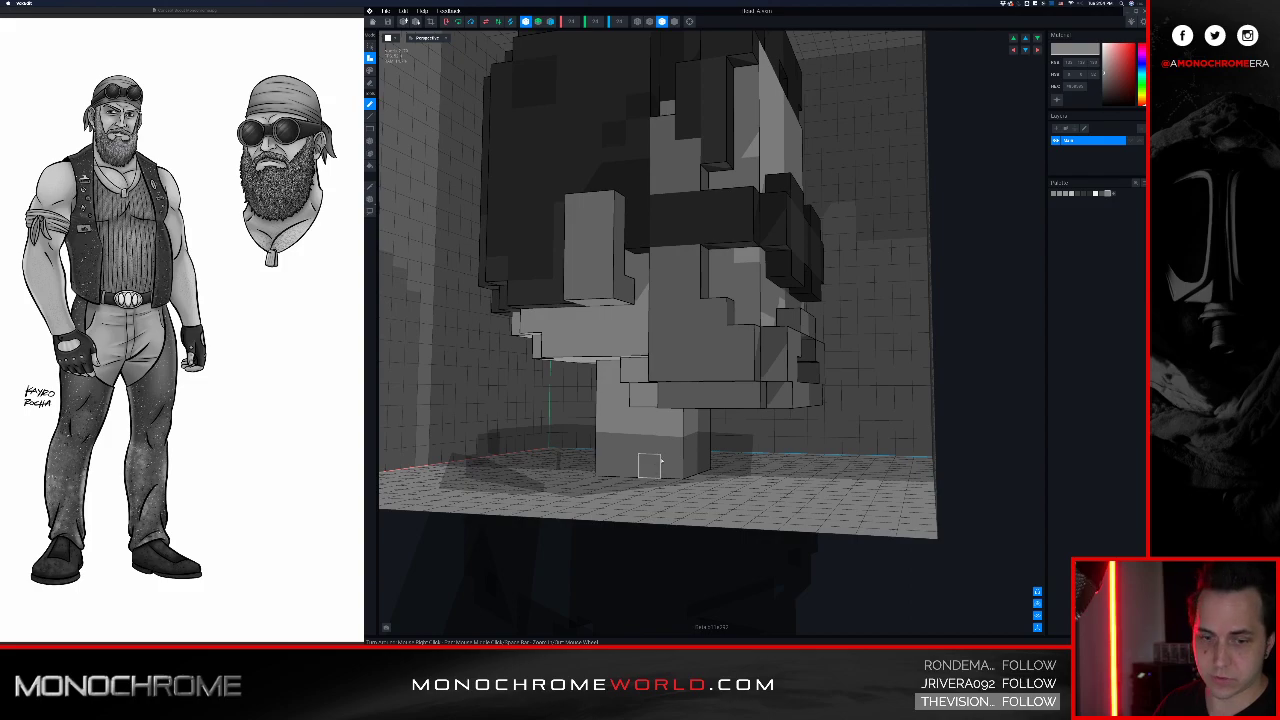
right_click_drag(723, 459, 728, 462)
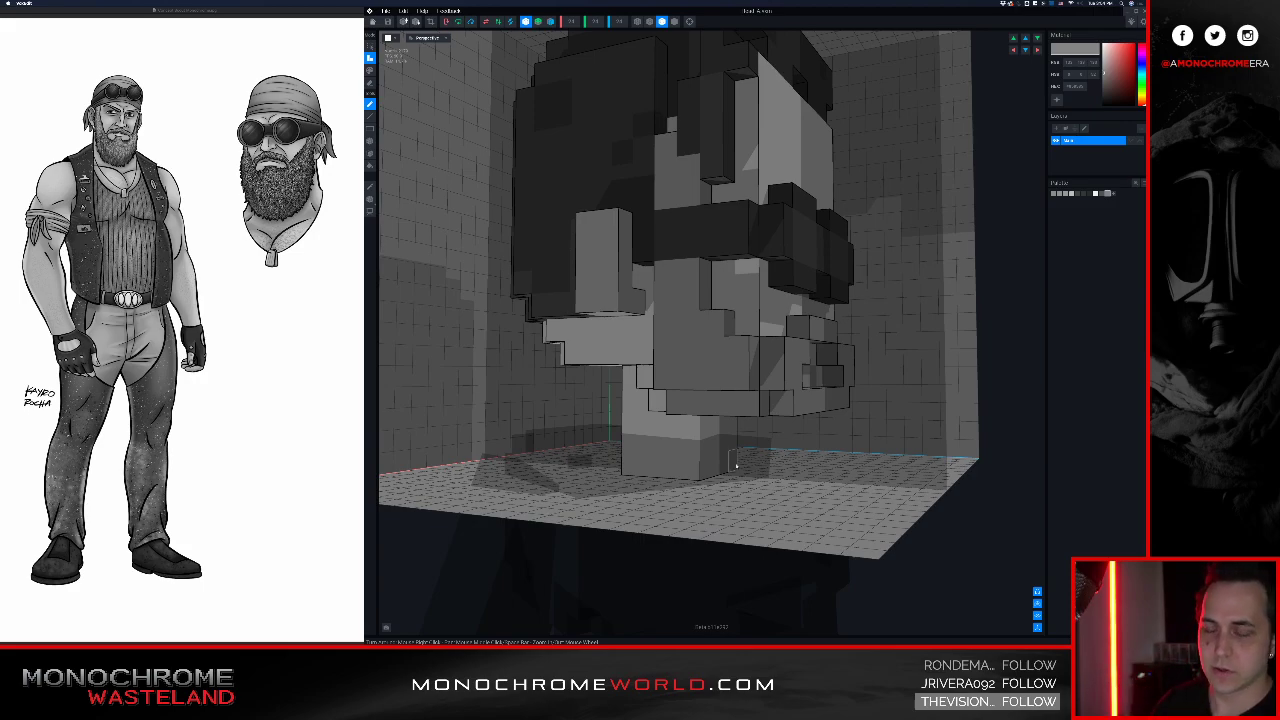
Step: Undo the stray voxel on the front of the beard below the mouth
right_click_drag(816, 444, 800, 425)
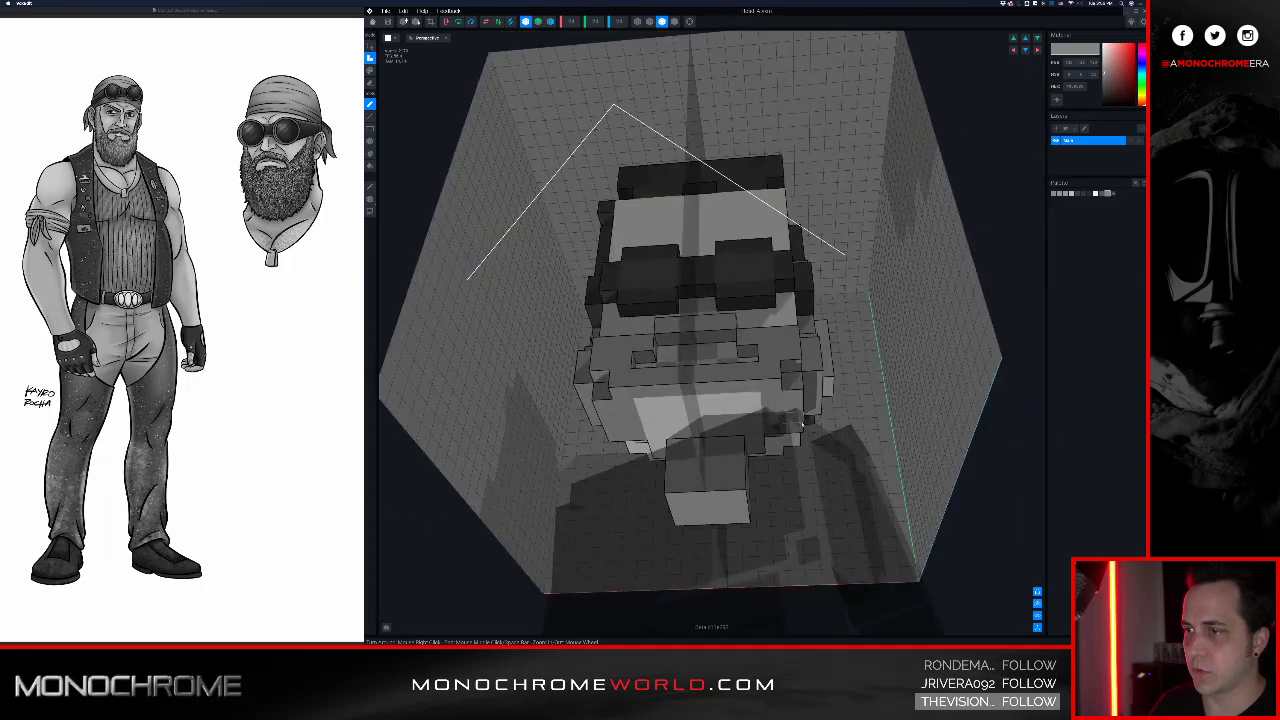
right_click_drag(705, 400, 748, 374)
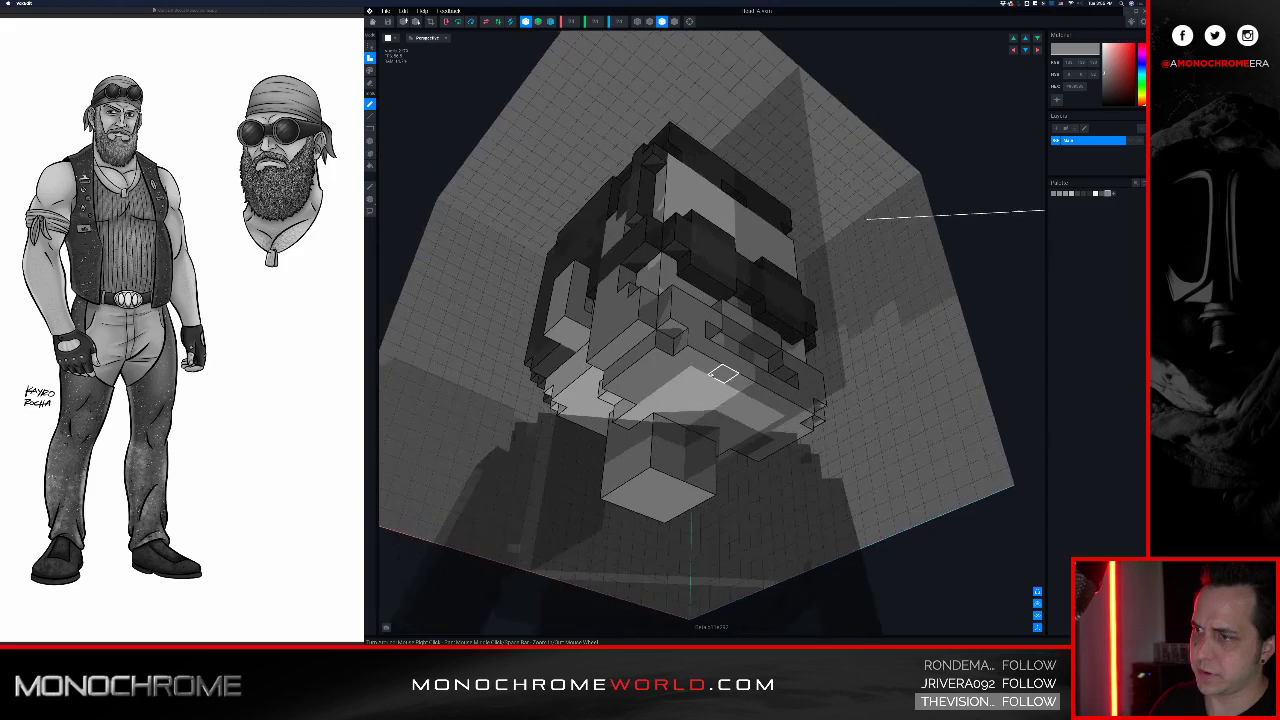
key("super+z")
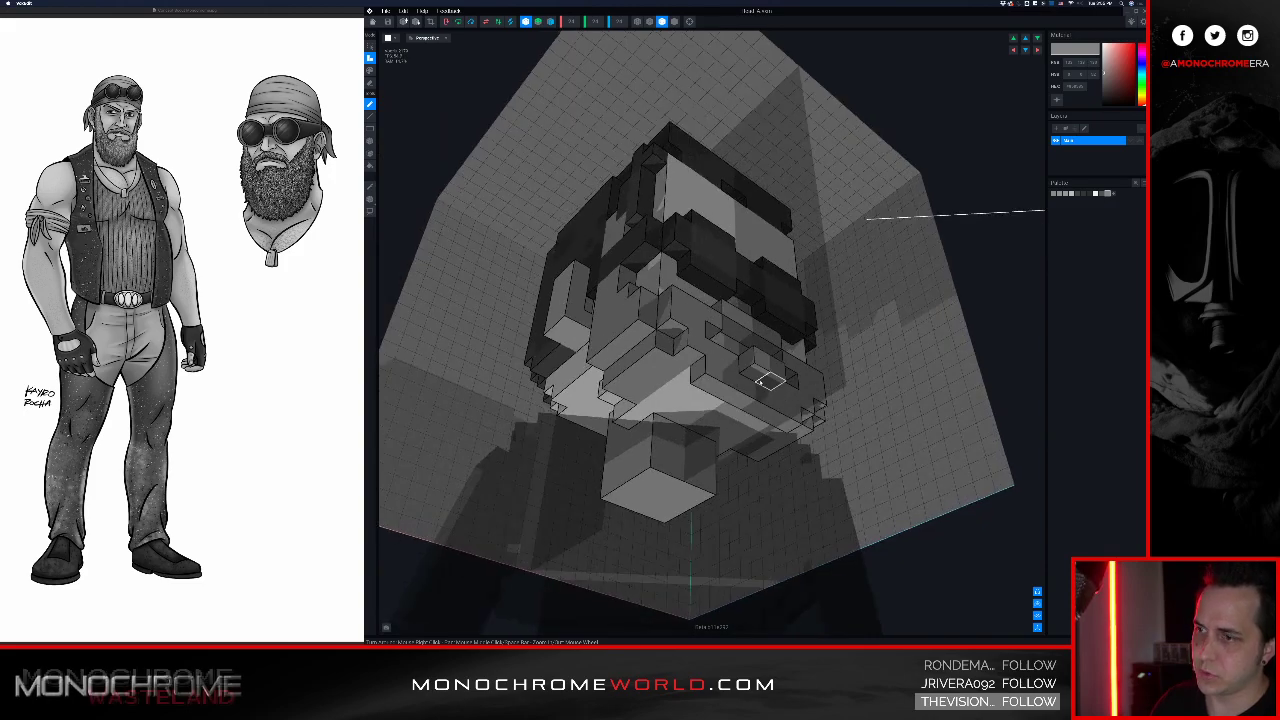
key("e")
right_click_drag(745, 370, 748, 362)
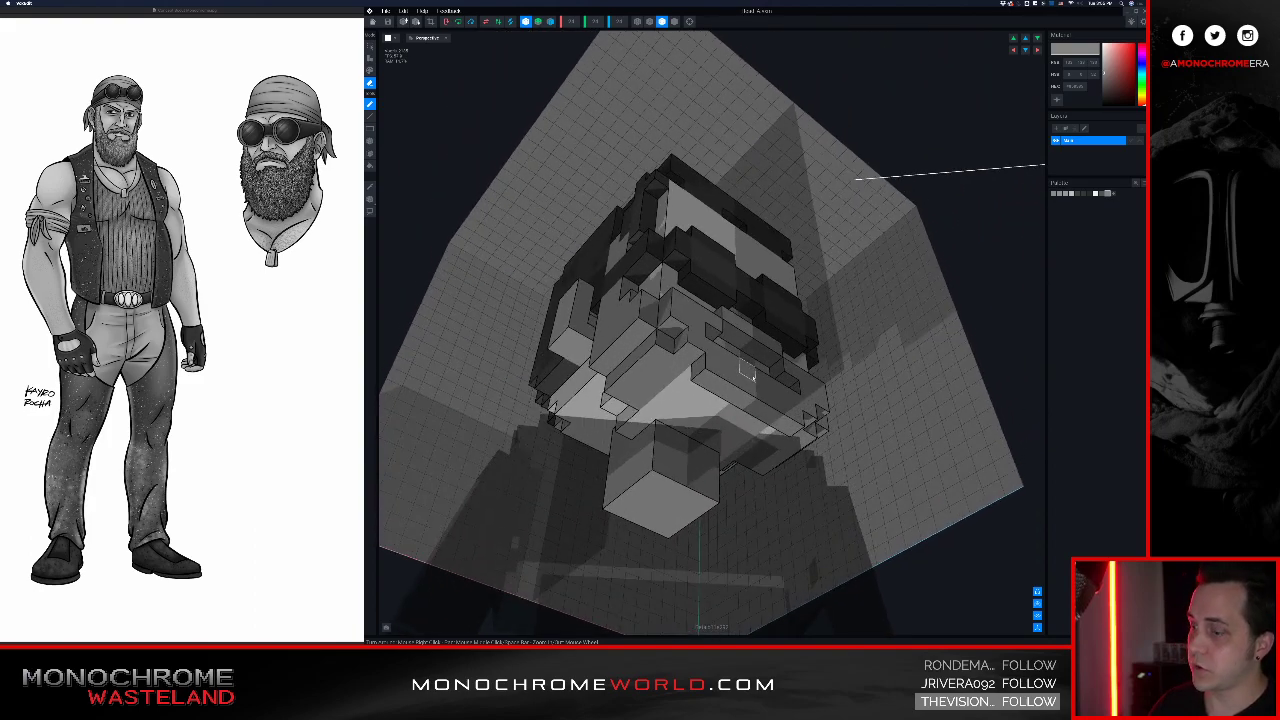
key("a")
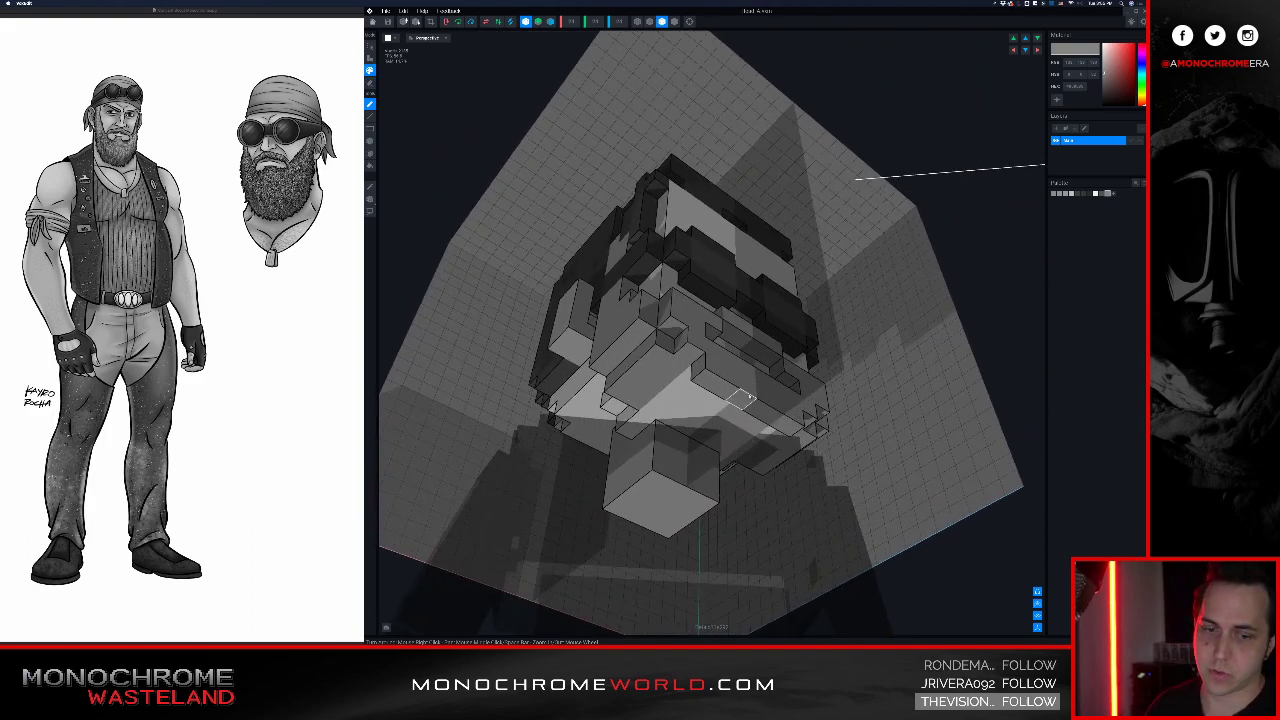
key("a")
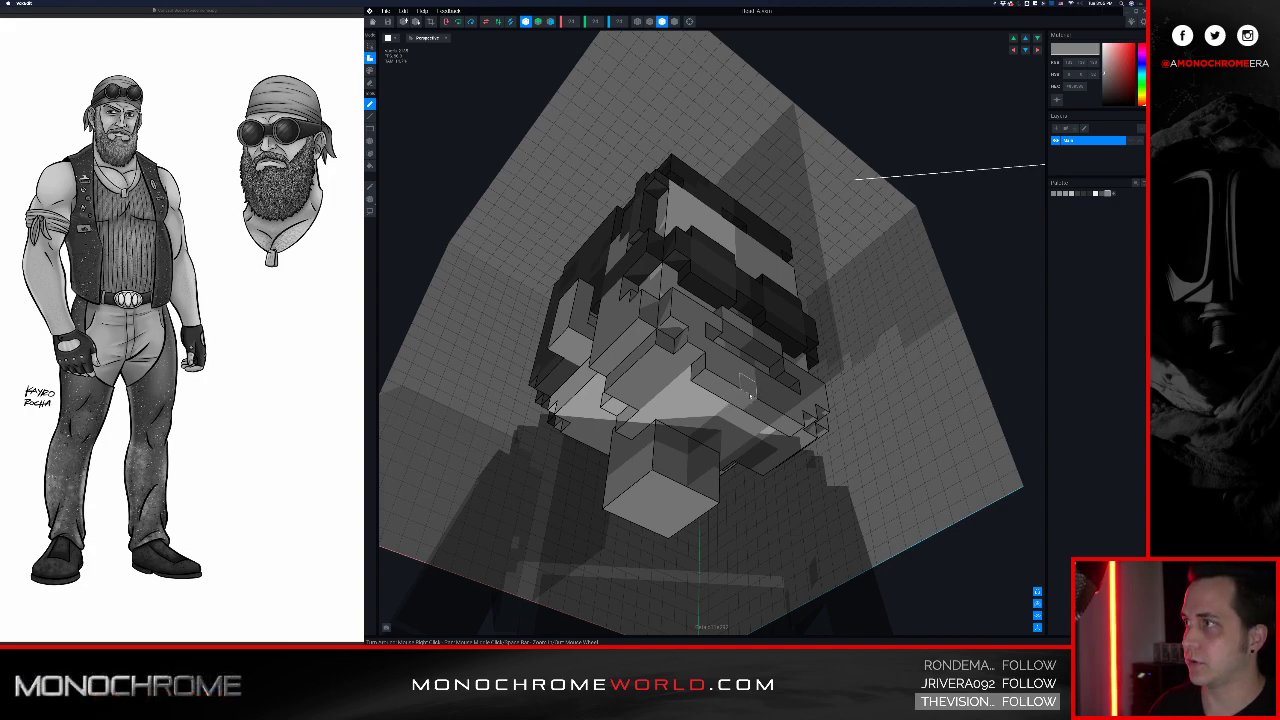
Step: Extend the beard downward from the chin with a front slab, fill in behind it, and step the lower corners into a taper
right_click_drag(742, 425, 655, 288)
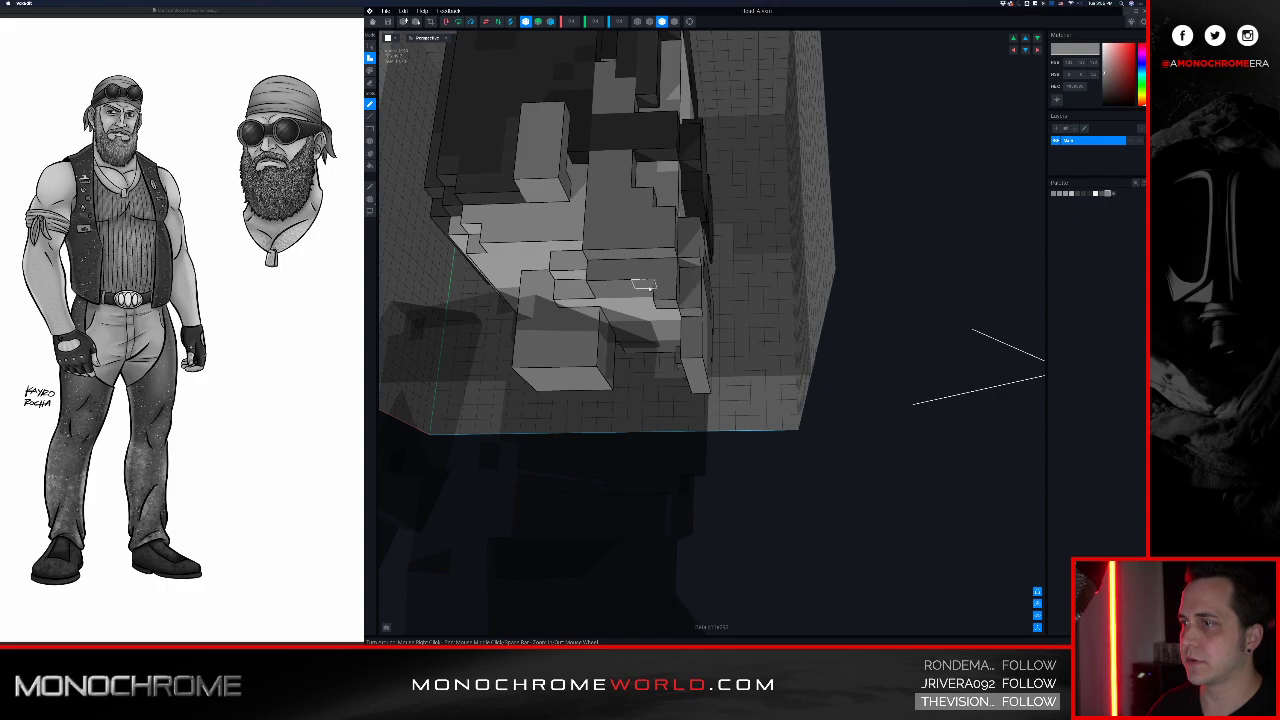
right_click_drag(608, 288, 689, 286)
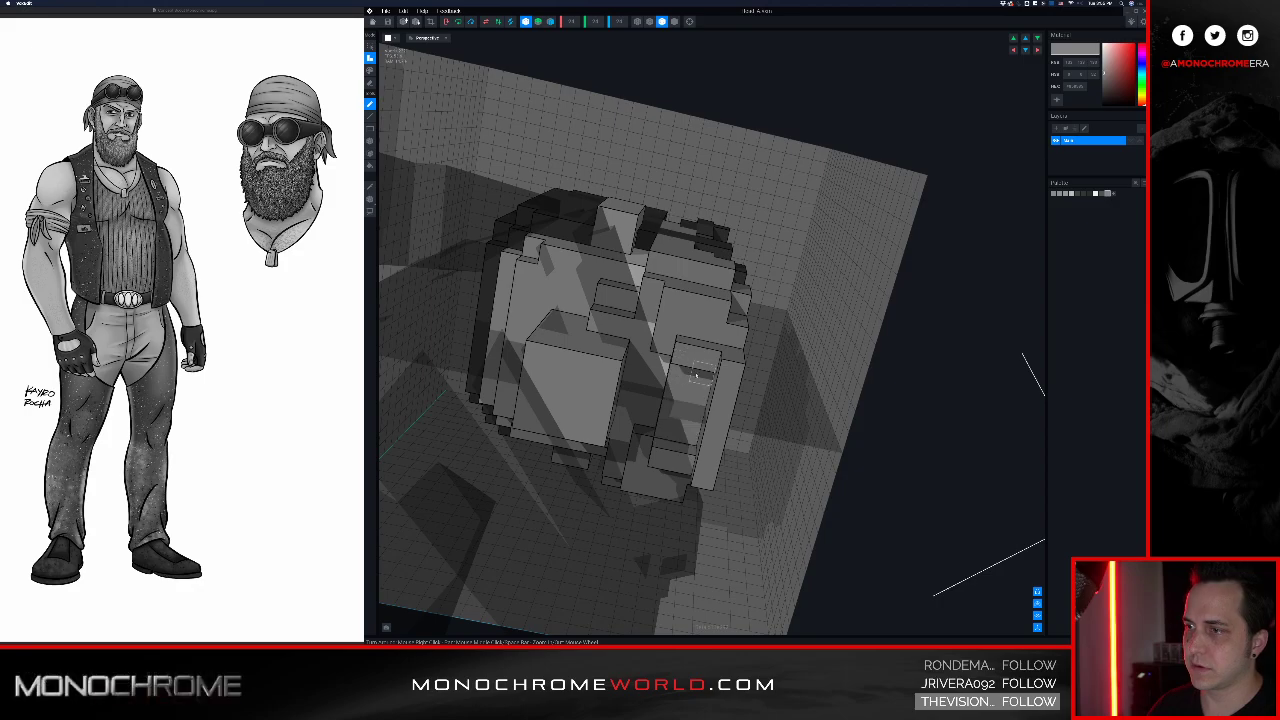
mouse_move(686, 379)
right_mouse_down()
mouse_move(738, 384)
mouse_move(681, 366)
right_mouse_up()
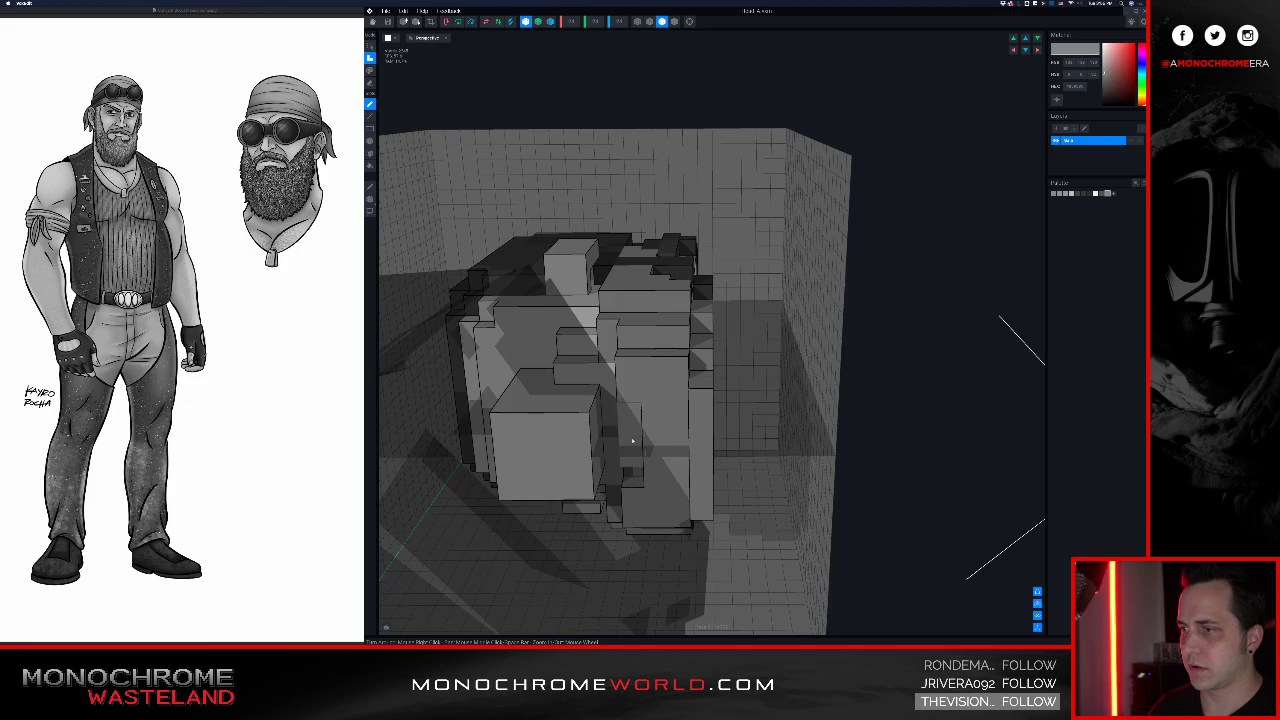
right_click_drag(645, 402, 682, 328)
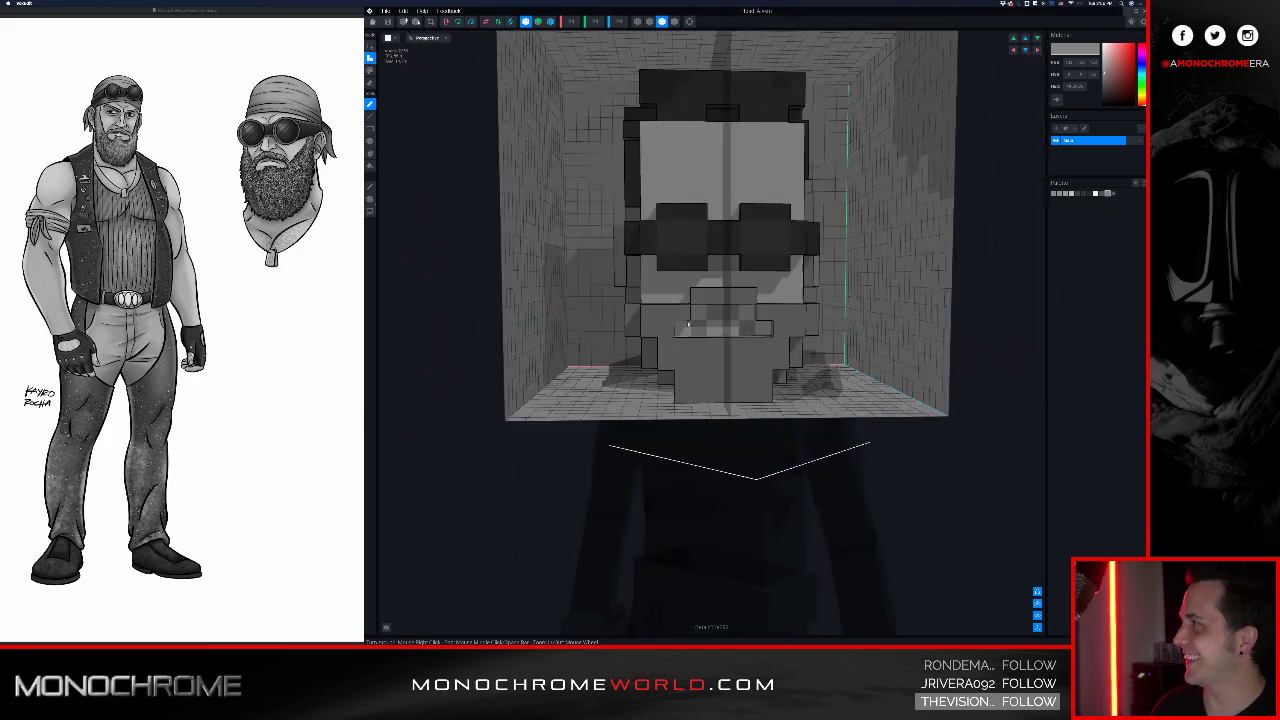
right_click_drag(713, 264, 772, 242)
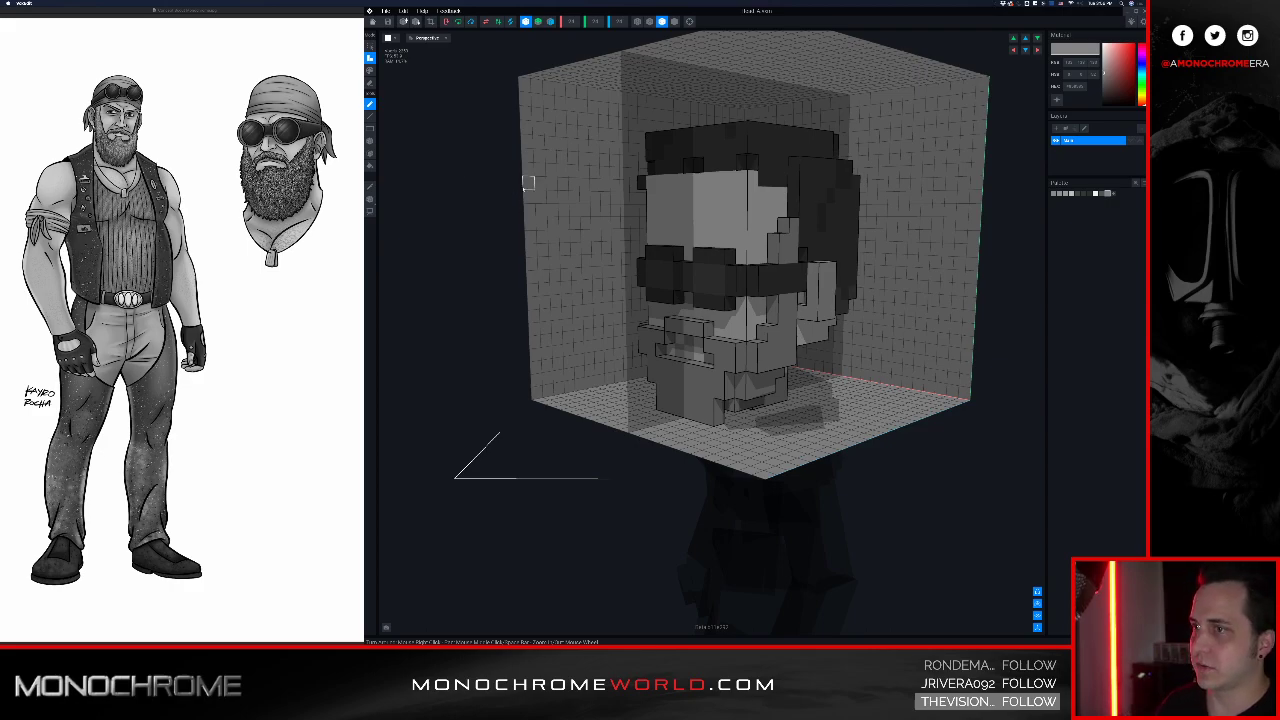
right_click_drag(563, 184, 489, 134)
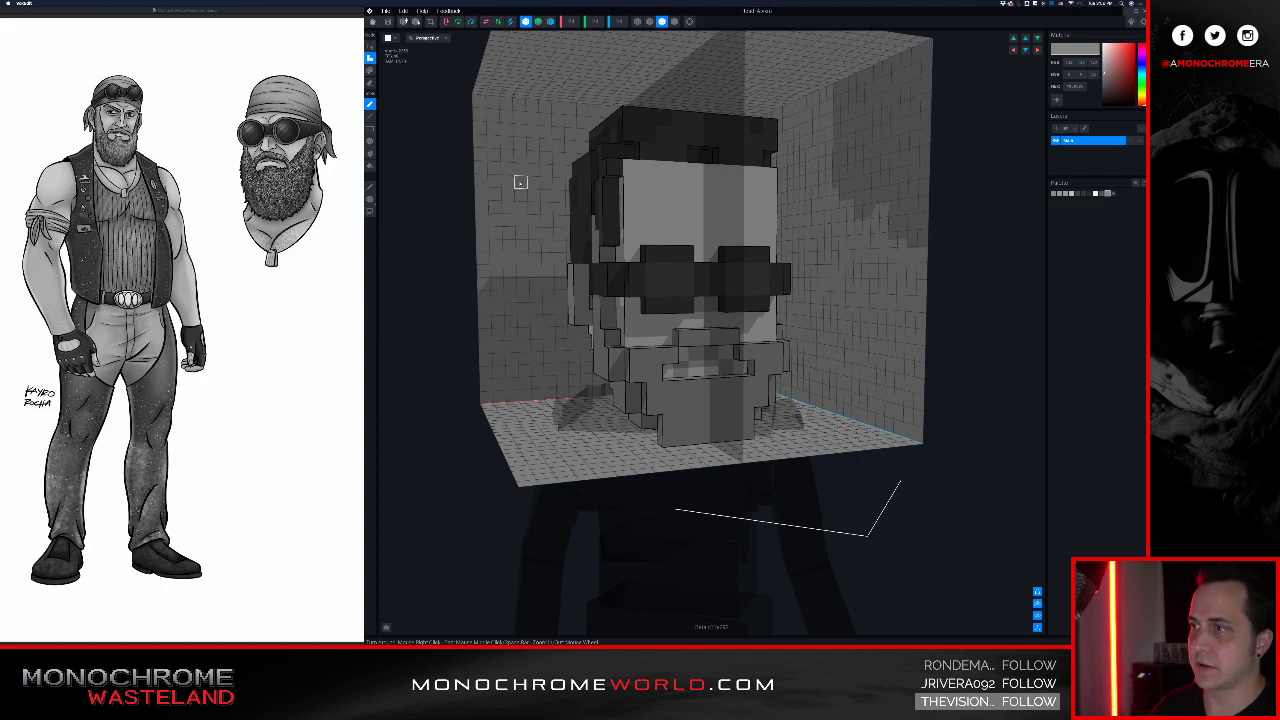
right_click_drag(520, 182, 522, 178)
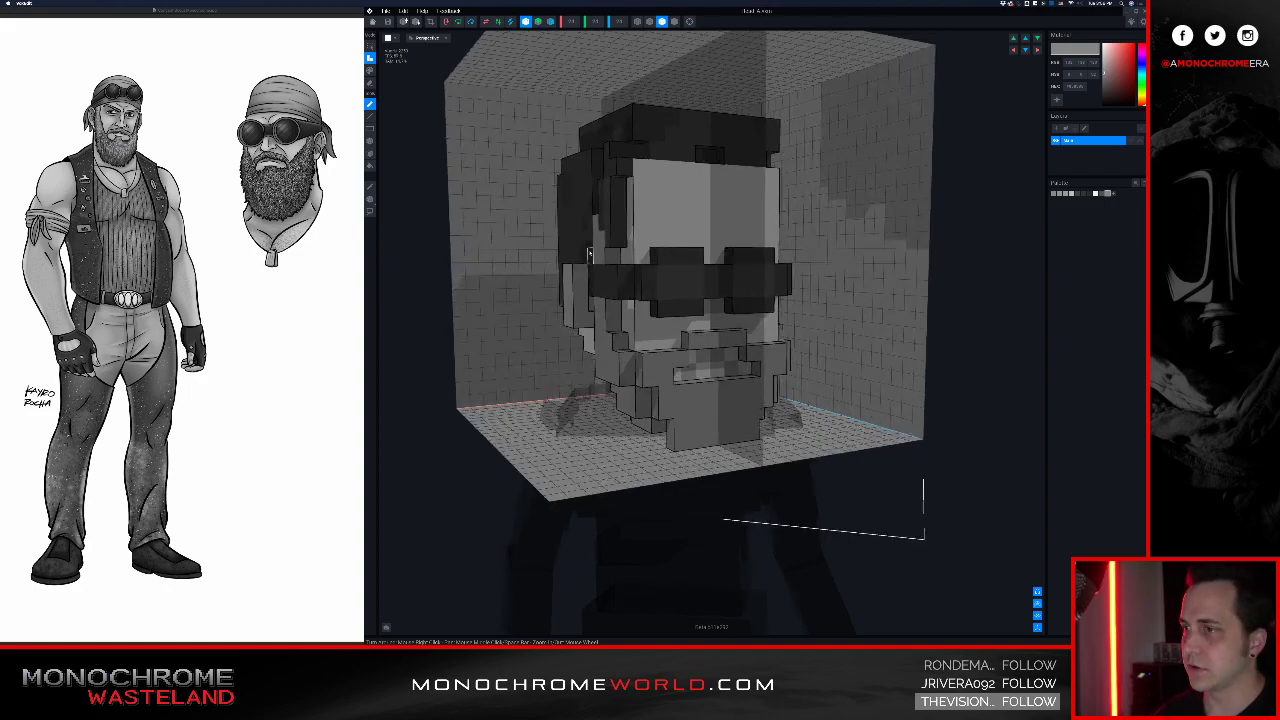
right_click_drag(590, 255, 584, 248)
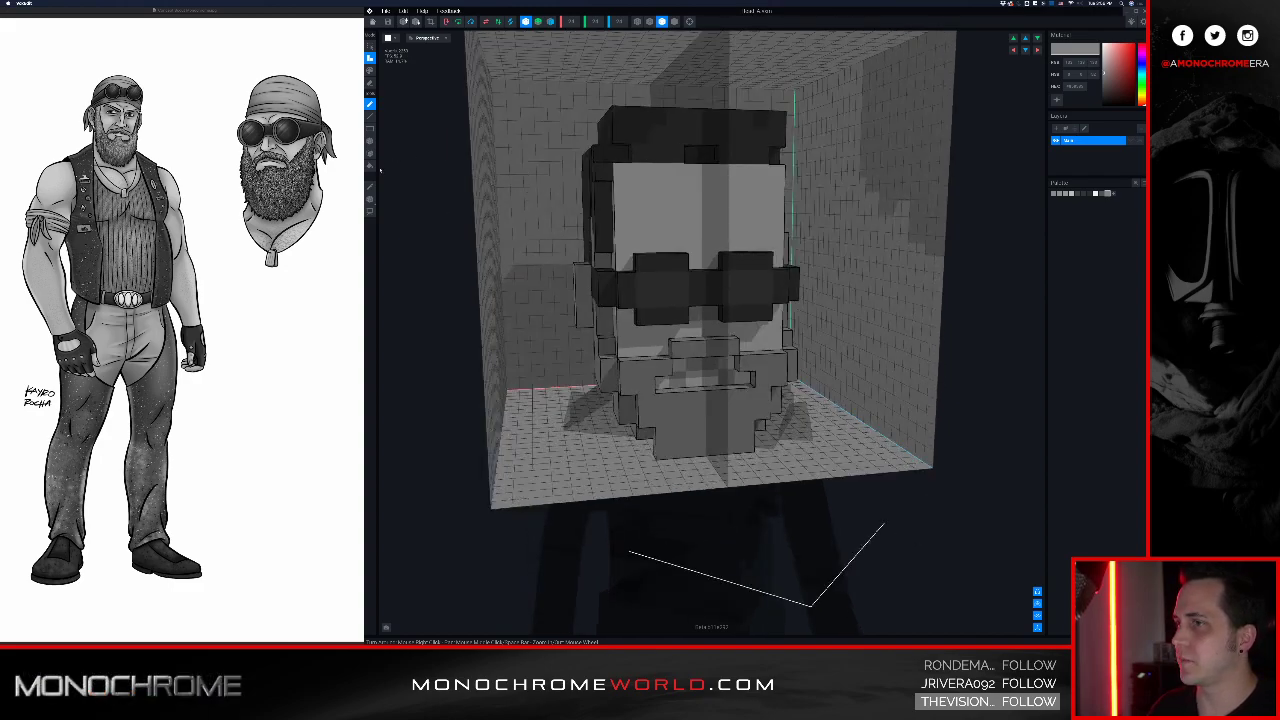
Step: Choose the near-white palette colour and attach a one-voxel-high bandana row across the forehead above the goggles
left_click(370, 186)
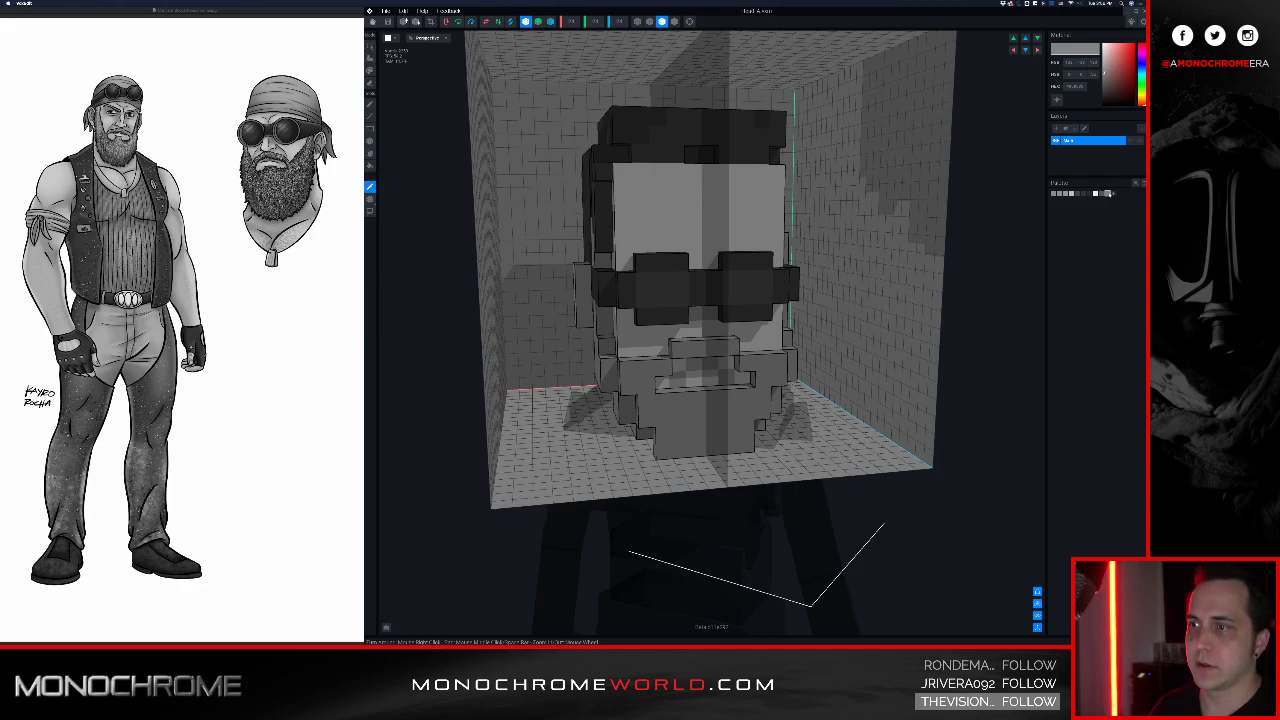
left_click(1096, 194)
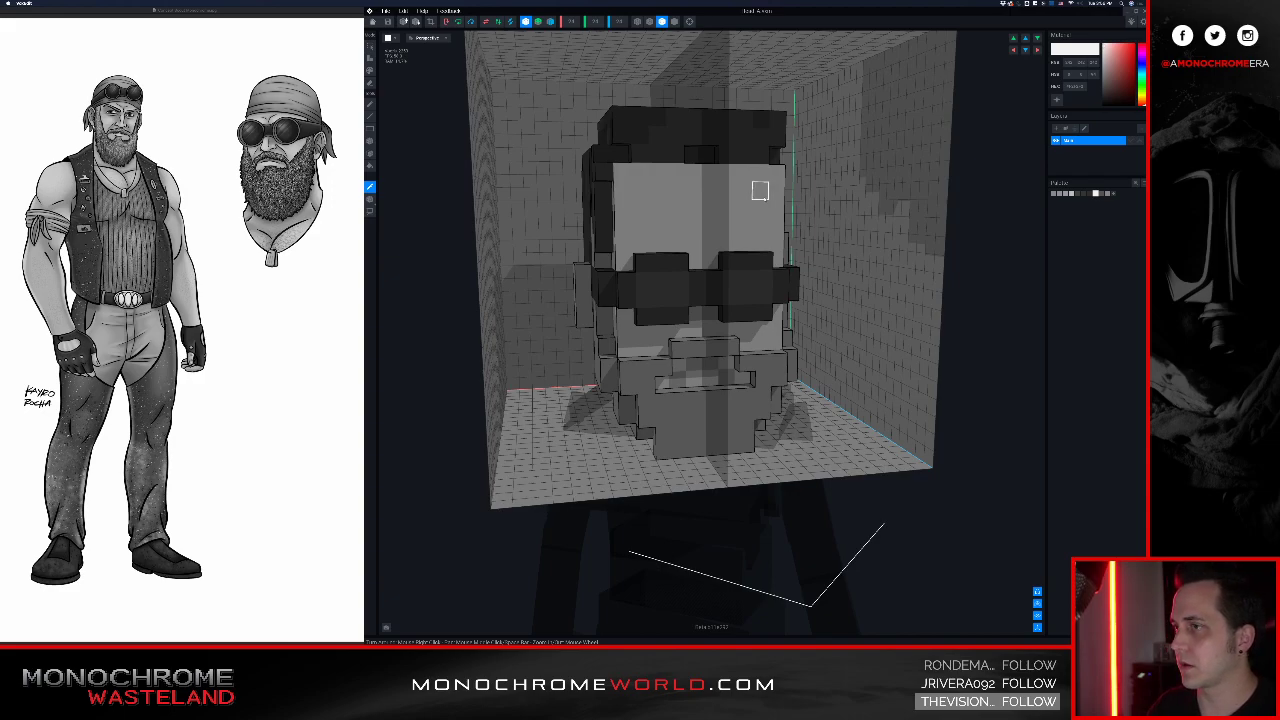
right_click_drag(710, 202, 720, 201)
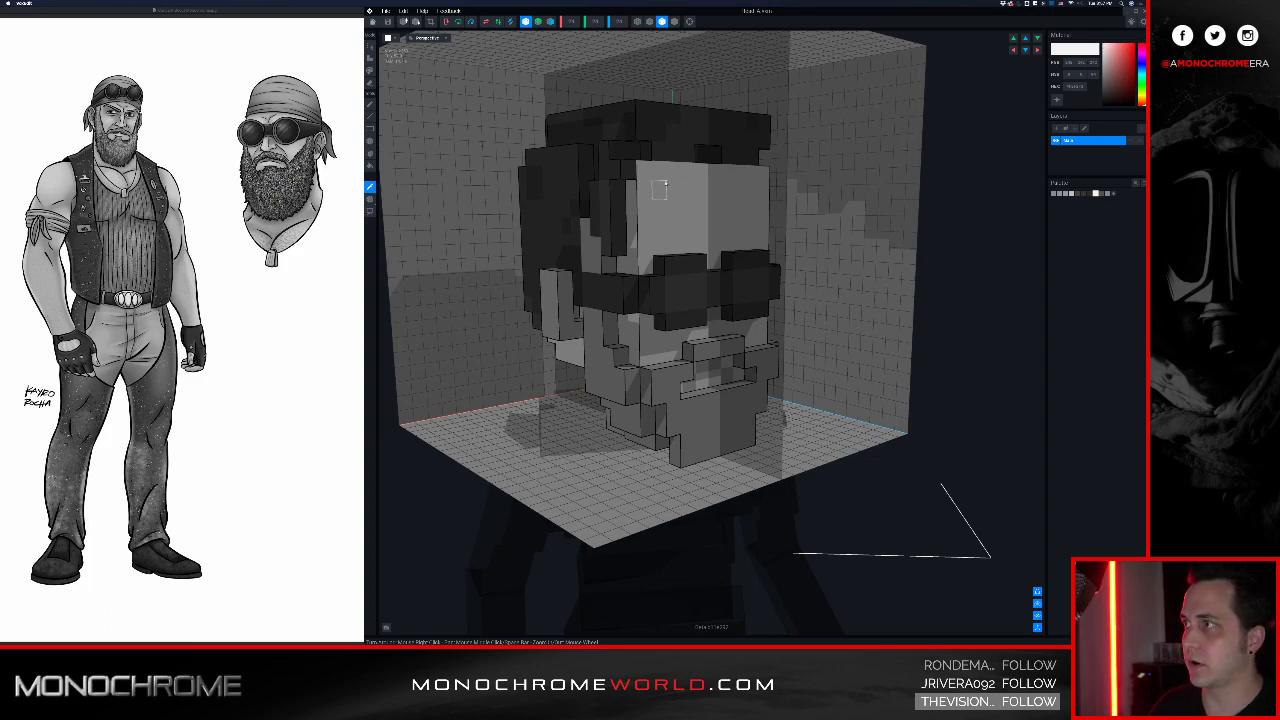
left_click(370, 59)
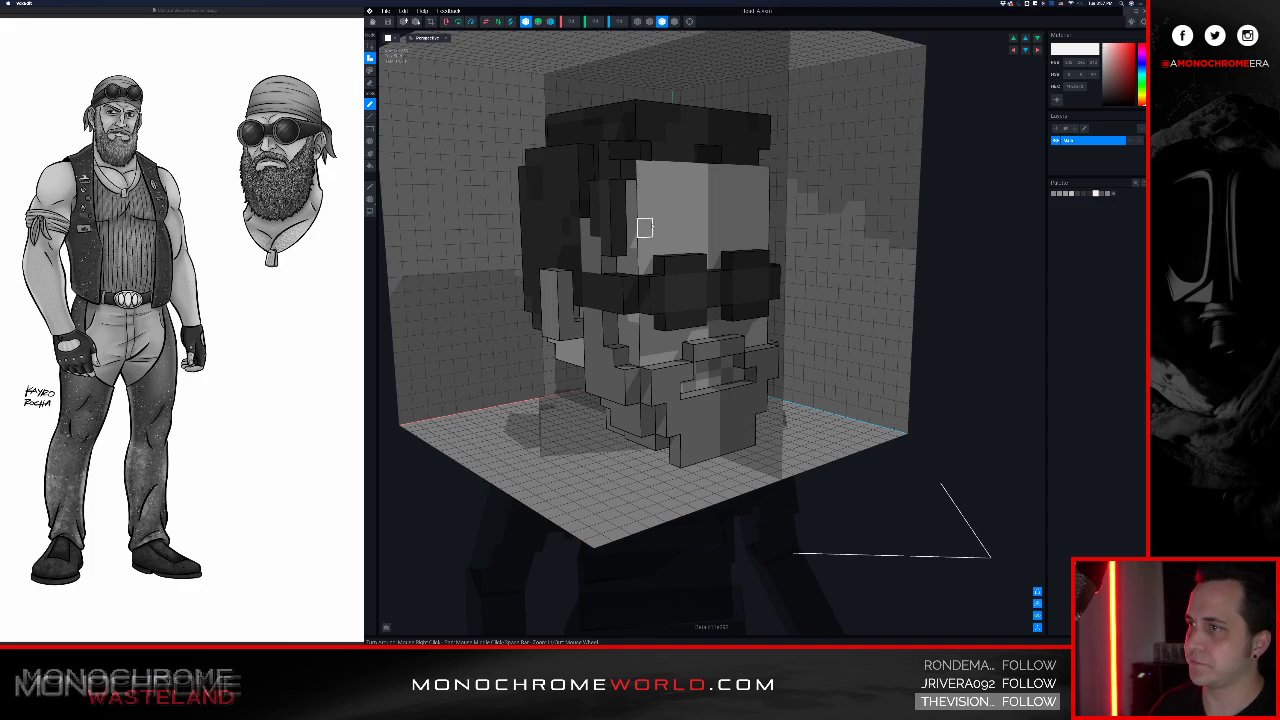
right_click_drag(650, 226, 649, 225)
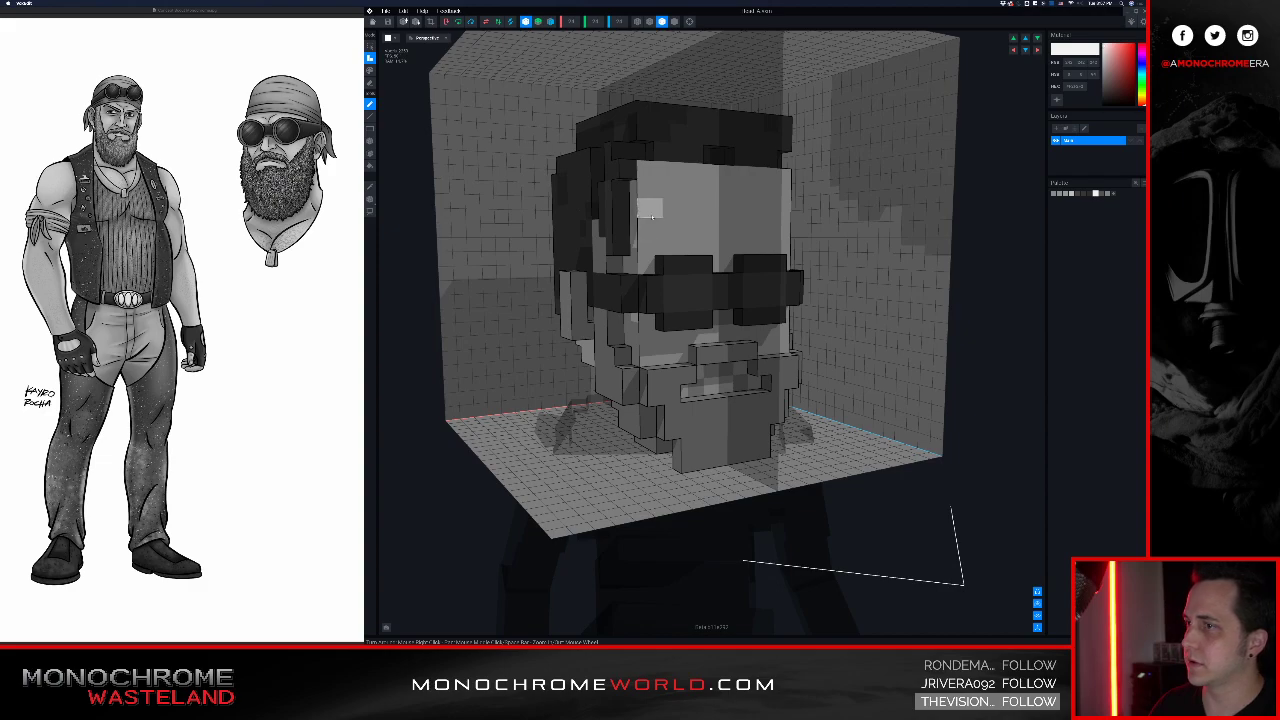
right_click_drag(672, 212, 699, 209)
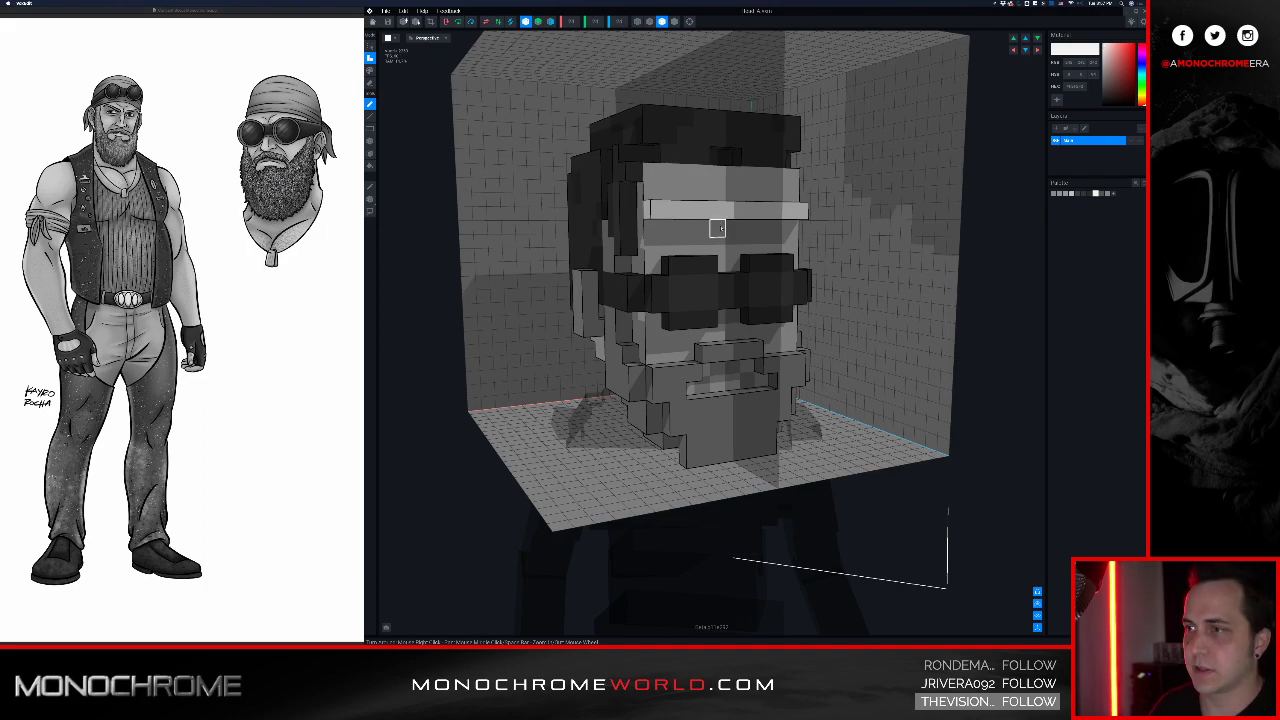
Step: Wrap the near-white bandana row around the forehead's corner and along the side of the head to the hair block
right_click_drag(640, 209, 664, 252)
left_click(641, 210)
left_click(761, 216)
left_click(779, 216)
left_click(797, 216)
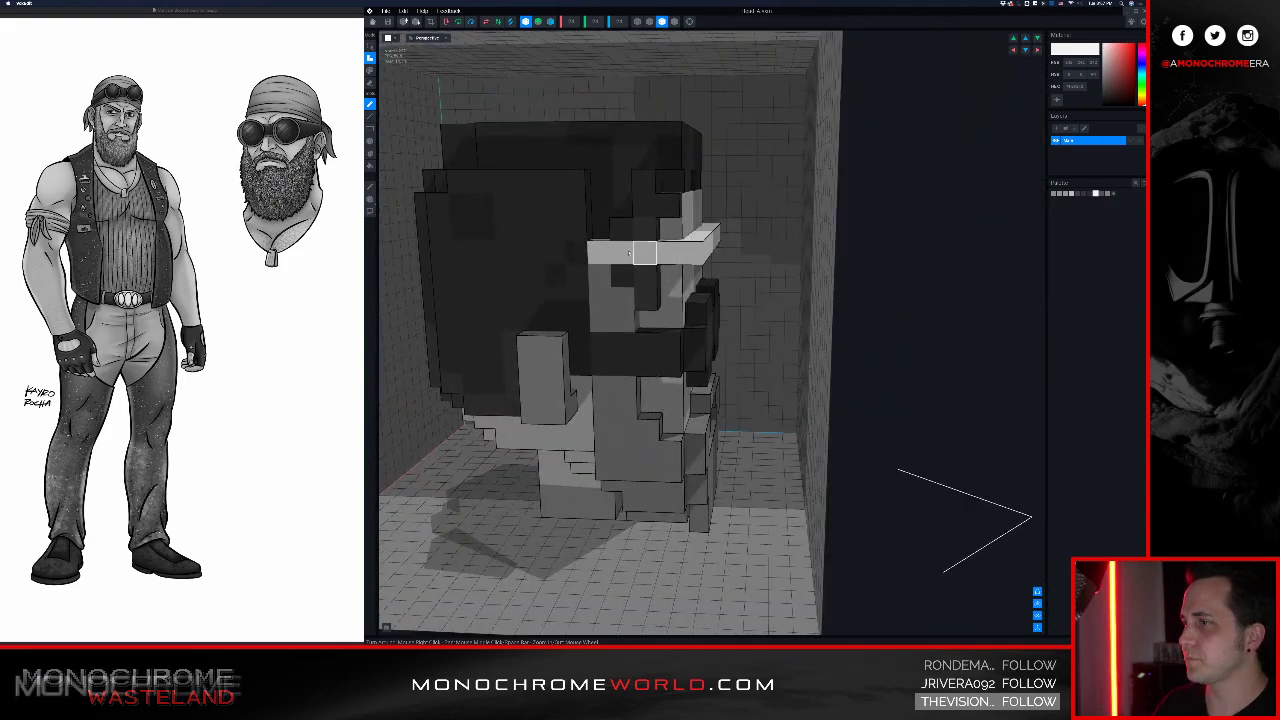
Step: Continue the near-white bandana row along the side of the hair block and around the back of the head
left_click_drag(575, 251, 440, 251)
right_click_drag(479, 246, 726, 240)
scroll(737, 251, "up", 5)
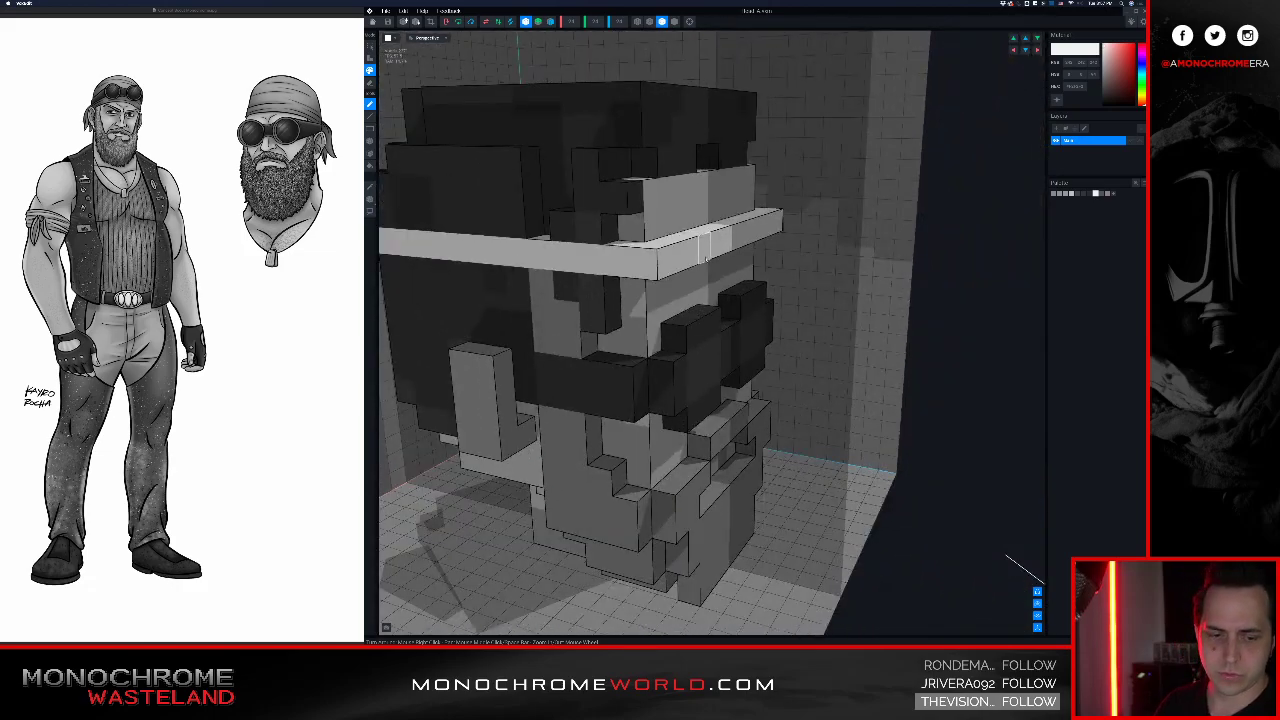
scroll(700, 258, "up", 2)
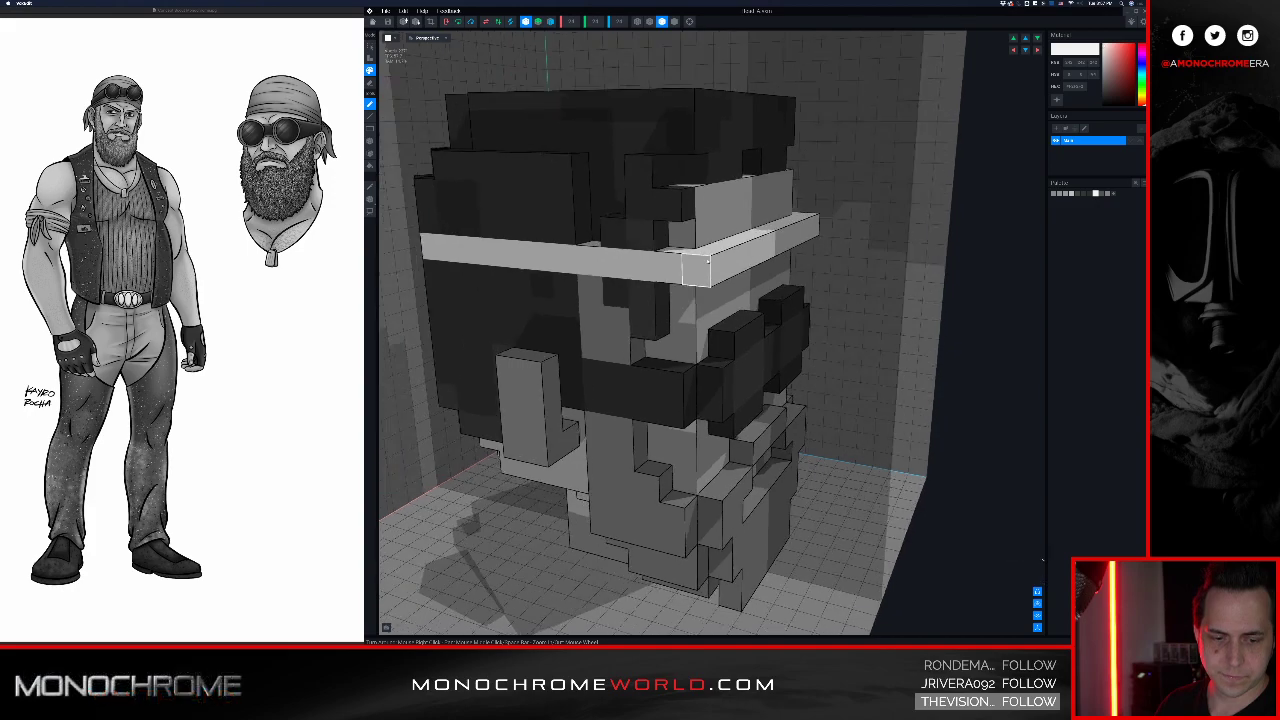
right_click_drag(704, 260, 730, 260)
middle_click_drag(620, 261, 690, 260)
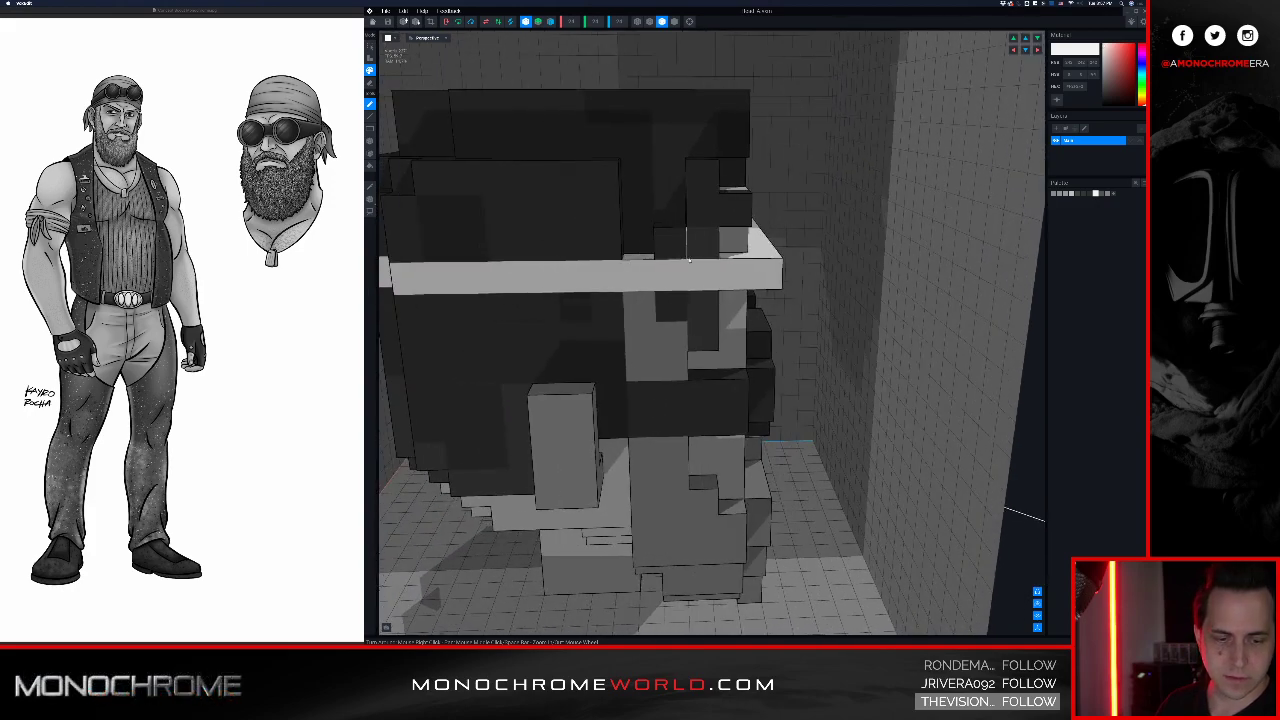
right_click_drag(671, 260, 651, 260)
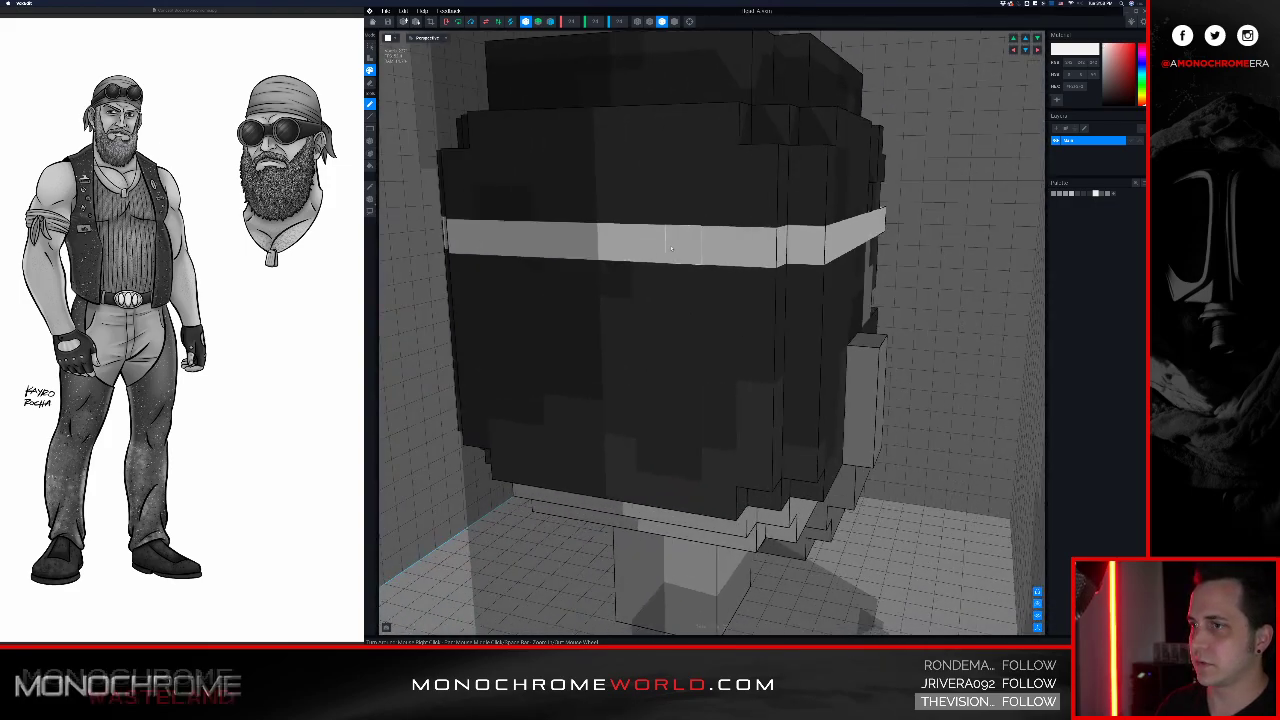
Step: Fill the side of the head between the bandana row and the goggle strap with near-white, painting the hair and attaching voxels over the temple
scroll(646, 251, "up", 5)
right_click_drag(713, 235, 728, 240)
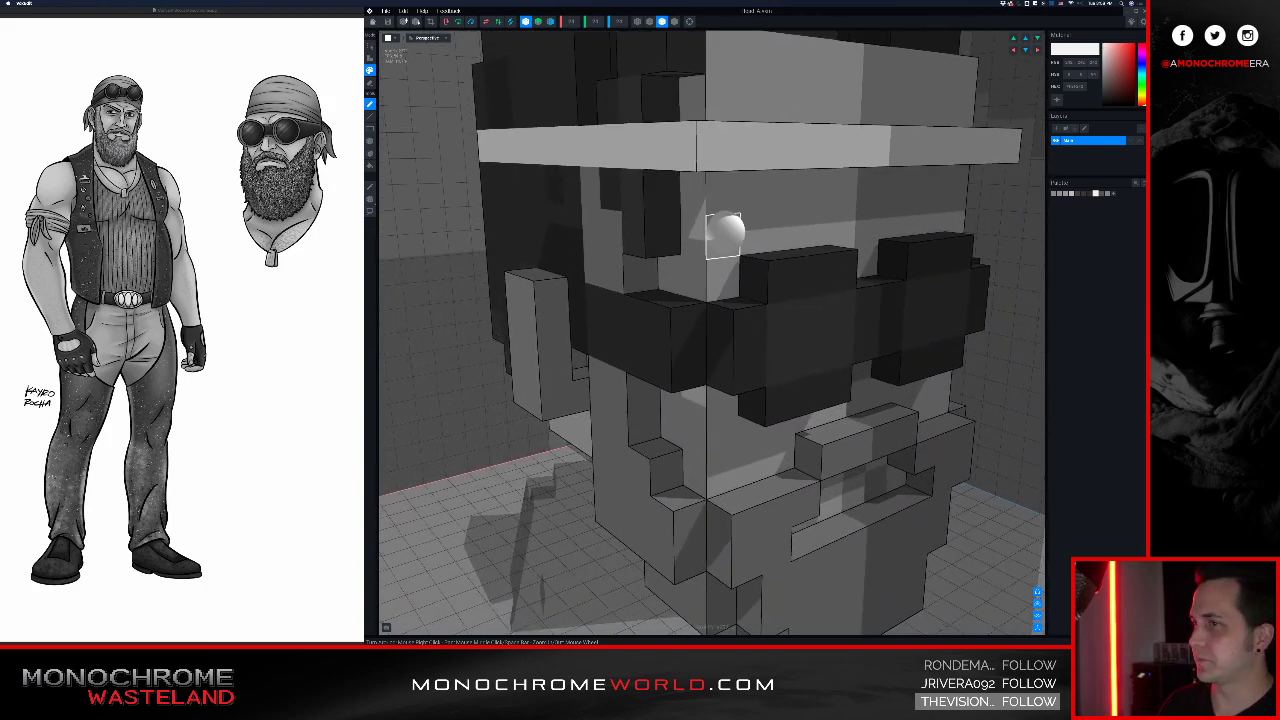
right_click_drag(728, 238, 690, 236)
middle_click_drag(750, 246, 702, 228)
scroll(702, 228, "down", 6)
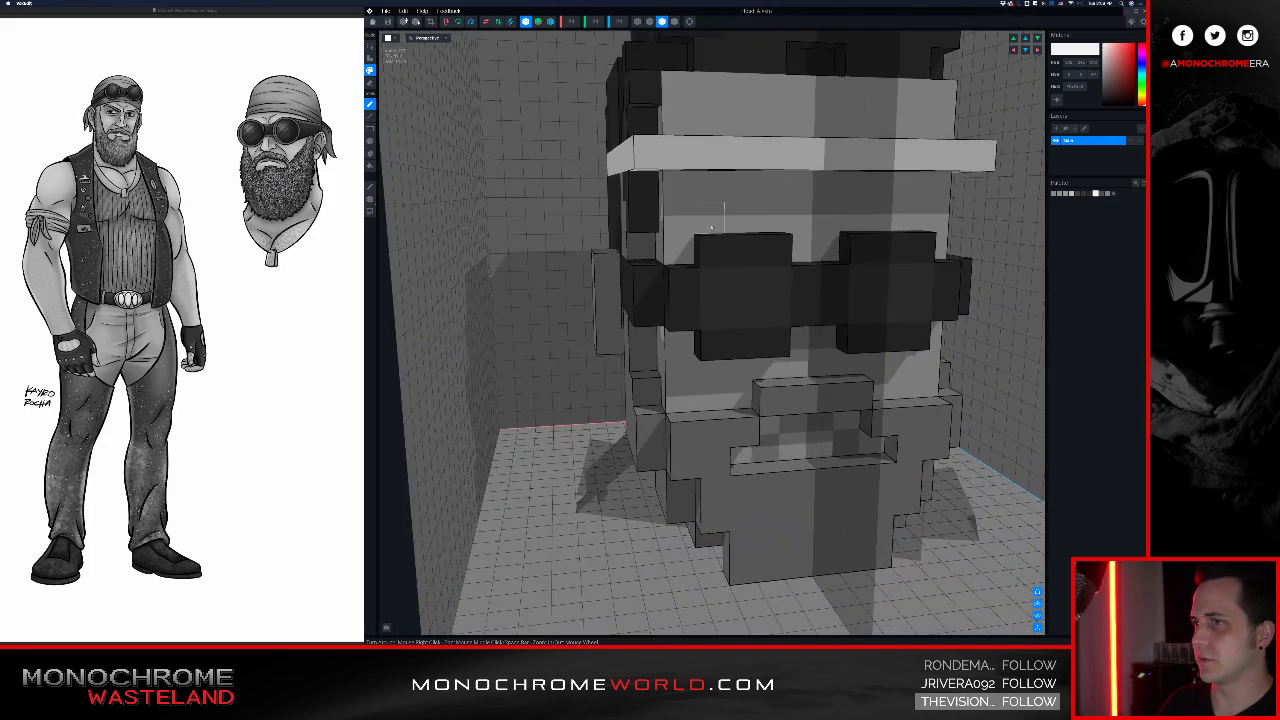
right_click_drag(756, 216, 676, 220)
middle_click_drag(748, 217, 664, 232)
right_click_drag(757, 228, 661, 220)
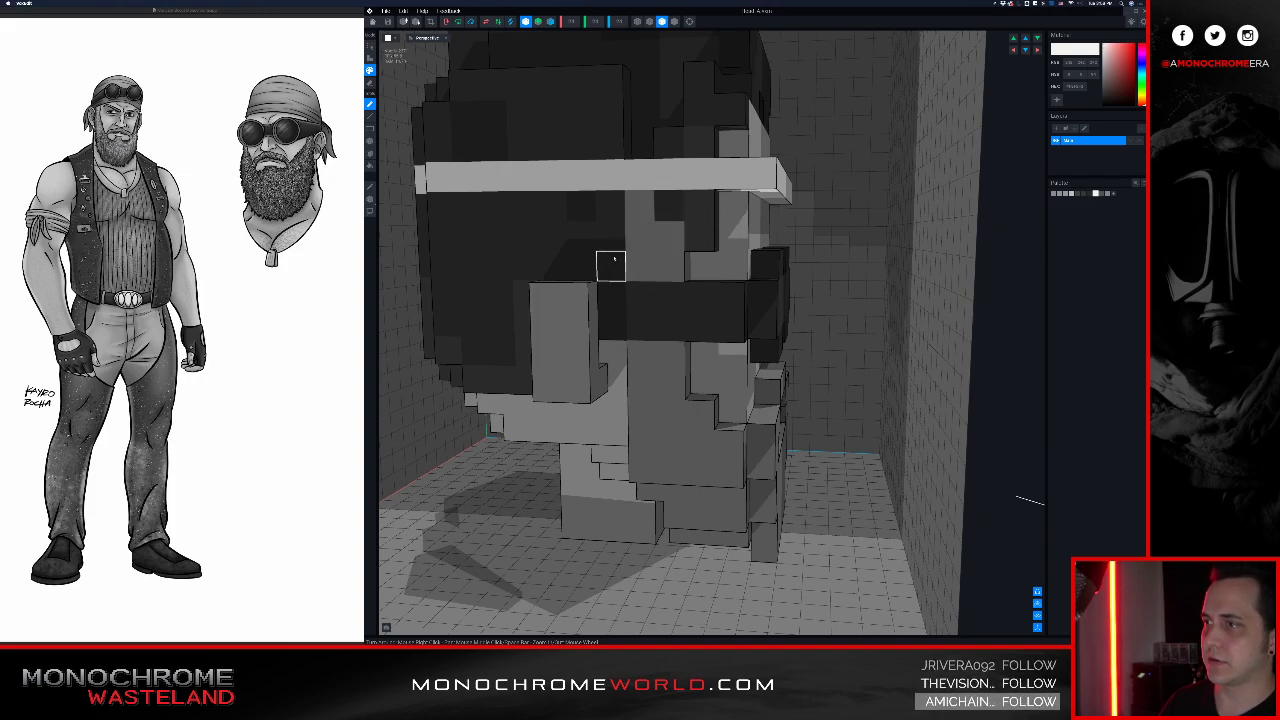
left_click(614, 259)
left_click(633, 247)
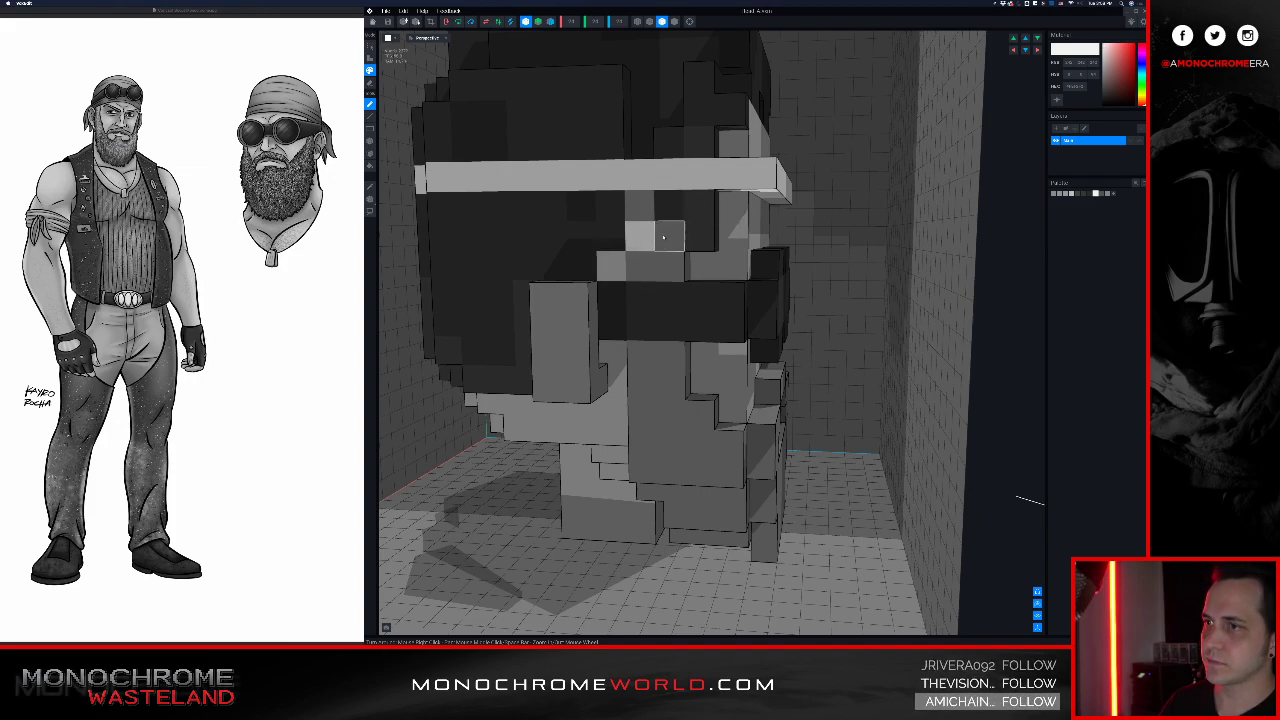
key("a")
left_click(724, 211)
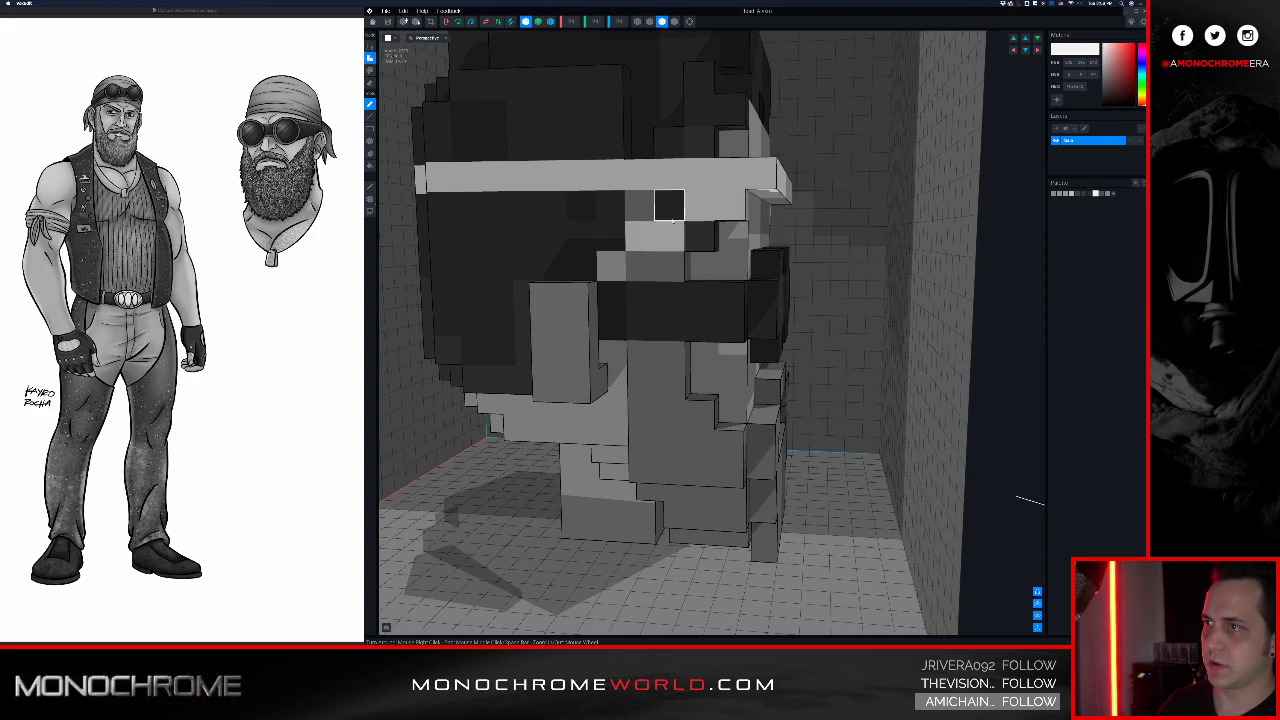
mouse_move(655, 218)
left_mouse_down()
mouse_move(636, 236)
mouse_move(561, 247)
mouse_move(574, 266)
mouse_move(523, 266)
left_mouse_up()
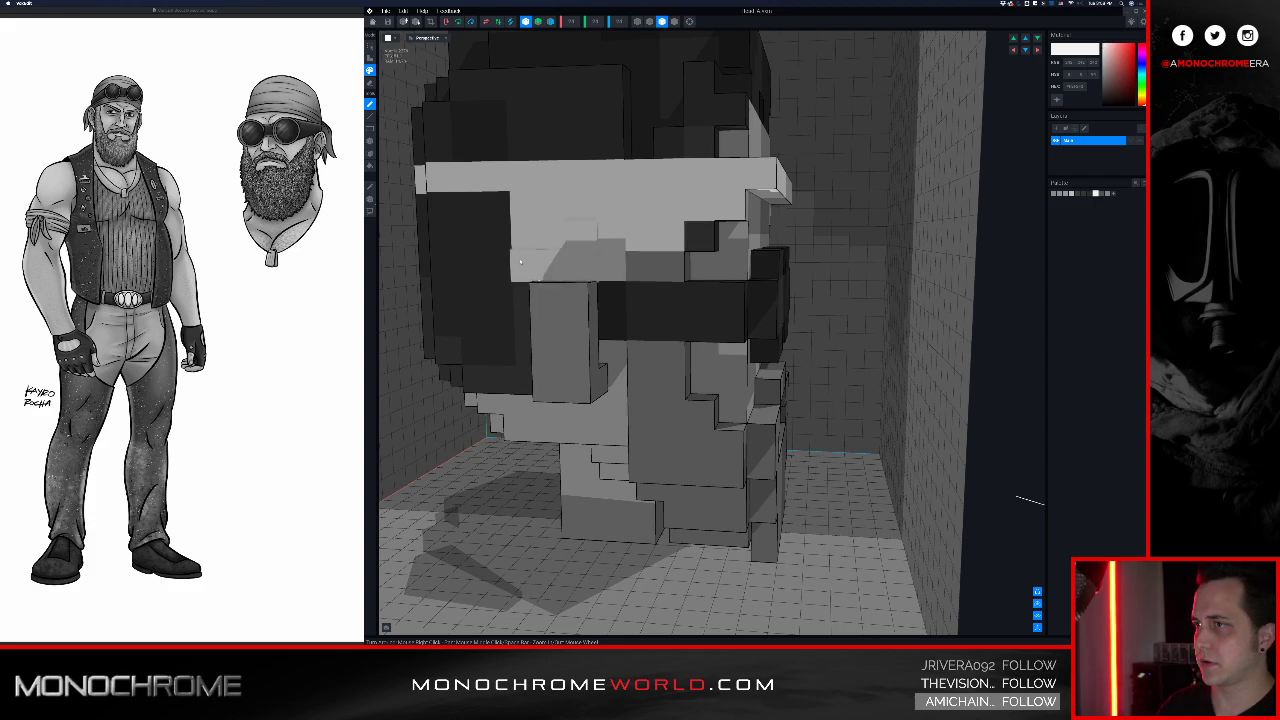
Step: Paint the hair behind the ear near-white below the bandana row, back to the rear corner of the head
right_click_drag(612, 212, 686, 198)
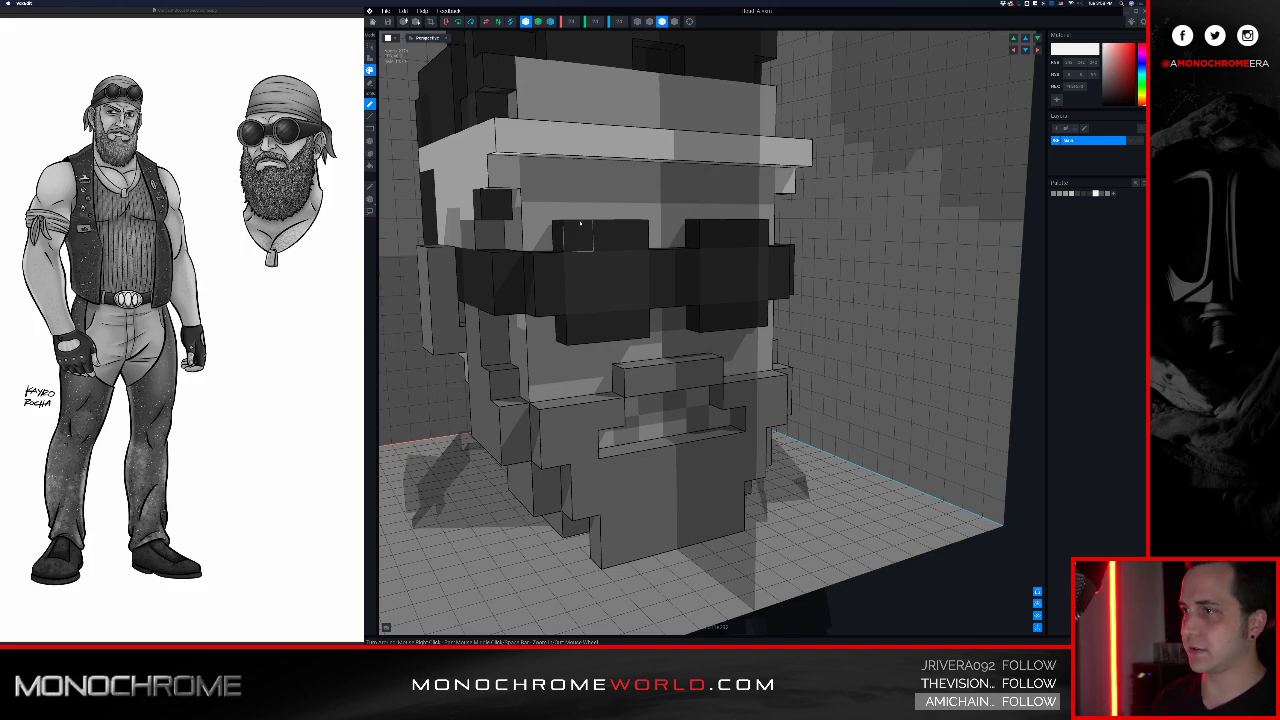
right_click_drag(598, 200, 723, 218)
right_click_drag(629, 198, 615, 197)
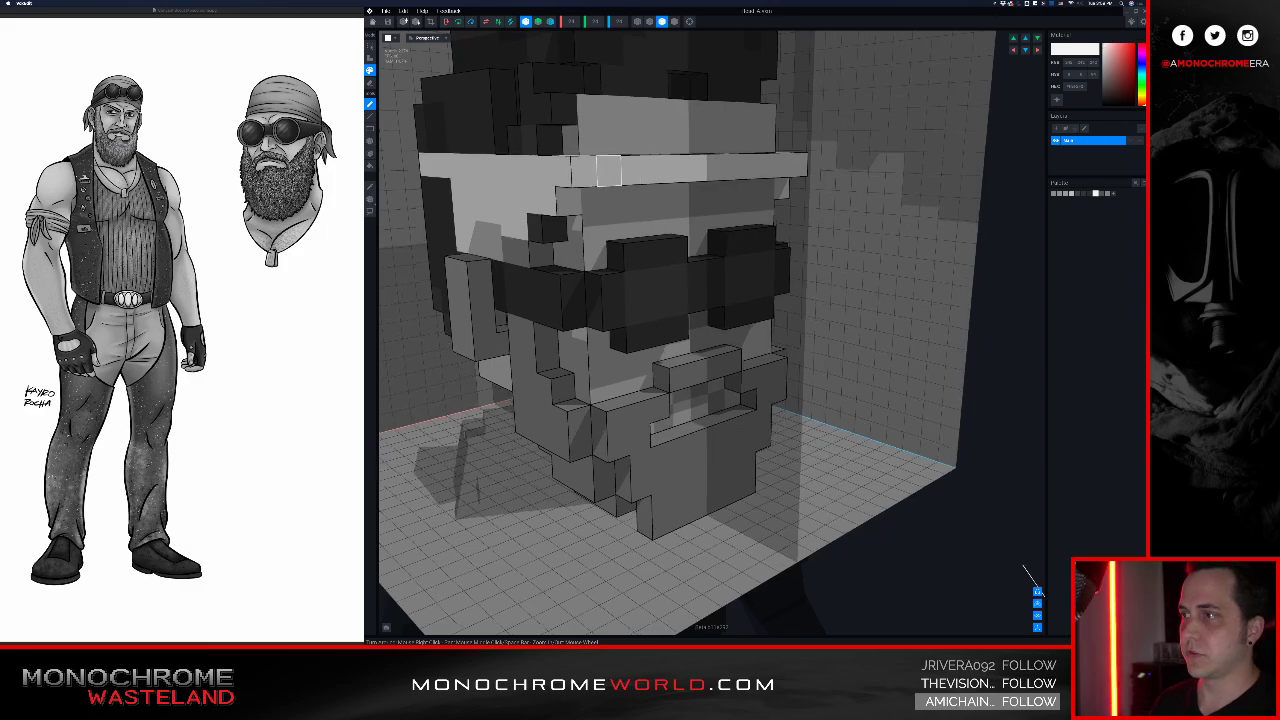
middle_click_drag(597, 164, 595, 185)
mouse_move(595, 185)
right_mouse_down()
mouse_move(614, 166)
mouse_move(591, 177)
mouse_move(605, 199)
right_mouse_up()
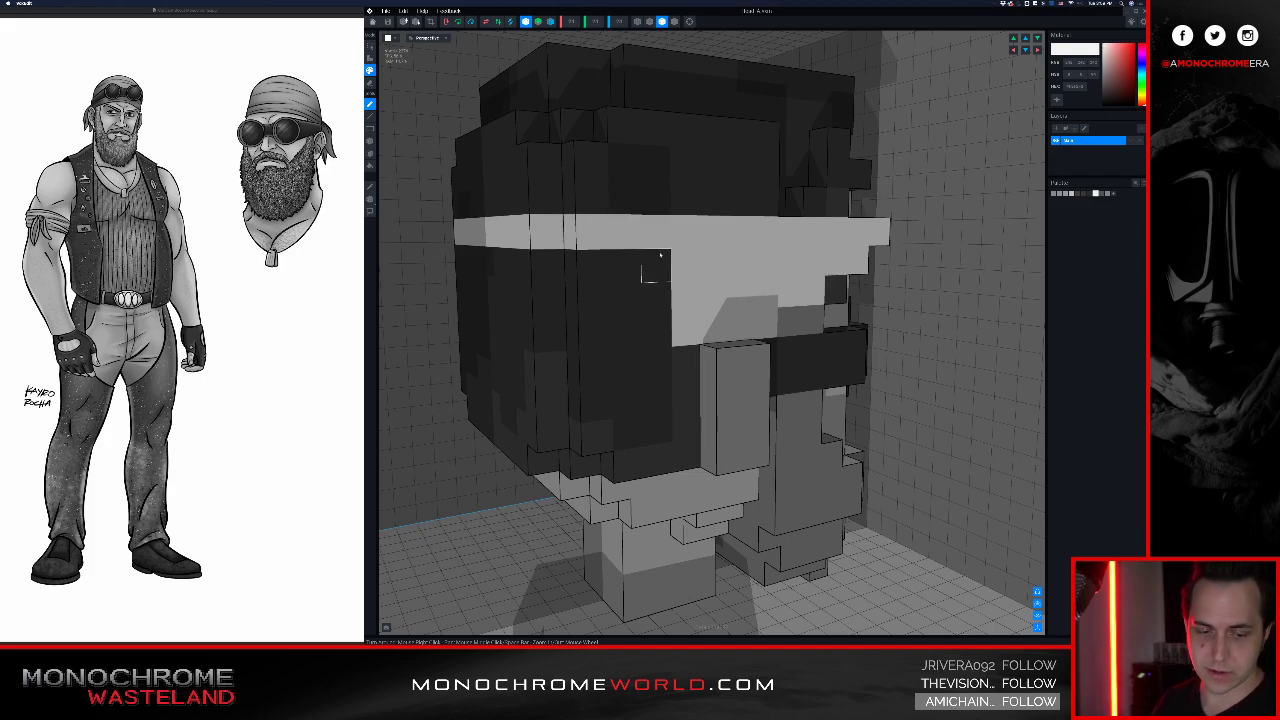
mouse_move(631, 234)
left_mouse_down()
mouse_move(626, 264)
mouse_move(655, 268)
mouse_move(652, 300)
mouse_move(627, 318)
mouse_move(580, 295)
mouse_move(590, 342)
left_mouse_up()
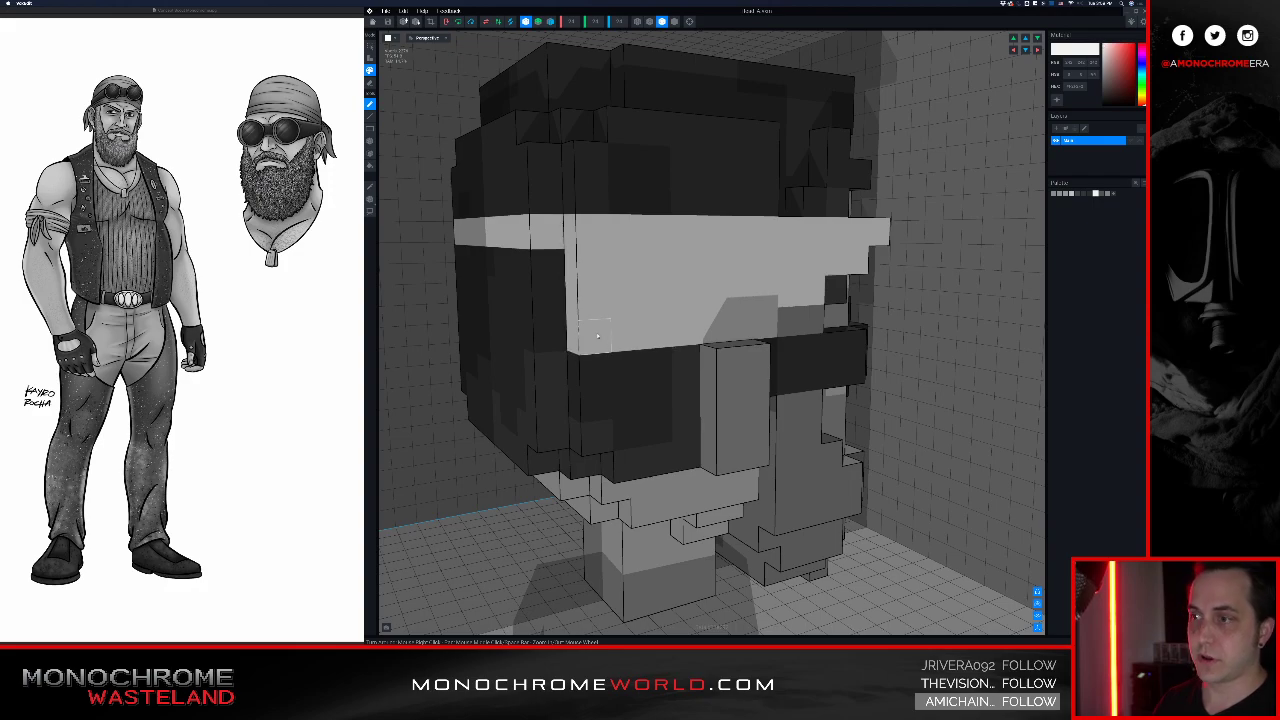
Step: Attach near-white voxel rows above the first bandana row to cover the upper forehead and its side
right_click_drag(627, 337, 680, 308)
scroll(612, 330, "down", 3)
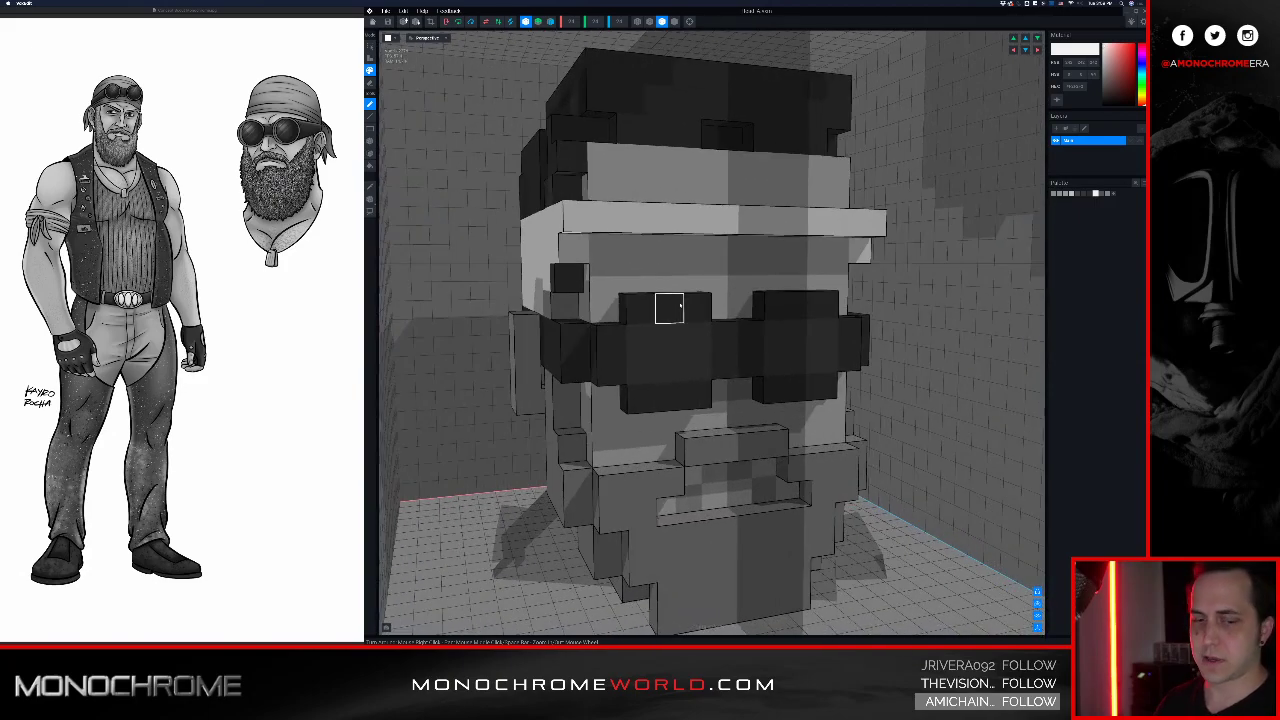
right_click_drag(677, 303, 652, 262)
scroll(617, 281, "down", 8)
middle_click_drag(668, 268, 655, 262)
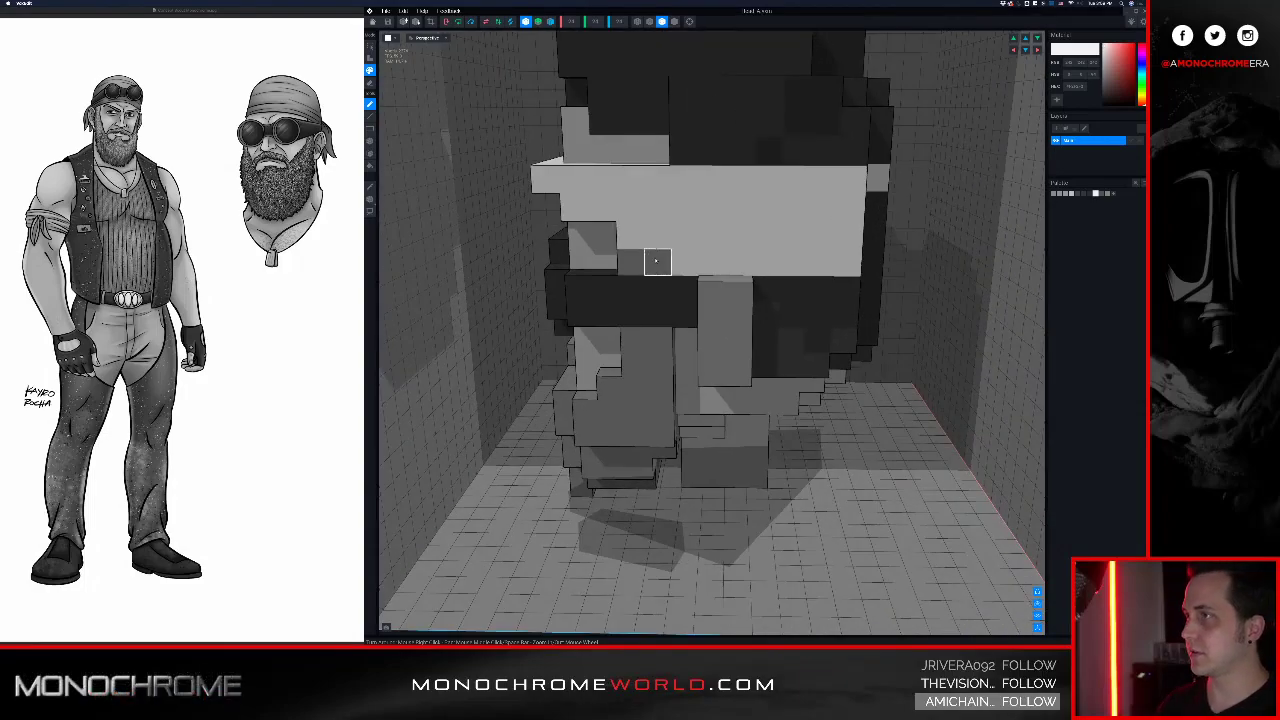
key("b")
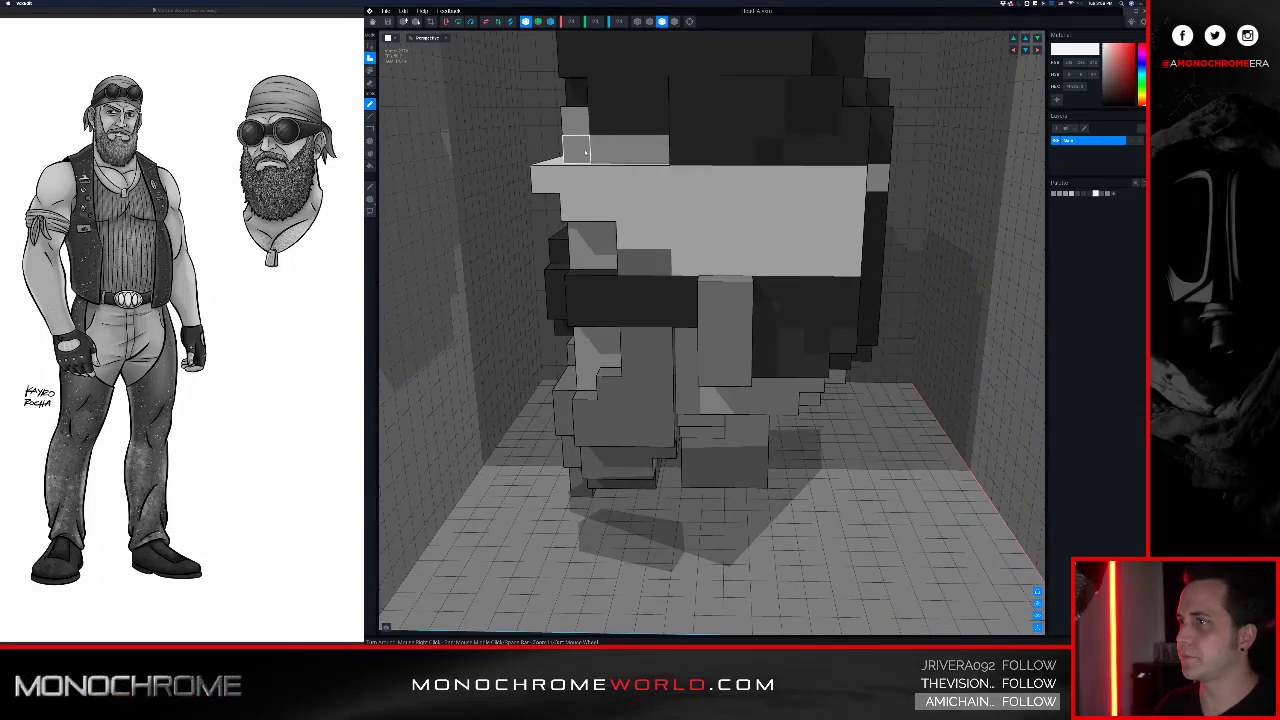
mouse_move(614, 145)
right_mouse_down()
mouse_move(566, 152)
mouse_move(594, 140)
right_mouse_up()
left_click(552, 147)
key("e")
left_click(715, 230)
right_click_drag(671, 211, 676, 217)
key("p")
key("a")
left_click_drag(630, 229, 534, 229)
left_click_drag(686, 205, 509, 207)
Step: Paint the dark hair on the side of the head above the bandana row near-white back to the rear corner
right_click_drag(589, 194, 611, 214)
scroll(618, 211, "down", 3)
middle_click_drag(620, 209, 594, 228)
right_click_drag(592, 225, 610, 228)
key("p")
left_click(695, 217)
left_click(673, 218)
left_click(649, 219)
left_click(625, 245)
mouse_move(630, 242)
left_mouse_down()
mouse_move(500, 233)
mouse_move(473, 246)
mouse_move(471, 222)
left_mouse_up()
Step: Attach another near-white row on top of the bandana around the front corner and across the forehead
right_click_drag(600, 220, 500, 226)
right_click_drag(658, 233, 600, 220)
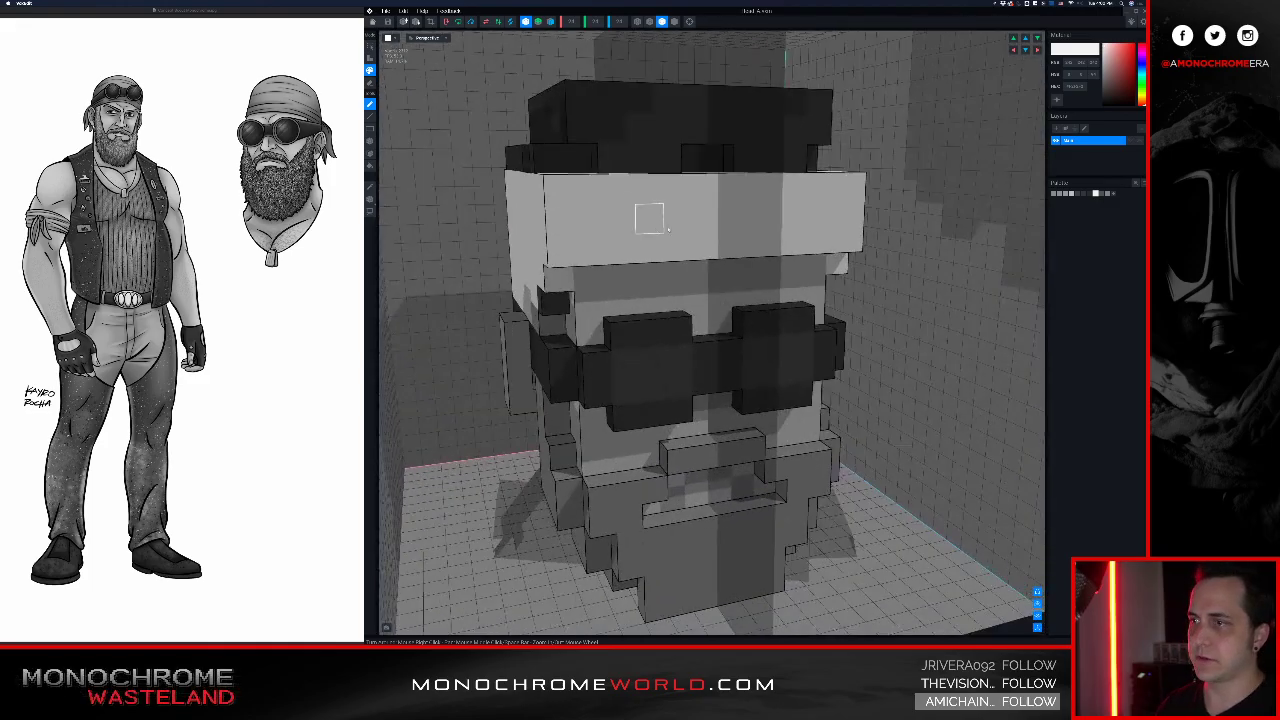
right_click_drag(703, 216, 735, 228)
middle_click_drag(735, 229, 706, 247)
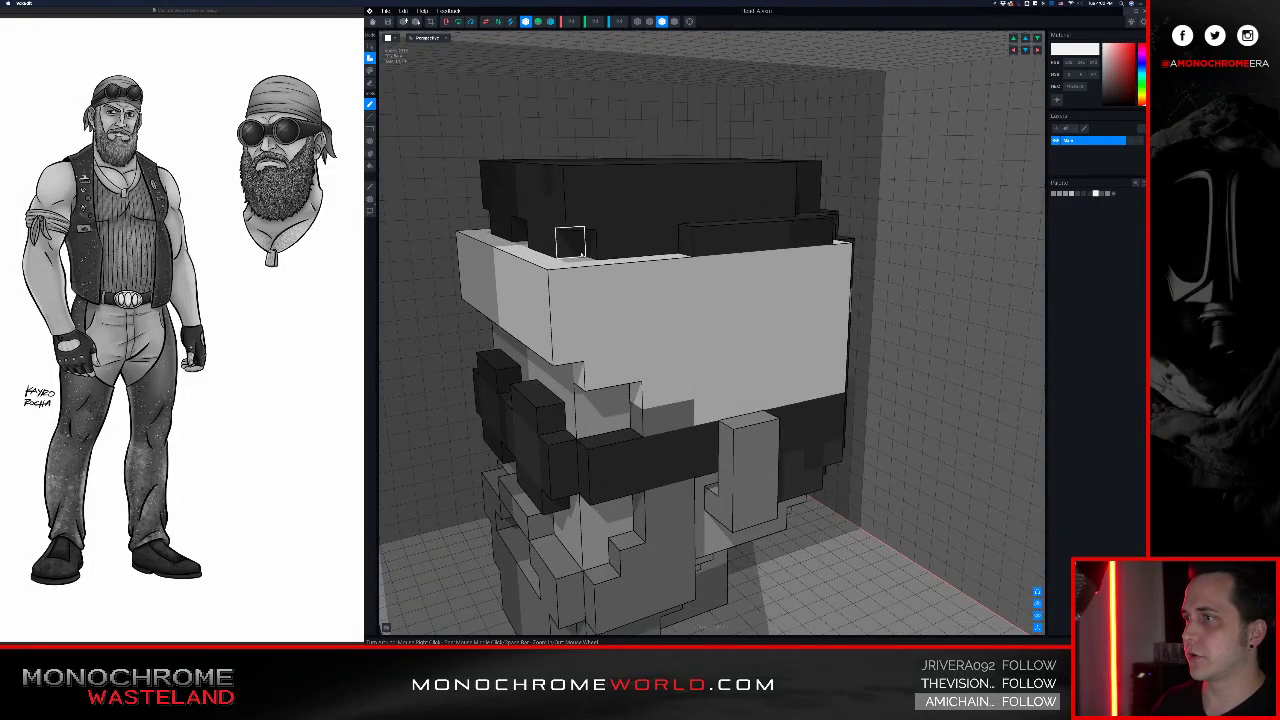
left_click_drag(583, 252, 671, 249)
left_click(561, 247)
left_click(558, 249)
mouse_move(537, 241)
right_mouse_down()
mouse_move(562, 248)
mouse_move(552, 241)
right_mouse_up()
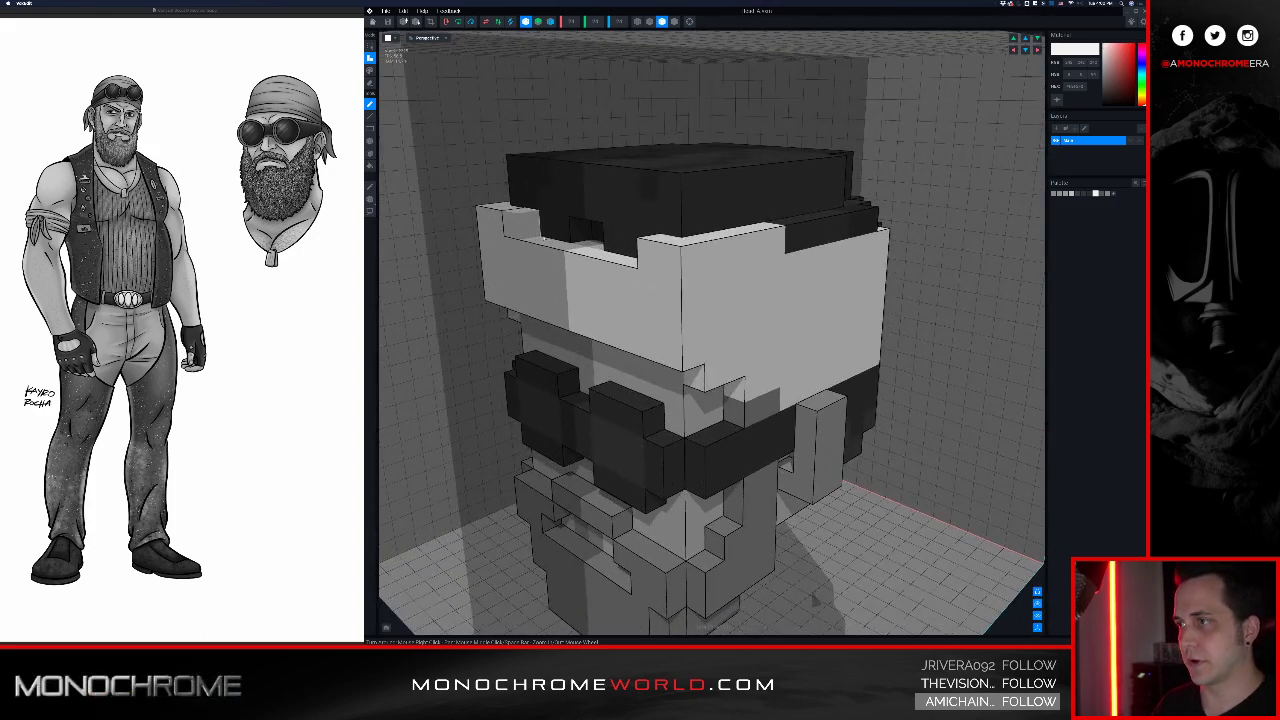
left_click(552, 241)
left_click(553, 240)
left_click(559, 240)
Step: Extend the bandana's top near-white row along the side hair toward the rear corner
right_click_drag(612, 214, 688, 240)
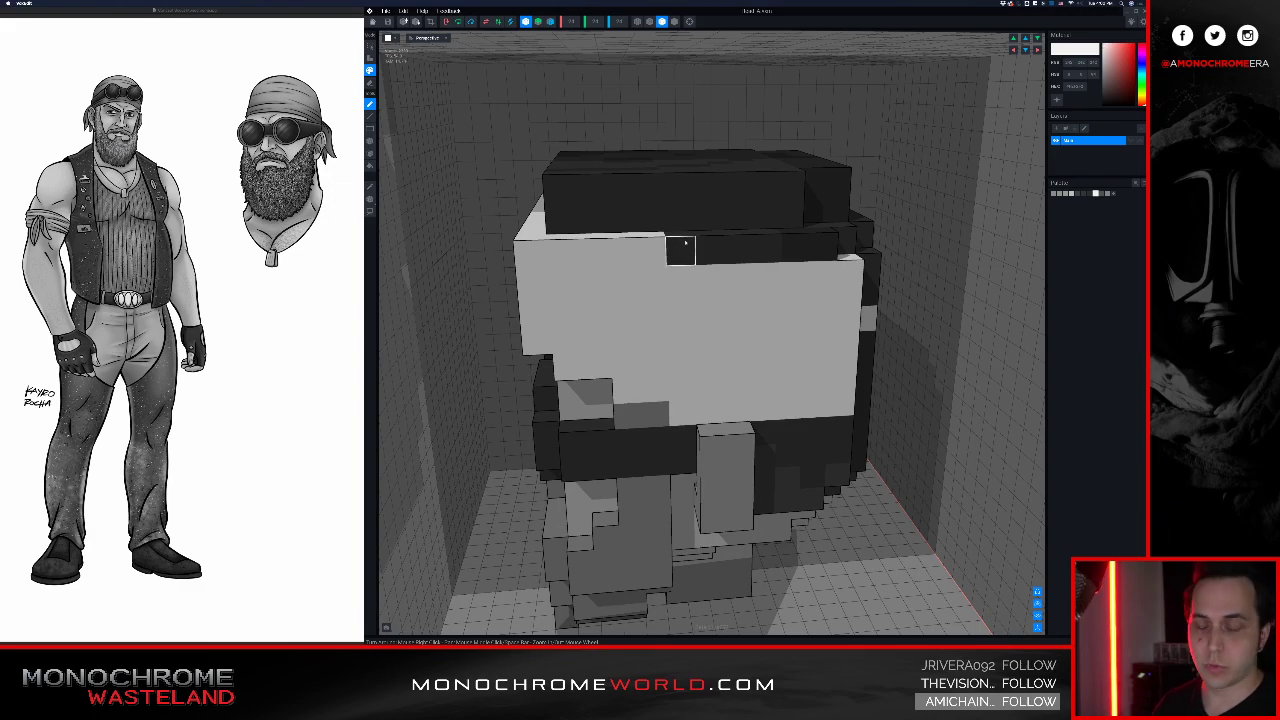
mouse_move(770, 240)
right_mouse_down()
mouse_move(783, 233)
mouse_move(762, 241)
right_mouse_up()
left_click_drag(801, 246, 831, 248)
mouse_move(832, 247)
right_mouse_down()
mouse_move(757, 223)
mouse_move(716, 246)
mouse_move(684, 237)
right_mouse_up()
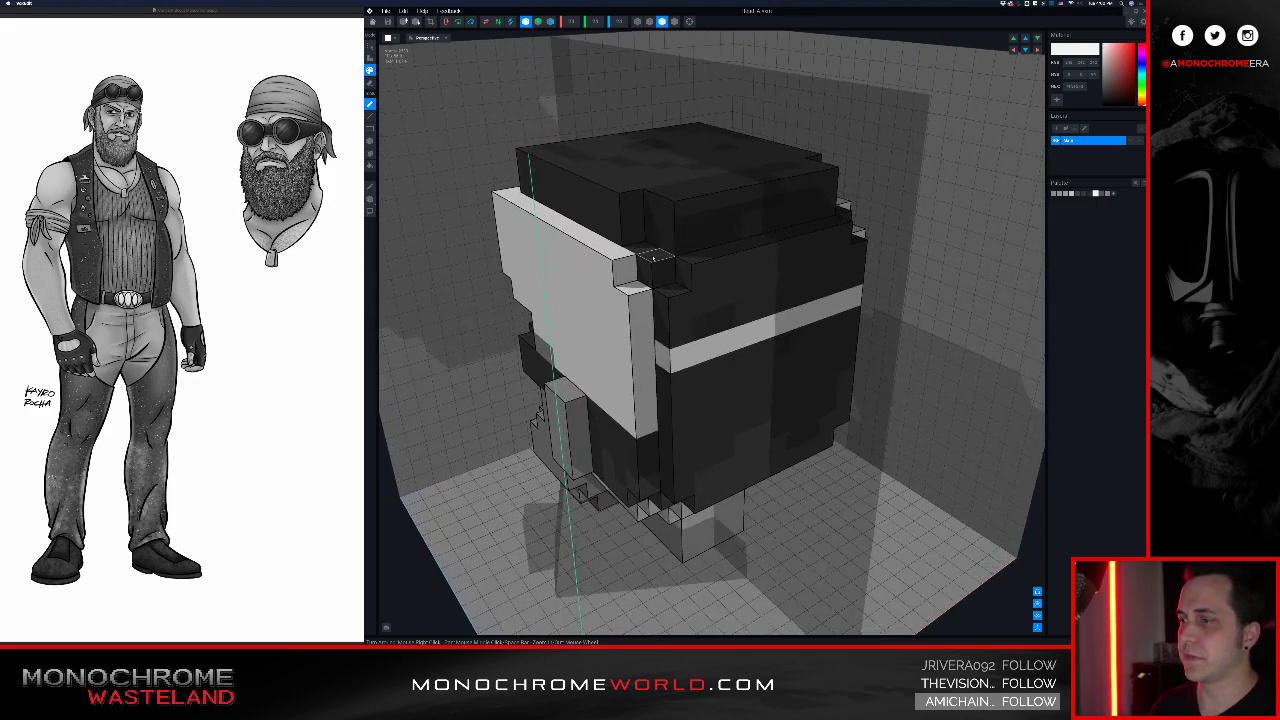
Step: Erase the leftover dark hair voxels at the temple between the bandana and the goggle strap
right_click_drag(642, 247, 700, 215)
scroll(611, 226, "up", 3)
scroll(646, 238, "up", 3)
scroll(645, 238, "down", 3)
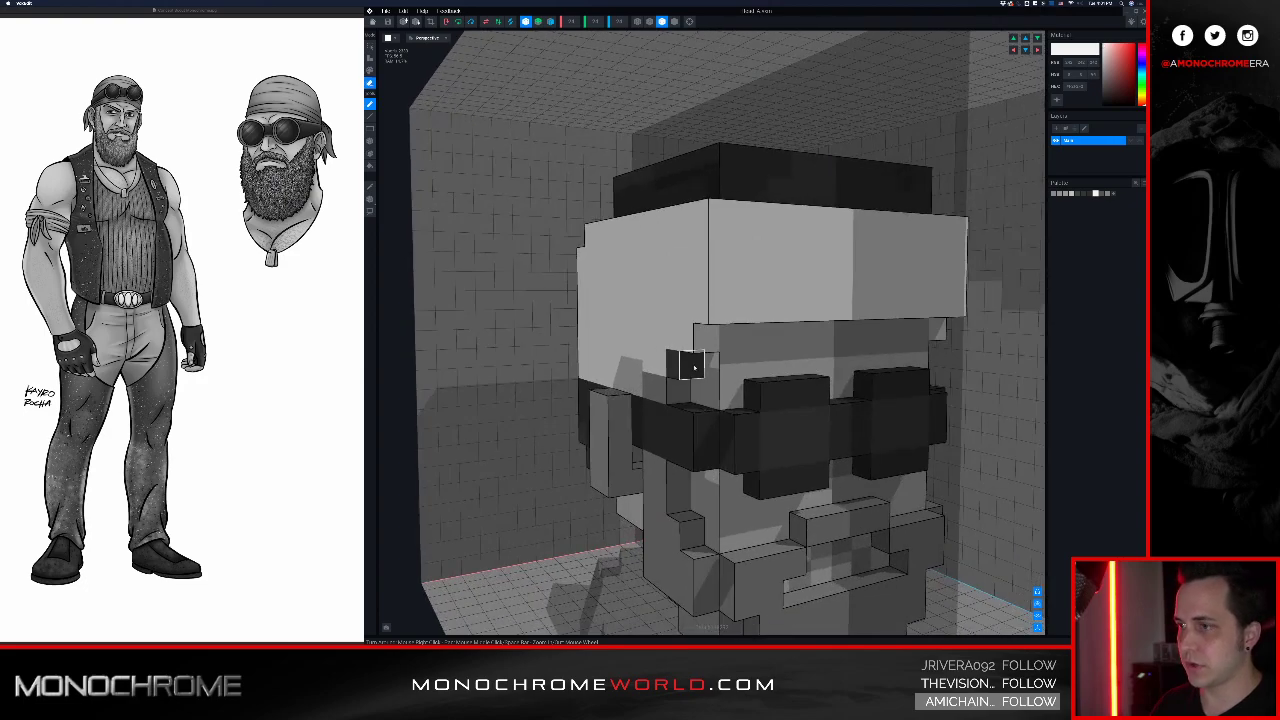
right_click_drag(690, 330, 723, 318)
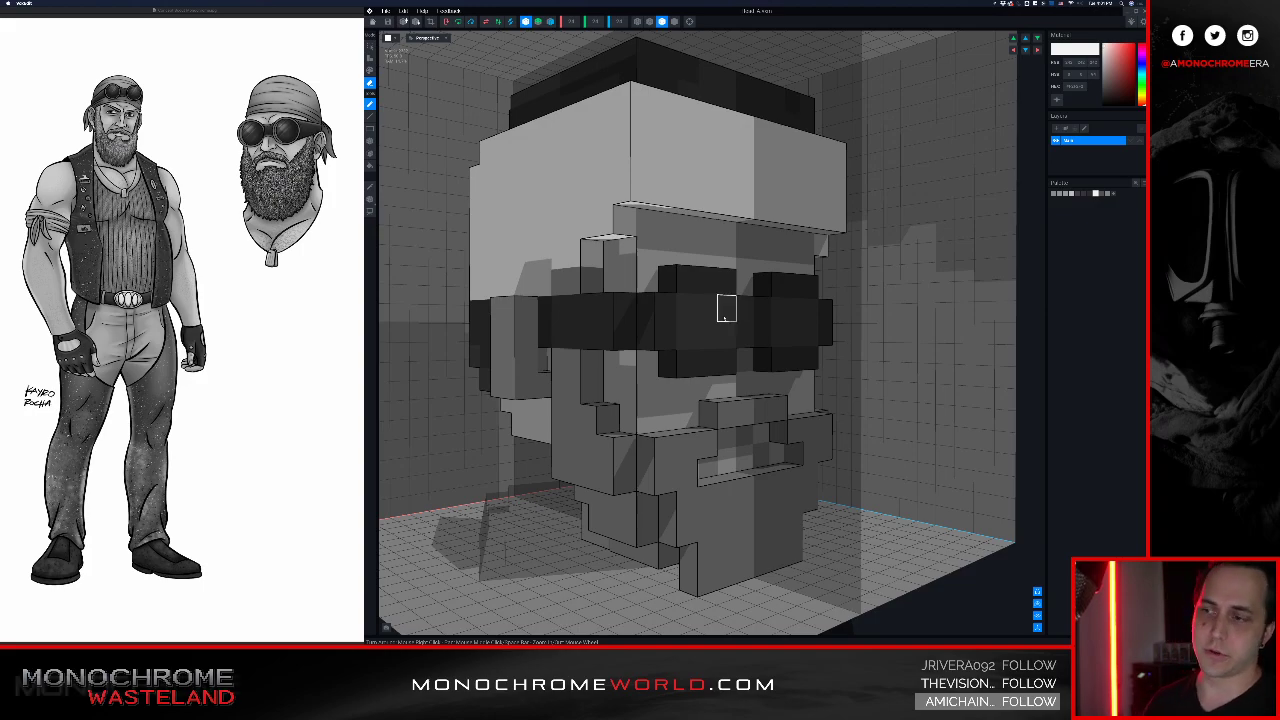
right_click_drag(740, 326, 745, 338)
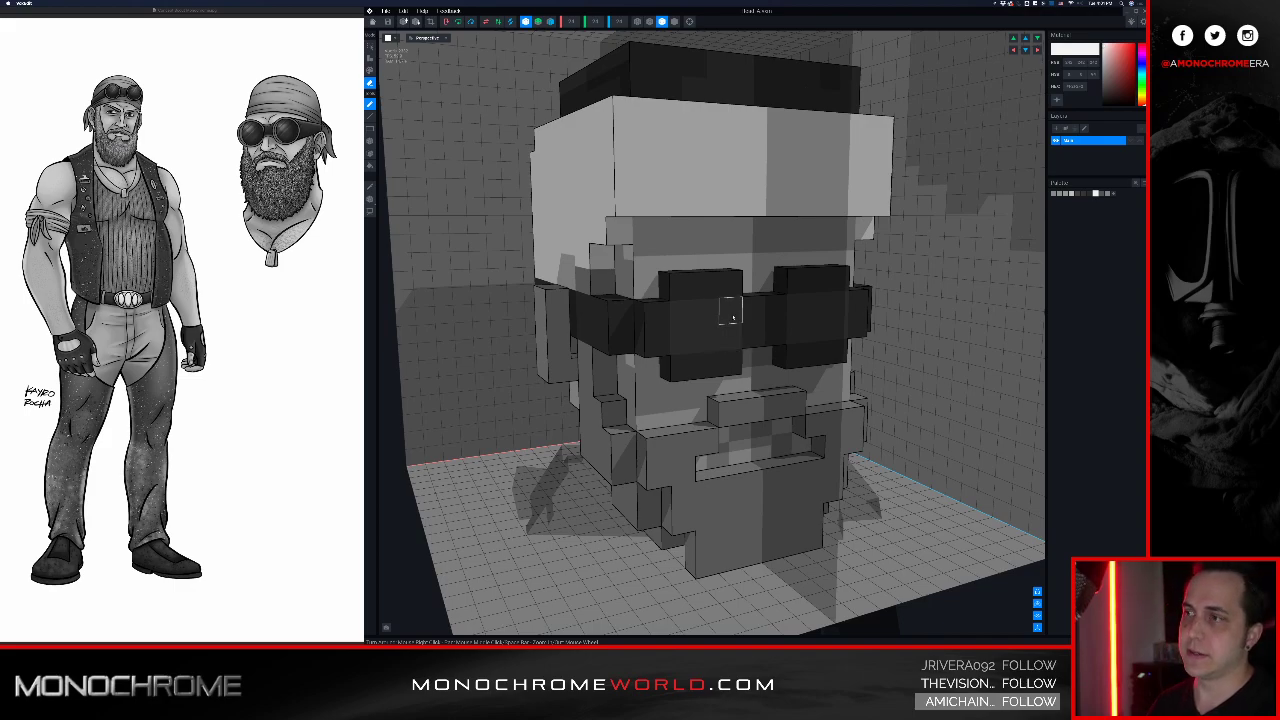
Step: Paint the hair on the back of the head and its stepped rear corners near-white to match the bandana's sides
right_click_drag(733, 314, 697, 326)
middle_click_drag(697, 326, 720, 308)
right_click_drag(704, 305, 718, 311)
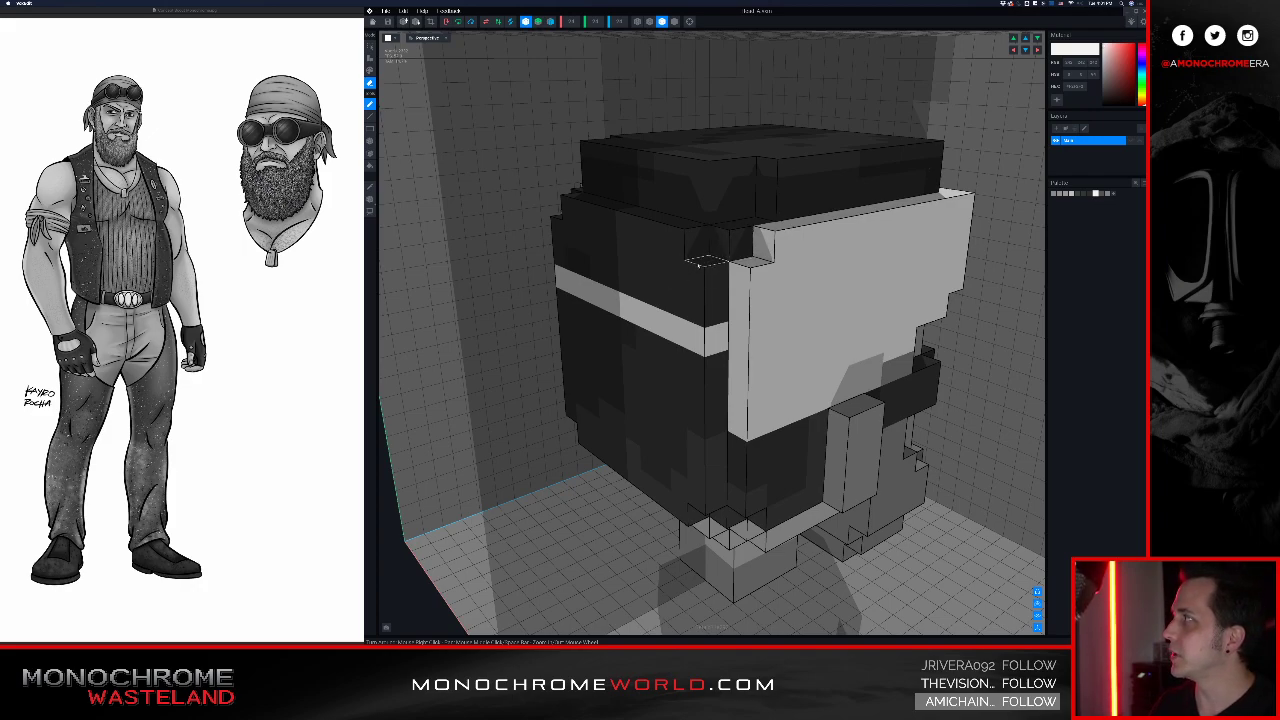
right_click_drag(703, 264, 709, 267)
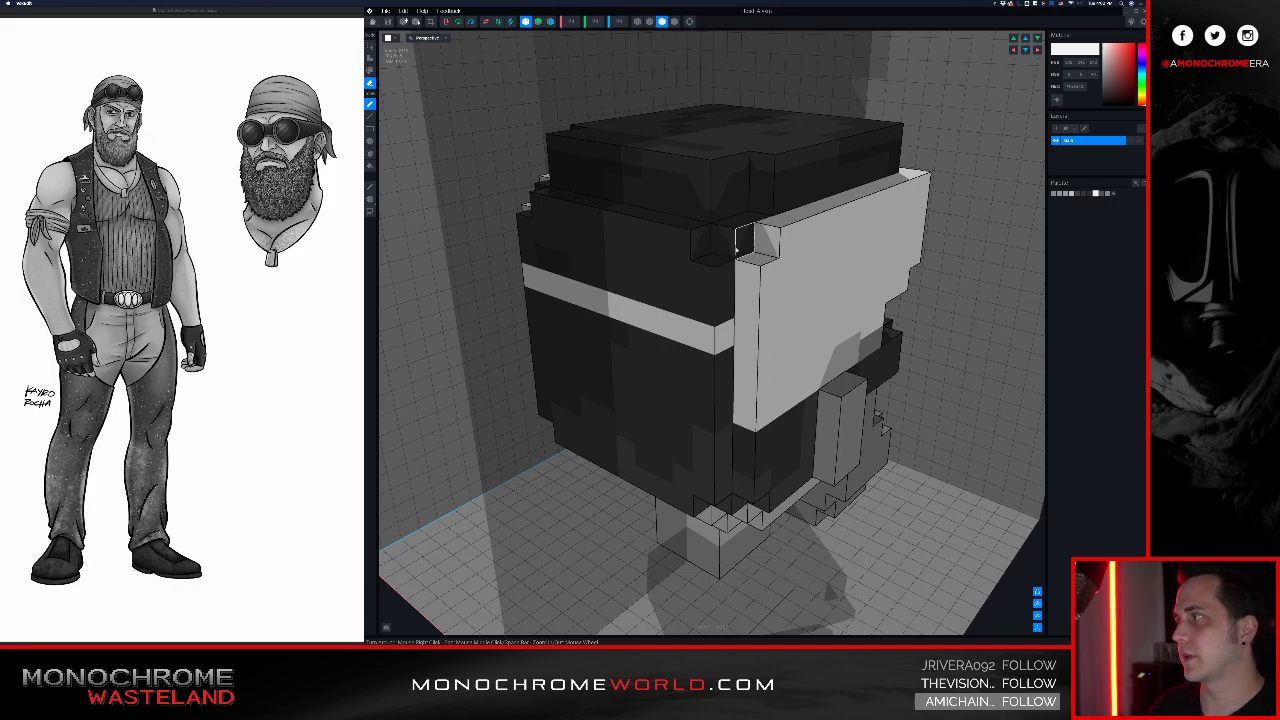
scroll(736, 250, "down", 1)
middle_click_drag(738, 250, 728, 241)
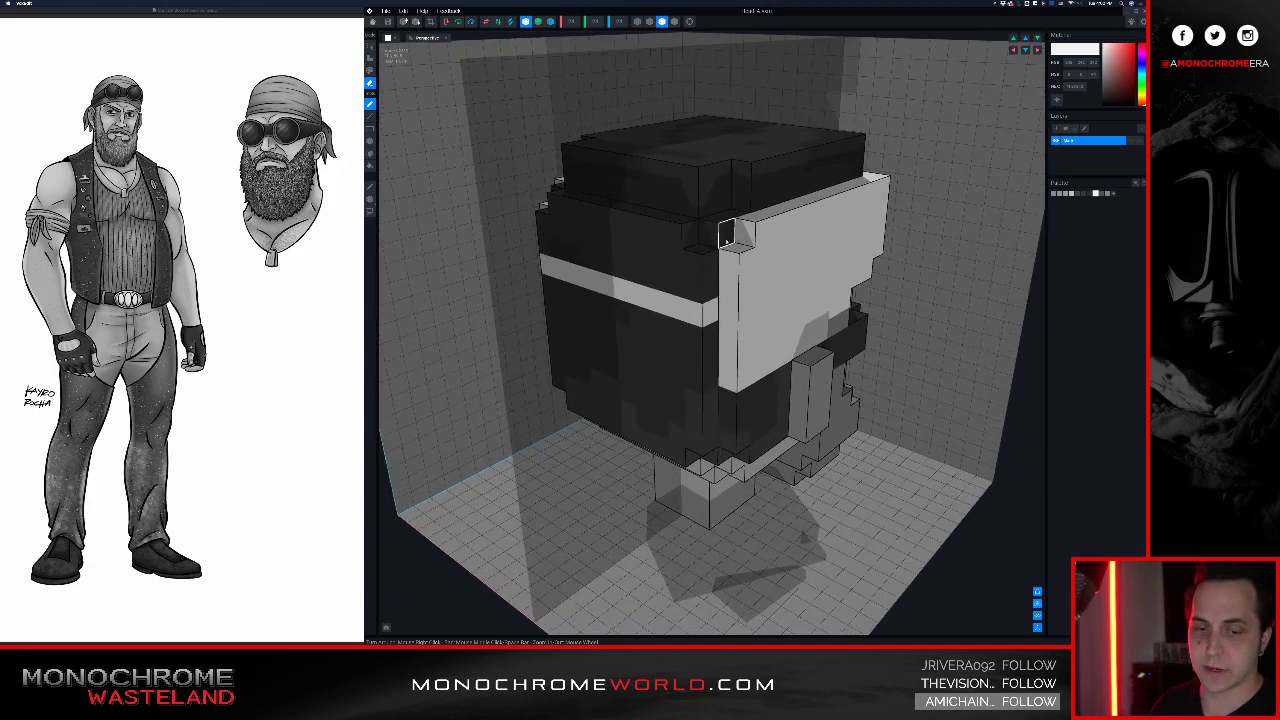
right_click_drag(725, 235, 682, 250)
key("p")
mouse_move(646, 260)
left_mouse_down()
mouse_move(655, 274)
mouse_move(630, 280)
mouse_move(618, 250)
mouse_move(670, 240)
mouse_move(630, 280)
mouse_move(570, 272)
mouse_move(598, 231)
mouse_move(622, 252)
mouse_move(617, 232)
left_mouse_up()
right_click_drag(617, 281, 630, 283)
mouse_move(658, 330)
left_mouse_down()
mouse_move(518, 330)
mouse_move(610, 330)
mouse_move(625, 380)
mouse_move(513, 355)
mouse_move(625, 358)
mouse_move(591, 375)
left_mouse_up()
mouse_move(747, 401)
left_mouse_down()
mouse_move(555, 418)
mouse_move(520, 398)
mouse_move(566, 400)
mouse_move(595, 430)
mouse_move(738, 428)
left_mouse_up()
mouse_move(730, 428)
right_mouse_down()
mouse_move(748, 393)
mouse_move(771, 394)
mouse_move(775, 379)
mouse_move(760, 405)
mouse_move(794, 440)
mouse_move(760, 443)
mouse_move(772, 441)
mouse_move(736, 363)
right_mouse_up()
left_click(744, 431)
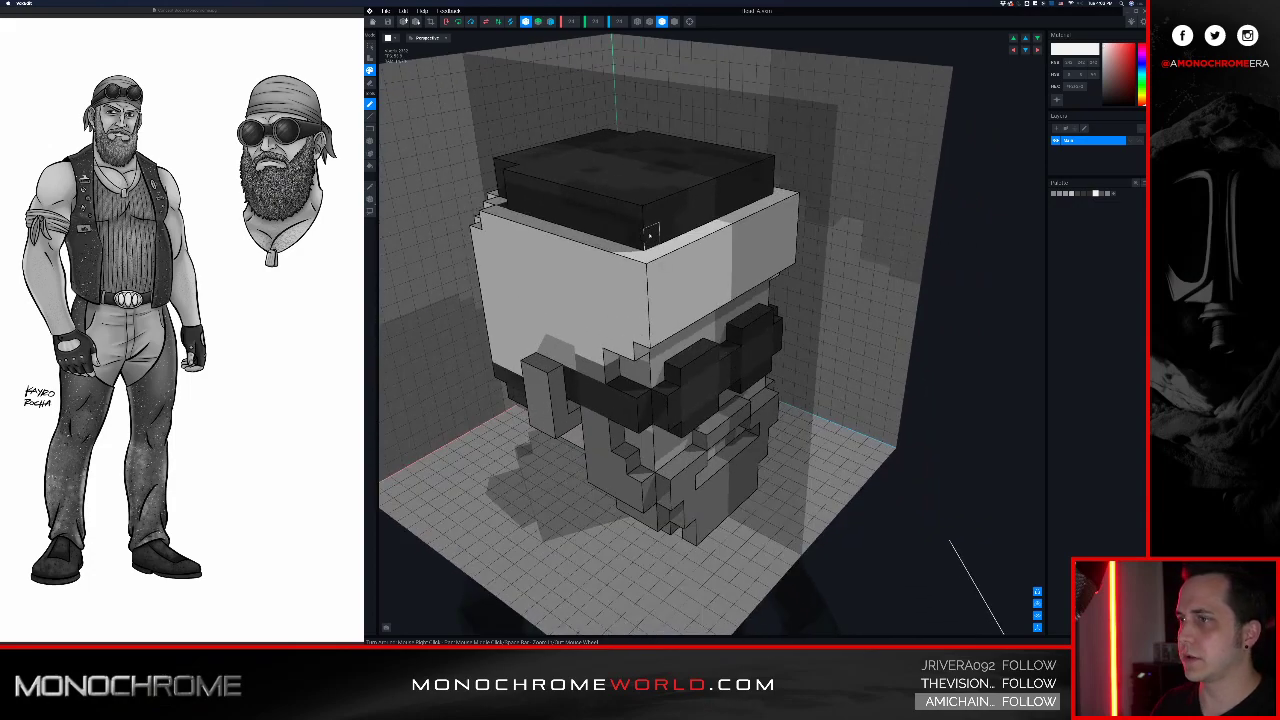
Step: Paint the raised block of hair on the crown near-white, including its top and sides
mouse_move(650, 234)
left_mouse_down()
mouse_move(660, 210)
mouse_move(700, 200)
mouse_move(650, 180)
mouse_move(676, 172)
mouse_move(636, 161)
mouse_move(660, 185)
left_mouse_up()
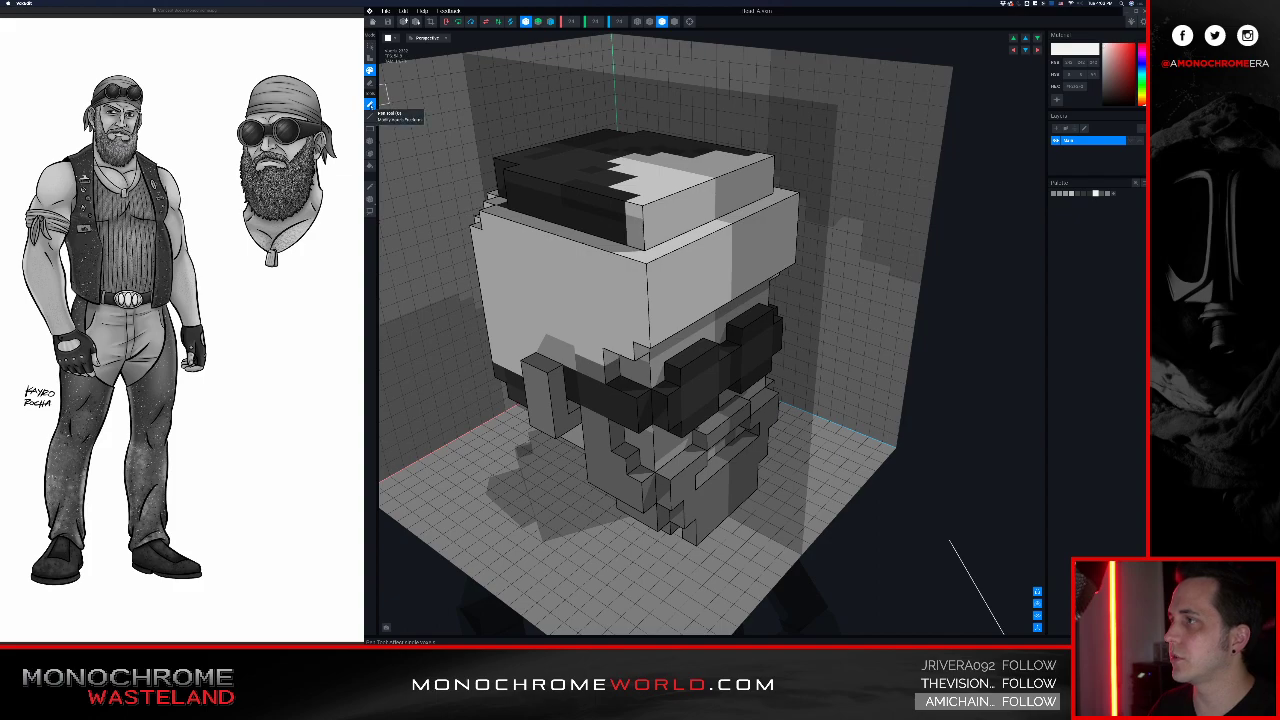
left_click(370, 141)
mouse_move(600, 225)
left_mouse_down()
mouse_move(610, 215)
mouse_move(530, 170)
mouse_move(550, 150)
mouse_move(501, 201)
left_mouse_up()
Step: Paint the two voxel rows above the hairline behind the ear dark, lowering less bandana over the side hair
right_click_drag(591, 178, 640, 222)
middle_click_drag(640, 222, 634, 220)
mouse_move(634, 220)
right_mouse_down()
mouse_move(648, 228)
mouse_move(611, 226)
right_mouse_up()
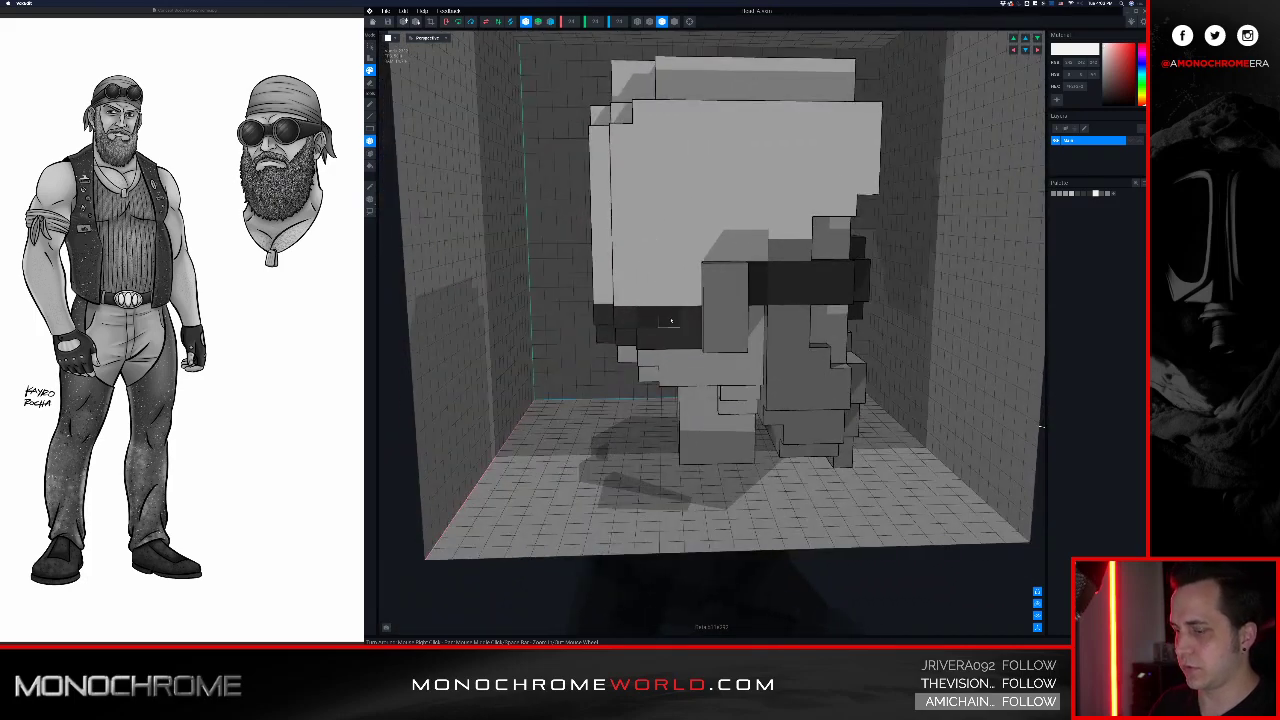
left_click_drag(690, 295, 600, 293)
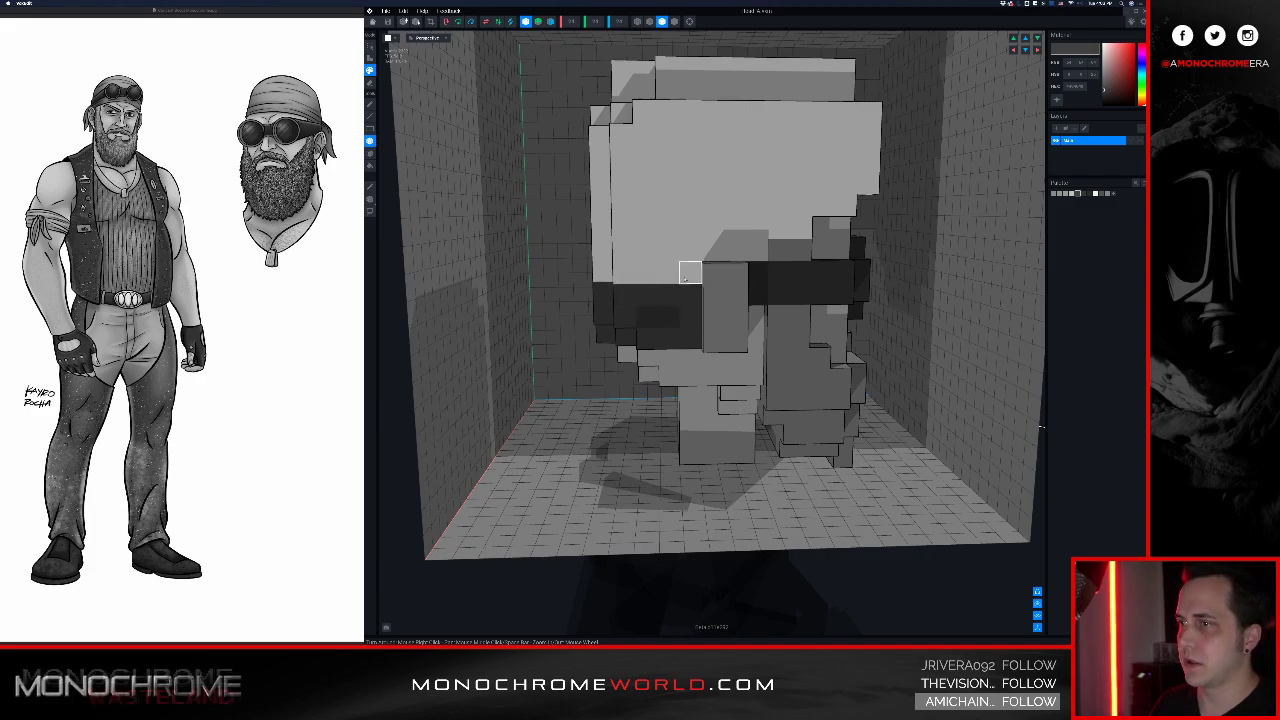
left_click_drag(688, 278, 633, 295)
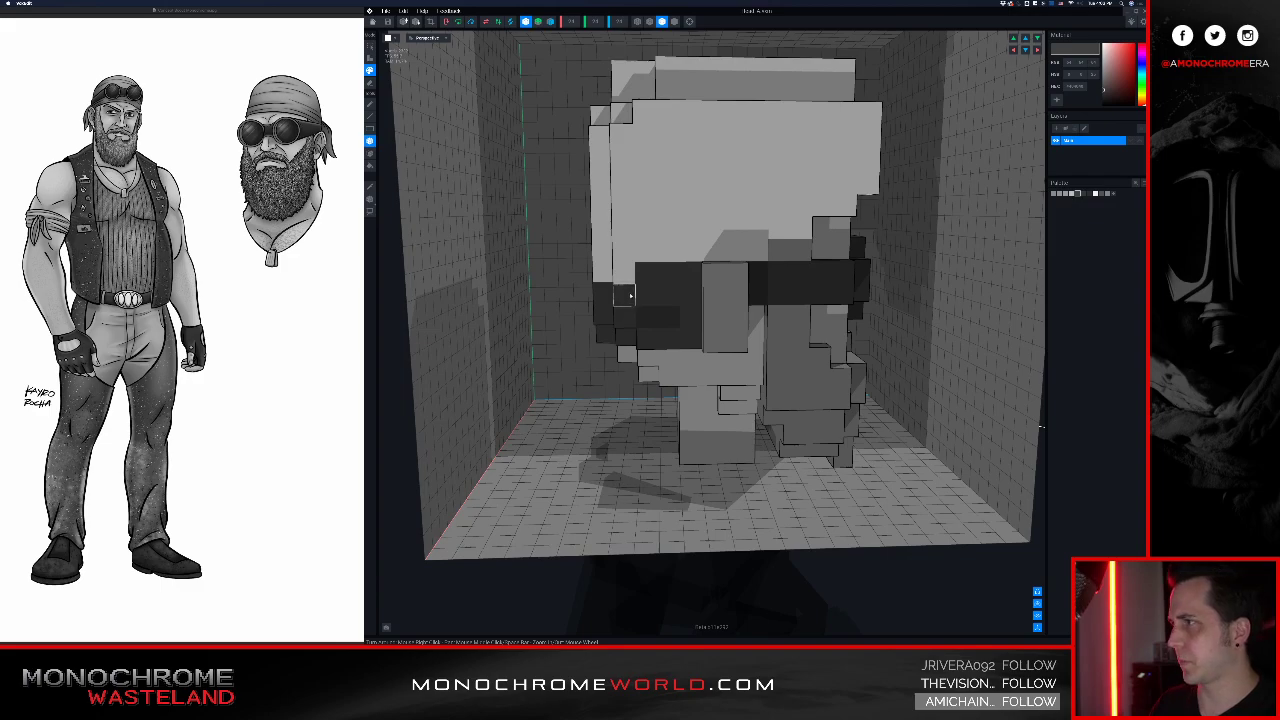
left_click(629, 282)
Step: Continue the two dark hair rows around the rear corner and across the back of the head beneath the bandana
right_click_drag(620, 298, 638, 301)
left_click_drag(575, 296, 460, 289)
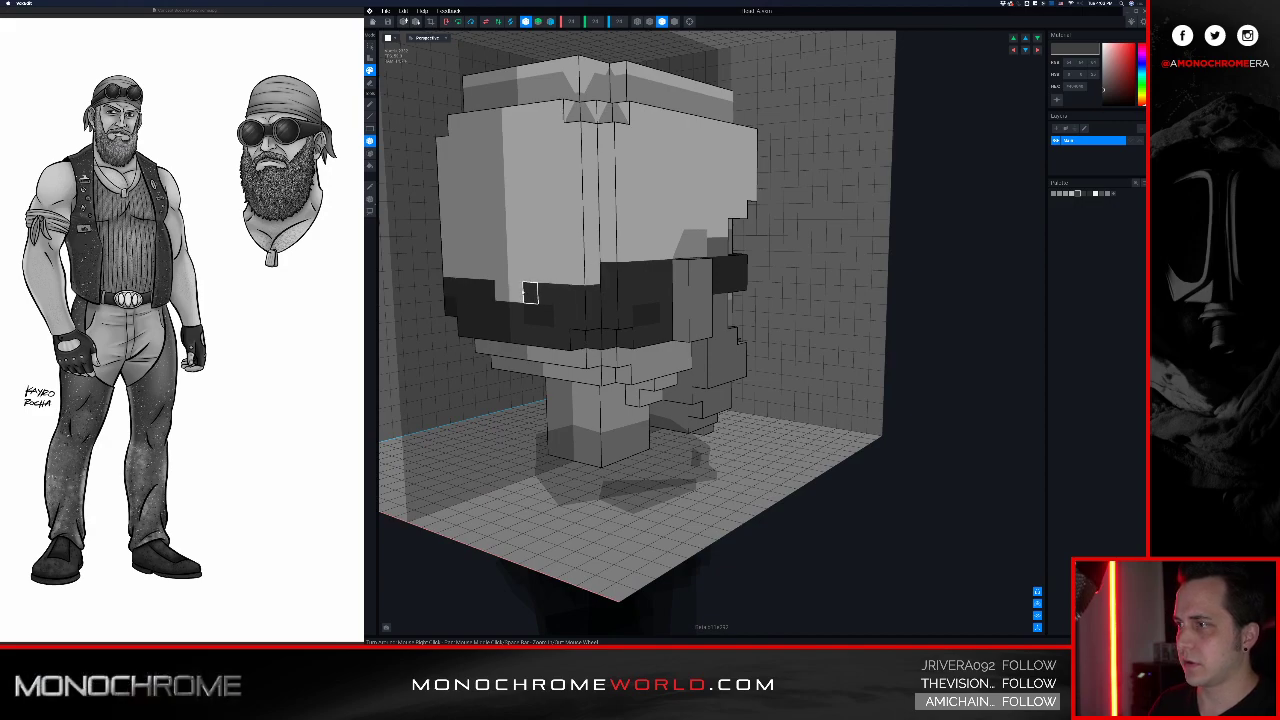
left_click_drag(609, 272, 530, 272)
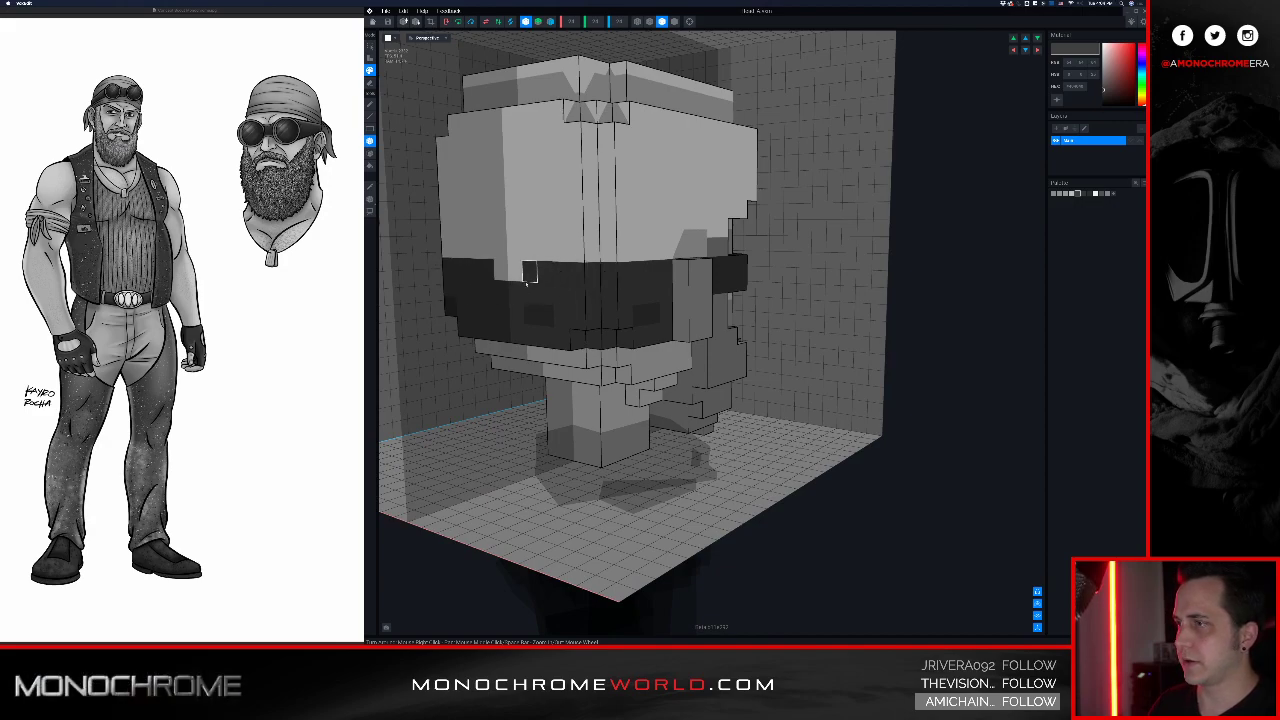
right_click_drag(512, 272, 673, 235)
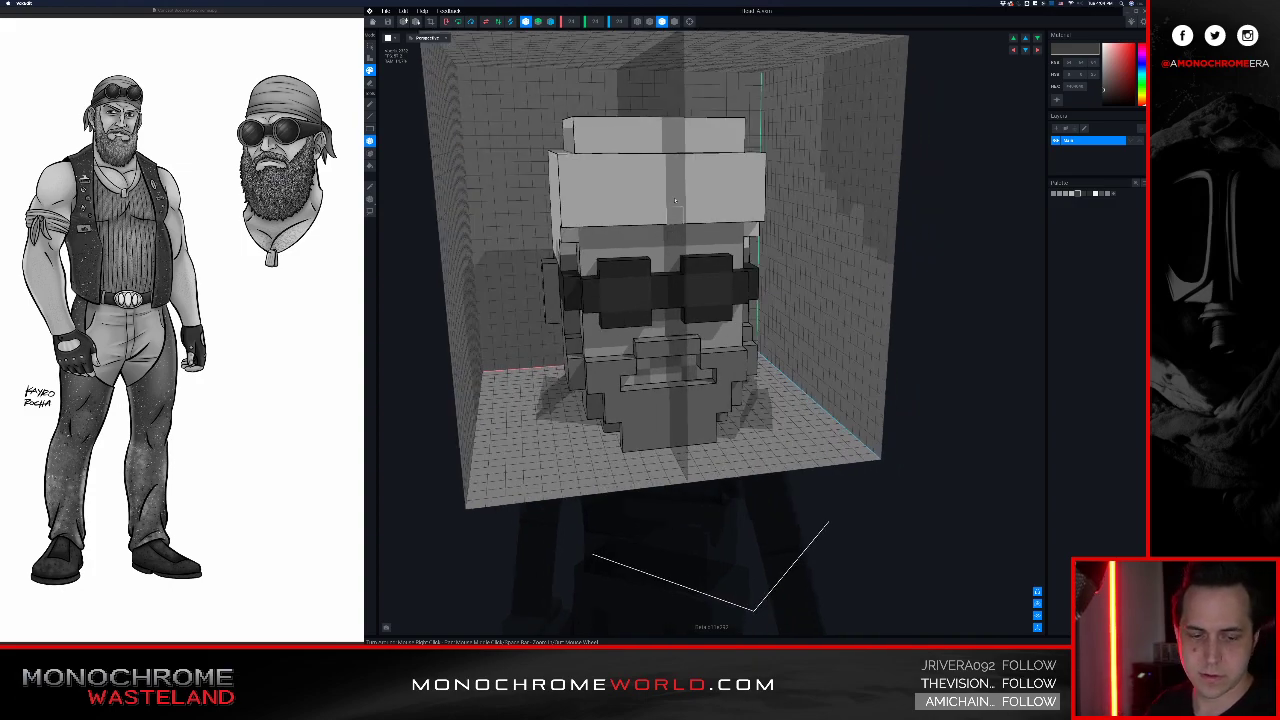
Step: Erase the upper outer edge of the raised crown block along its front and sides to form a stepped top
right_click_drag(623, 102, 625, 134)
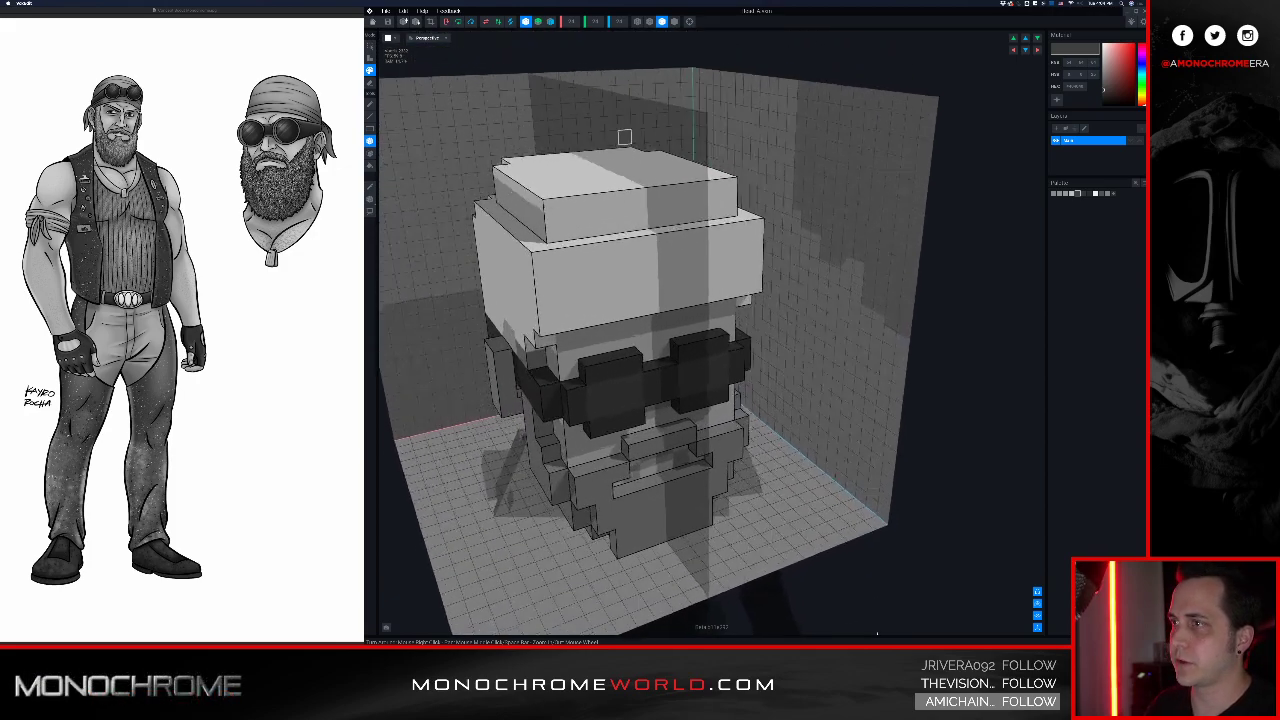
scroll(624, 135, "up", 3)
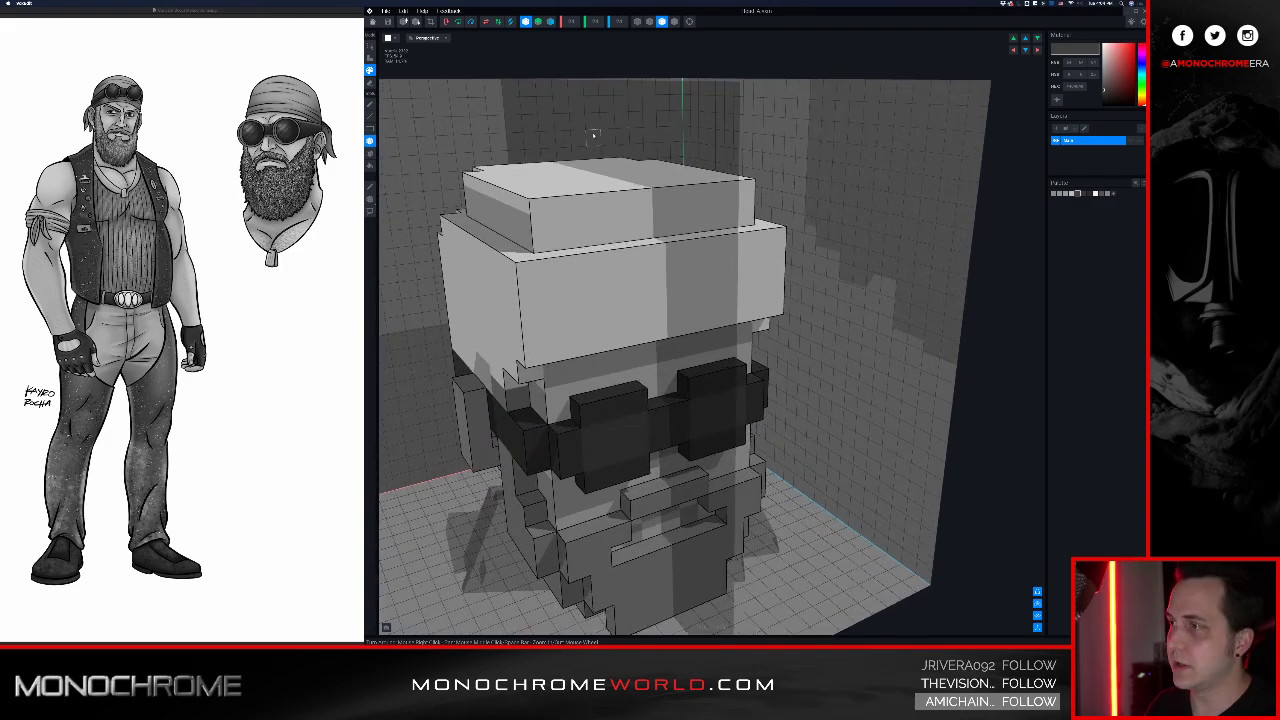
left_click(370, 57)
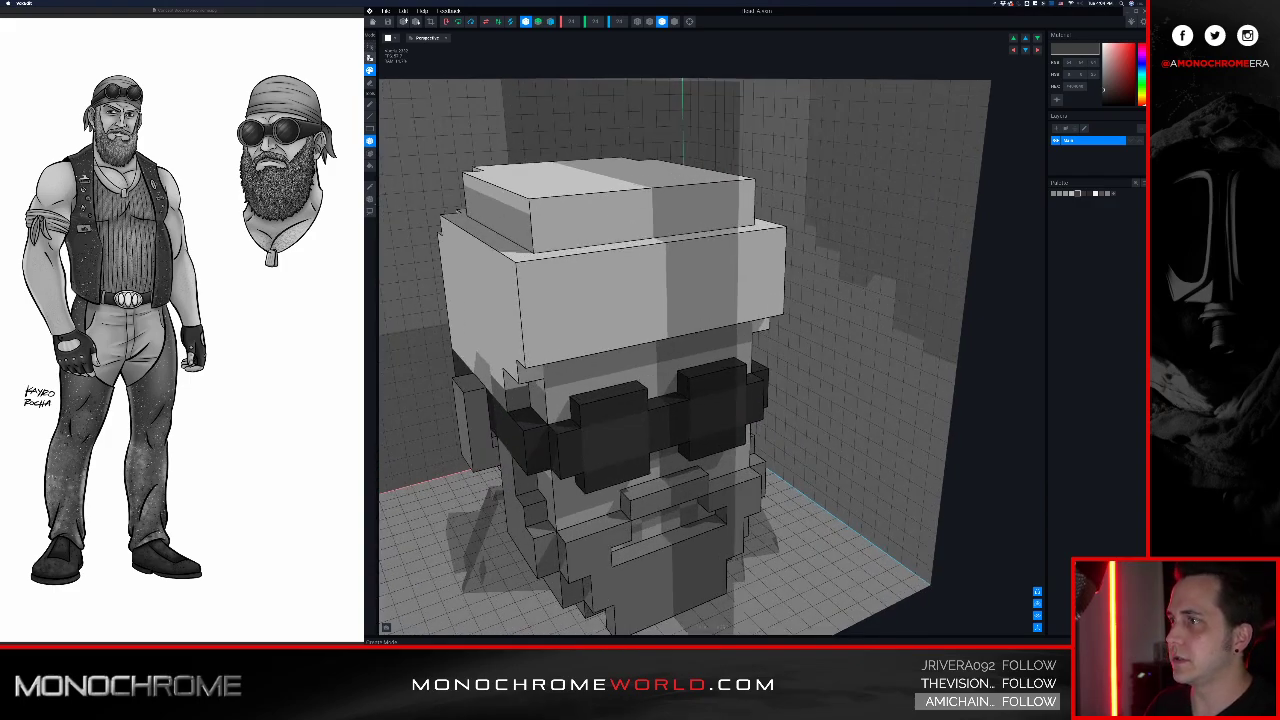
right_click_drag(441, 106, 480, 137)
scroll(474, 136, "up", 3)
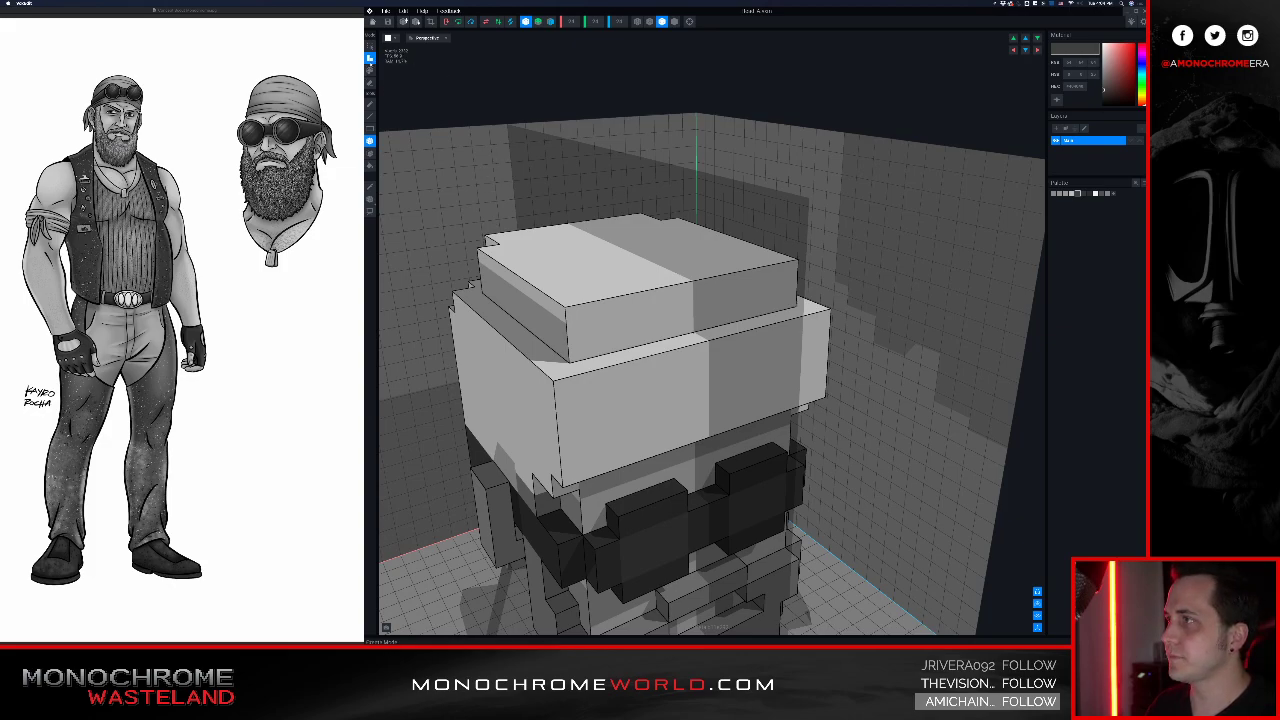
left_click(370, 82)
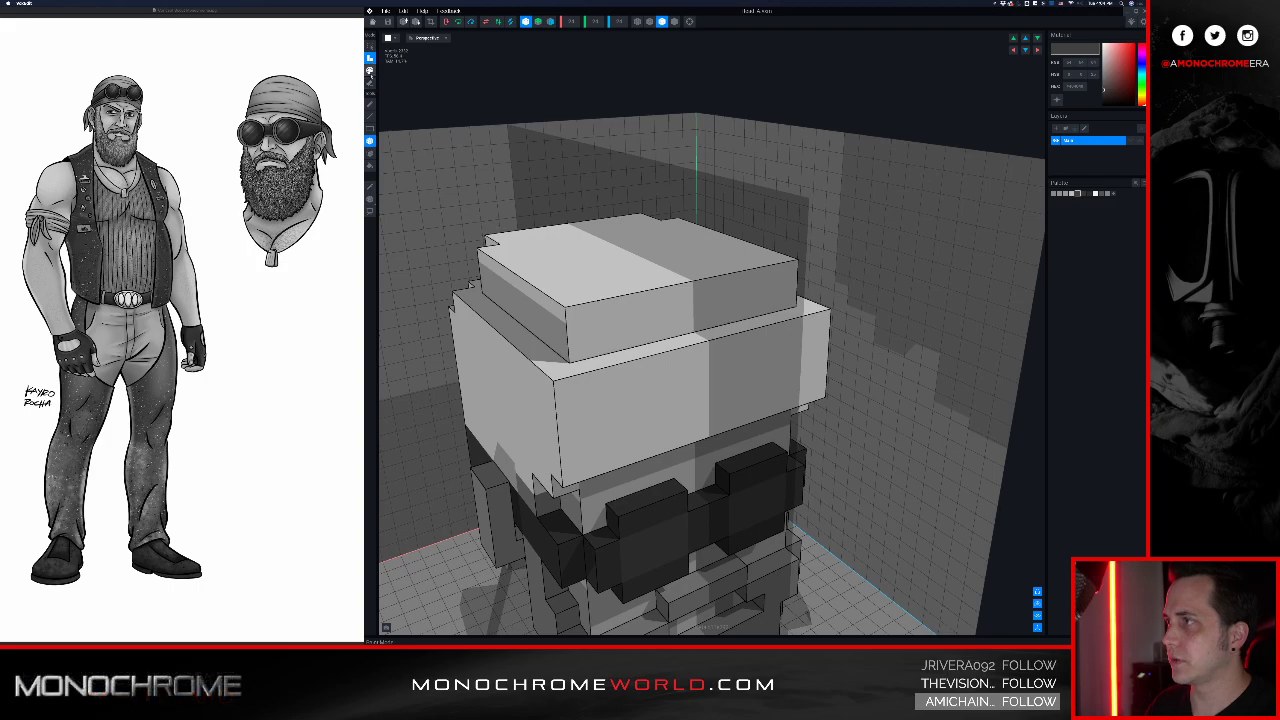
left_click_drag(573, 316, 685, 295)
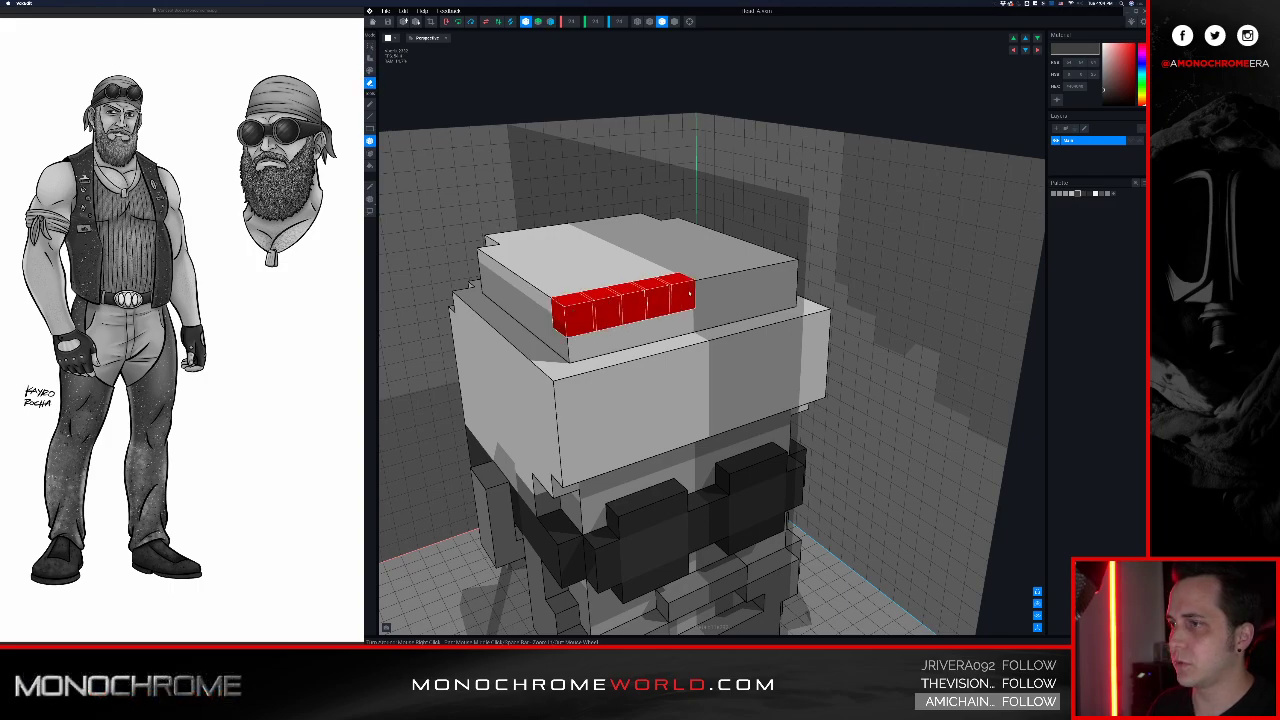
left_click_drag(557, 310, 490, 262)
right_click_drag(493, 258, 502, 246)
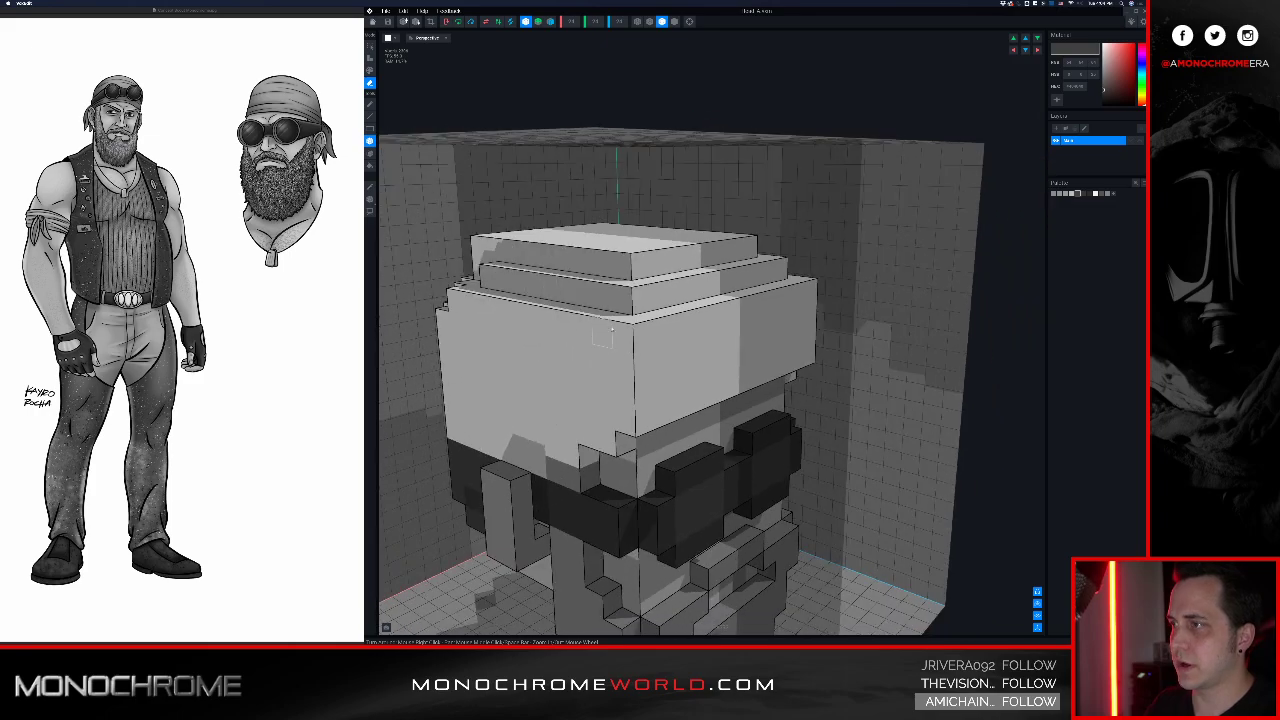
Step: Erase the bandana's front corner voxels and the crown's rear corner voxels to round off the head covering
right_click_drag(623, 335, 683, 316)
right_click_drag(600, 317, 610, 320)
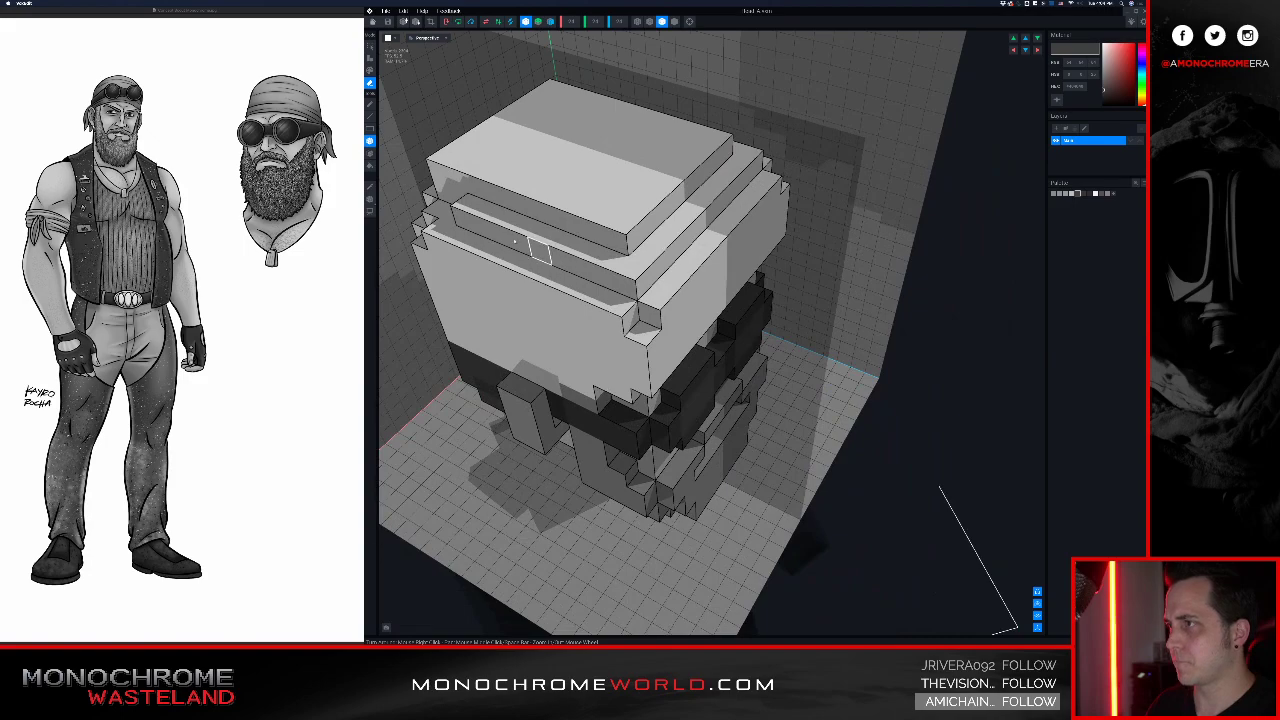
left_click_drag(440, 168, 455, 155)
left_click(448, 152)
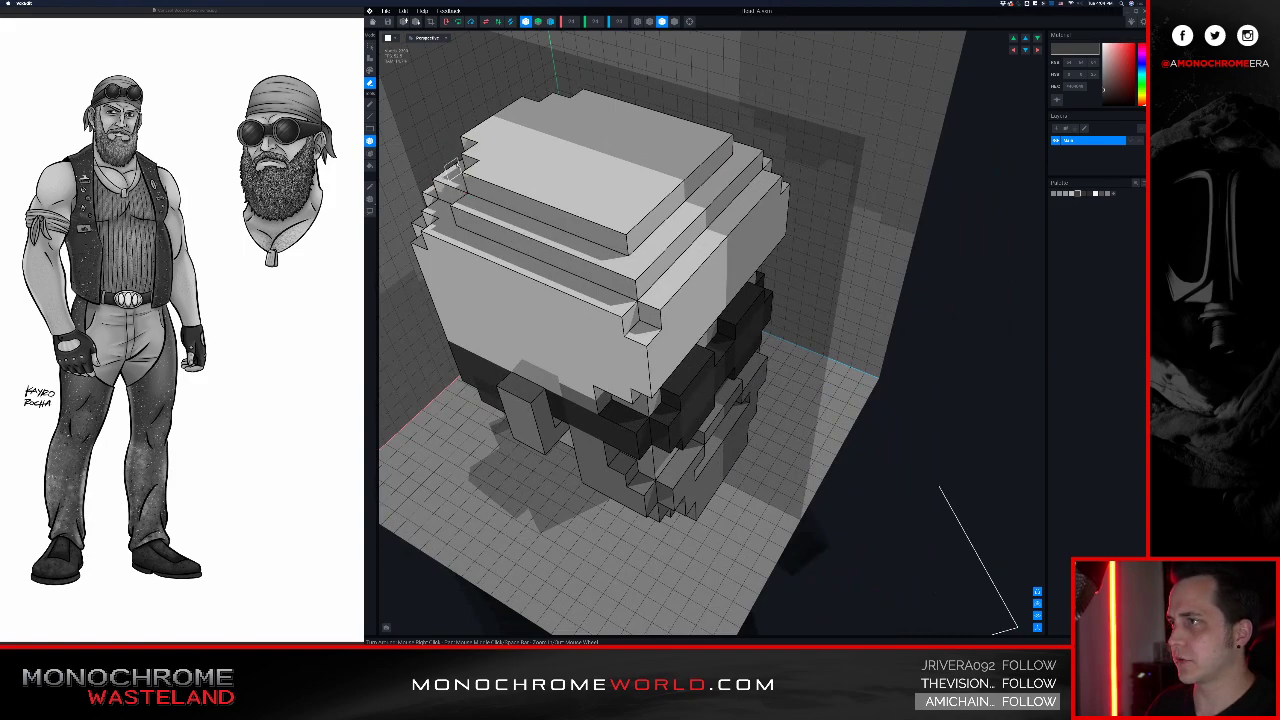
left_click(475, 135)
right_click_drag(494, 120, 865, 226)
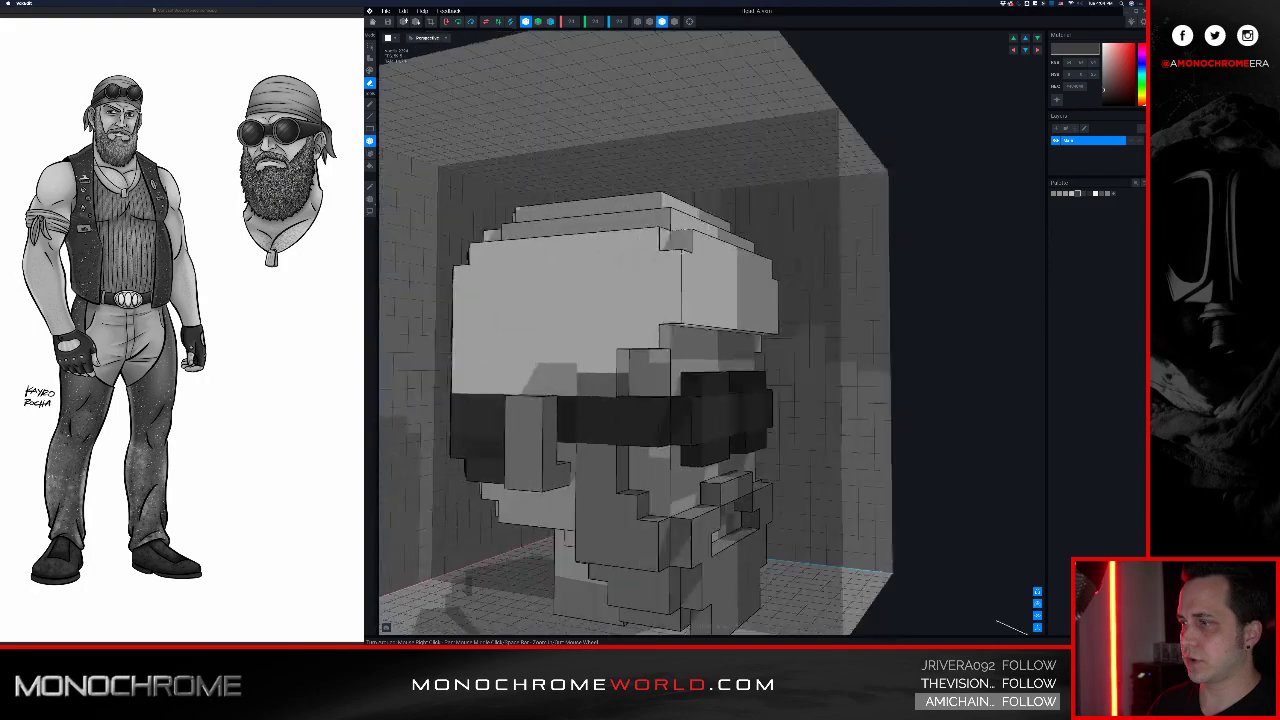
Step: Sample the beard's grey and add voxels along the underside of the beard at the chin
right_click_drag(632, 238, 677, 241)
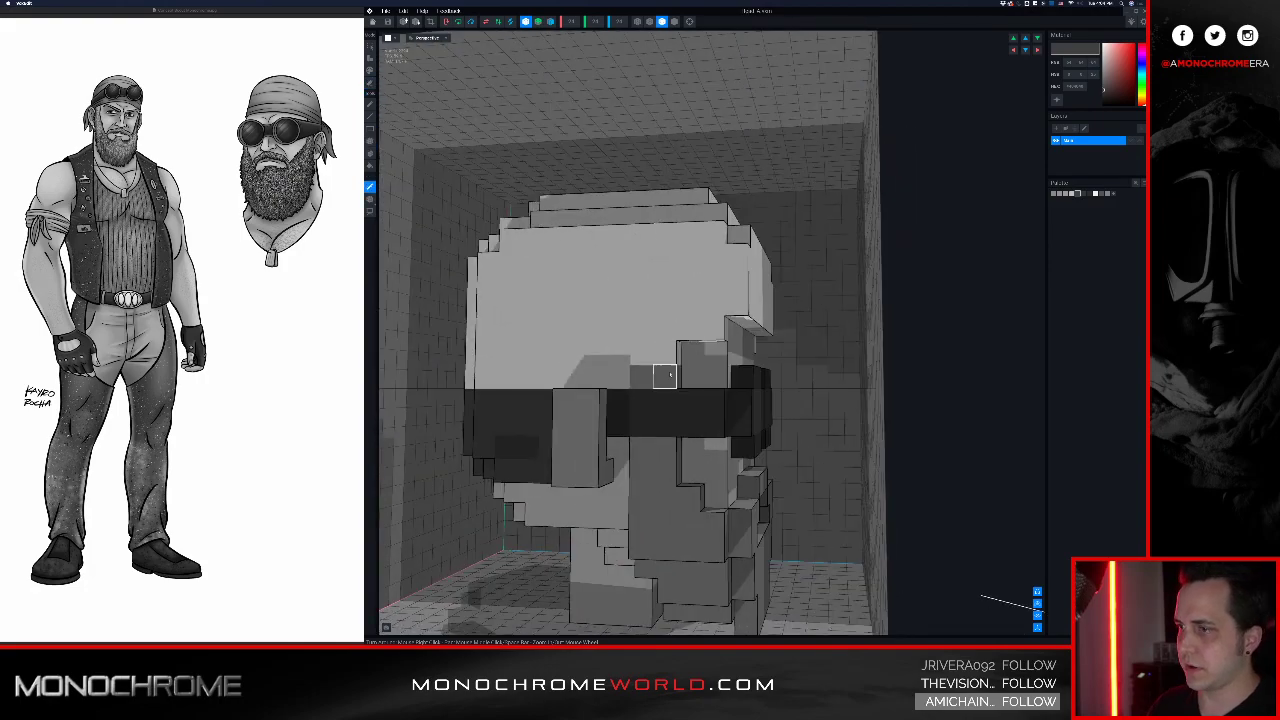
middle_click_drag(691, 357, 694, 325)
right_click_drag(668, 364, 778, 432)
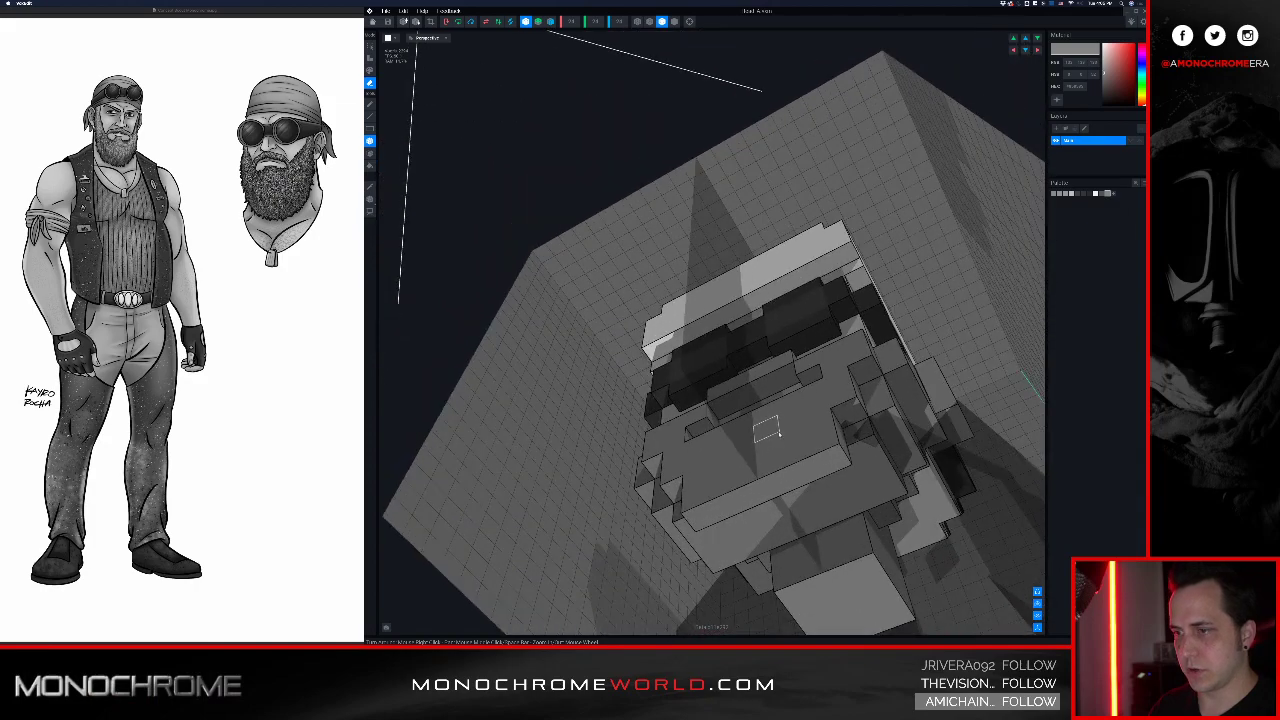
key("i")
left_click(799, 453)
key("g")
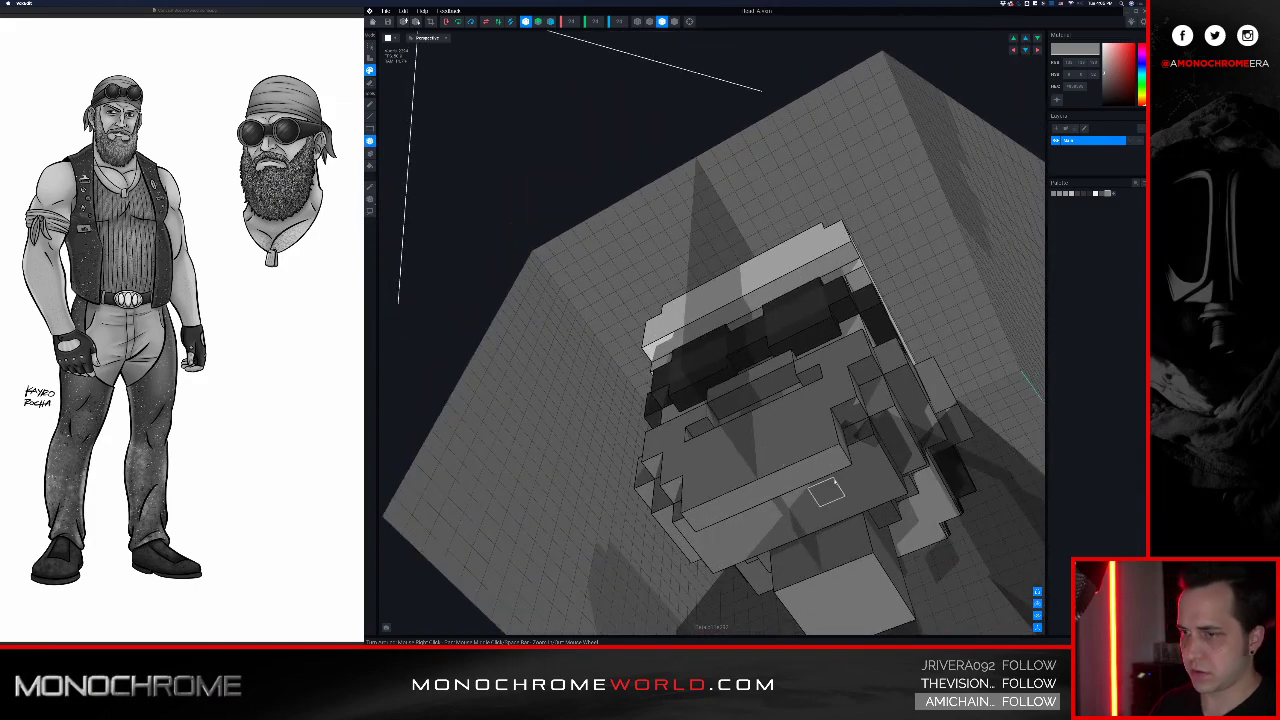
right_click_drag(835, 475, 790, 488)
key("t")
left_click(756, 471)
left_click(736, 492)
left_click(717, 515)
right_click_drag(717, 515, 794, 392)
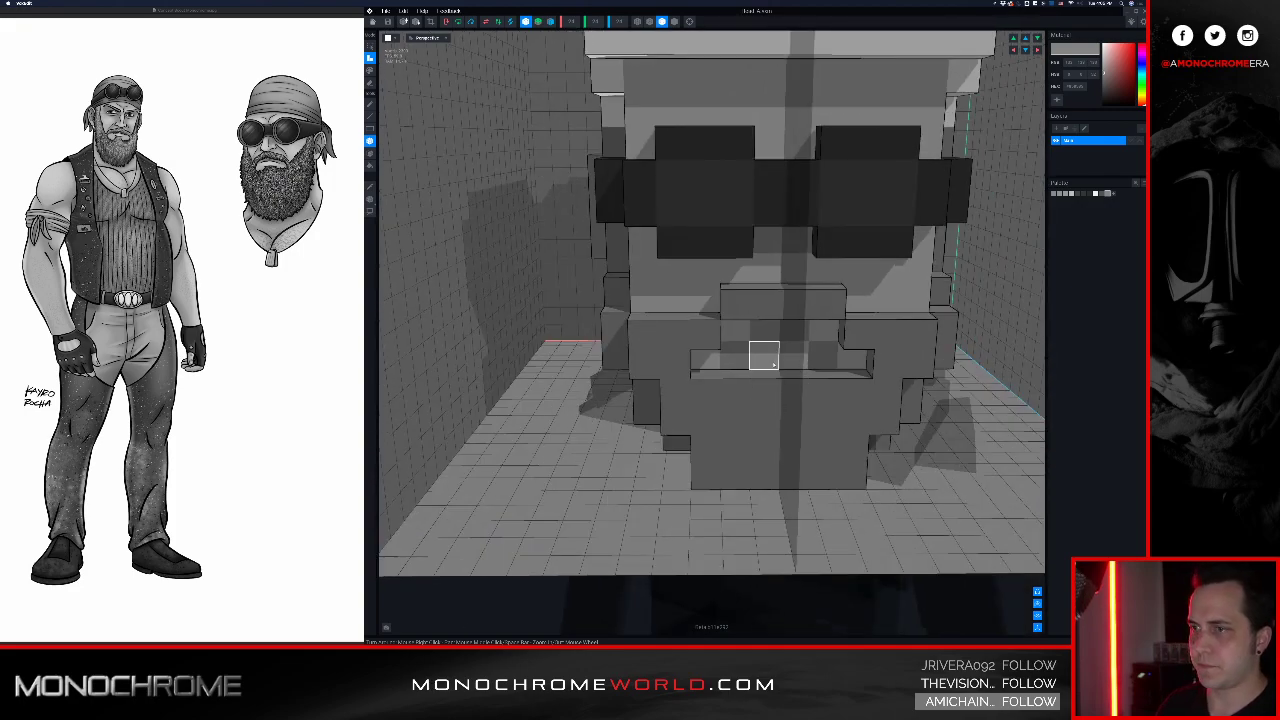
Step: Fill the centre of the mouth slot with beard-grey voxels rising toward the moustache
left_click(766, 359)
mouse_move(797, 402)
right_mouse_down()
mouse_move(775, 405)
mouse_move(792, 392)
right_mouse_up()
left_click(789, 333)
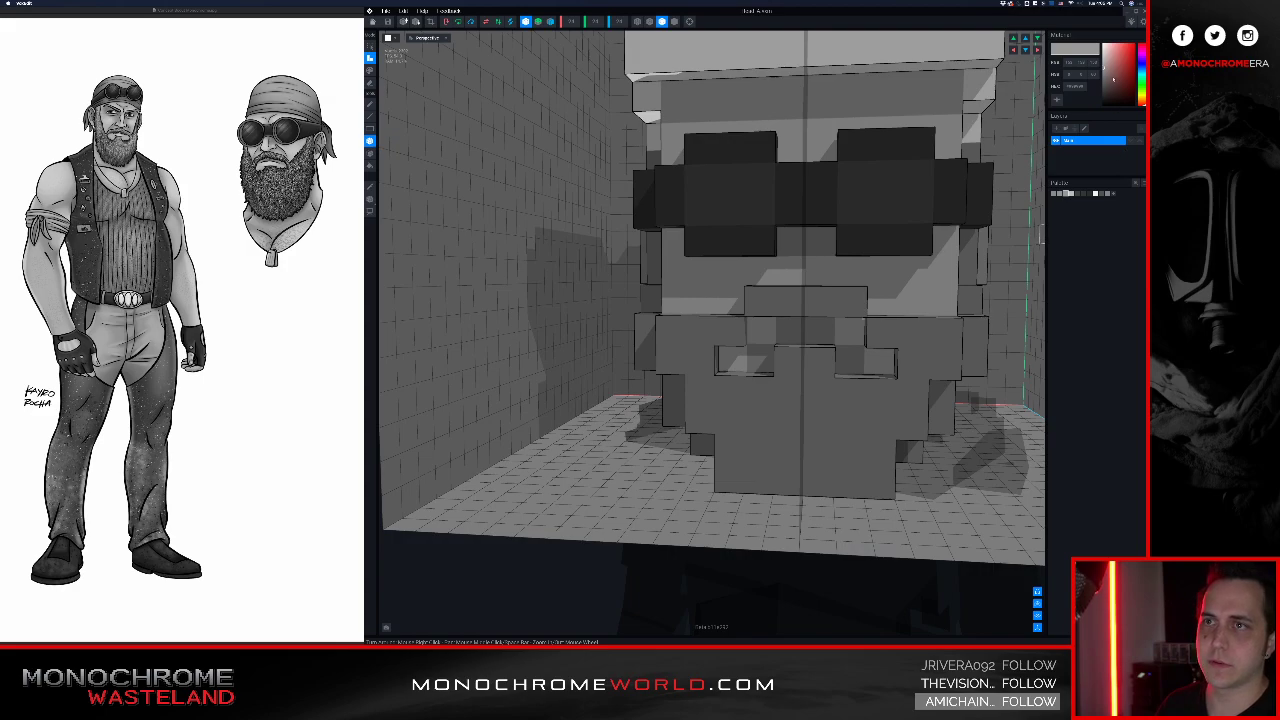
Step: Darken the selected grey slightly and touch up the voxels inside the mouth opening under the moustache
left_click_drag(1104, 73, 1100, 77)
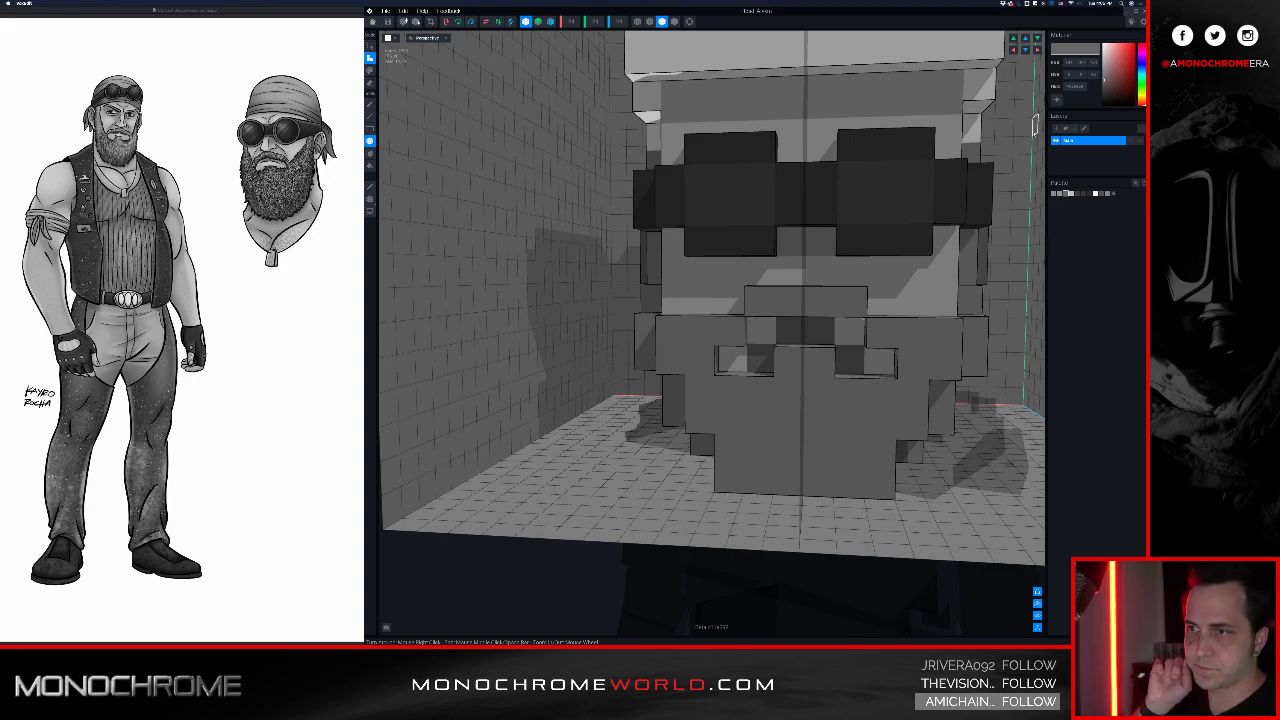
right_click_drag(950, 269, 914, 273)
right_click_drag(846, 358, 833, 365)
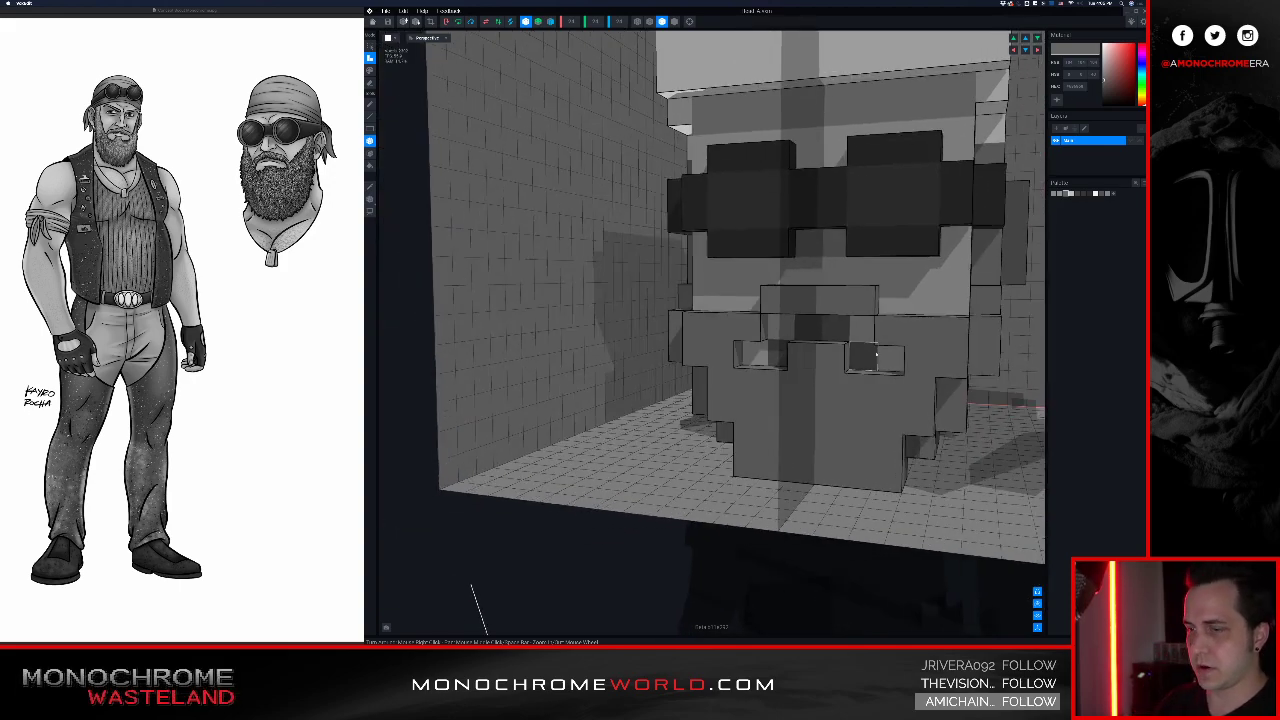
mouse_move(921, 330)
right_mouse_down()
mouse_move(938, 335)
mouse_move(923, 340)
right_mouse_up()
left_click(853, 331)
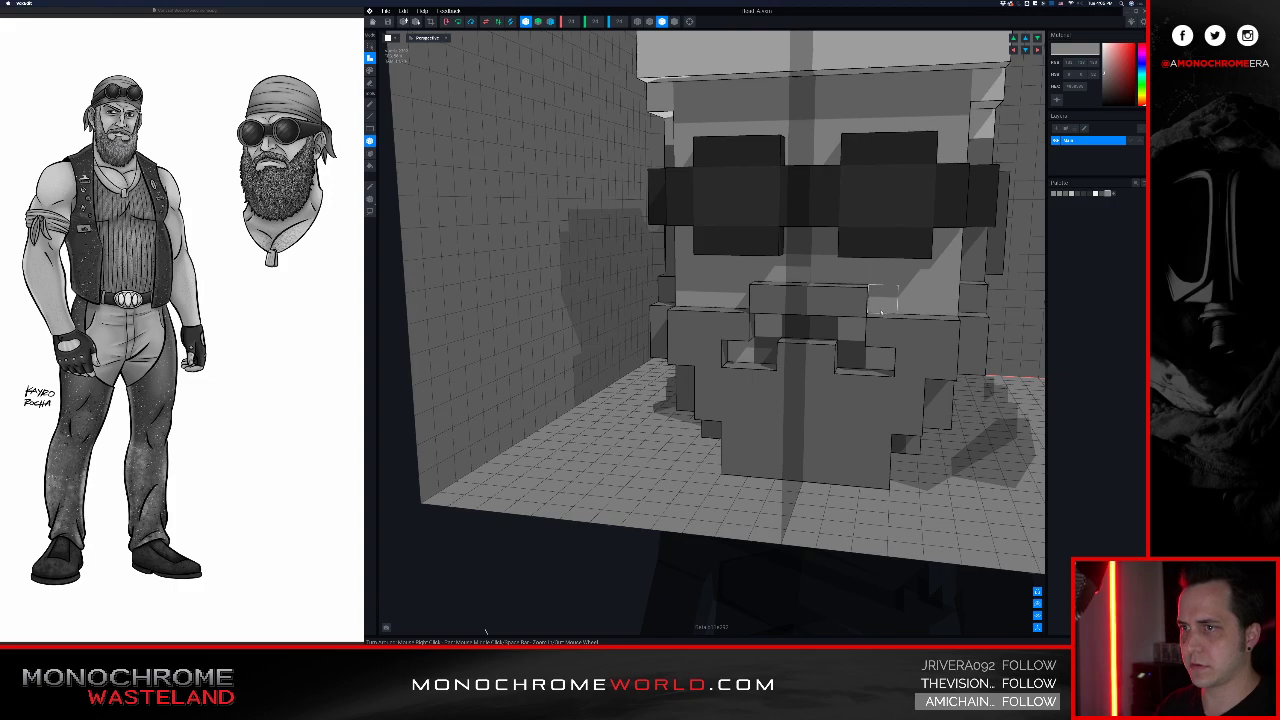
left_click(882, 312)
right_click_drag(909, 361, 944, 372)
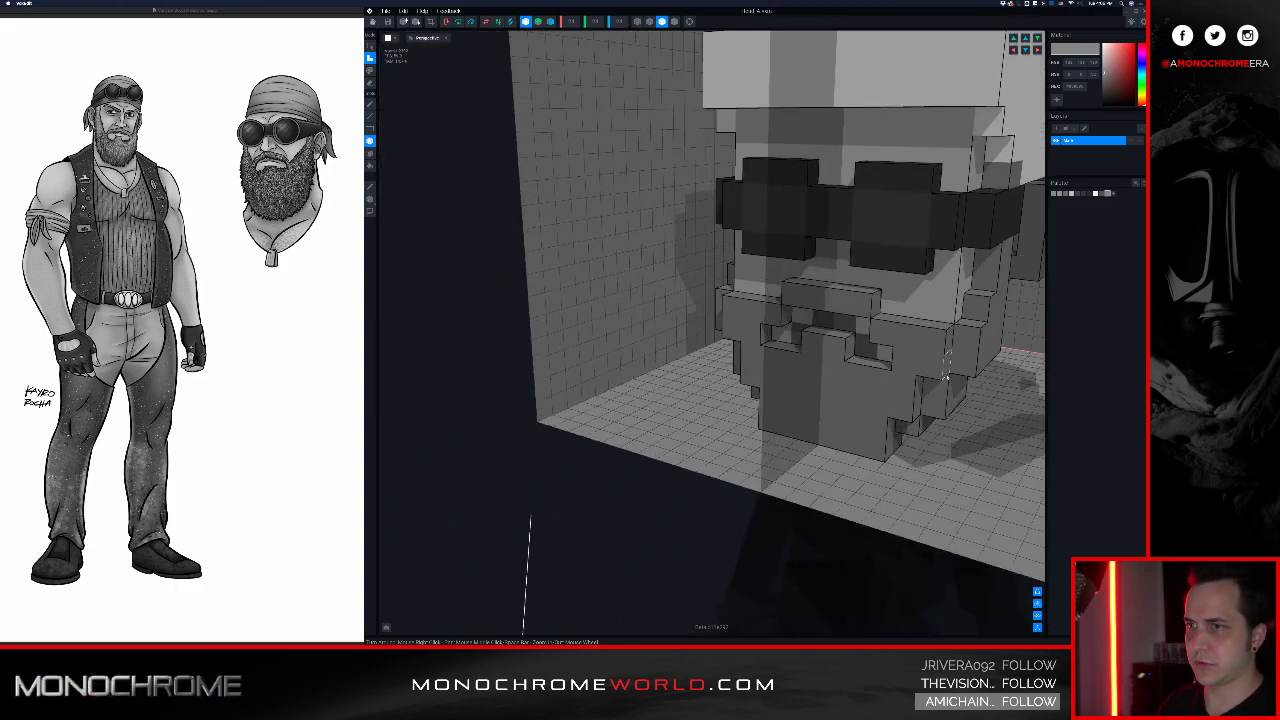
Step: Sample the dark grey of the goggles and switch to painting existing voxels
right_click_drag(880, 328, 886, 300)
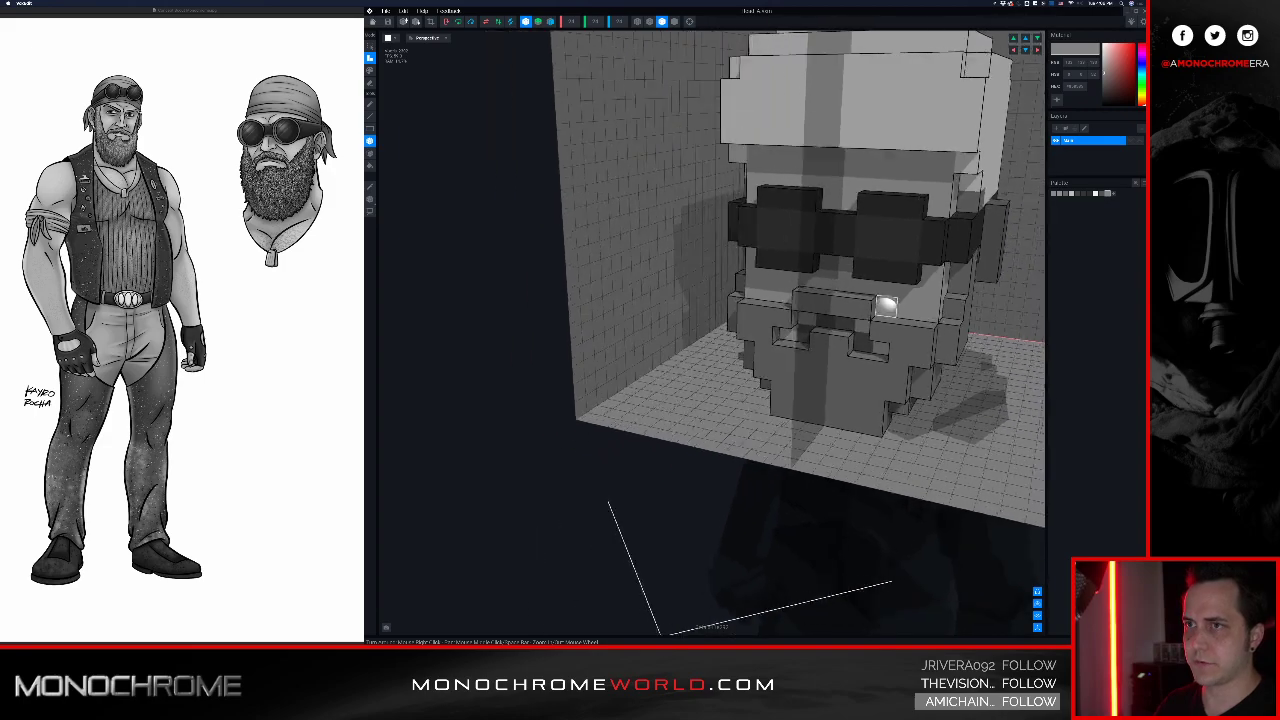
scroll(886, 300, "up", 6)
scroll(880, 300, "down", 6)
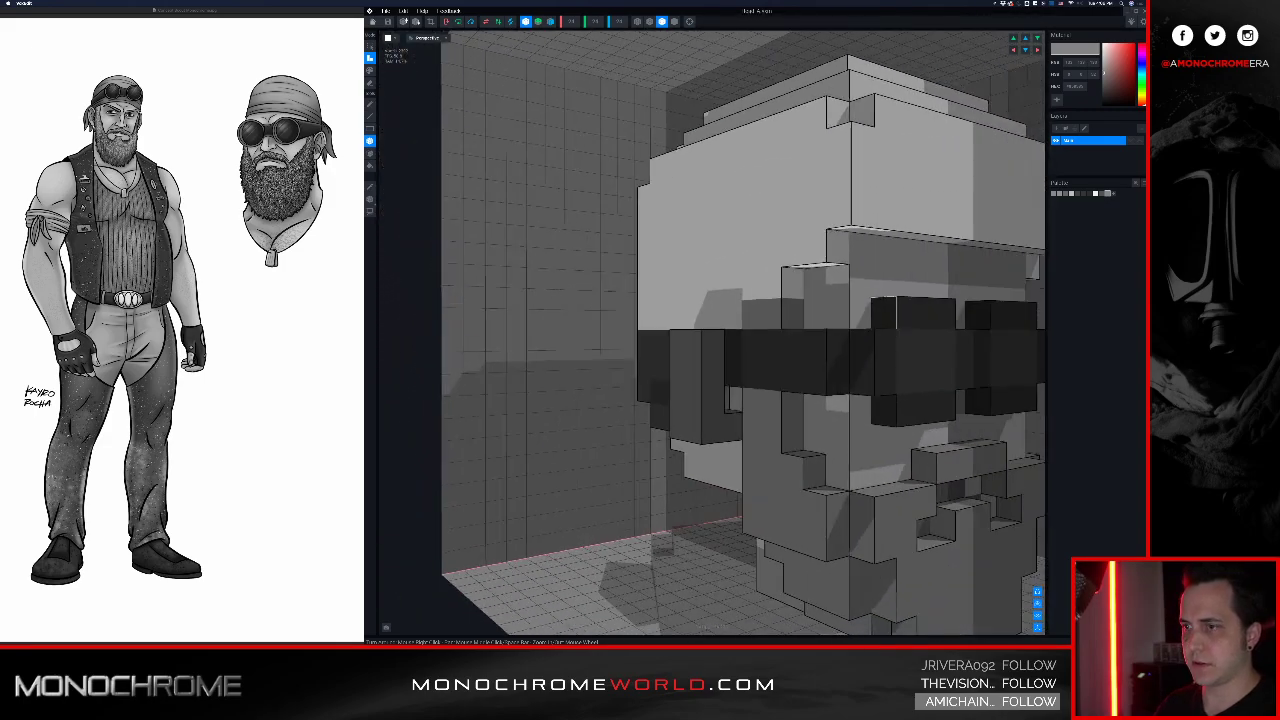
mouse_move(889, 311)
right_mouse_down()
mouse_move(900, 314)
mouse_move(872, 306)
right_mouse_up()
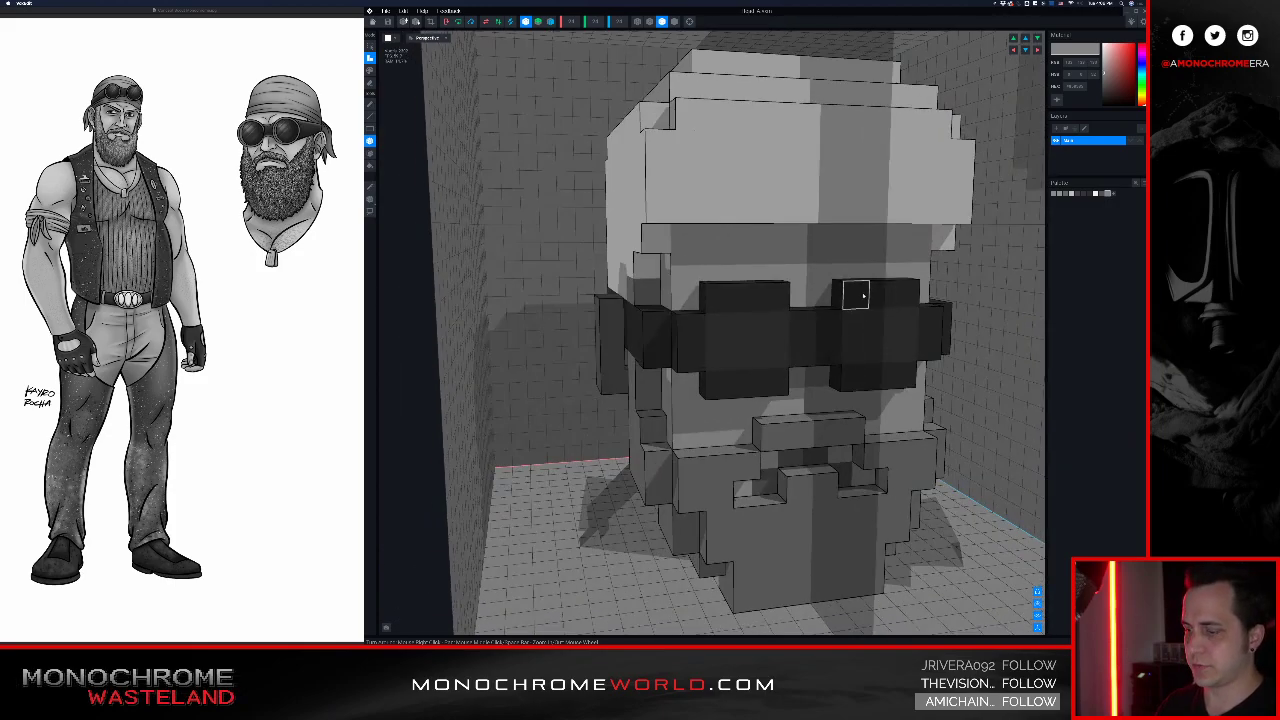
key("i")
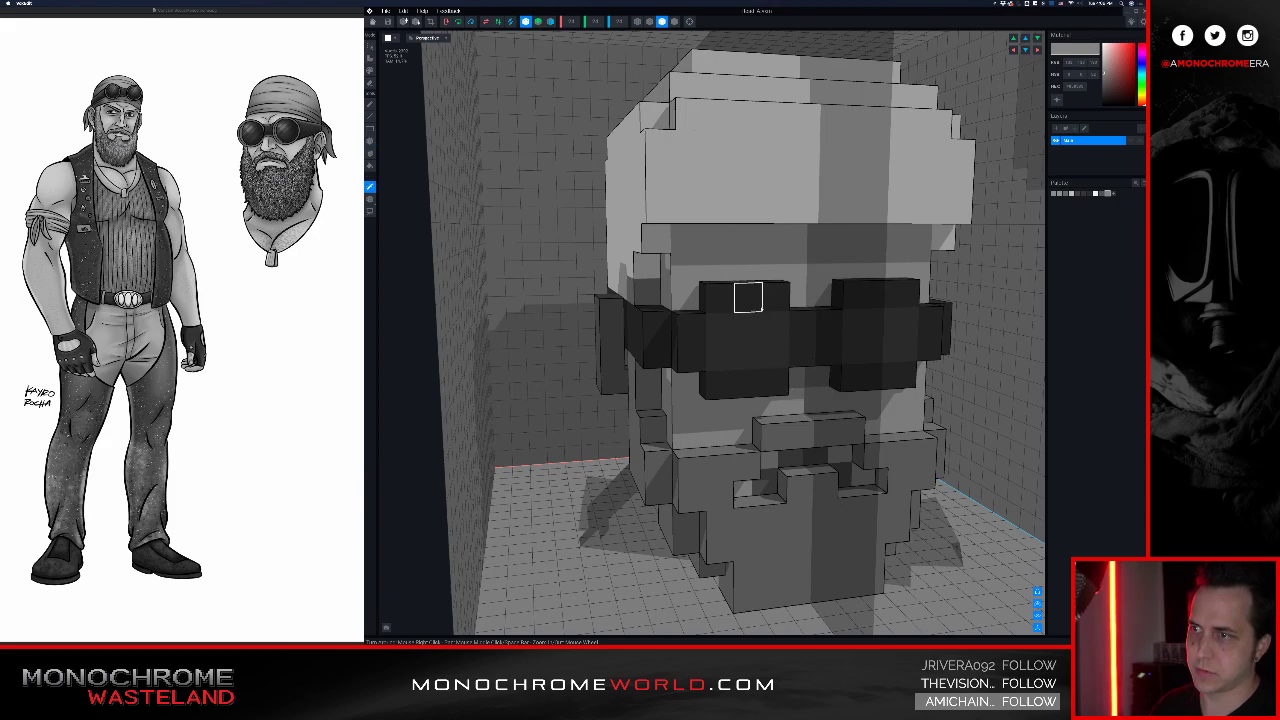
left_click(762, 308)
key("b")
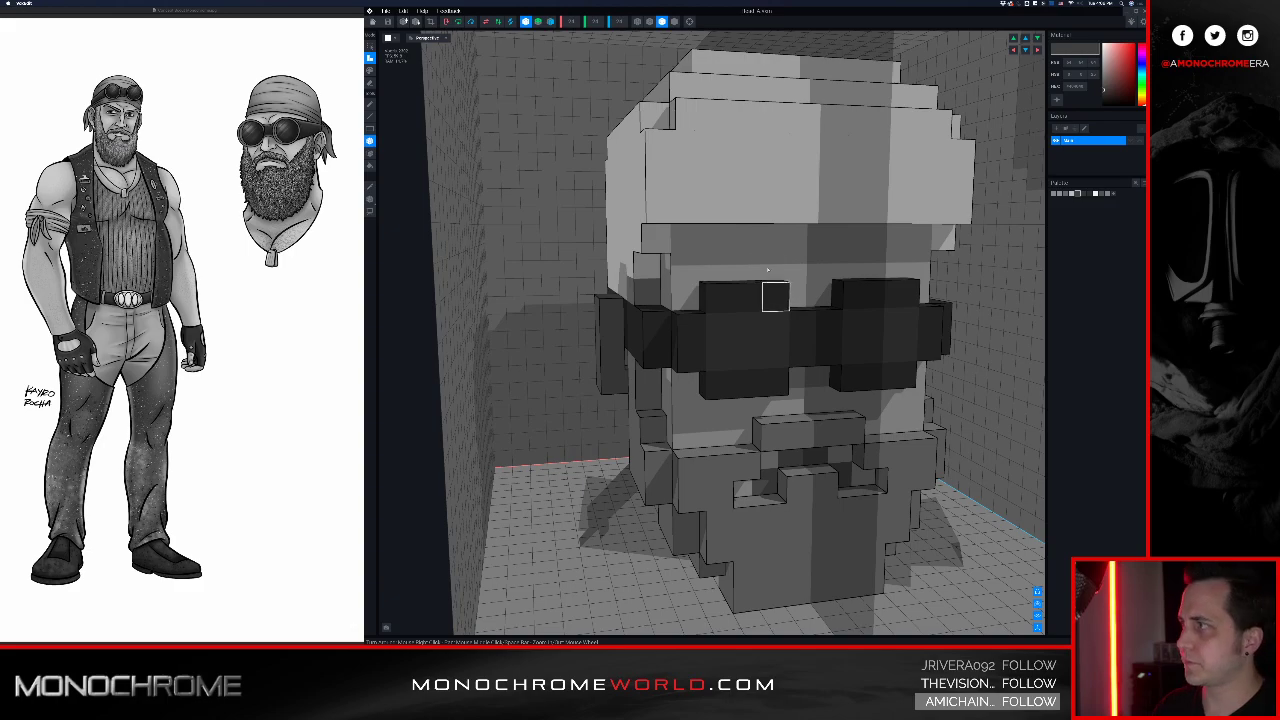
key("p")
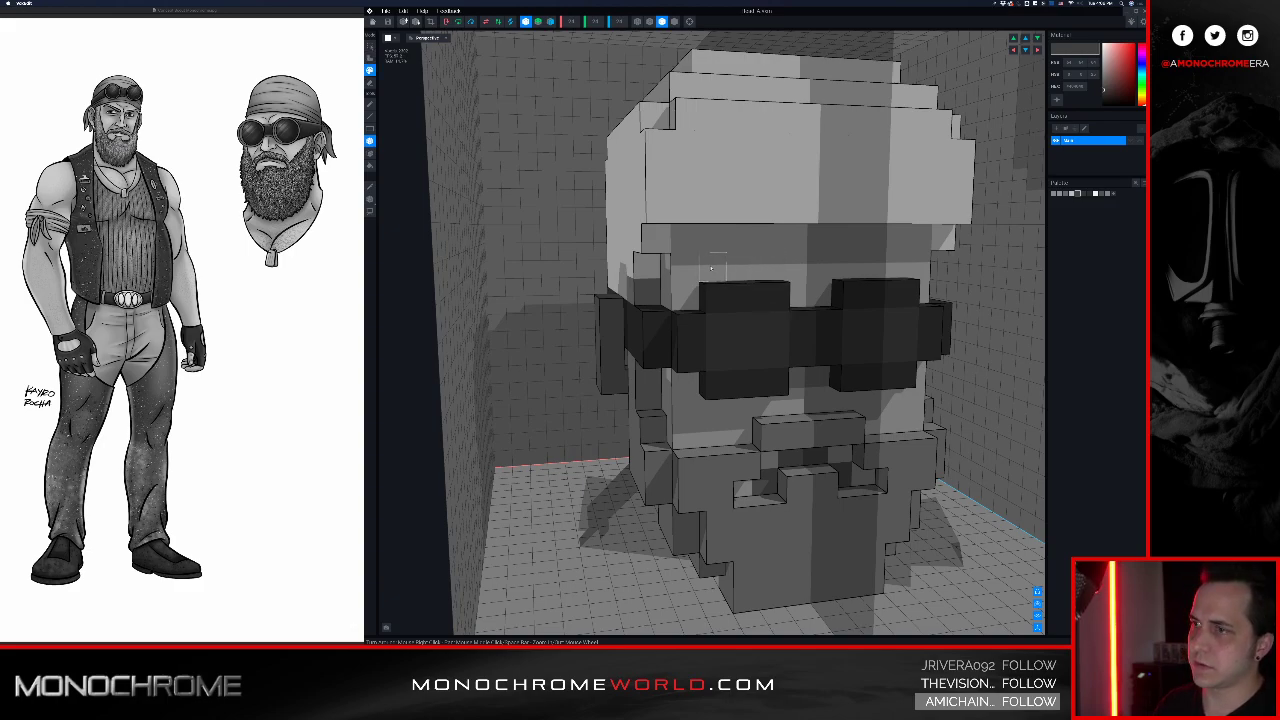
left_click(704, 248)
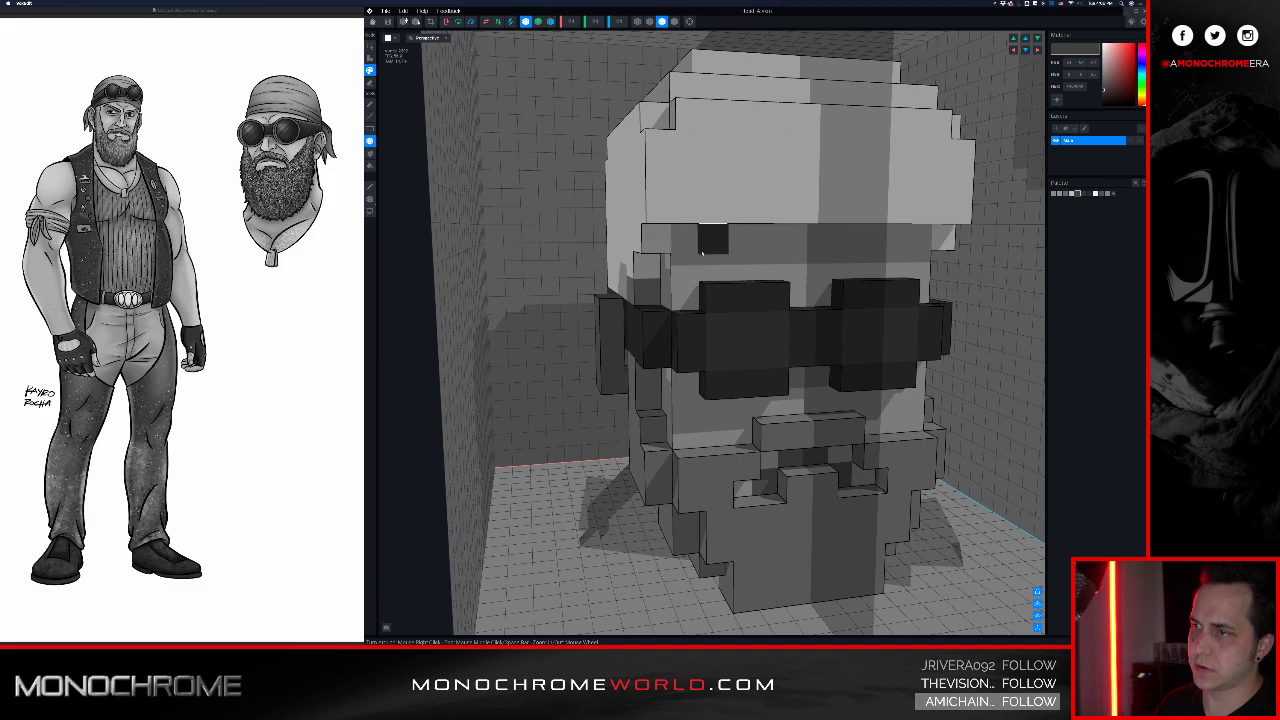
left_click(740, 266)
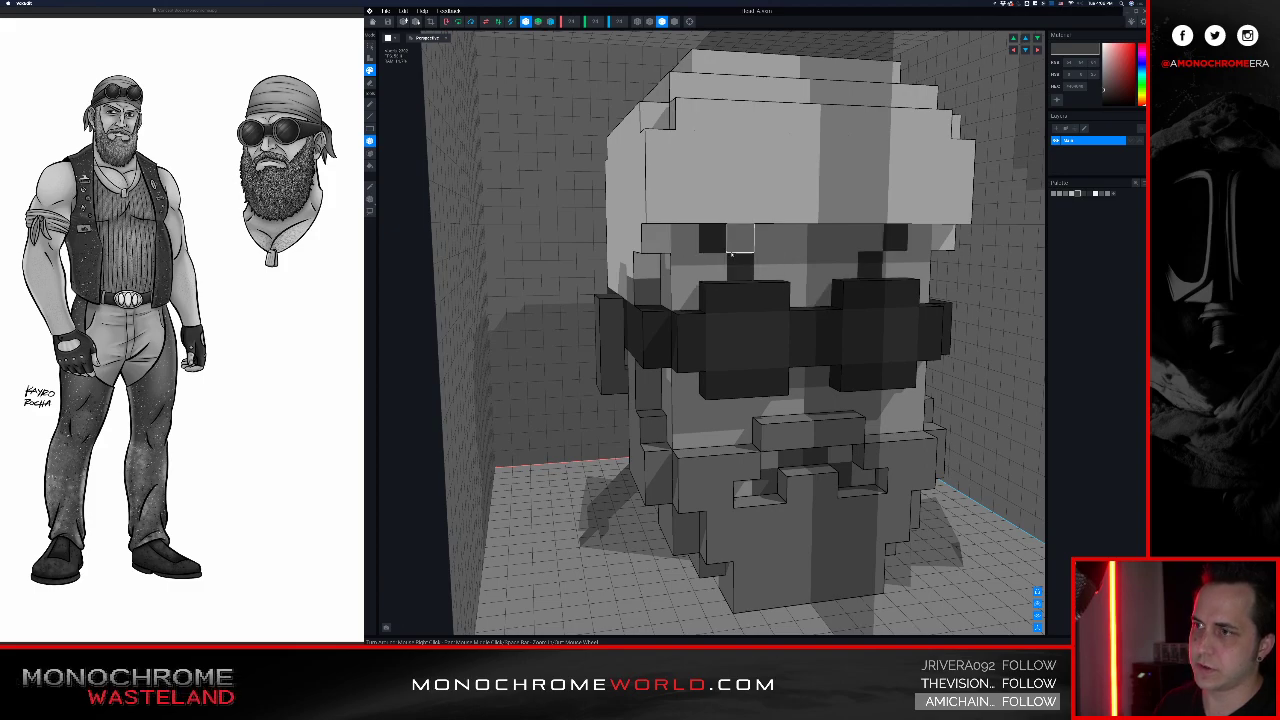
key("ctrl+z")
key("ctrl+z")
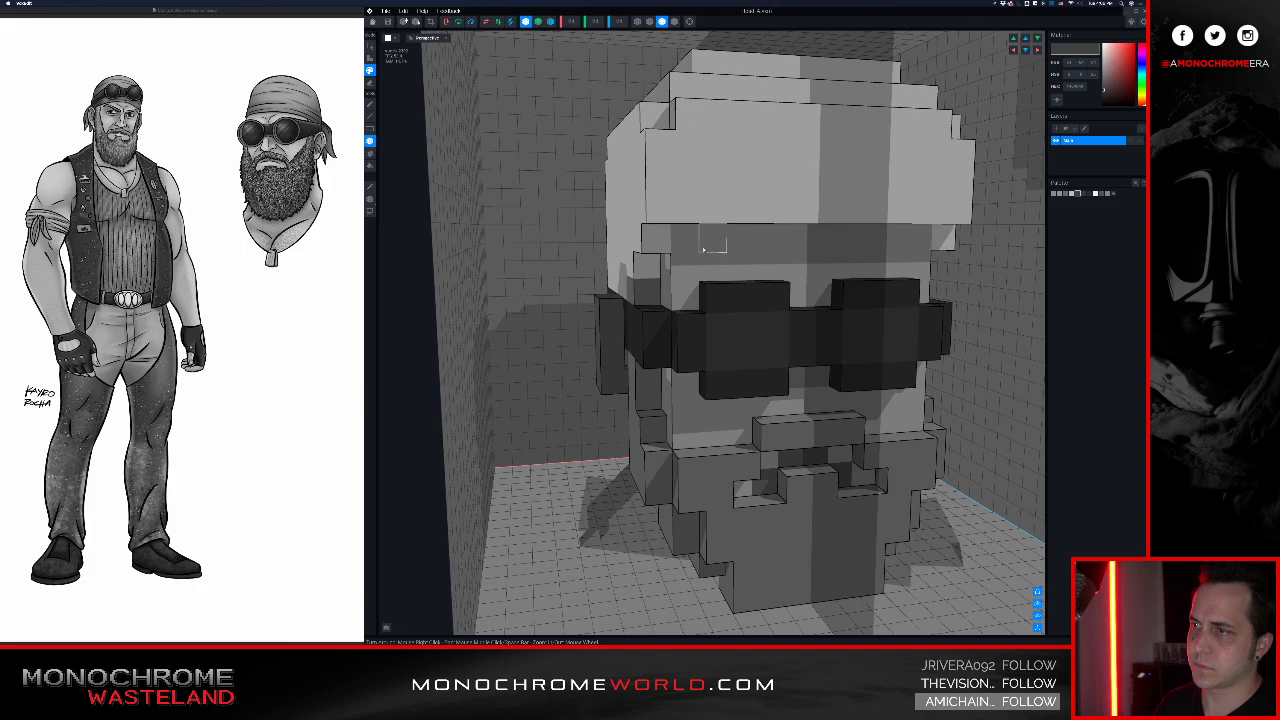
Step: Paint mirrored dark eyebrows, each two voxels wide, on the forehead row directly below the bandana
left_click(704, 248)
left_click(740, 240)
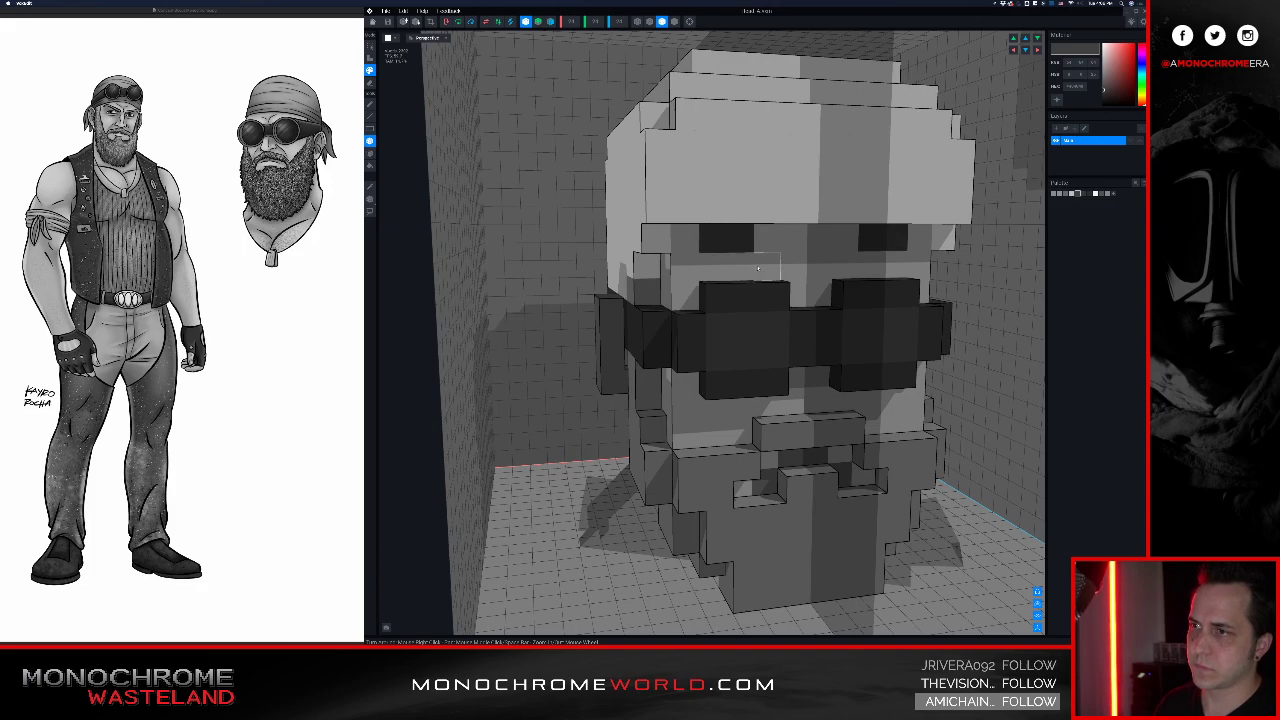
Step: Try darker inner brow ends one row lower, then undo all the dark eyebrow strokes on the forehead
left_click(760, 268)
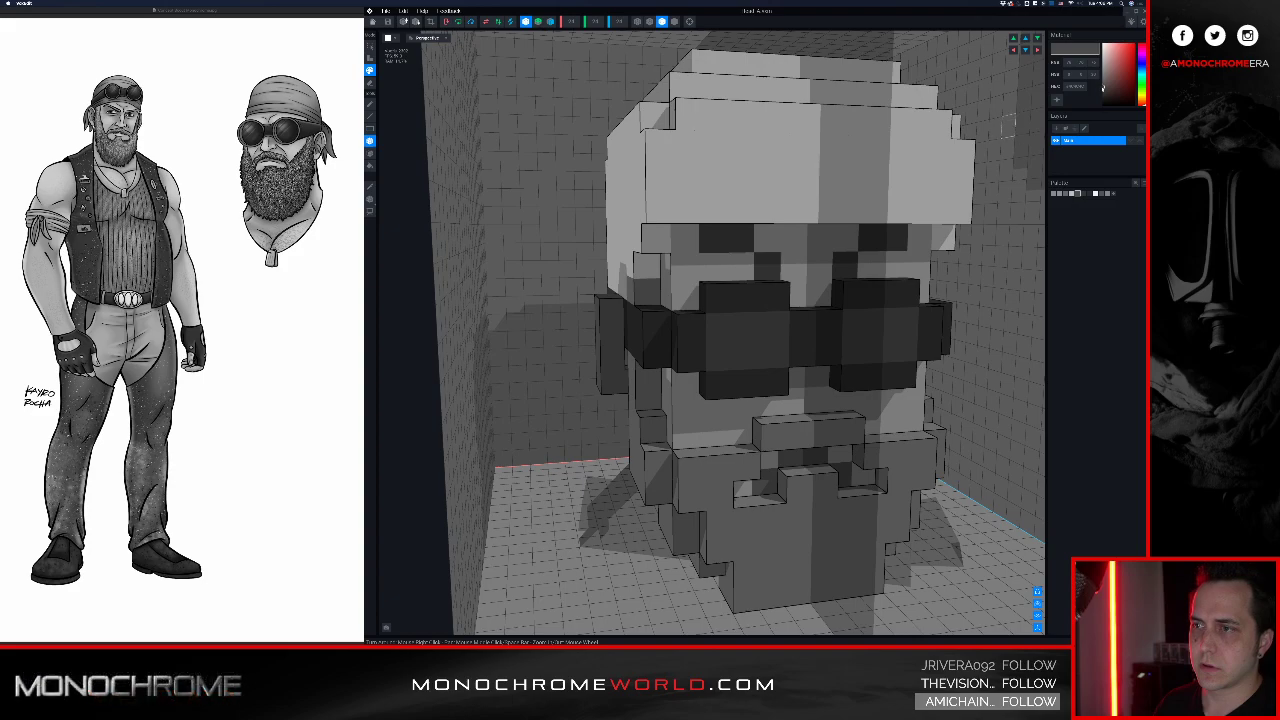
key("ctrl+z")
key("ctrl+z")
key("ctrl+z")
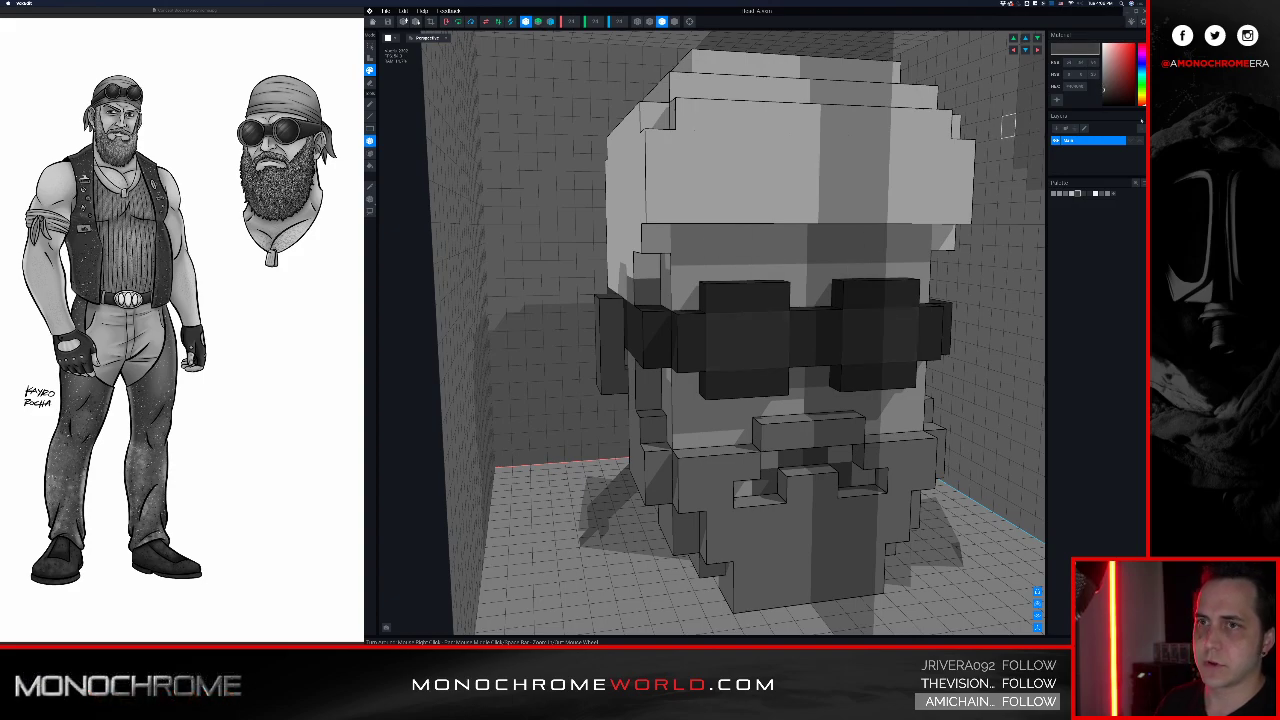
Step: Choose a slightly lighter grey and paint mirrored angled eyebrows, two outer voxels below the bandana and one inner voxel a row lower
left_click_drag(1105, 88, 1103, 84)
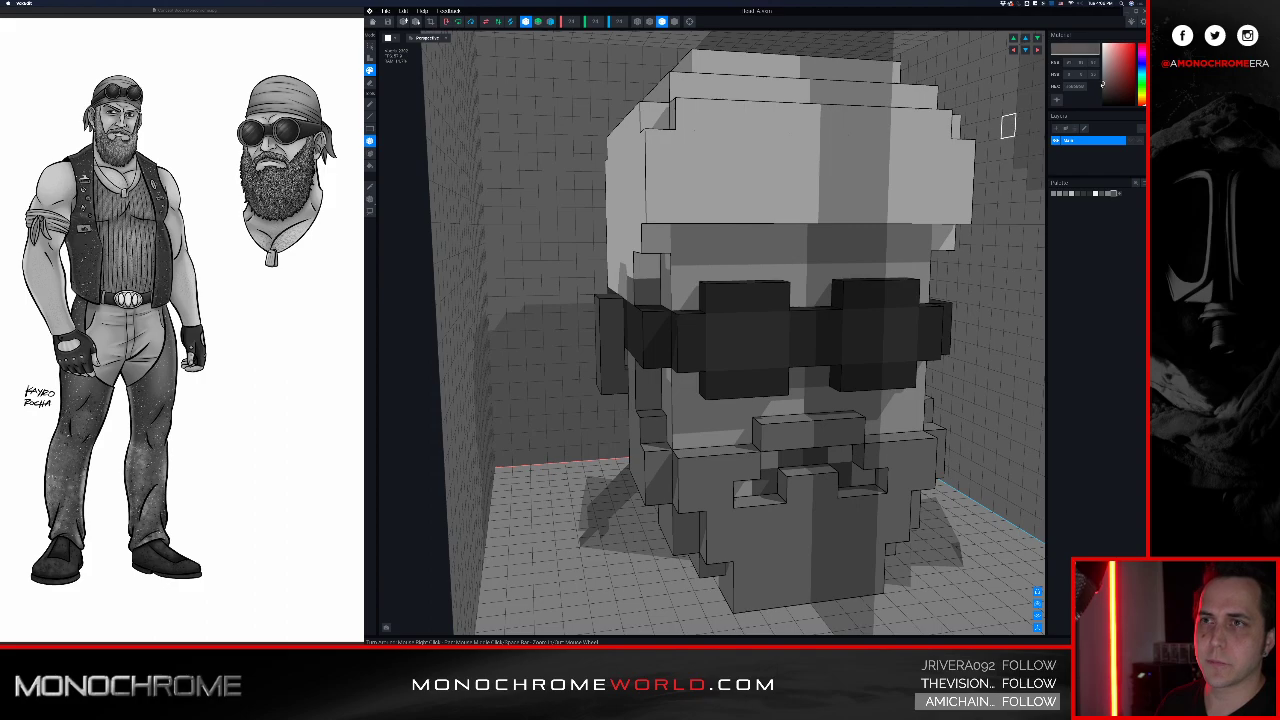
left_click(740, 238)
left_click(767, 266)
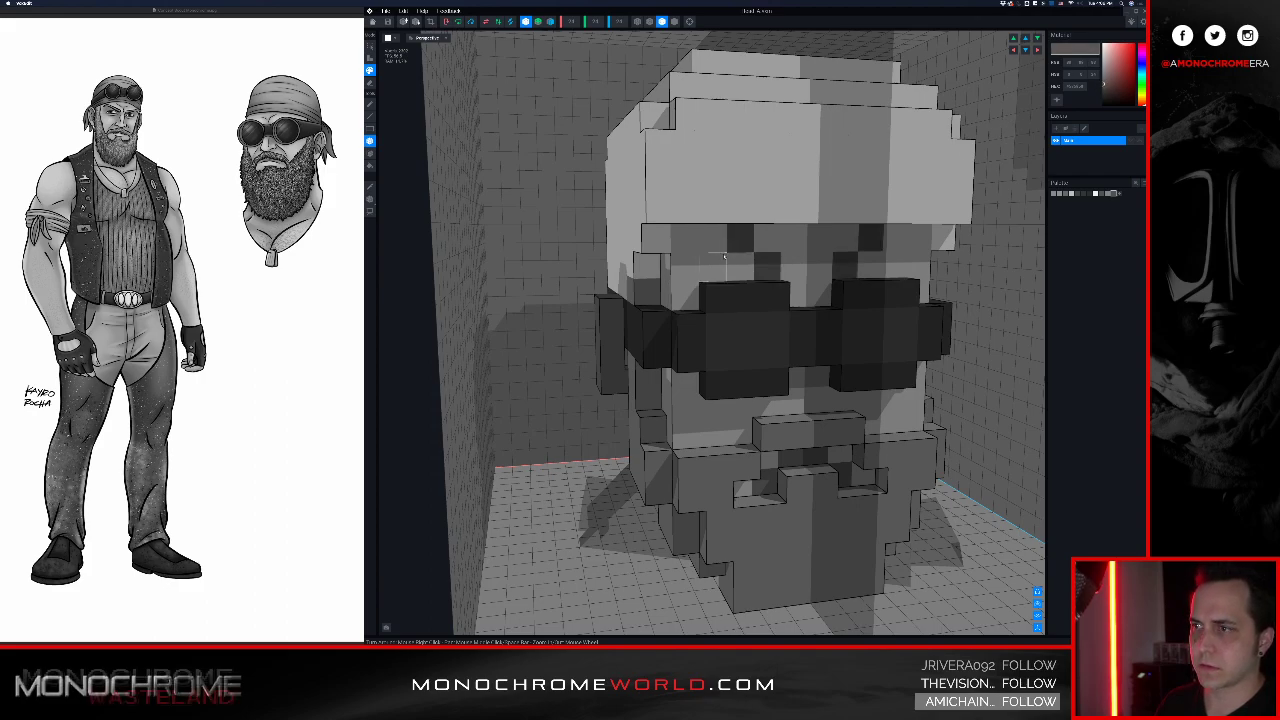
left_click(717, 243)
mouse_move(768, 243)
right_mouse_down()
mouse_move(745, 244)
mouse_move(757, 247)
right_mouse_up()
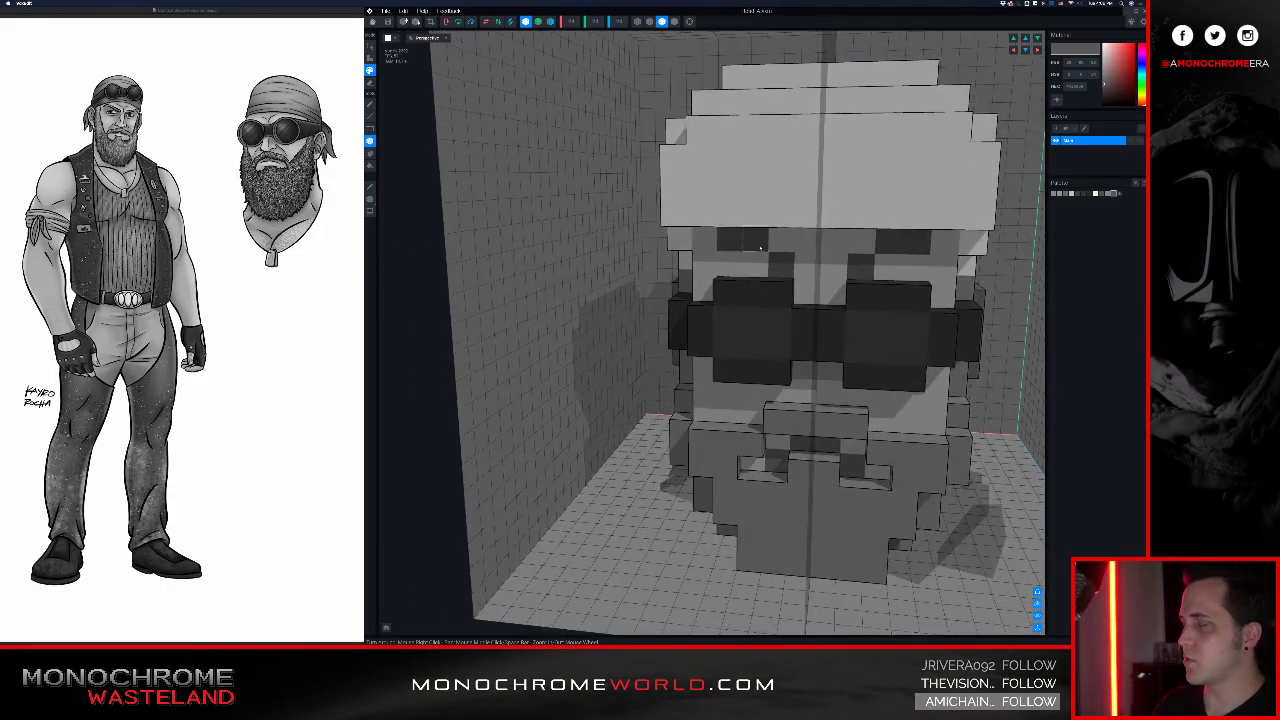
Step: Sample the forehead's skin grey and recolour the eyebrow voxels with it
left_click(785, 263, "ctrl")
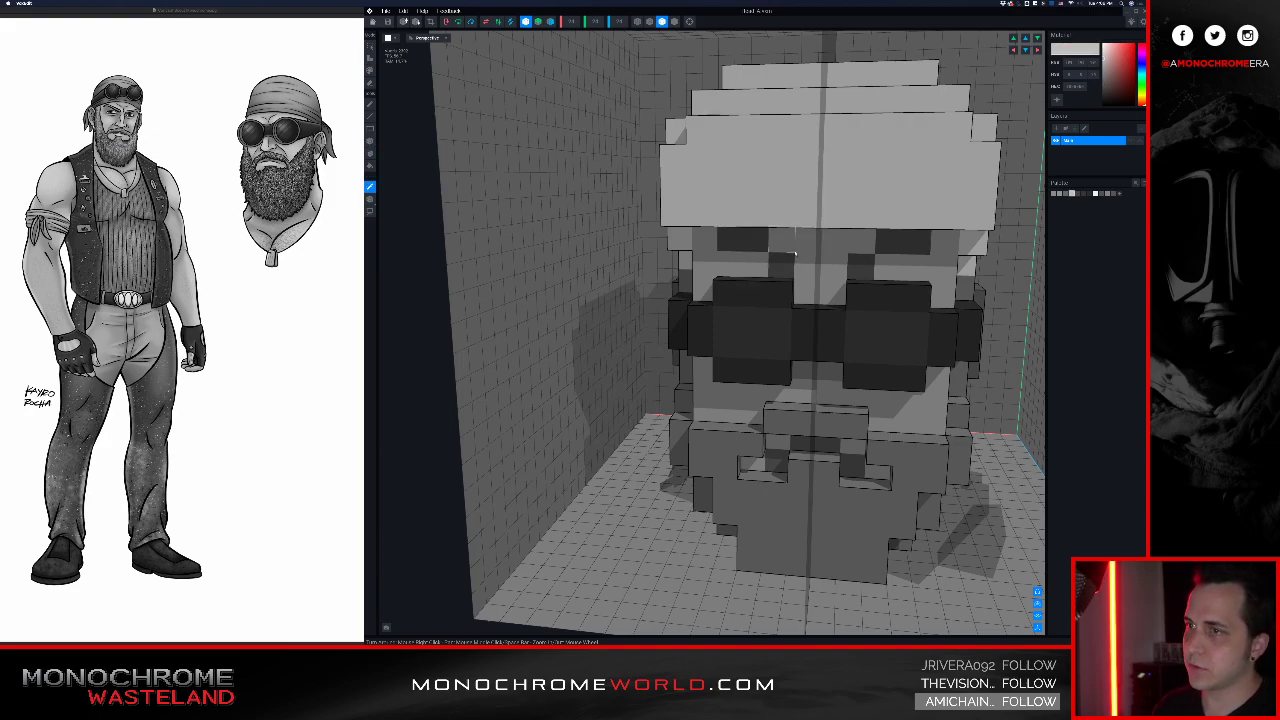
left_click(790, 265)
left_click_drag(738, 246, 740, 248)
Step: Sample the bandana's near-white and attach a raised stepped patch at its back centre, two voxels wide at the top and four below
right_click_drag(755, 265, 694, 248)
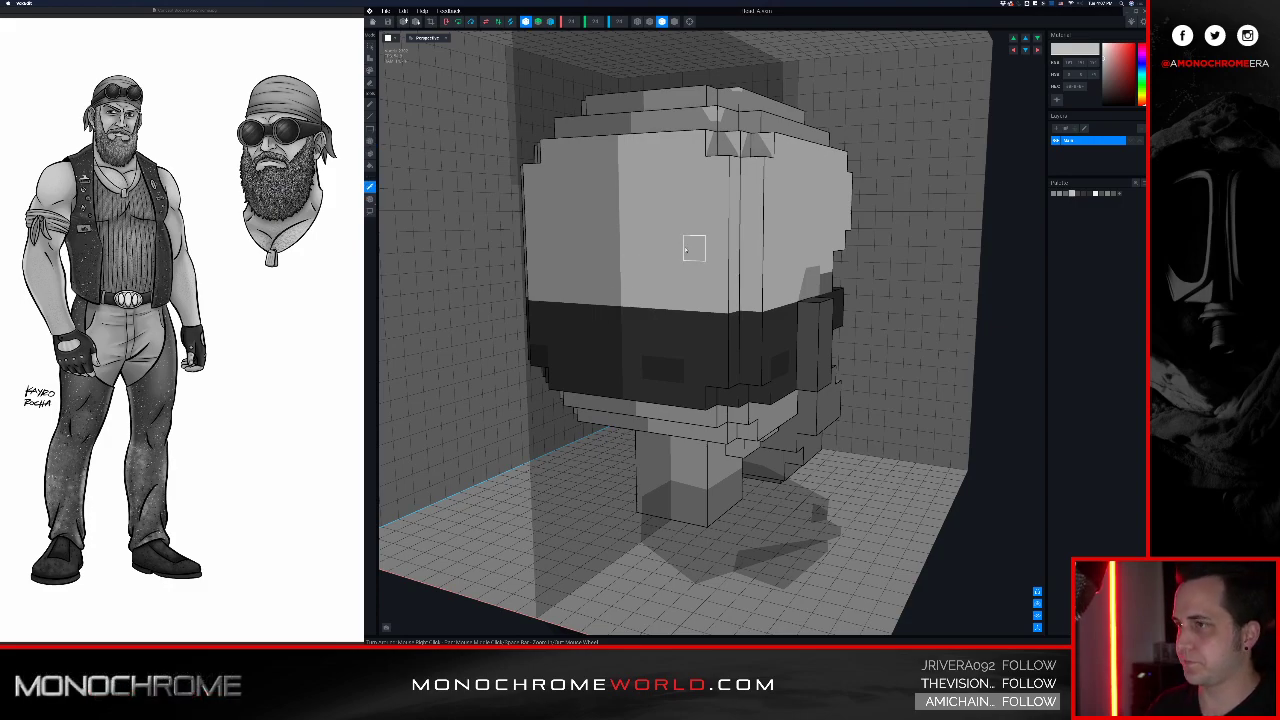
left_click(694, 249, "alt")
right_click_drag(694, 222, 694, 222)
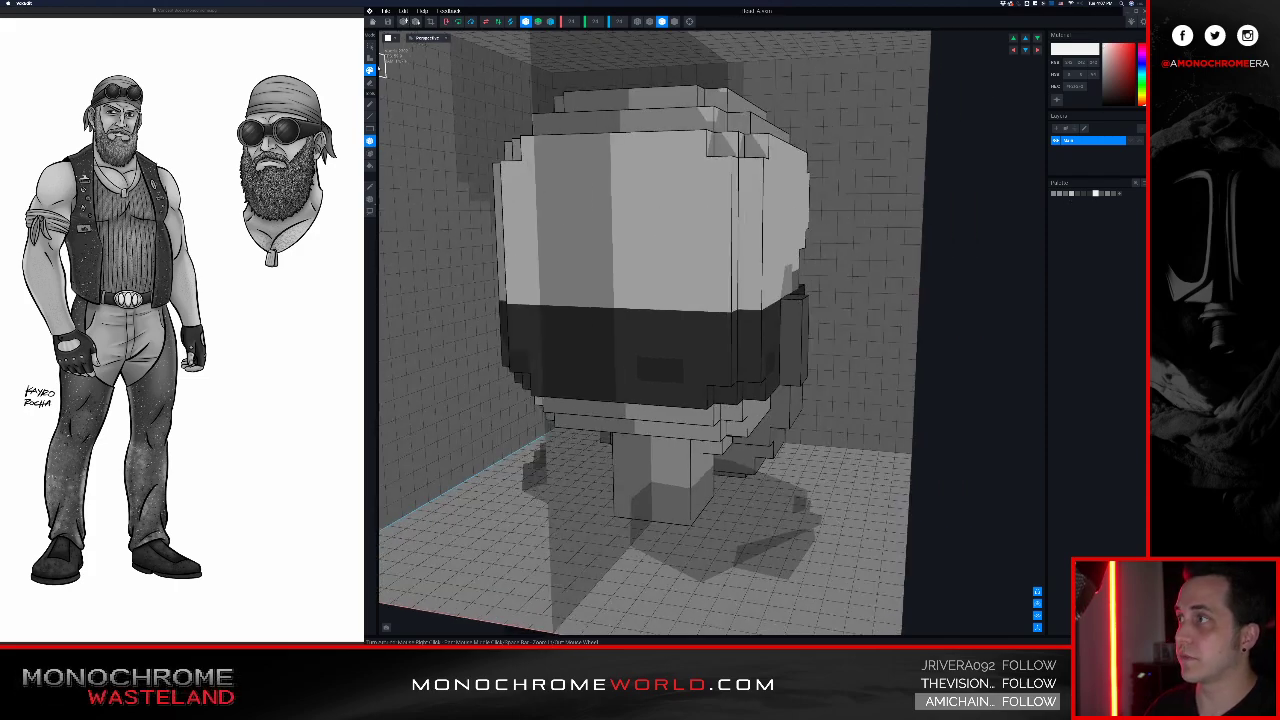
left_click(370, 57)
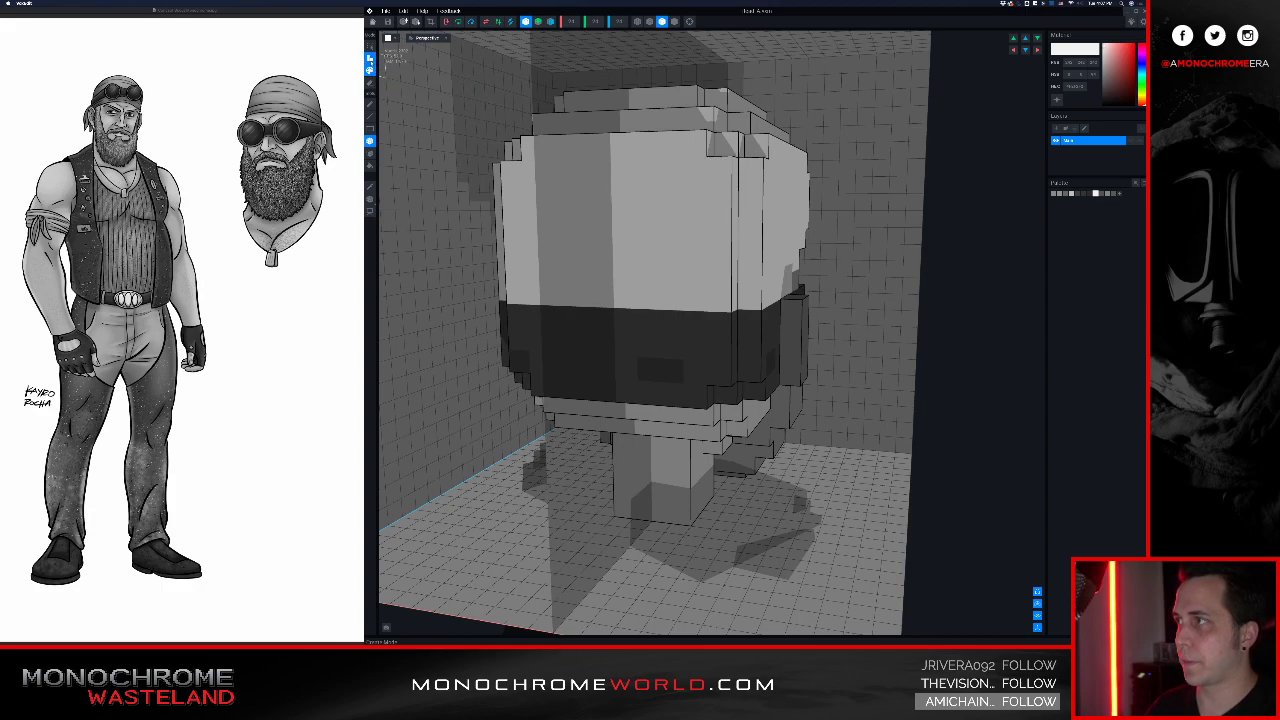
left_click(614, 229)
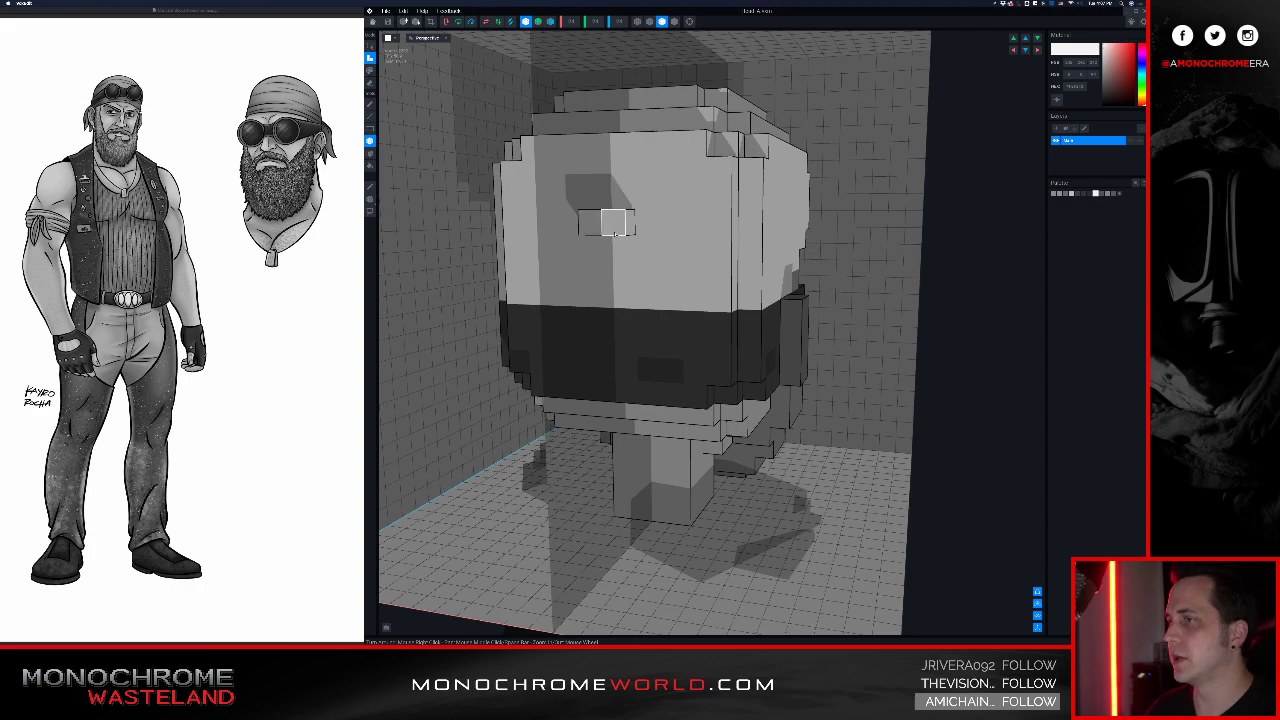
left_click(614, 245)
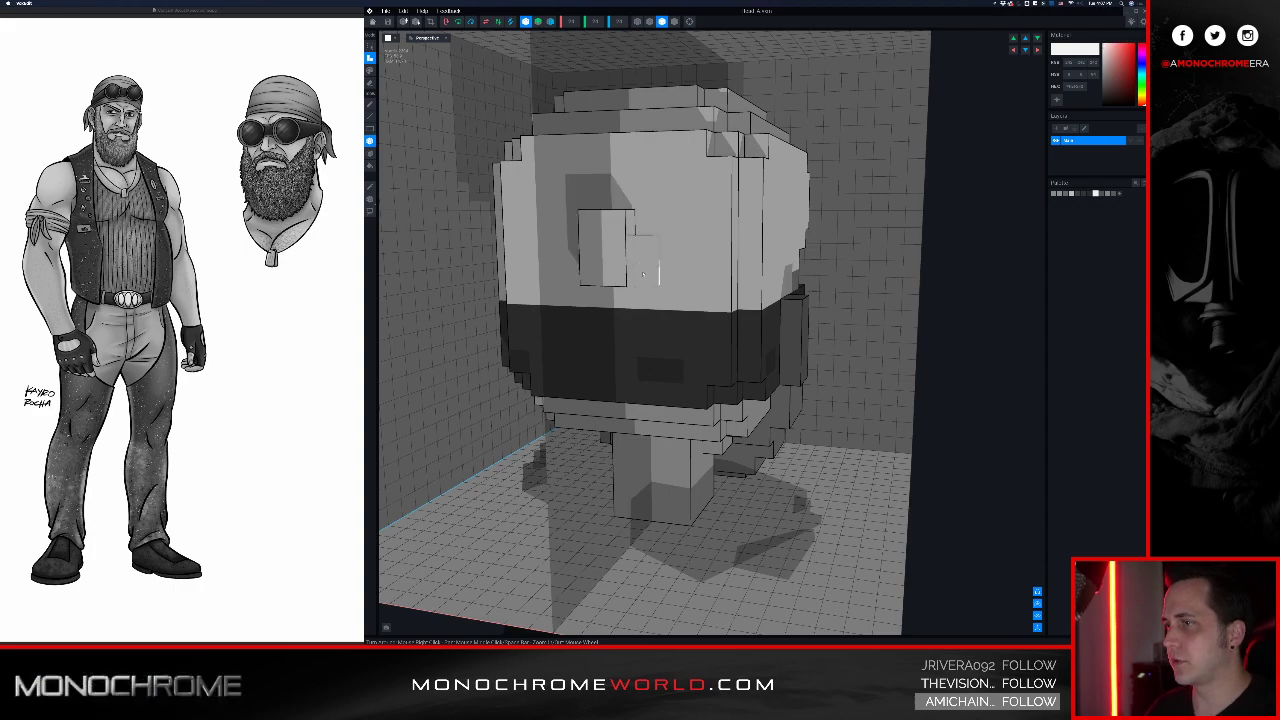
left_click(648, 268)
scroll(620, 250, "up", 5)
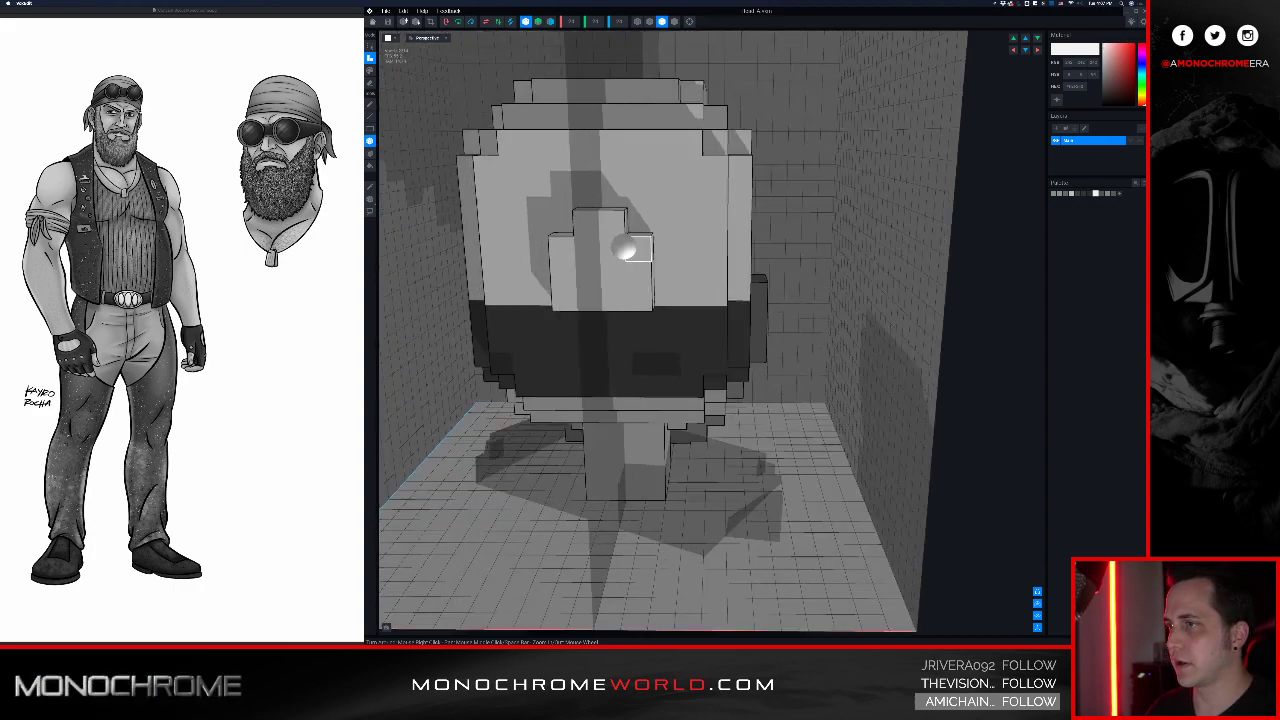
mouse_move(652, 228)
right_mouse_down()
mouse_move(614, 206)
mouse_move(617, 223)
mouse_move(640, 214)
right_mouse_up()
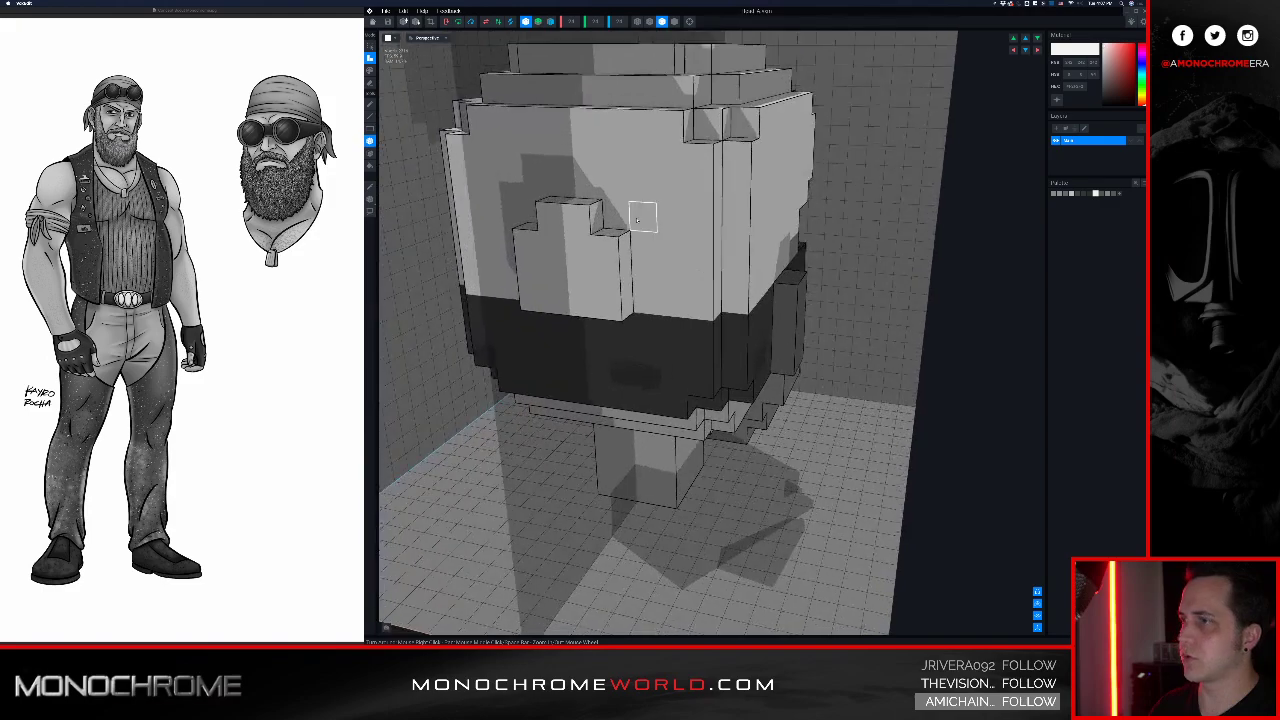
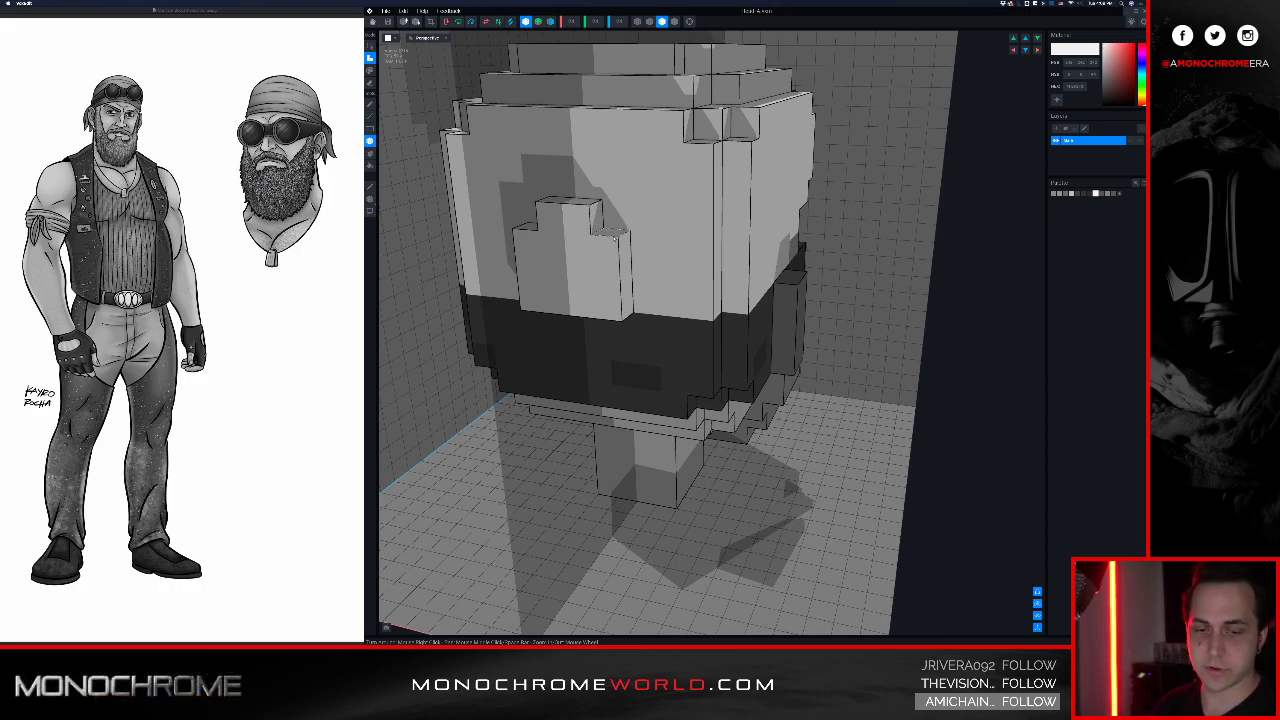
Step: Add a protruding knot block two voxels wide and two high in the middle of the raised patch on the bandana's back
scroll(656, 222, "up", 2)
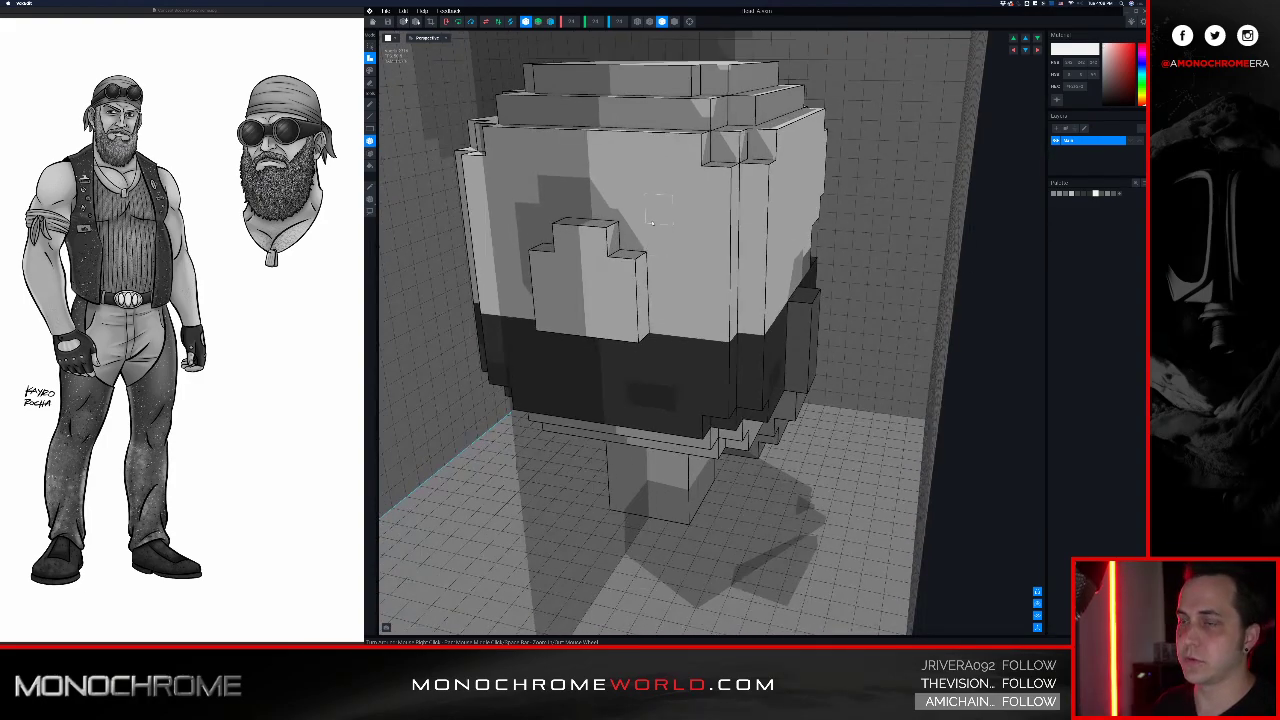
right_click_drag(655, 222, 648, 257)
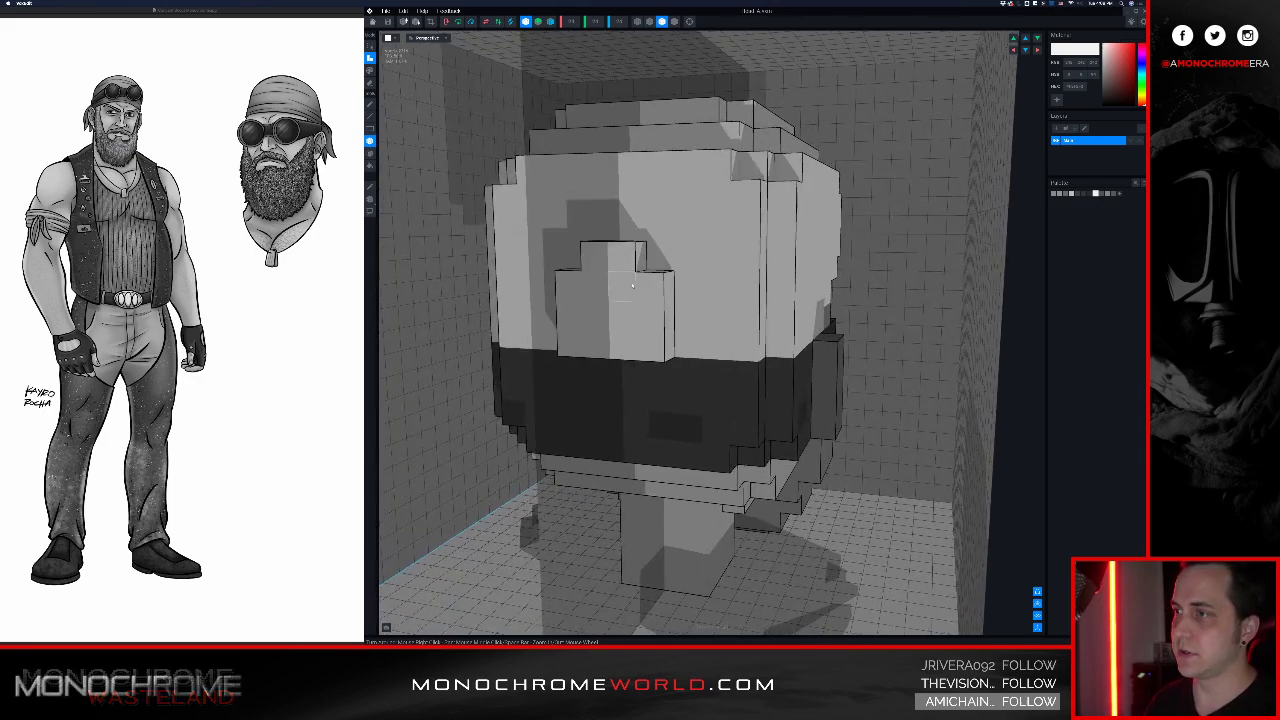
right_click_drag(632, 287, 689, 274)
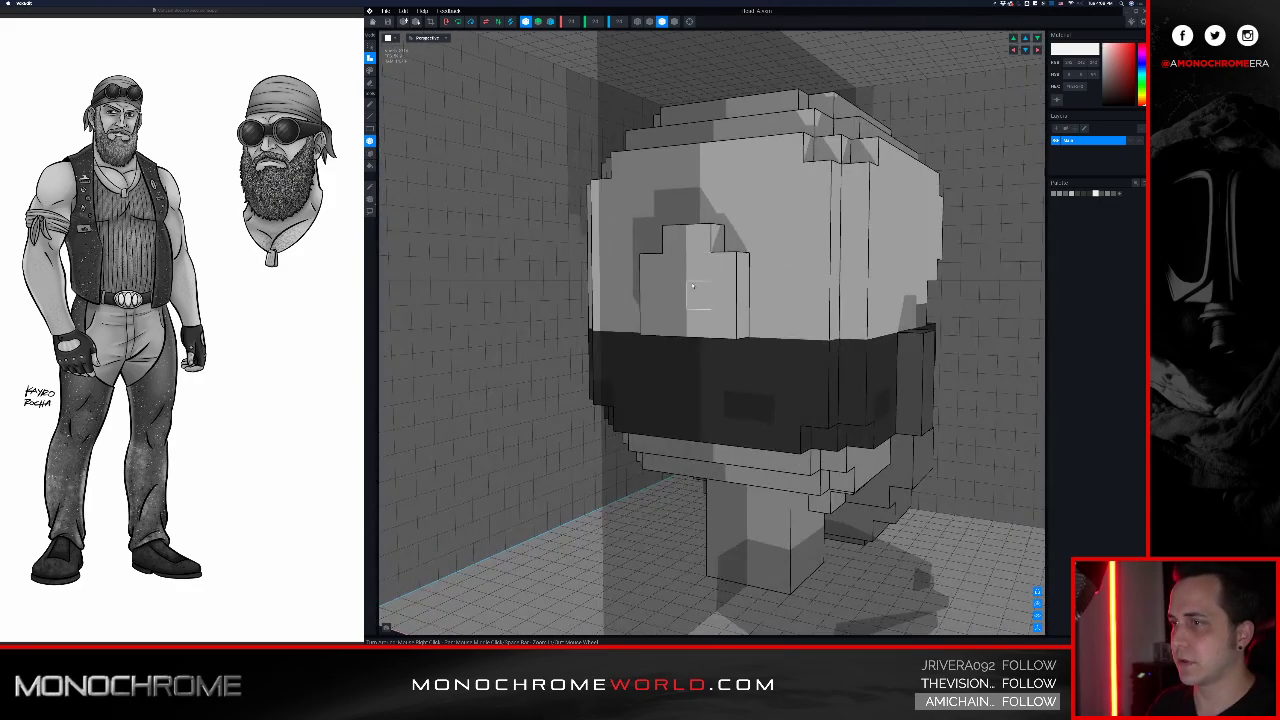
right_click_drag(695, 281, 718, 283)
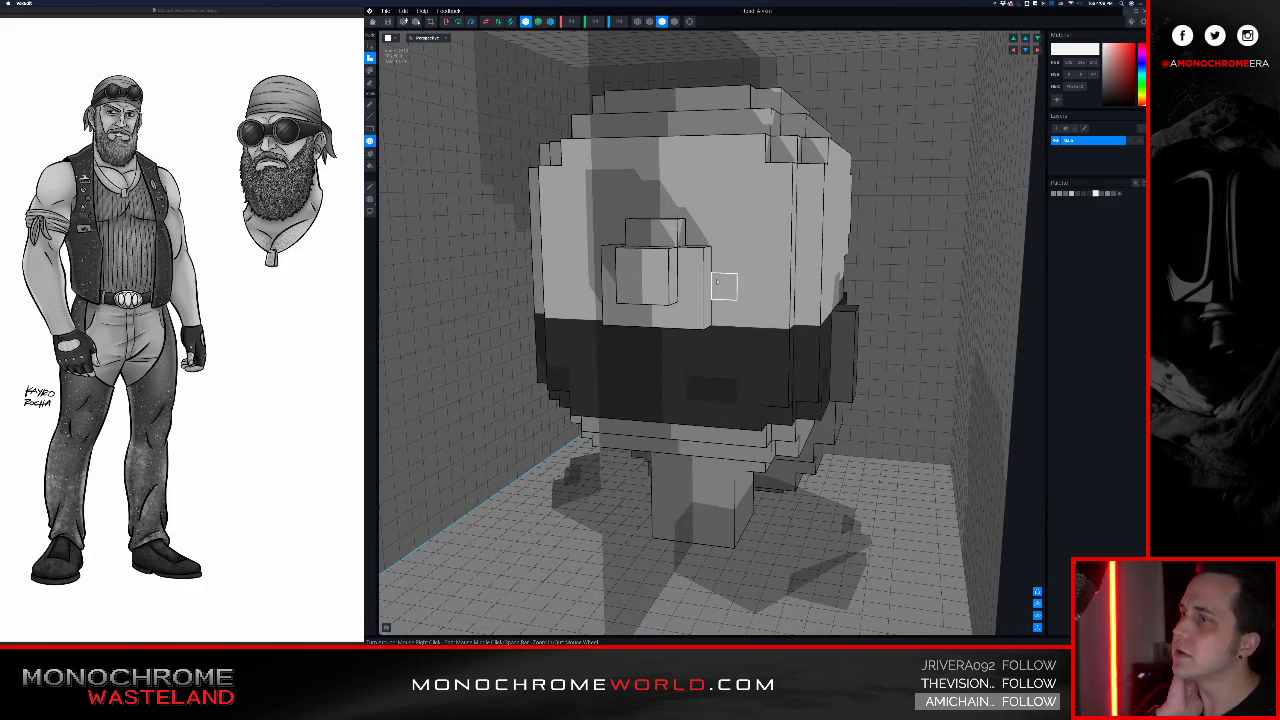
right_click_drag(737, 278, 693, 254)
middle_click_drag(646, 255, 713, 262)
right_click_drag(668, 244, 638, 244)
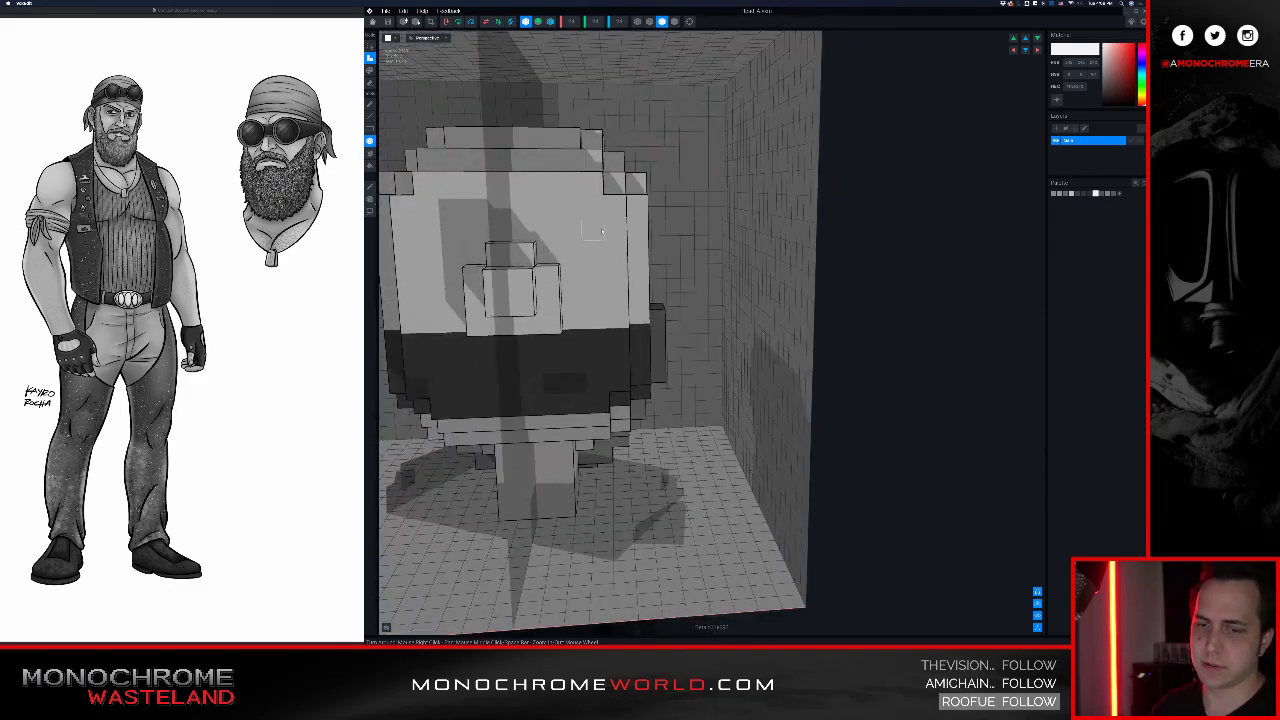
Step: Turn off X-axis mirroring and attach near-white voxels extending asymmetrically from the outer end of the bandana knot
right_click_drag(519, 203, 563, 238)
left_click(587, 243)
left_click(585, 267)
left_click(525, 22)
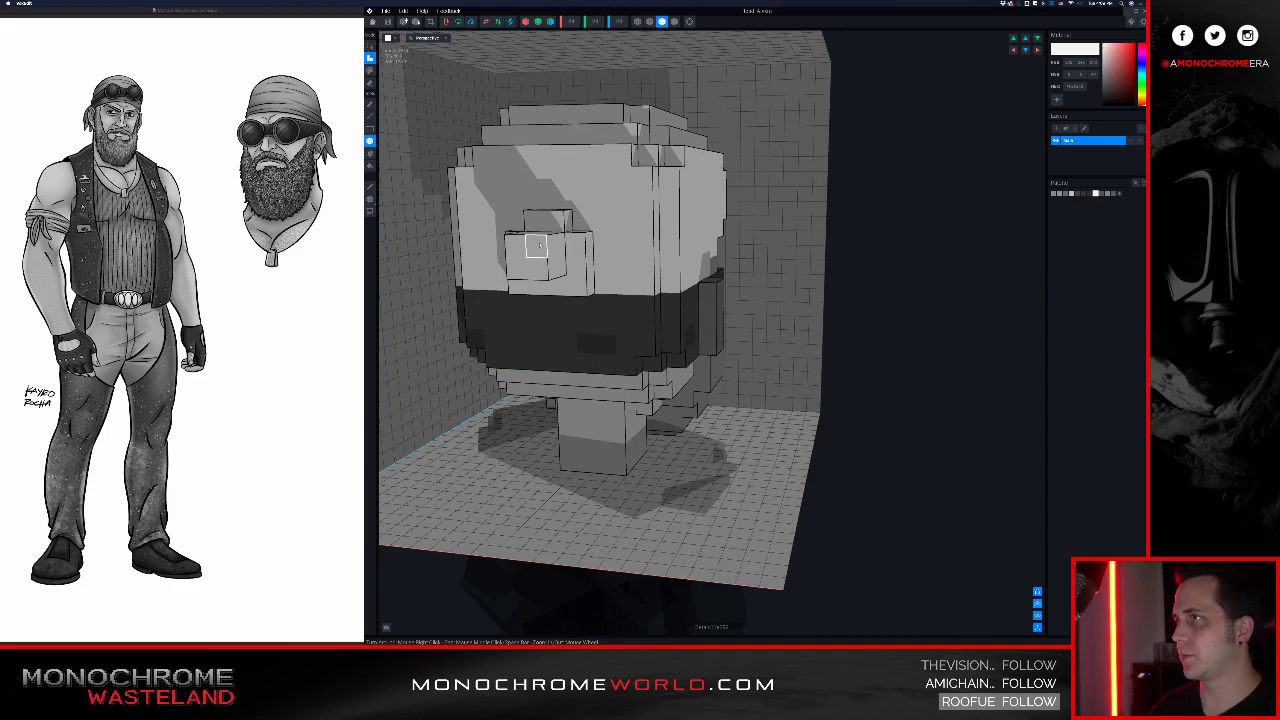
right_click_drag(536, 252, 562, 262)
left_click(592, 262)
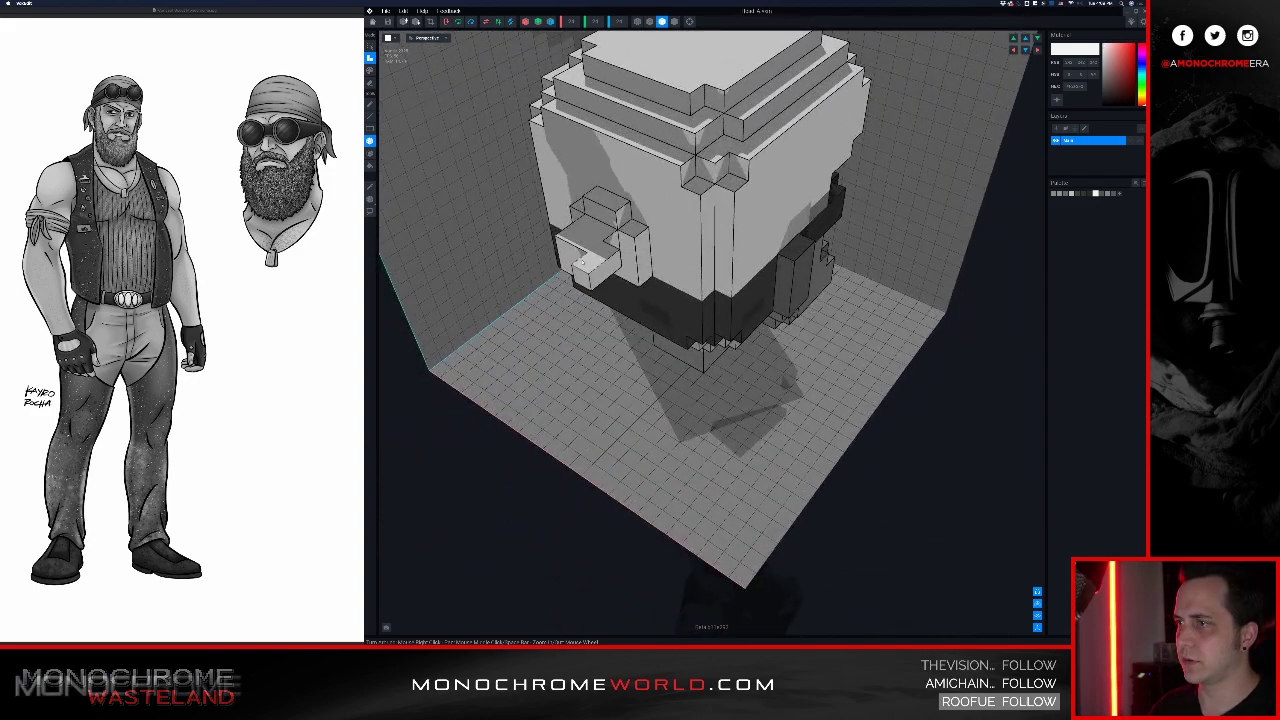
left_click(606, 251)
right_click_drag(600, 268, 622, 251)
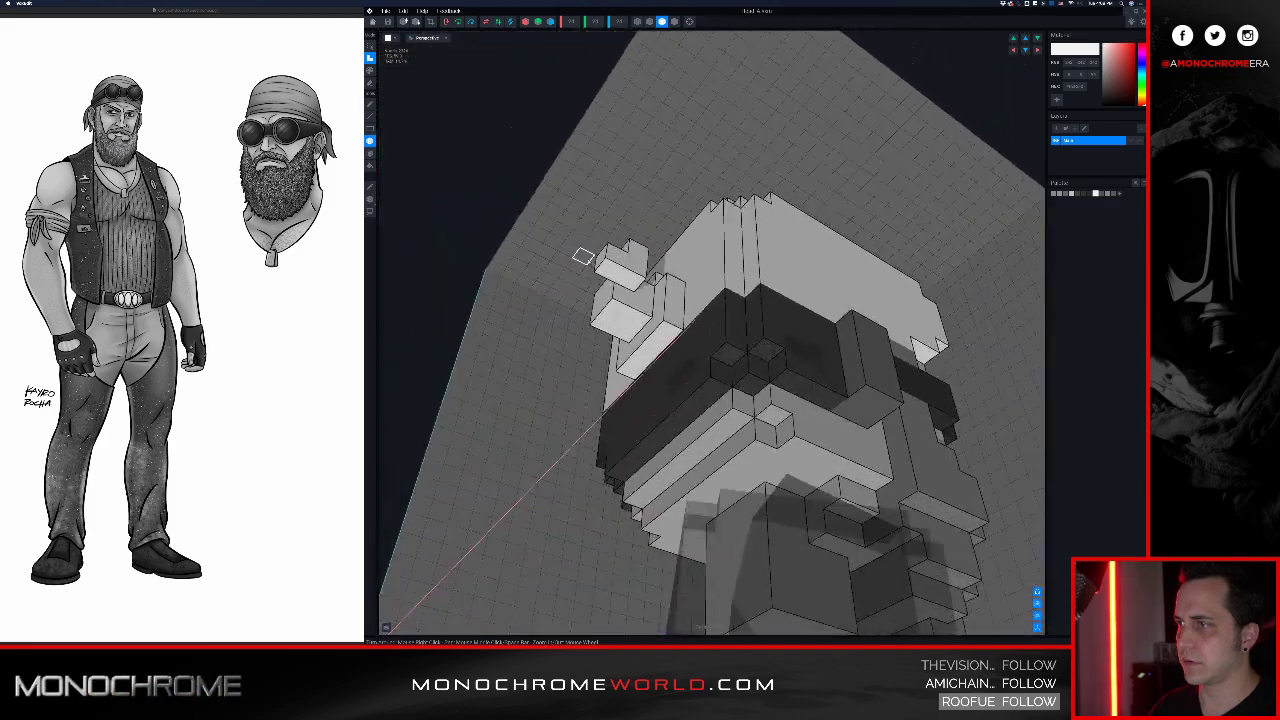
Step: Build the first bandana tail out of near-white voxels, running sideways from the knot and hanging down
left_click(627, 279)
left_click(631, 283)
left_click(624, 271)
left_click(638, 282)
left_click(623, 275)
left_click(638, 296)
left_click(618, 290)
left_click(617, 304)
Step: Shape a second hanging bandana tail on the other side of the knot
right_click_drag(612, 268, 649, 265)
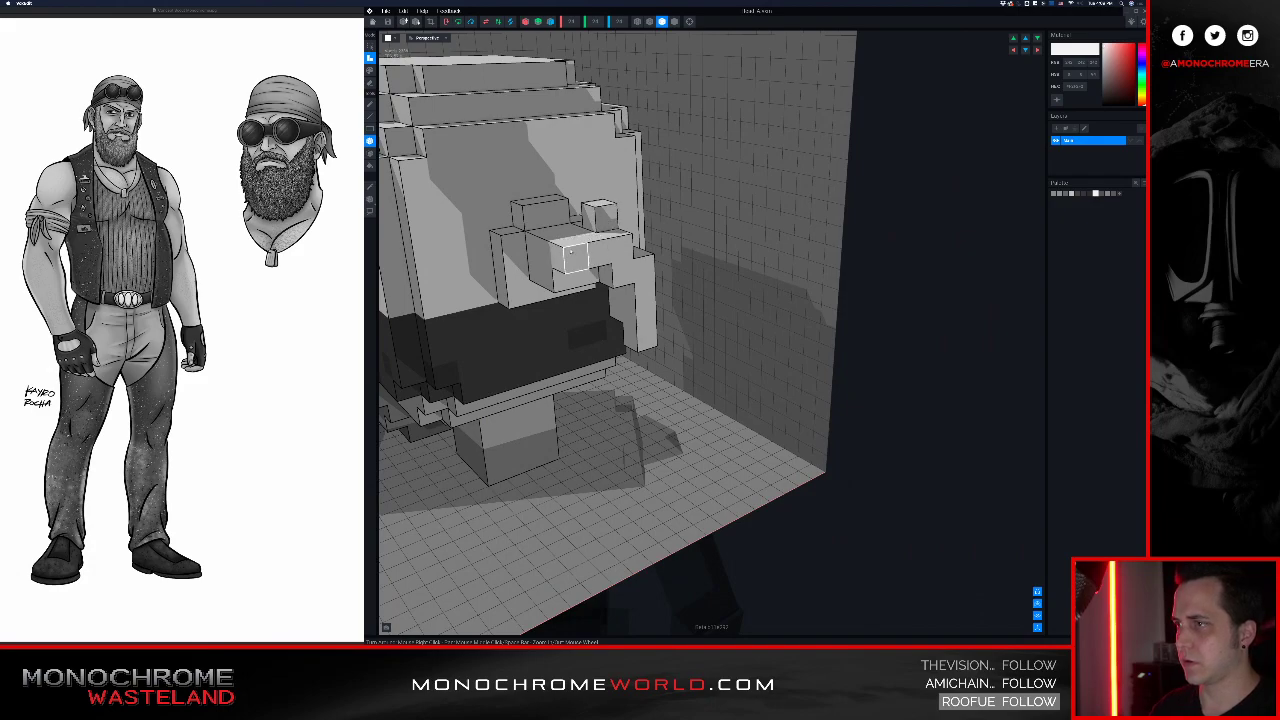
left_click(565, 258)
right_click_drag(565, 258, 650, 268)
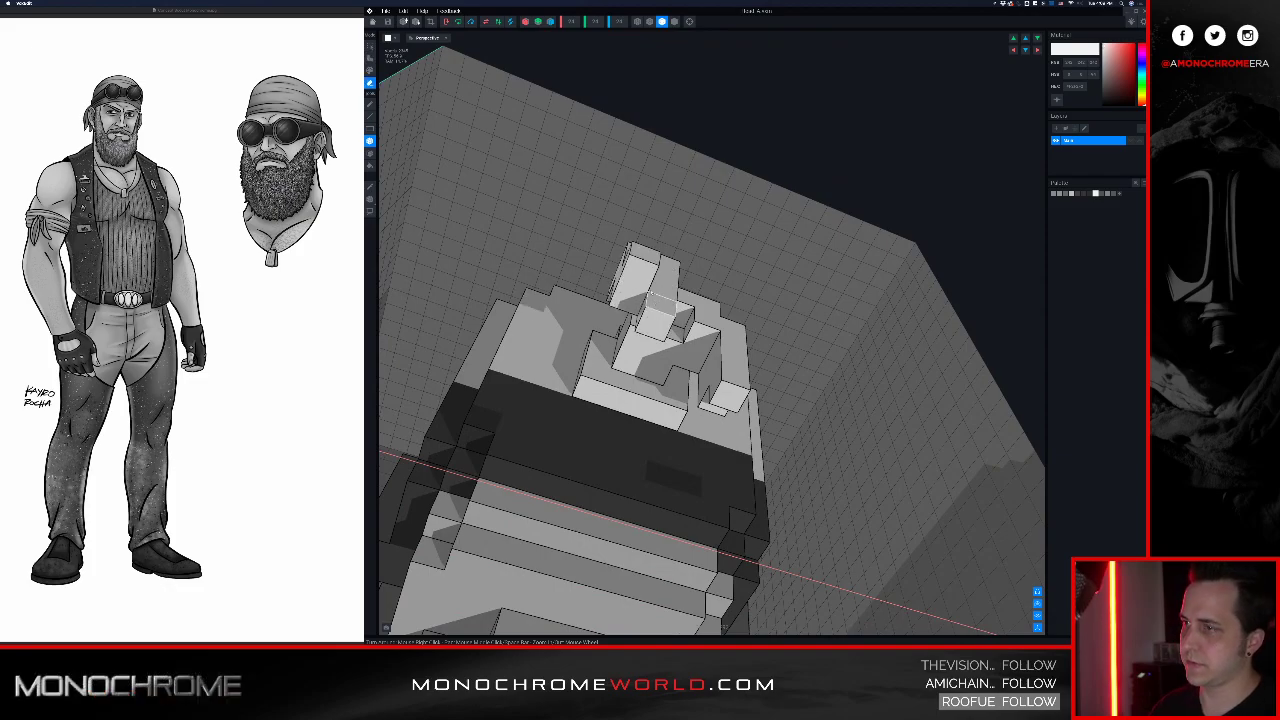
right_click_drag(655, 304, 644, 163)
right_click_drag(604, 266, 720, 334)
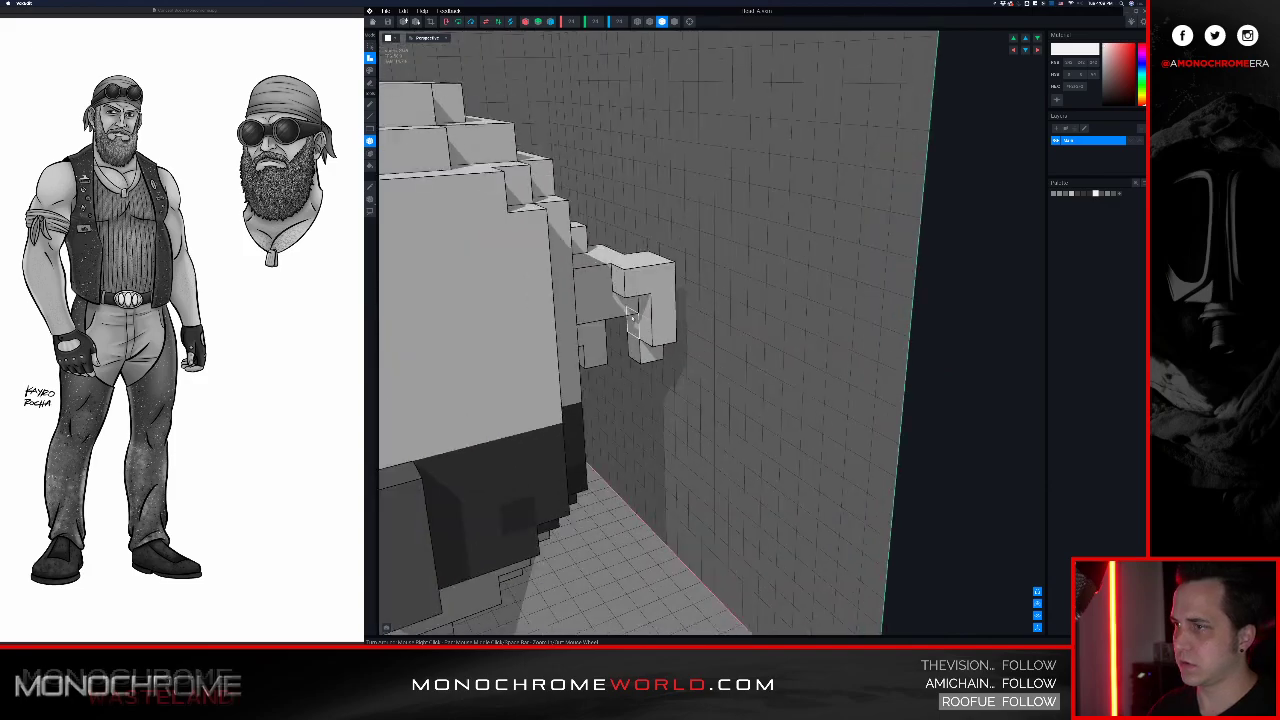
right_click_drag(633, 312, 655, 255)
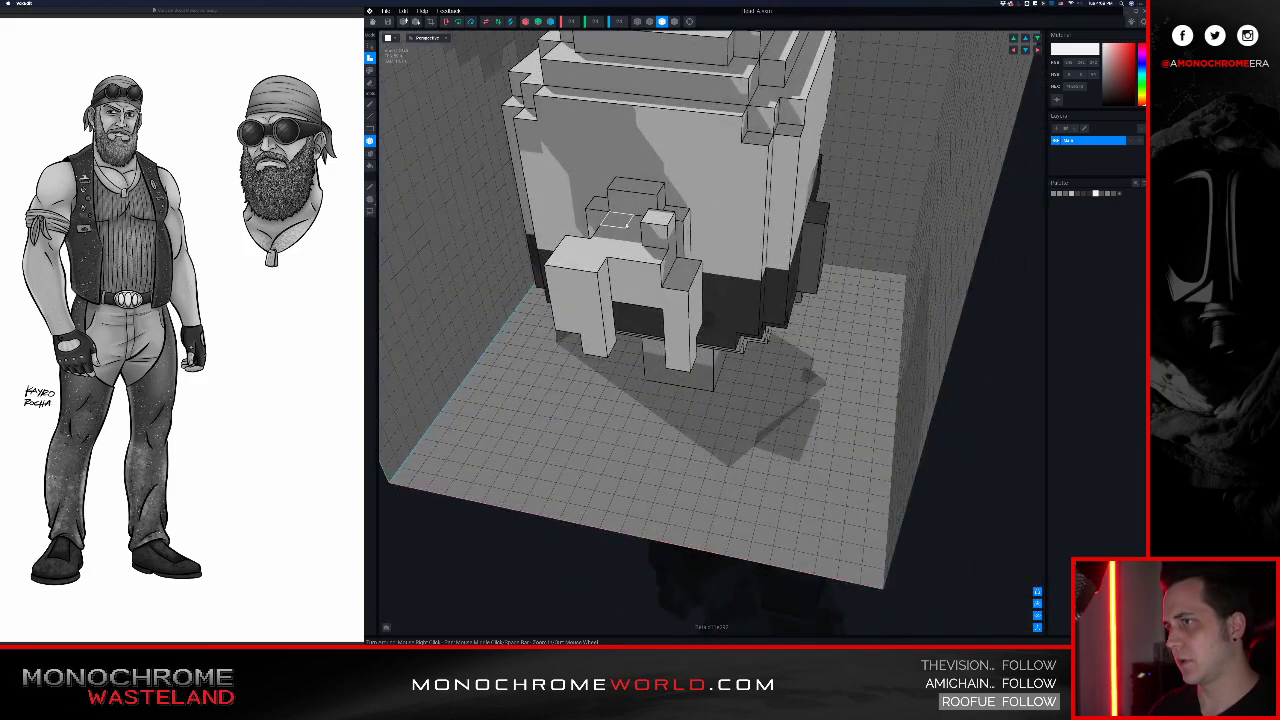
right_click_drag(632, 232, 683, 174)
scroll(700, 213, "down", 4)
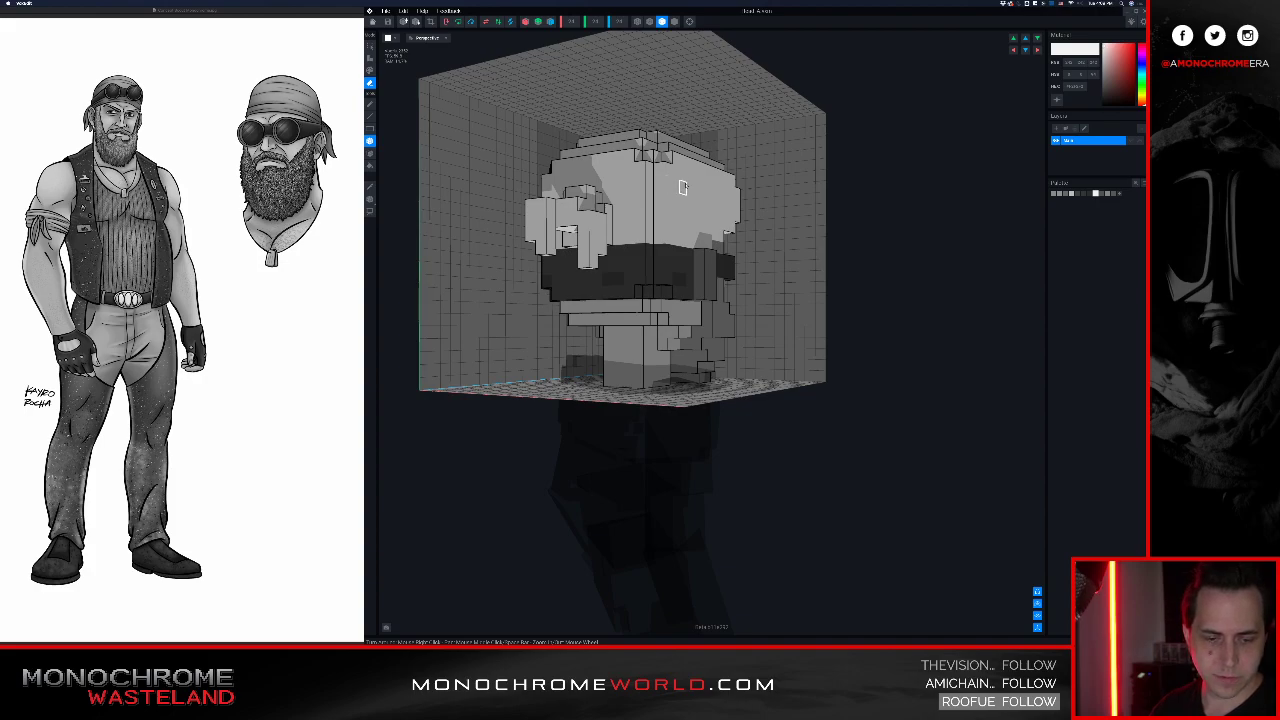
Step: Pick a lighter grey, turn X-axis mirroring back on and repaint the top row of dark hair behind the ear
right_click_drag(668, 206, 715, 200)
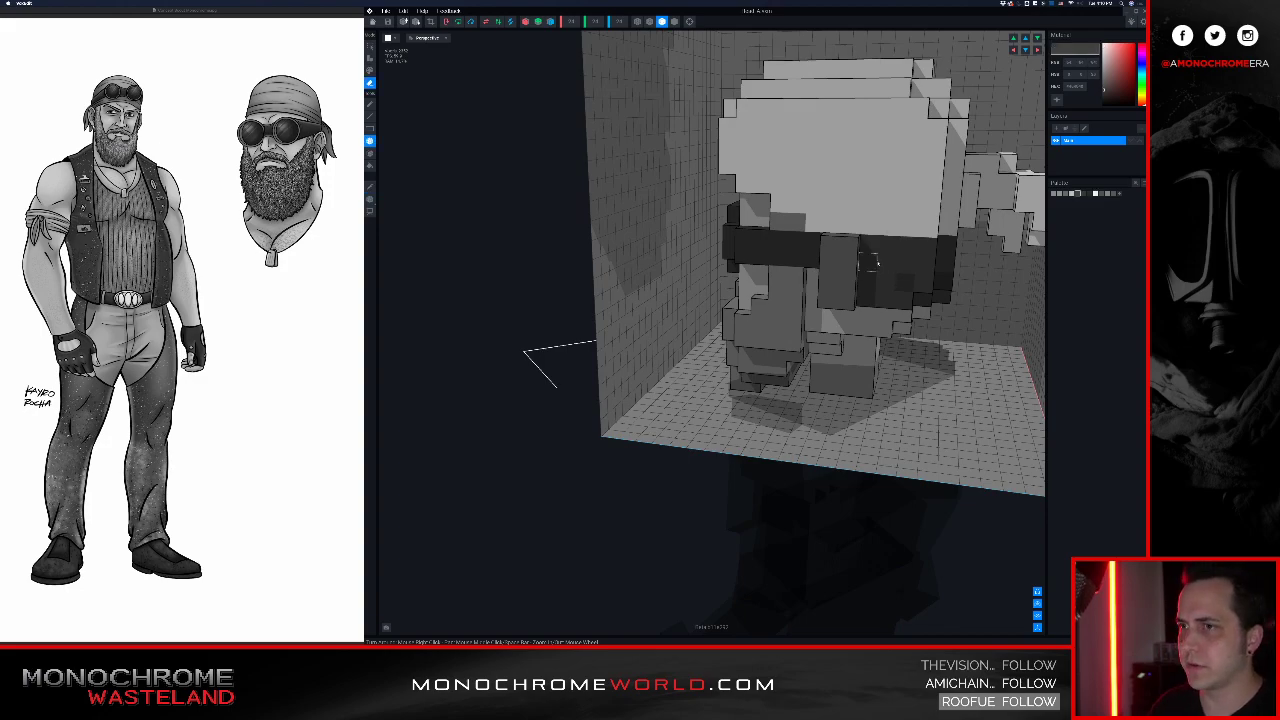
scroll(892, 254, "up", 6)
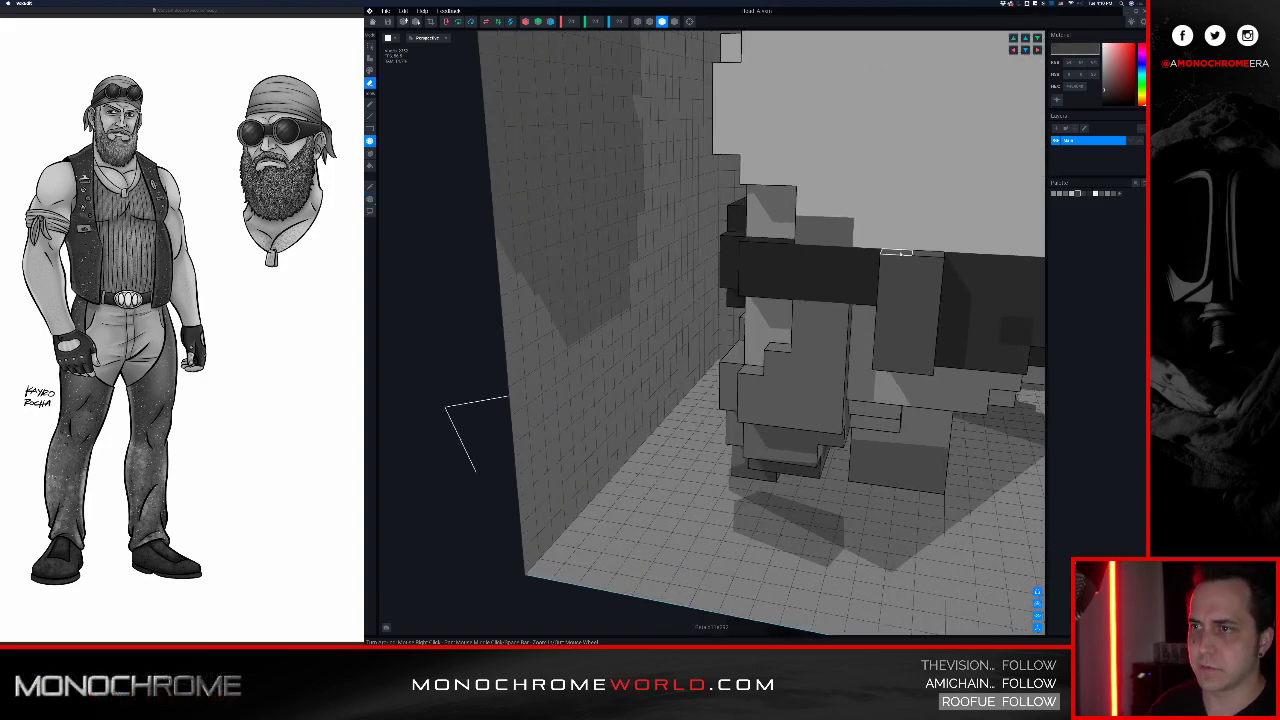
right_click_drag(873, 256, 690, 276)
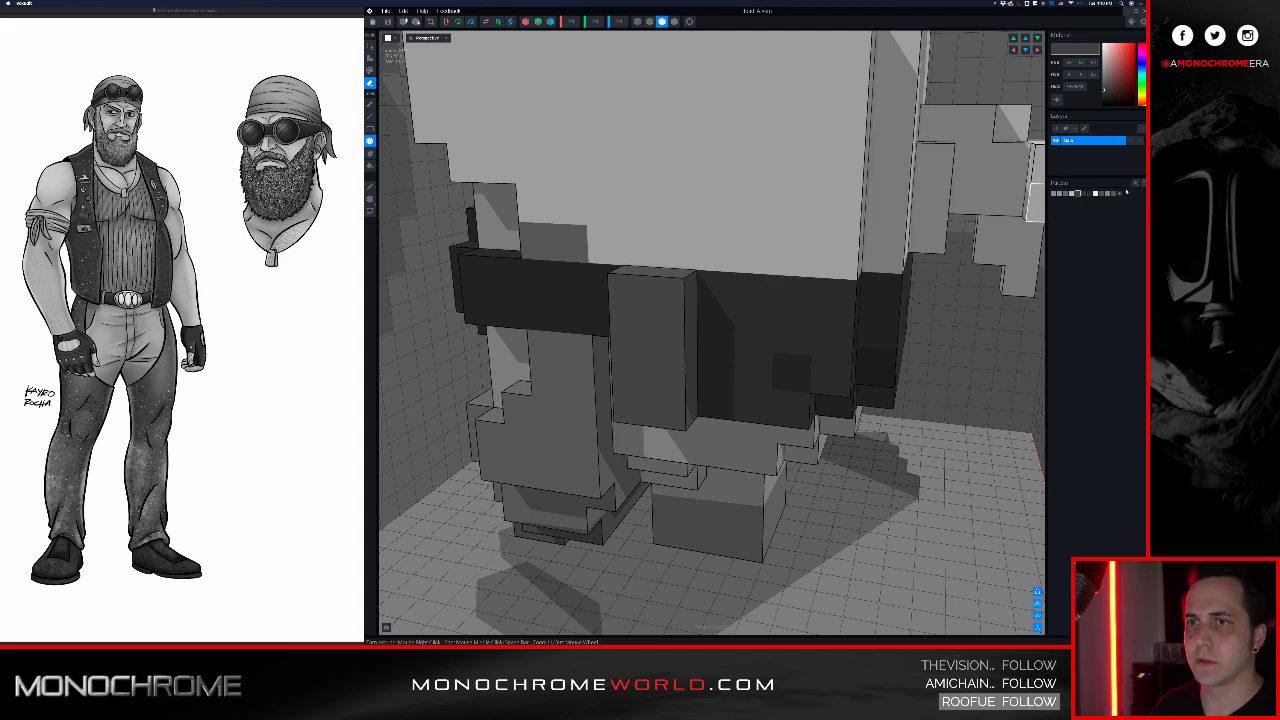
key("p")
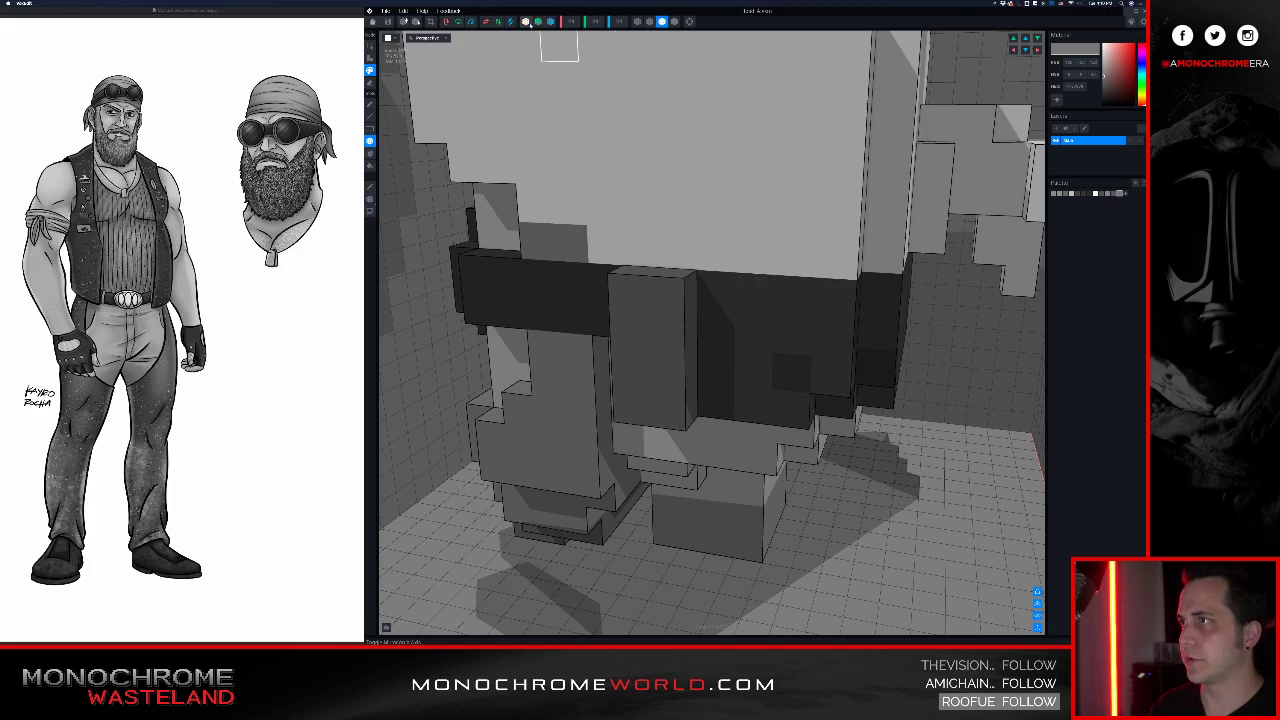
left_click(525, 21)
left_click_drag(714, 291, 828, 304)
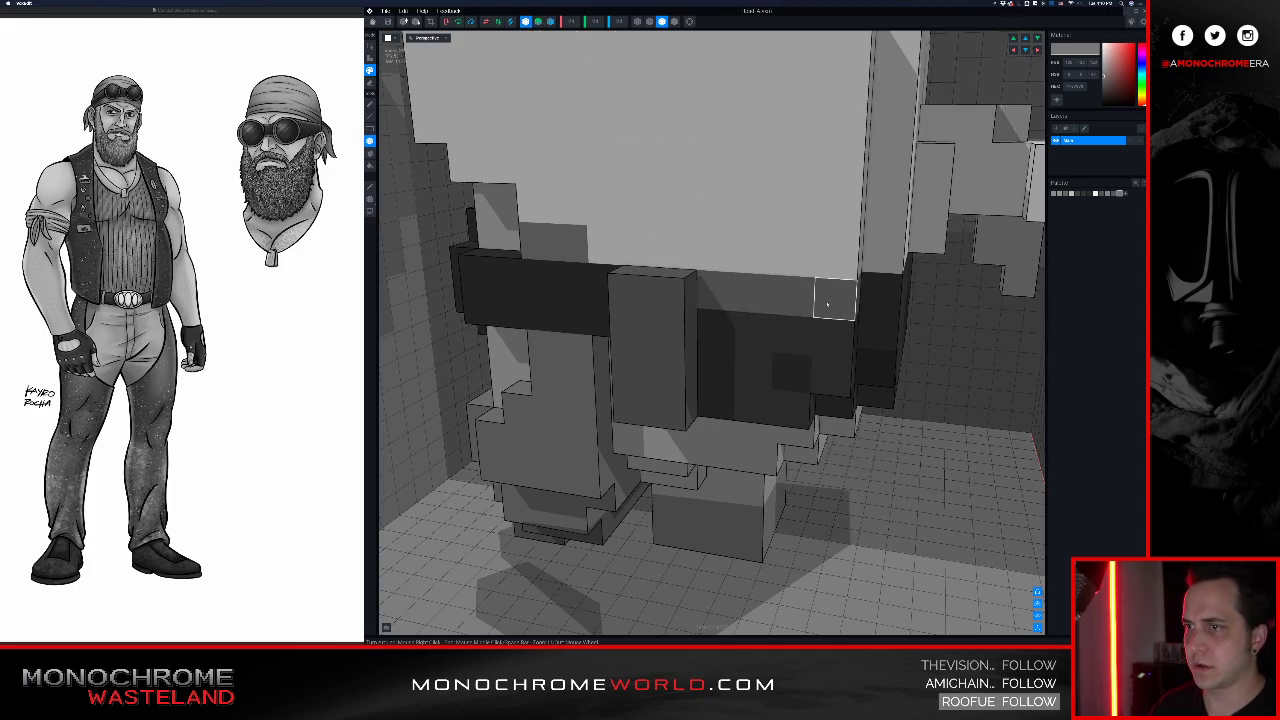
Step: Repaint the remaining dark hair in the lighter grey from behind the ear, around the rear corner and toward the back centre
mouse_move(720, 334)
left_mouse_down()
mouse_move(827, 358)
mouse_move(771, 373)
mouse_move(788, 375)
mouse_move(829, 345)
mouse_move(819, 372)
mouse_move(715, 402)
left_mouse_up()
right_click_drag(766, 343, 688, 337)
middle_click_drag(846, 346, 766, 339)
left_click_drag(788, 265, 799, 346)
right_click_drag(785, 372, 789, 379)
left_click_drag(789, 378, 814, 375)
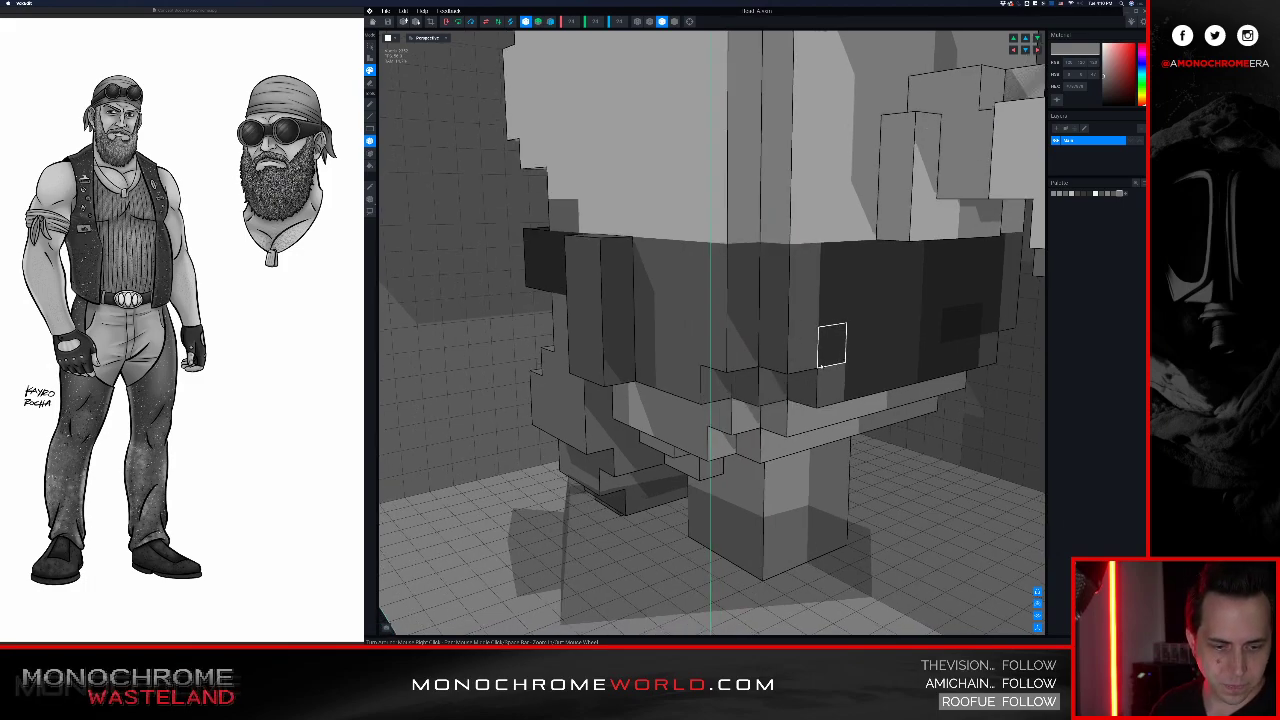
right_click_drag(820, 366, 790, 328)
scroll(790, 328, "up", 5)
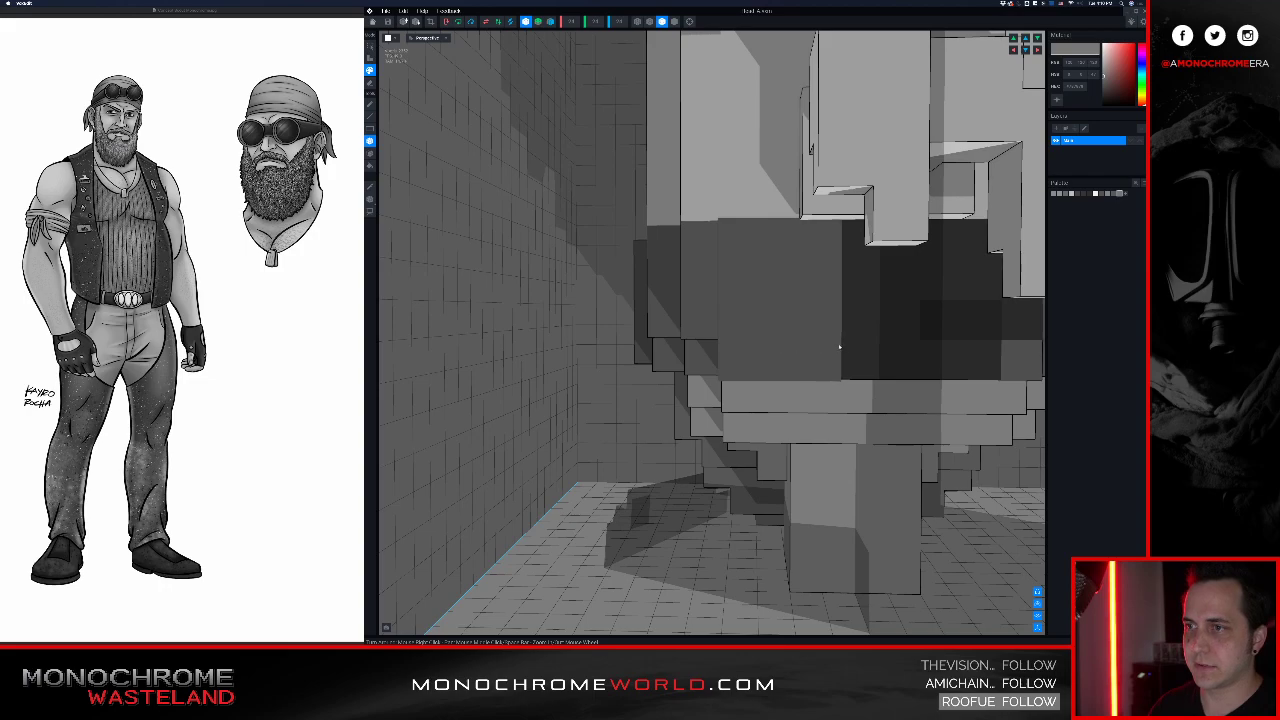
right_click_drag(851, 357, 726, 272)
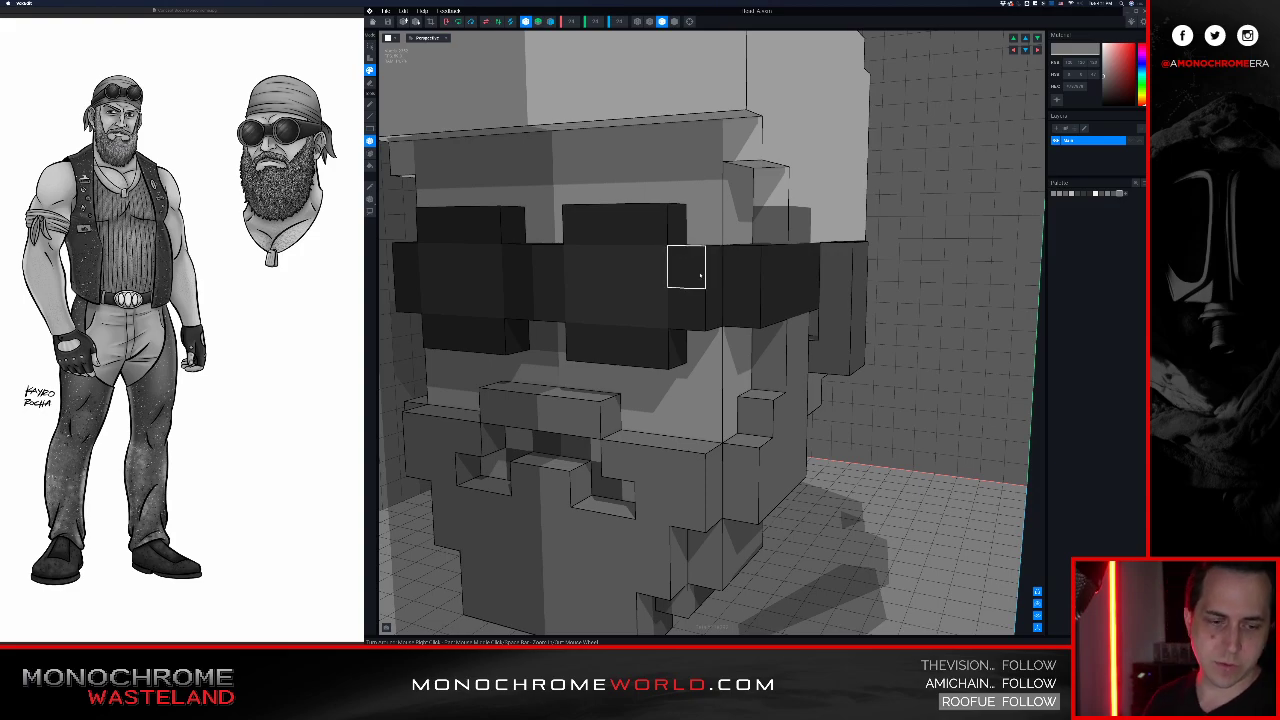
Step: Save the head model and return to the full character rig
scroll(685, 325, "down", 4)
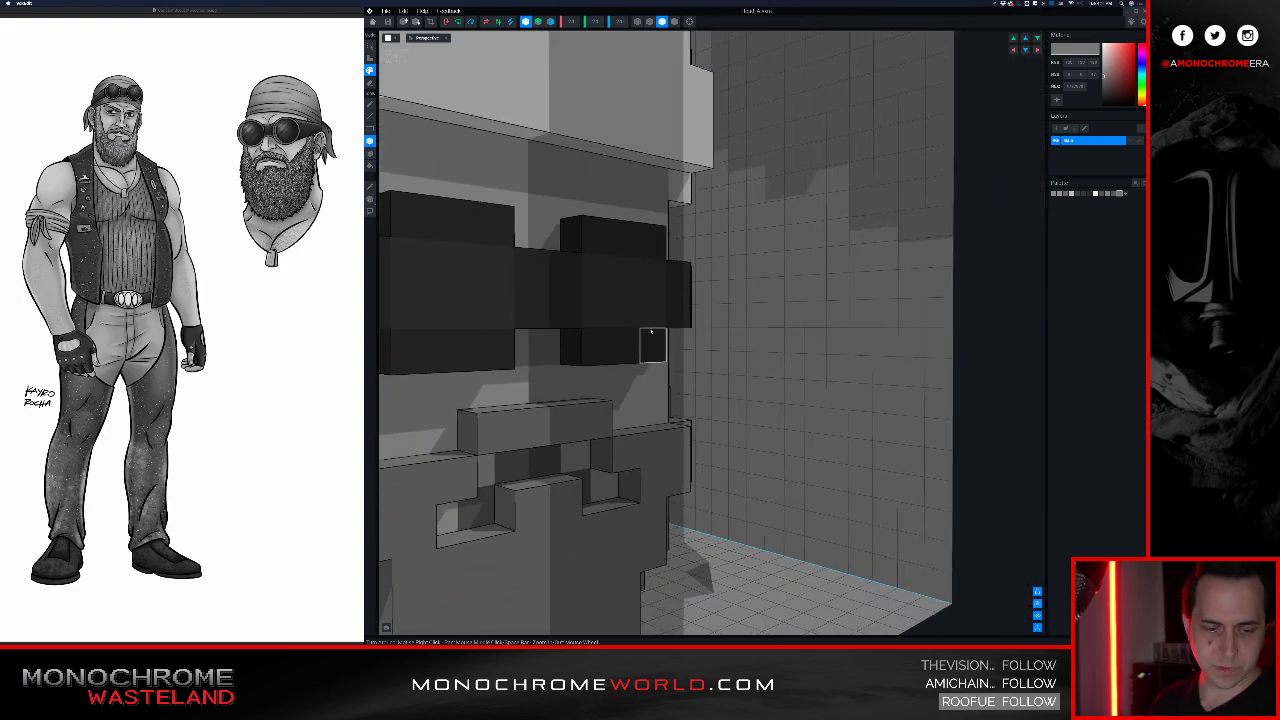
middle_click_drag(651, 334, 669, 329)
scroll(683, 329, "down", 4)
mouse_move(622, 319)
right_mouse_down()
mouse_move(655, 321)
mouse_move(640, 326)
right_mouse_up()
middle_click_drag(570, 327, 640, 325)
right_click_drag(625, 322, 649, 264)
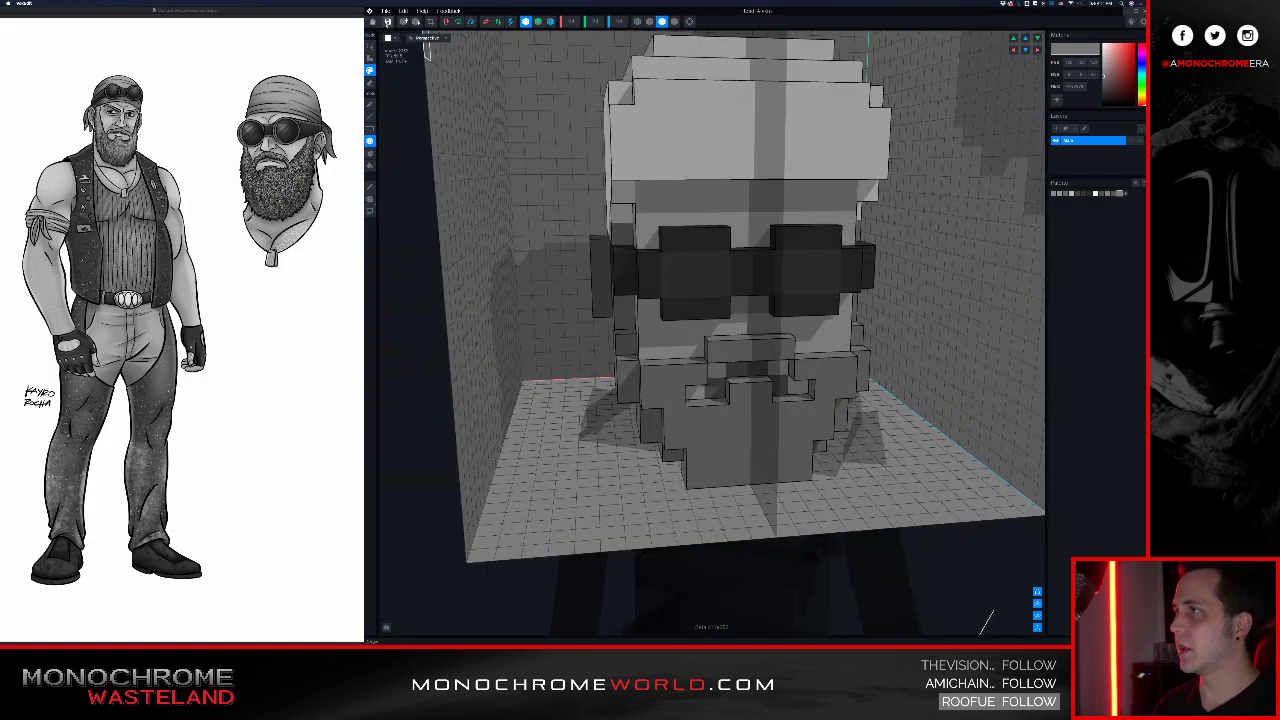
left_click(377, 22)
left_click(375, 22)
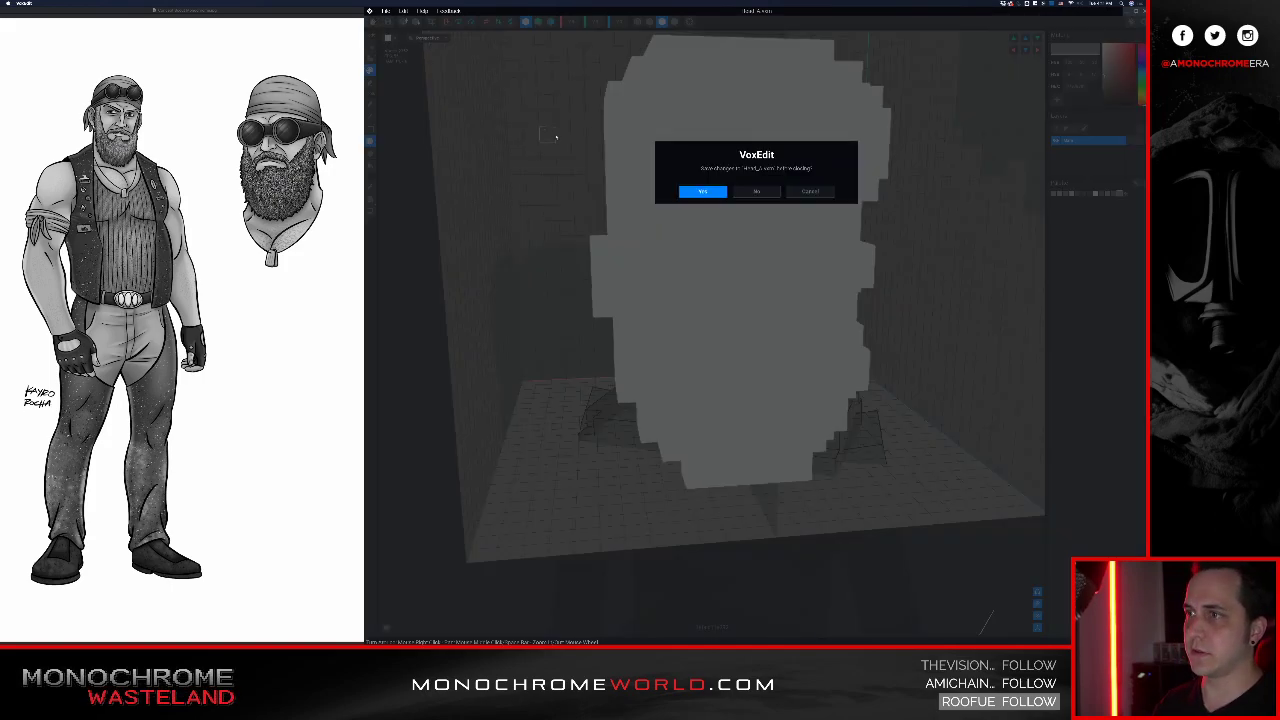
left_click(703, 191)
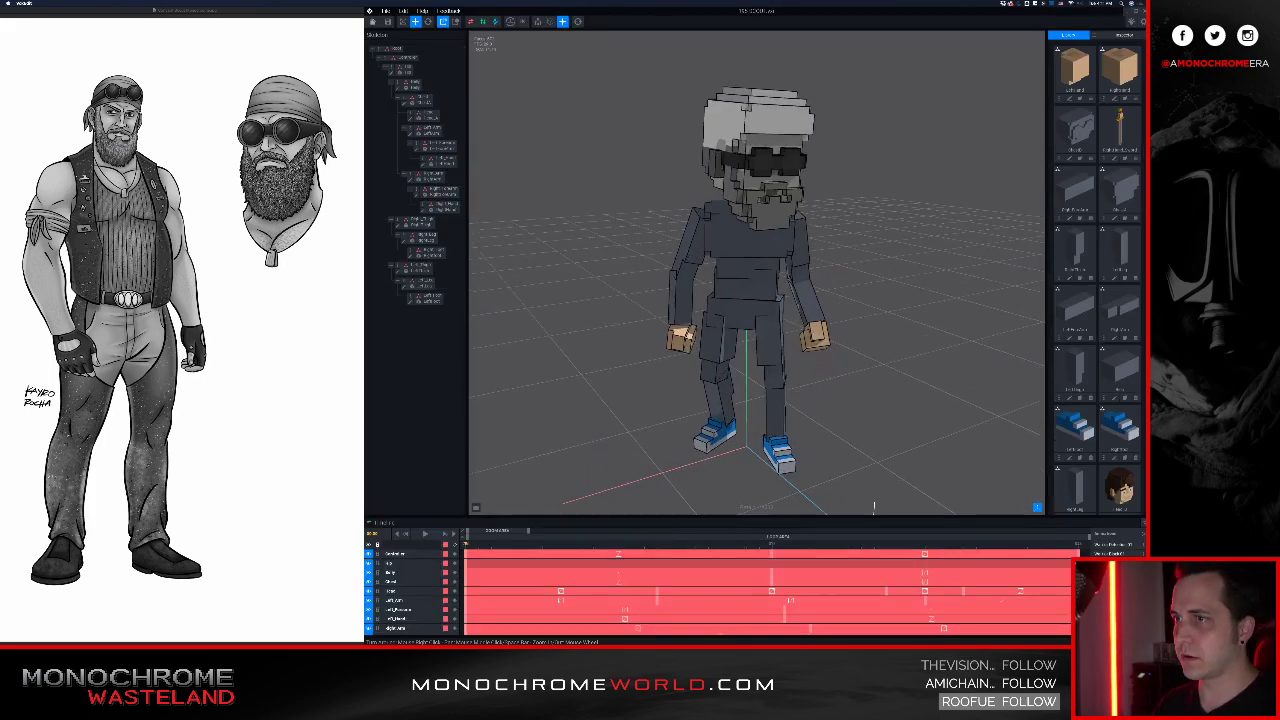
Step: Open the chest part of the character for voxel editing
right_click_drag(760, 300, 650, 300)
right_click_drag(840, 225, 702, 215)
middle_click_drag(708, 226, 676, 193)
right_click_drag(662, 198, 678, 182)
scroll(677, 182, "up", 2)
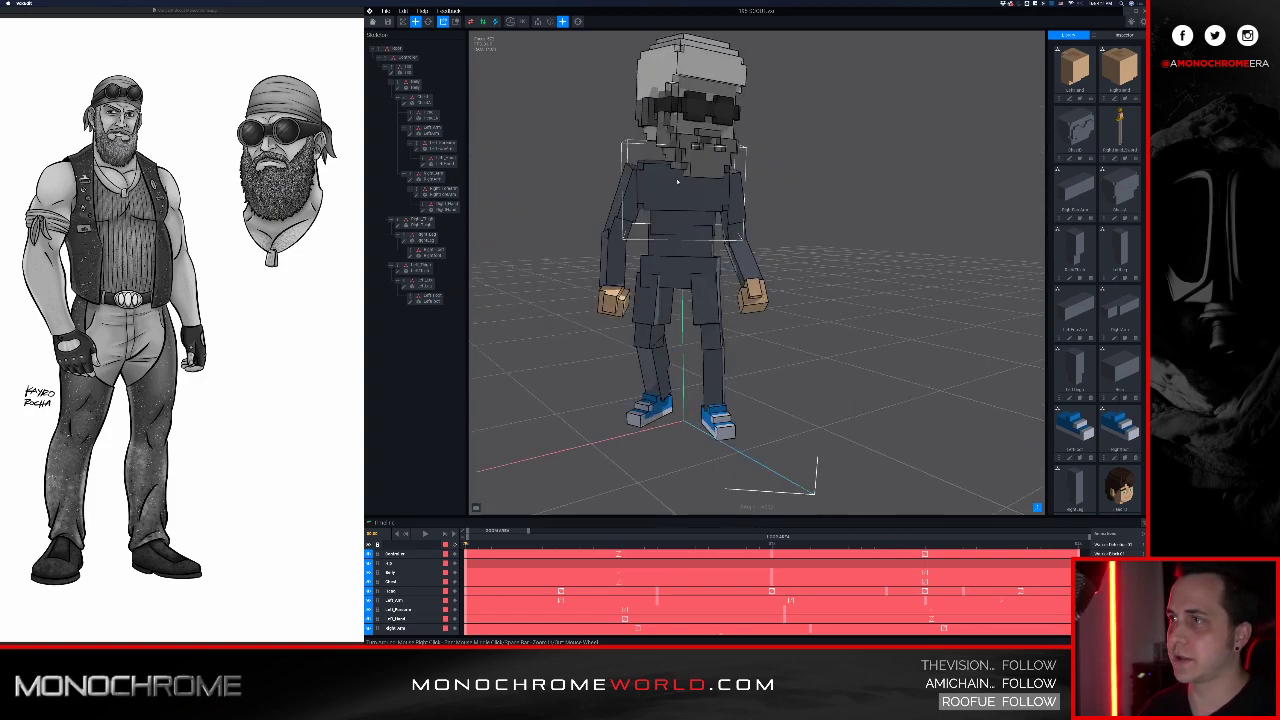
scroll(677, 182, "up", 4)
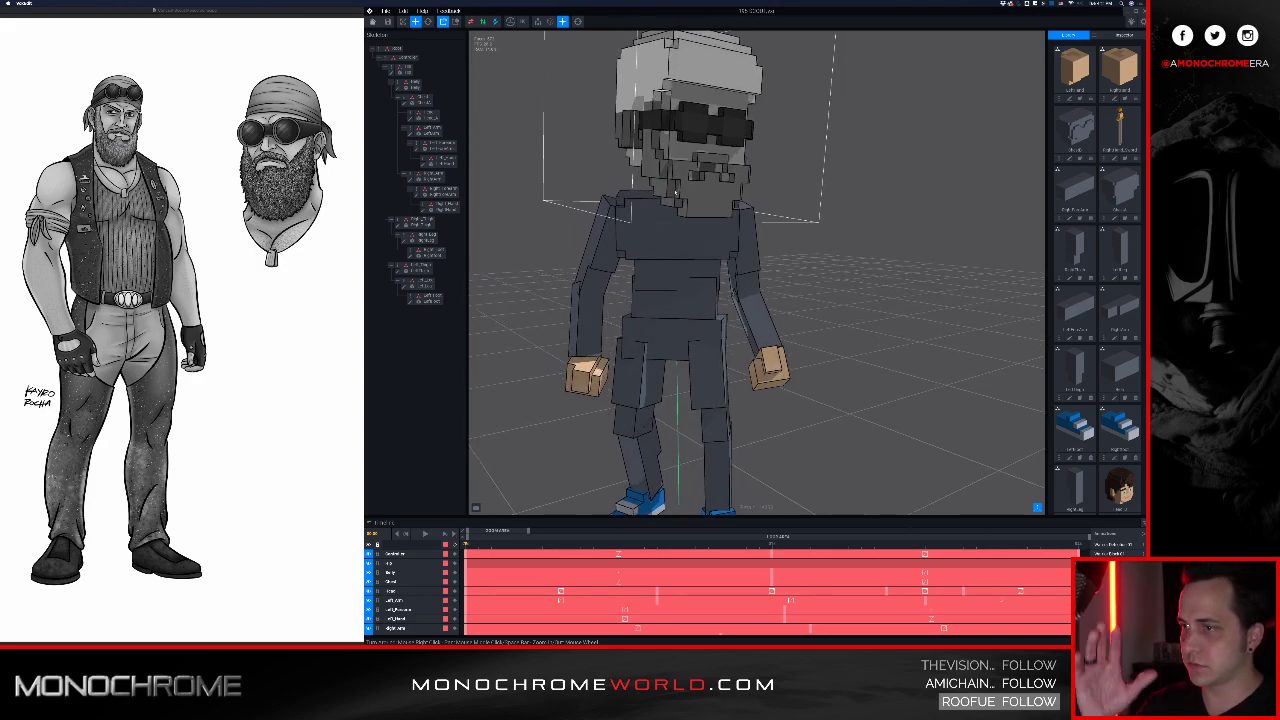
left_click(686, 232)
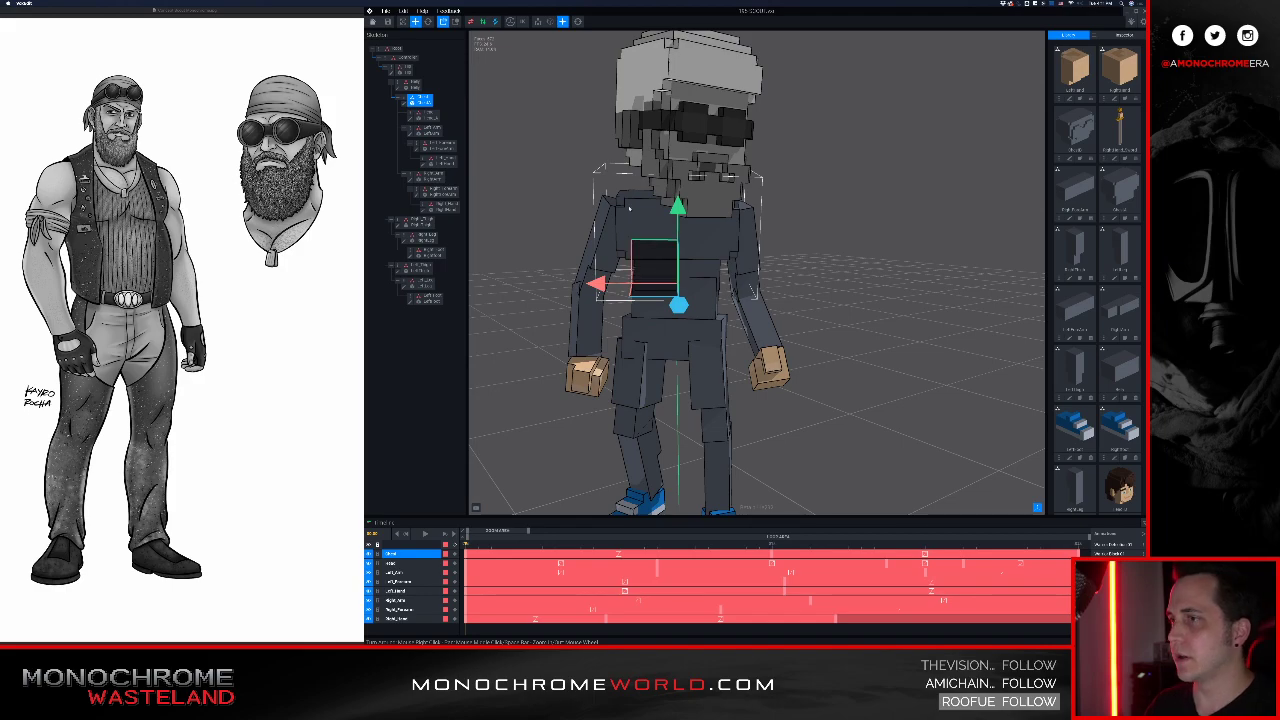
double_click(404, 103)
Step: Reduce the chest's palette to its used colour, change that blue-grey to a neutral grey, and close the part with its changes saved
right_click_drag(520, 205, 674, 214)
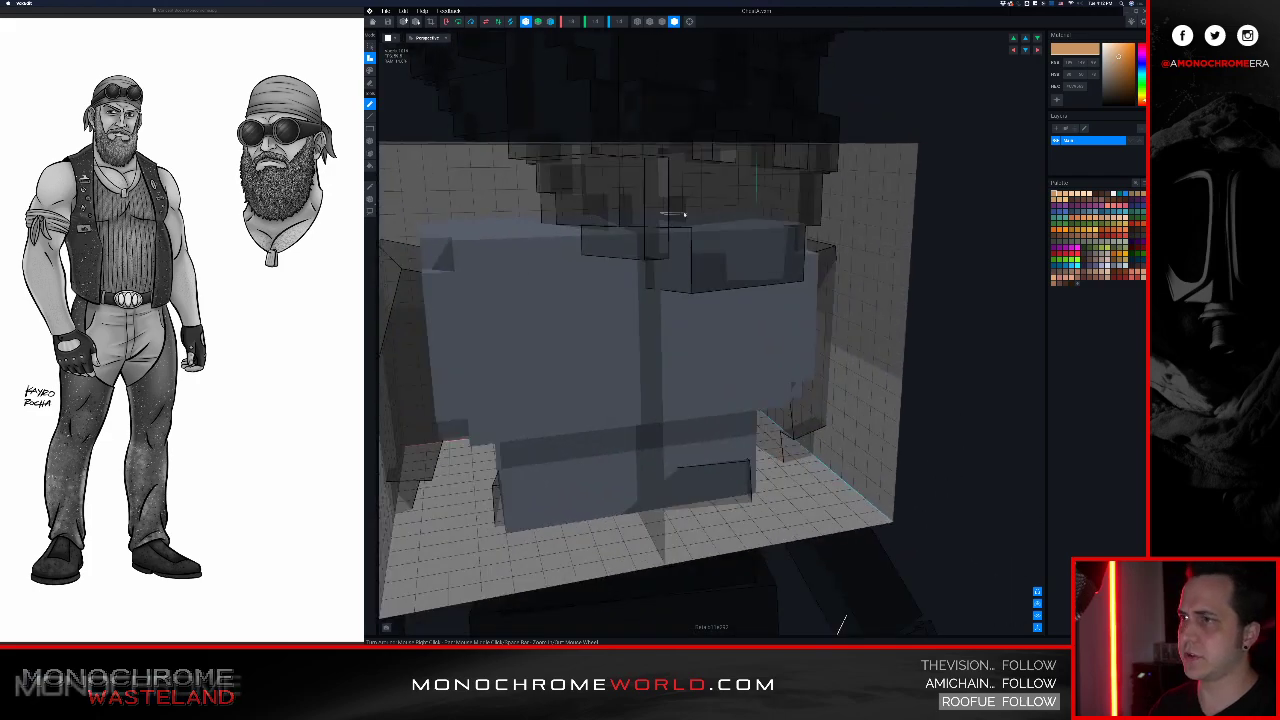
middle_click_drag(600, 182, 667, 204)
scroll(668, 215, "down", 1)
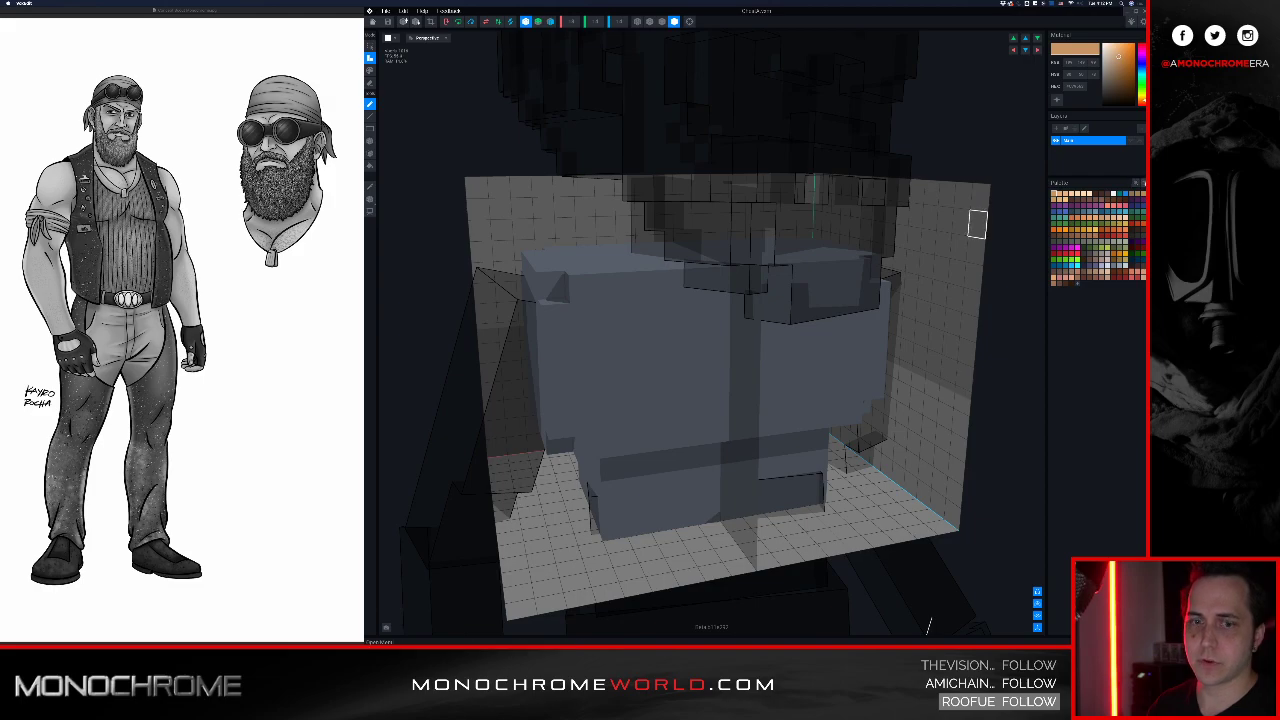
left_click(1144, 183)
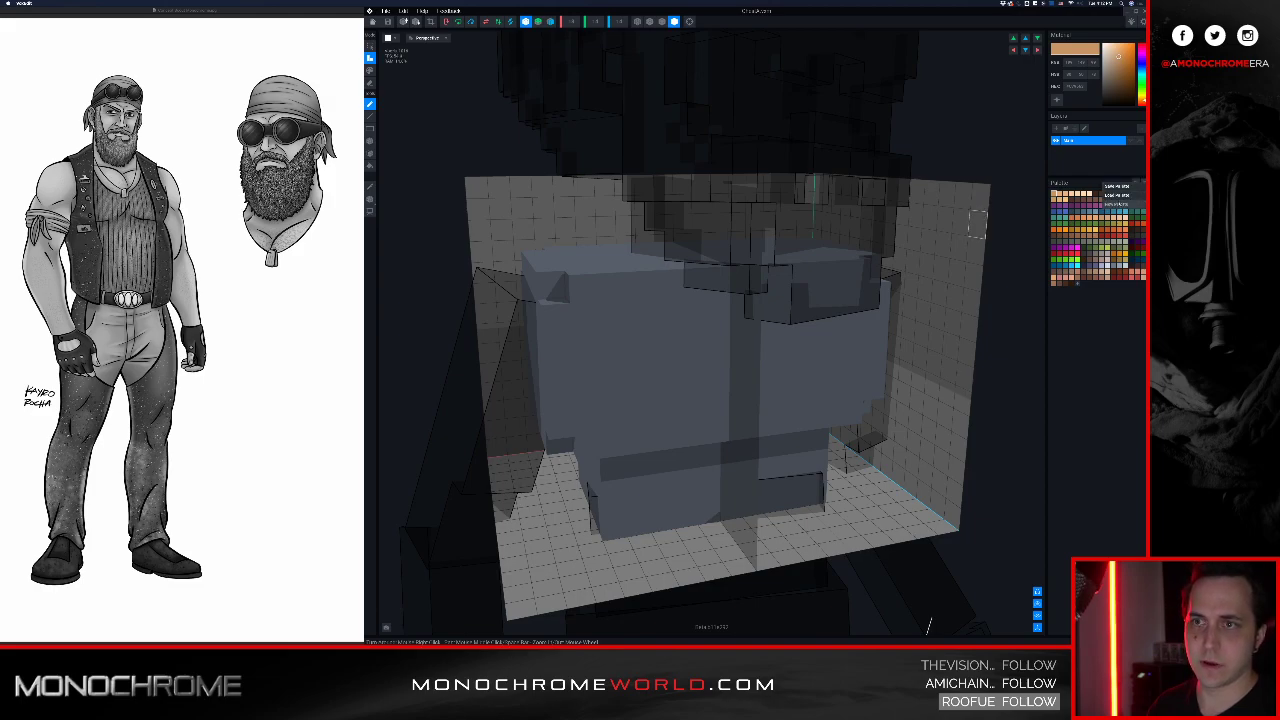
left_click(1117, 204)
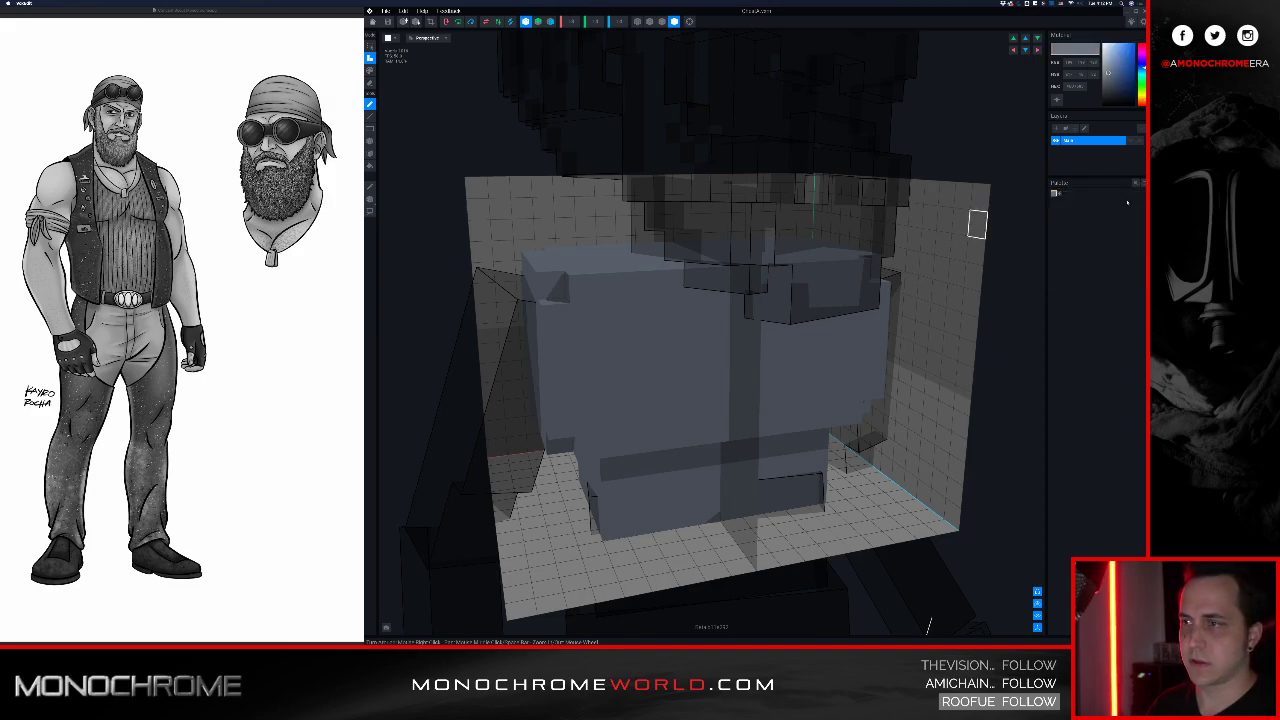
left_click_drag(1108, 73, 1103, 73)
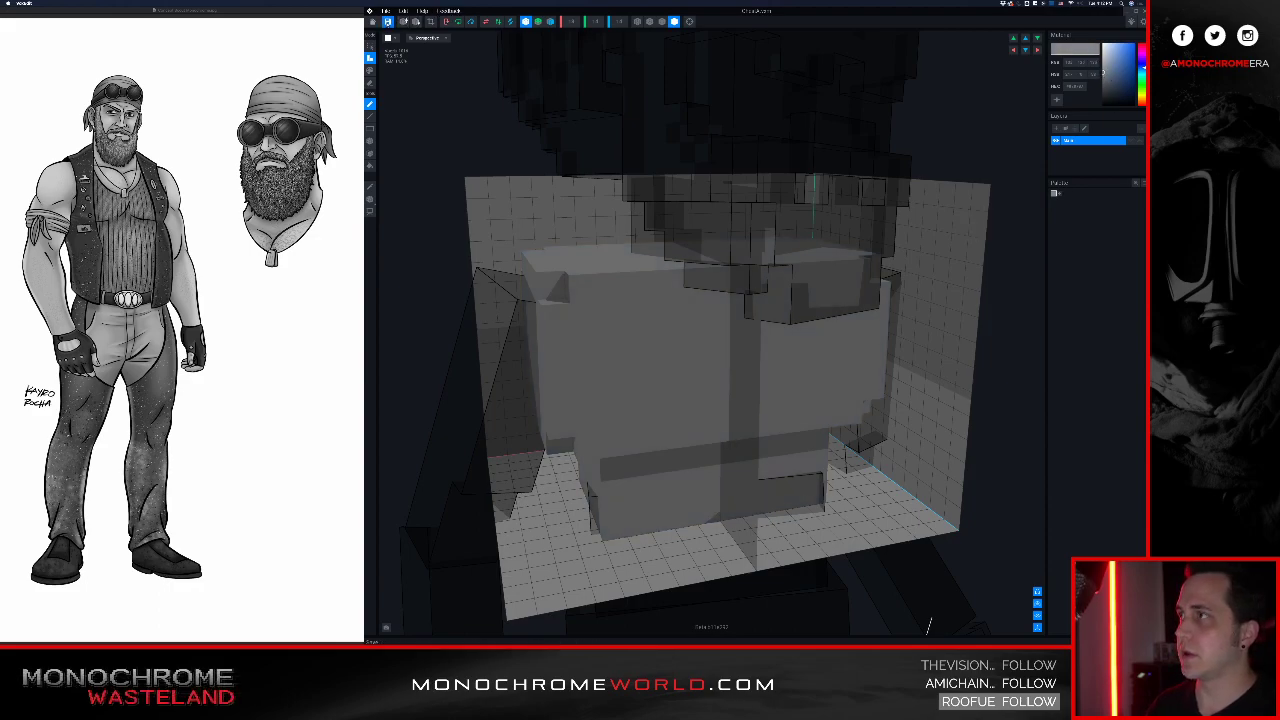
left_click(388, 21)
left_click(700, 191)
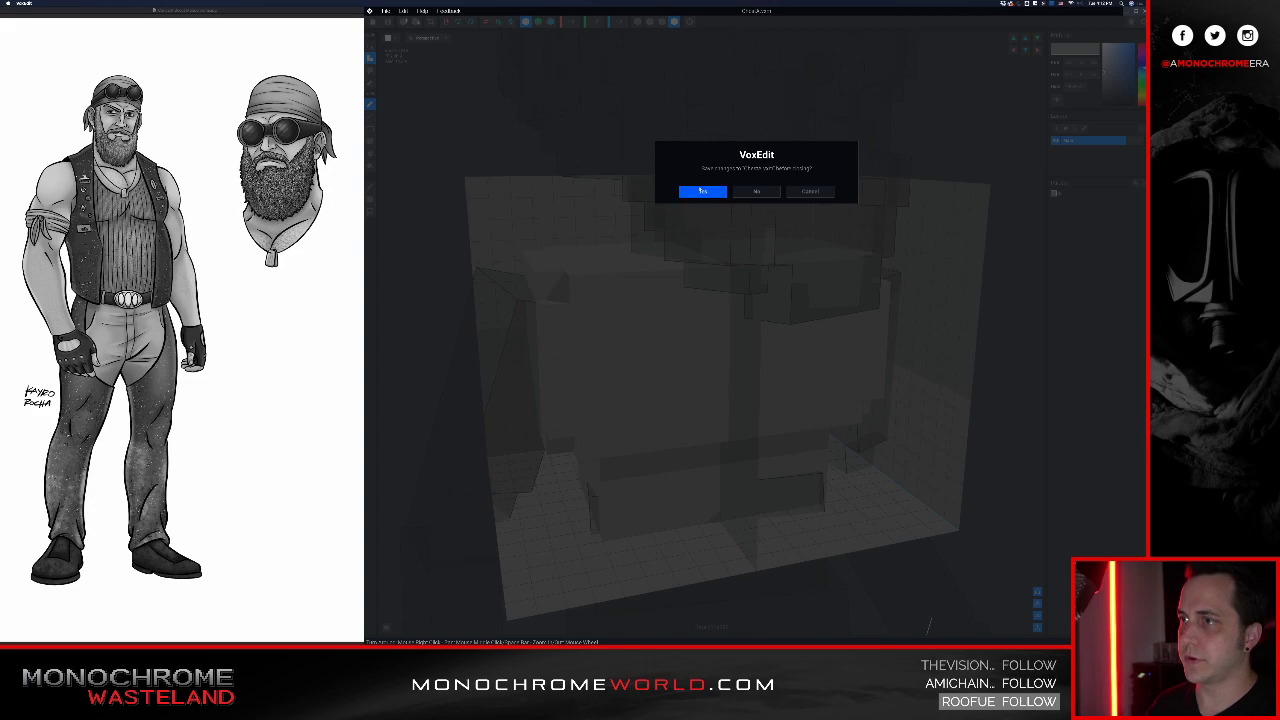
left_click(690, 137)
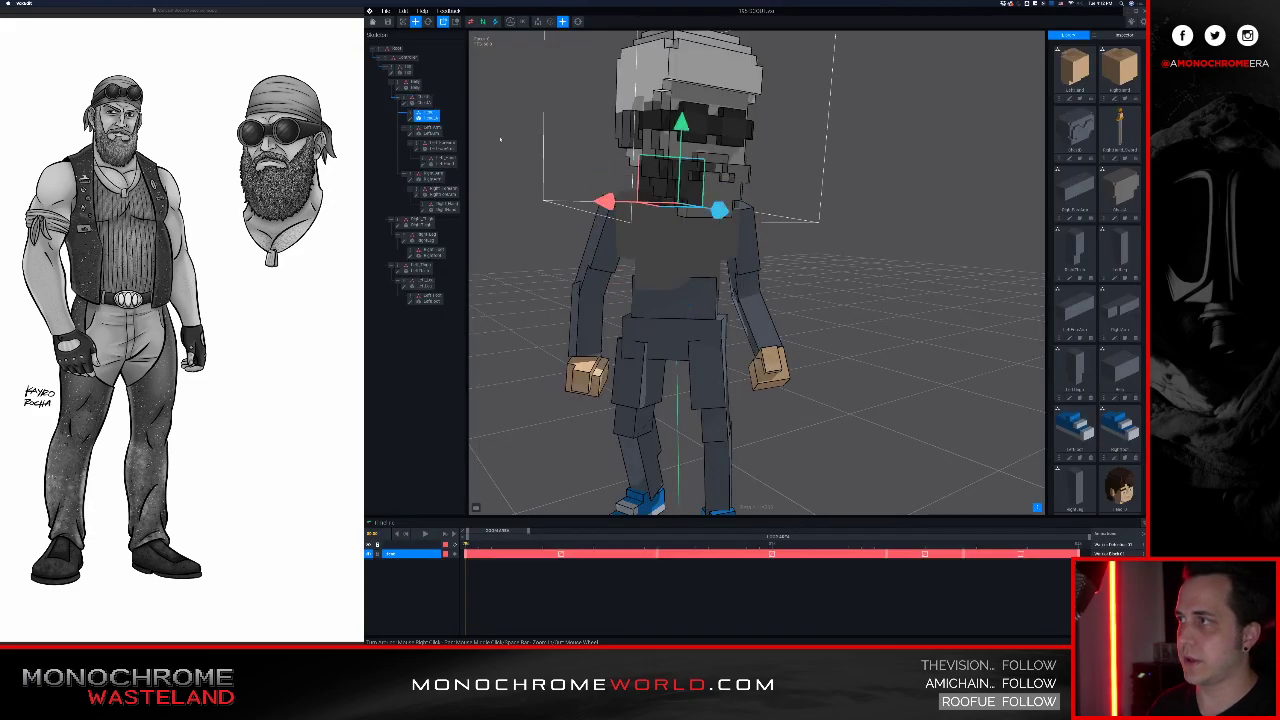
left_click(410, 119)
right_click_drag(636, 283, 682, 353)
left_click(671, 394)
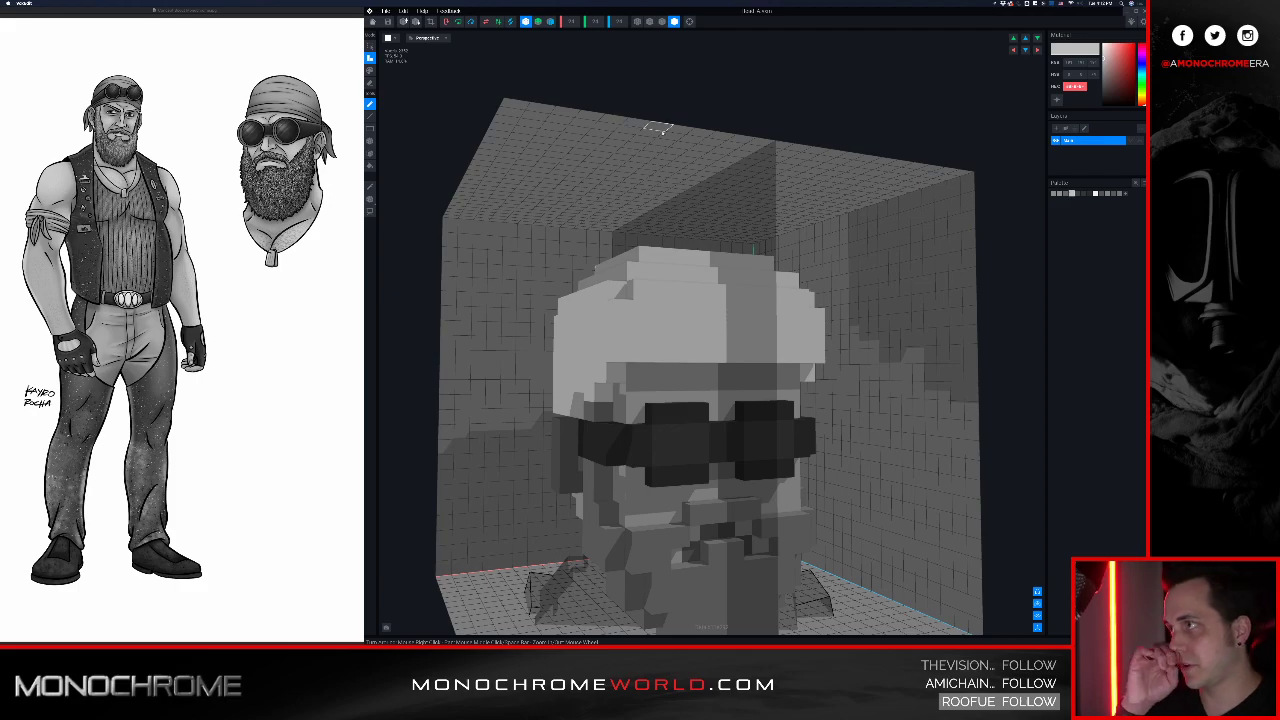
left_click(373, 21)
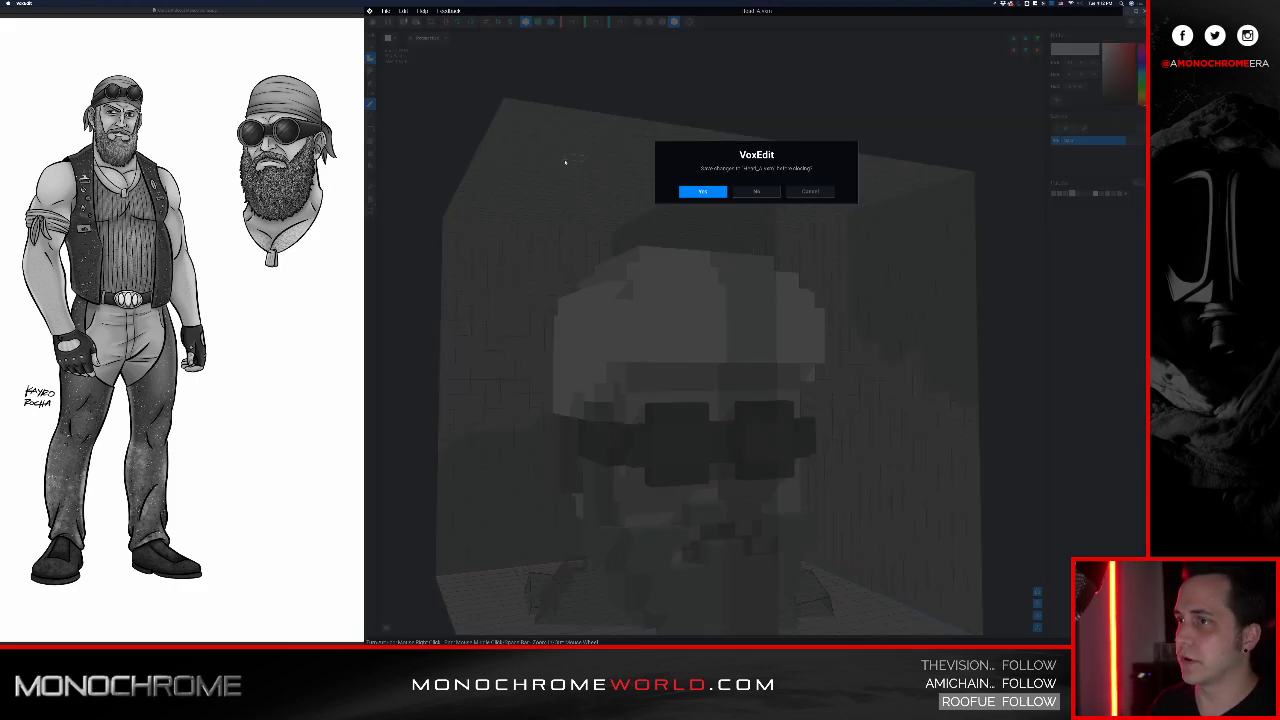
left_click(703, 191)
Step: Select the chest part on the full character
left_click(676, 258)
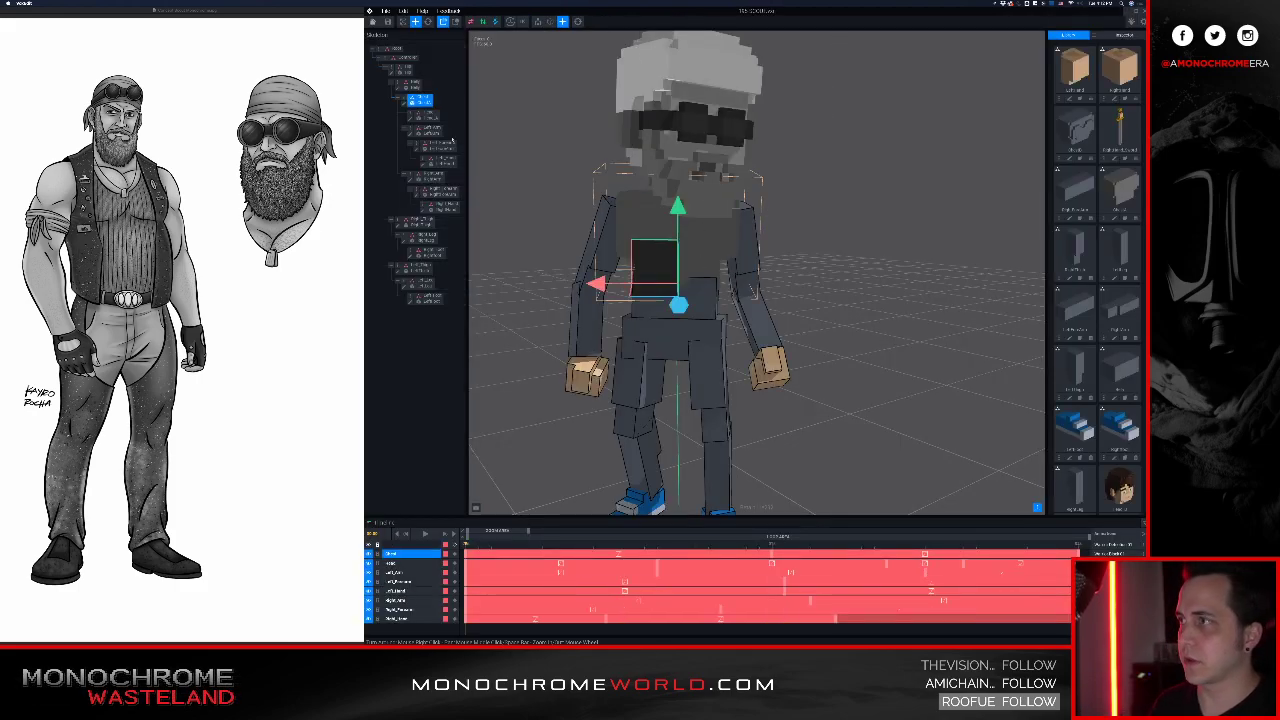
Step: Open the character's chest for voxel editing and recolour the whole block light grey as the skin tone
left_click(404, 103)
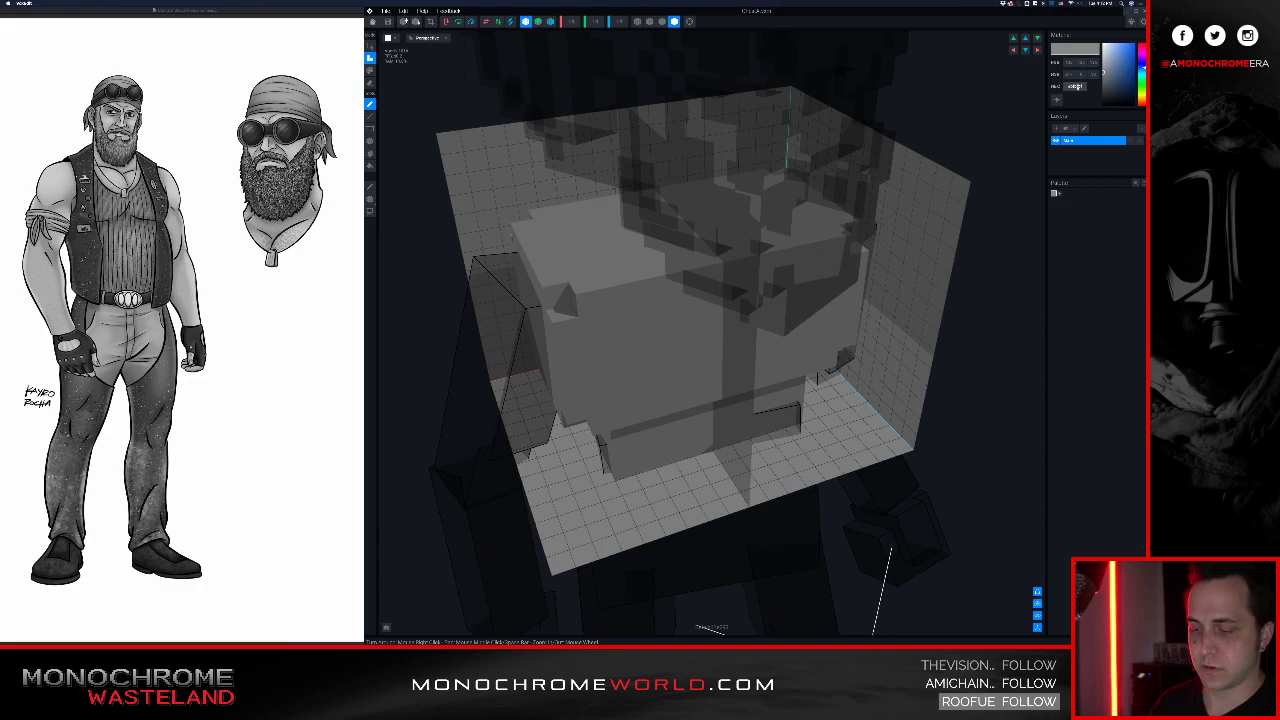
key("Return")
right_click_drag(942, 283, 925, 268)
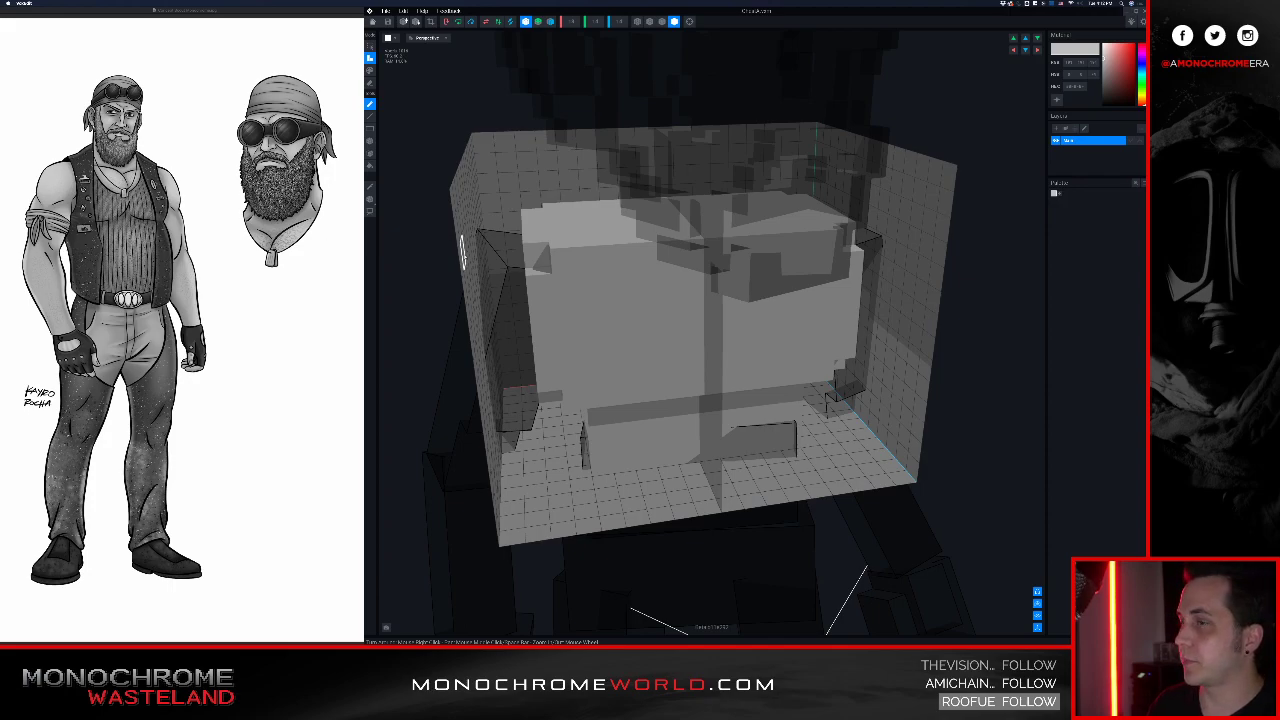
right_click_drag(526, 261, 587, 282)
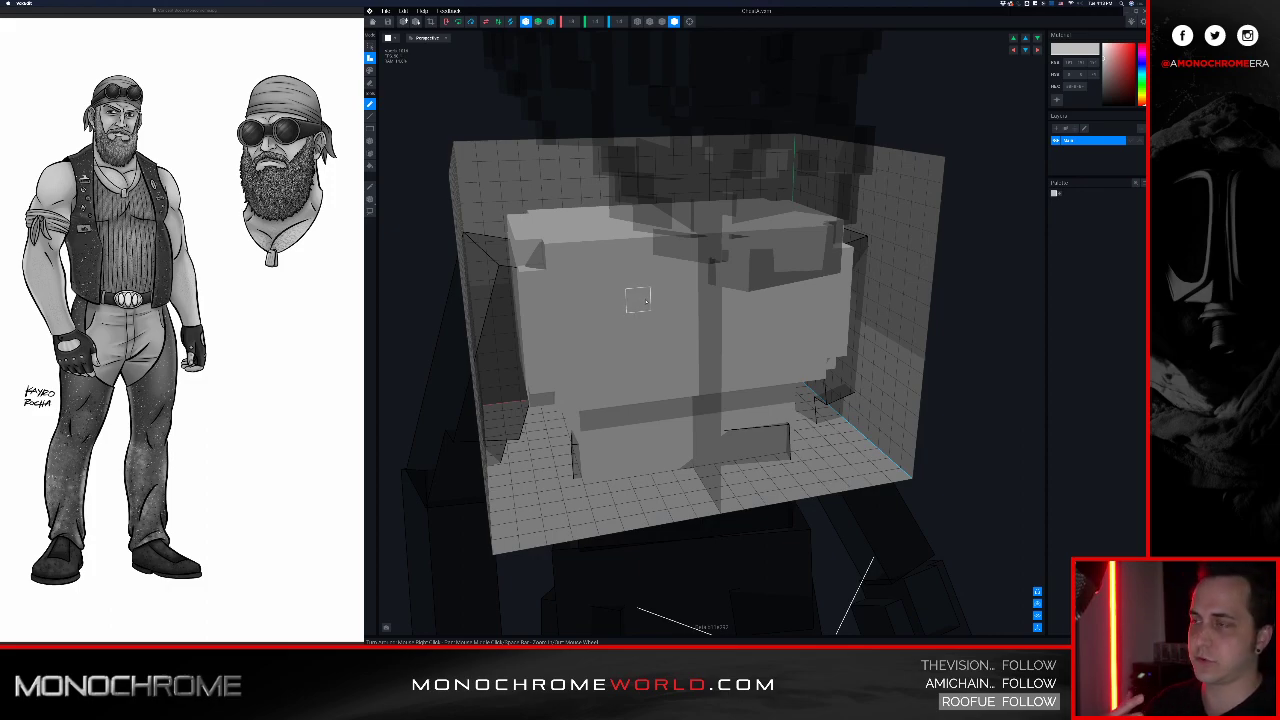
right_click_drag(662, 297, 614, 281)
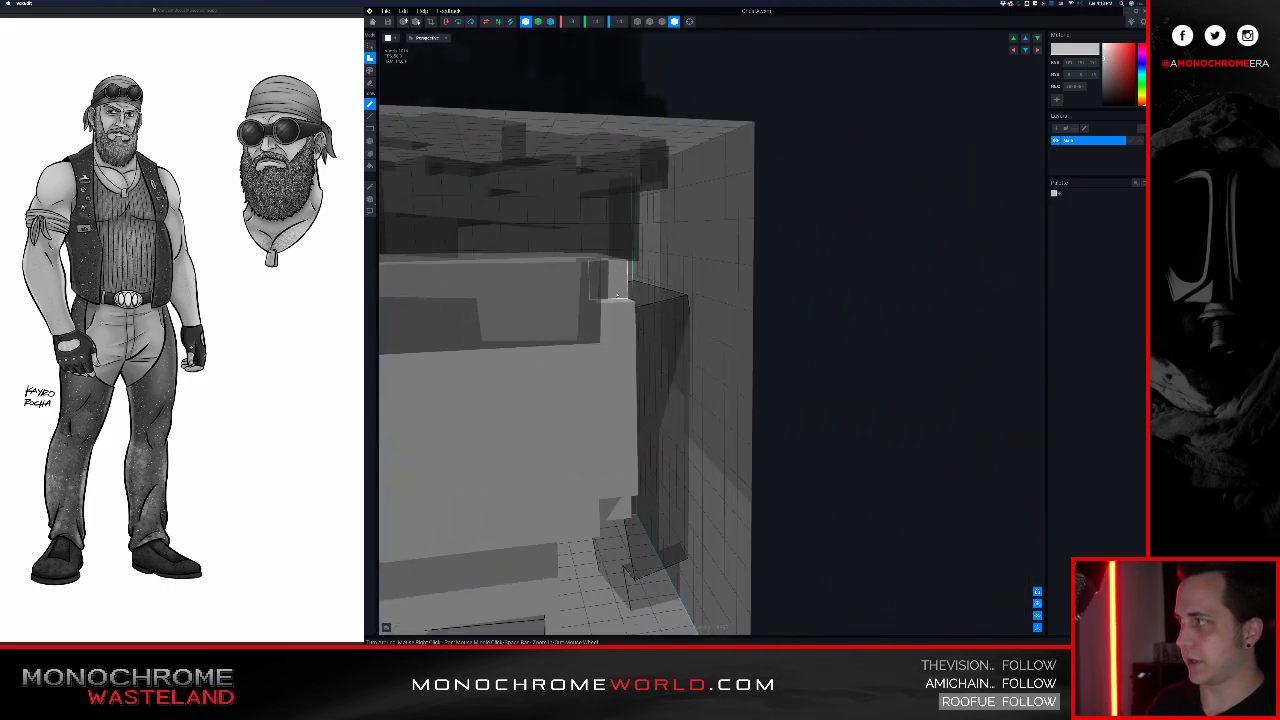
middle_click_drag(614, 281, 644, 293)
scroll(625, 297, "down", 3)
scroll(646, 293, "down", 1)
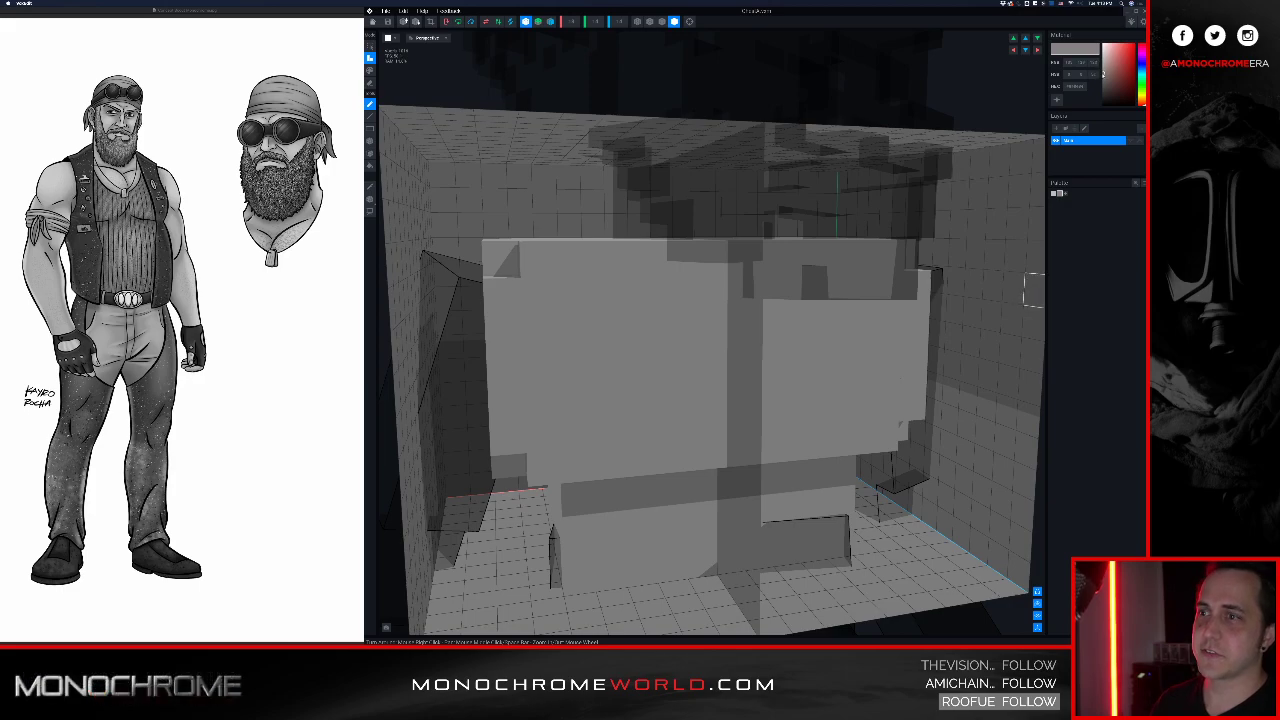
Step: Paint a dark grey U-shaped shirt neckline across the upper front of the chest, redoing the first outline
key("e")
key("p")
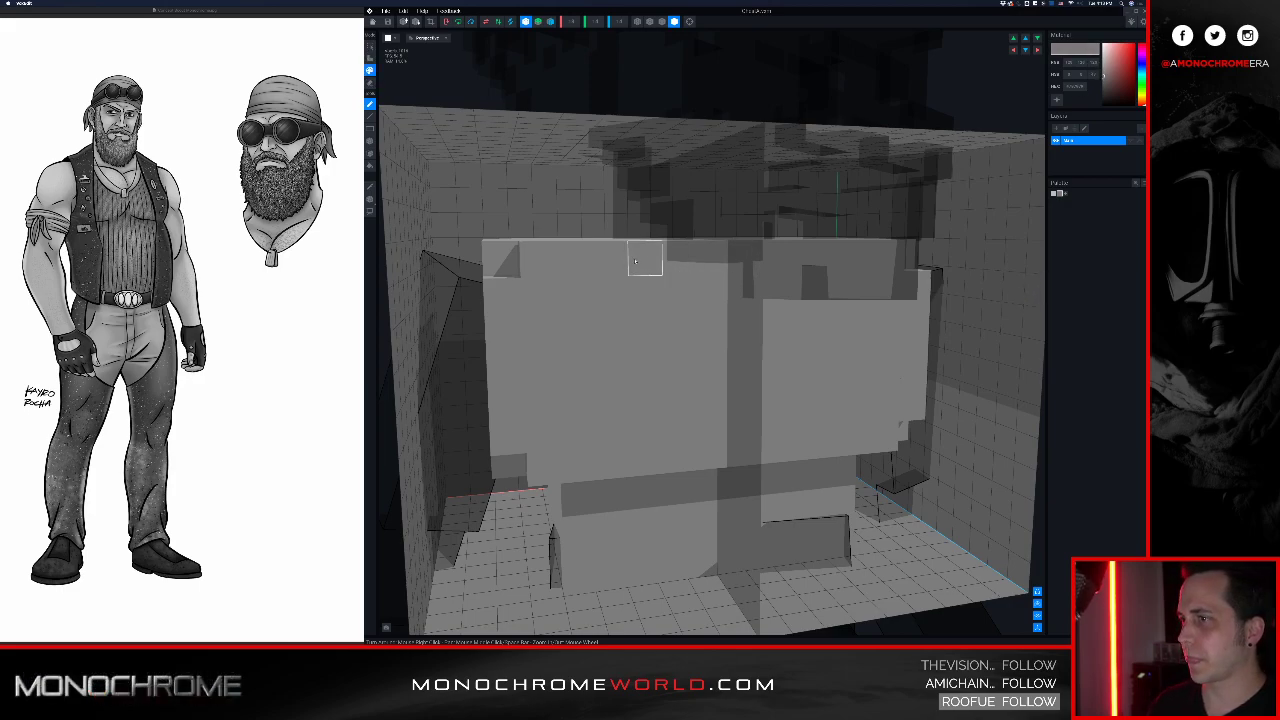
left_click(703, 340)
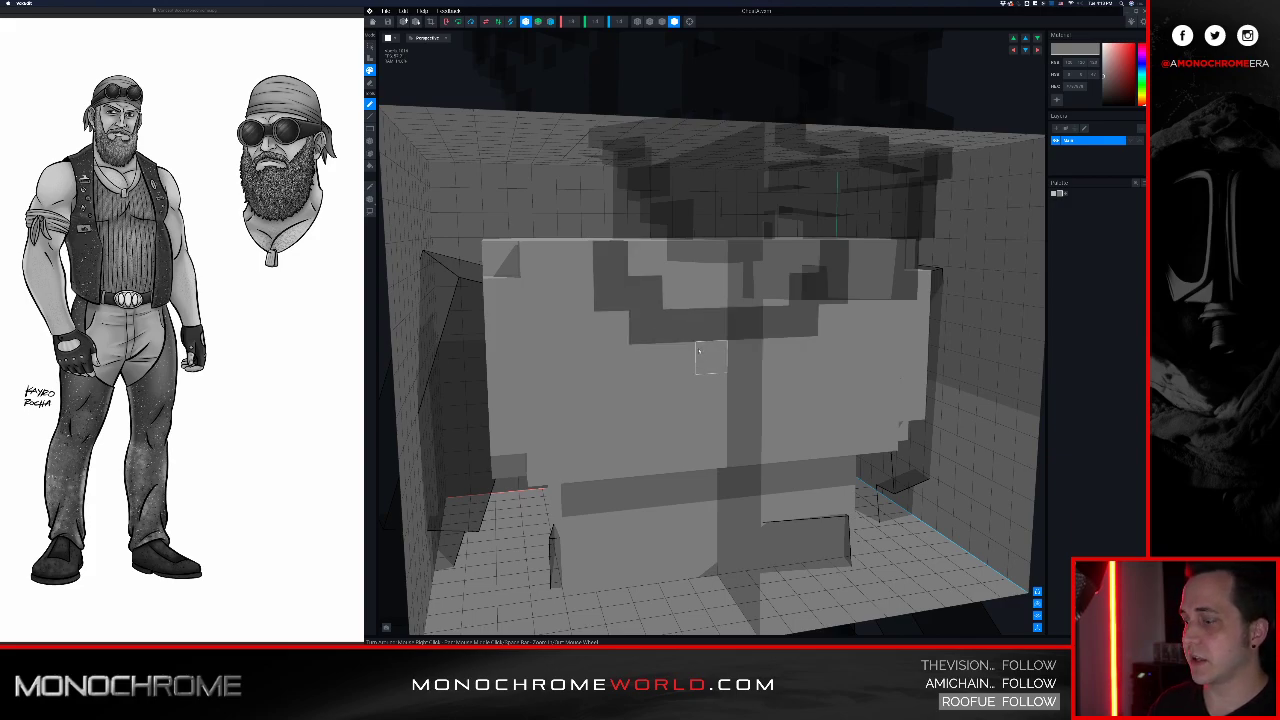
key("ctrl+z")
mouse_move(608, 257)
left_mouse_down()
mouse_move(623, 317)
mouse_move(665, 352)
mouse_move(709, 357)
left_mouse_up()
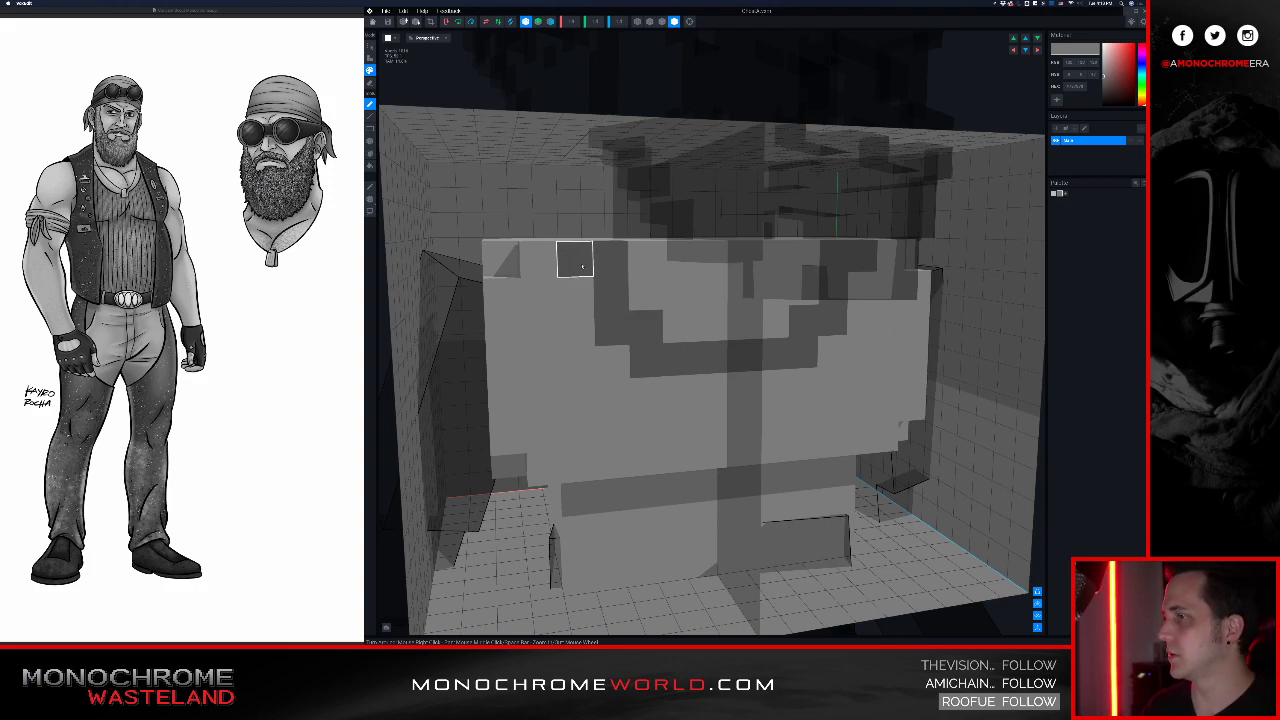
Step: Fill the shirt front below the neckline with dark grey and paint matching straps over the tops of the shoulders
mouse_move(527, 262)
left_mouse_down()
mouse_move(624, 366)
mouse_move(612, 397)
mouse_move(715, 395)
mouse_move(695, 455)
mouse_move(638, 443)
mouse_move(612, 462)
mouse_move(610, 430)
mouse_move(574, 460)
left_mouse_up()
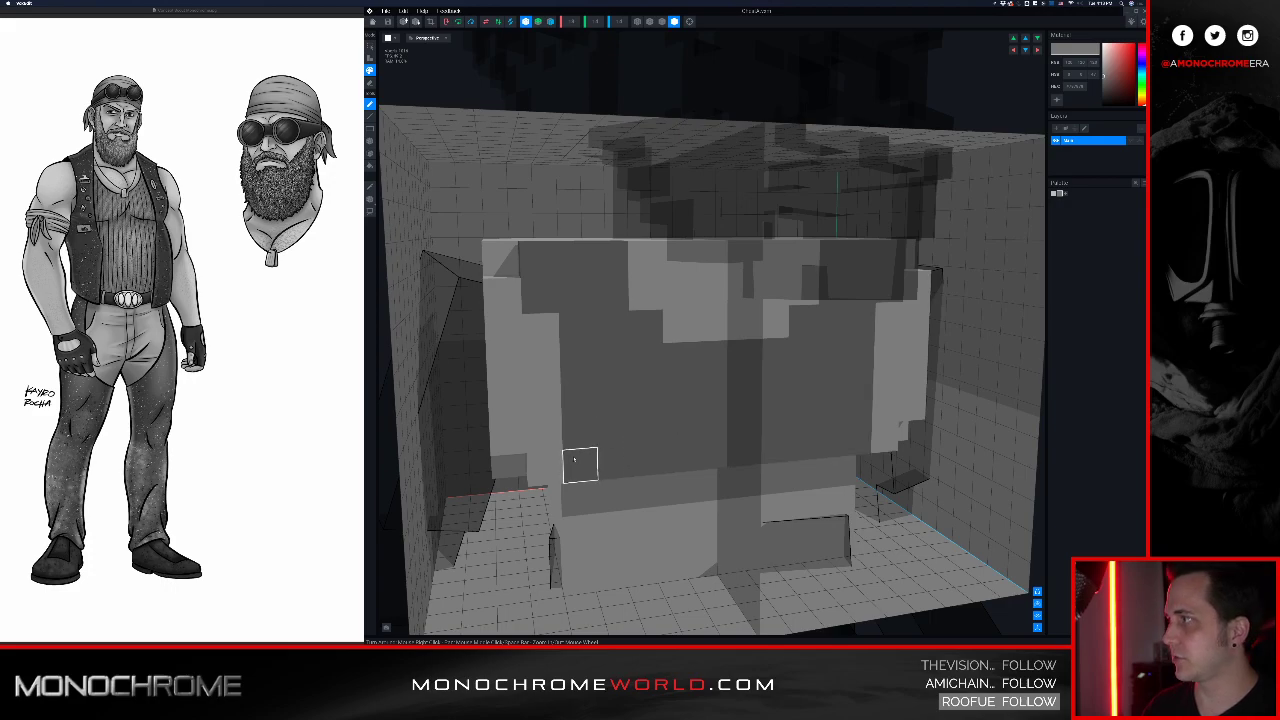
left_click_drag(538, 318, 541, 463)
mouse_move(538, 270)
right_mouse_down()
mouse_move(565, 335)
mouse_move(605, 276)
right_mouse_up()
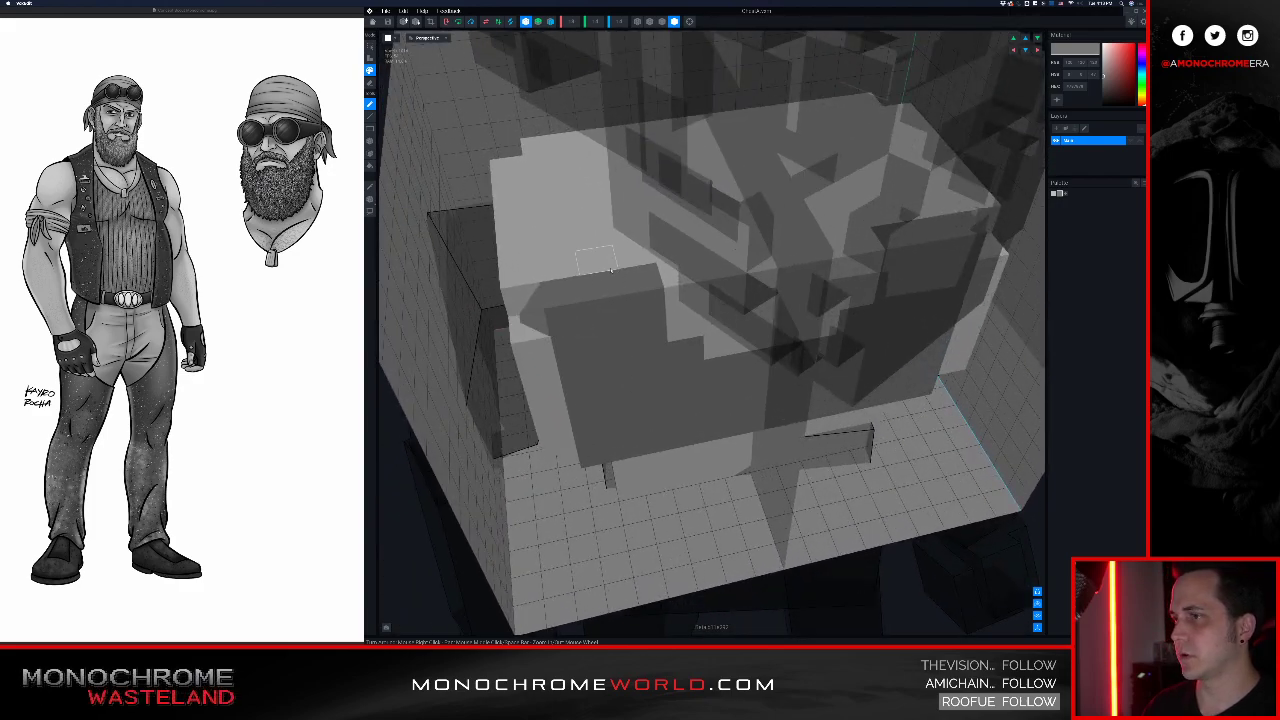
mouse_move(605, 268)
left_mouse_down()
mouse_move(635, 250)
mouse_move(590, 235)
mouse_move(609, 176)
mouse_move(574, 160)
mouse_move(601, 141)
left_mouse_up()
mouse_move(601, 141)
right_mouse_down()
mouse_move(570, 98)
mouse_move(622, 178)
mouse_move(649, 172)
mouse_move(535, 190)
mouse_move(548, 188)
right_mouse_up()
scroll(622, 165, "down", 4)
mouse_move(518, 368)
left_mouse_down()
mouse_move(700, 390)
mouse_move(728, 368)
mouse_move(512, 444)
mouse_move(542, 400)
mouse_move(596, 450)
mouse_move(713, 419)
mouse_move(750, 376)
left_mouse_up()
mouse_move(628, 364)
right_mouse_down()
mouse_move(575, 298)
mouse_move(591, 309)
right_mouse_up()
scroll(604, 339, "down", 3)
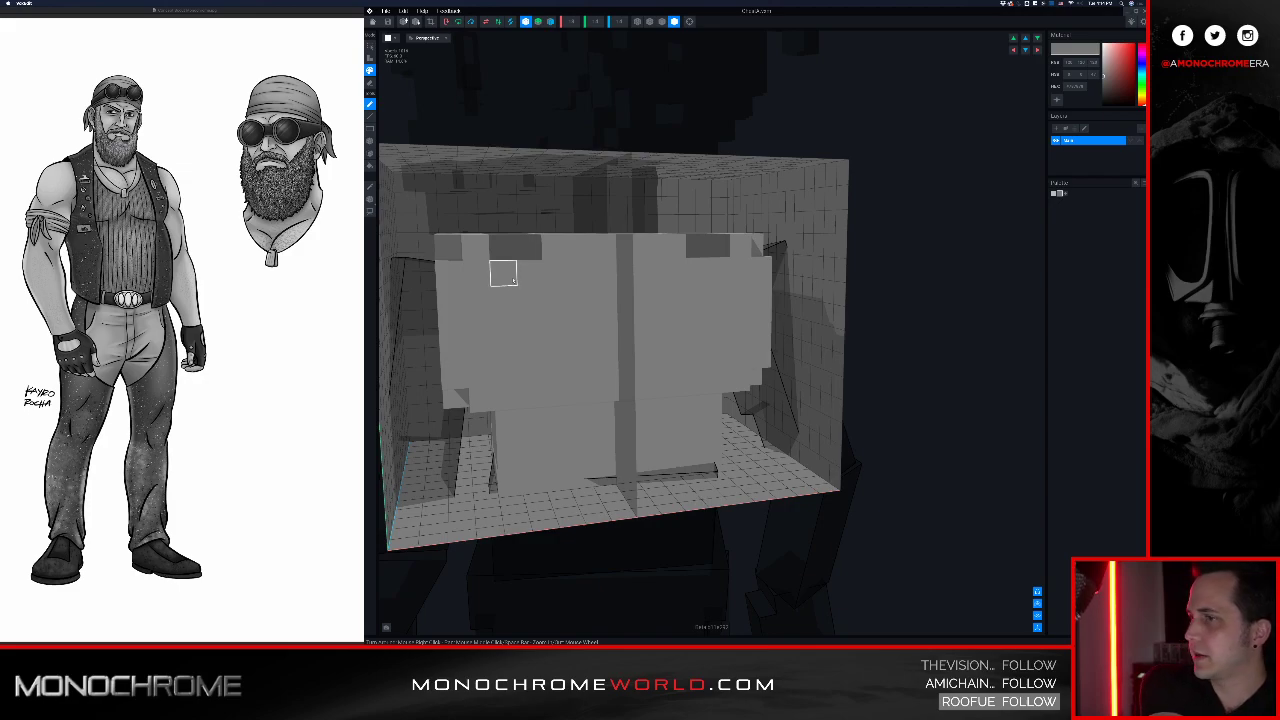
Step: Paint the back of the shirt dark grey below a scooped neckline and extend the colour towards the sides
mouse_move(535, 275)
left_mouse_down()
mouse_move(632, 295)
mouse_move(676, 270)
left_mouse_up()
mouse_move(531, 298)
left_mouse_down()
mouse_move(503, 273)
mouse_move(550, 335)
mouse_move(600, 370)
mouse_move(545, 398)
mouse_move(531, 366)
mouse_move(509, 377)
mouse_move(508, 397)
left_mouse_up()
left_click(478, 298)
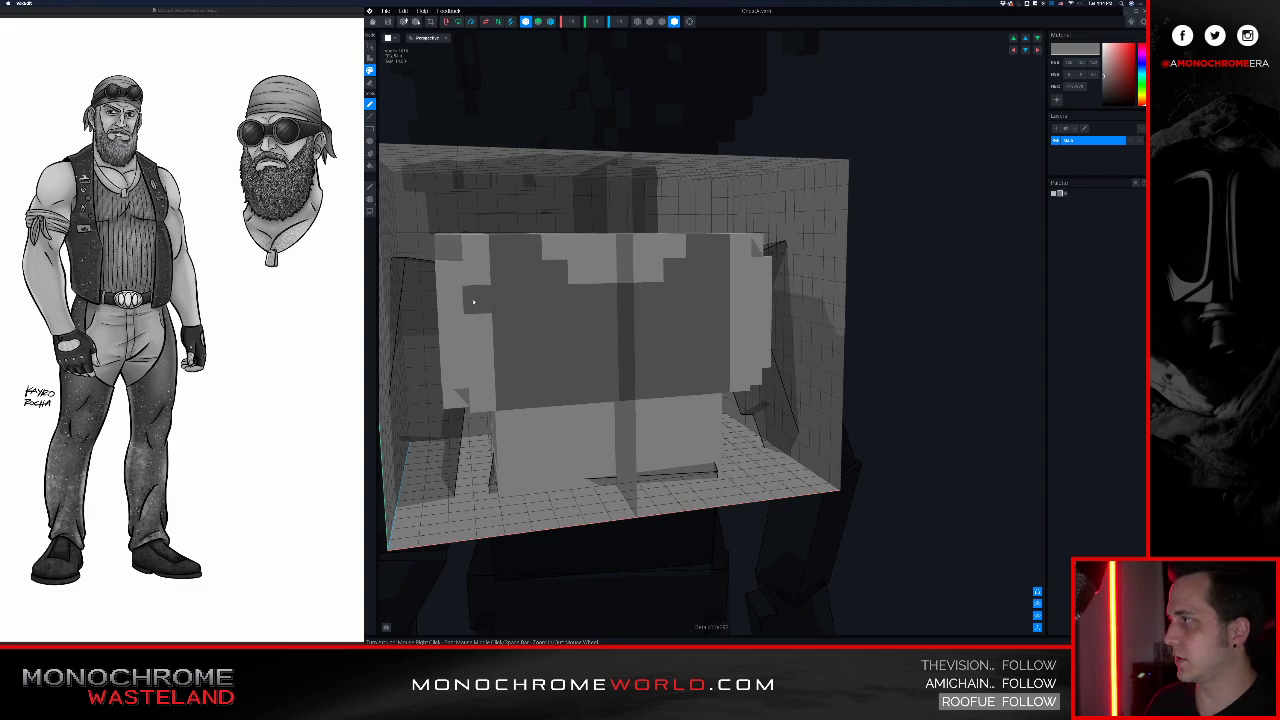
mouse_move(470, 303)
left_mouse_down()
mouse_move(453, 330)
mouse_move(462, 405)
mouse_move(485, 318)
left_mouse_up()
right_click_drag(529, 320, 598, 358)
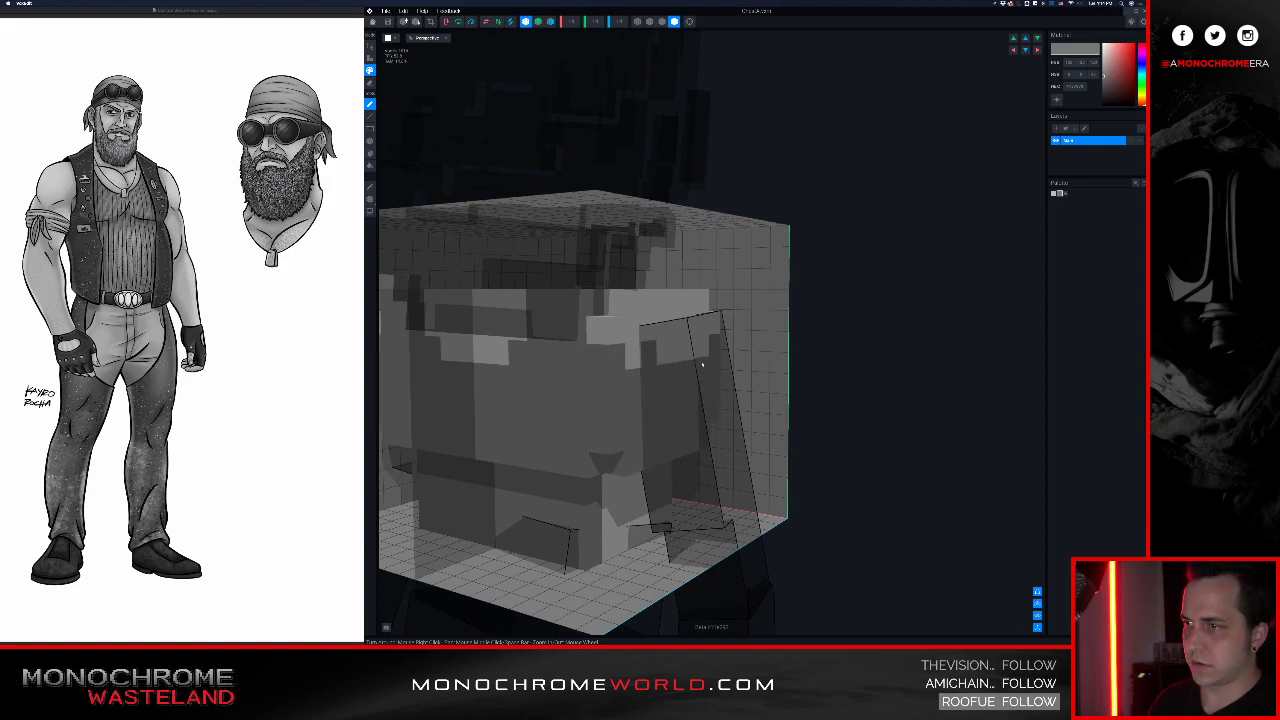
Step: Sample the light grey skin tone and paint the sleeveless arm opening on the side of the chest
right_click_drag(663, 370, 667, 363)
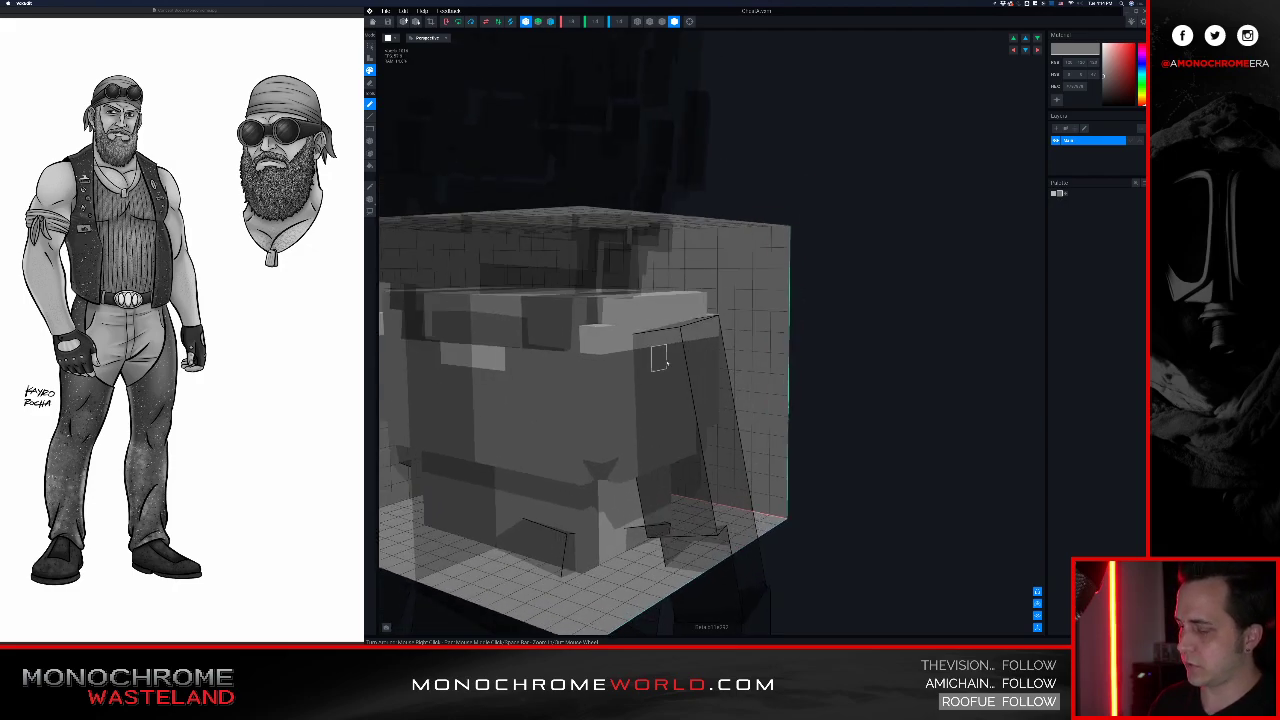
left_click(645, 310, "alt")
mouse_move(626, 363)
left_mouse_down()
mouse_move(628, 395)
mouse_move(660, 415)
mouse_move(688, 350)
mouse_move(661, 384)
mouse_move(700, 346)
mouse_move(702, 385)
mouse_move(655, 430)
left_mouse_up()
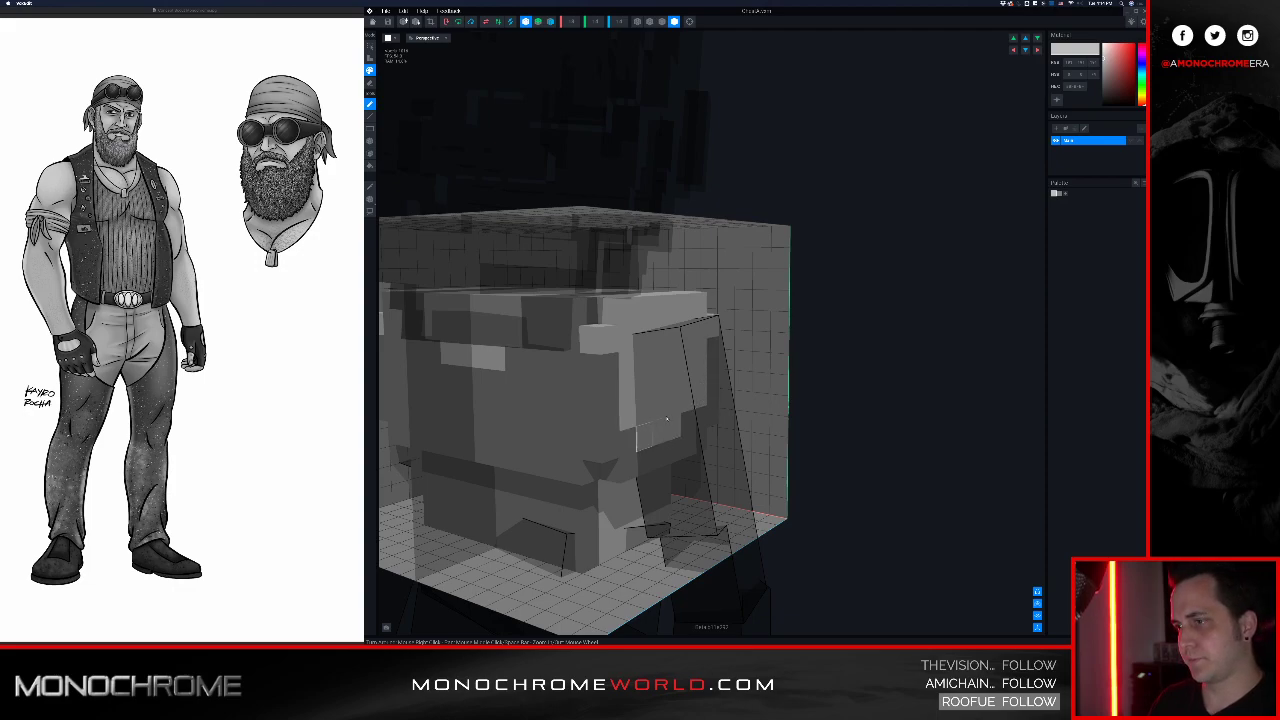
mouse_move(655, 377)
right_mouse_down()
mouse_move(670, 374)
mouse_move(650, 368)
right_mouse_up()
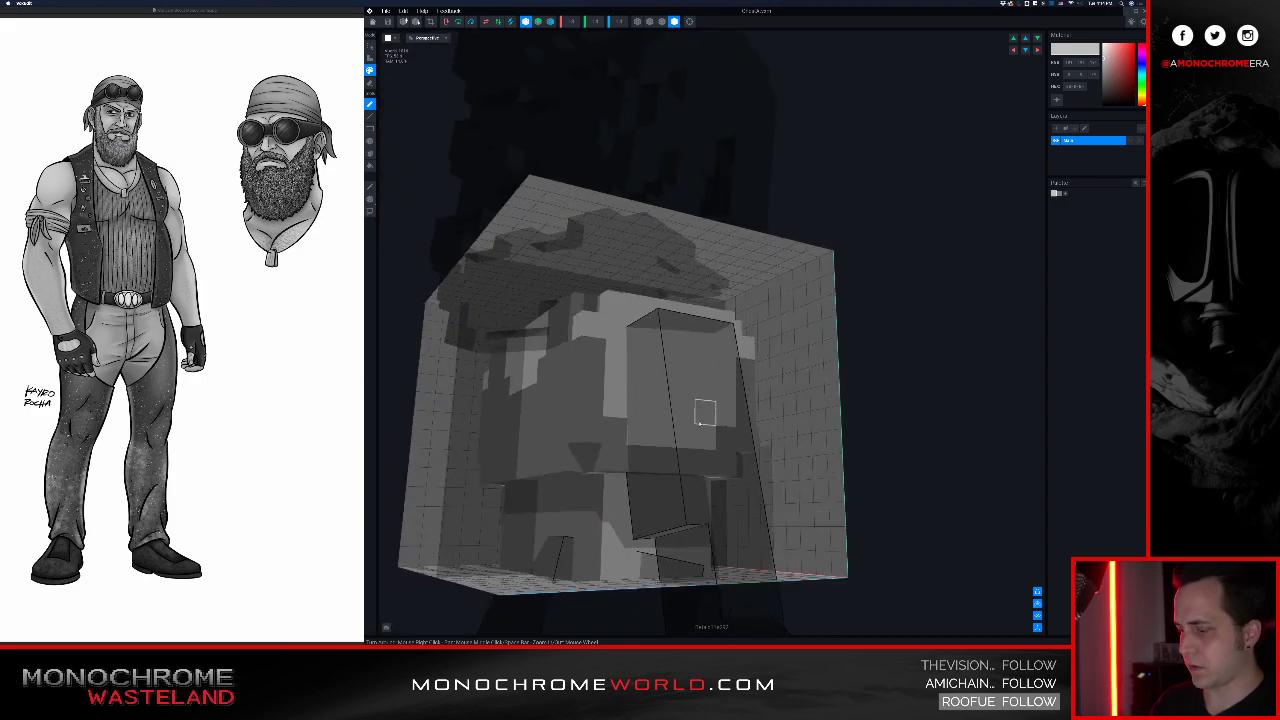
Step: Sample the shirt's dark grey and paint the lower part of the chest, including its sides, back and underside
key("c")
key("b")
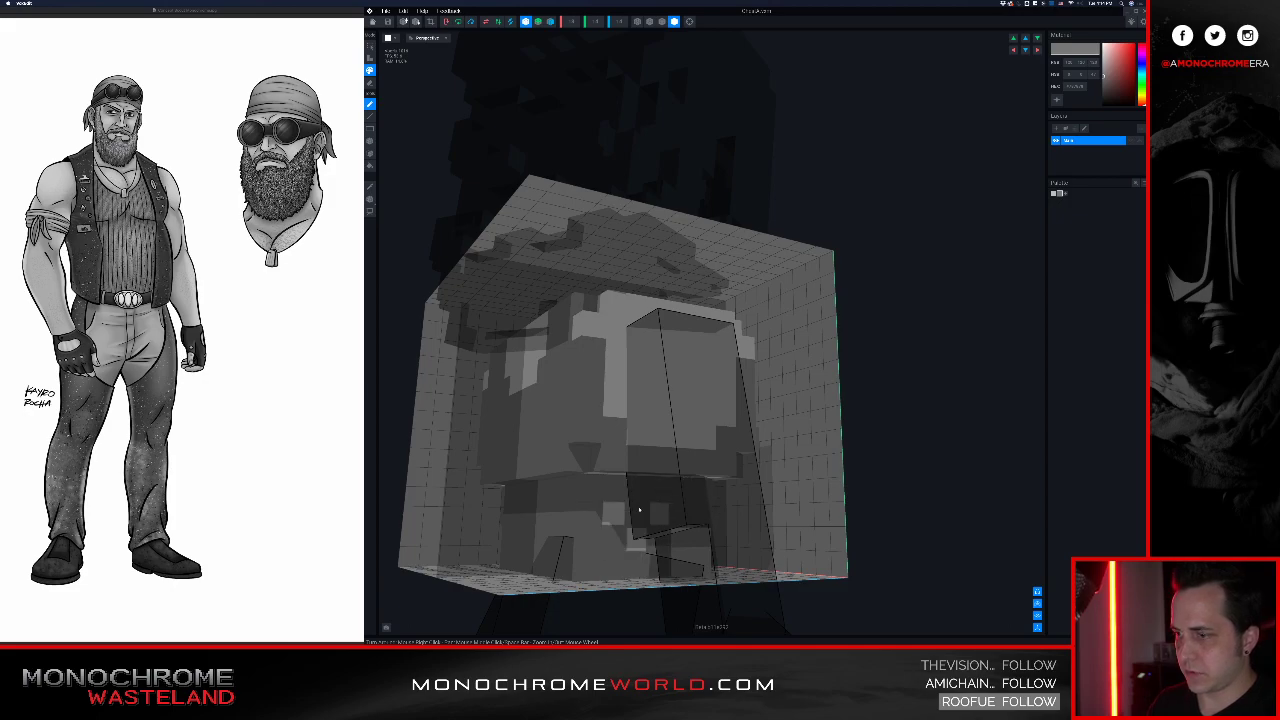
right_click_drag(619, 505, 645, 493)
mouse_move(594, 490)
left_mouse_down()
mouse_move(668, 572)
mouse_move(609, 520)
mouse_move(700, 528)
left_mouse_up()
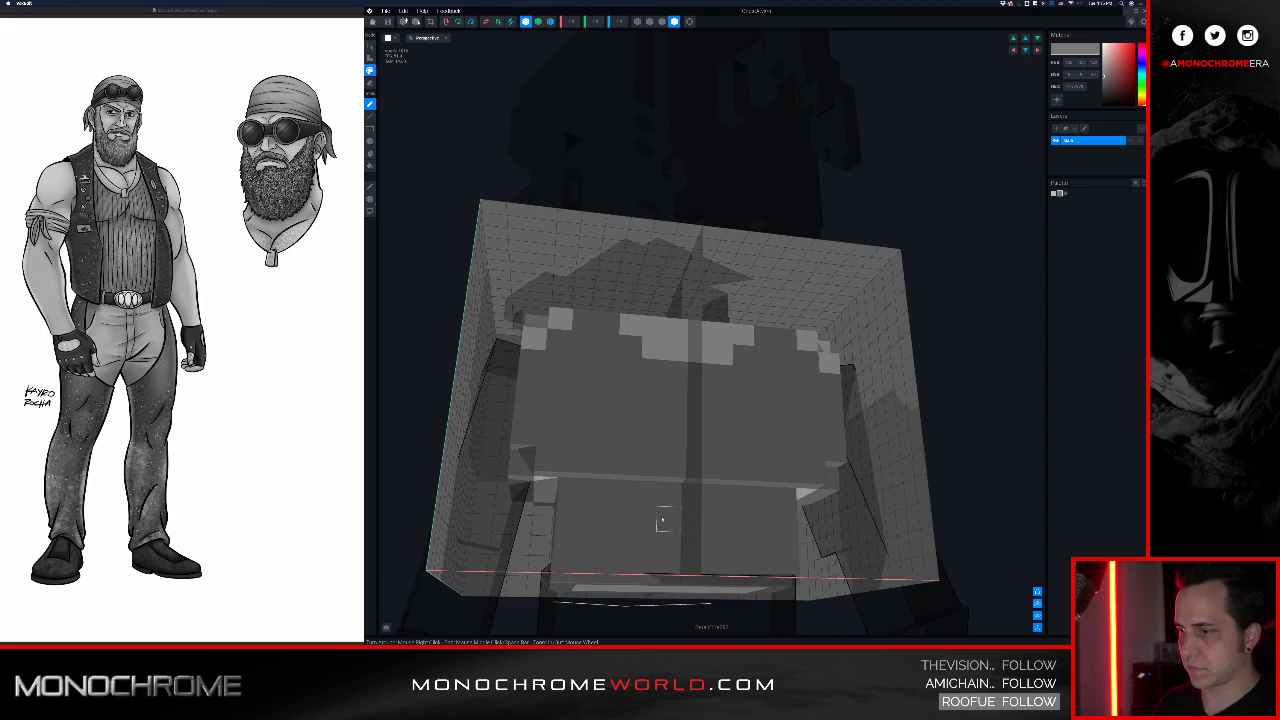
mouse_move(690, 520)
right_mouse_down()
mouse_move(657, 510)
mouse_move(604, 458)
right_mouse_up()
mouse_move(604, 458)
left_mouse_down()
mouse_move(588, 492)
mouse_move(686, 517)
left_mouse_up()
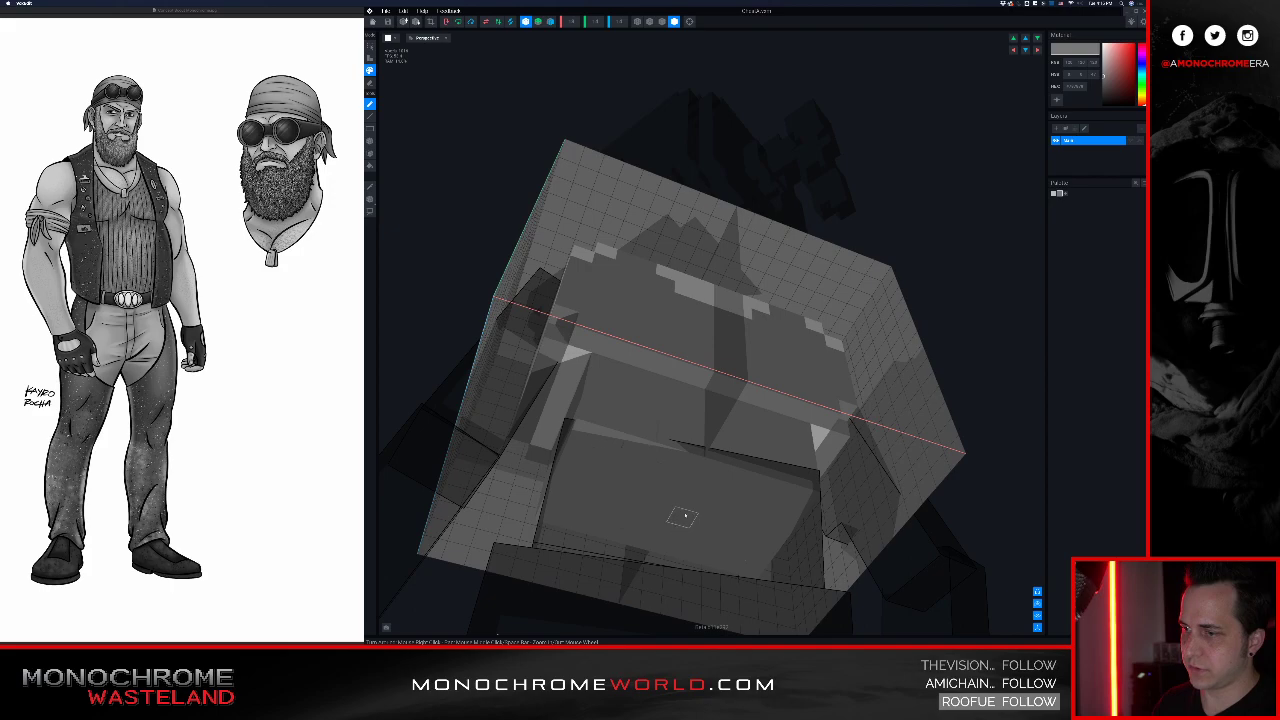
mouse_move(669, 420)
right_mouse_down()
mouse_move(700, 360)
mouse_move(747, 318)
right_mouse_up()
middle_click_drag(747, 318, 747, 311)
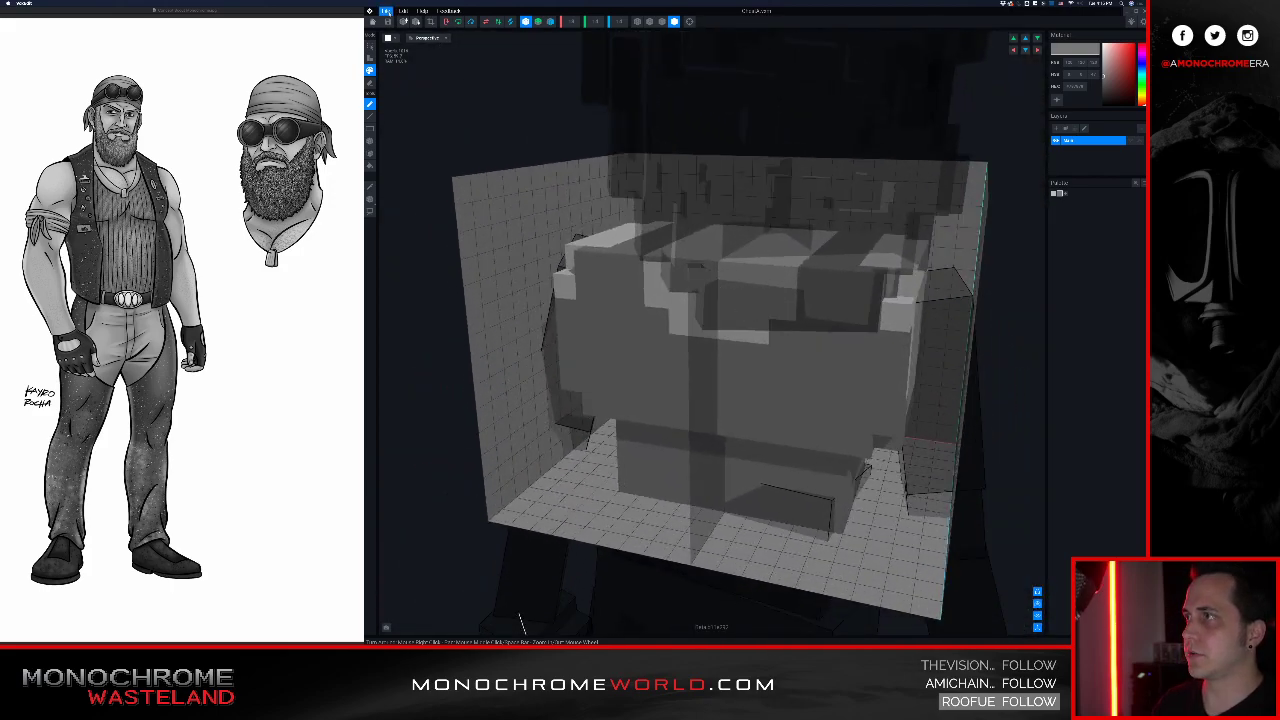
Step: Return to the character rig and examine the painted shirt on the full model
left_click(373, 21)
left_click(703, 191)
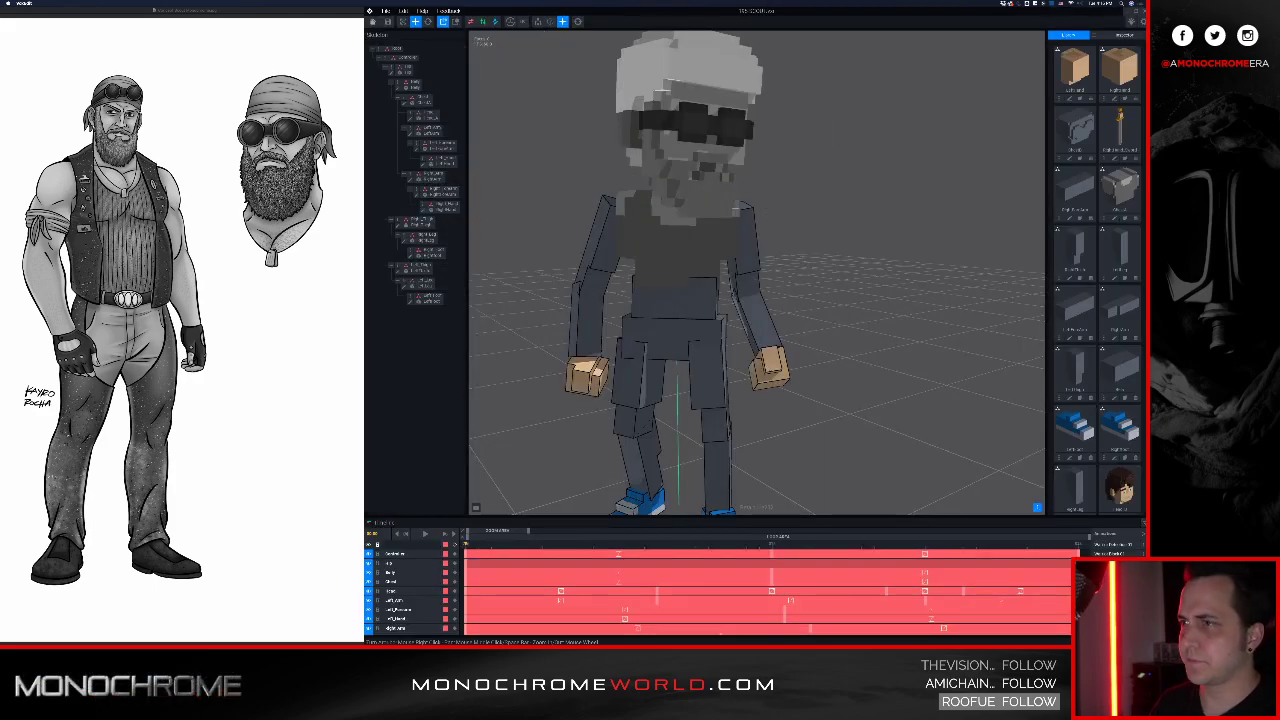
mouse_move(612, 186)
right_mouse_down()
mouse_move(690, 184)
mouse_move(618, 197)
right_mouse_up()
right_click_drag(768, 262, 846, 250)
Step: Reopen the chest, sample the light grey skin tone and deepen the front neckline of the shirt with it
left_click(423, 101)
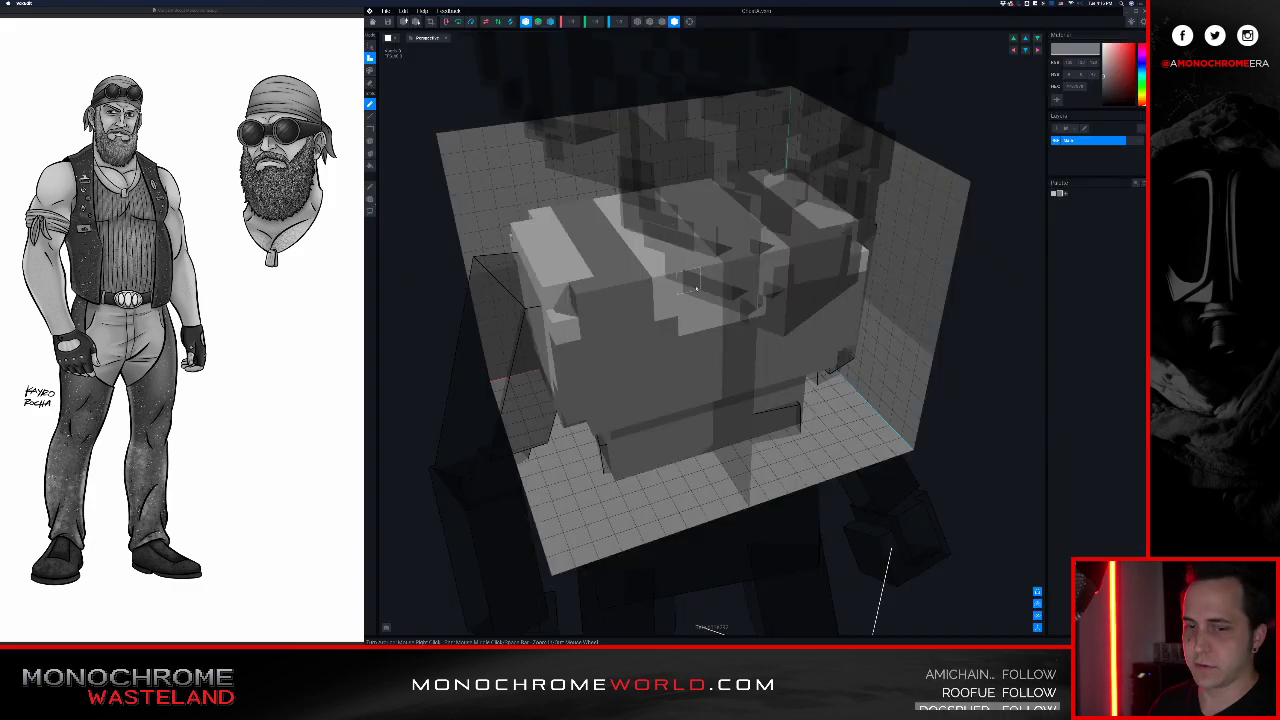
mouse_move(689, 281)
right_mouse_down()
mouse_move(722, 245)
mouse_move(690, 280)
right_mouse_up()
key("i")
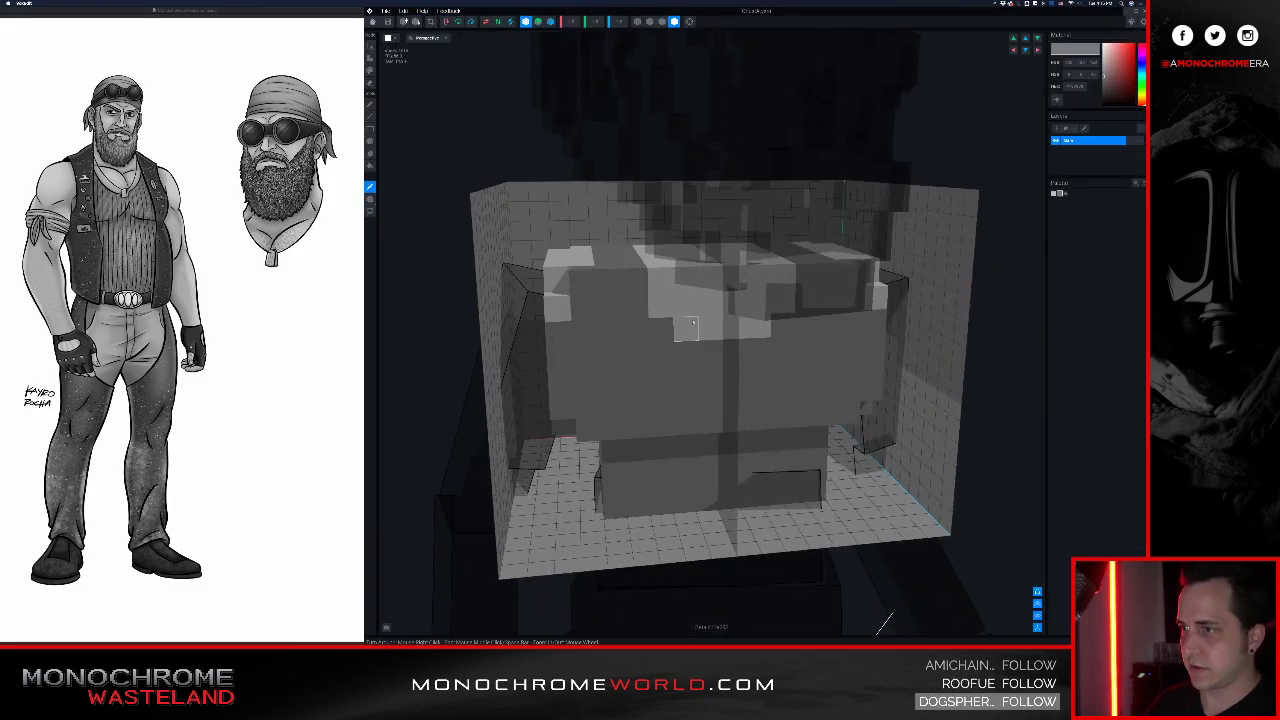
left_click(688, 330)
key("p")
mouse_move(706, 341)
left_mouse_down()
mouse_move(738, 358)
mouse_move(760, 350)
mouse_move(722, 334)
left_mouse_up()
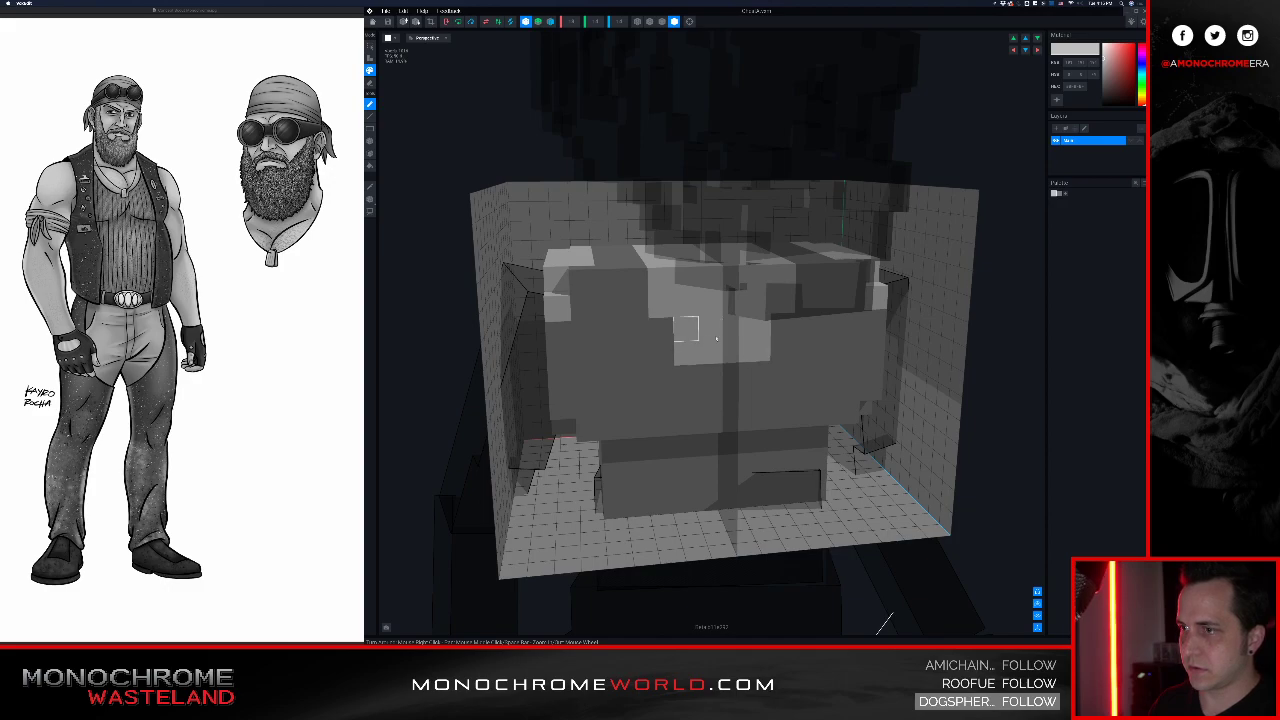
left_click_drag(758, 326, 703, 371)
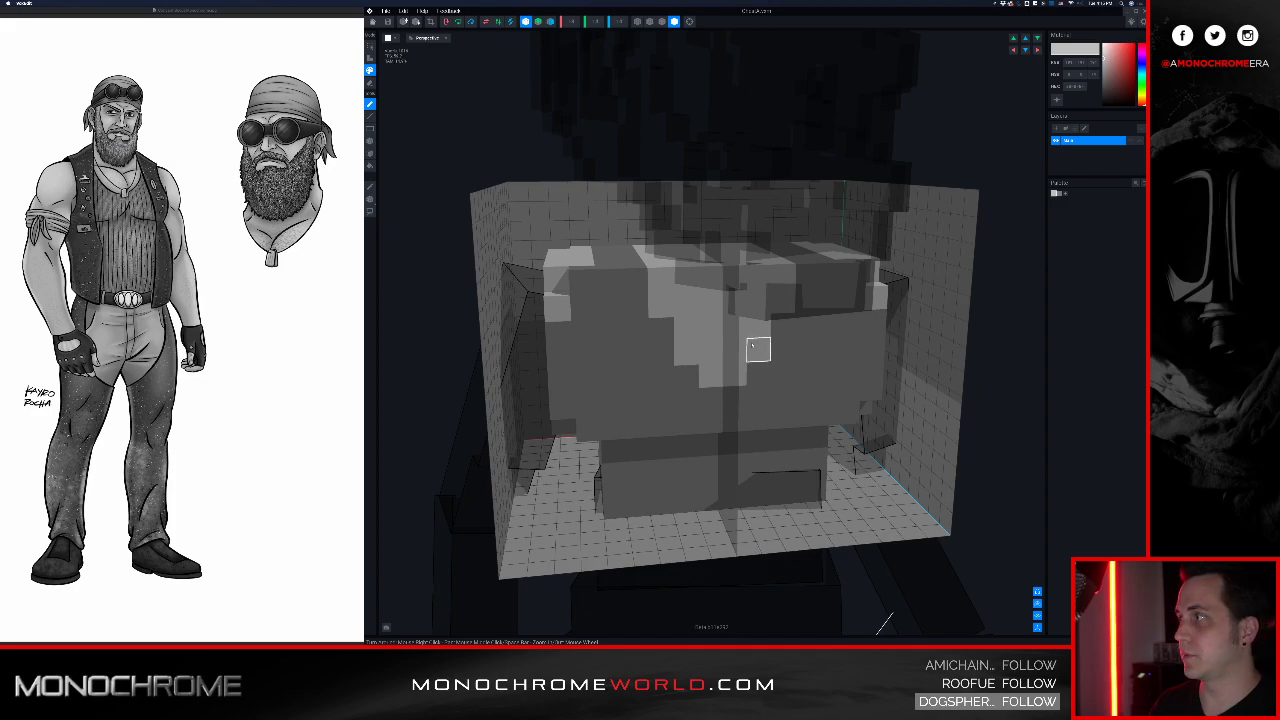
Step: Undo the last two neckline strokes and repaint the bottom row of the front neckline light grey
key("ctrl+z")
key("ctrl+z")
left_click_drag(712, 352, 736, 351)
mouse_move(649, 371)
right_mouse_down()
mouse_move(623, 366)
mouse_move(636, 370)
right_mouse_up()
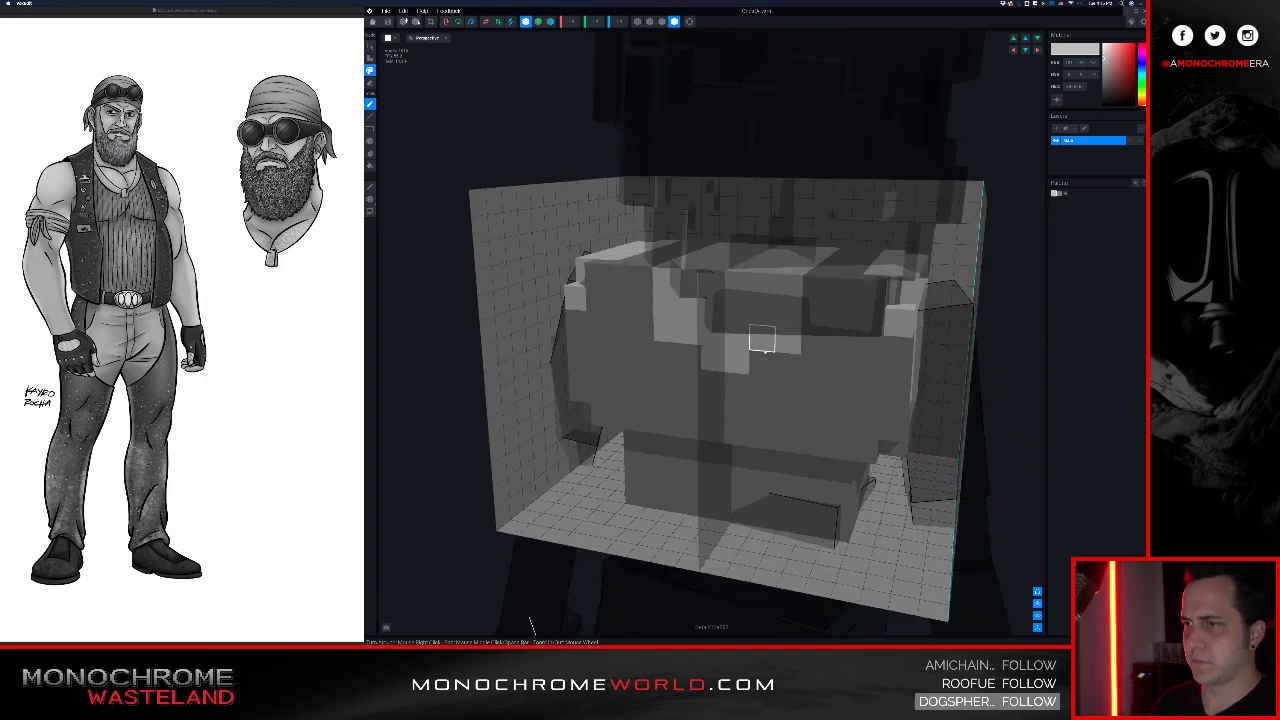
right_click_drag(708, 332, 700, 322)
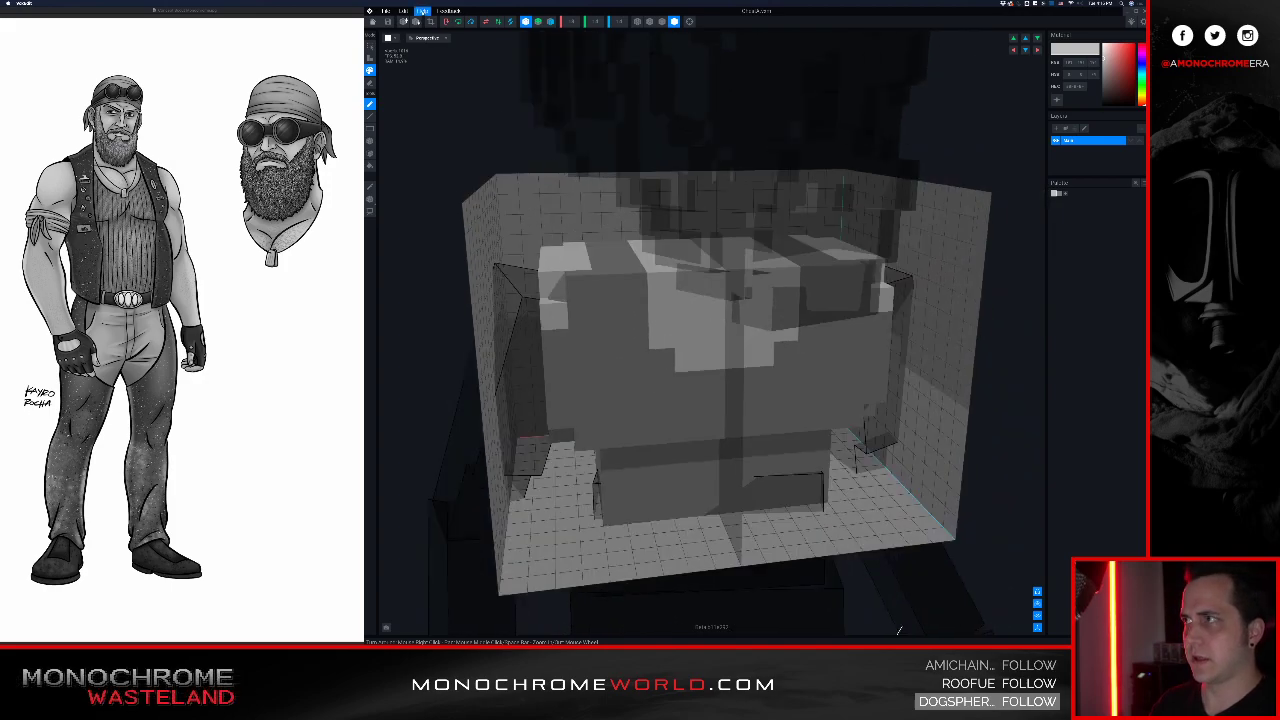
Step: Check the neckline on the full character rig, then reopen the chest and sample the shirt's dark grey
left_click(373, 21)
left_click(704, 190)
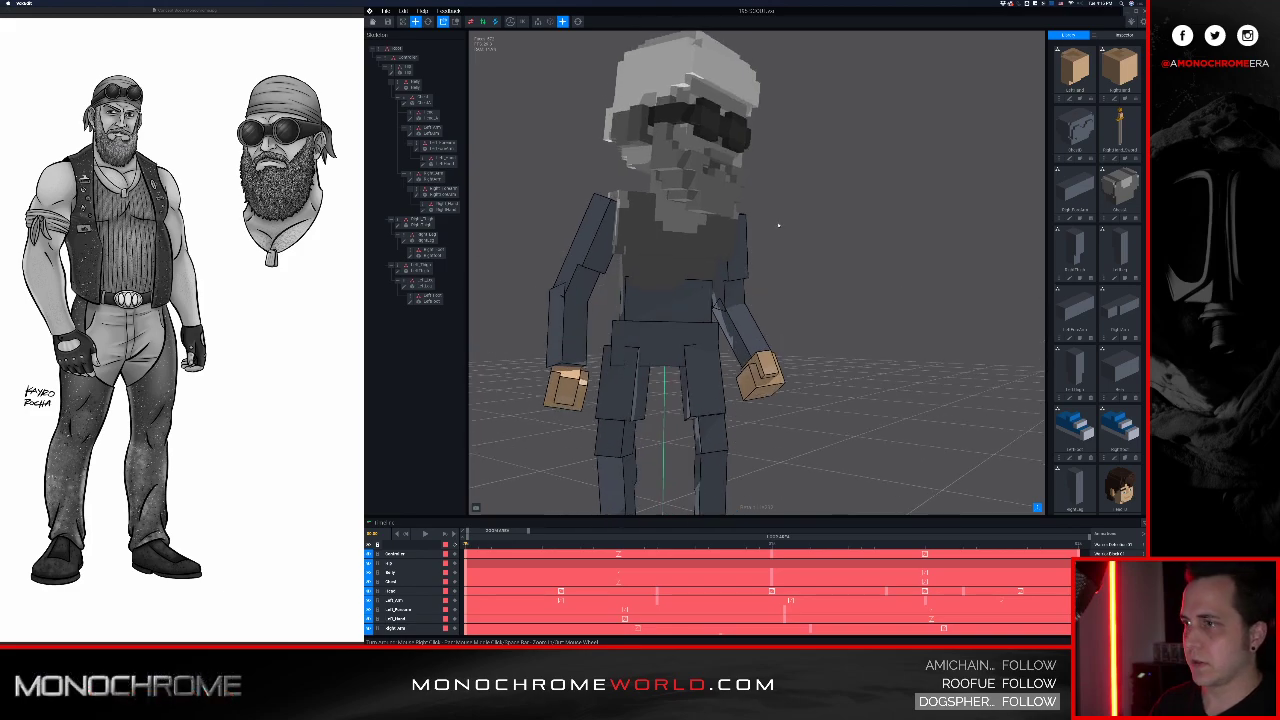
left_click(699, 257)
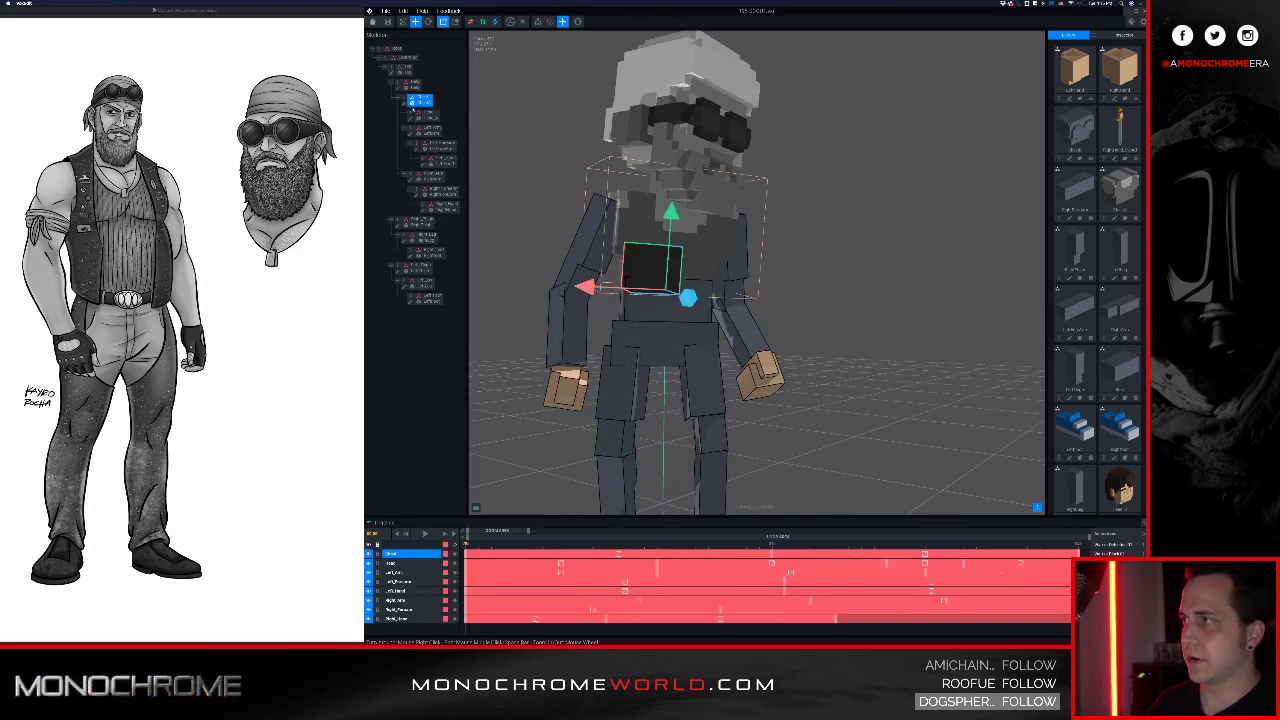
double_click(404, 103)
right_click_drag(670, 266, 631, 334)
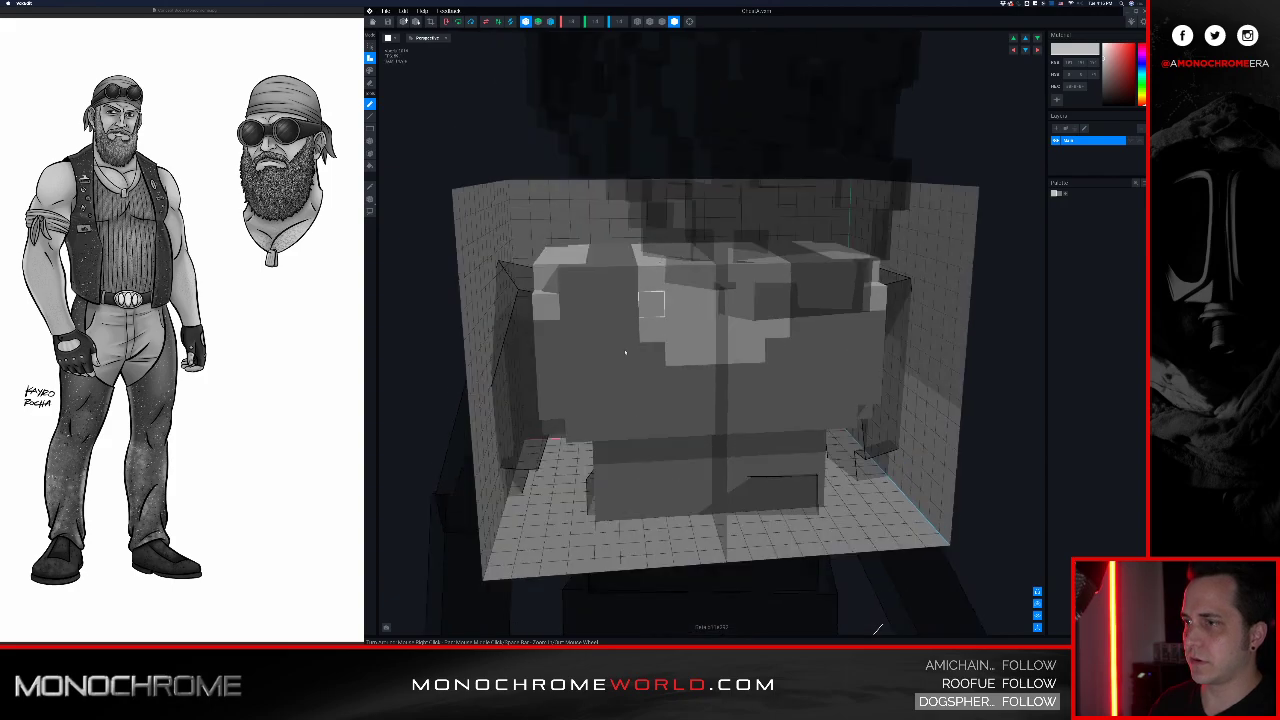
left_click(619, 369, "alt")
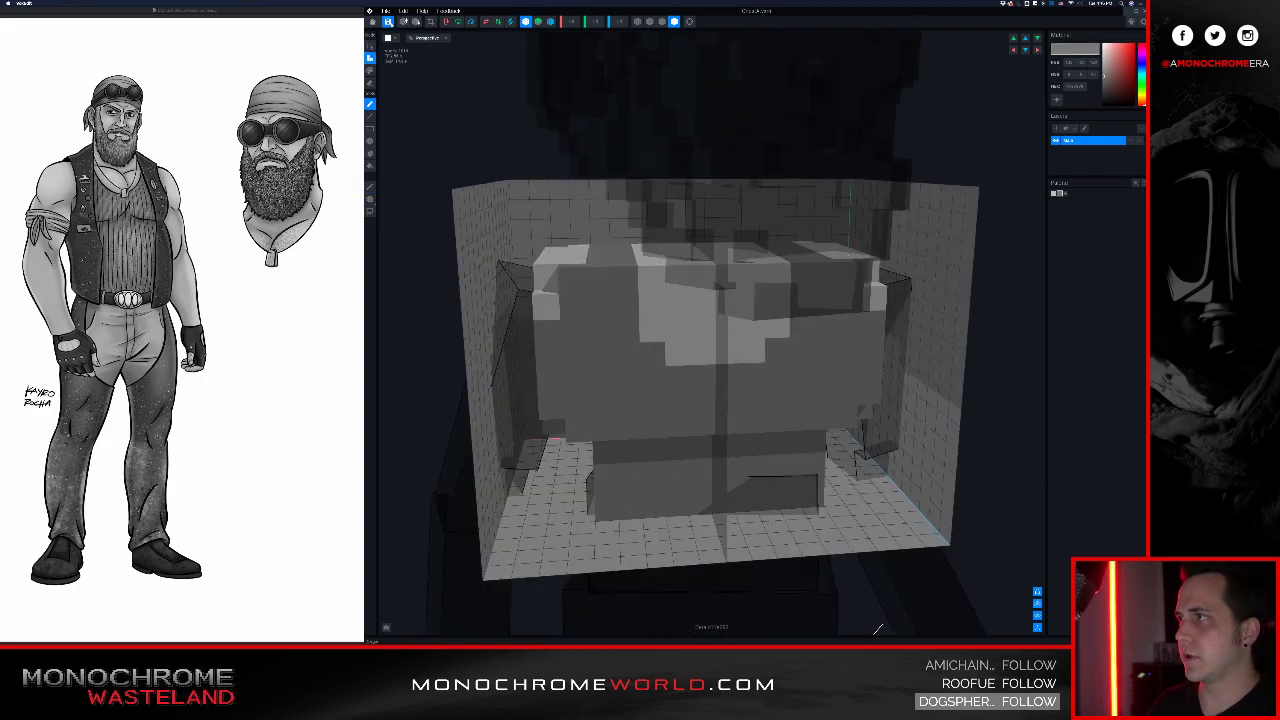
Step: Switch from the chest to the body part below it and set the paint colour to the shirt's dark grey
left_click(373, 21)
left_click(702, 192)
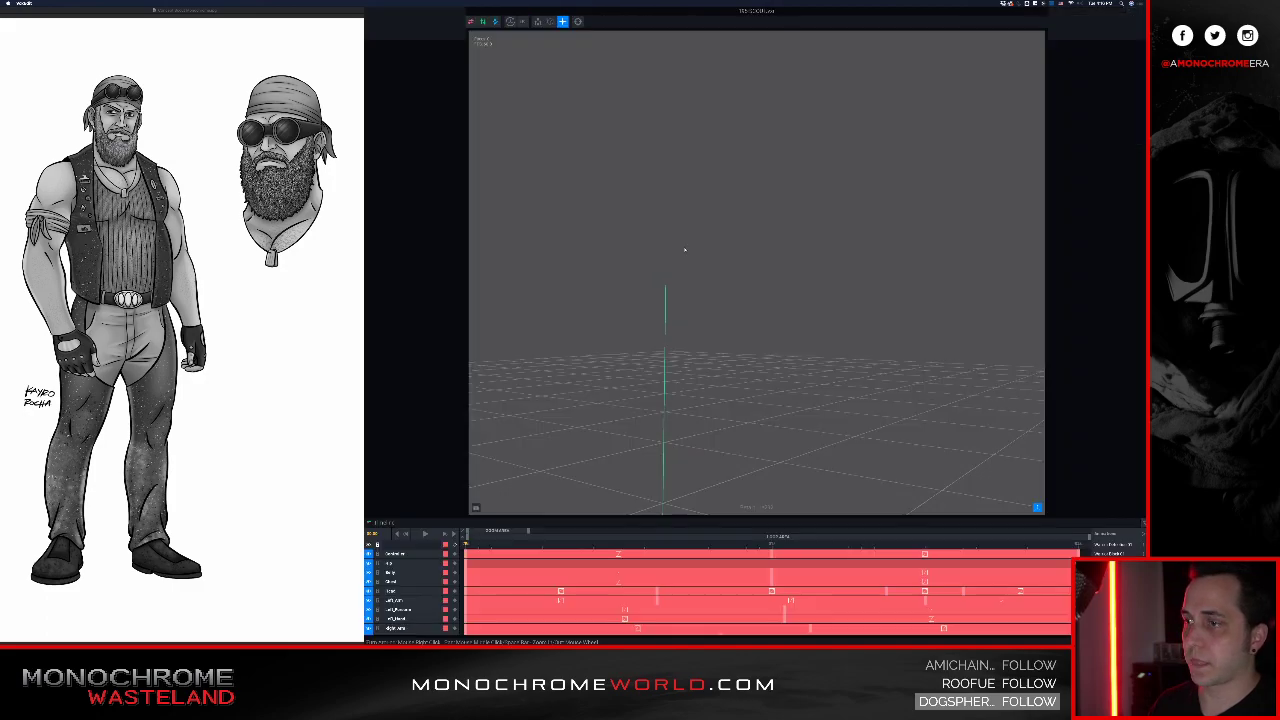
left_click(647, 344)
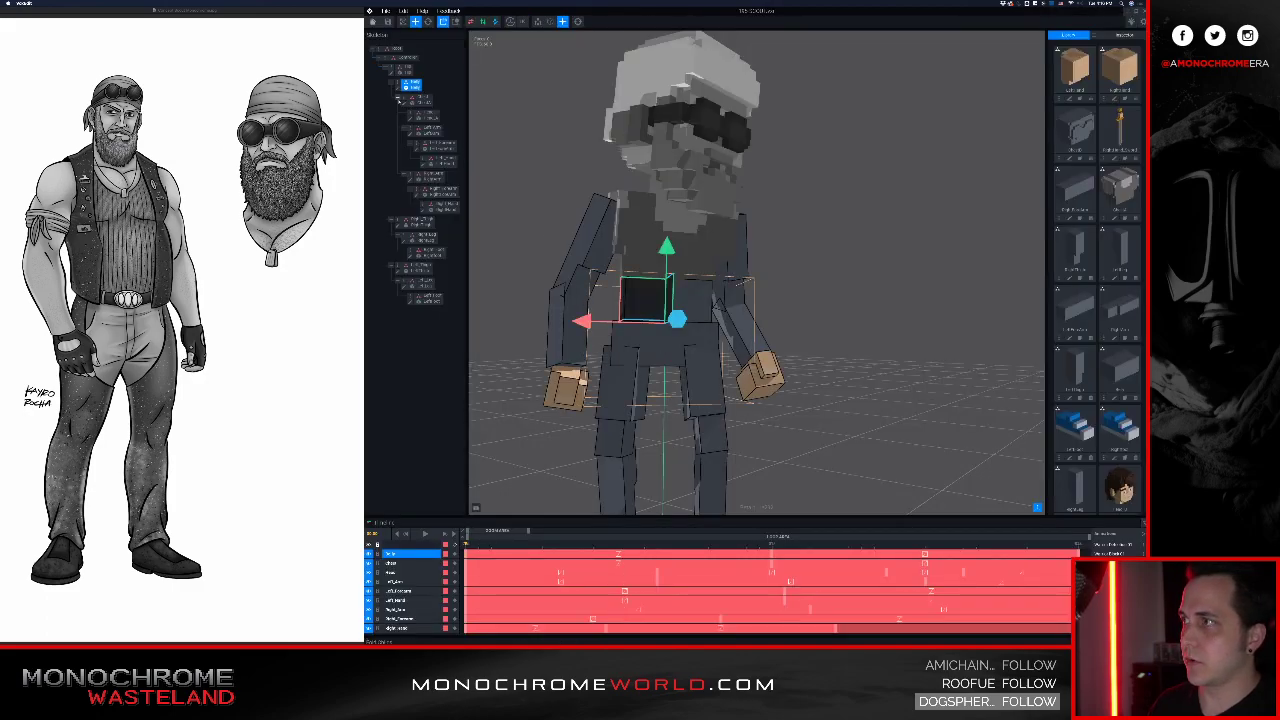
double_click(397, 88)
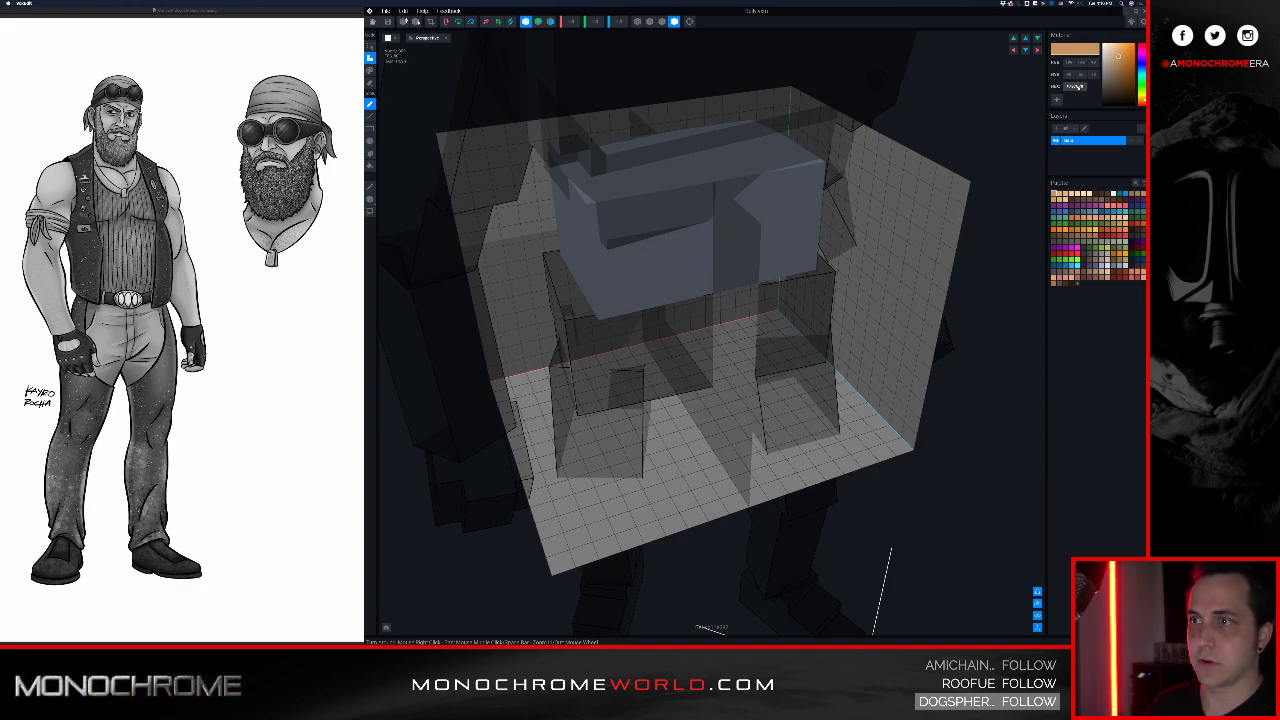
key("Return")
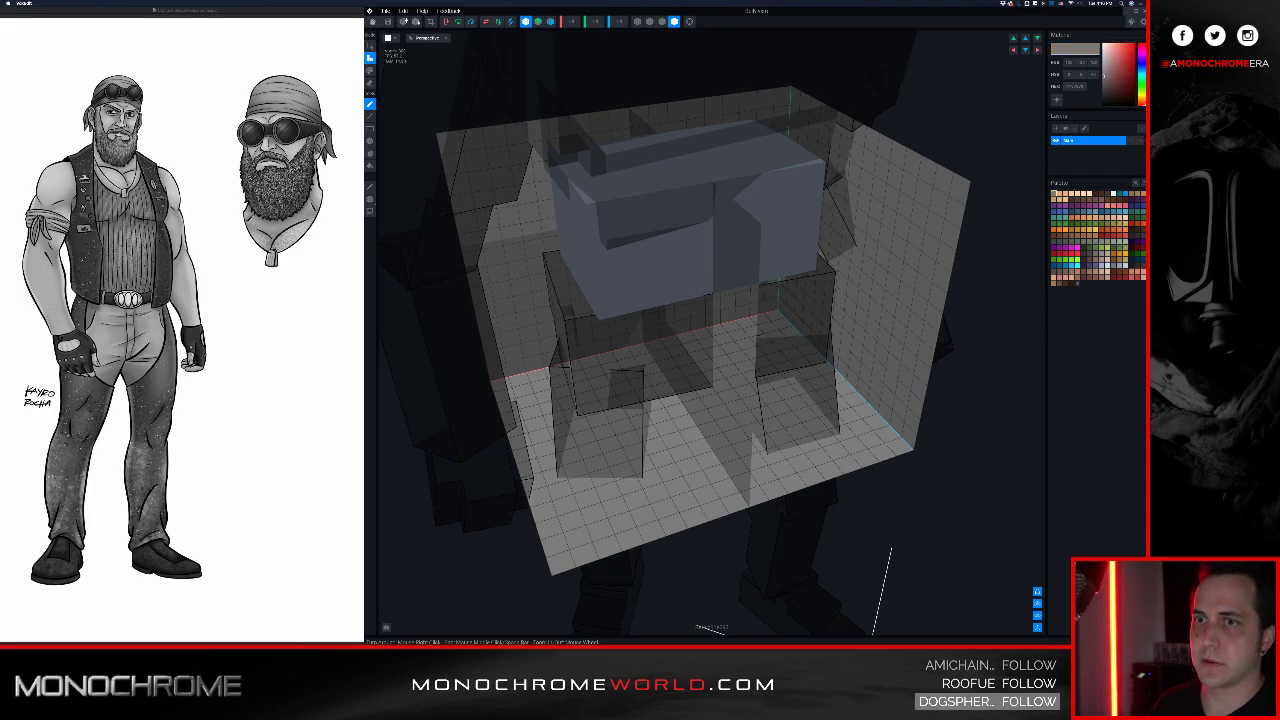
Step: Reduce the lower torso's palette to its used colours, recolour it dark grey, save it and return to the rig
left_click(1144, 183)
left_click(1125, 202)
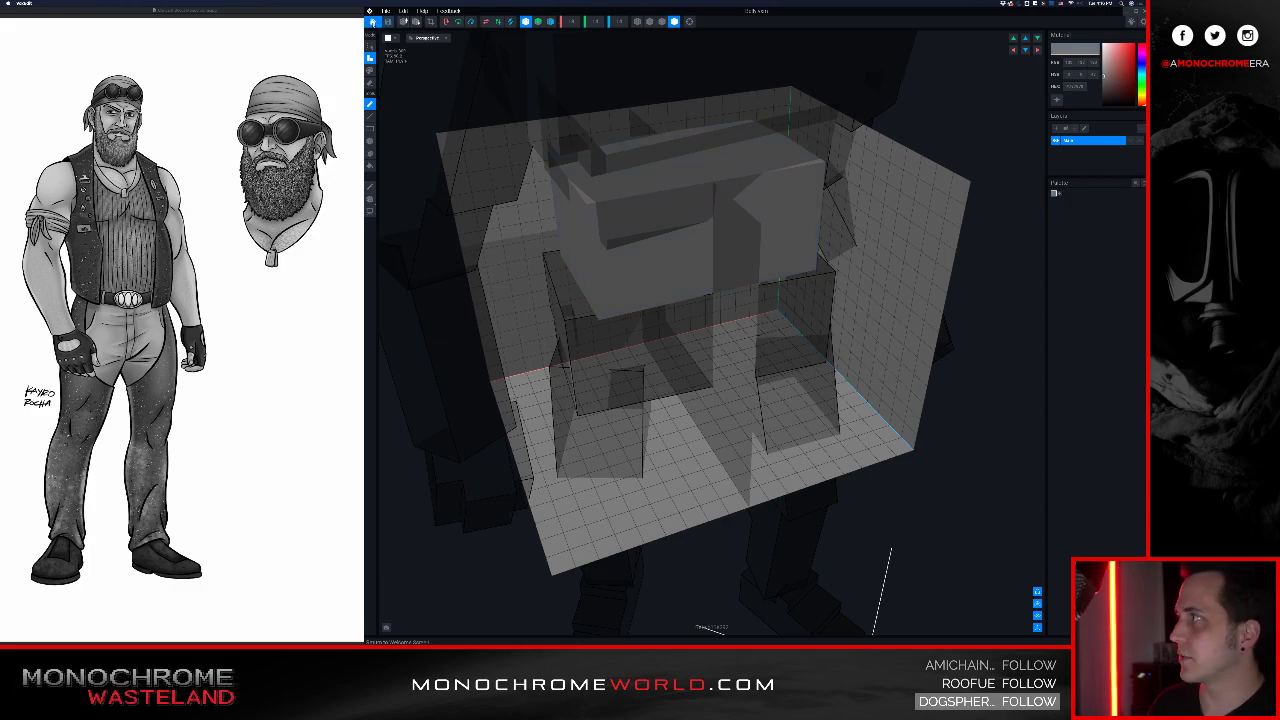
left_click(373, 21)
left_click(703, 191)
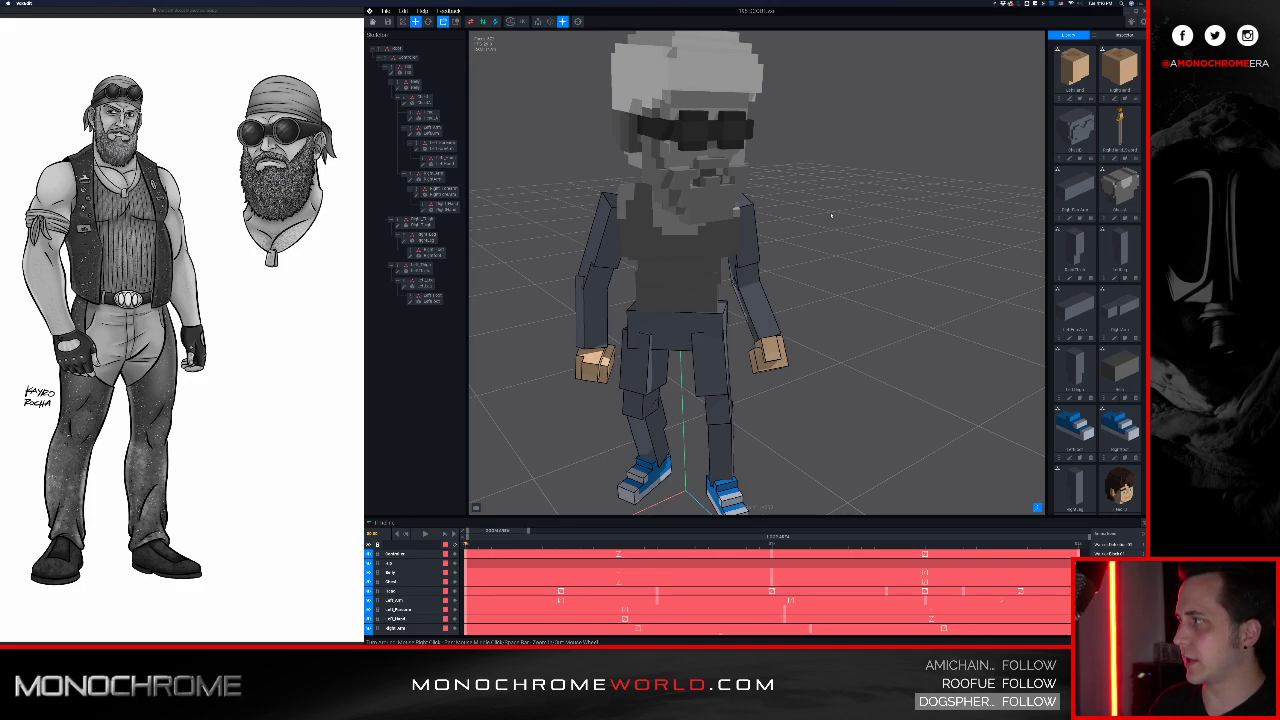
Step: Reopen the chest, sample its light grey skin tone for reuse, then save the chest and return to the rig
left_click(604, 228)
left_click(625, 231)
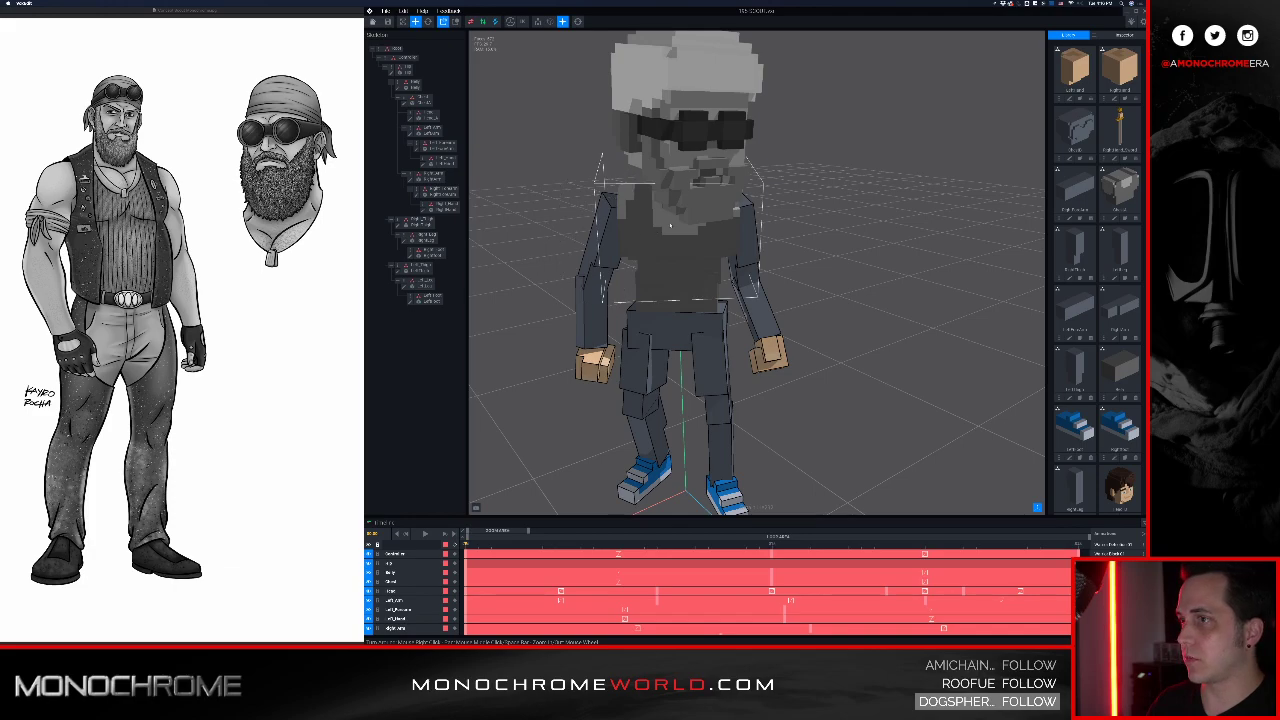
left_click(405, 104)
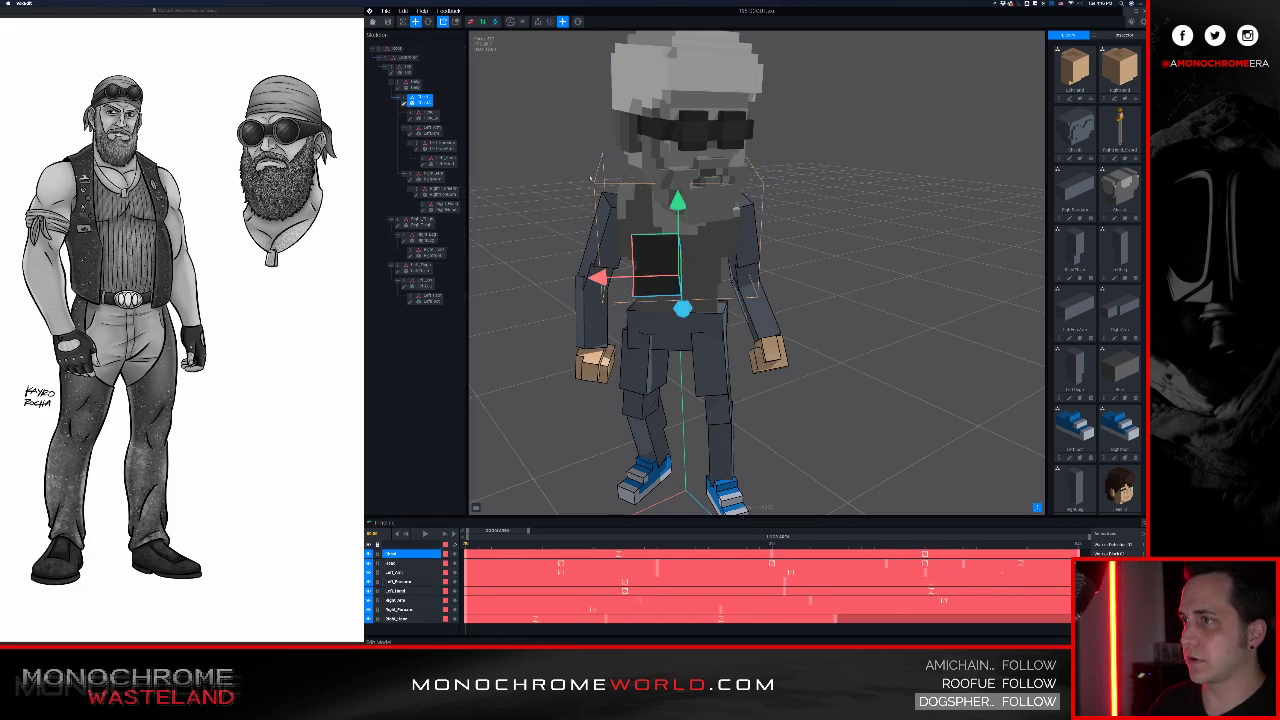
left_click(681, 323, "alt")
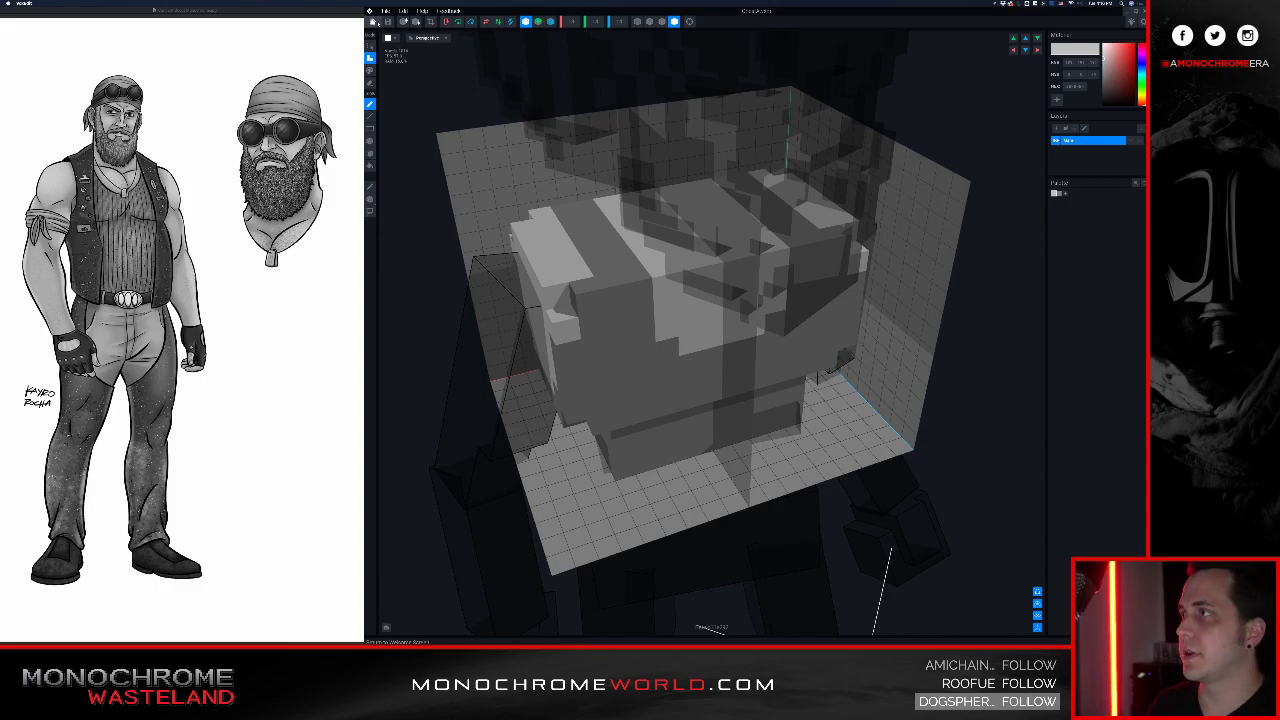
left_click(372, 21)
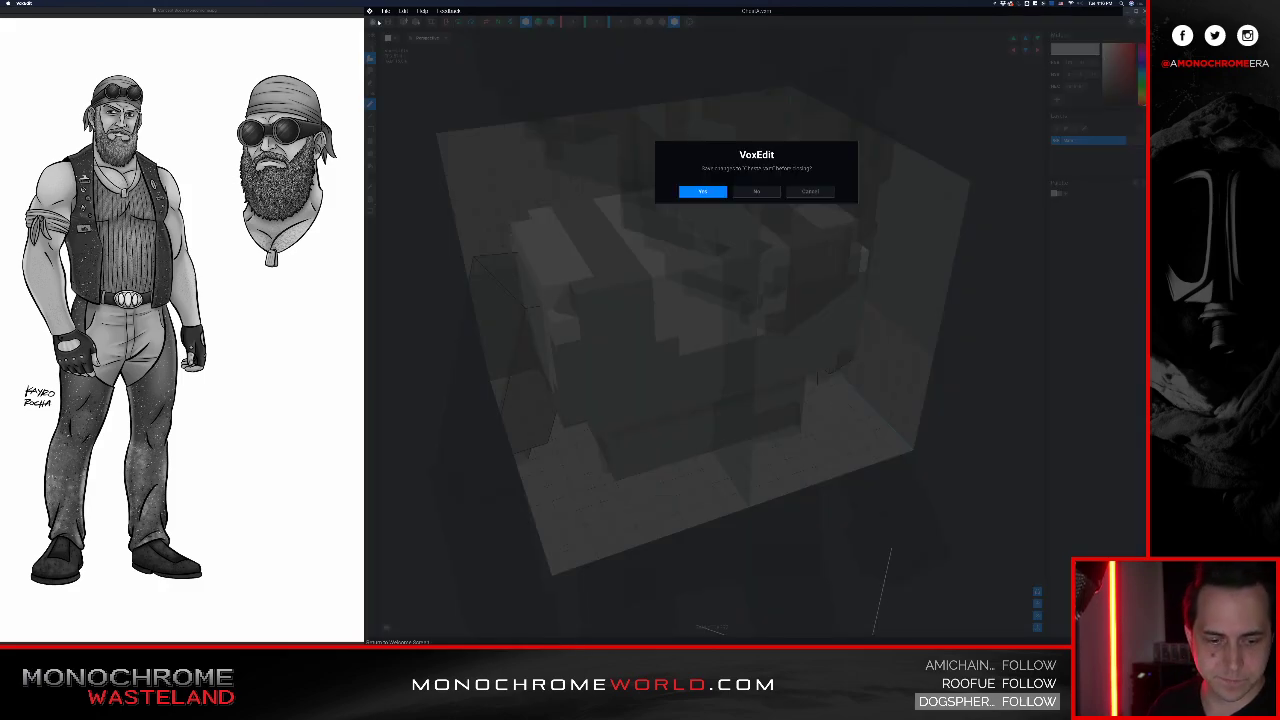
left_click(703, 191)
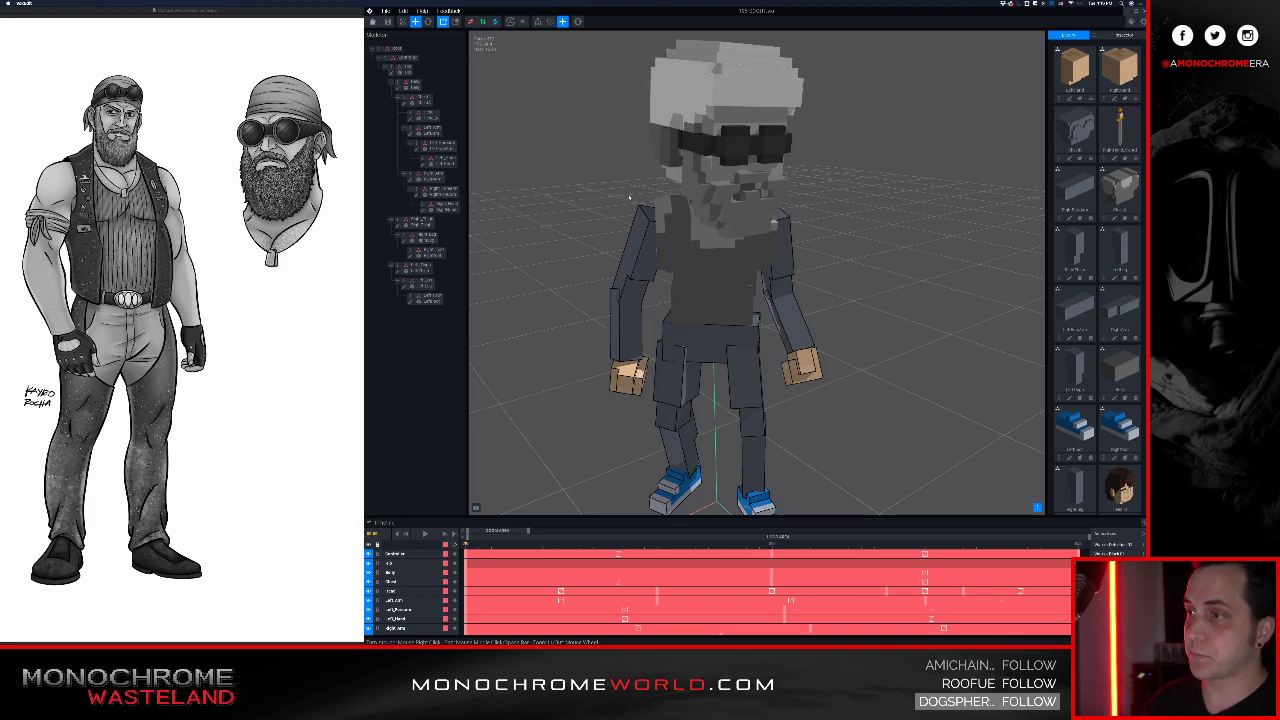
Step: Open the right upper arm, recolour it with the light grey skin tone, save it and return to the rig
left_click(640, 232)
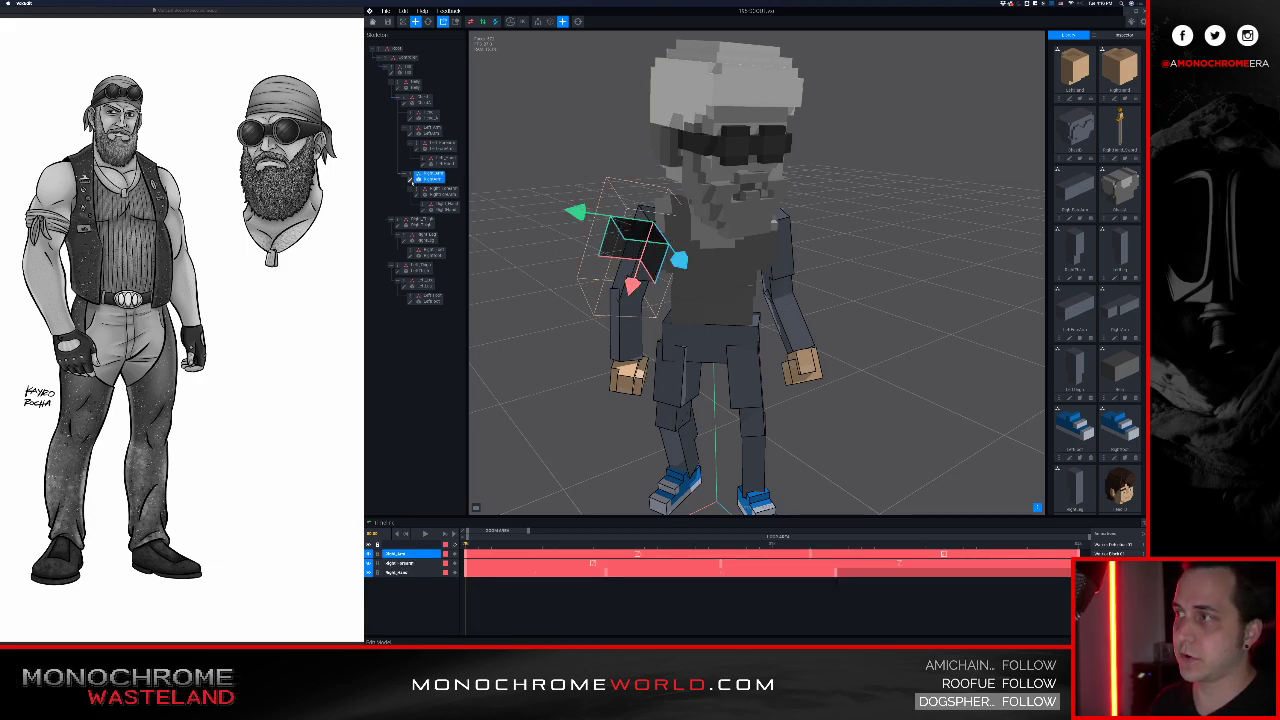
left_click(410, 180)
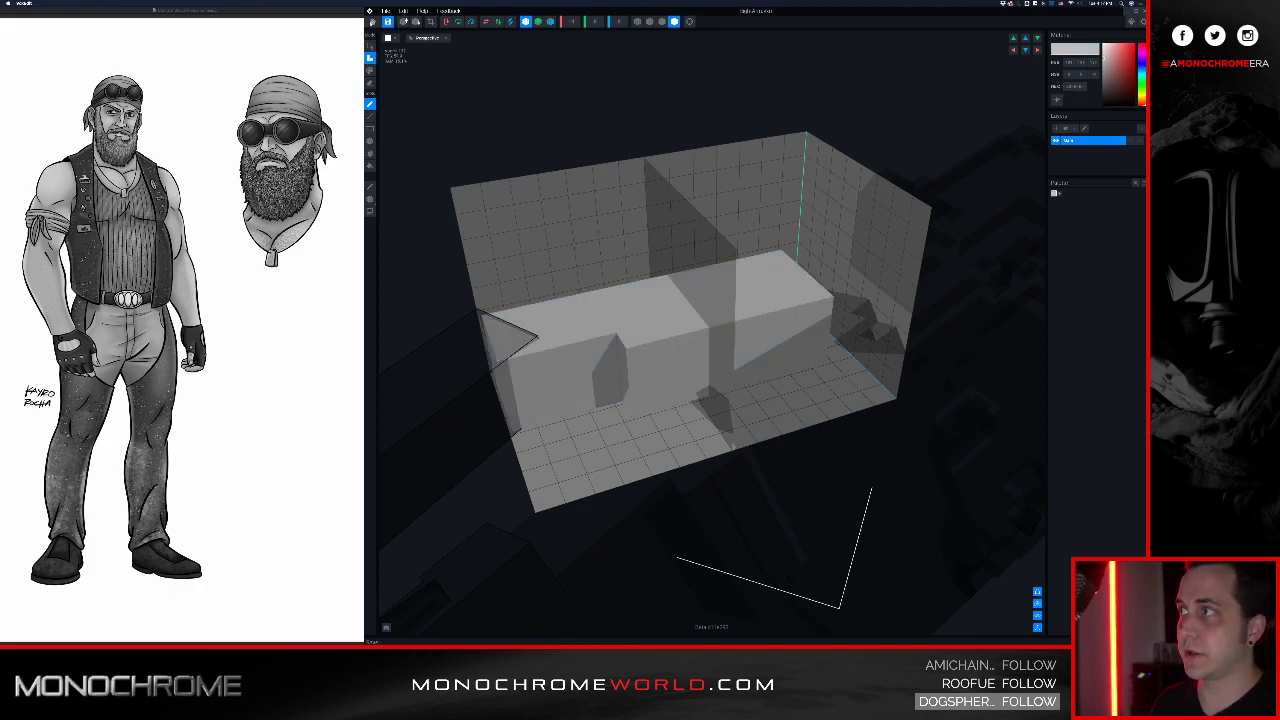
left_click(373, 21)
left_click(686, 190)
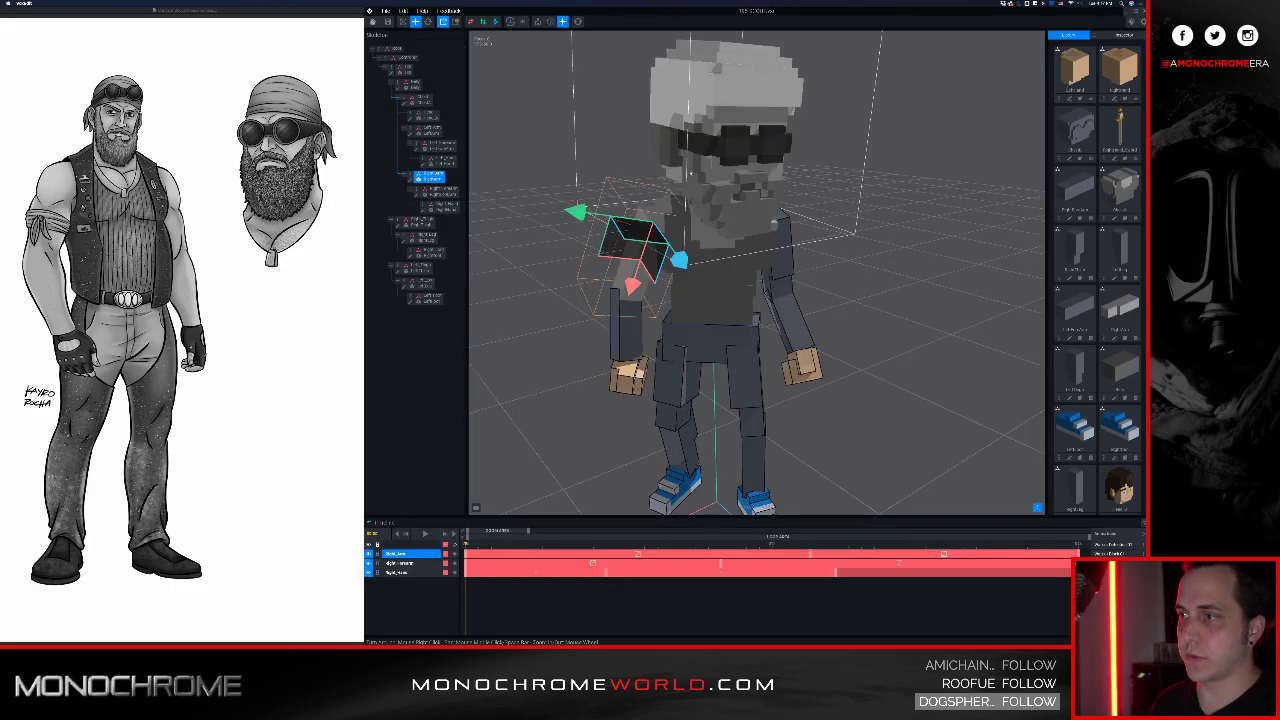
Step: Open the left upper arm, reduce its palette to used colours, recolour it light grey and save it
left_click(804, 257)
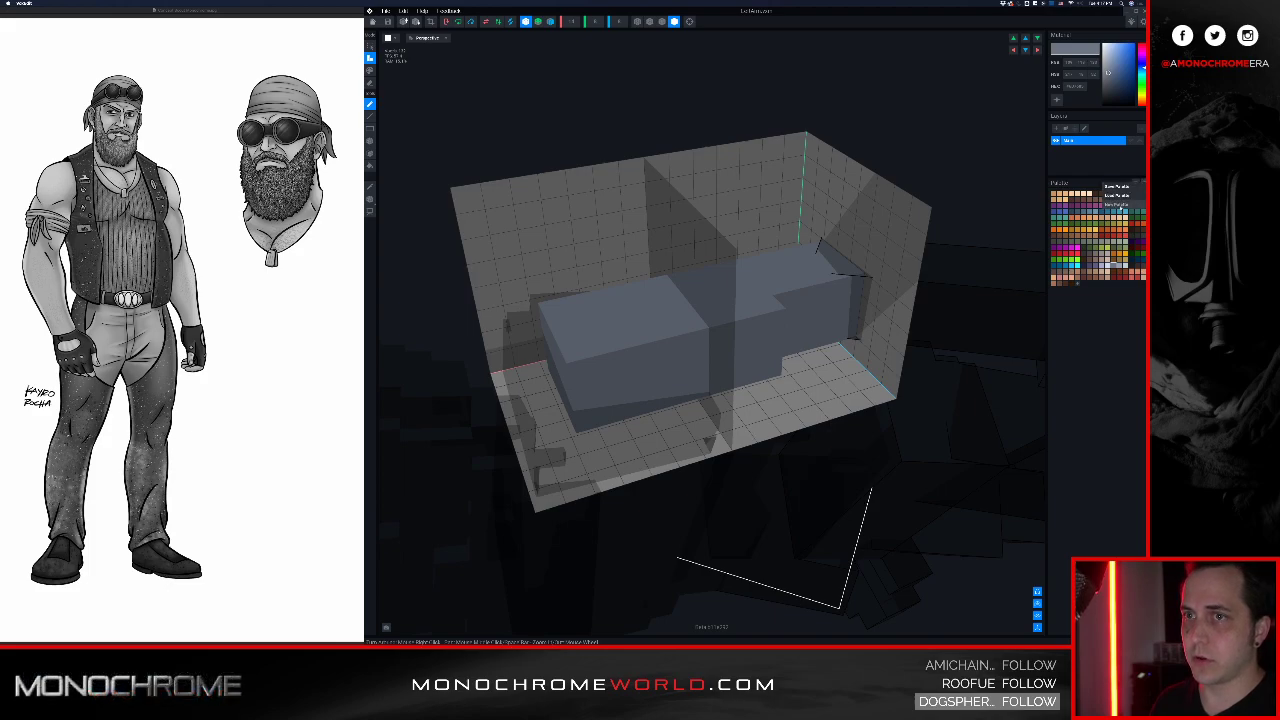
left_click(1145, 182)
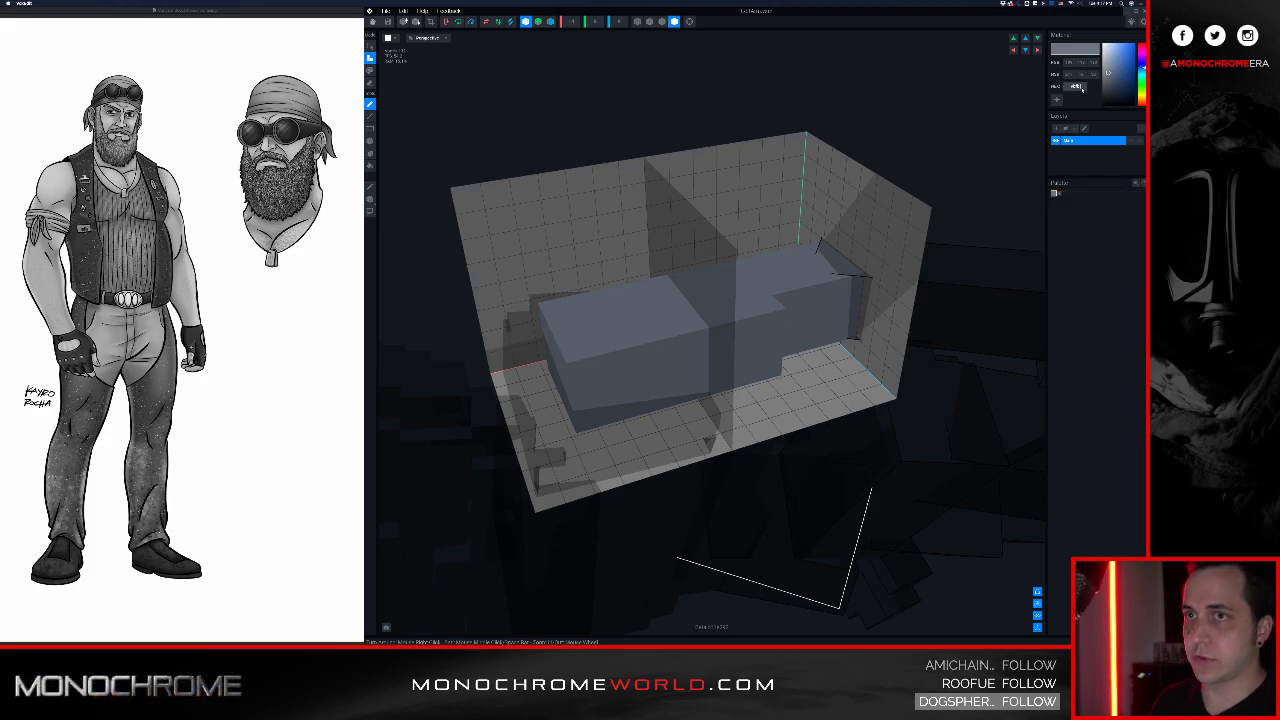
key("Return")
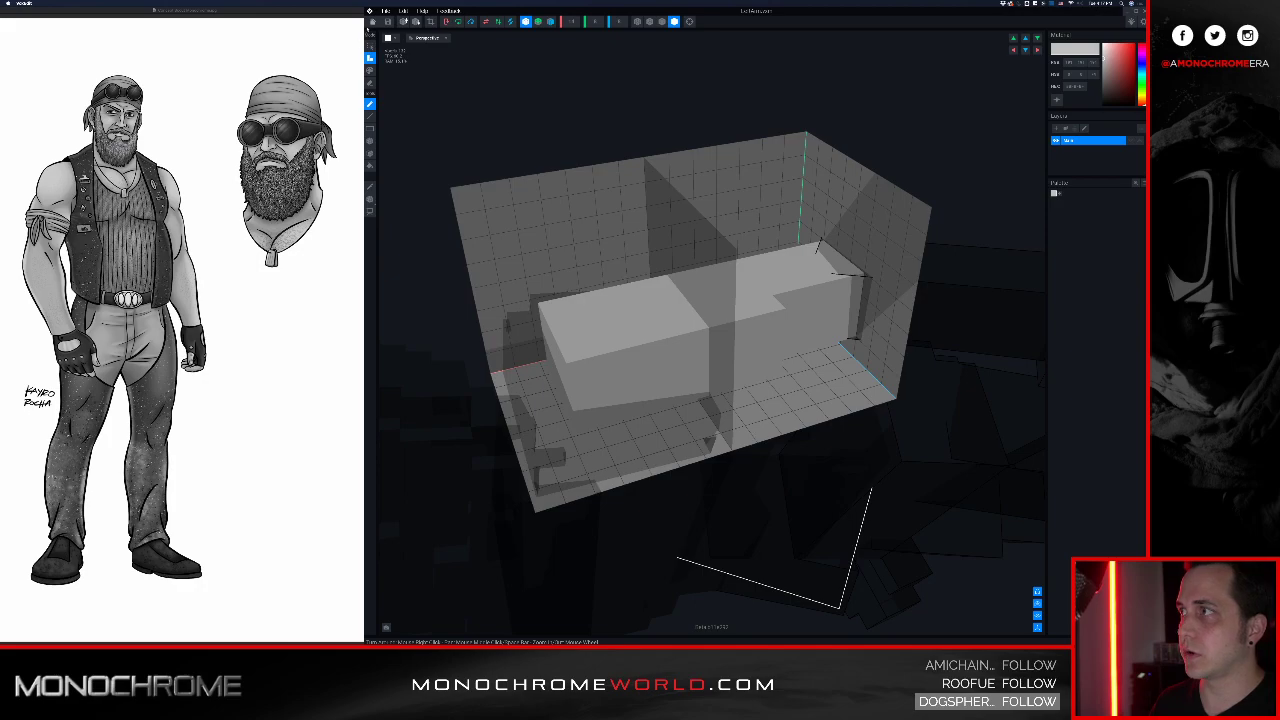
left_click(373, 21)
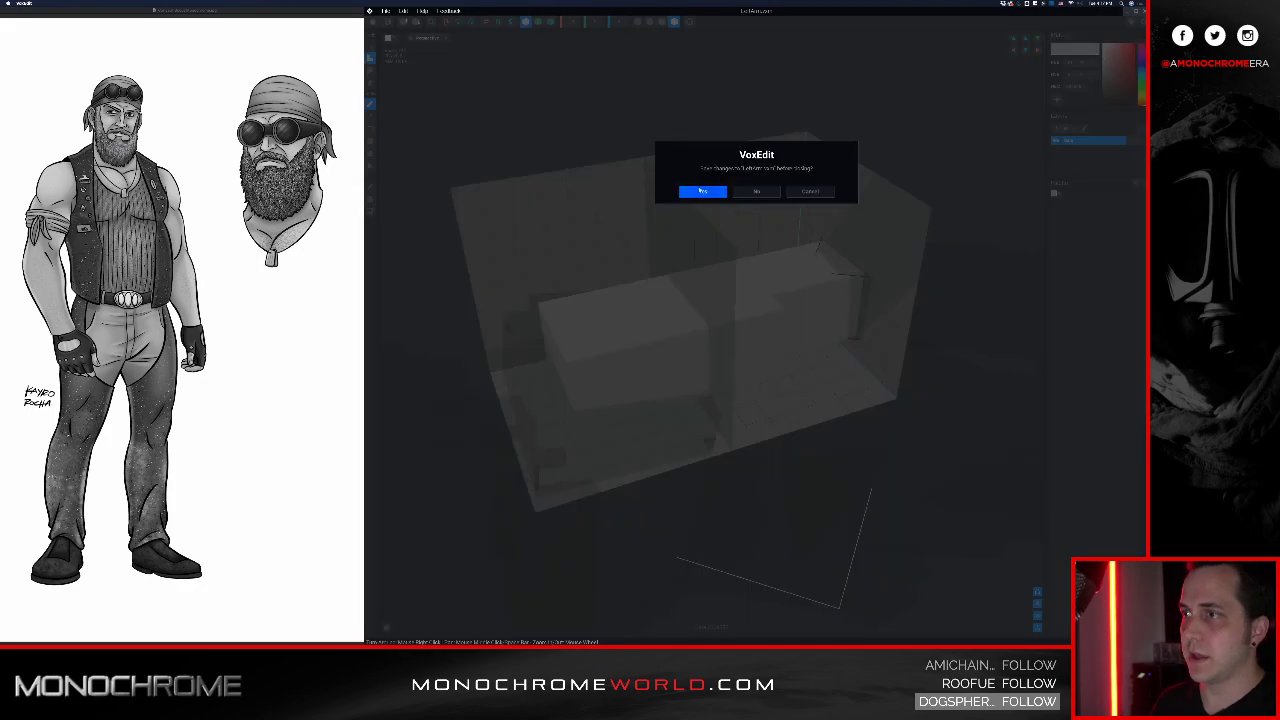
left_click(702, 191)
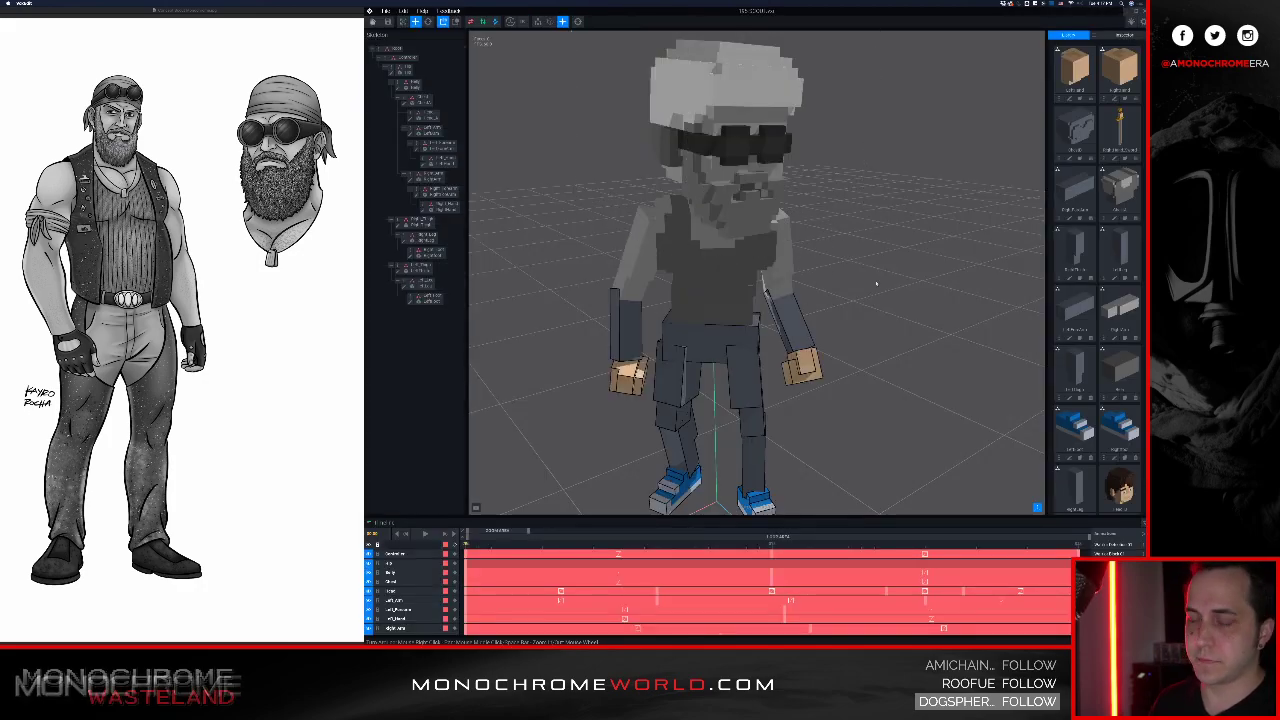
Step: Open the right forearm, sample its blue-grey colour, replace it with the light grey skin tone and save the part
right_click_drag(880, 283, 675, 194)
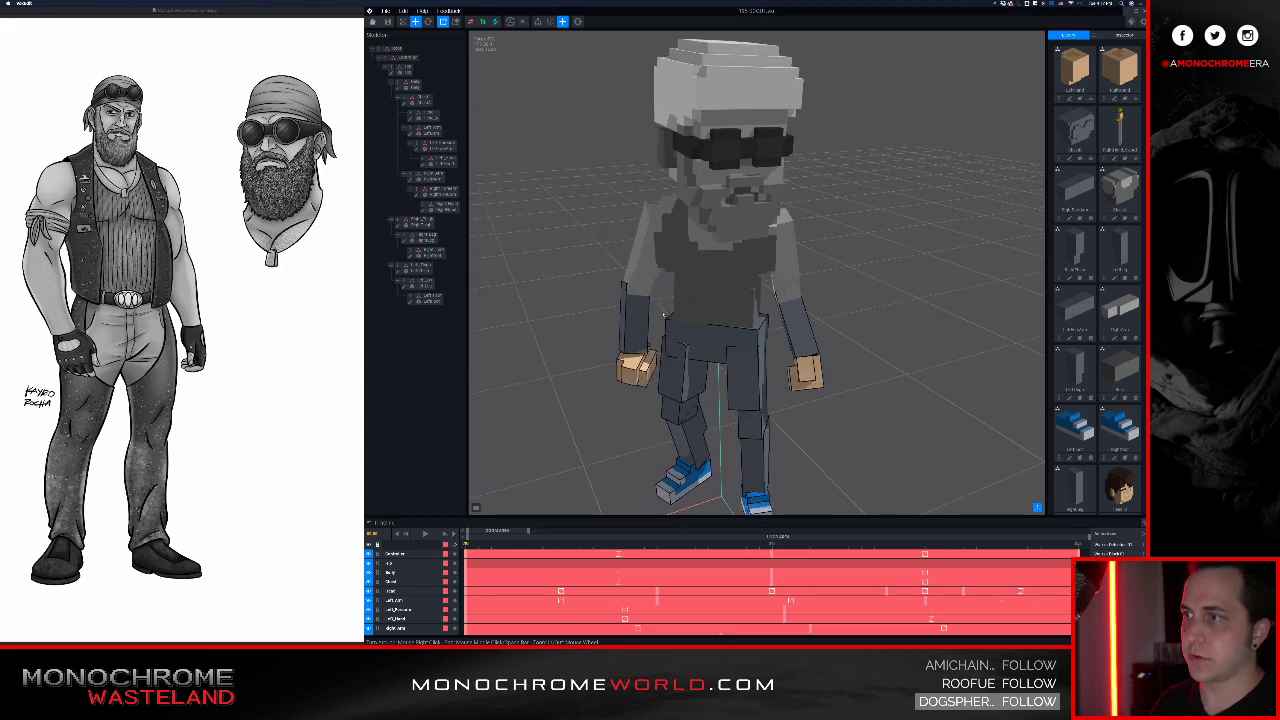
left_click(640, 321)
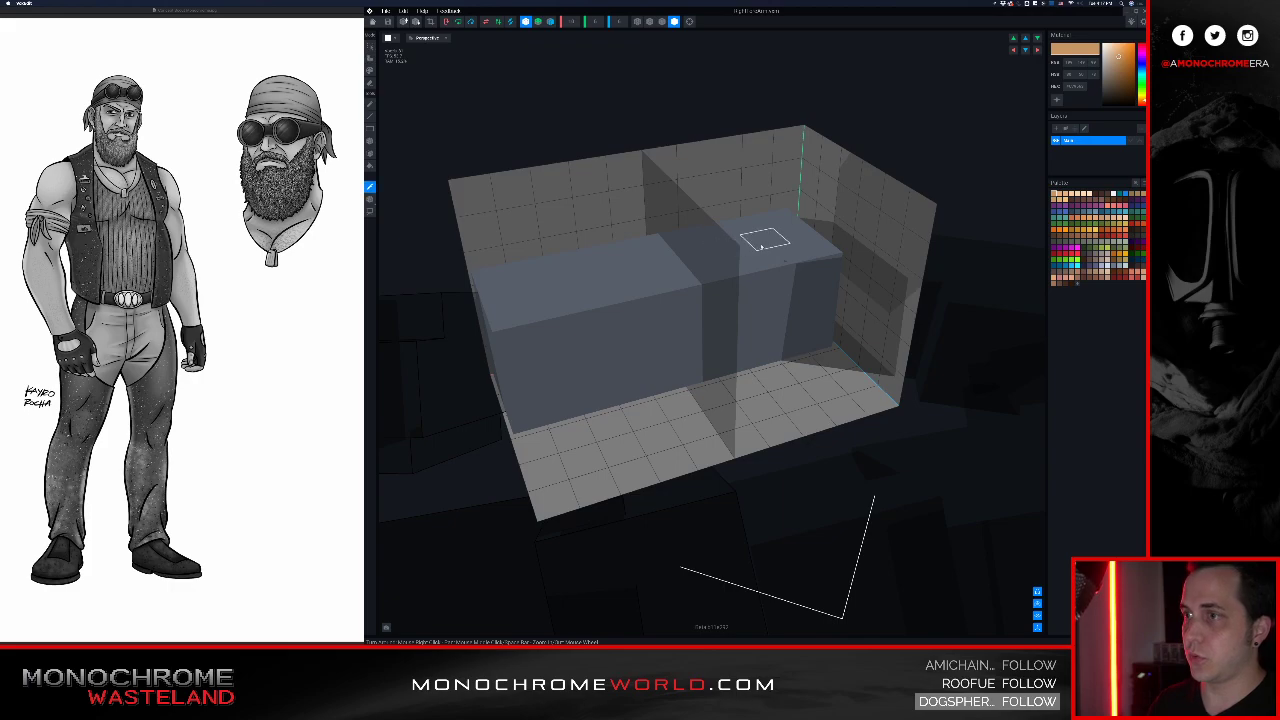
left_click(765, 240, "alt")
left_click(1075, 86)
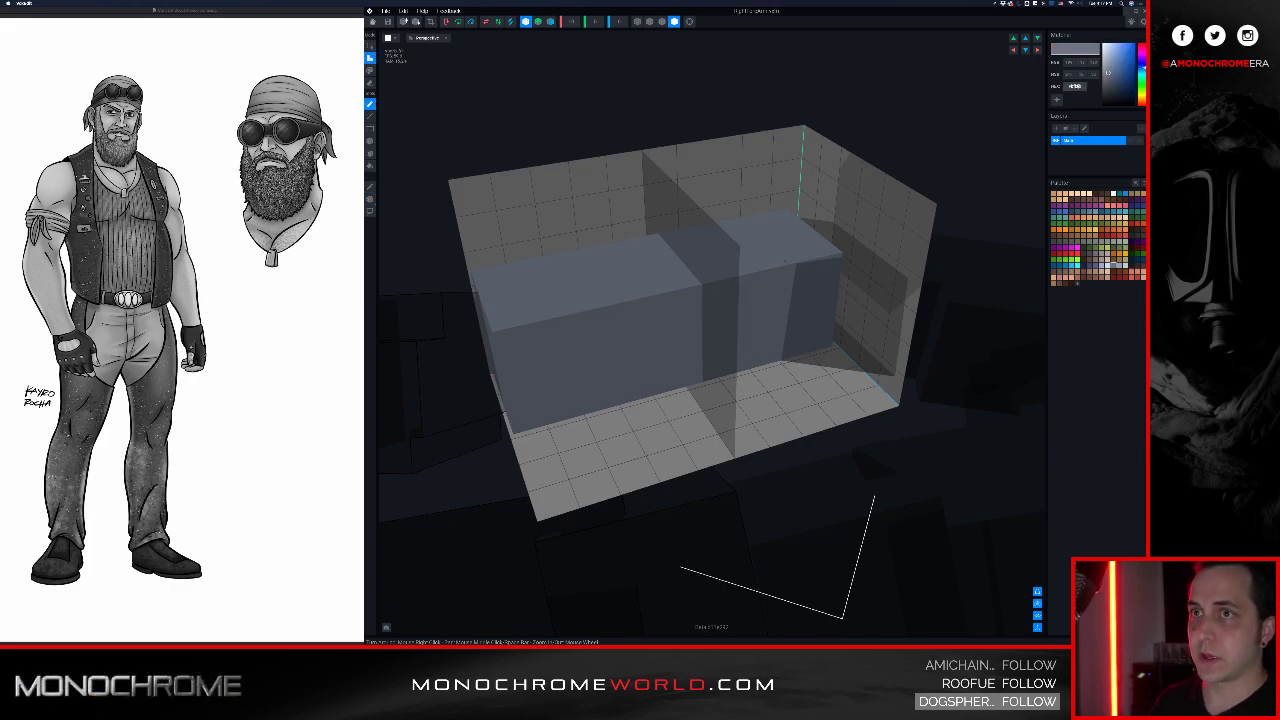
key("Return")
left_click(388, 21)
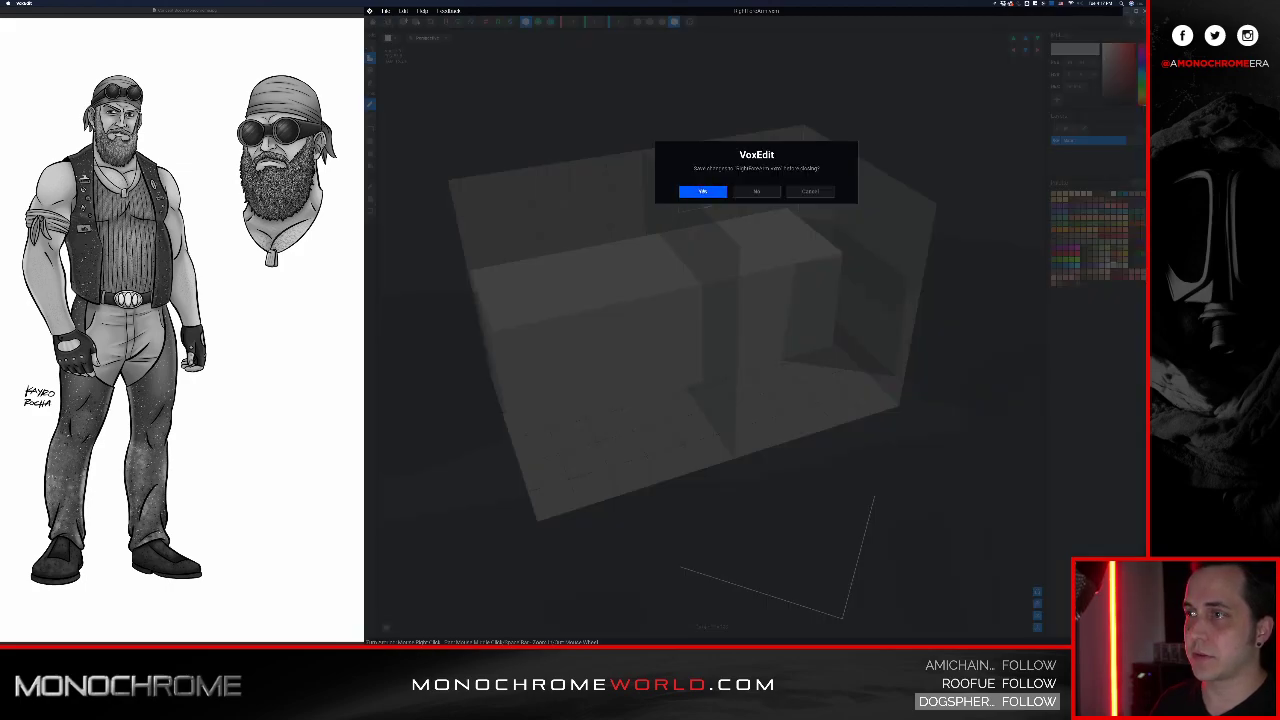
key("Return")
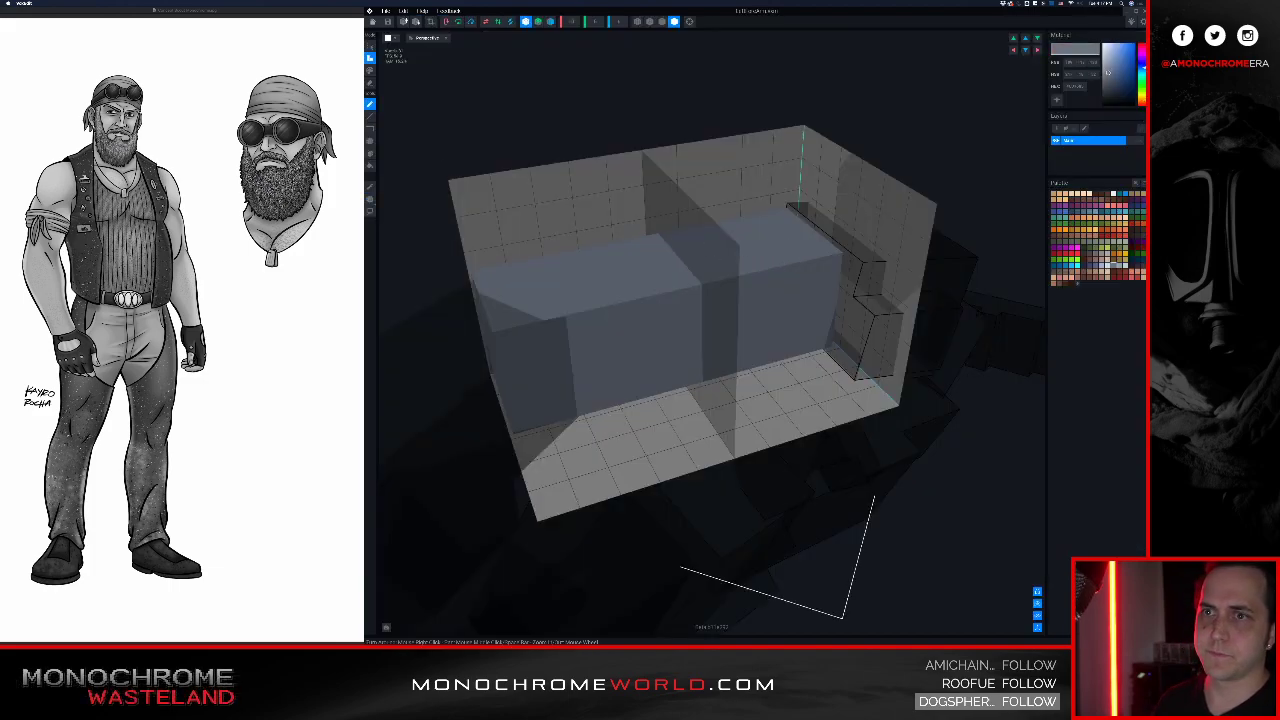
Step: Reduce the left forearm's palette to its used colours, recolour it light grey and save it back to the rig
left_click(1136, 183)
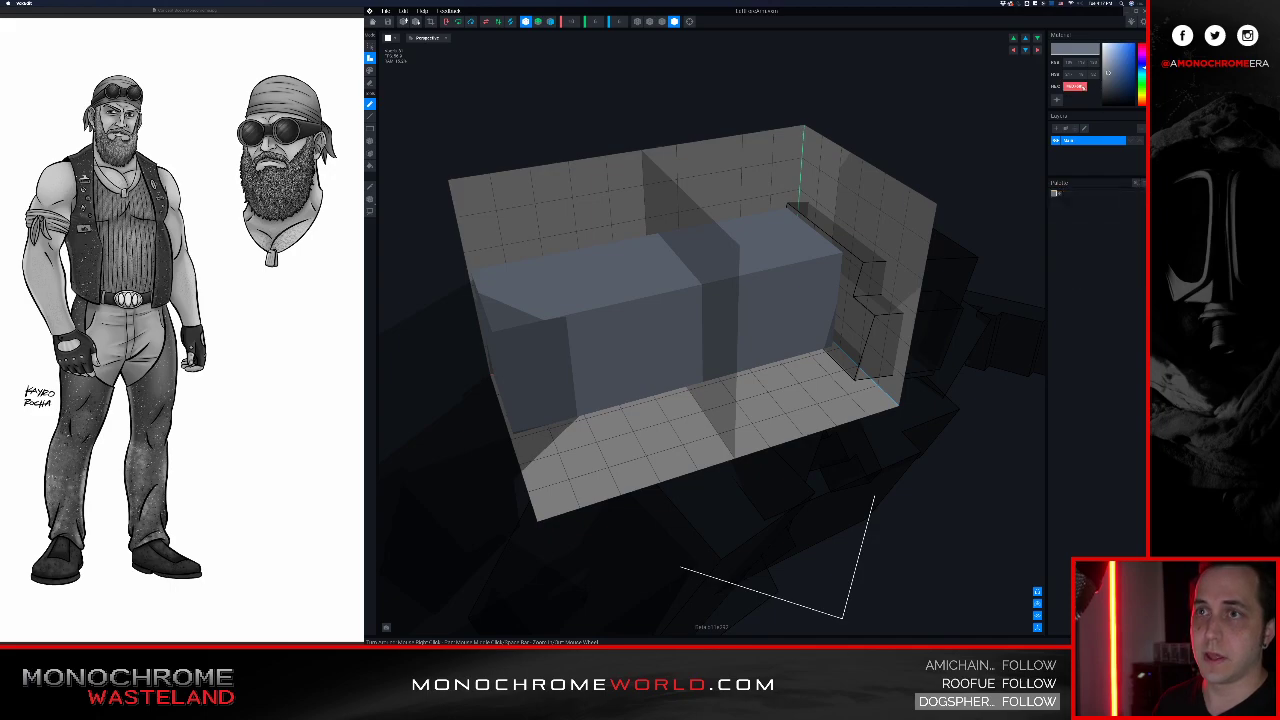
key("Return")
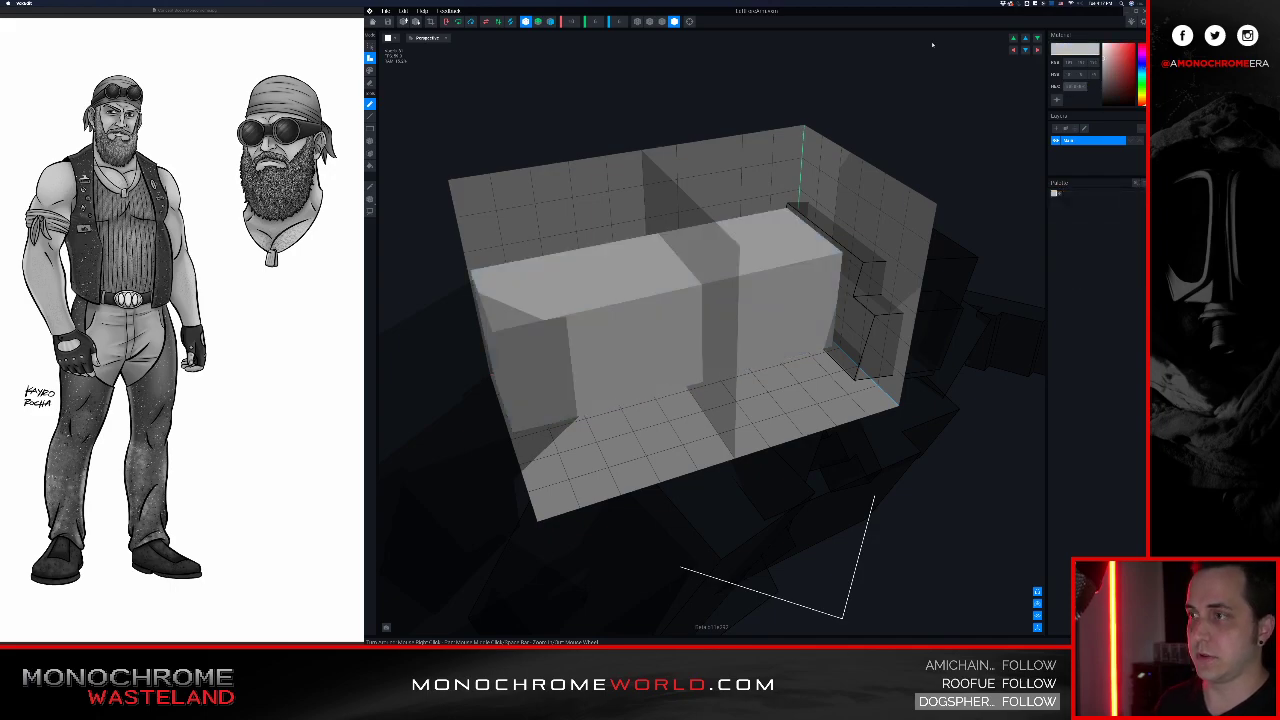
left_click(388, 21)
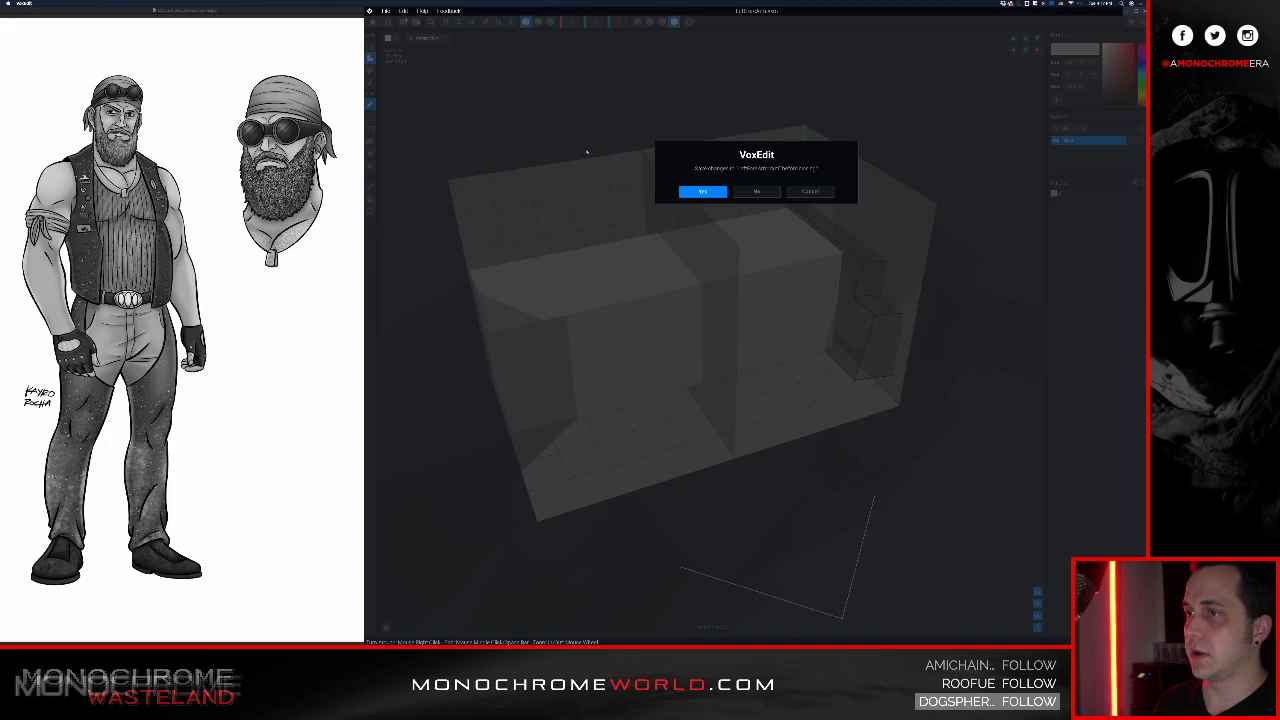
left_click(703, 191)
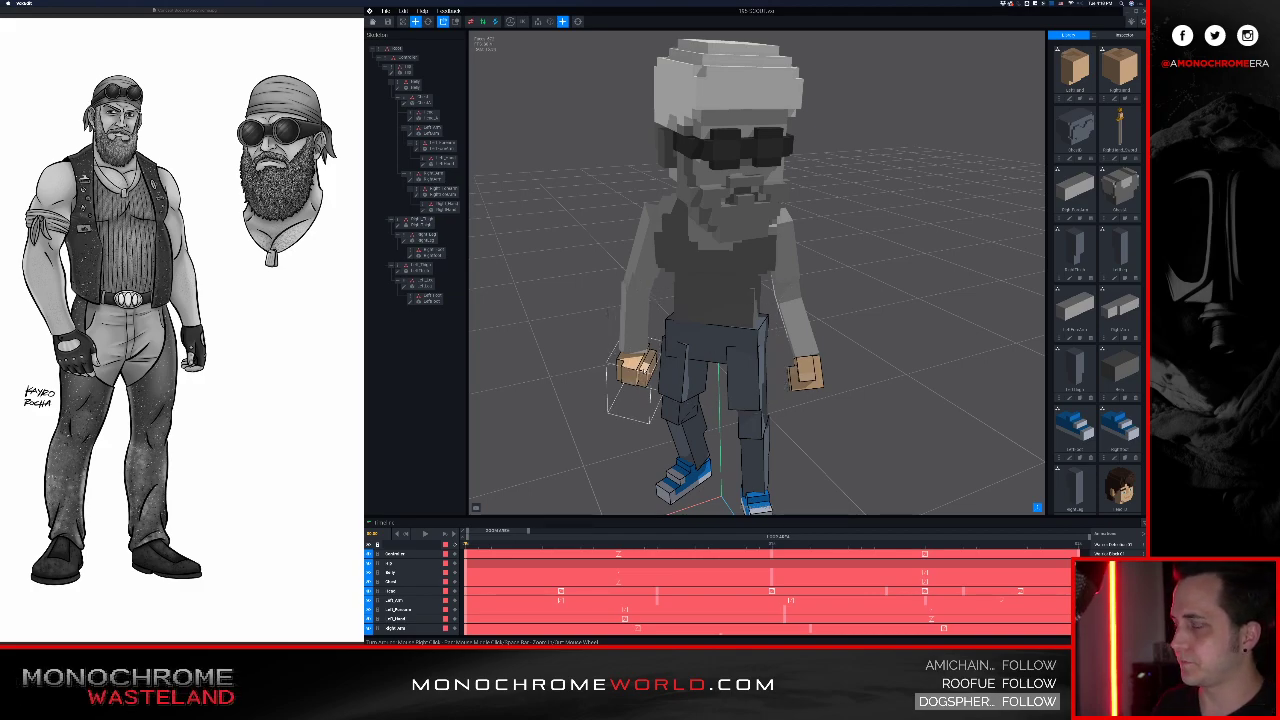
Step: Open the right hand, reduce its palette to used colours and replace its main skin colour with light grey
left_click(632, 372)
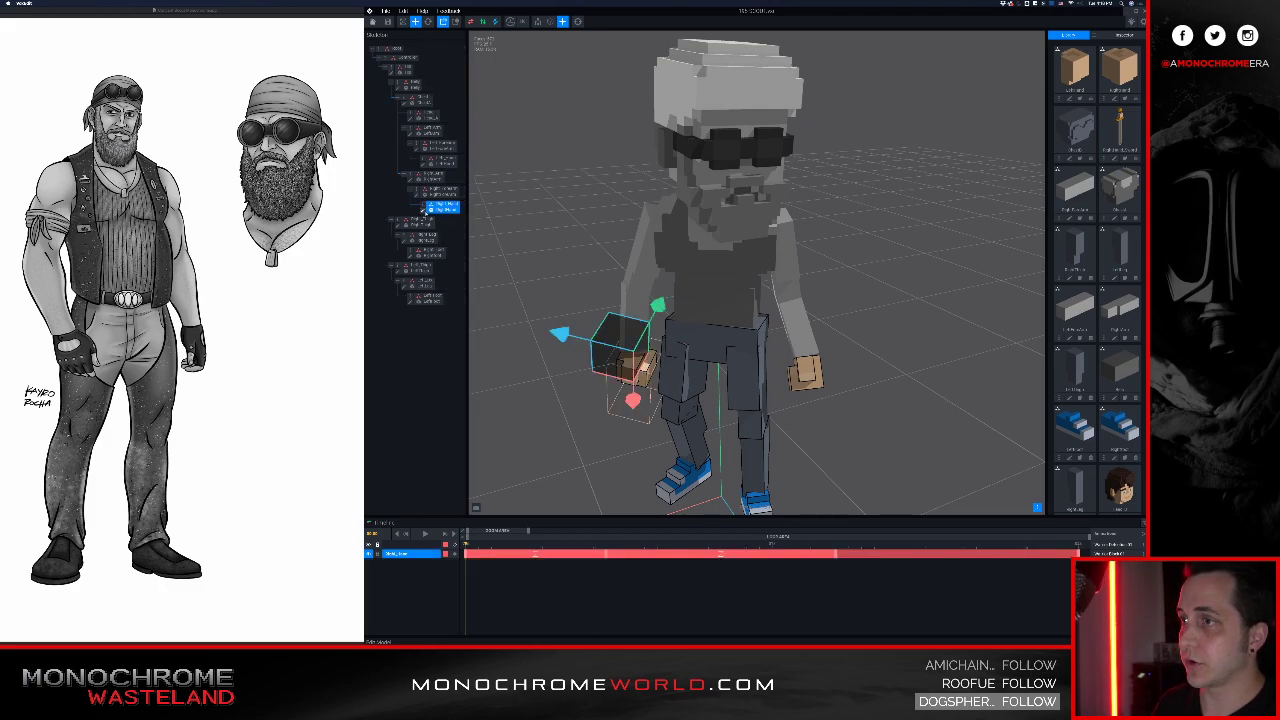
double_click(425, 208)
left_click(773, 273)
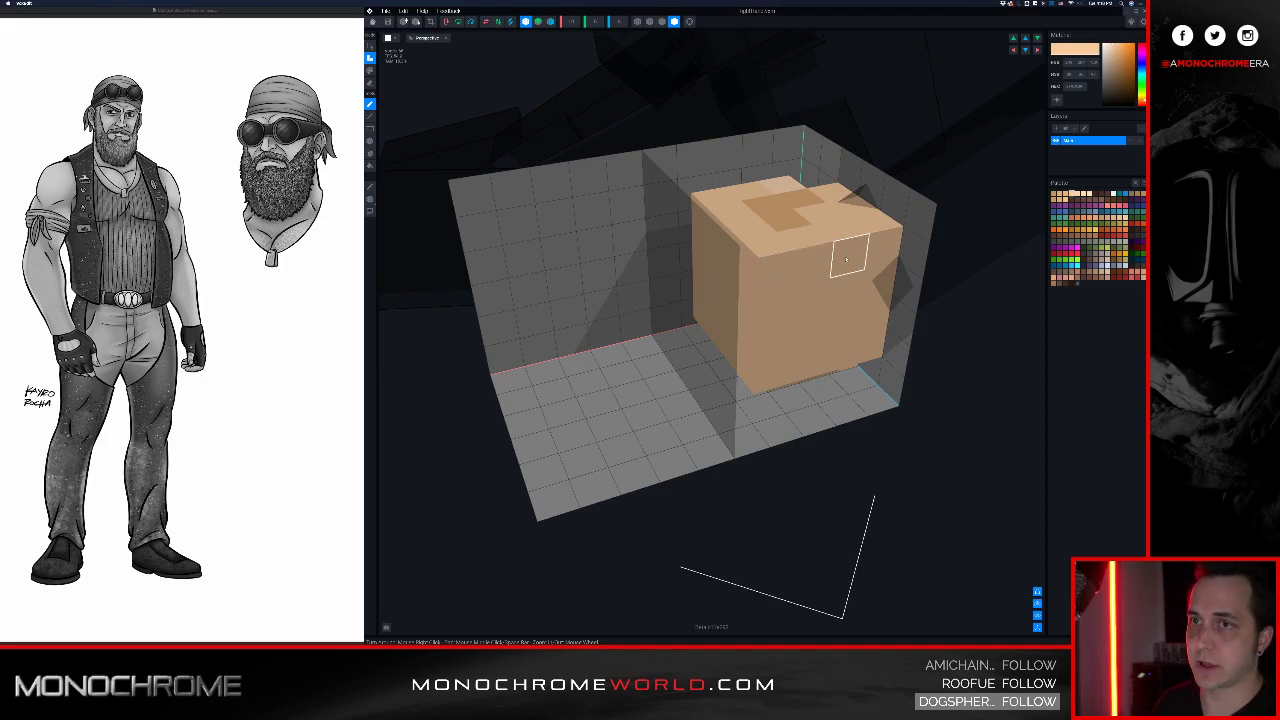
left_click(1143, 183)
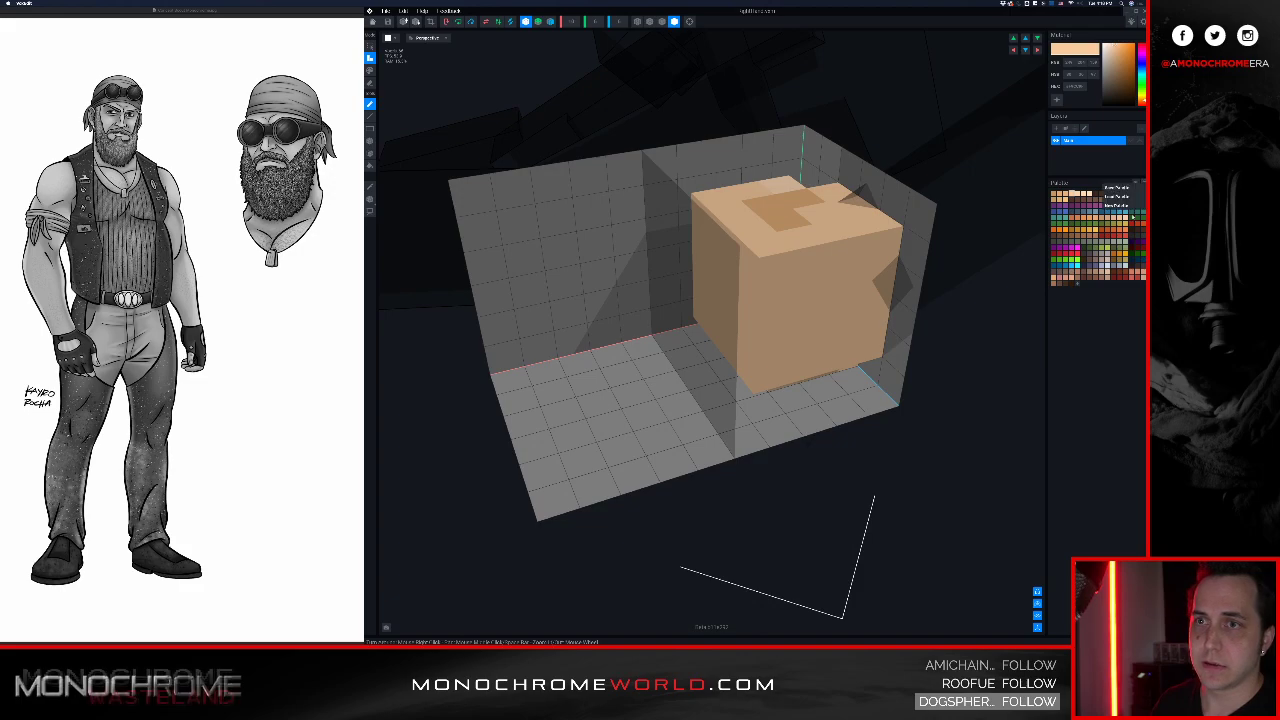
left_click(1118, 205)
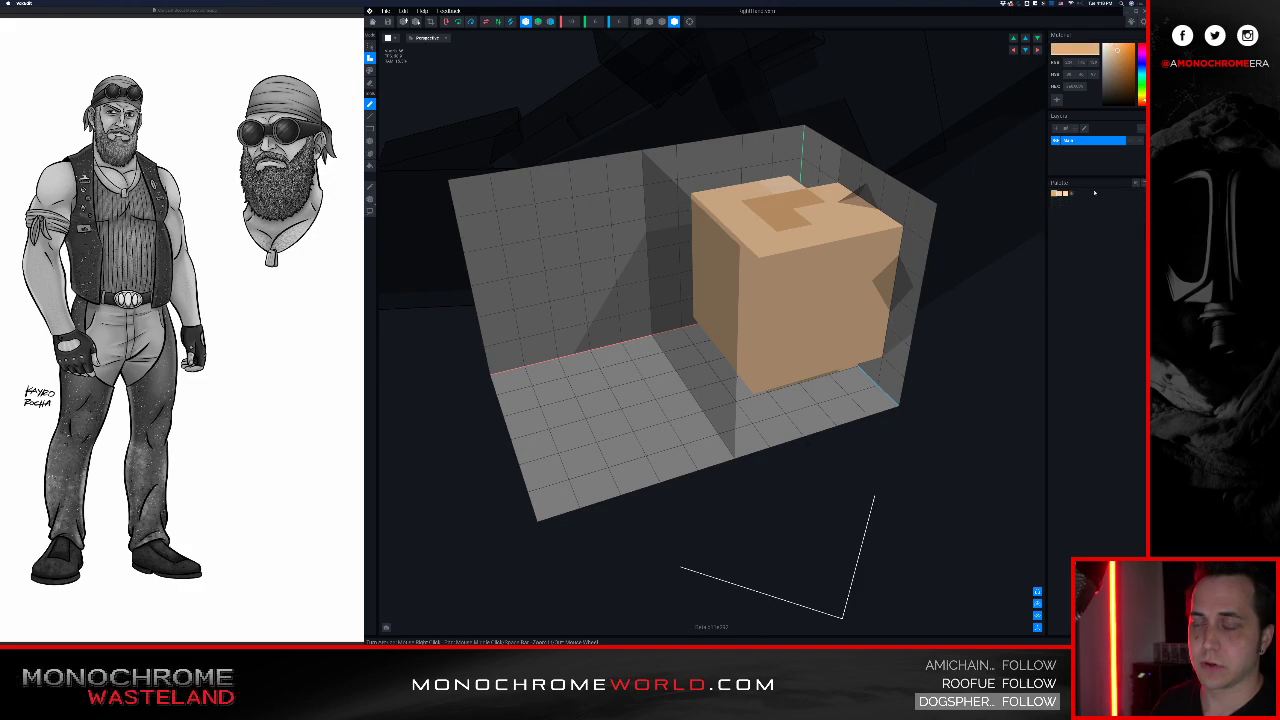
left_click(815, 264, "alt")
left_click(1082, 87)
key("BackSpace")
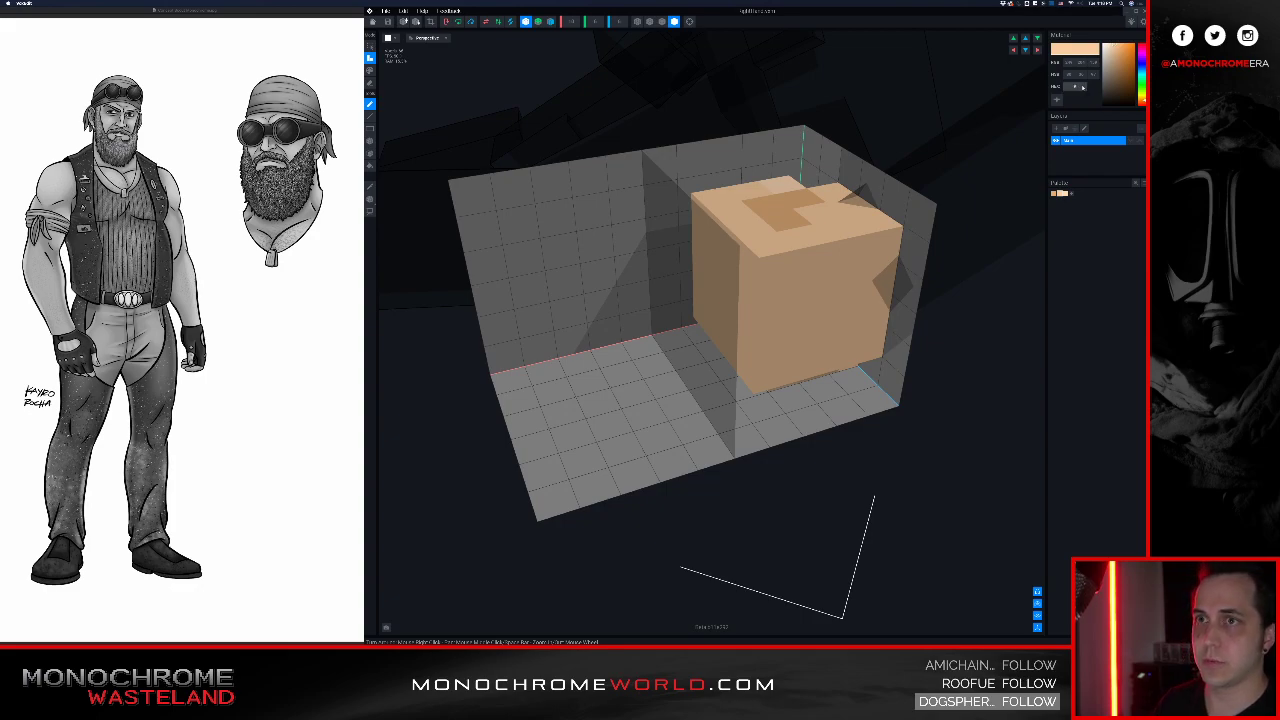
key("Return")
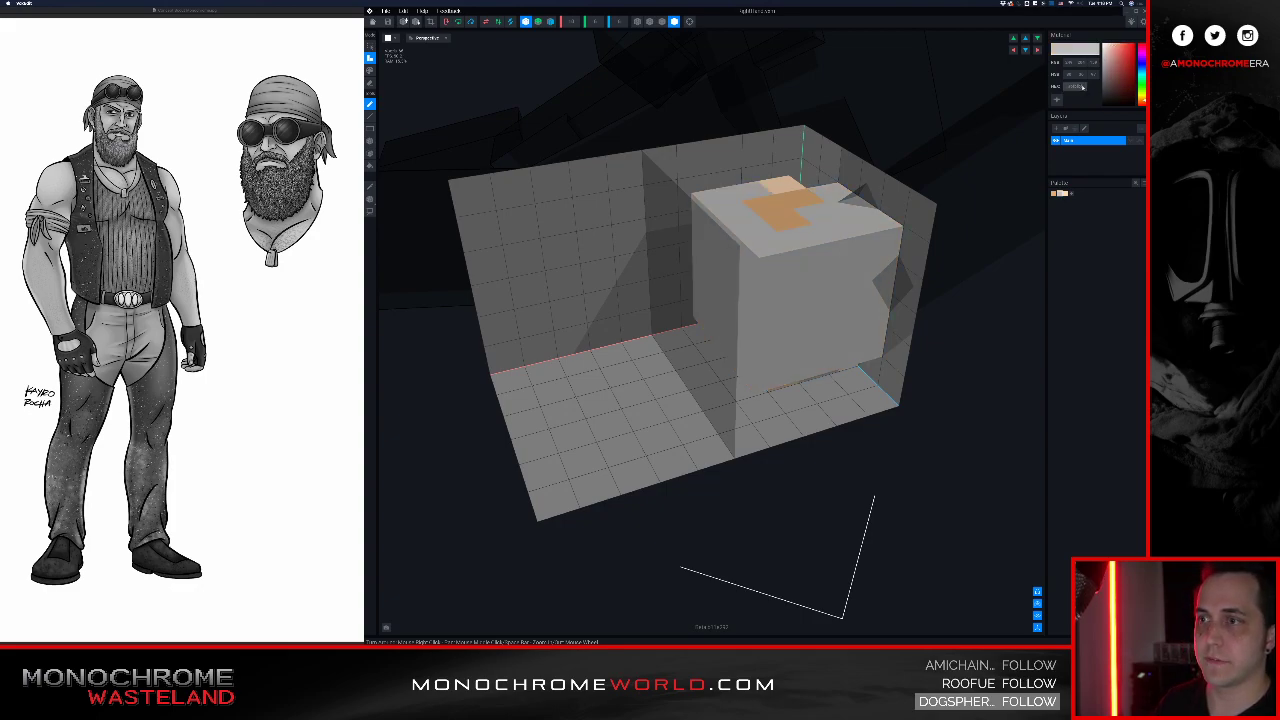
Step: Sample the remaining peach strips on the underside of the right hand and recolour them a neutral grey
right_click_drag(915, 222, 836, 252)
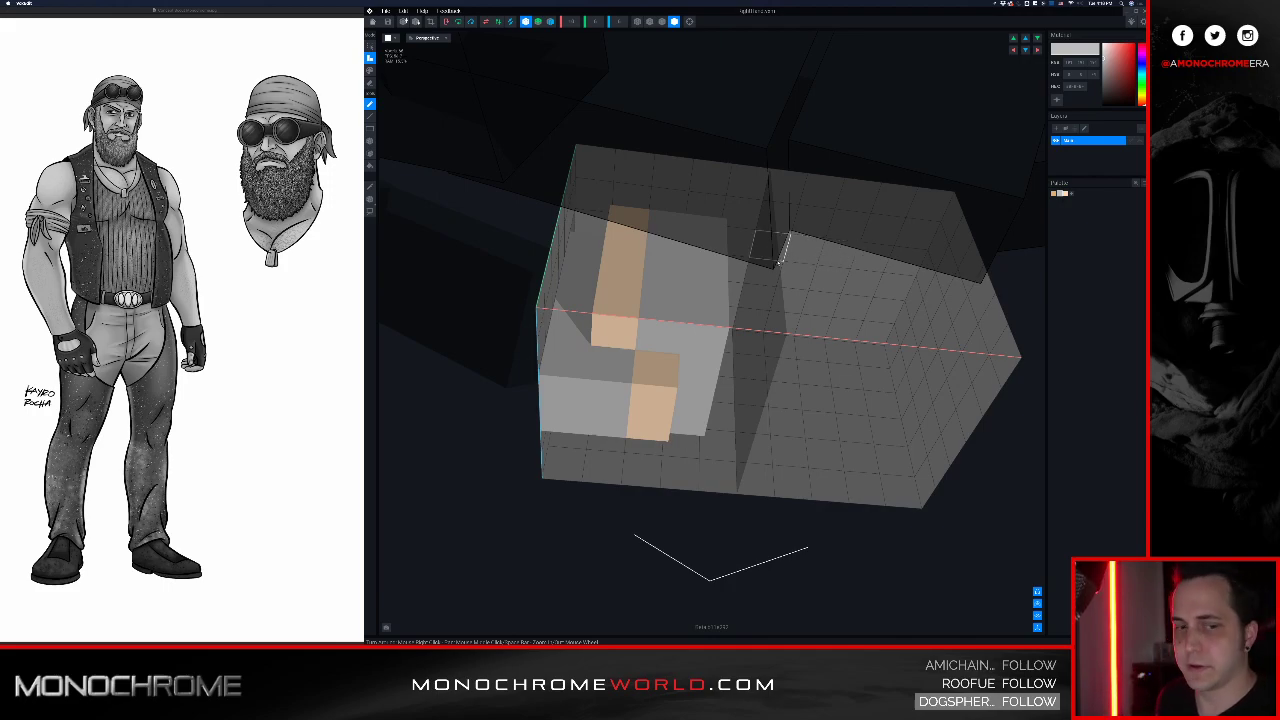
key("i")
left_click(670, 371)
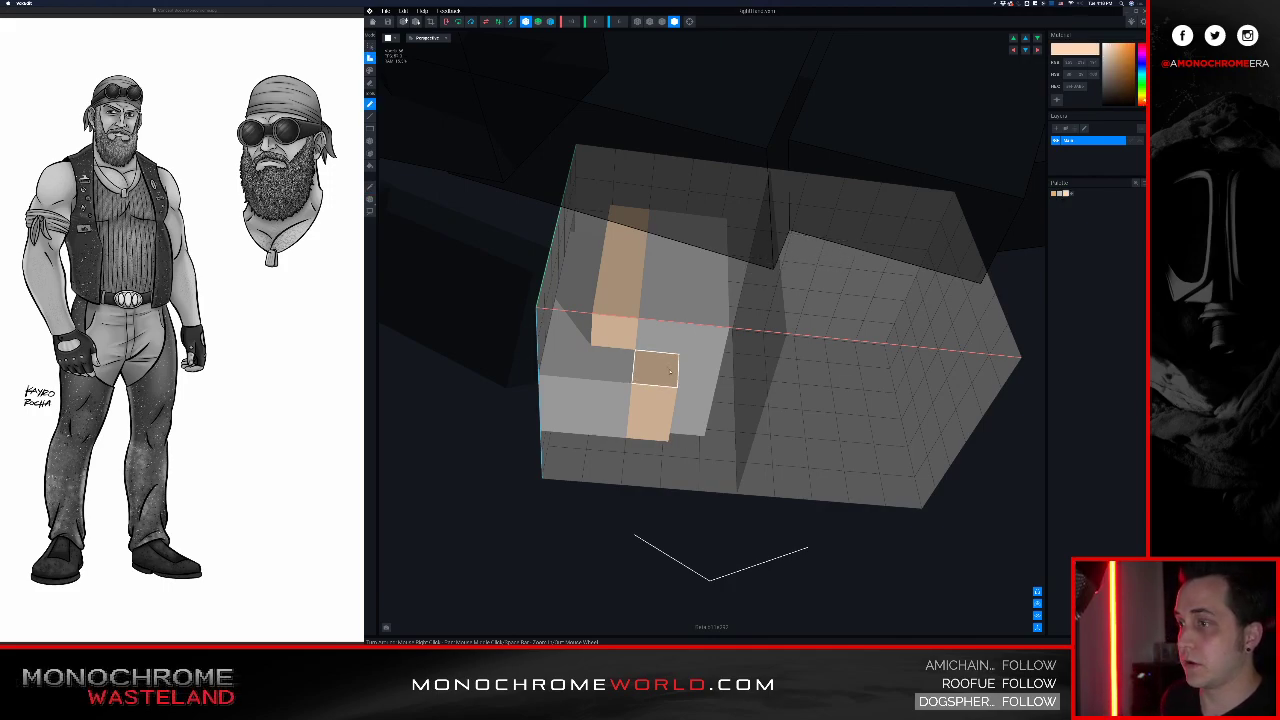
left_click(1105, 83)
left_click(1102, 75)
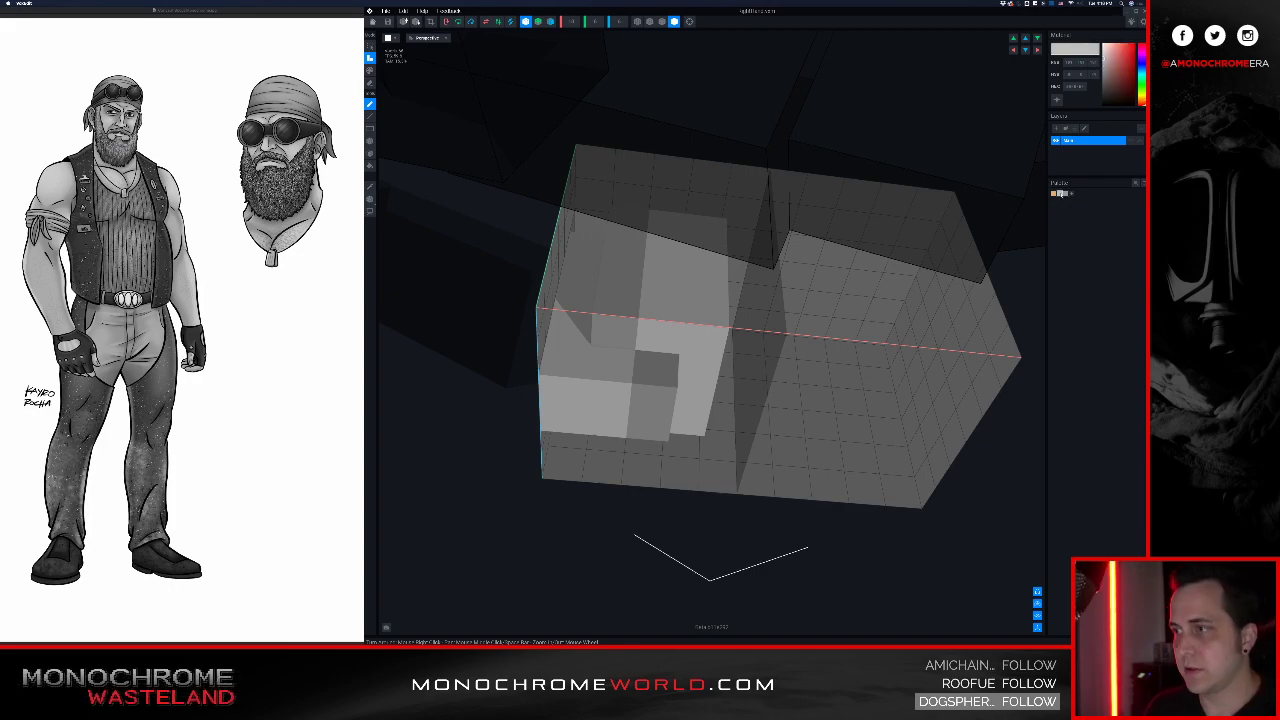
Step: Sample the orange L-shaped patch on the right hand, recolour it dark grey and save the part
right_click_drag(738, 220, 730, 241)
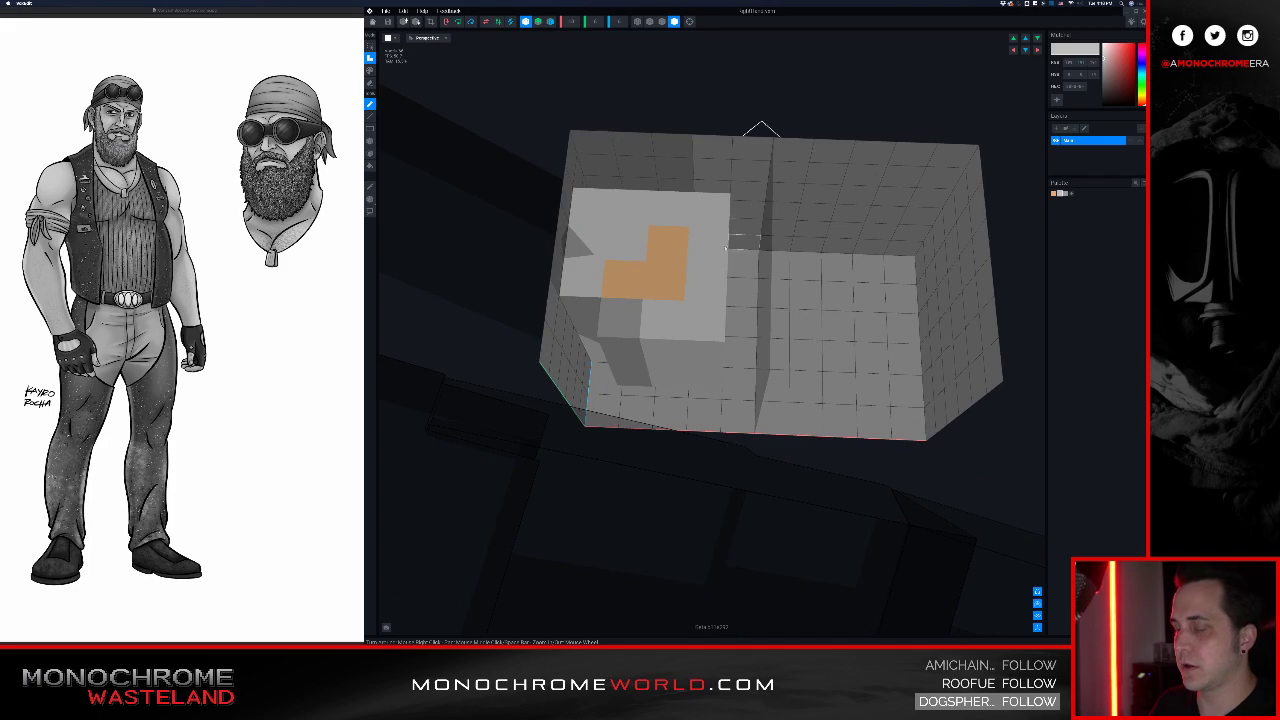
left_click(667, 281, "alt")
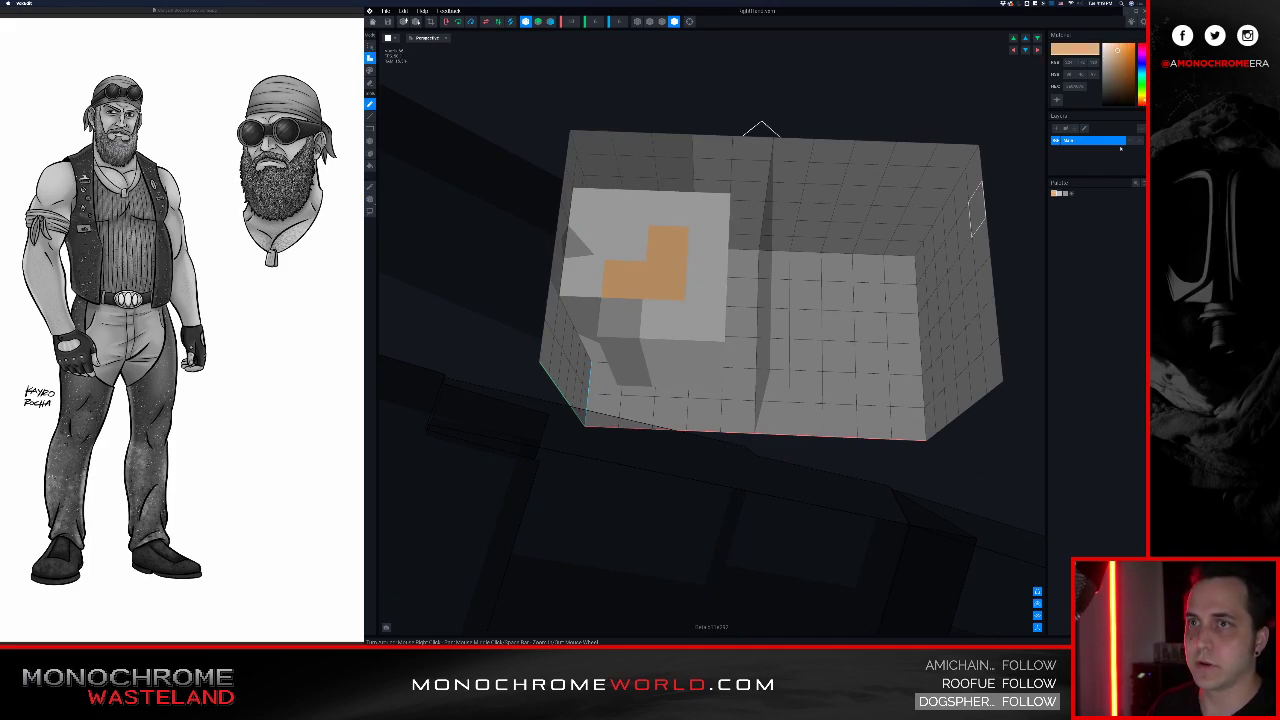
left_click(1101, 82)
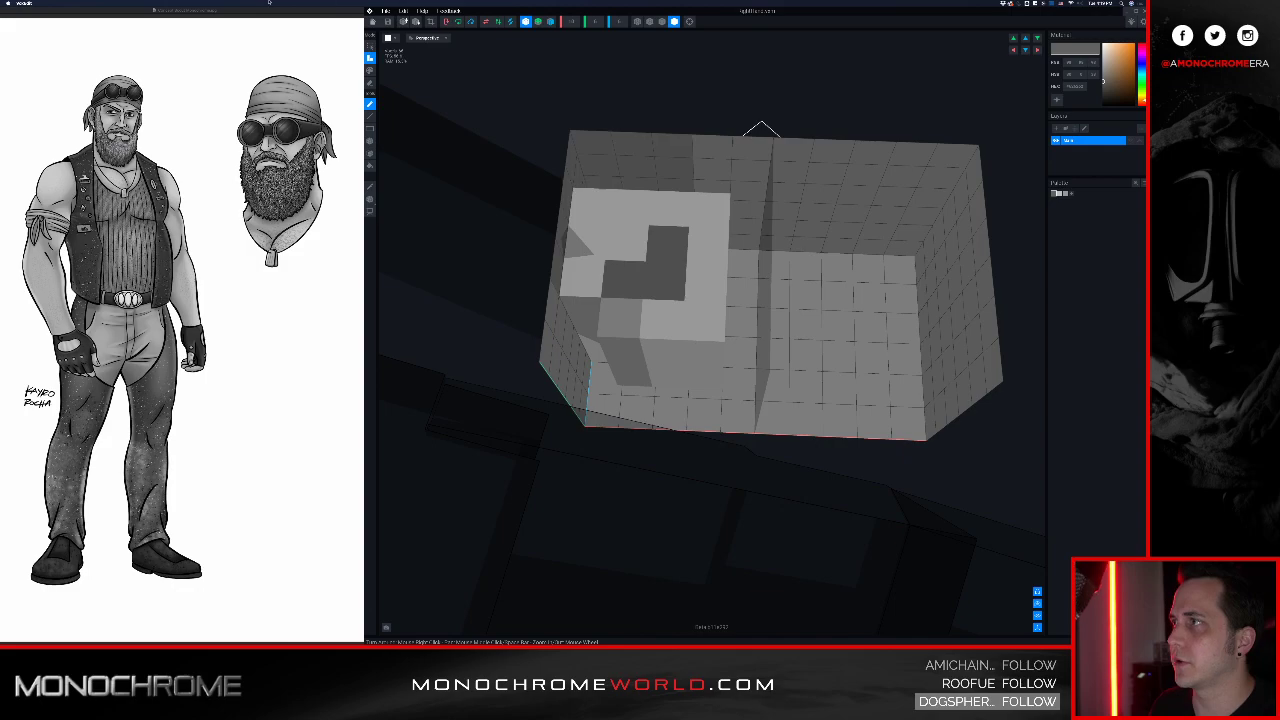
left_click(373, 21)
left_click(701, 191)
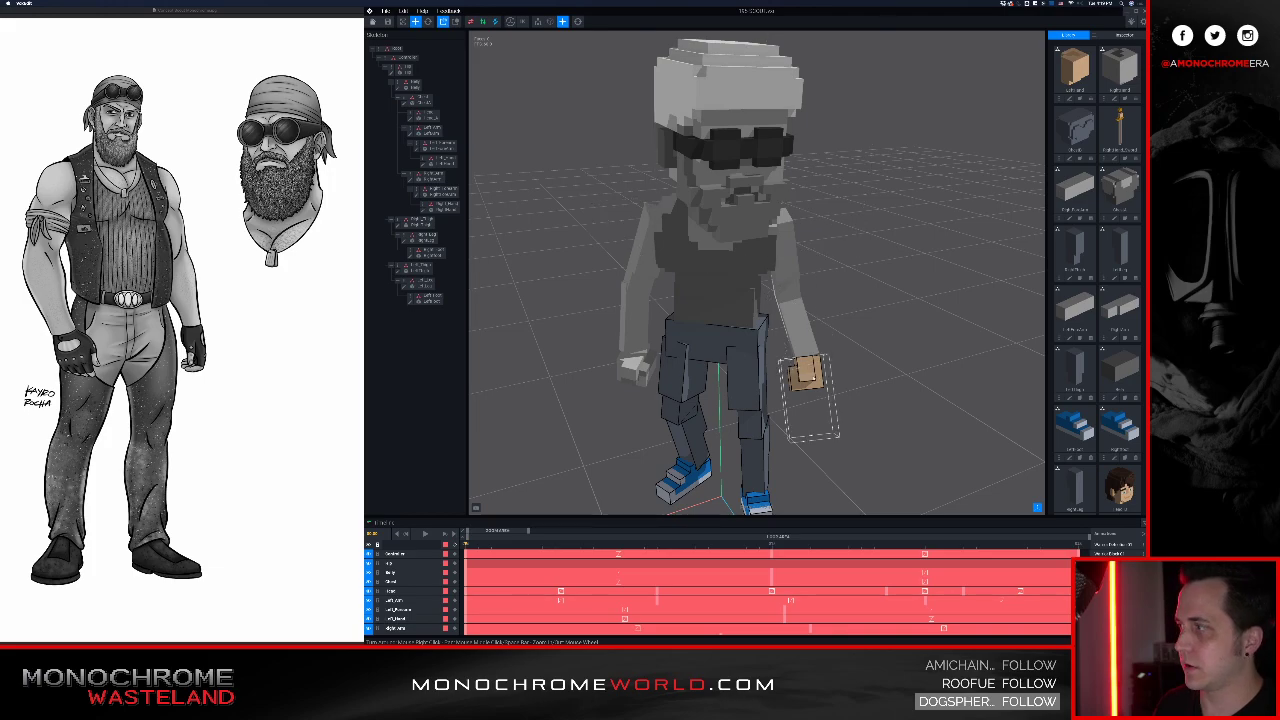
Step: Open the left hand, reduce its palette to the used colours and replace its main skin colour with light grey
left_click(806, 373)
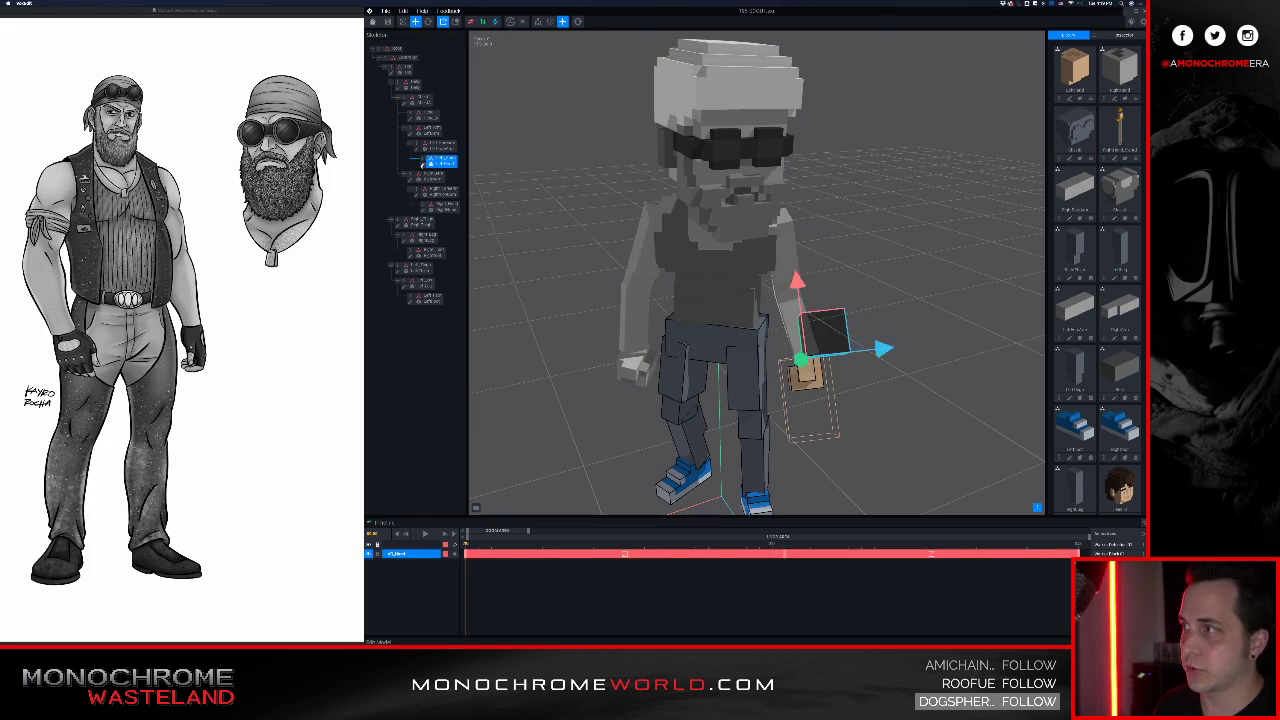
double_click(424, 164)
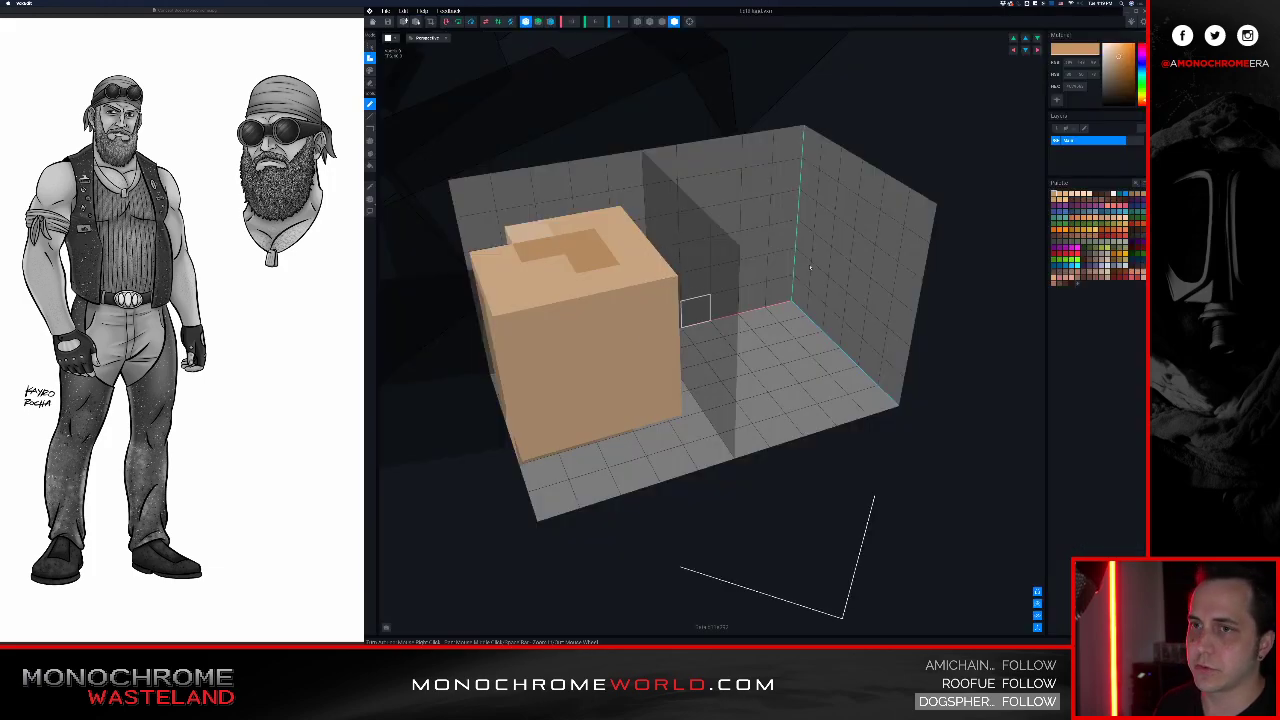
left_click(1143, 183)
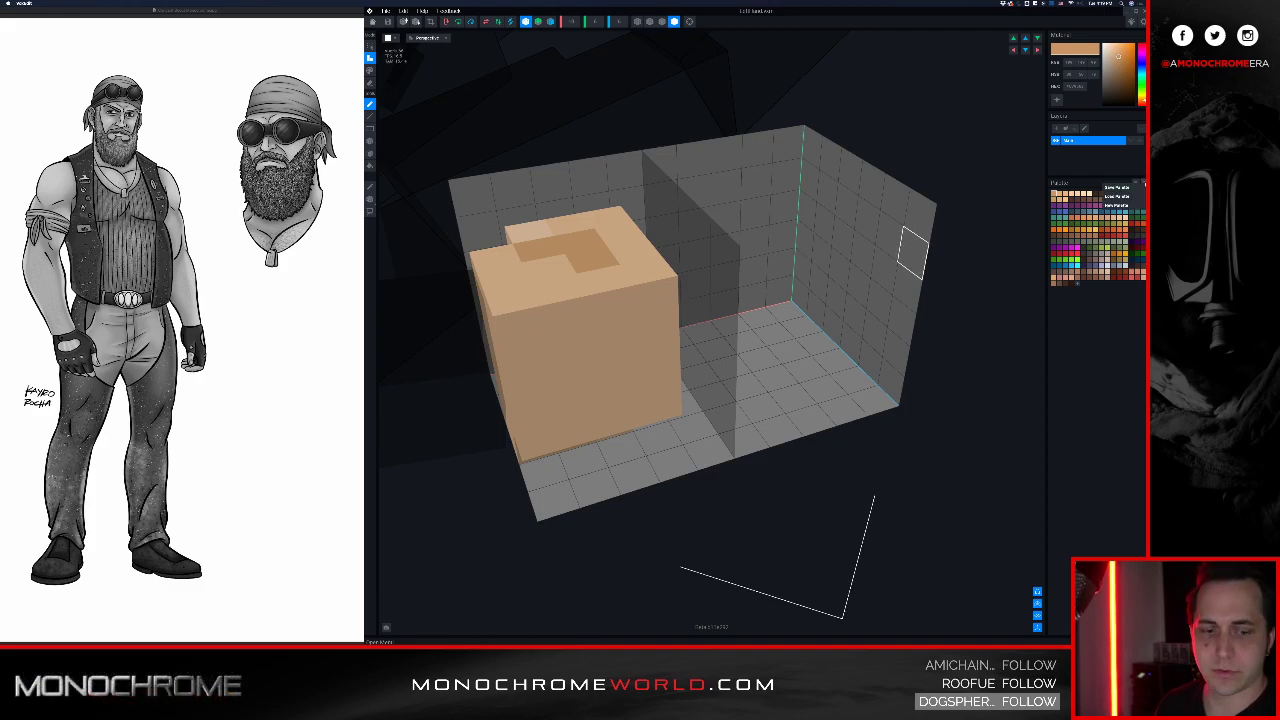
left_click(1124, 211)
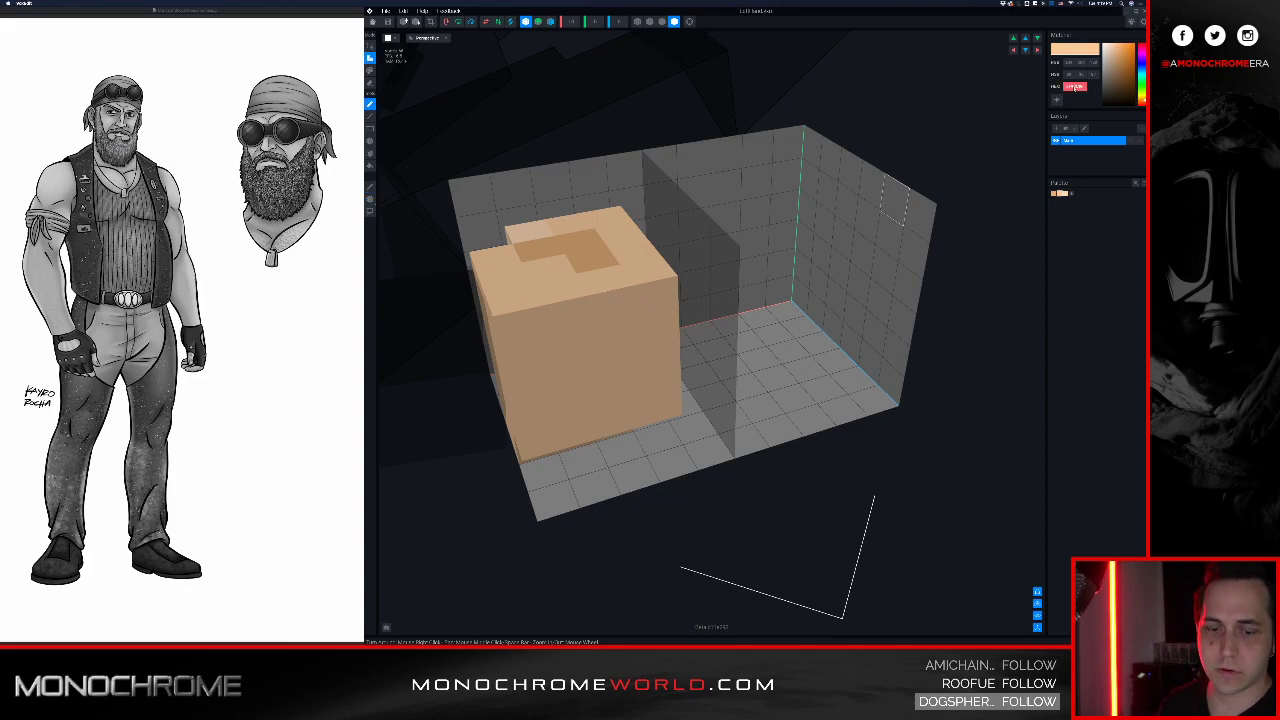
type("333")
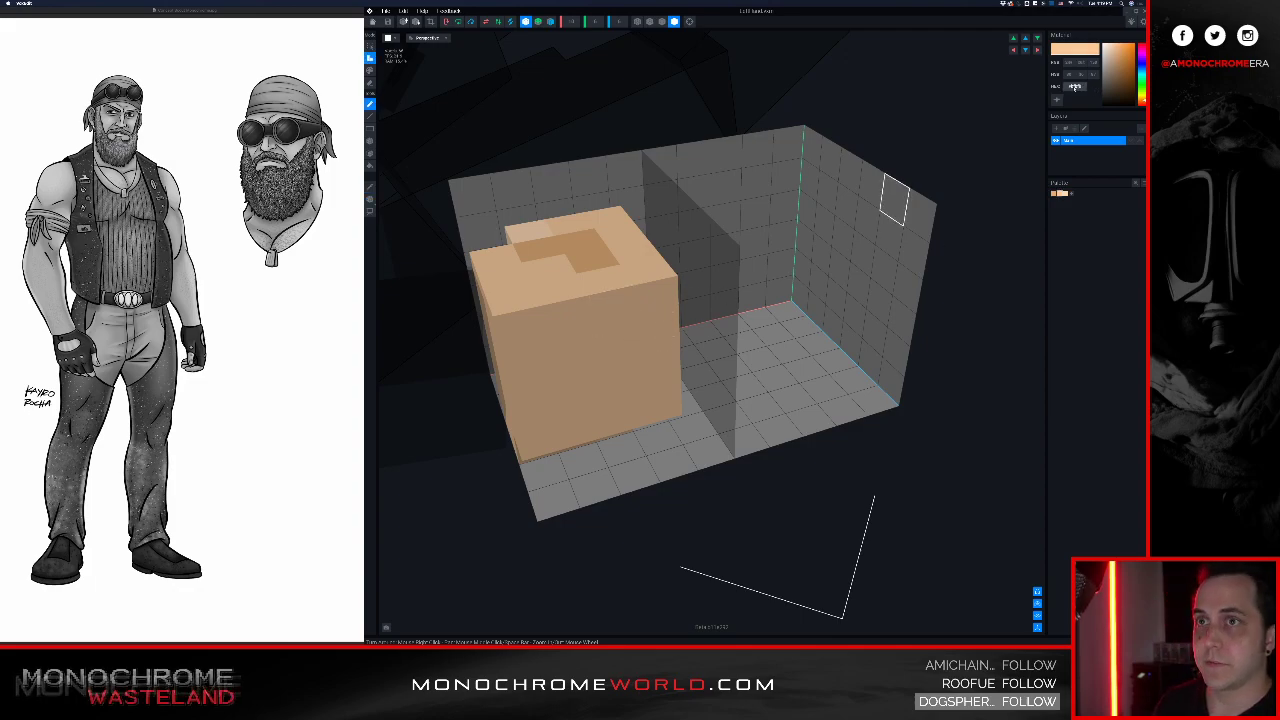
key("Return")
Step: Sample the orange L-shaped patch on the left hand and recolour it dark grey
key("i")
left_click(578, 249)
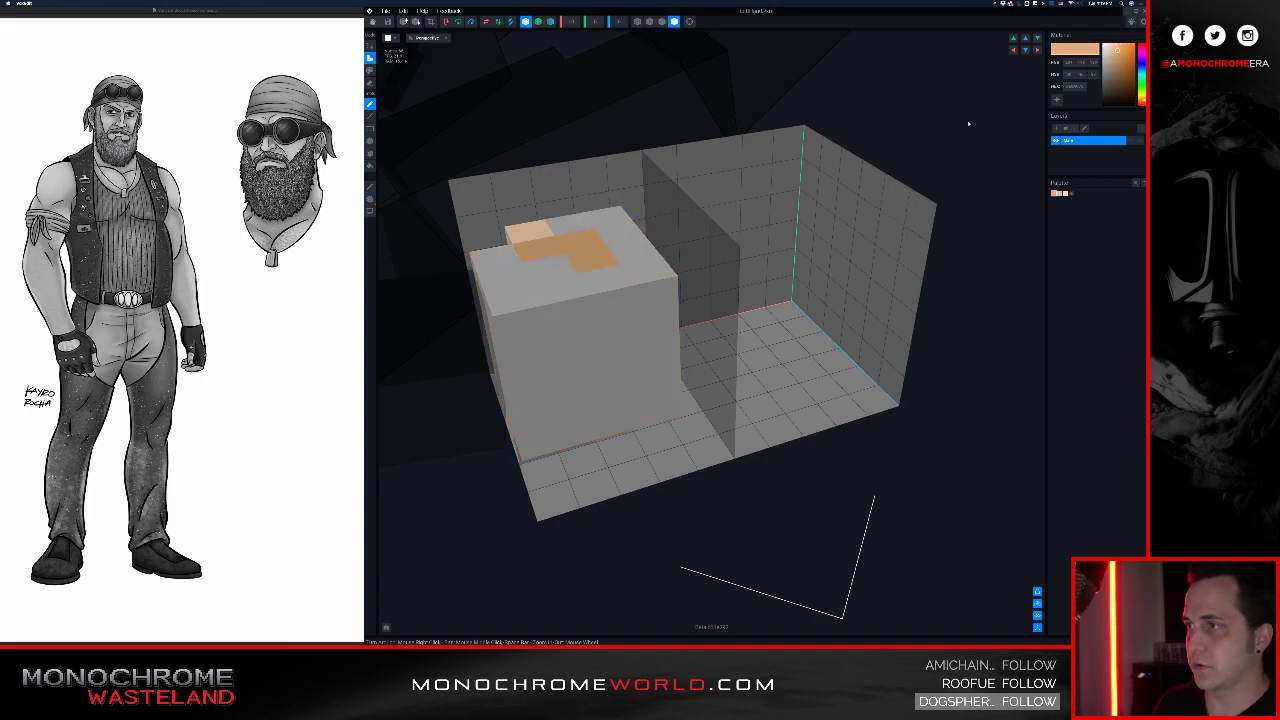
left_click(1075, 87)
type("9")
key("Return")
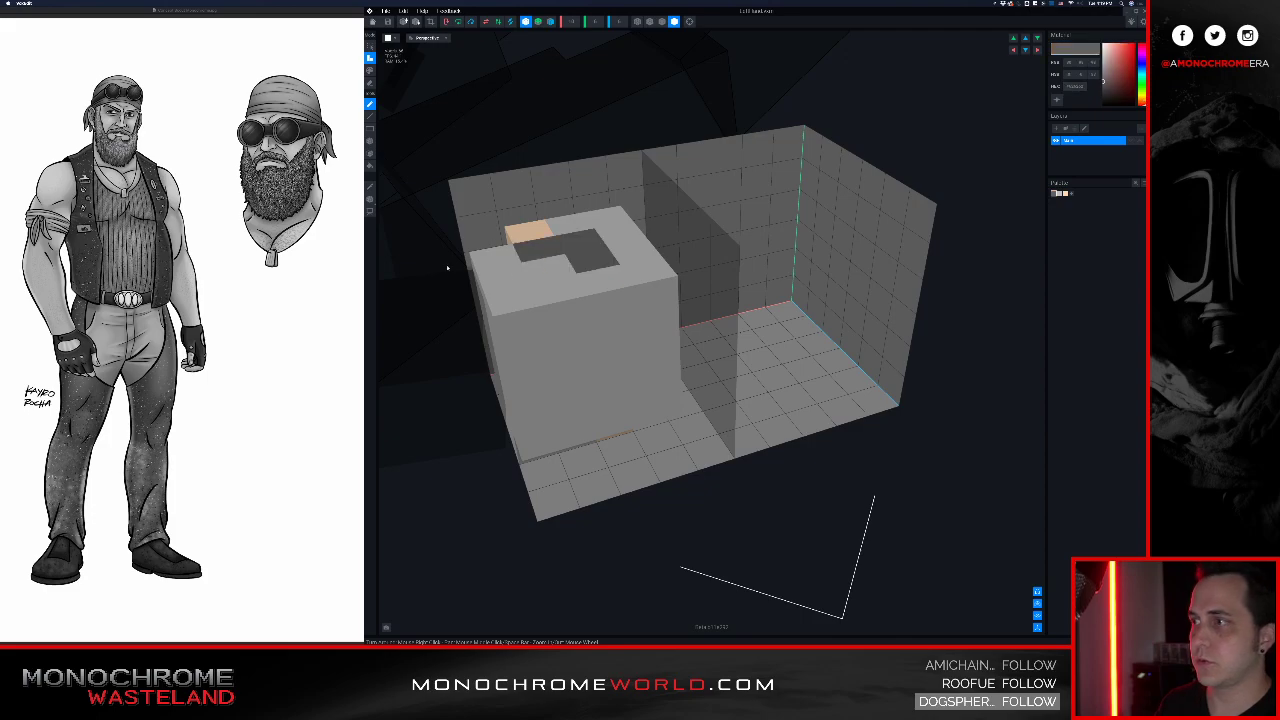
Step: Recolour the remaining peach voxels on the left hand a neutral grey and save the part back to the rig
left_click(370, 187)
left_click(530, 231)
left_click(1075, 86)
type("9797")
key("Return")
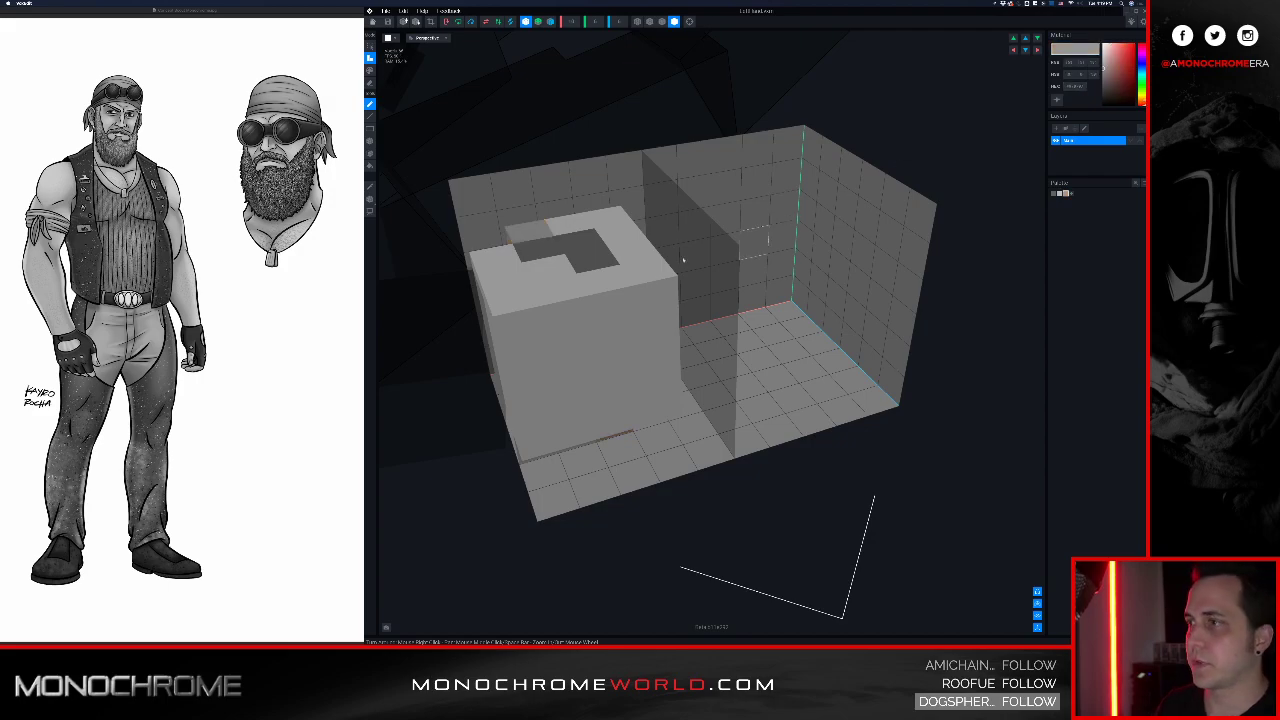
left_click(373, 21)
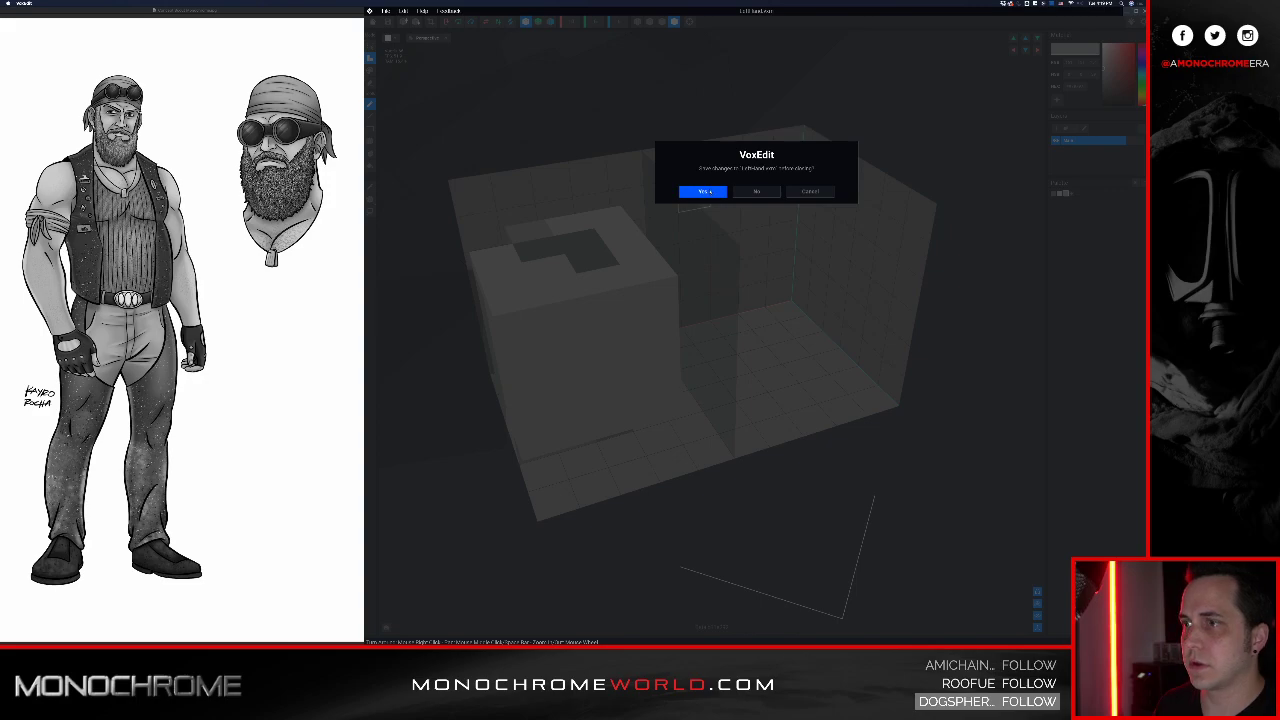
left_click(707, 191)
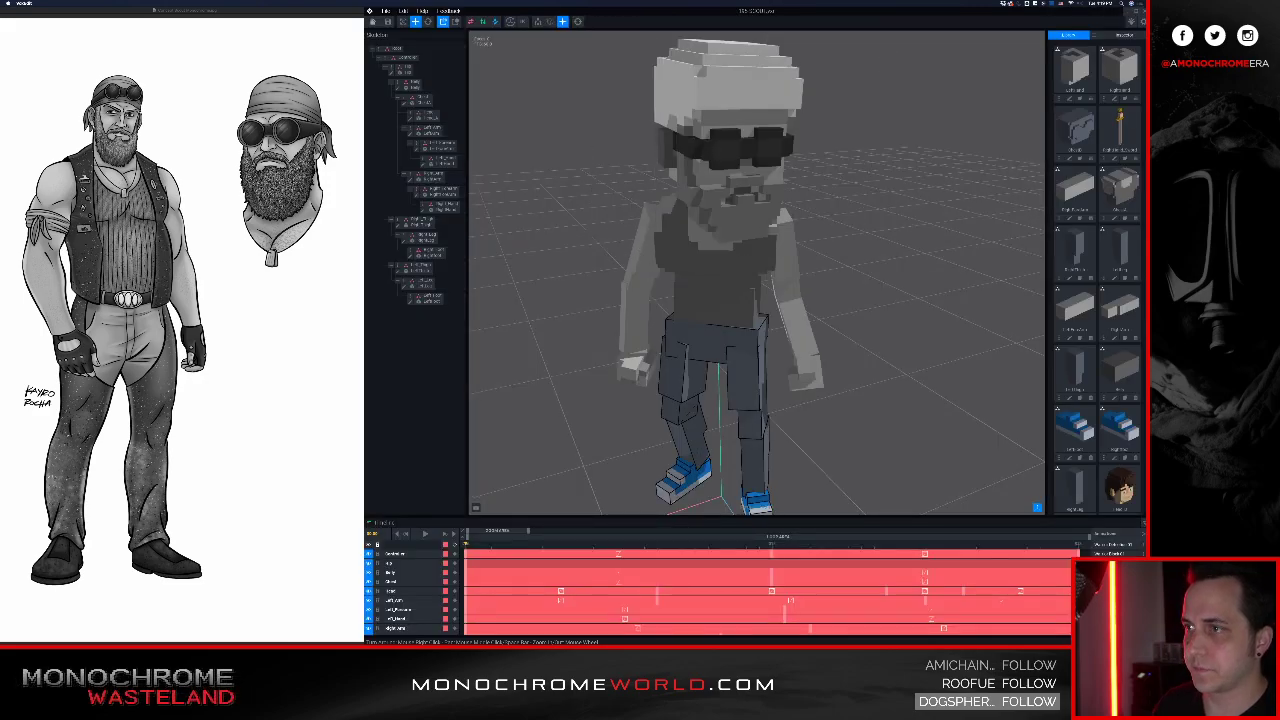
Step: Open the character's right foot for voxel editing
right_click_drag(811, 259, 670, 265)
right_click_drag(679, 194, 766, 250)
middle_click_drag(776, 247, 782, 246)
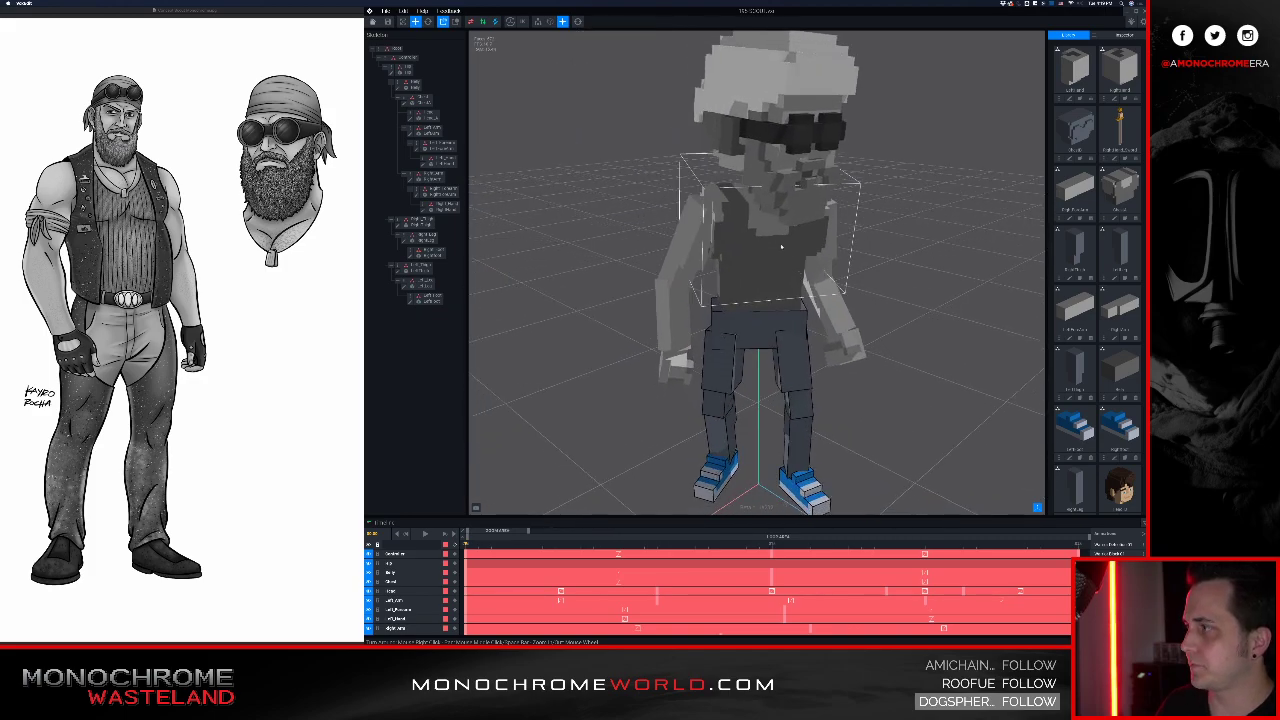
right_click_drag(755, 263, 729, 284)
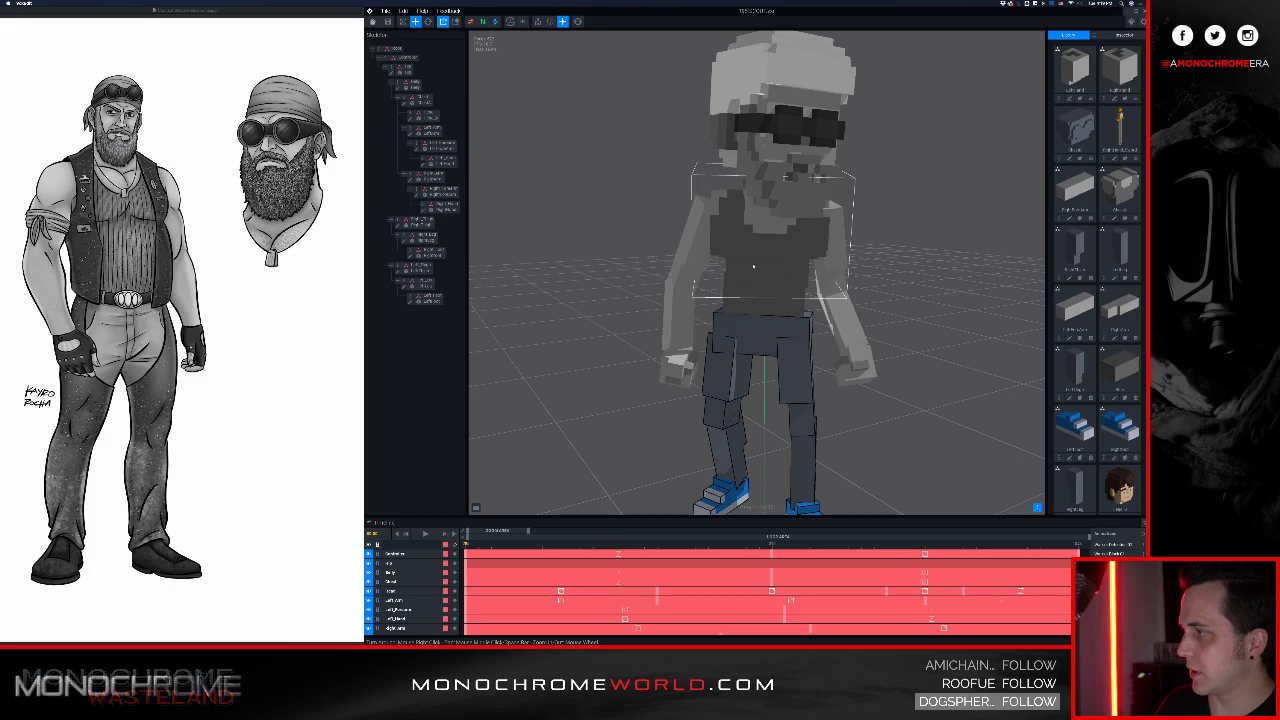
middle_click_drag(746, 297, 724, 223)
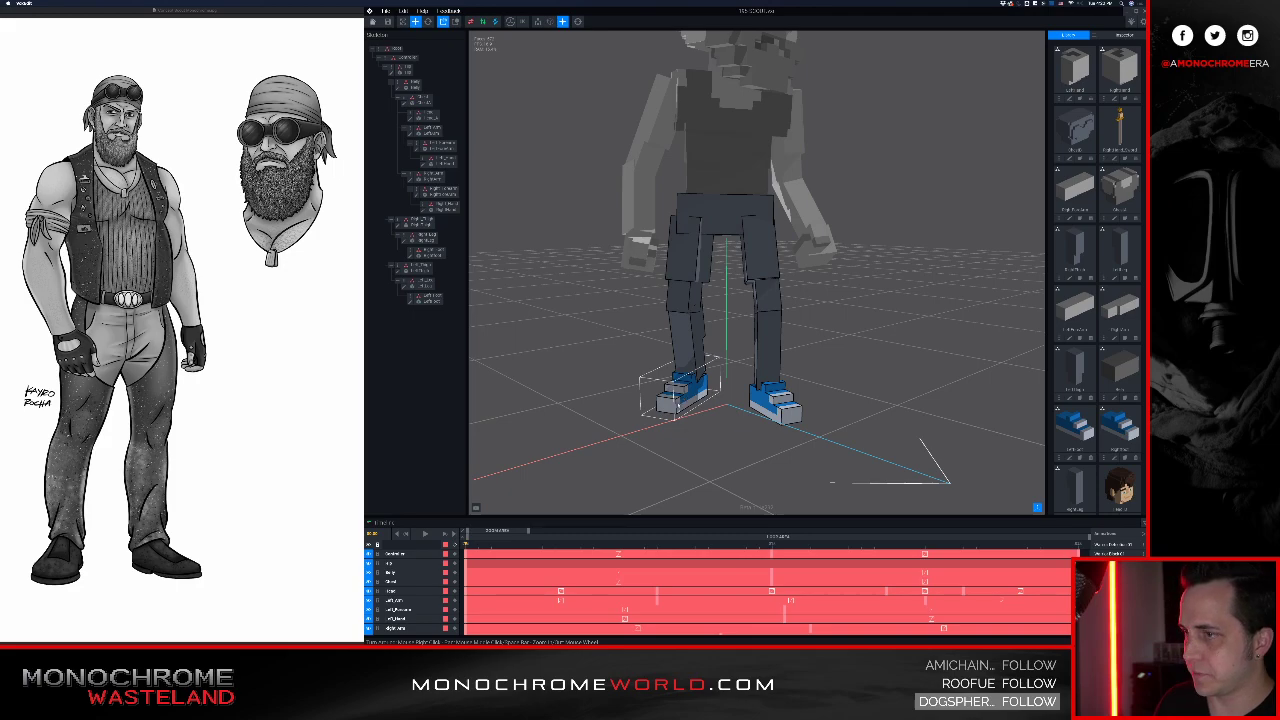
left_click(681, 400)
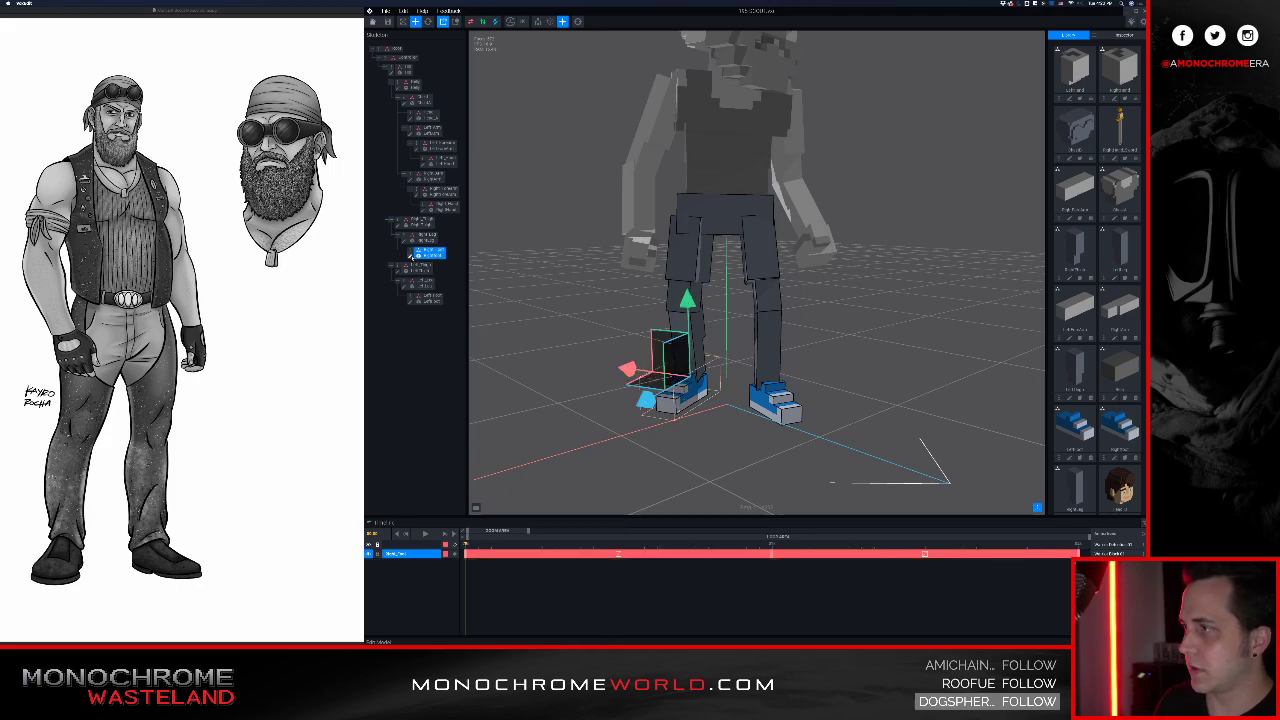
key("Tab")
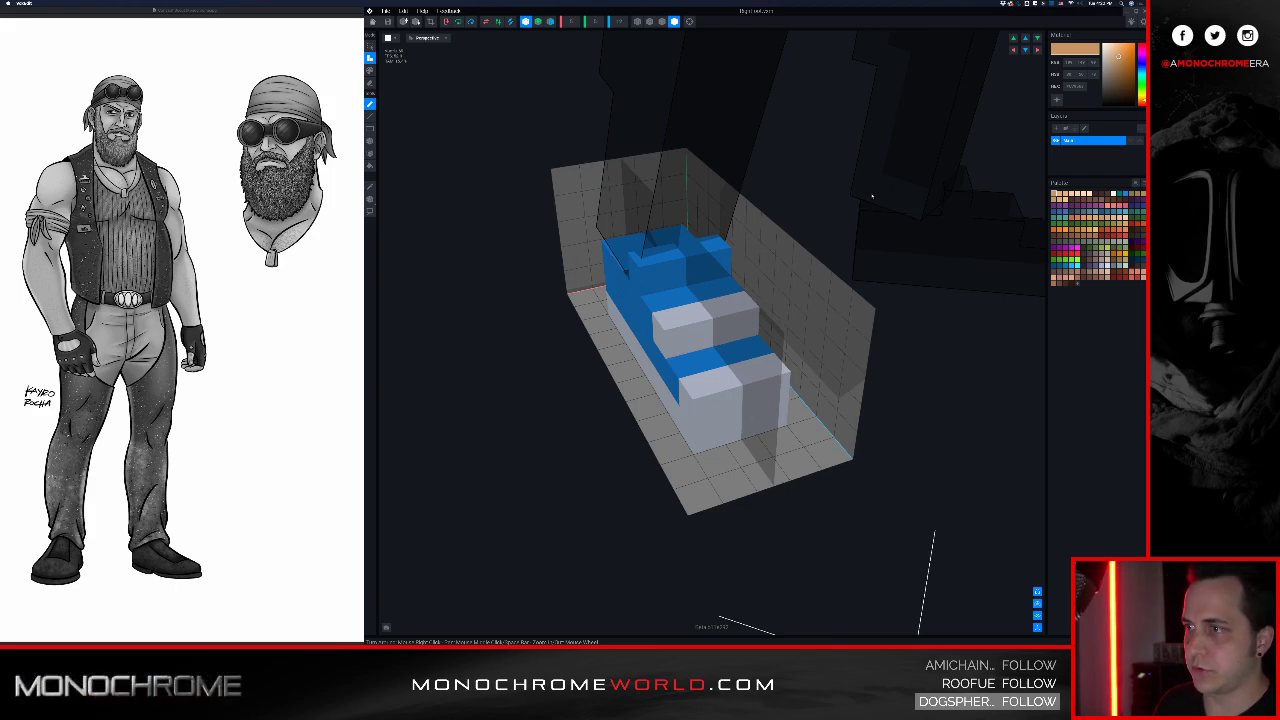
Step: Reduce the right foot's palette to used colours, recolour its blue and white areas near-black and save it
left_click(662, 300, "alt")
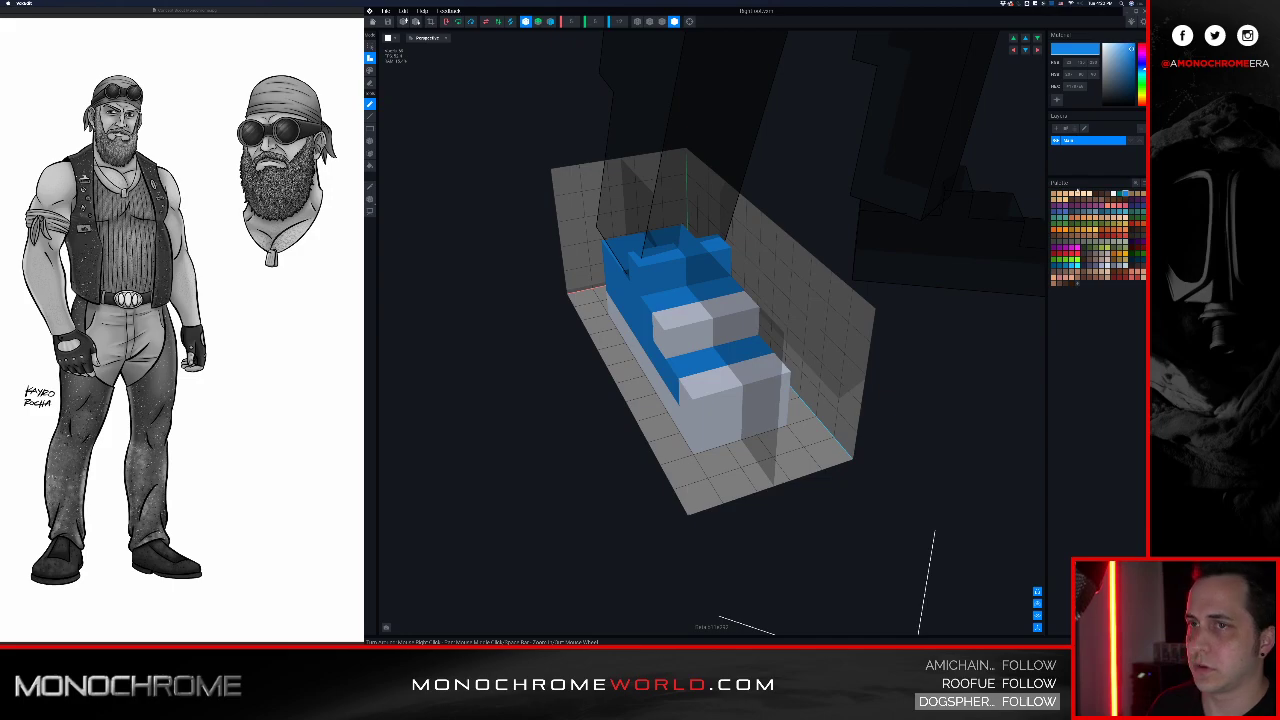
left_click(1143, 184)
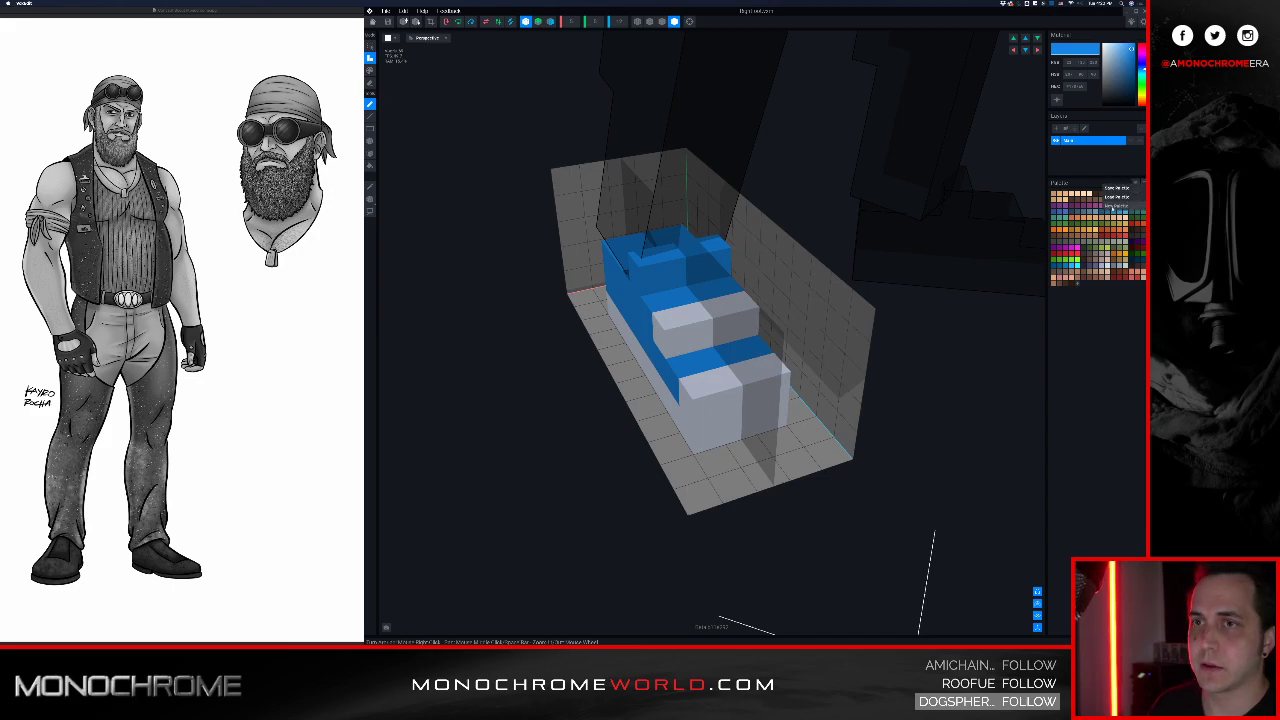
left_click(1113, 209)
left_click_drag(1091, 101, 1102, 94)
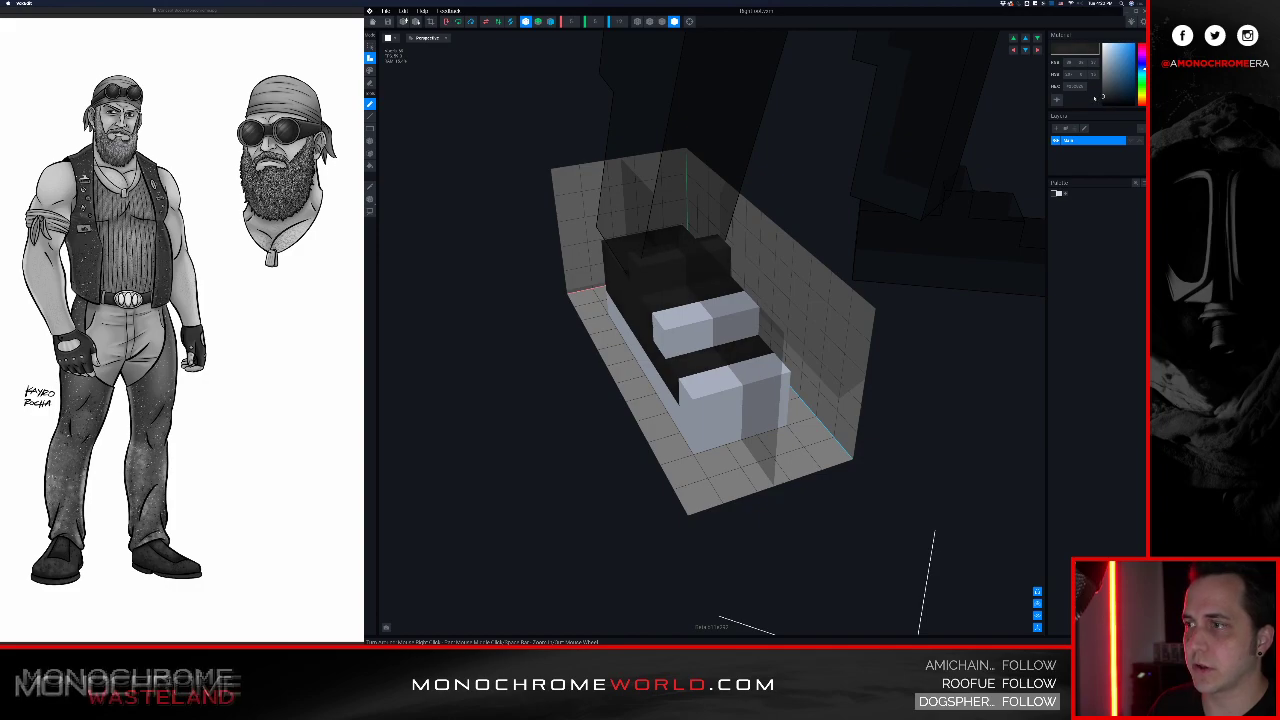
left_click_drag(1103, 96, 1105, 97)
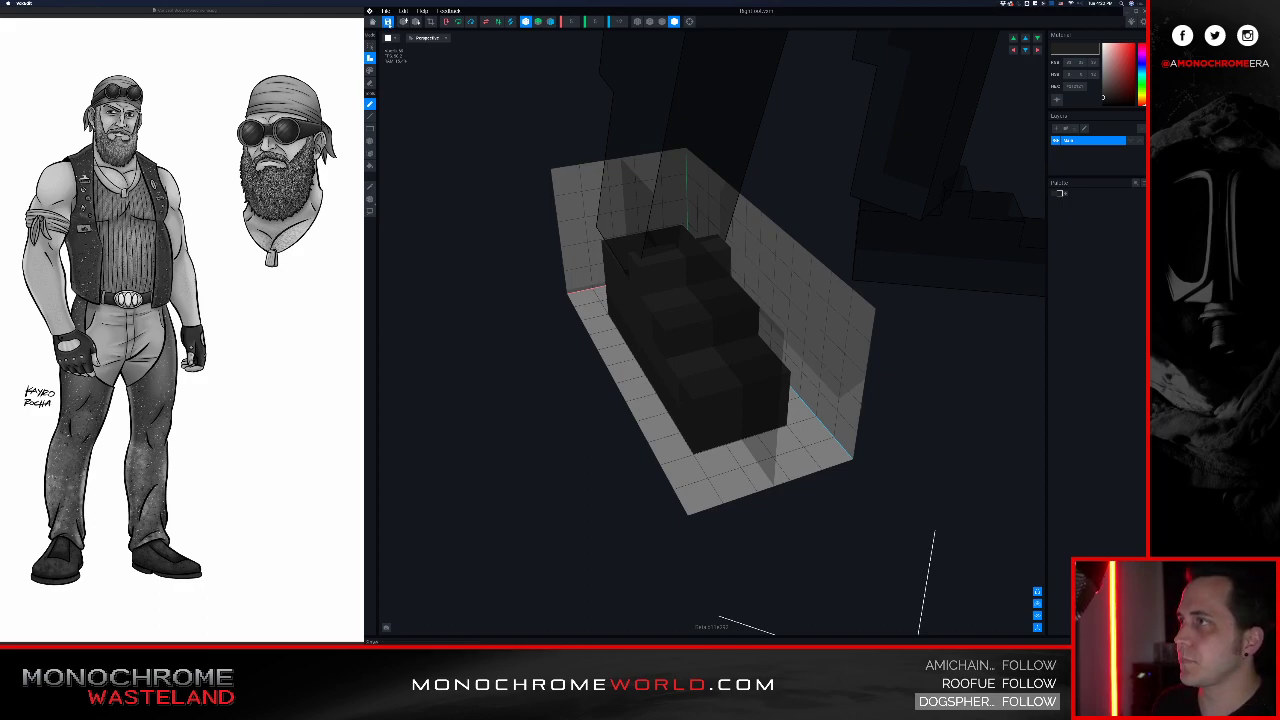
left_click(373, 21)
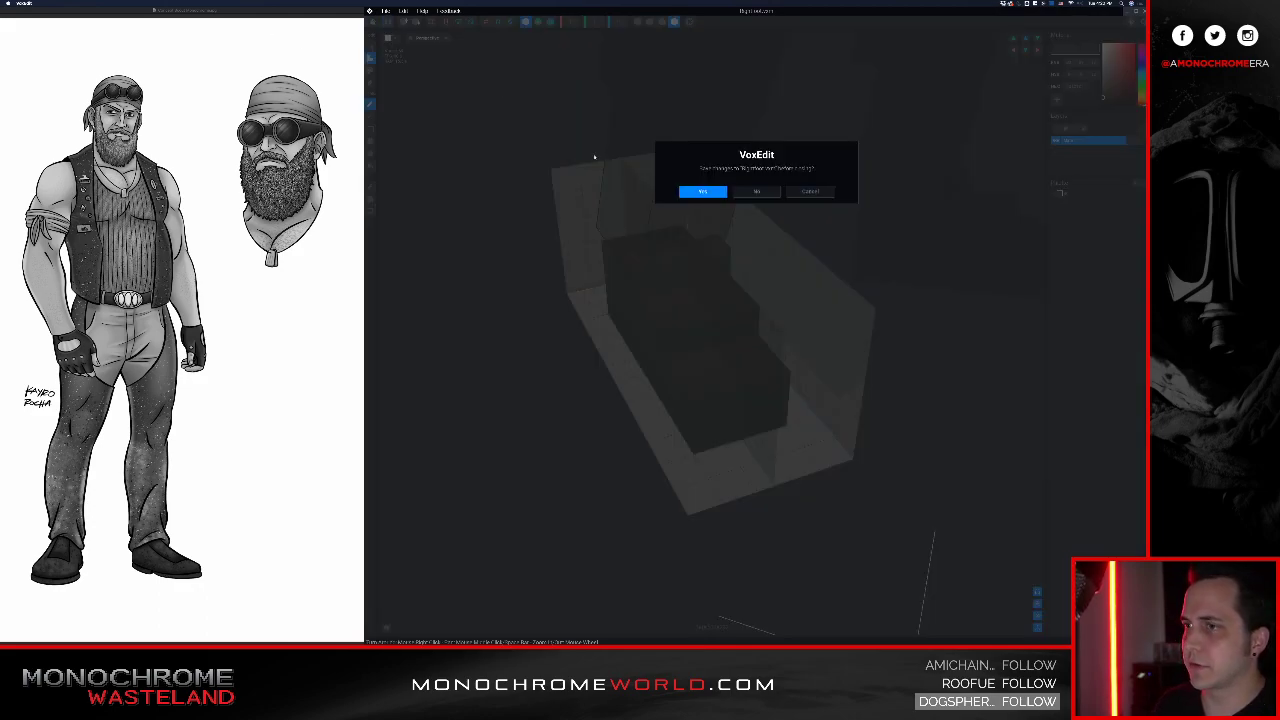
left_click(692, 191)
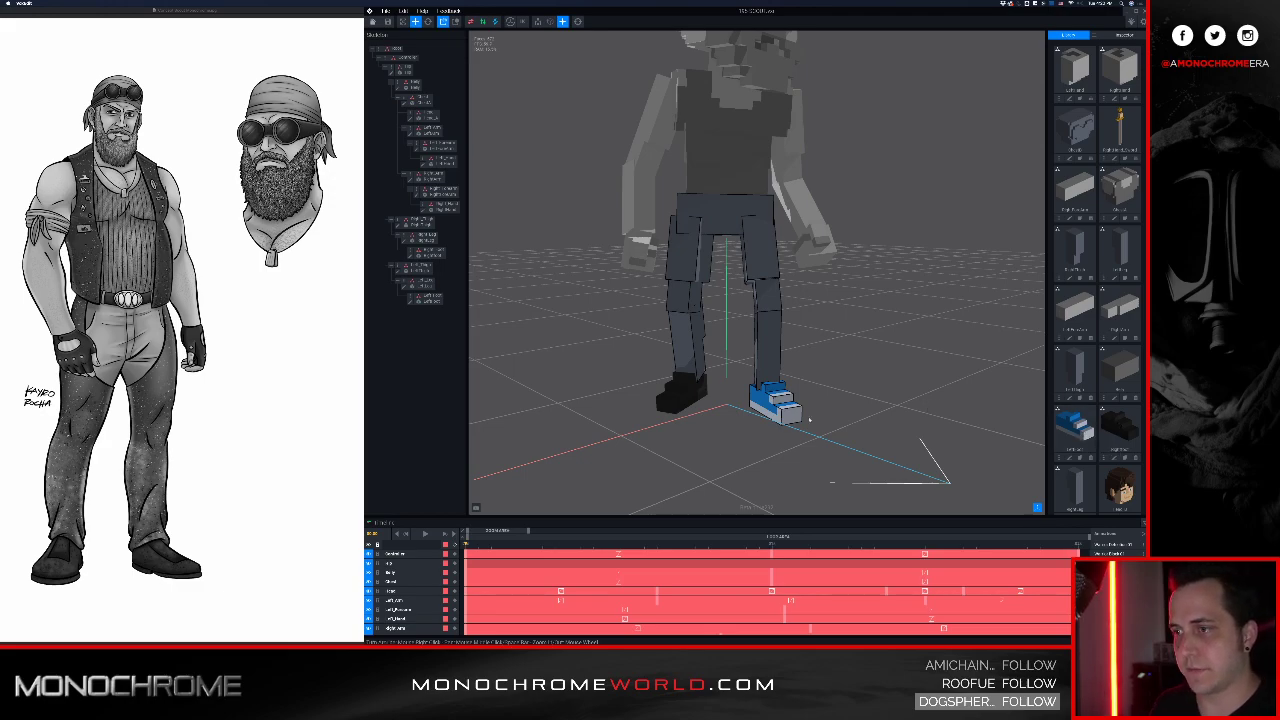
Step: Open the left foot and replace its blue with the same near-black as the right shoe
left_click(778, 403)
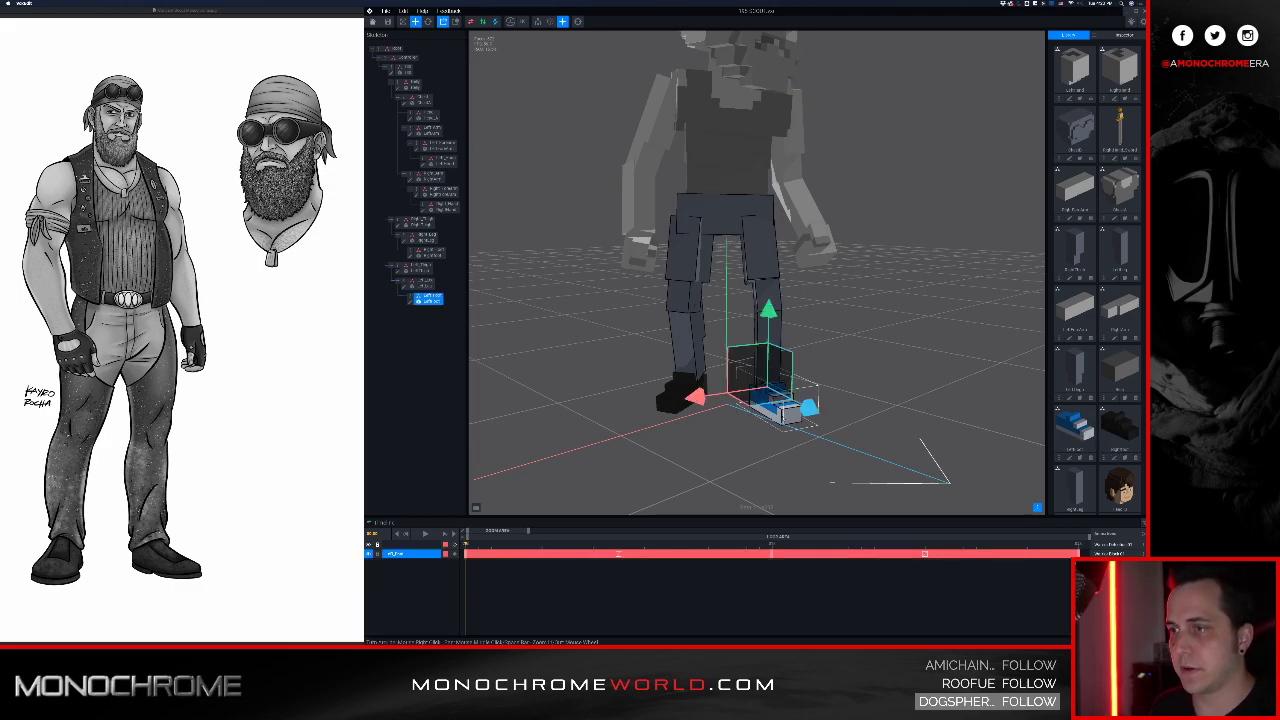
double_click(412, 299)
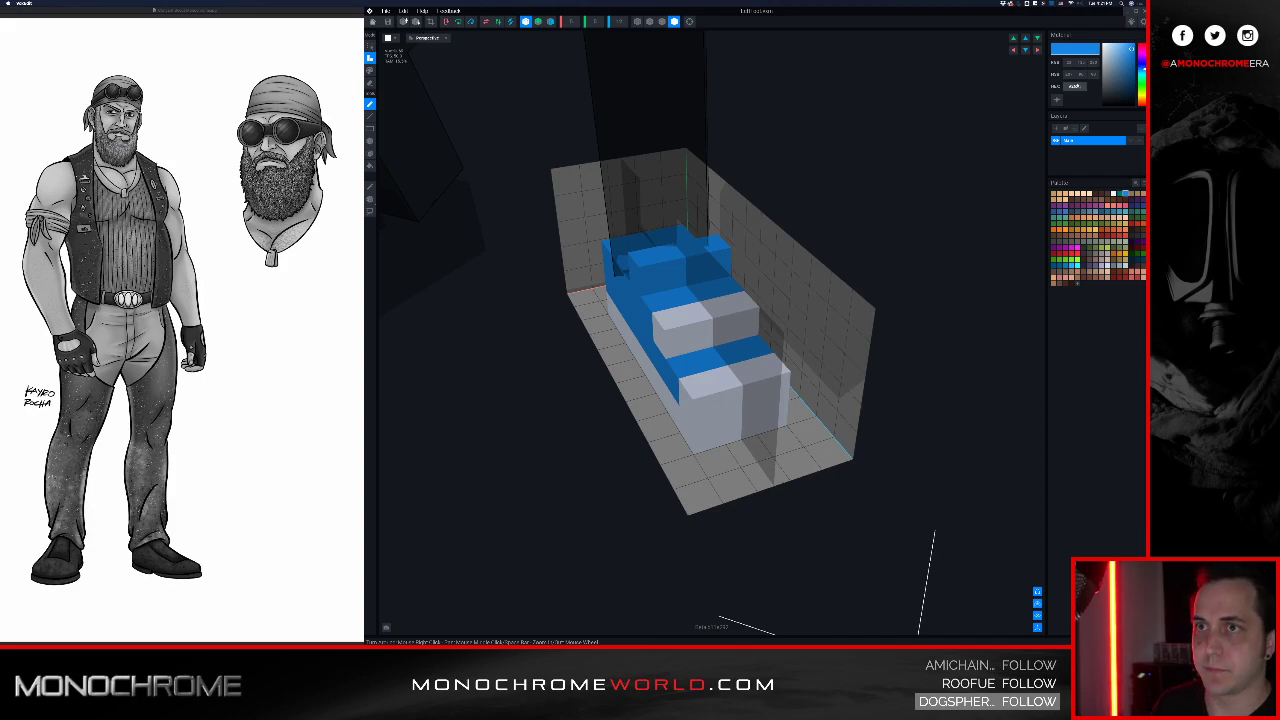
key("Return")
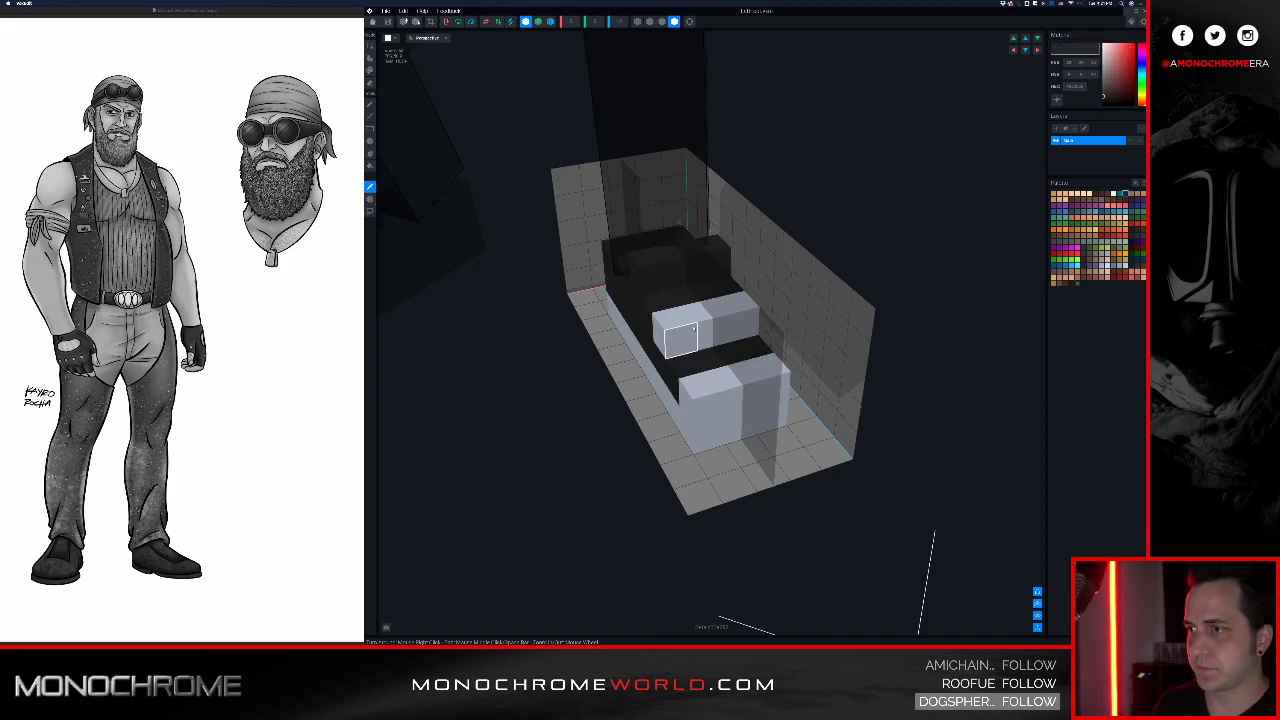
Step: Sample the left shoe's white toe and sole colour, replace it with near-black and save the part
left_click(681, 341, "alt")
left_click(1076, 87)
key("ctrl+v")
key("Return")
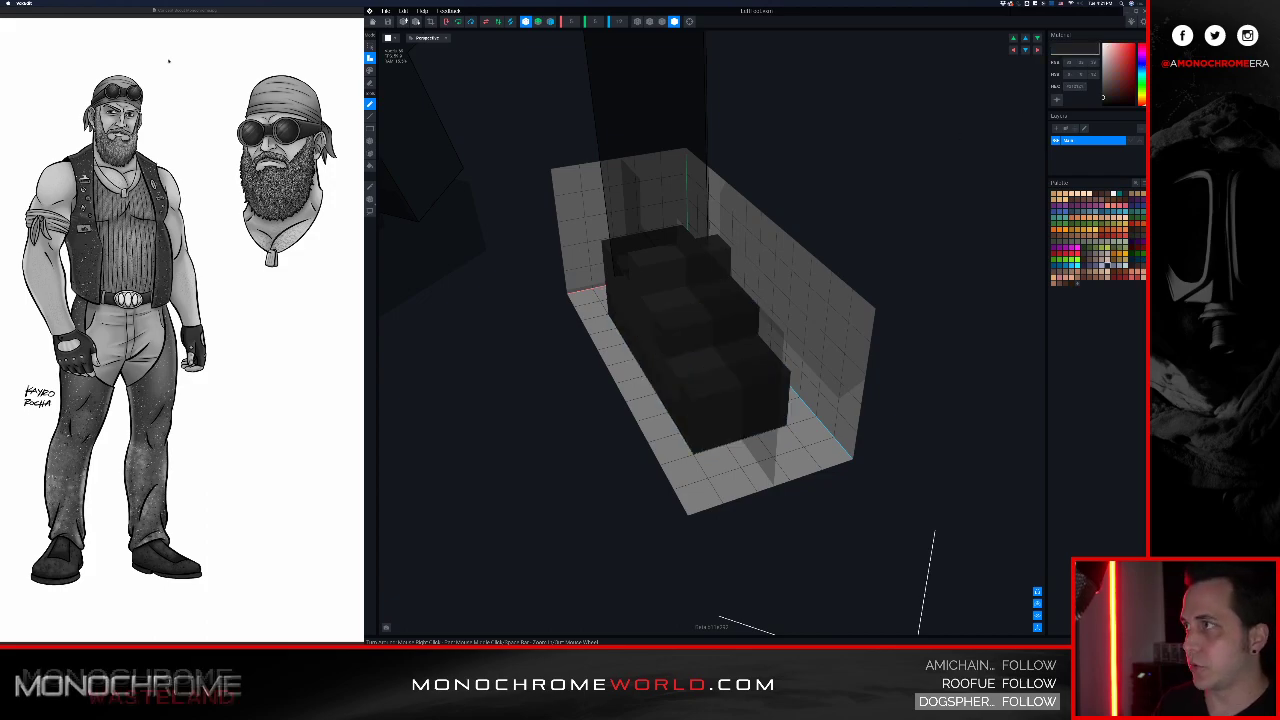
left_click(373, 21)
left_click(703, 191)
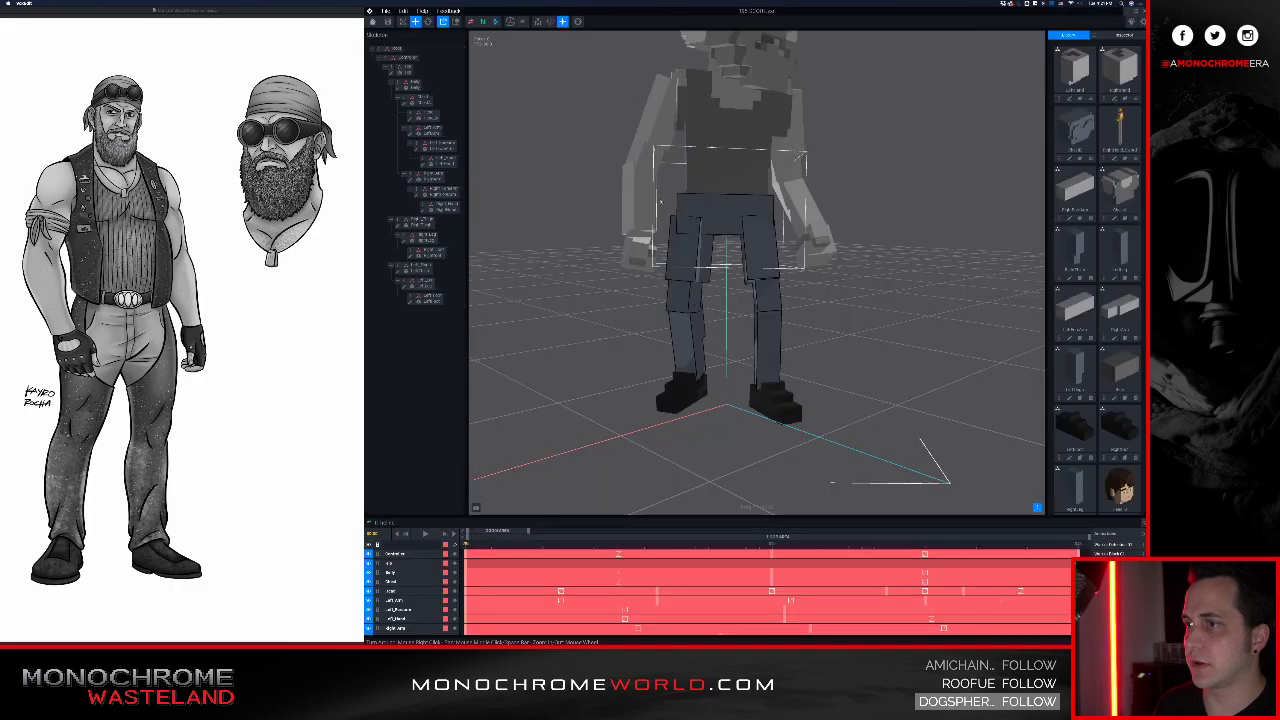
Step: Open the character's hip part for voxel editing
right_click_drag(556, 228, 570, 232)
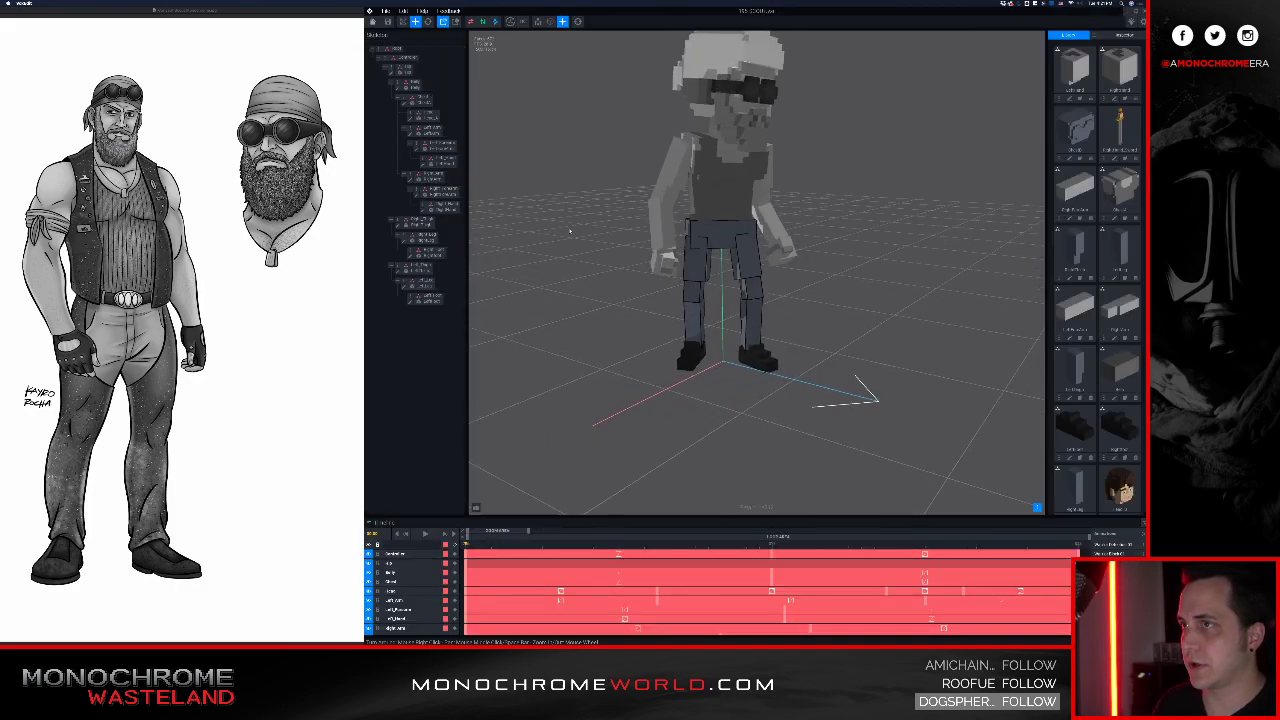
middle_click_drag(567, 133, 560, 236)
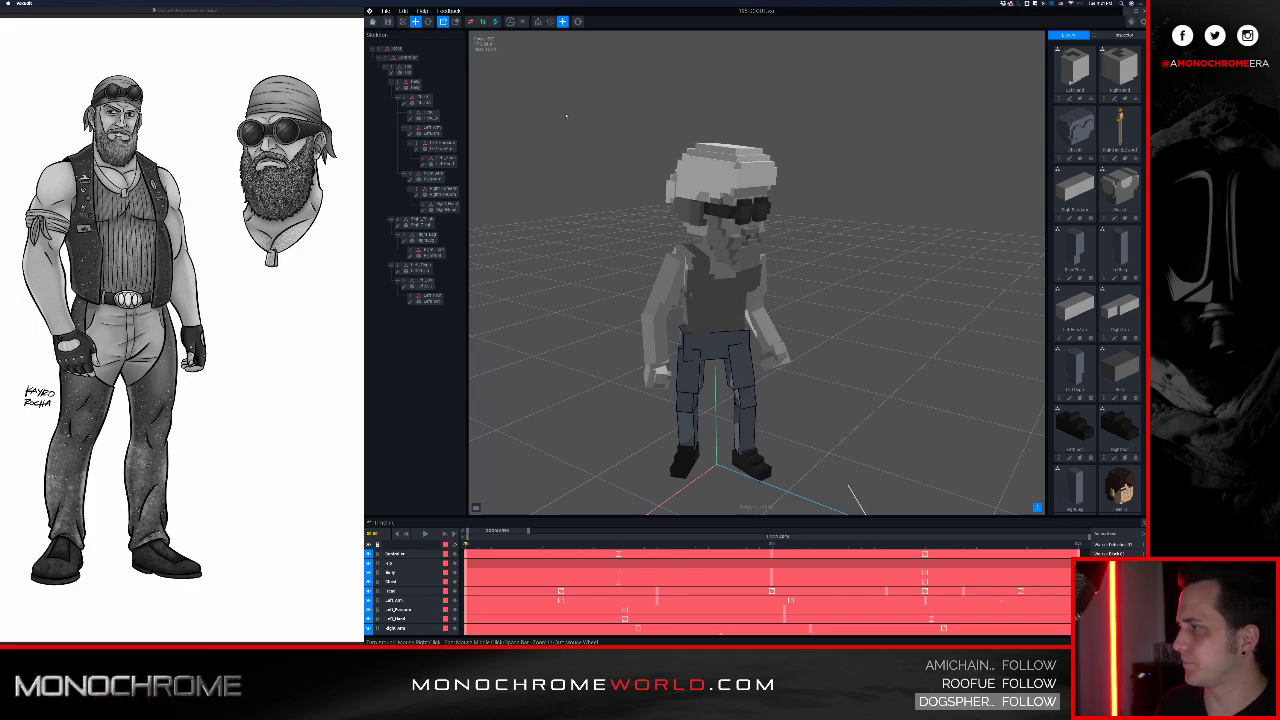
mouse_move(665, 283)
middle_mouse_down()
mouse_move(668, 238)
mouse_move(671, 266)
middle_mouse_up()
left_click(672, 265)
scroll(672, 265, "up", 2)
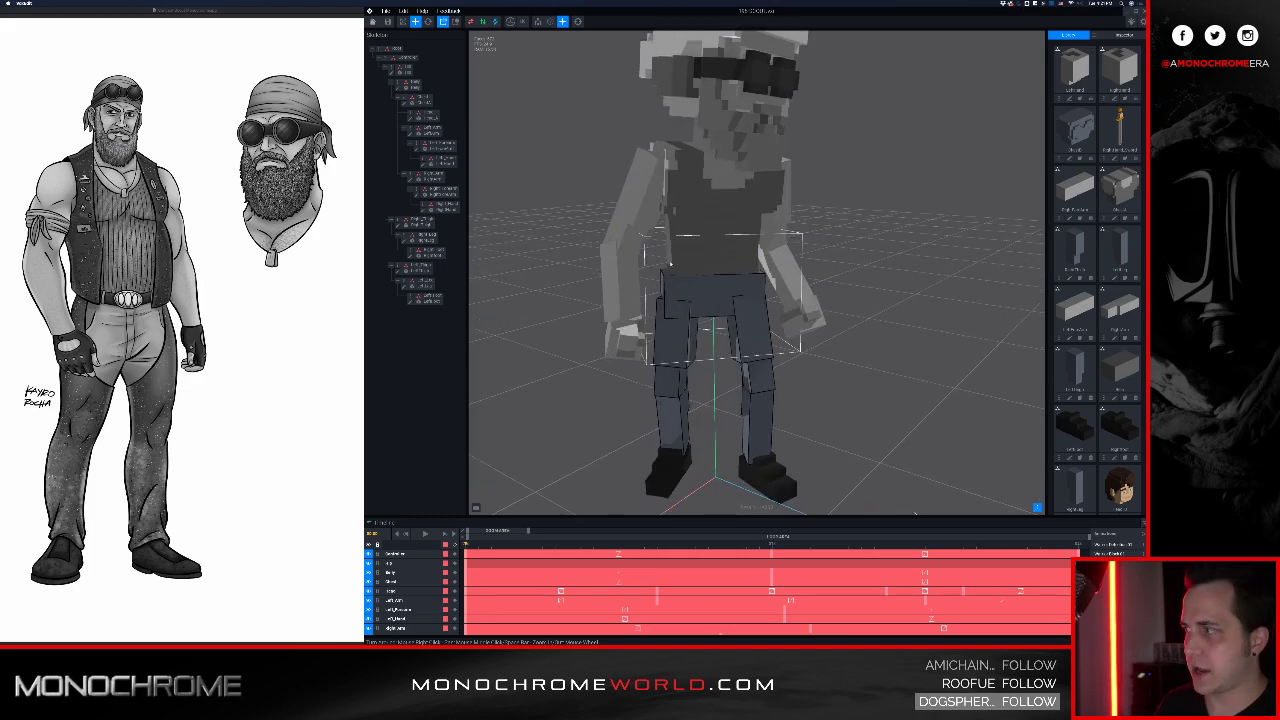
right_click_drag(672, 265, 710, 305)
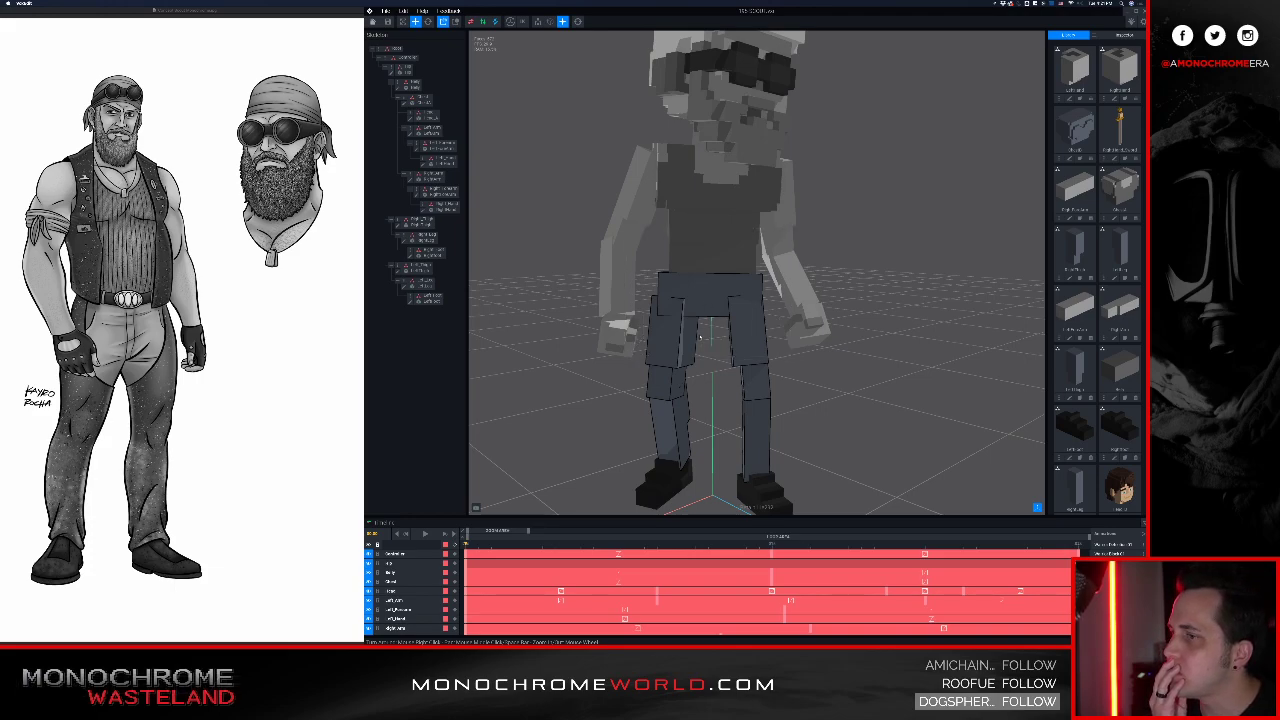
left_click(700, 302)
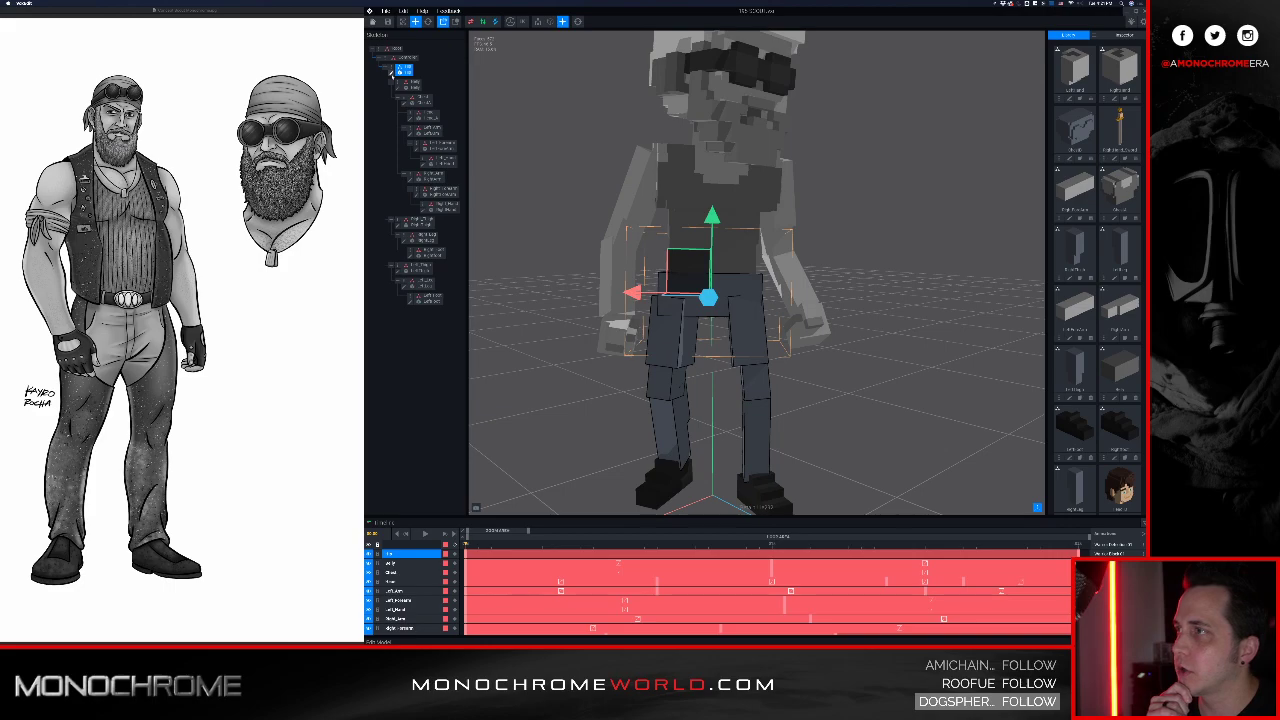
left_click(751, 349)
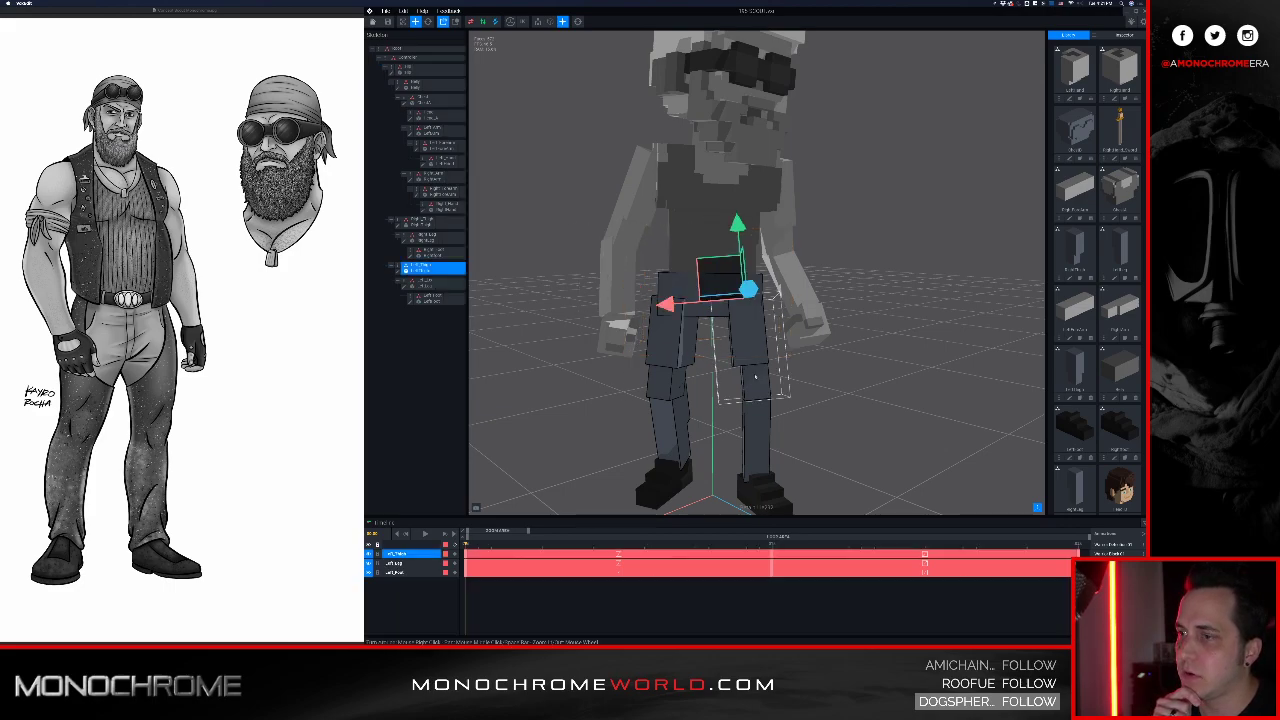
left_click(671, 345)
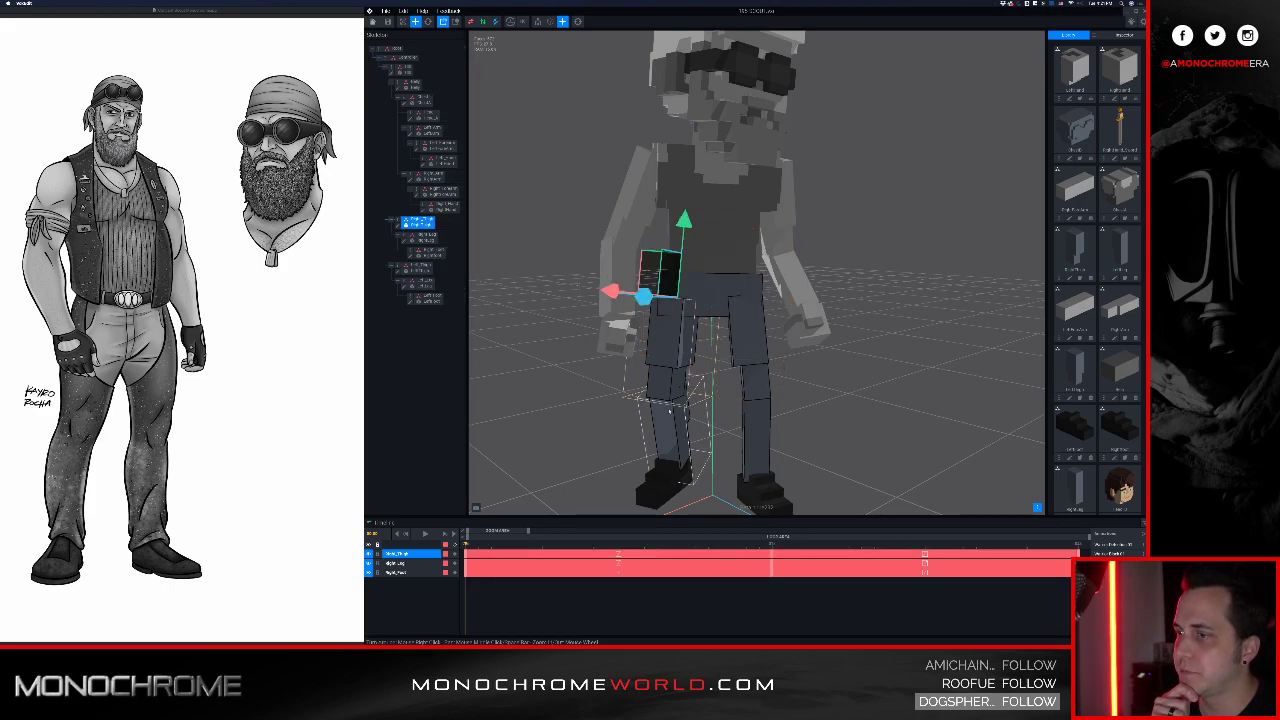
left_click(671, 402)
left_click(704, 299)
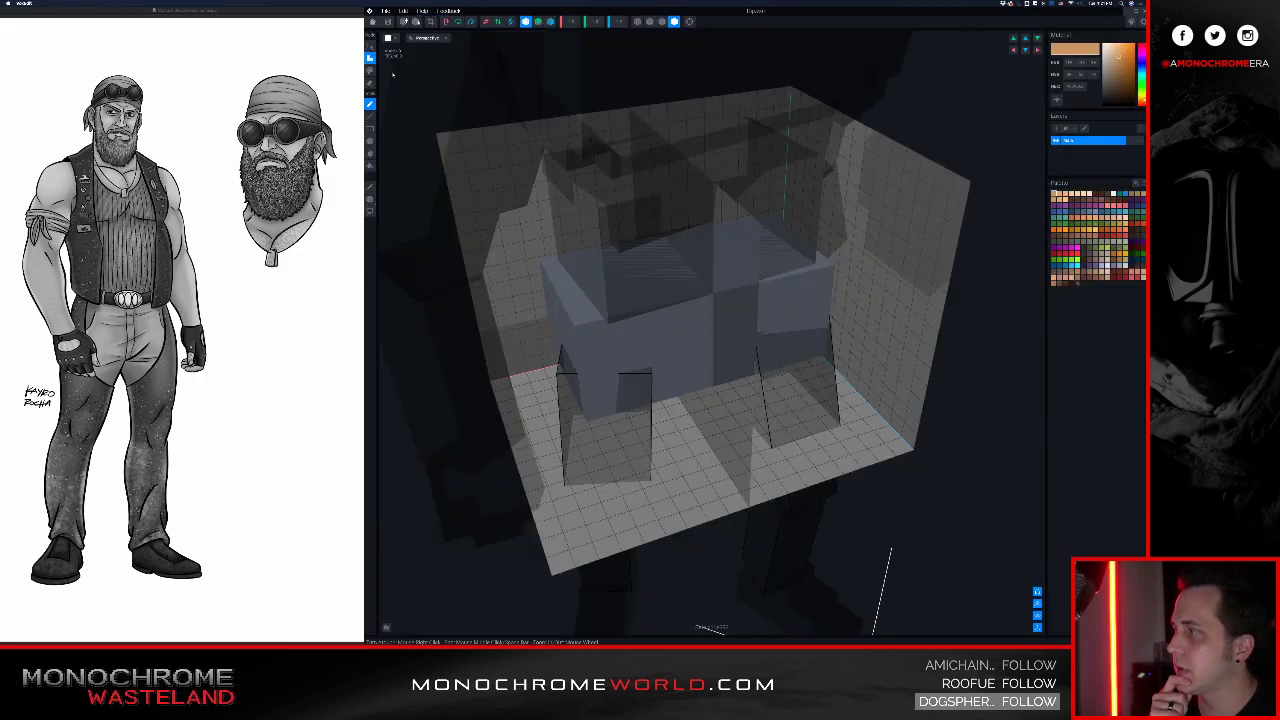
Step: Reduce the hip's palette to used colours, replace its blue with a neutral mid grey and save the part
right_click_drag(548, 209, 775, 209)
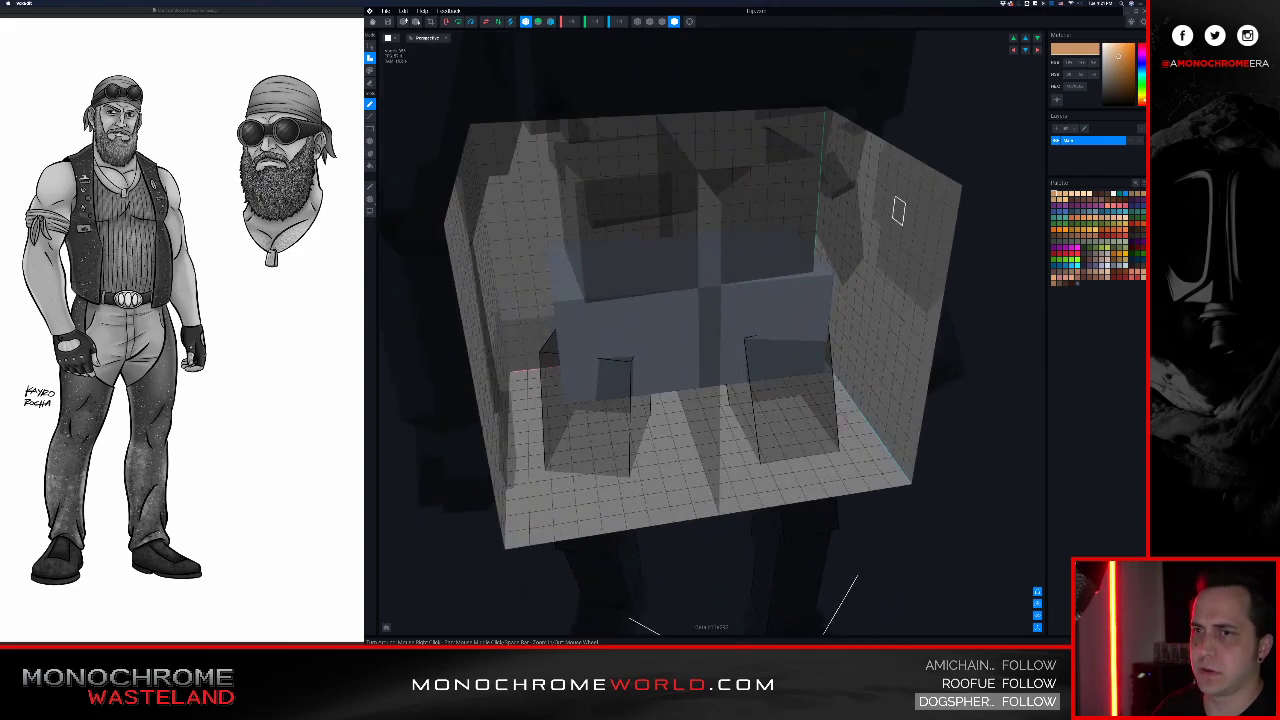
left_click(1144, 184)
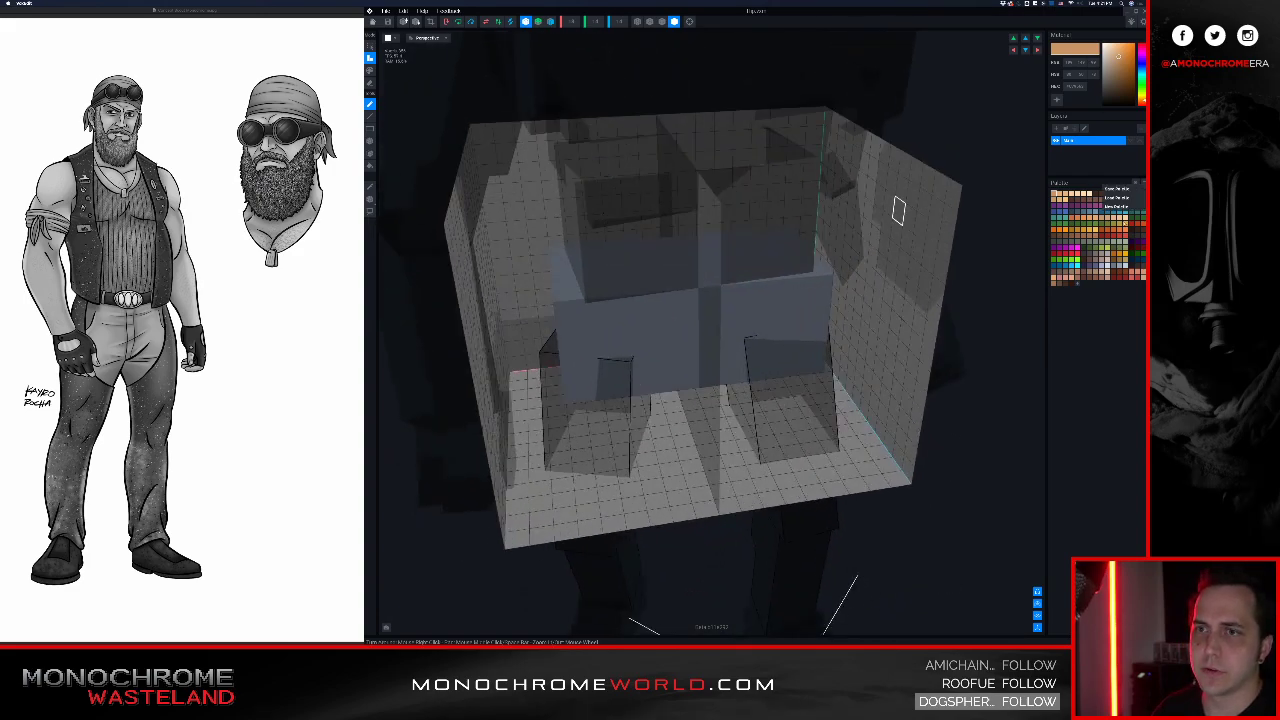
left_click(1116, 206)
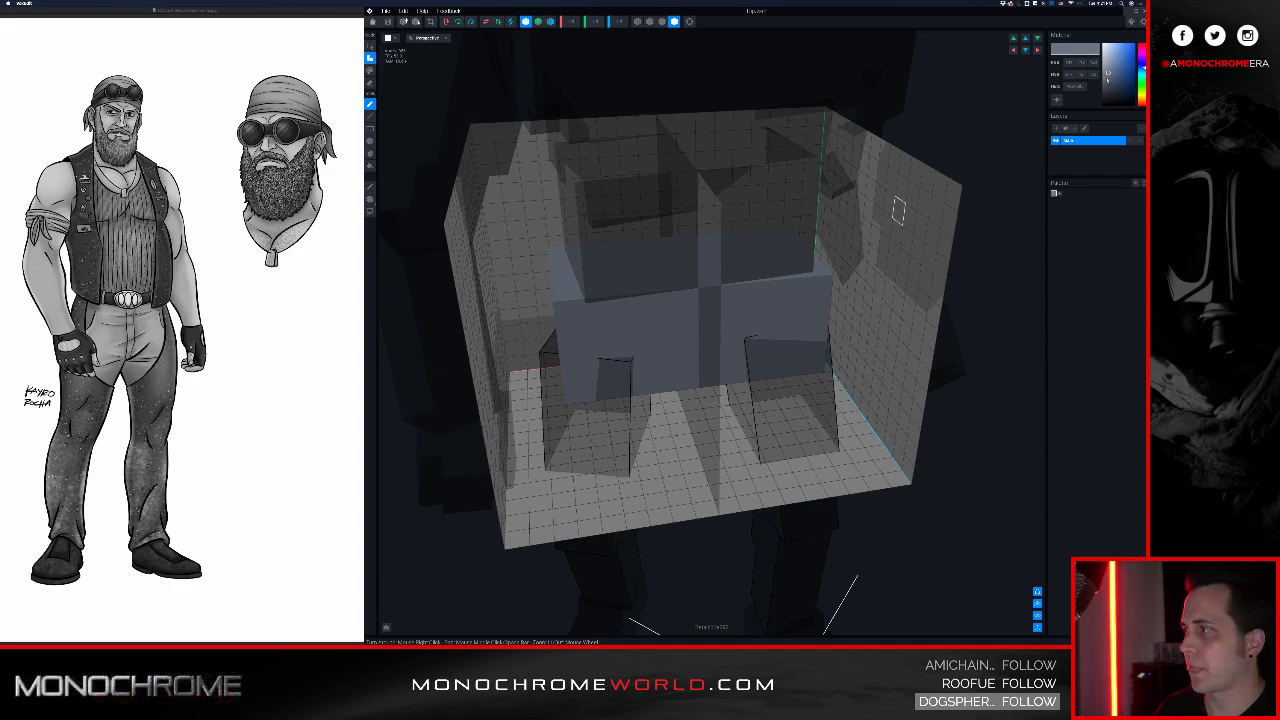
mouse_move(1096, 72)
left_mouse_down()
mouse_move(1074, 85)
mouse_move(1062, 67)
left_mouse_up()
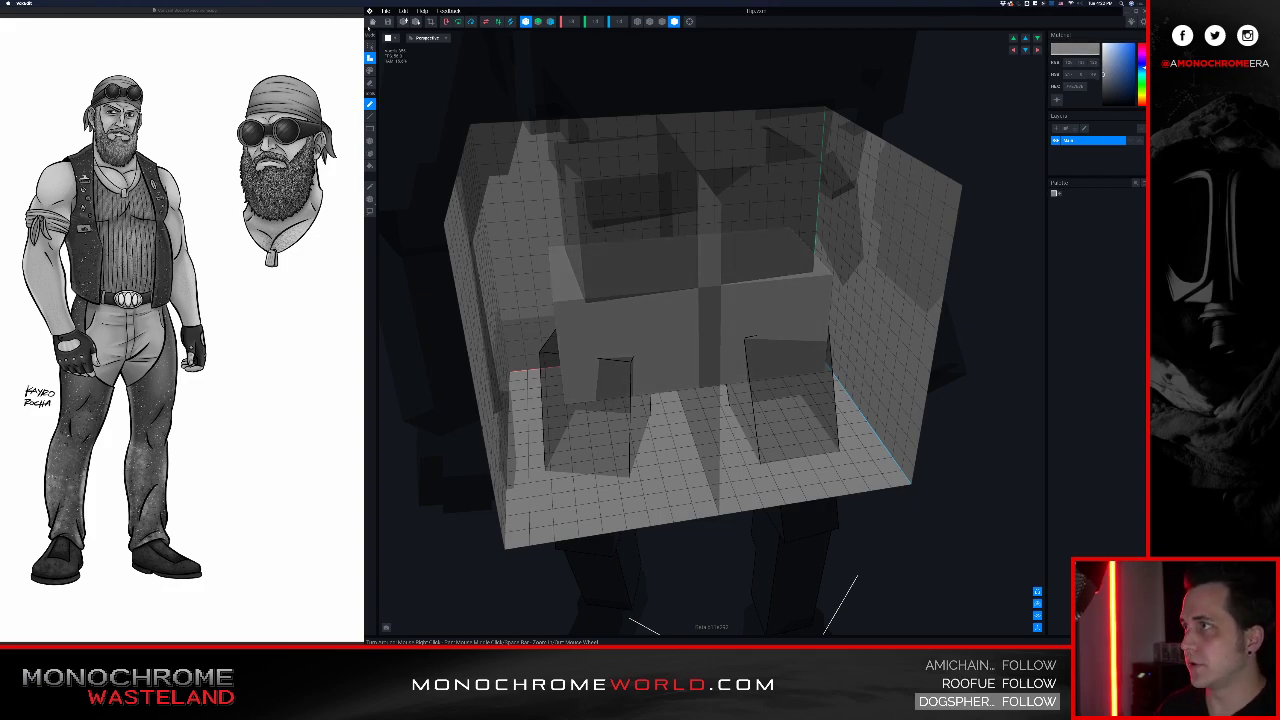
left_click(373, 22)
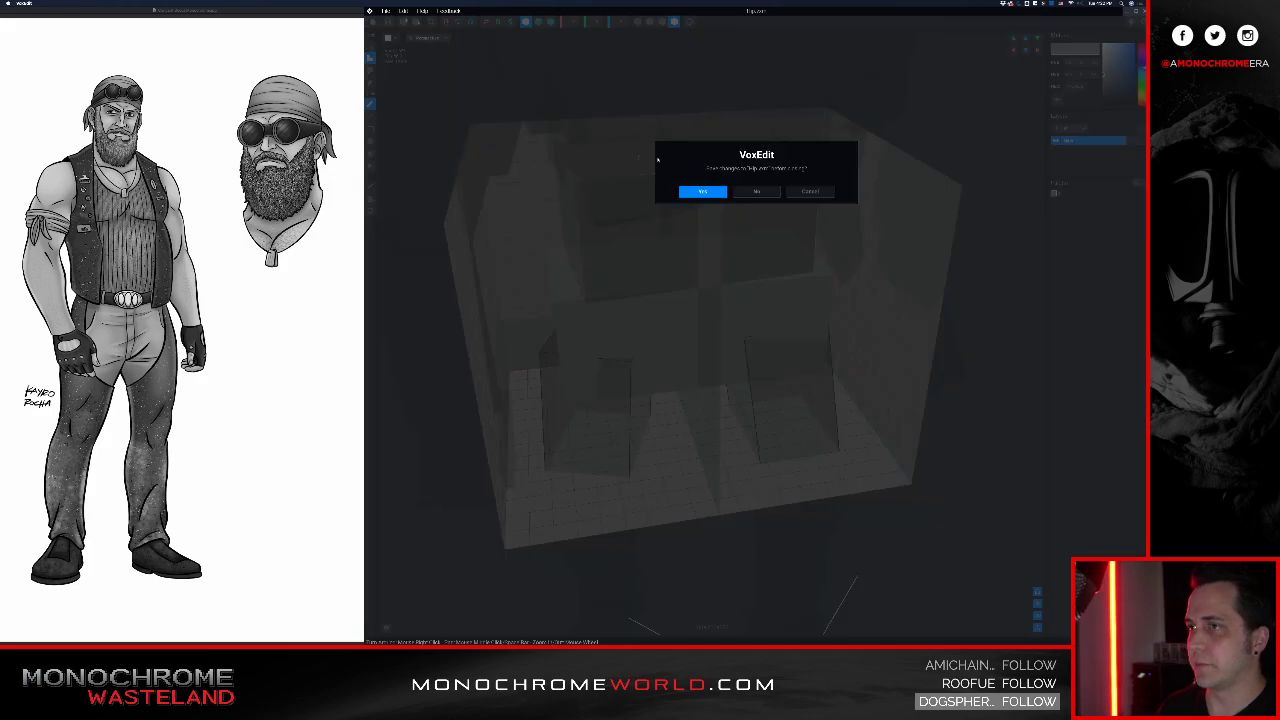
left_click(702, 192)
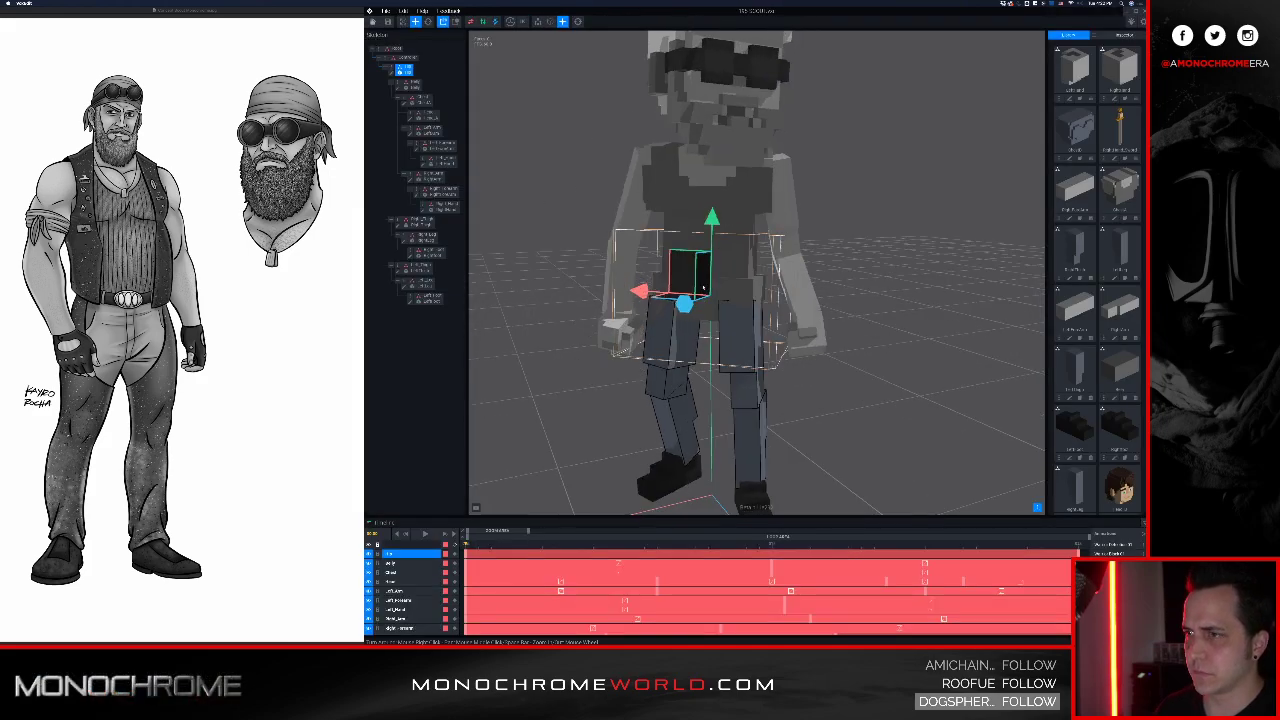
Step: Reopen the hip to fine-tune its grey against the torso, saving the part after each adjustment
left_click(881, 296)
right_click_drag(880, 295, 560, 254)
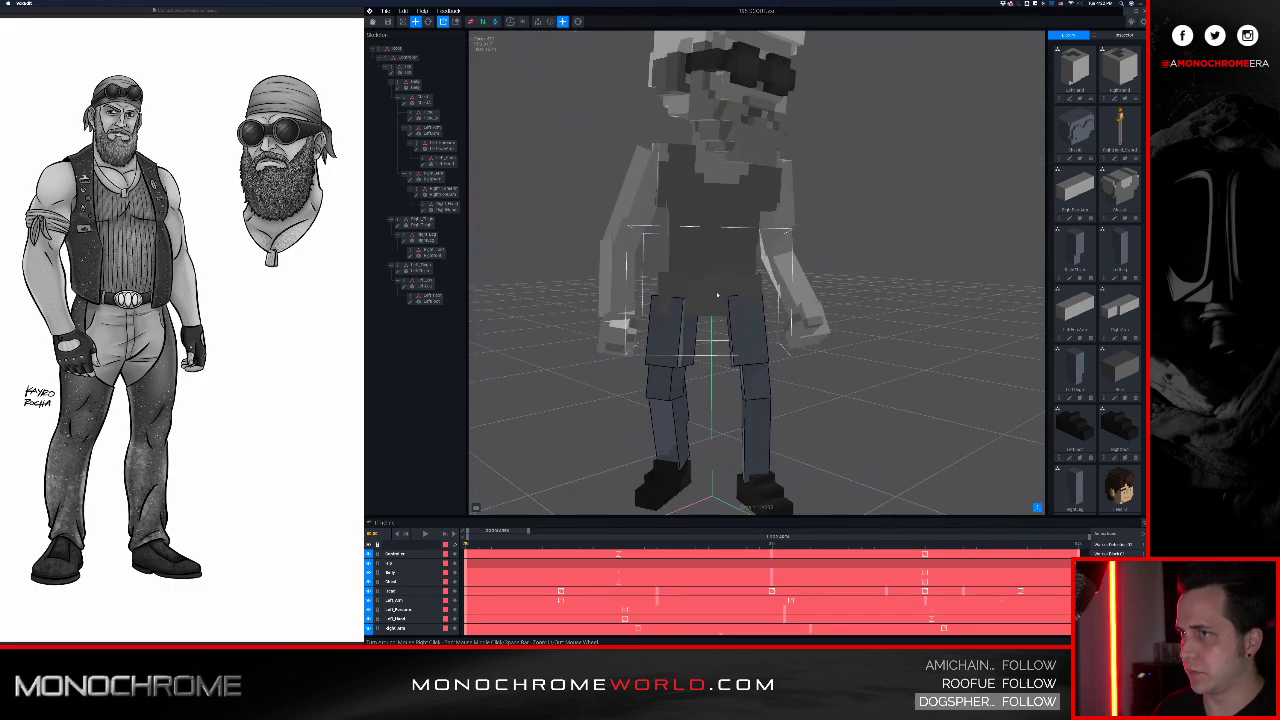
left_click(717, 295)
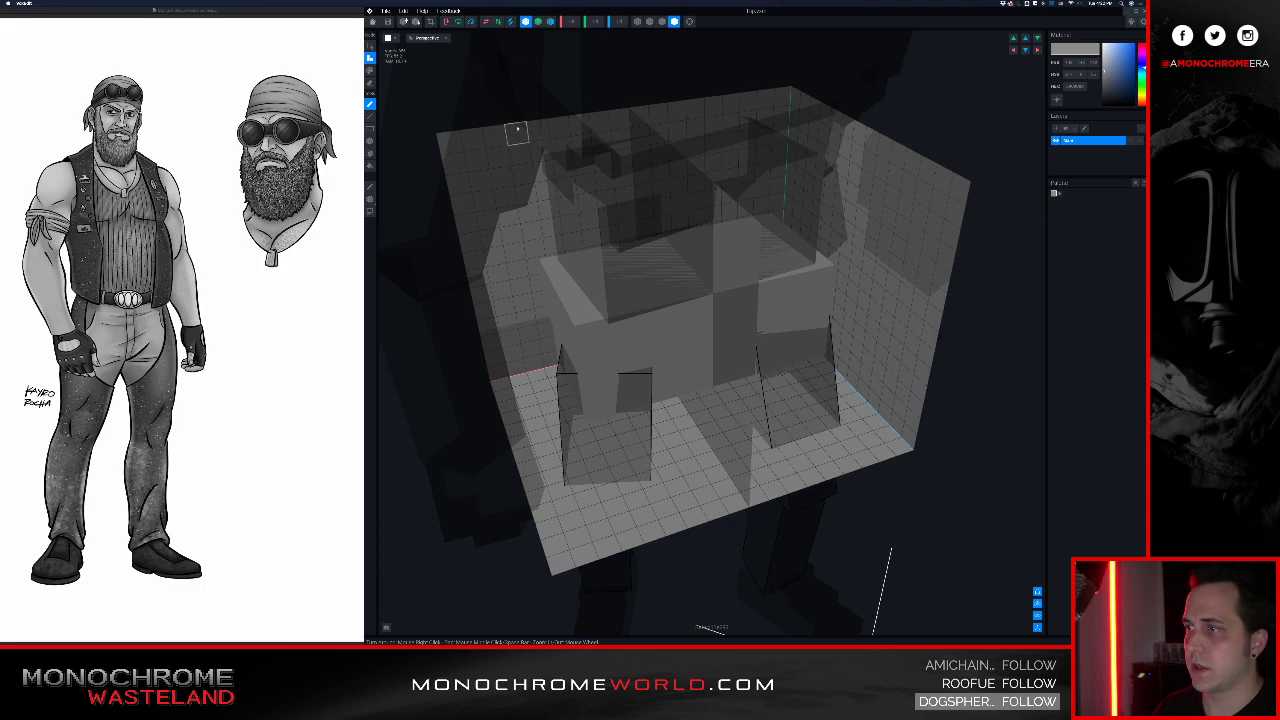
left_click(373, 21)
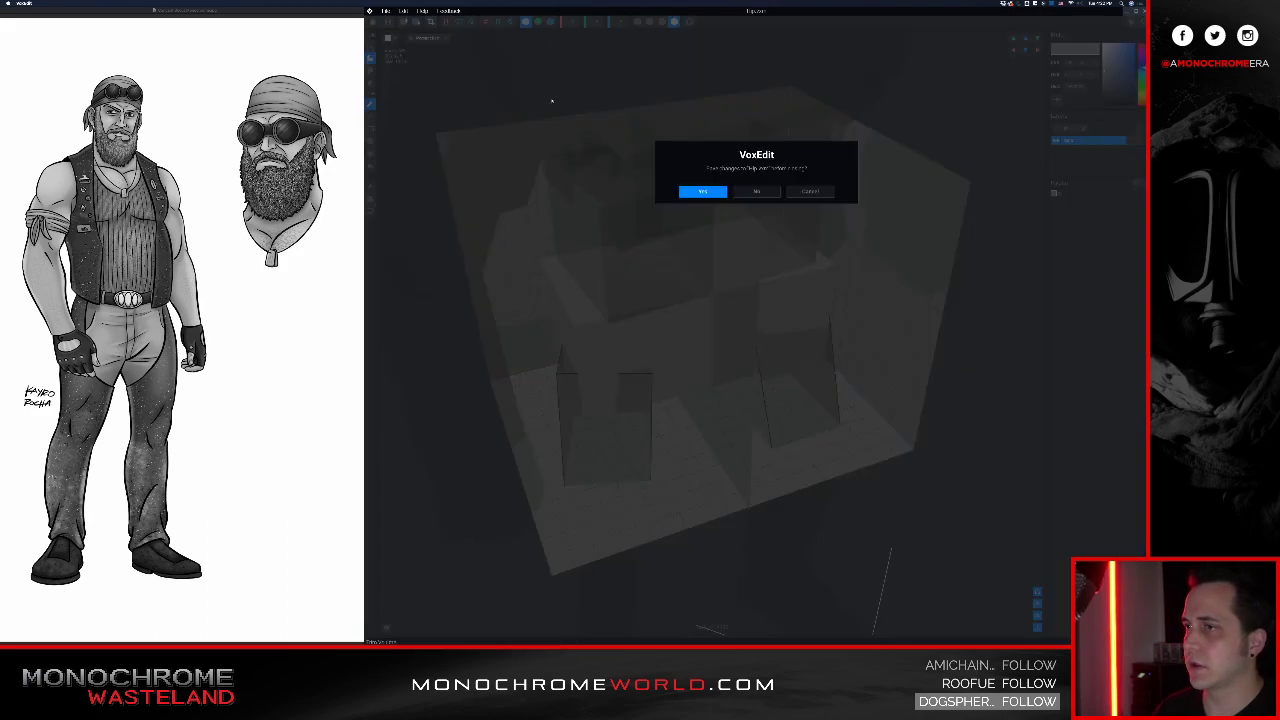
left_click(701, 192)
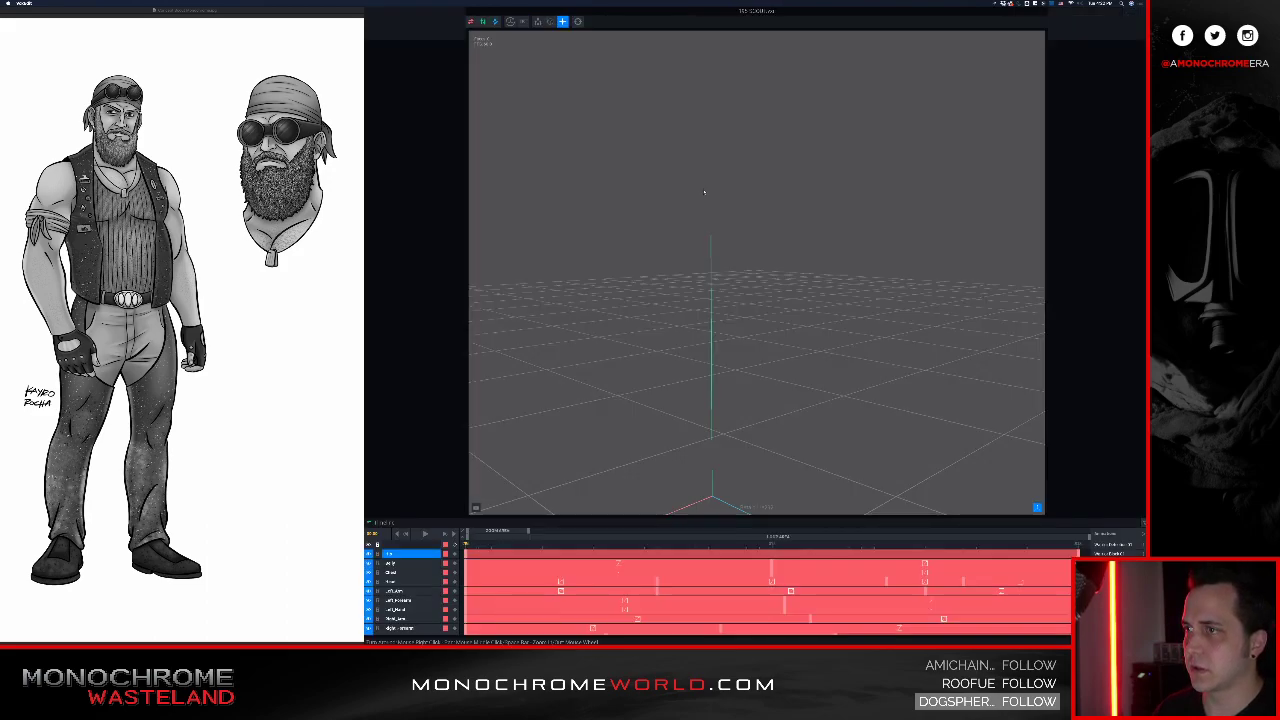
left_click(881, 260)
right_click_drag(848, 270, 900, 237)
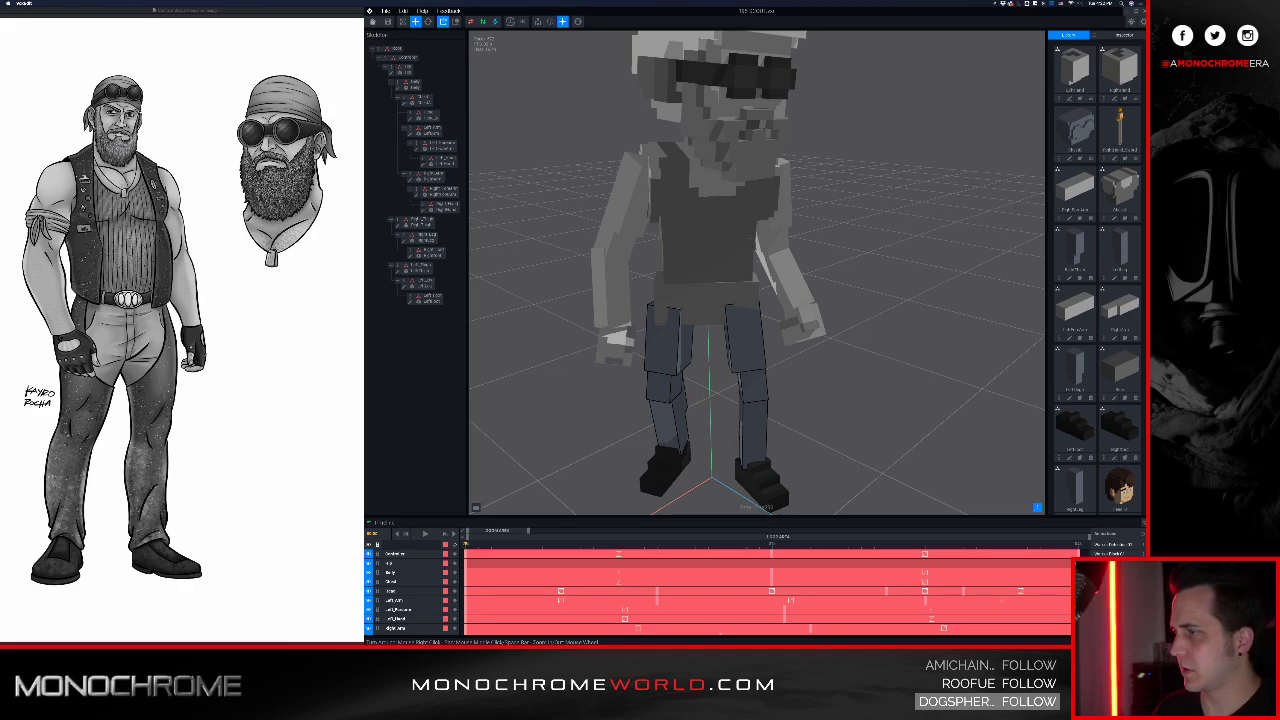
left_click(688, 290)
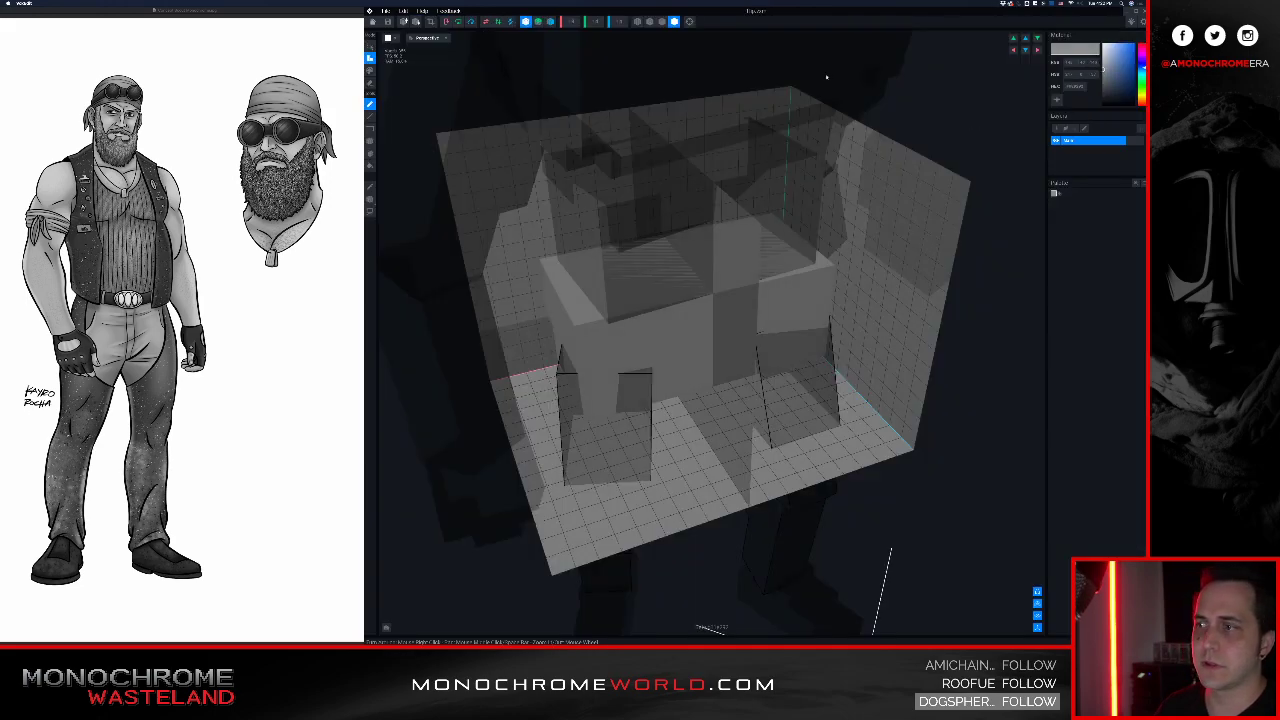
left_click(373, 21)
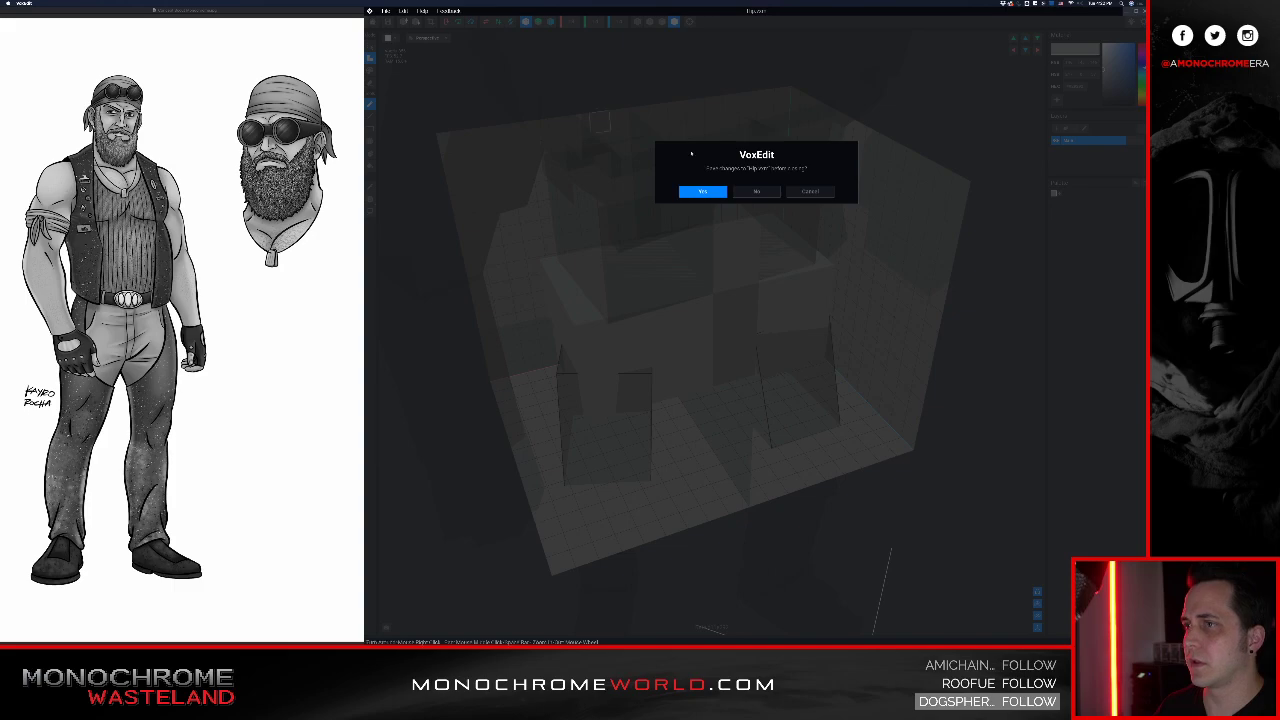
left_click(703, 191)
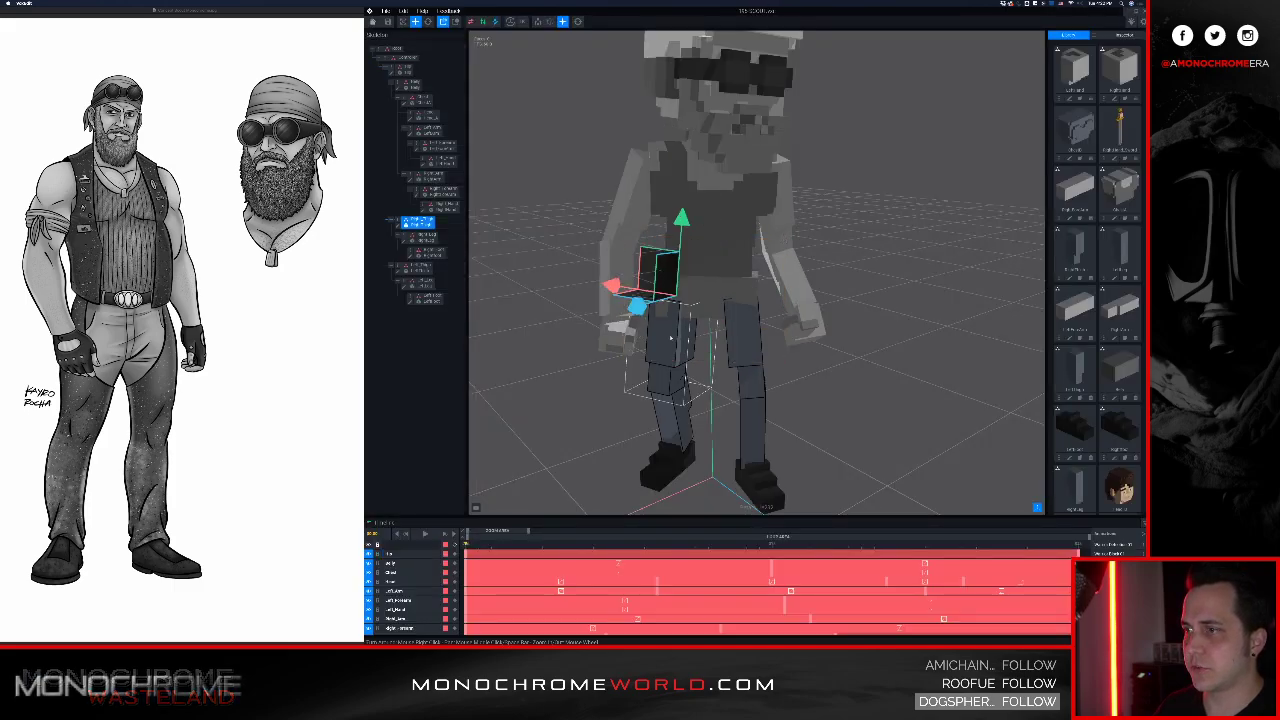
Step: Open the right thigh, reduce its palette to used colours, set its blue to hex 929292 and save it
left_click(402, 223)
double_click(402, 223)
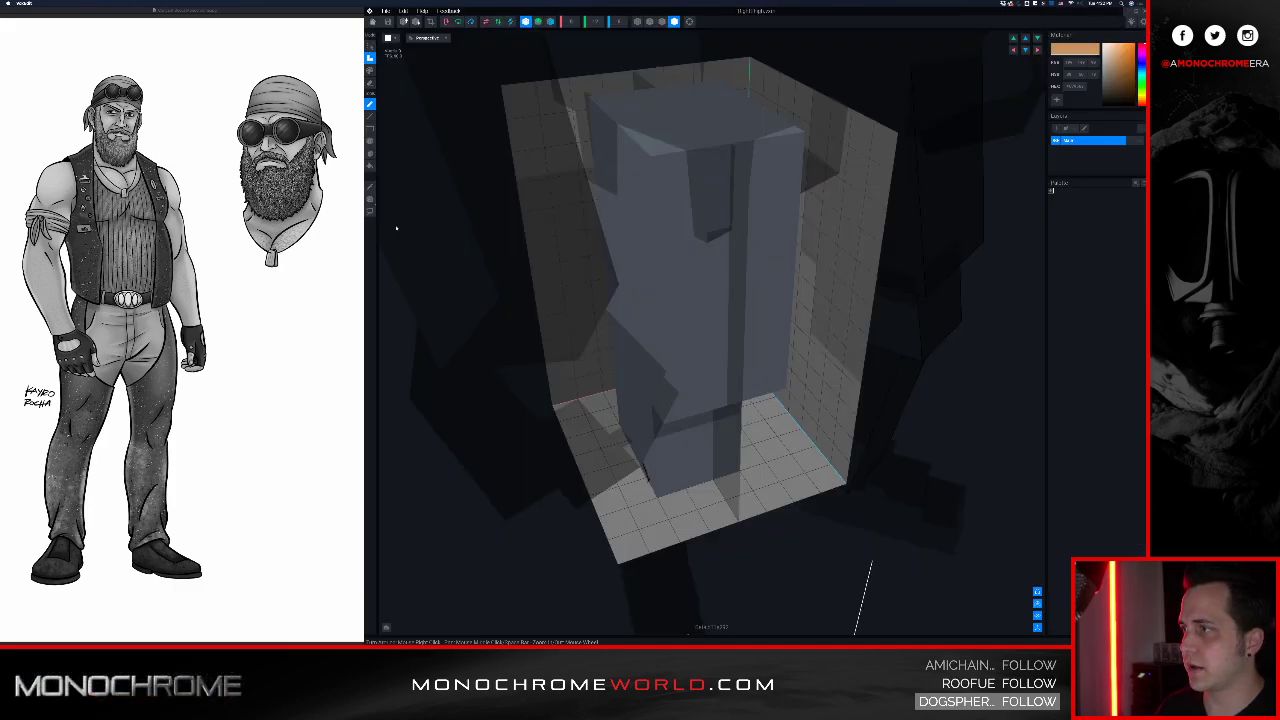
left_click(1143, 183)
left_click(1118, 195)
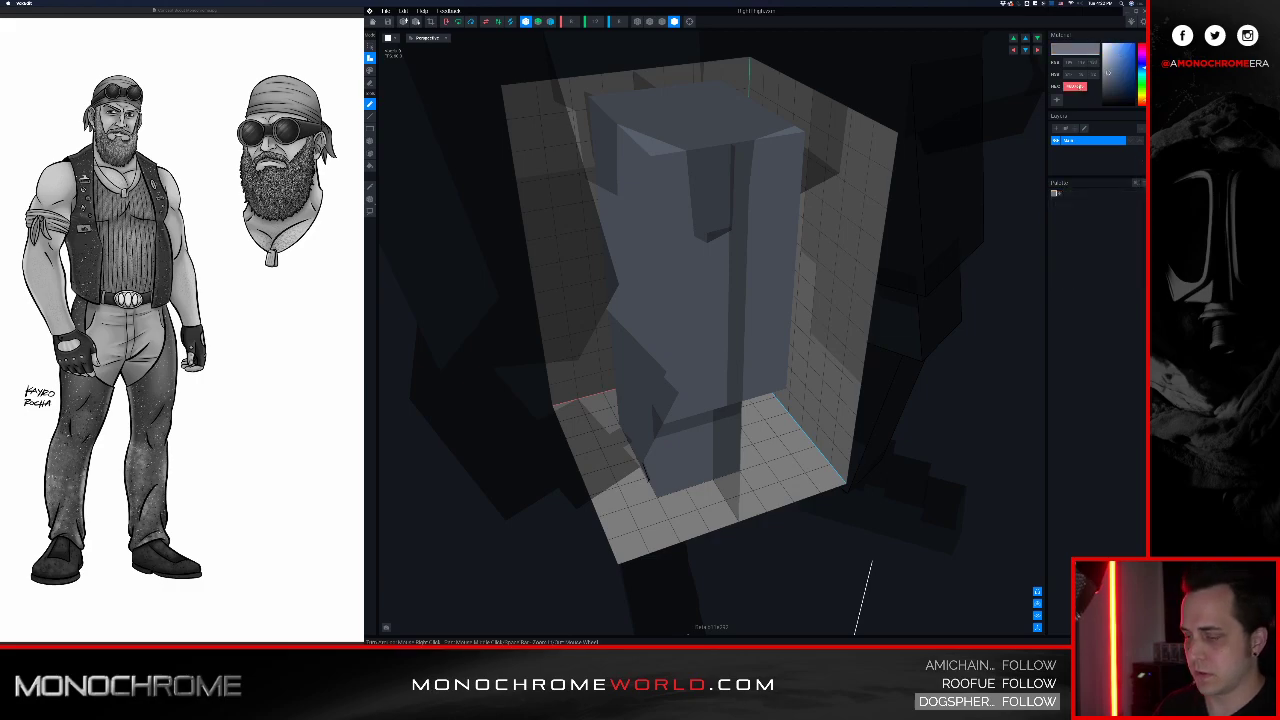
left_click(1079, 87)
type("929292")
key("Return")
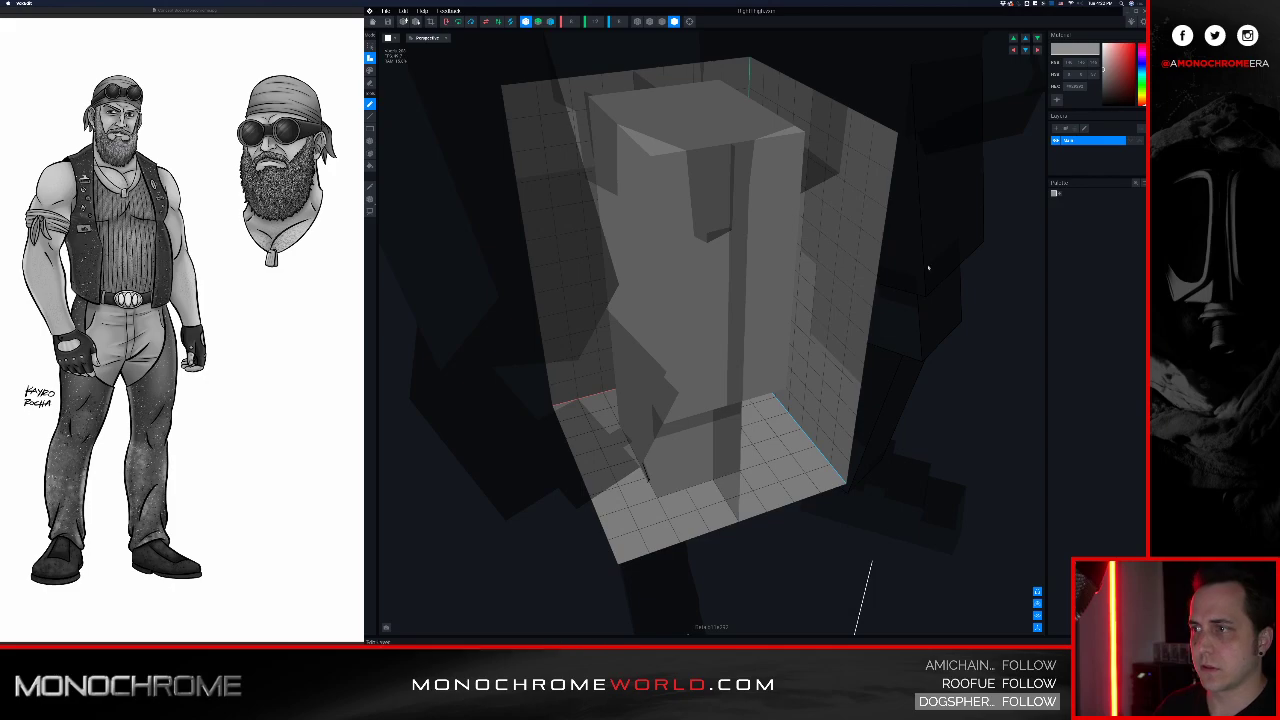
left_click(373, 21)
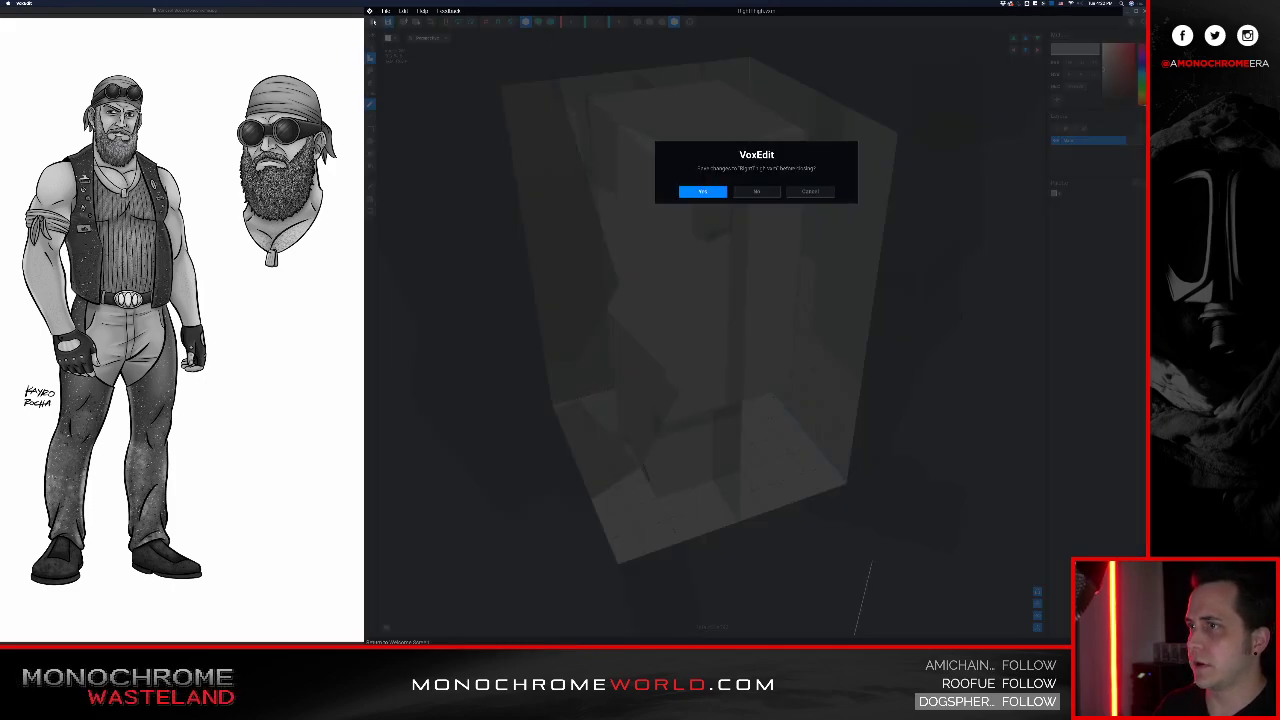
left_click(702, 191)
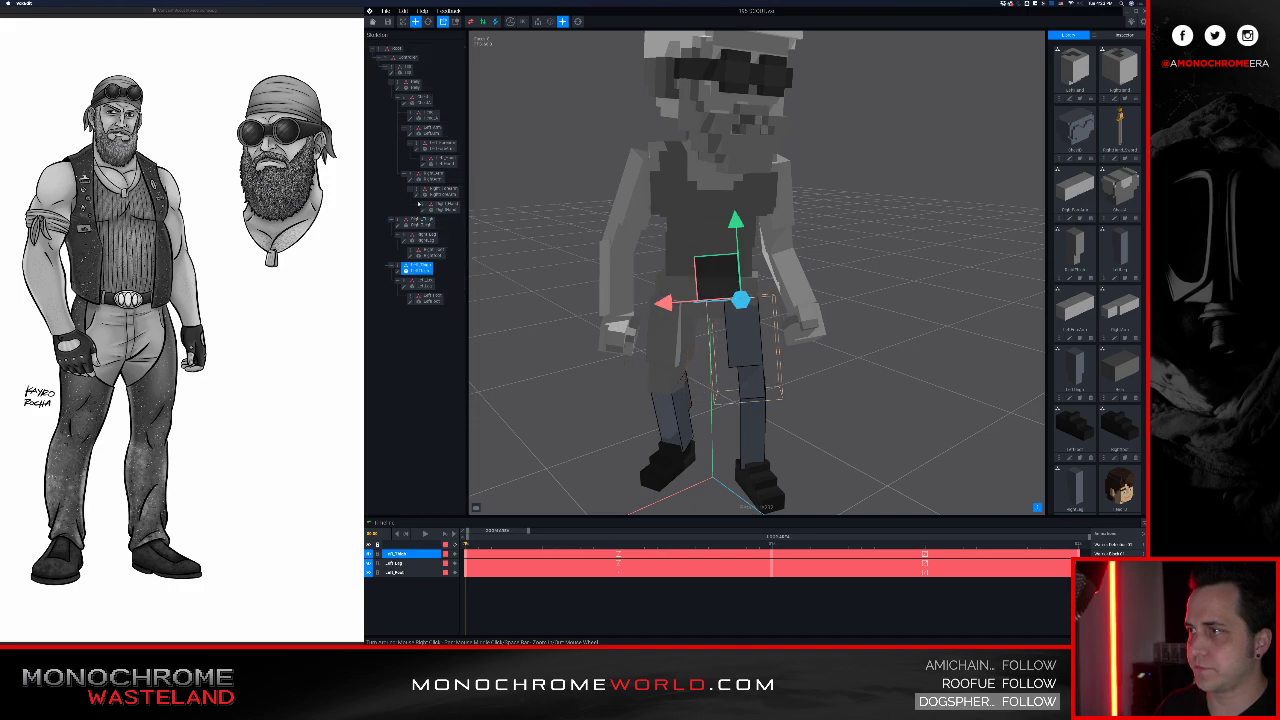
Step: Open the left thigh, reduce its palette to used colours, apply the right thigh's grey and save it
double_click(400, 270)
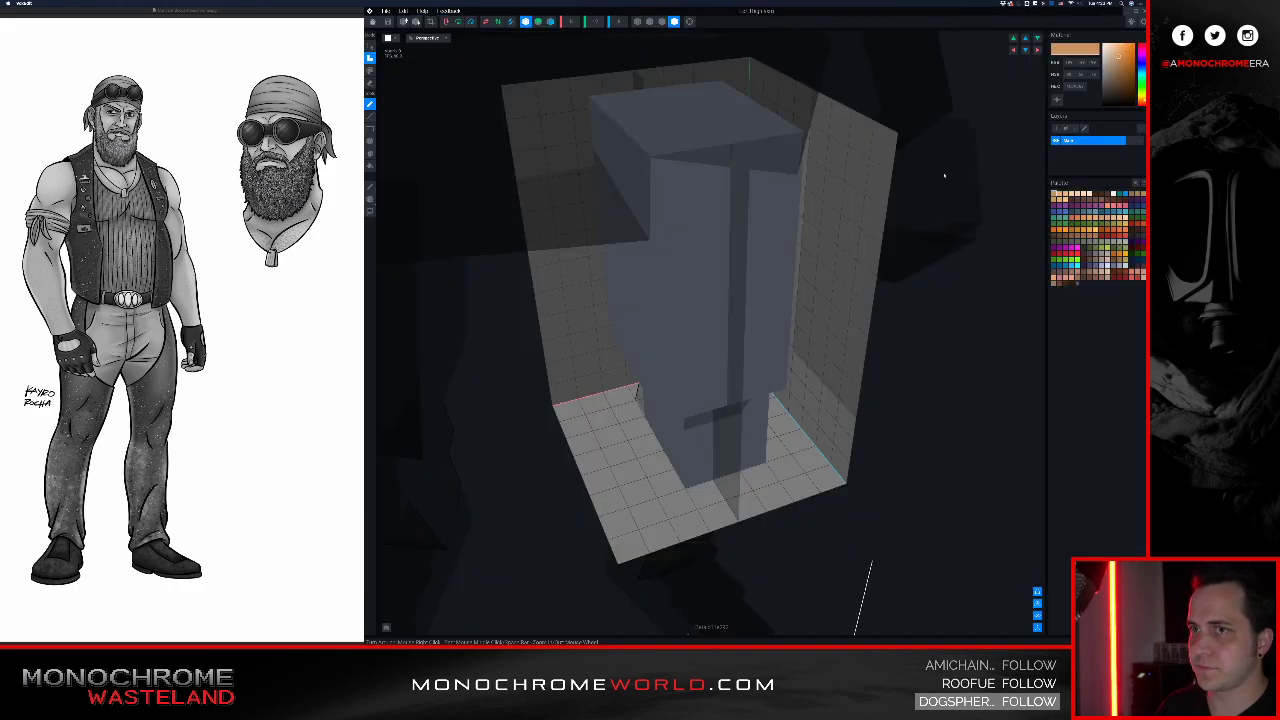
left_click(1143, 183)
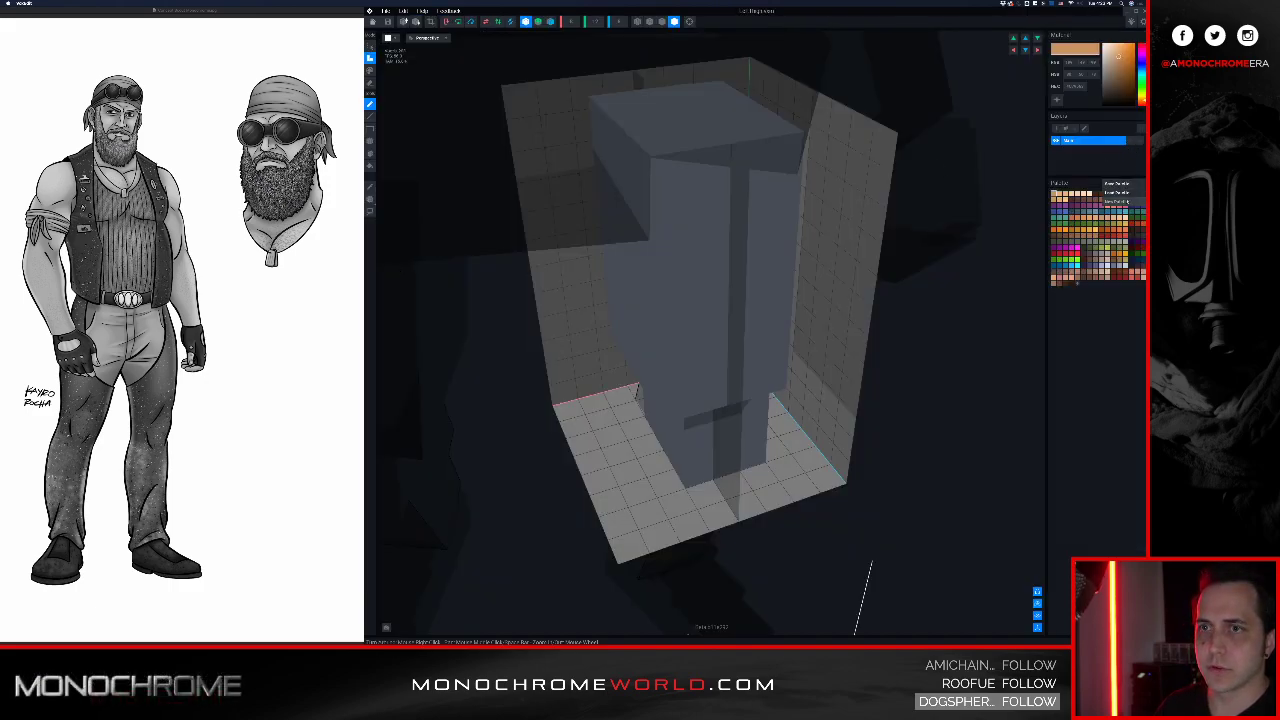
left_click(1126, 202)
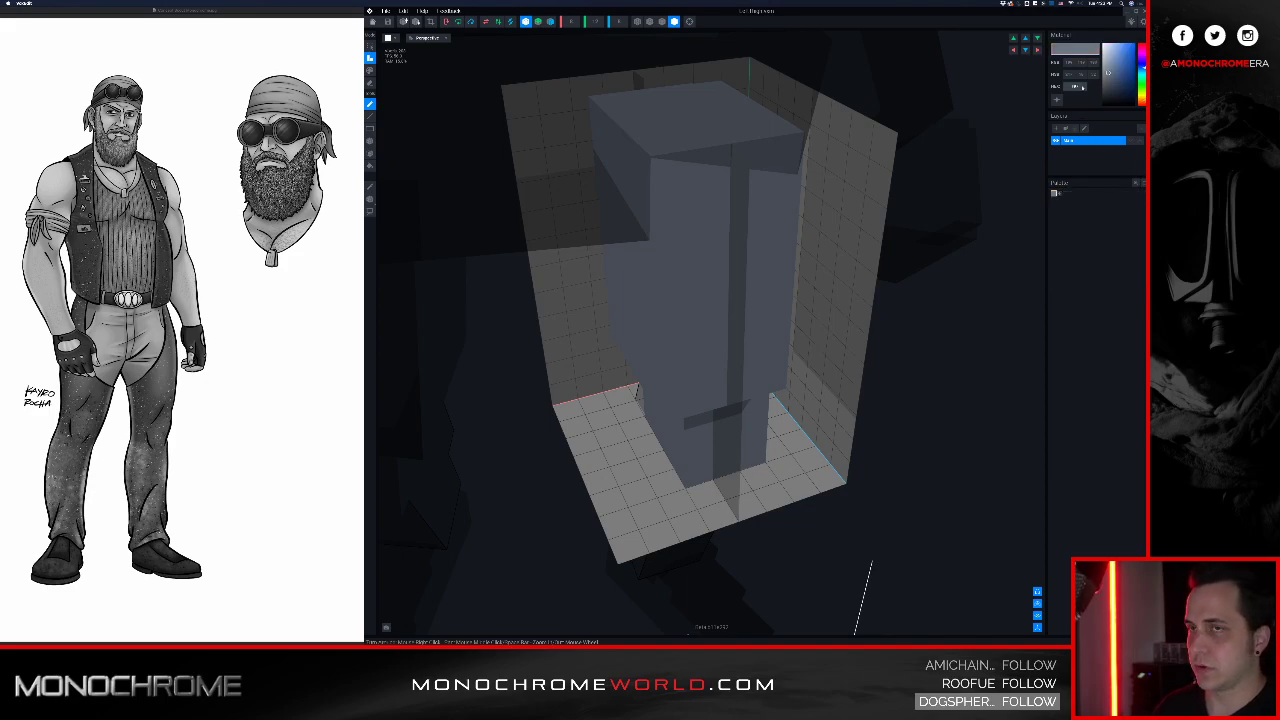
key("Return")
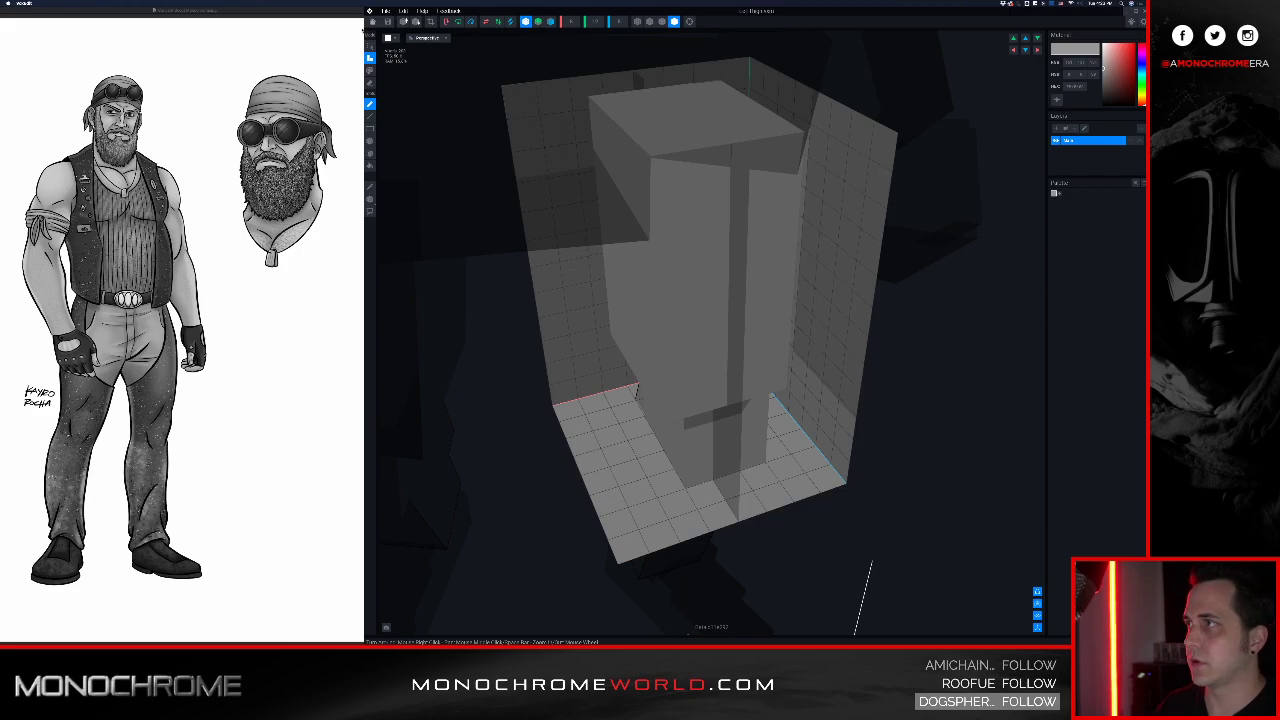
left_click(373, 21)
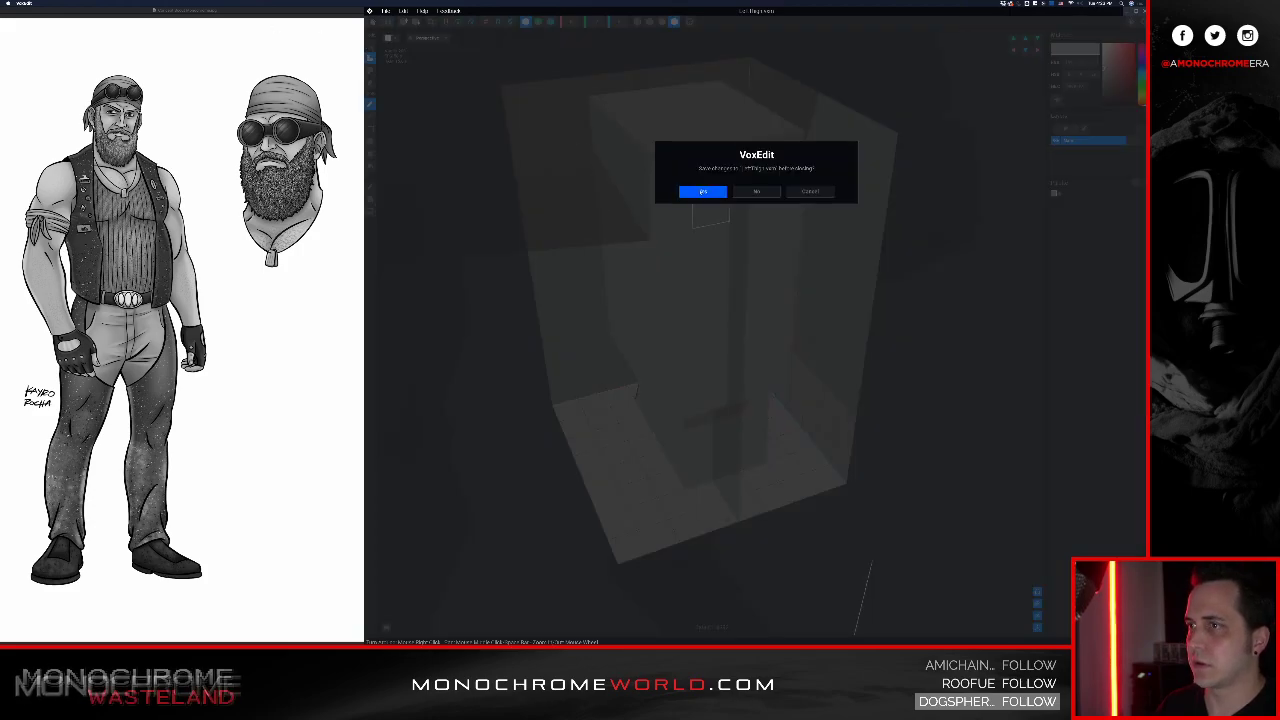
left_click(703, 191)
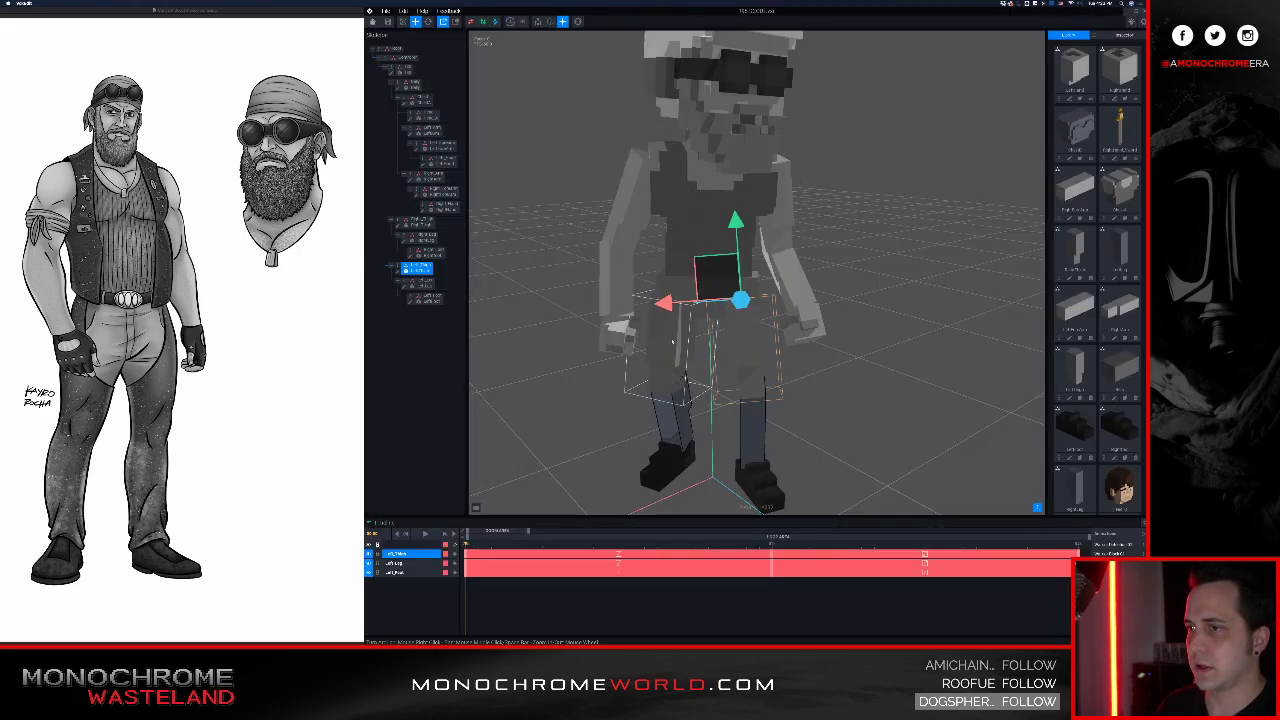
Step: Reopen the right thigh, refine its grey and save the part
left_click(400, 224)
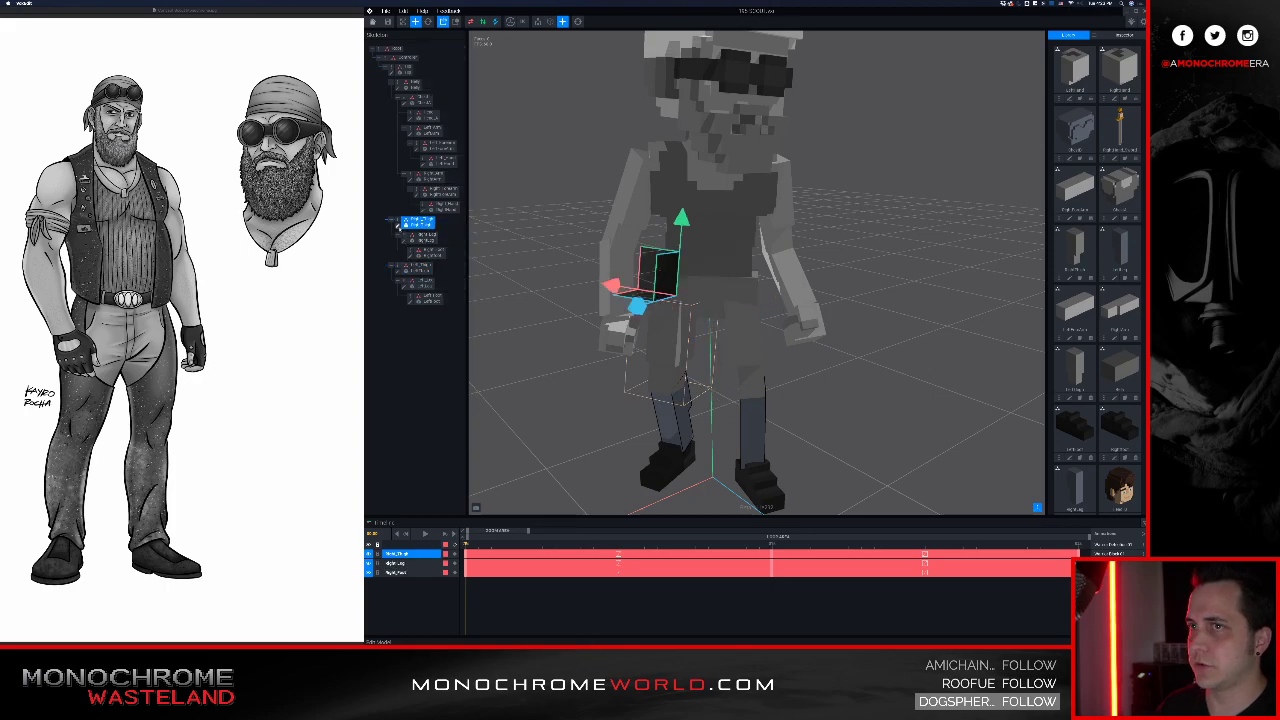
left_click(397, 226)
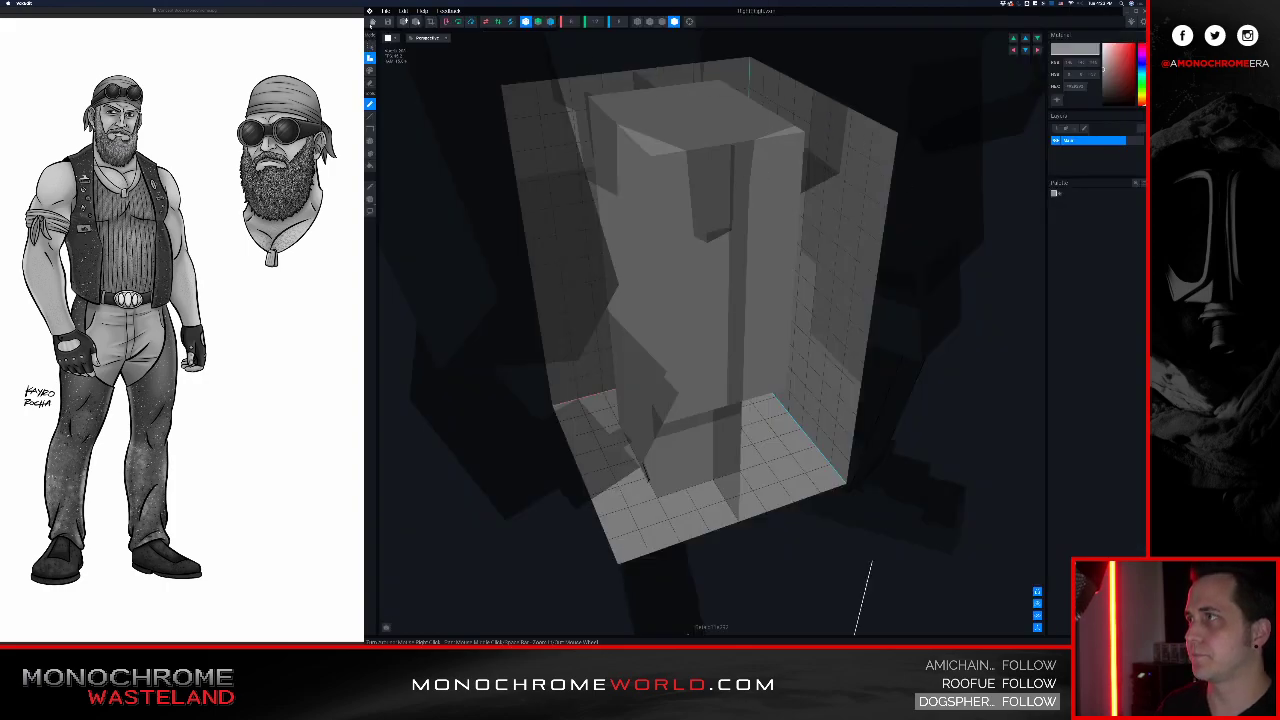
left_click(372, 21)
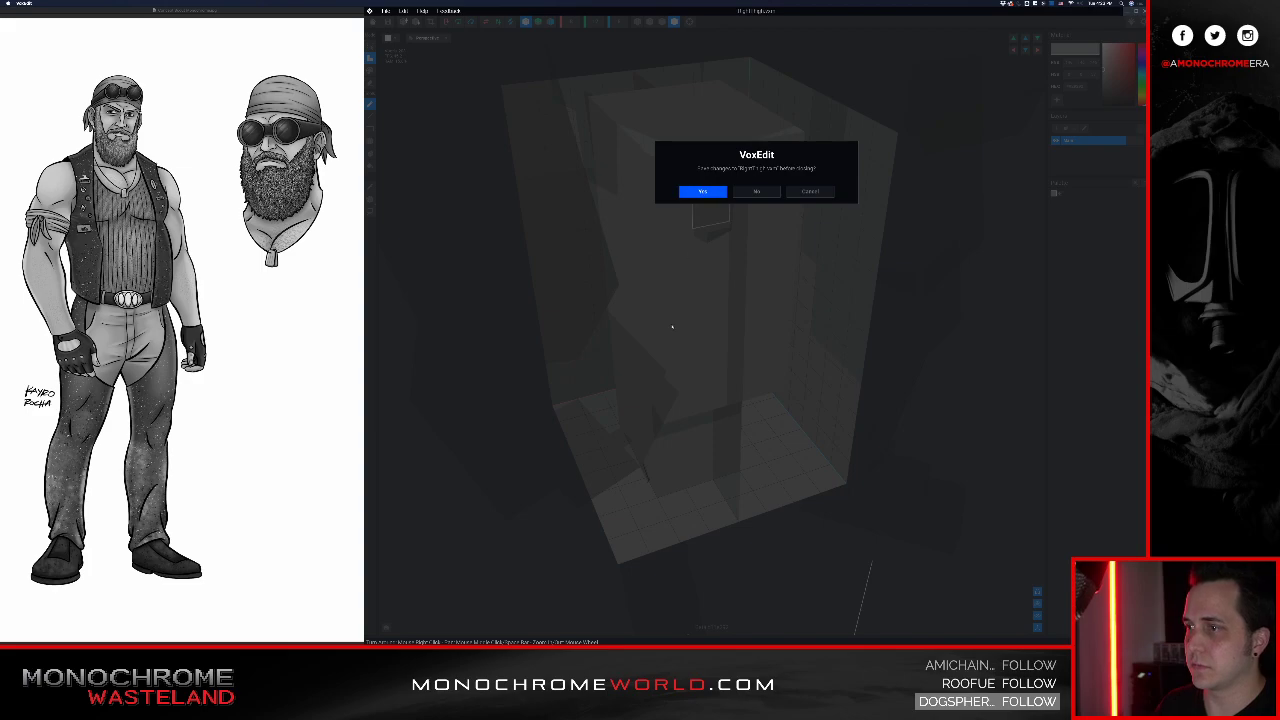
key("Return")
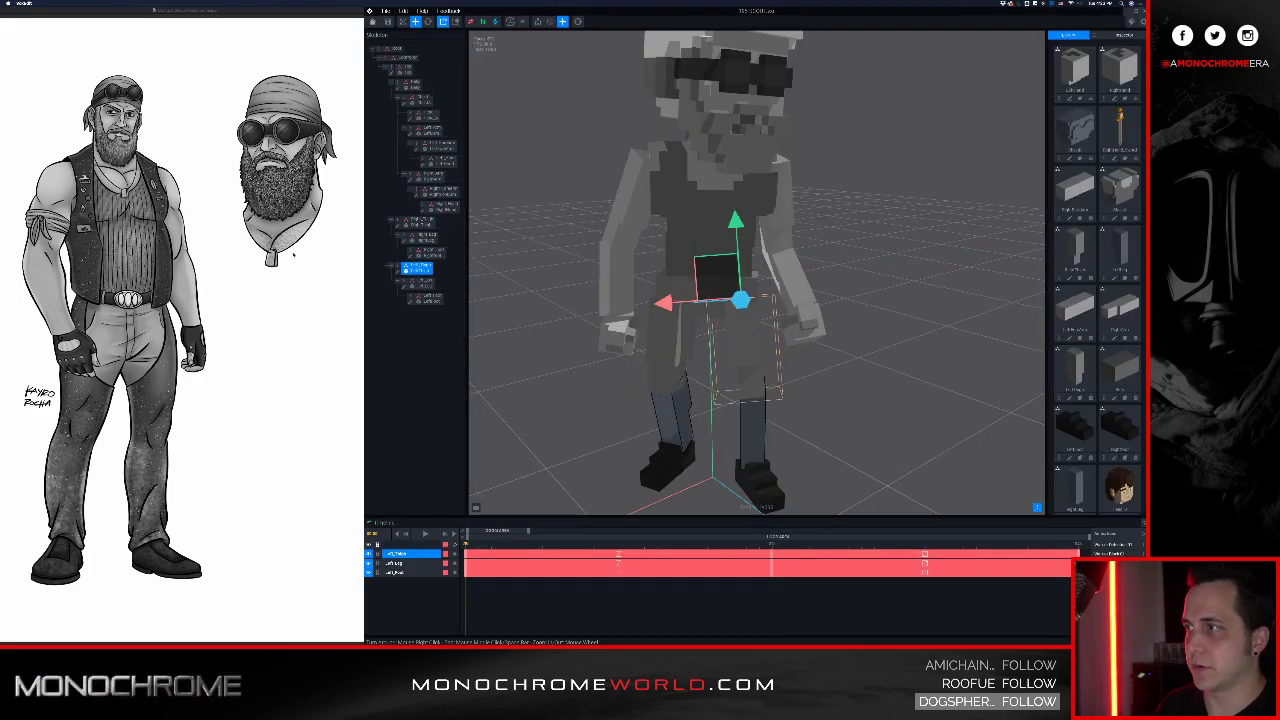
Step: Reopen the left thigh, match its grey to the right thigh and save the changes
double_click(398, 270)
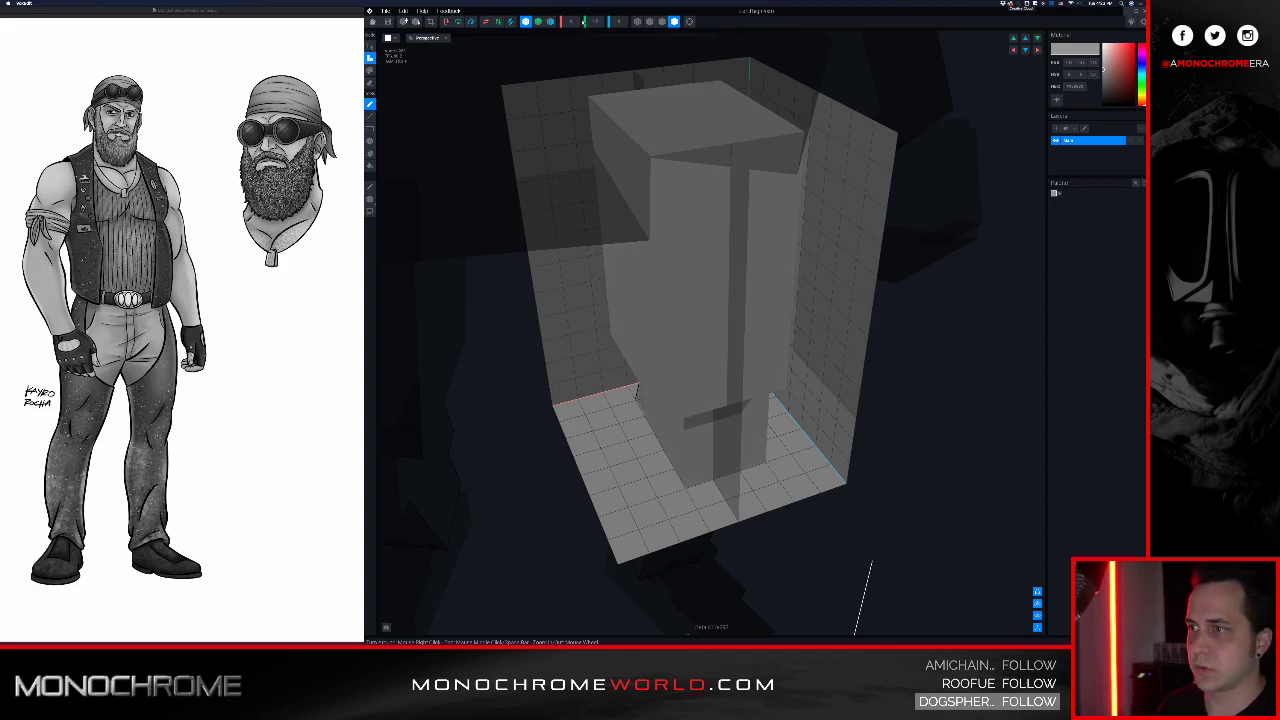
left_click(388, 21)
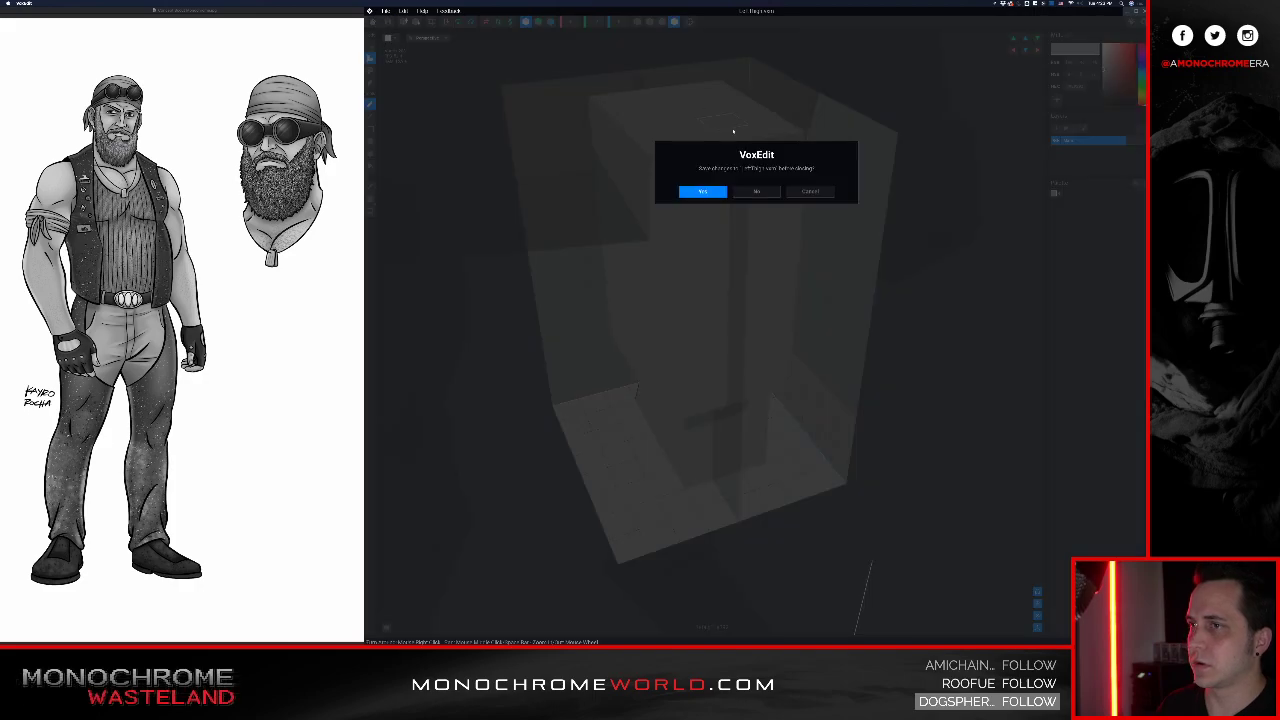
left_click(701, 190)
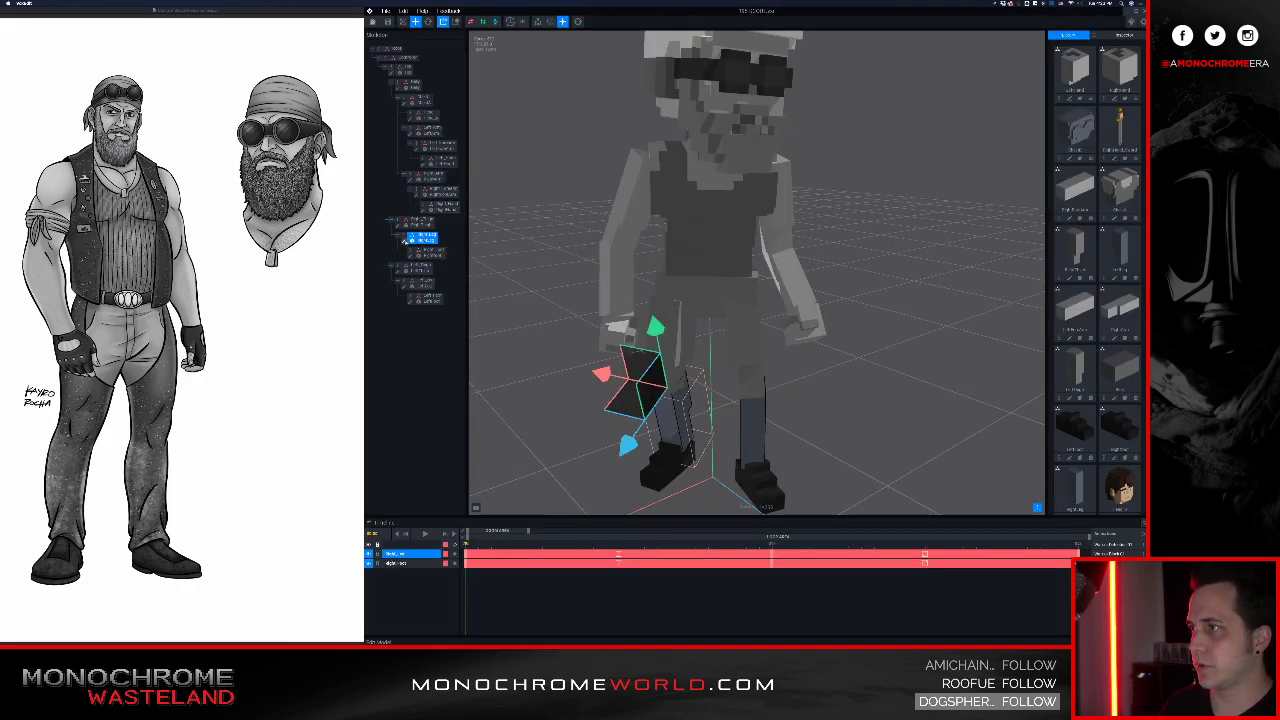
Step: Open the right lower leg, reduce its palette to used colours, replace its blue with the thighs' grey and save it
left_click(404, 241)
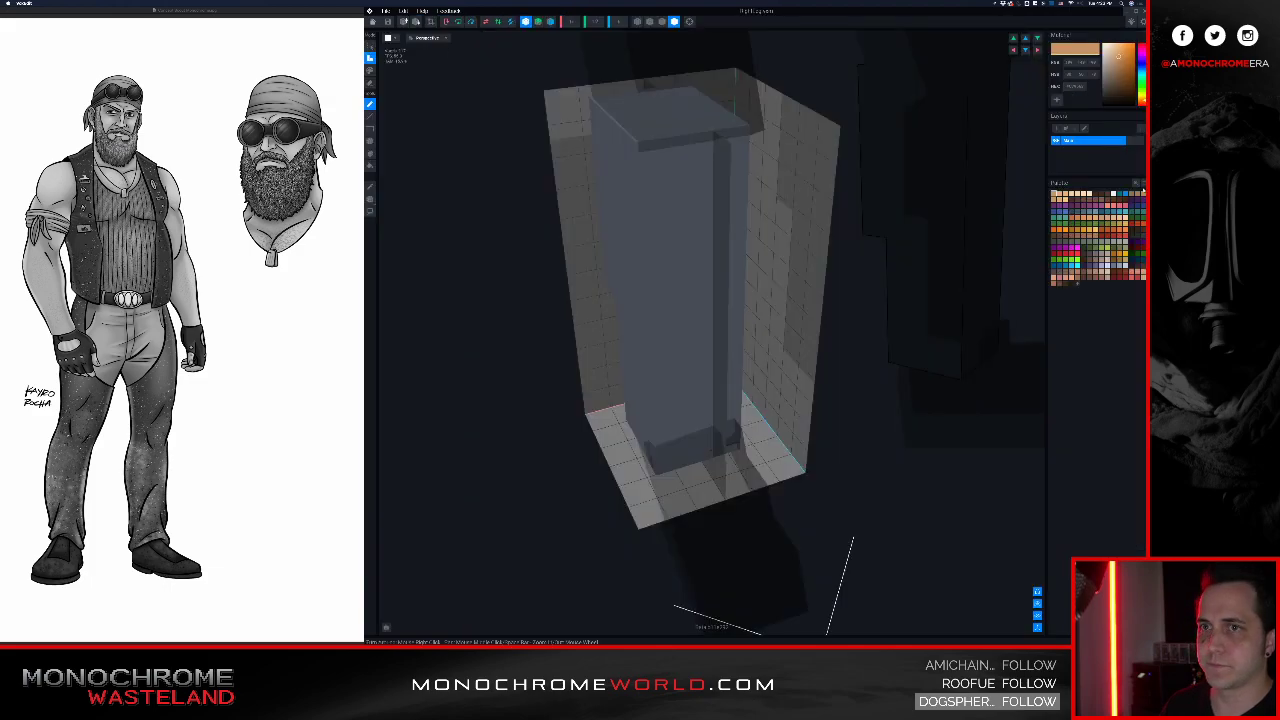
left_click(1074, 86)
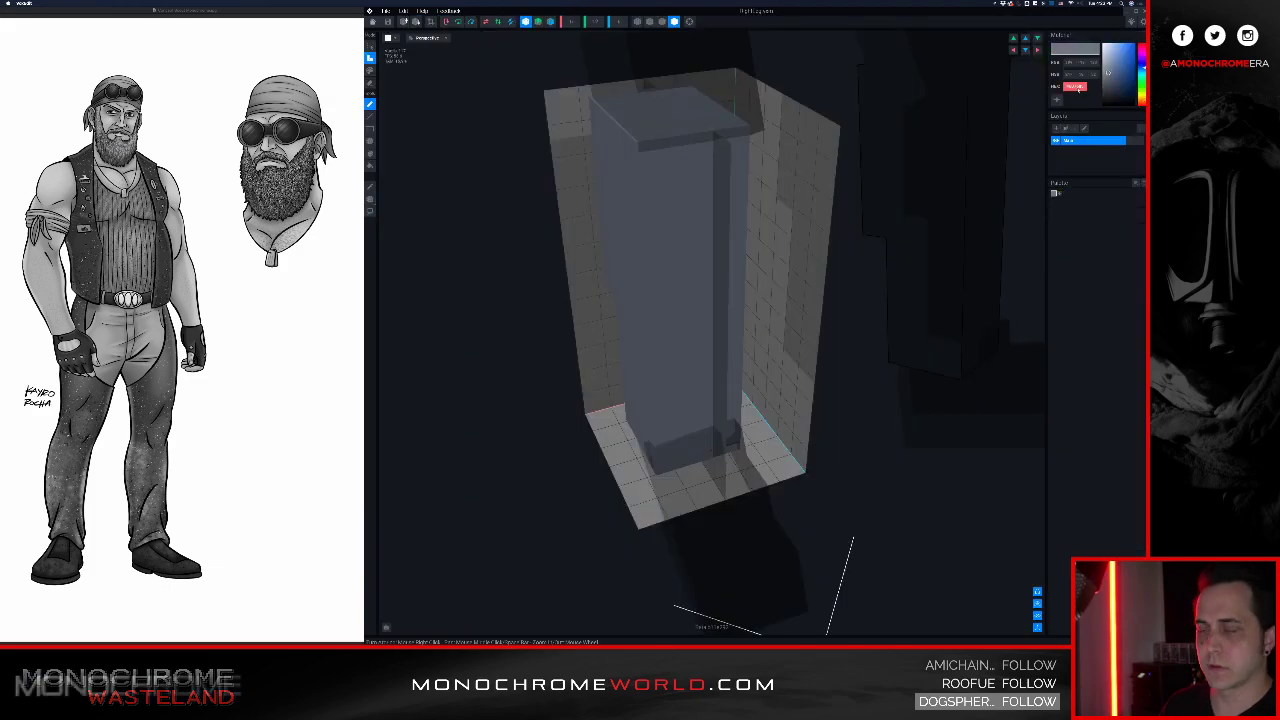
key("Return")
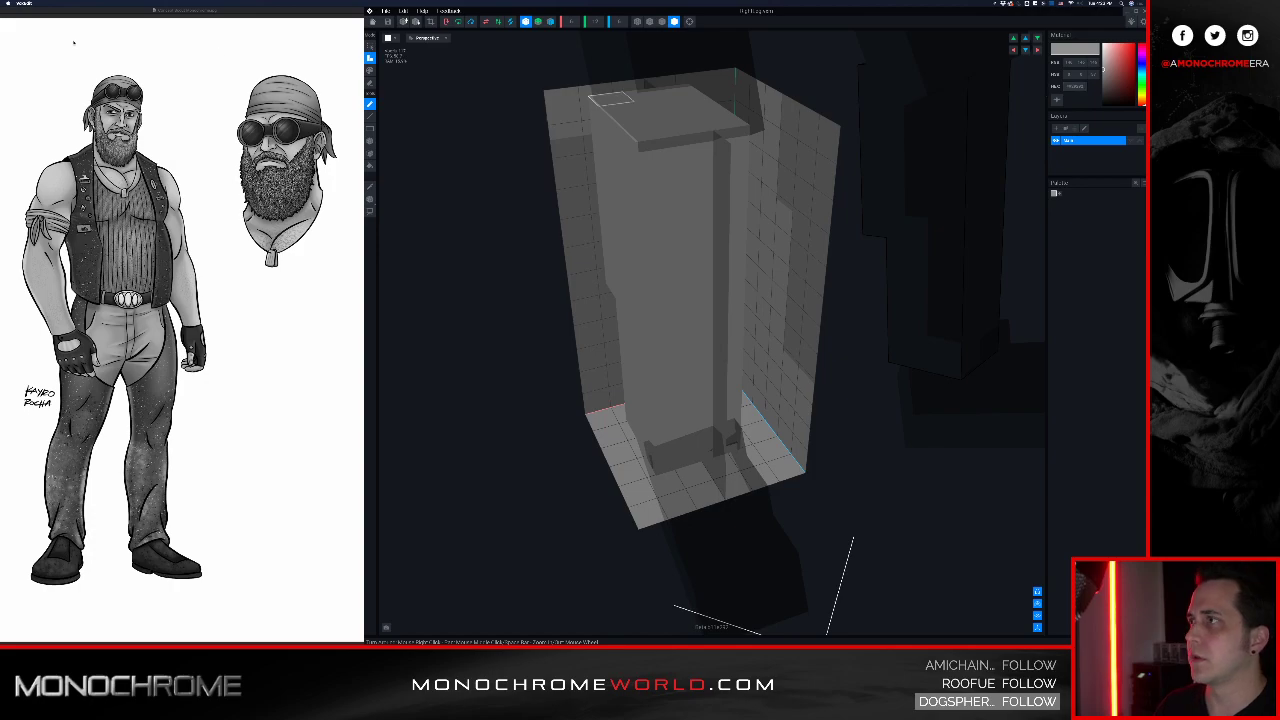
left_click(372, 21)
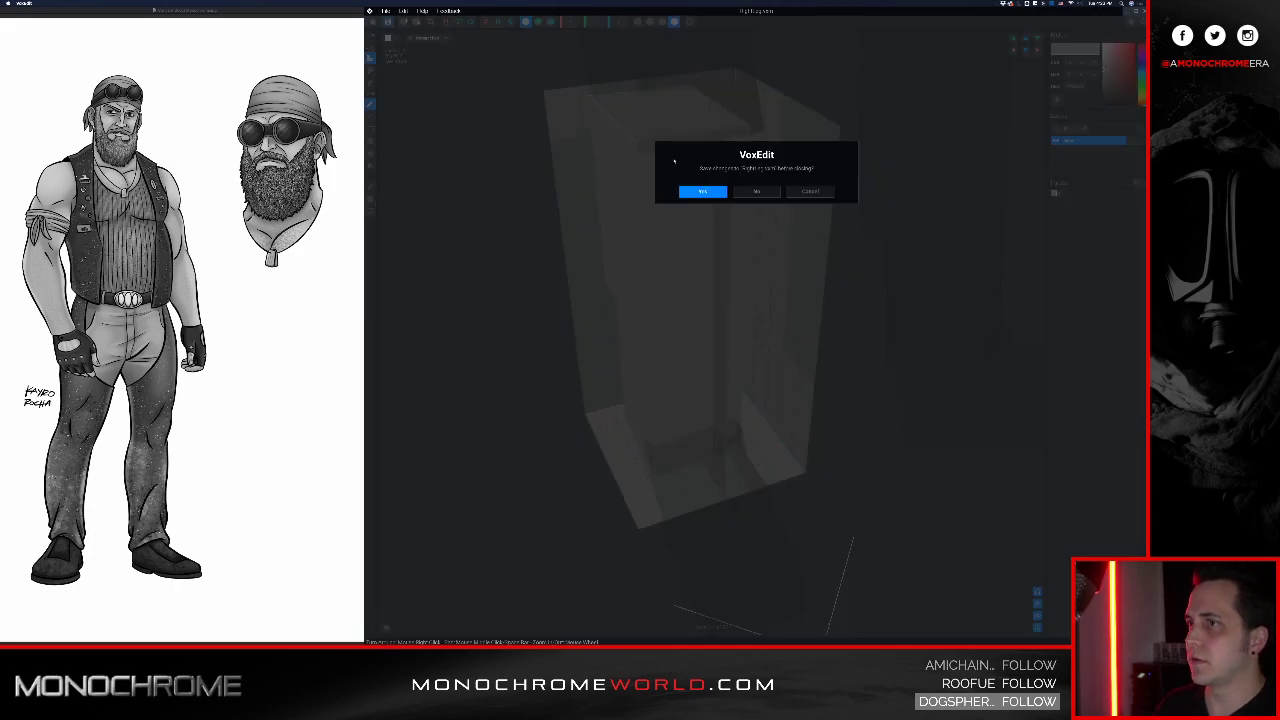
left_click(703, 191)
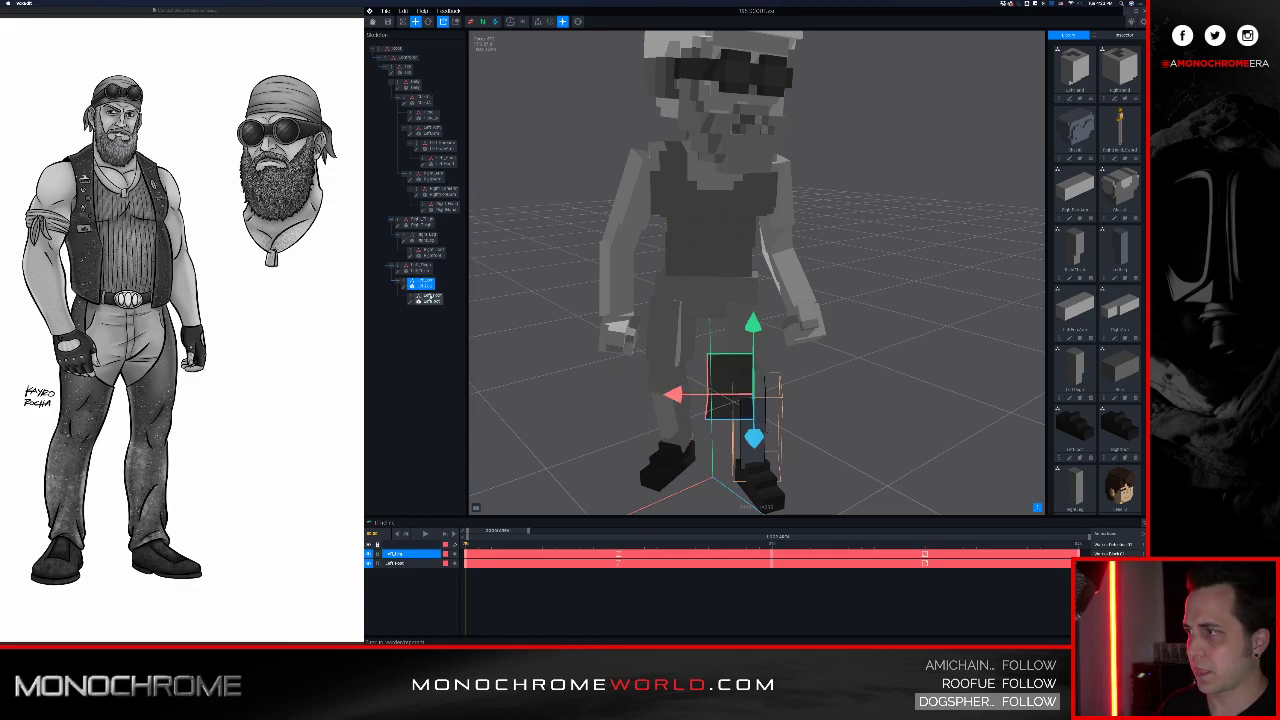
Step: Open the left lower leg, reduce its palette to used colours, set its blue to hex 929292 and save it
double_click(406, 289)
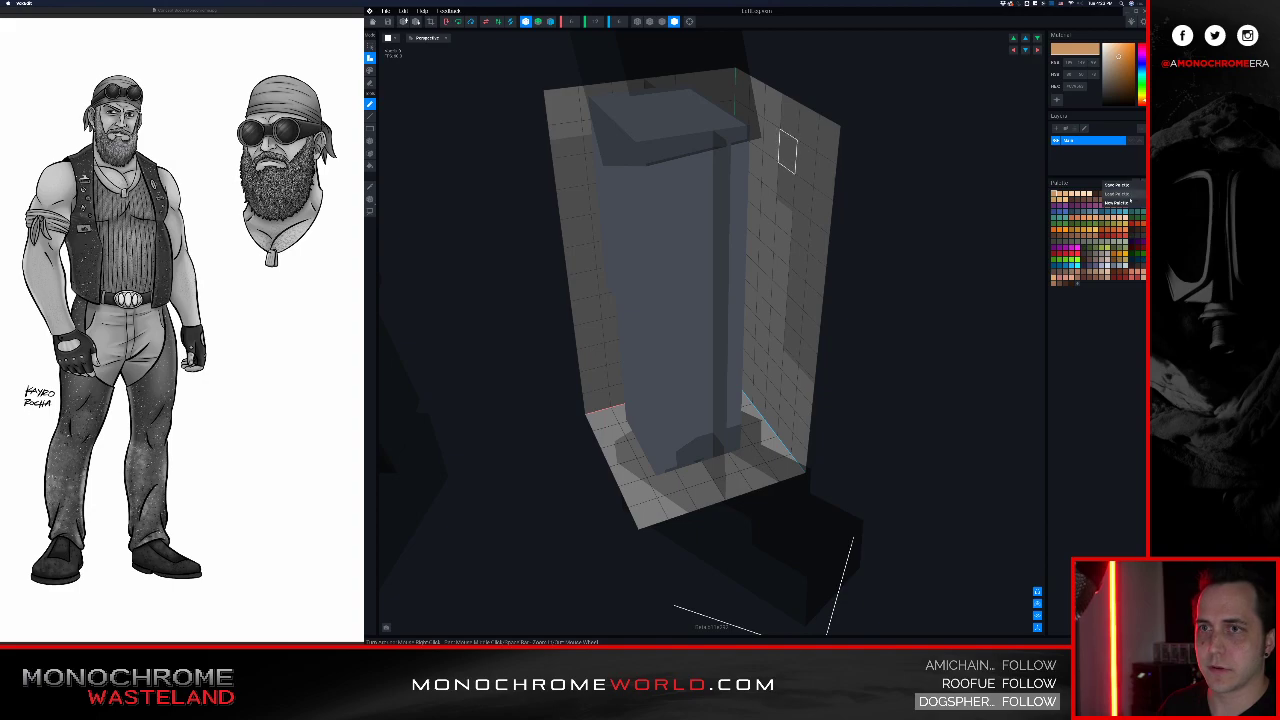
left_click(1143, 183)
left_click(1077, 88)
type("929292")
key("Return")
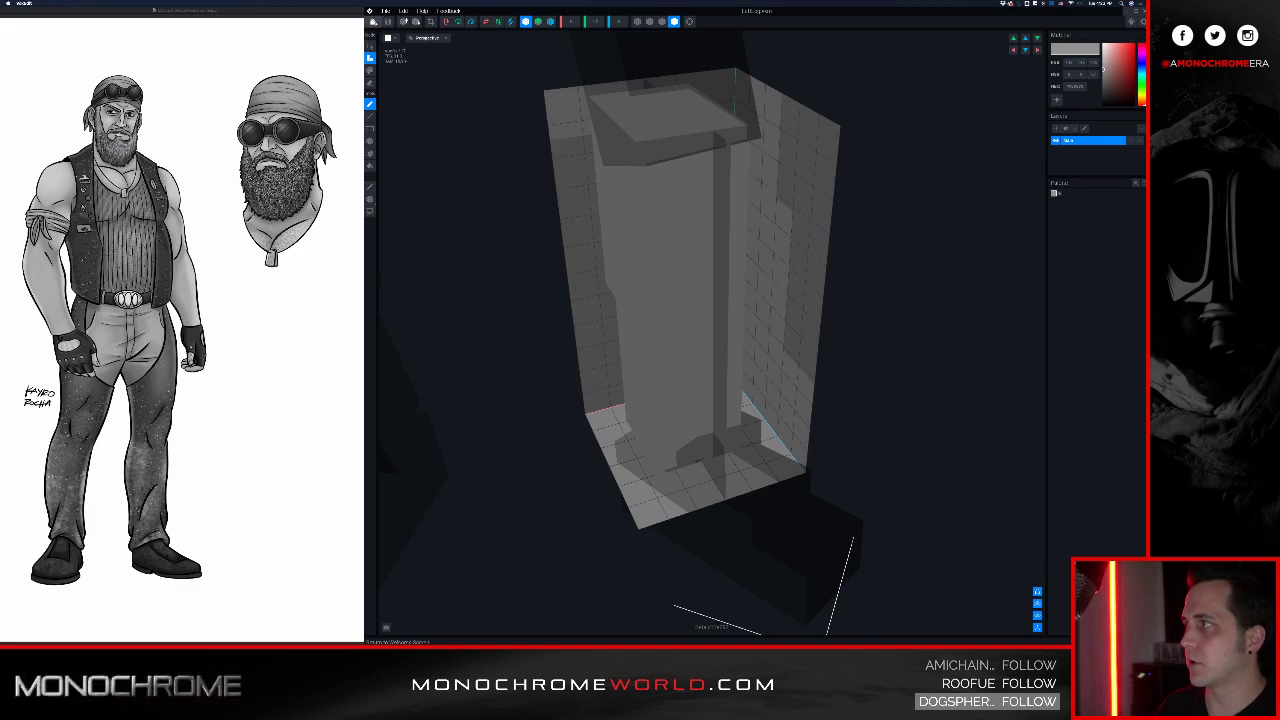
left_click(372, 22)
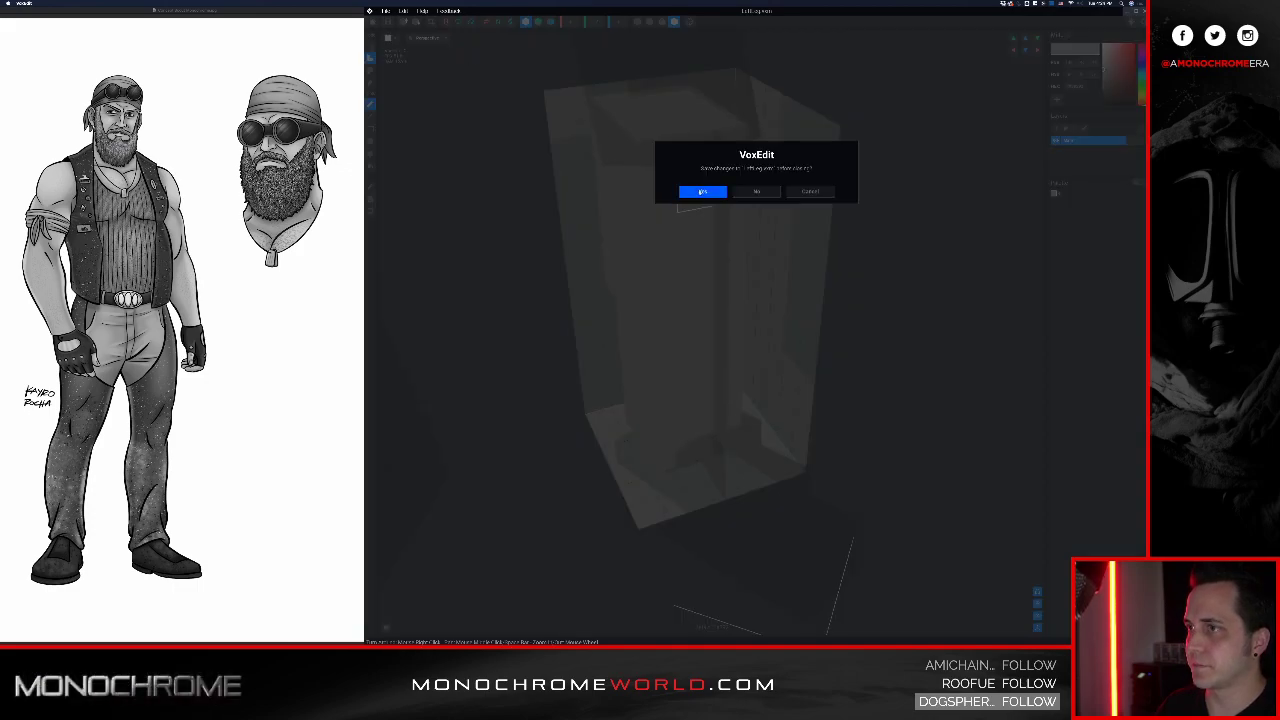
left_click(702, 192)
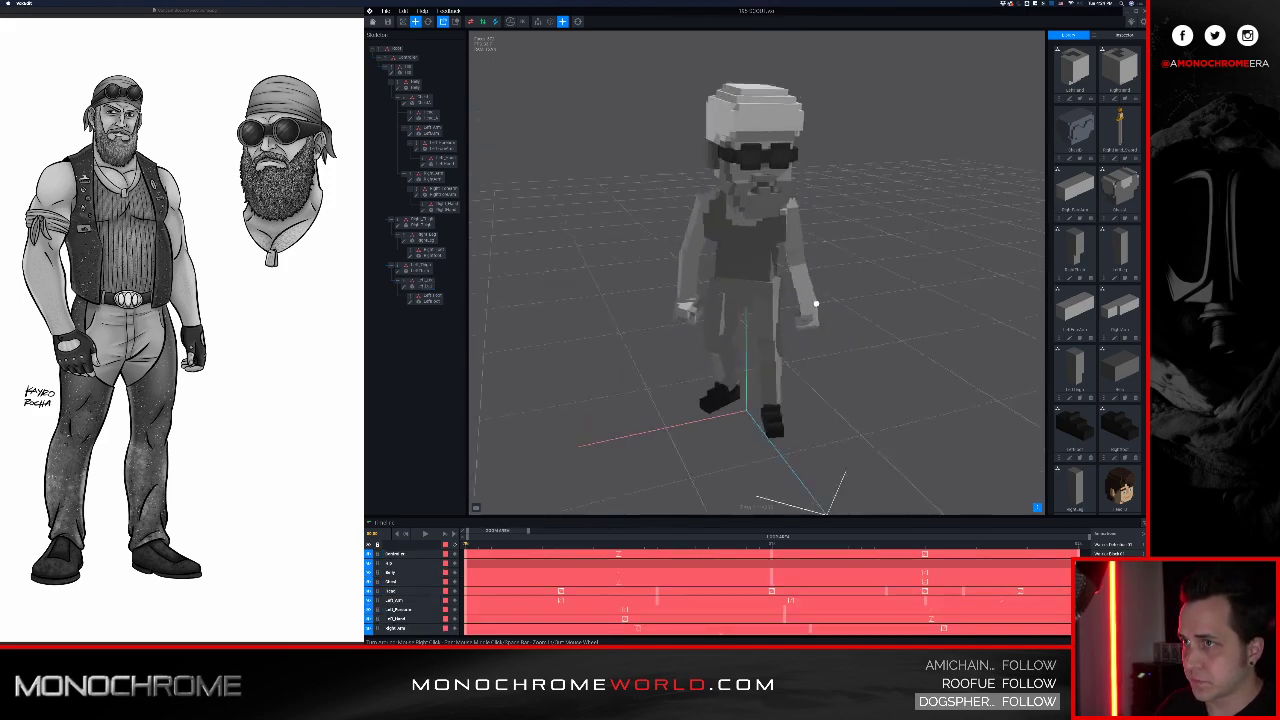
Step: Play back two of the character's animations, examine the greyscale body in motion from several angles, and return to the first animation
left_click(425, 534)
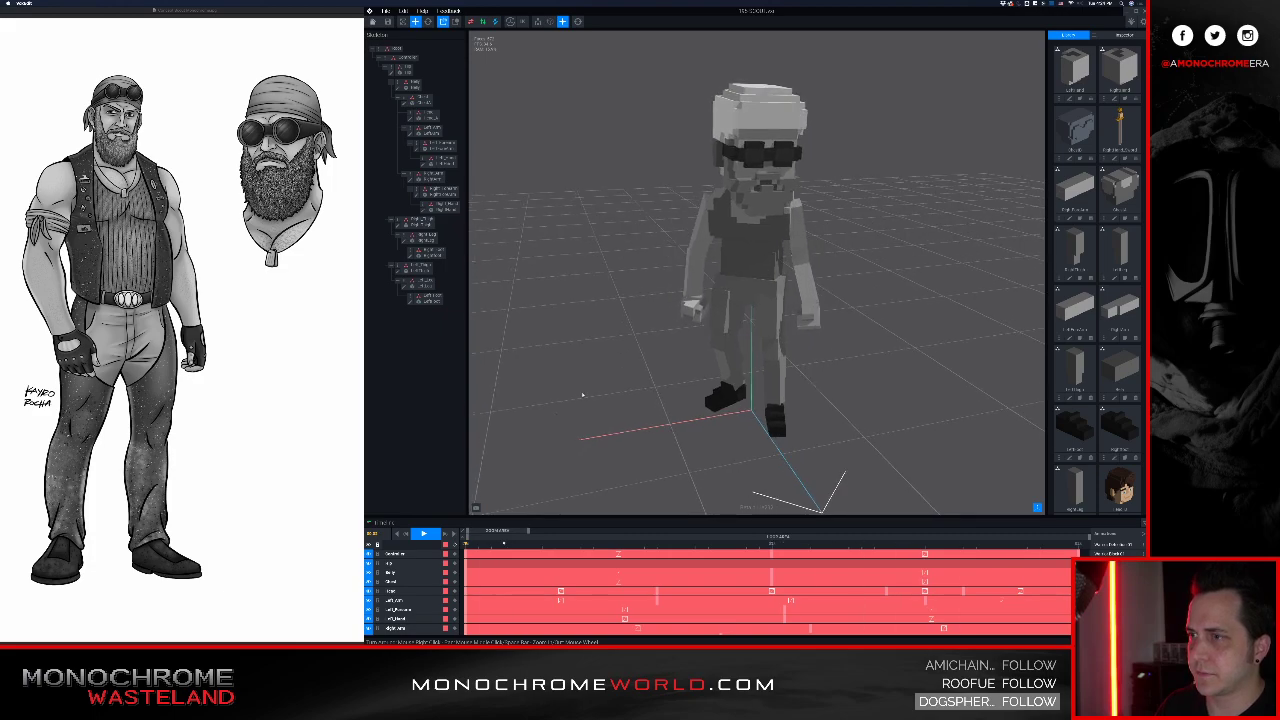
left_click(425, 534)
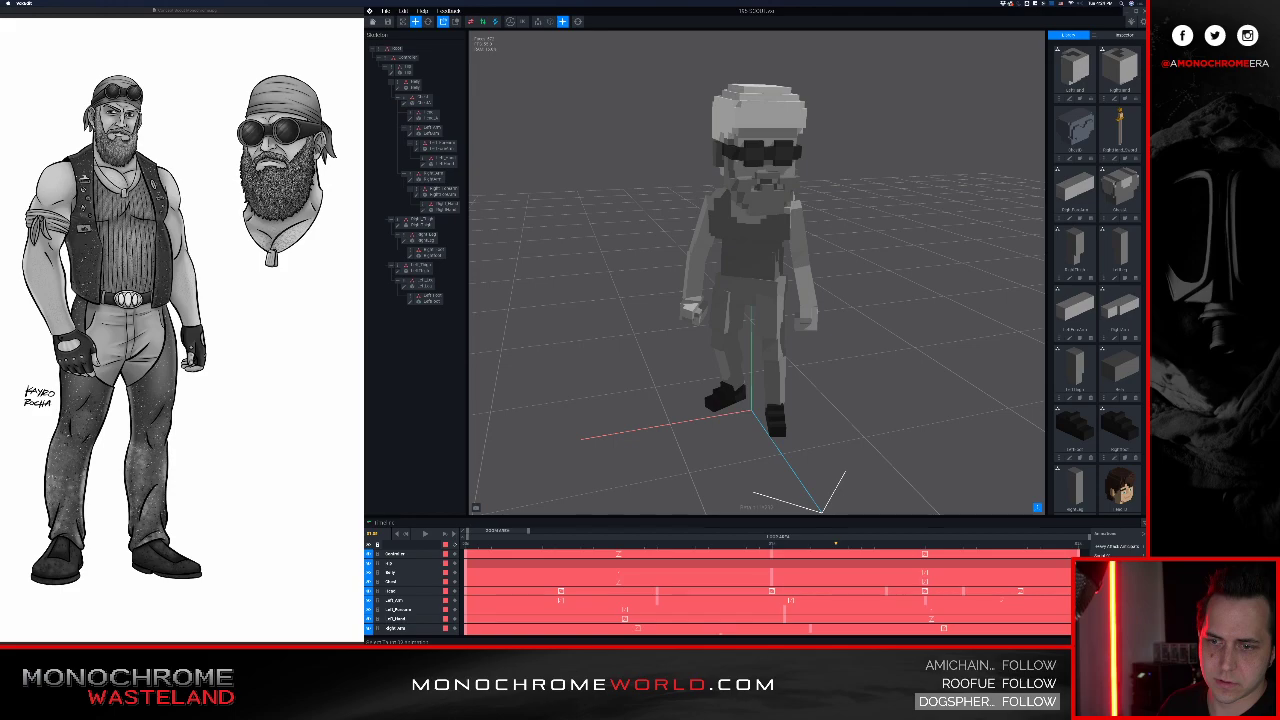
scroll(770, 590, "down", 3)
left_click(424, 534)
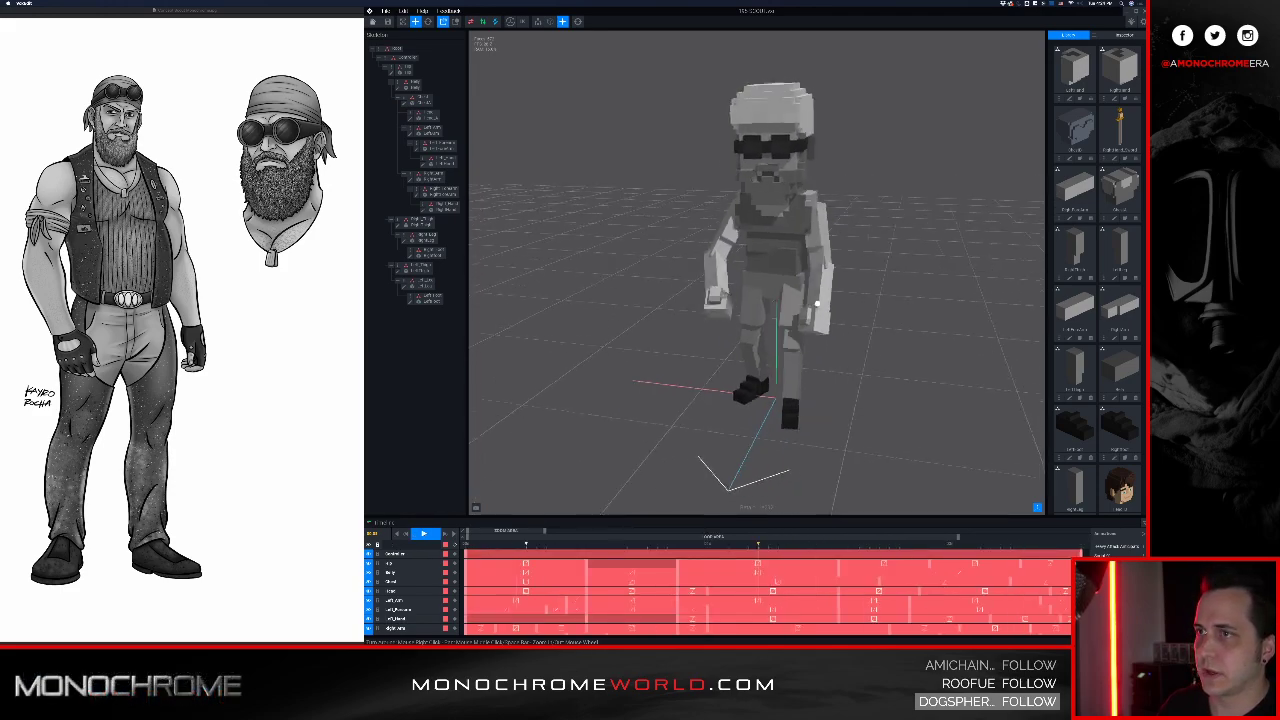
scroll(817, 303, "up", 3)
right_click_drag(620, 291, 610, 249)
scroll(720, 297, "down", 3)
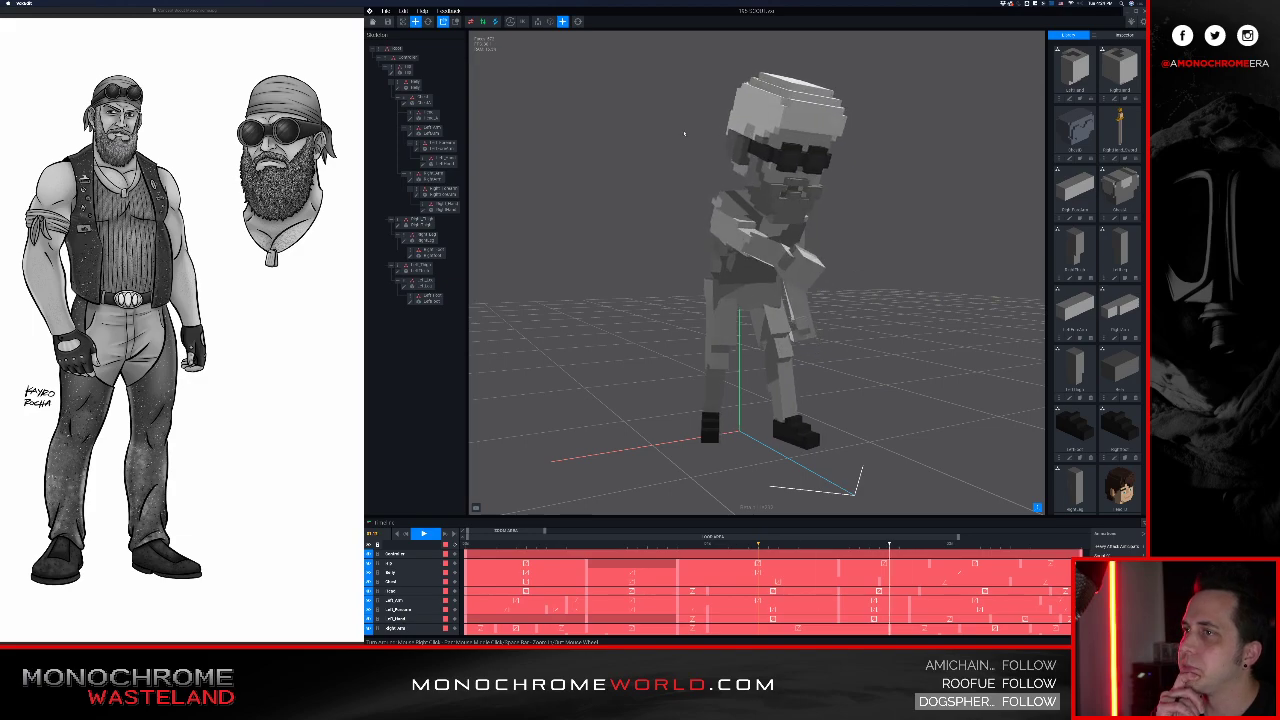
right_click_drag(677, 138, 700, 135)
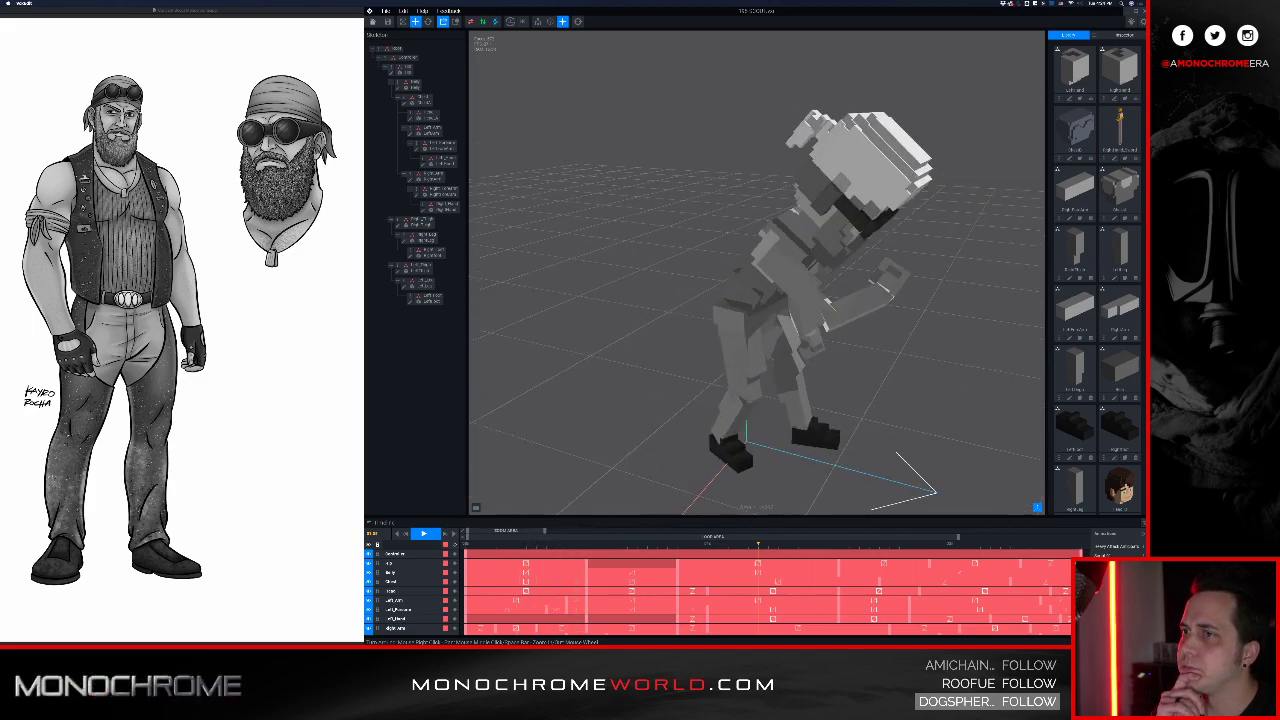
right_click_drag(818, 302, 748, 178)
right_click_drag(817, 300, 832, 300)
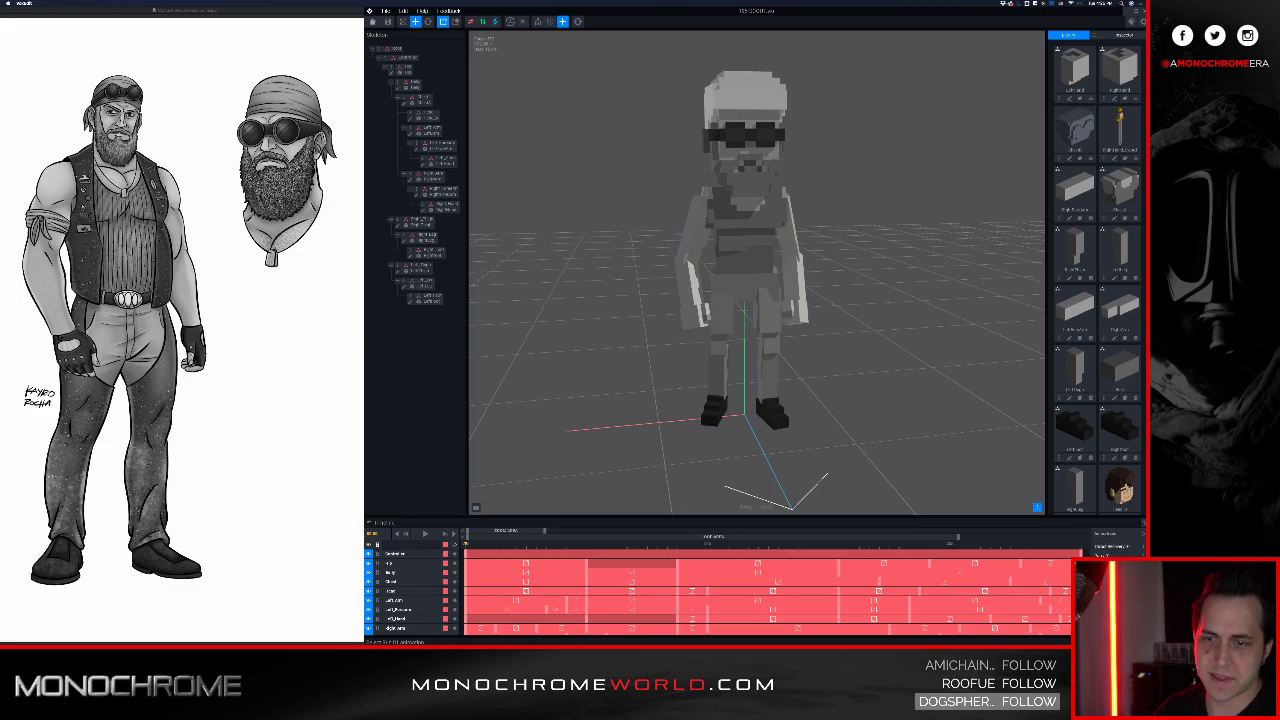
left_click(1112, 600)
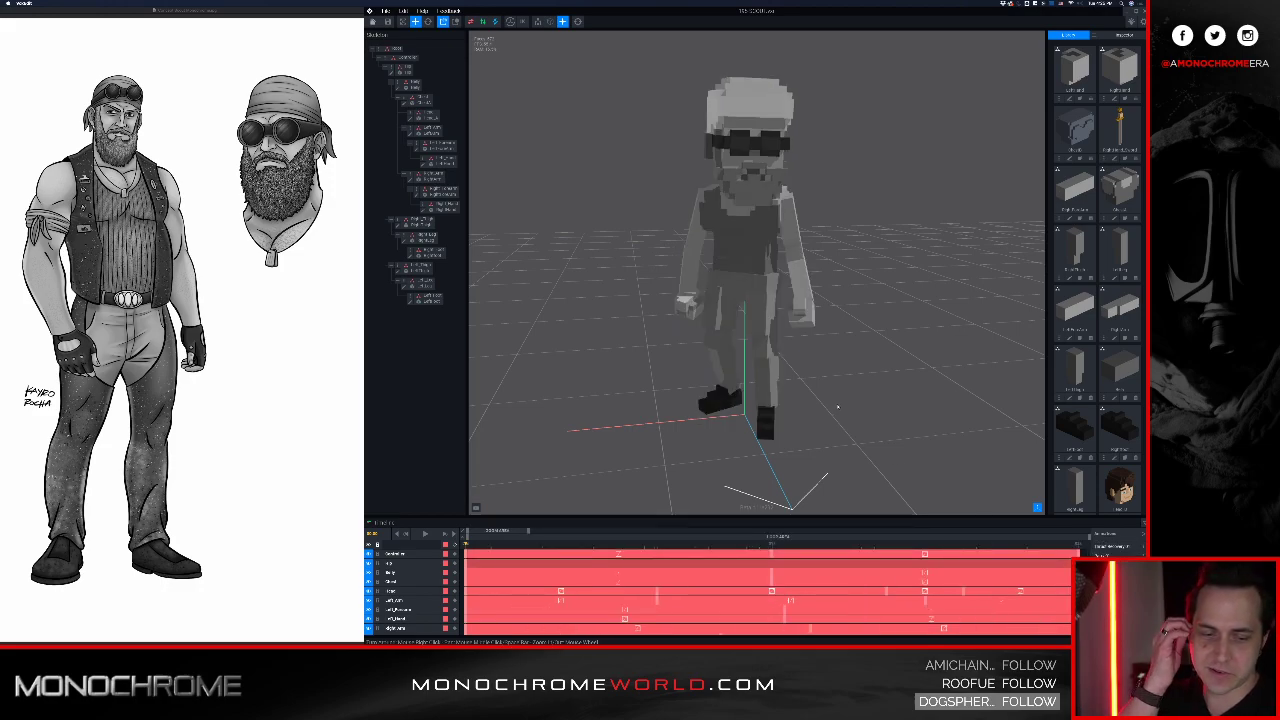
middle_click_drag(828, 182, 818, 189)
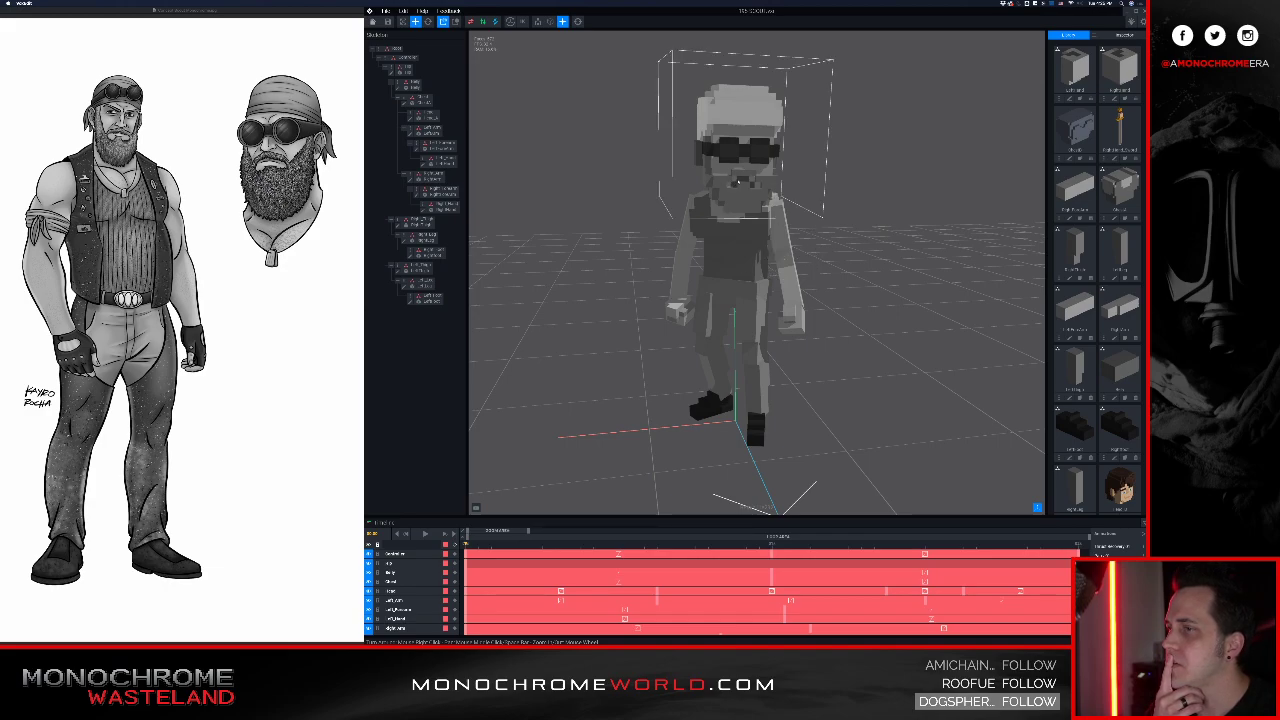
Step: Open the right forearm for editing, reduce its palette to used colours and pick black as the paint colour
left_click(672, 312)
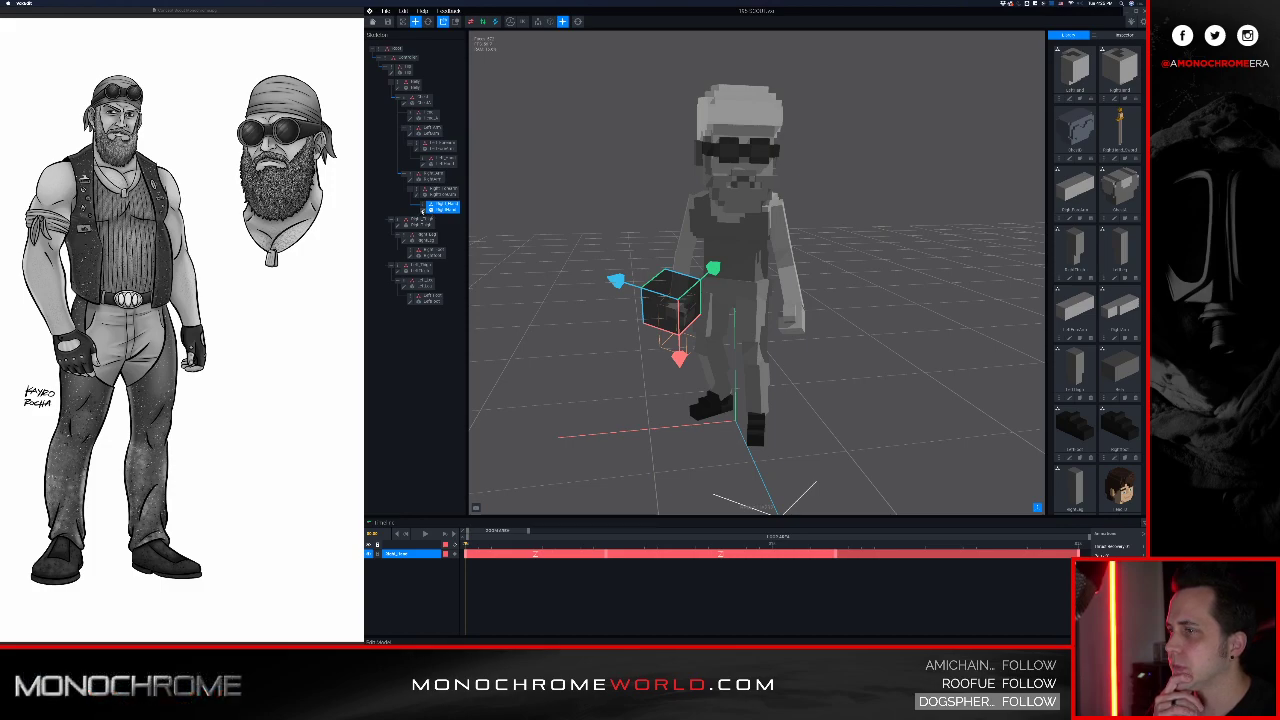
left_click(520, 270)
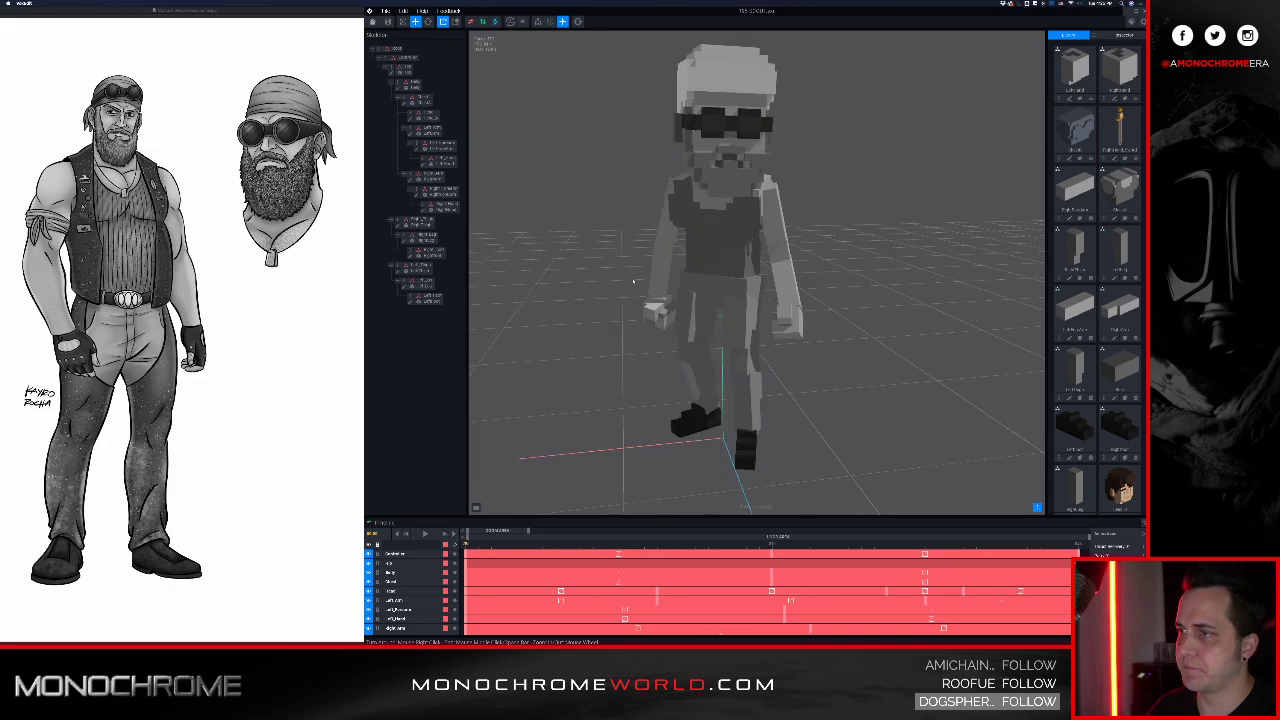
scroll(575, 273, "up", 5)
middle_click_drag(482, 280, 591, 300)
scroll(597, 295, "up", 5)
right_click_drag(597, 294, 668, 303)
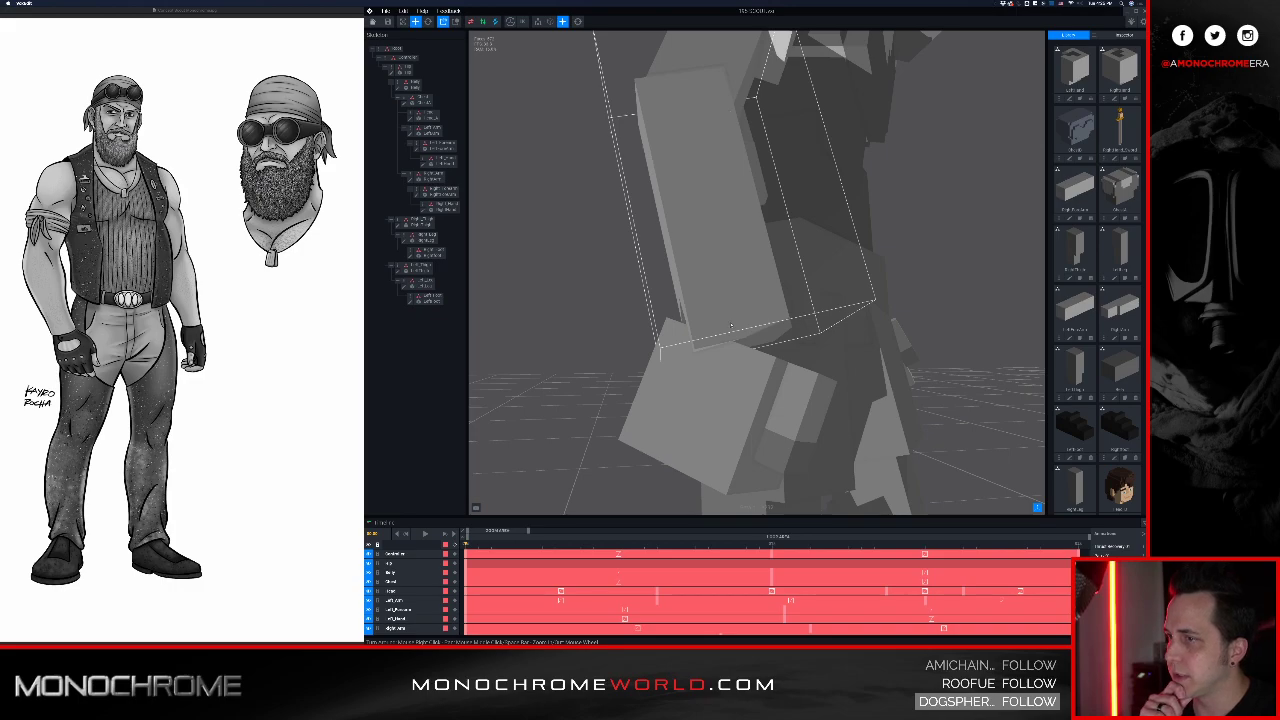
left_click(731, 325)
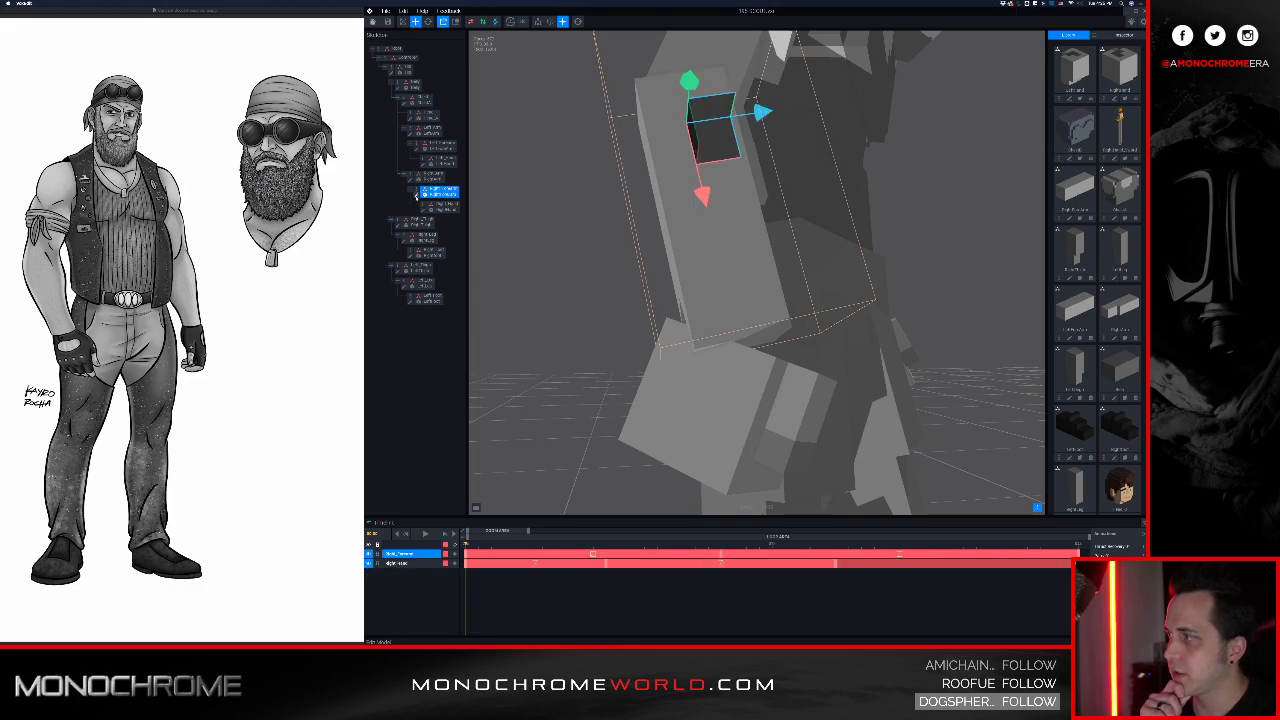
left_click(416, 195)
right_click_drag(587, 249, 692, 284)
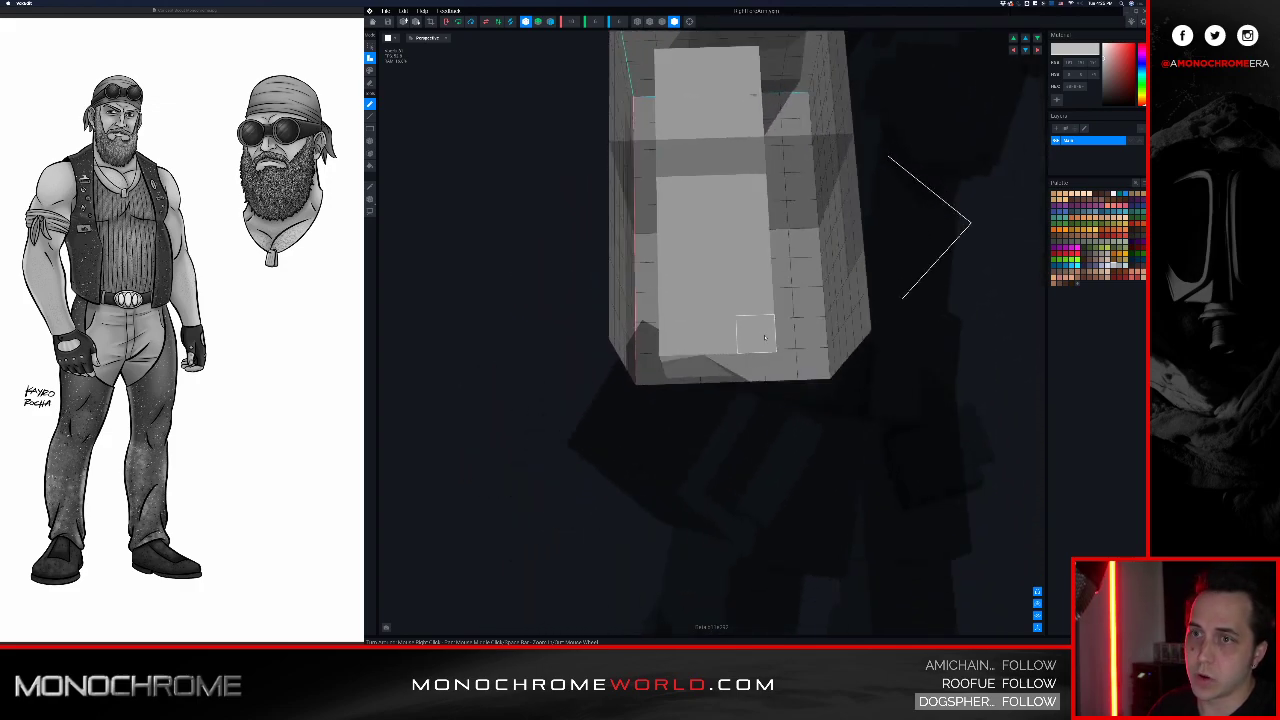
left_click(1137, 183)
left_click(1125, 205)
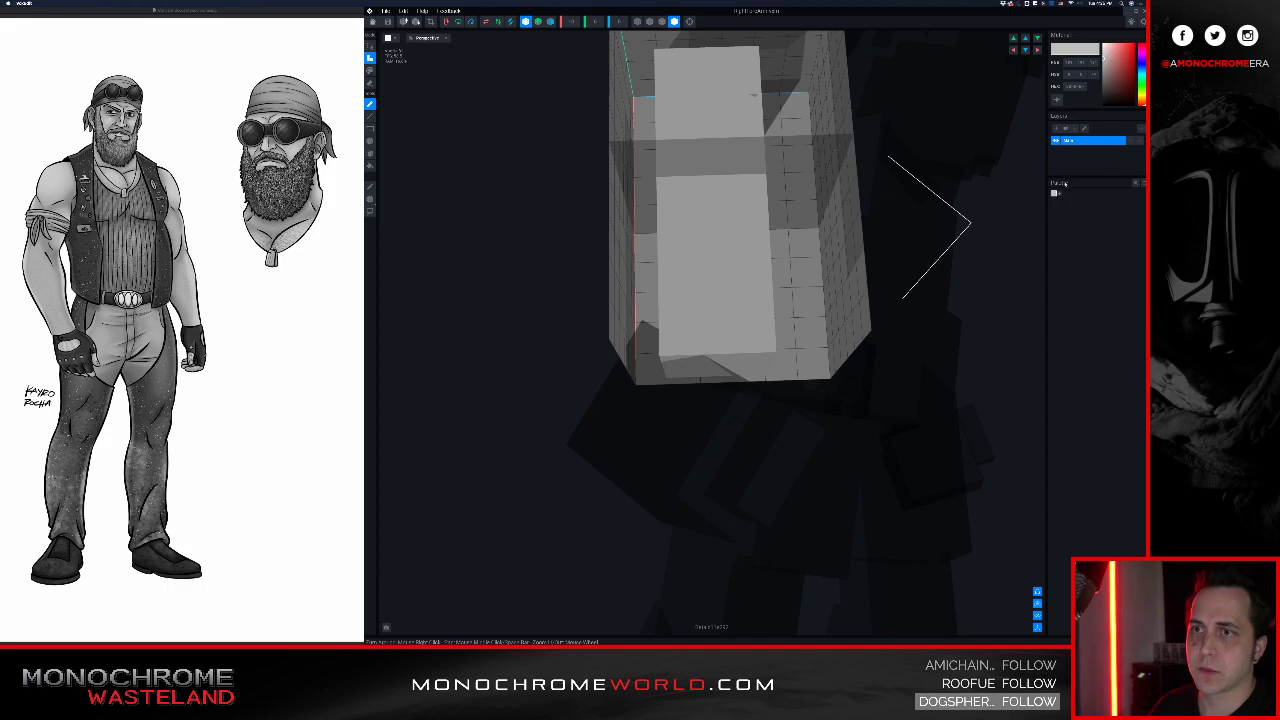
left_click(1103, 100)
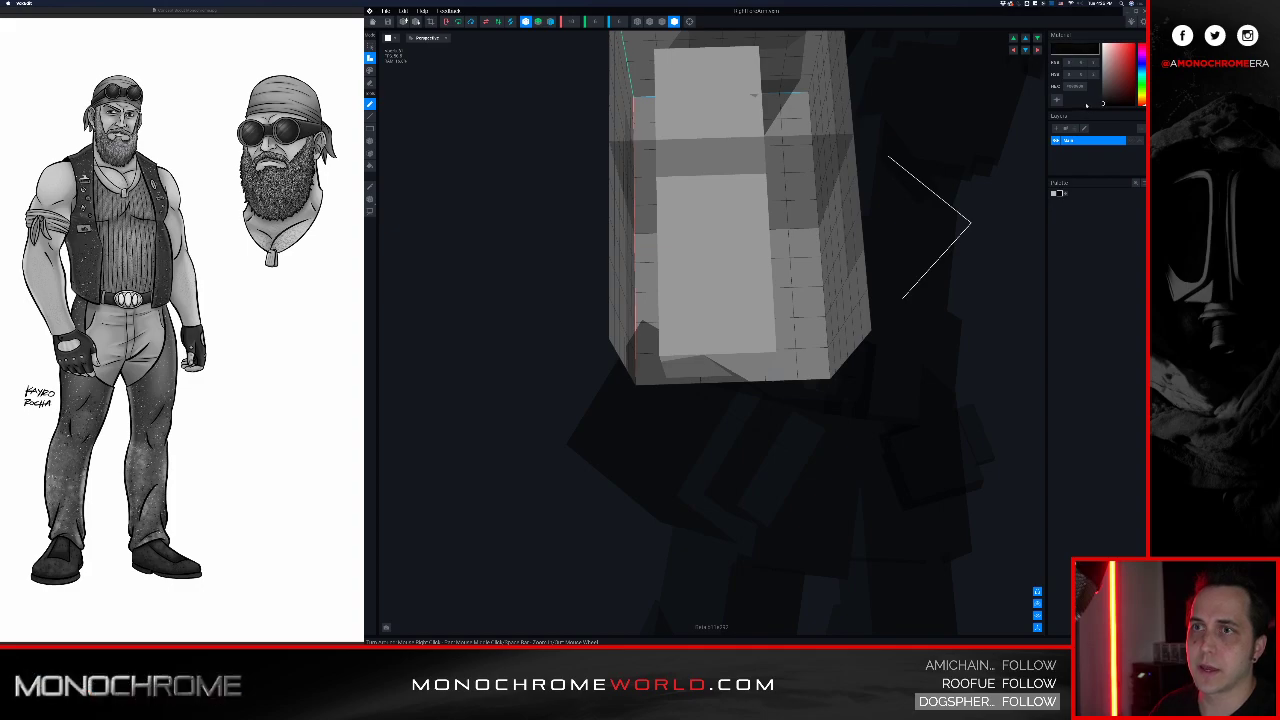
Step: Try painting a black band around the wrist end of the right forearm, and undo the strokes
mouse_move(676, 340)
left_mouse_down()
mouse_move(765, 345)
mouse_move(690, 372)
mouse_move(747, 373)
left_mouse_up()
mouse_move(709, 291)
right_mouse_down()
mouse_move(749, 306)
mouse_move(703, 300)
right_mouse_up()
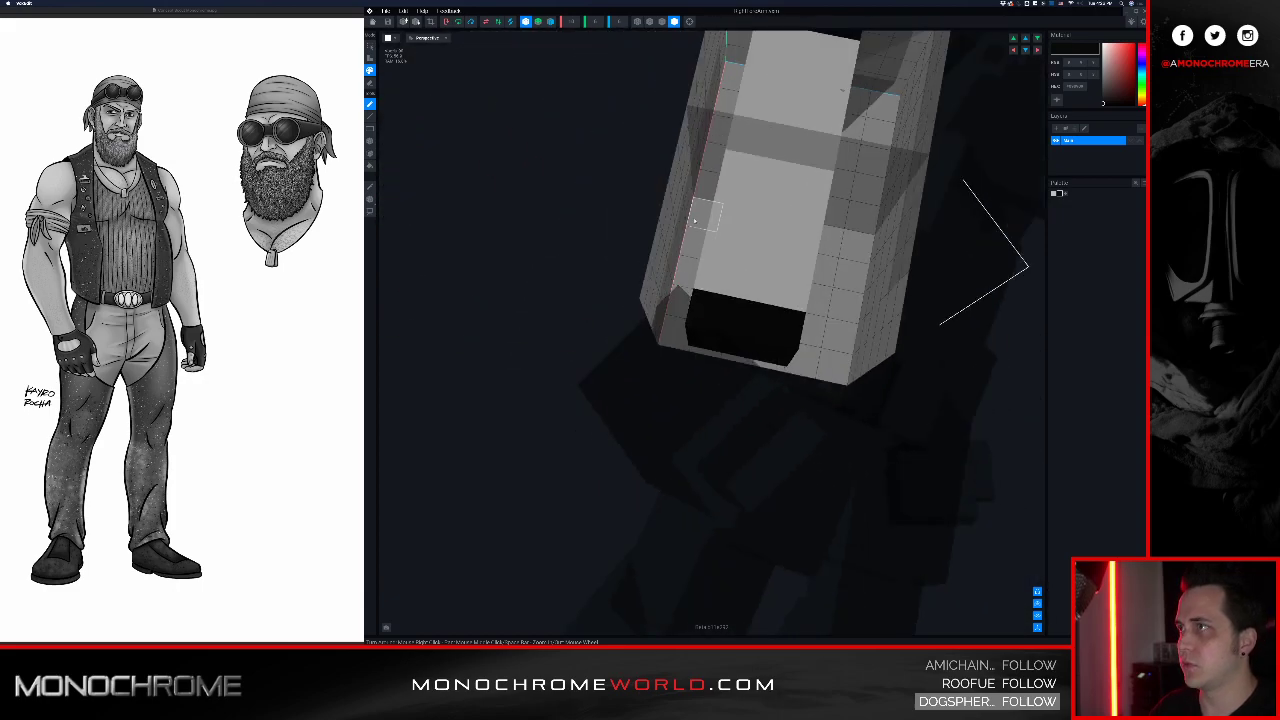
right_click_drag(694, 220, 573, 154)
key("ctrl+z")
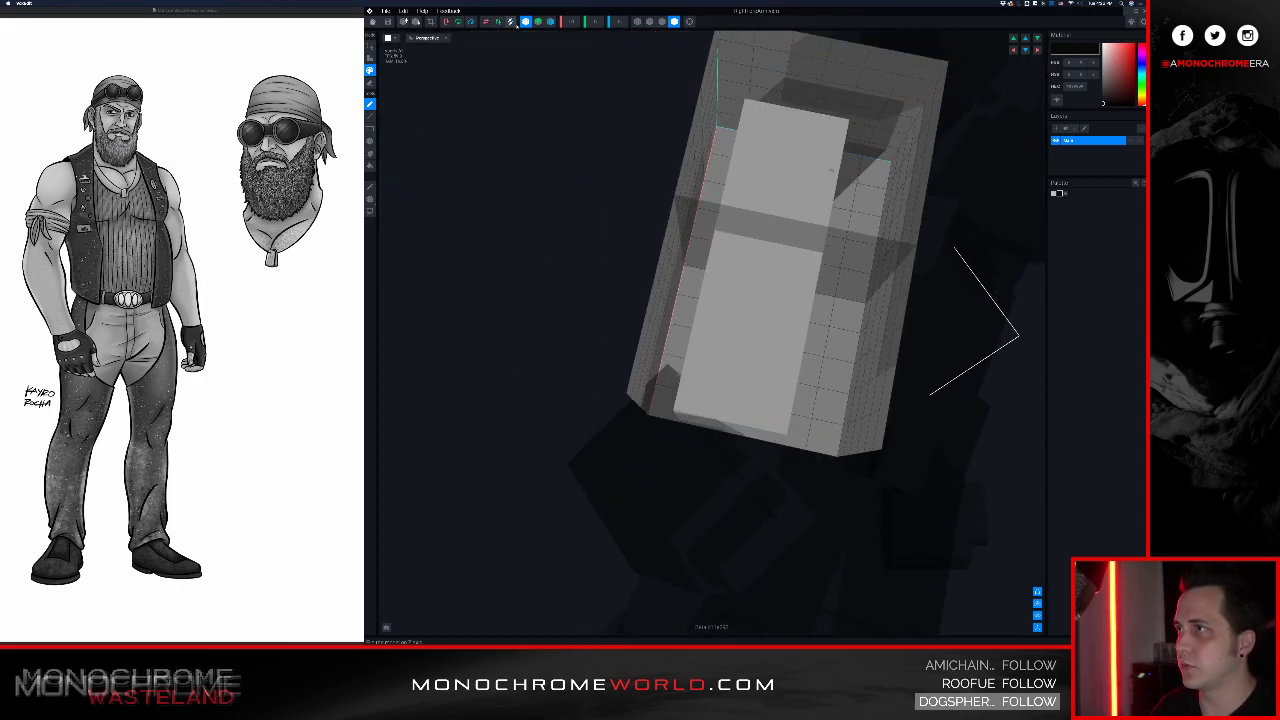
key("ctrl+z")
Step: Paint the wrist end of the right forearm black as a glove cuff and save the part
left_click_drag(701, 405, 774, 414)
mouse_move(774, 414)
right_mouse_down()
mouse_move(823, 429)
mouse_move(779, 398)
right_mouse_up()
mouse_move(773, 345)
left_mouse_down()
mouse_move(842, 382)
mouse_move(871, 370)
mouse_move(878, 394)
left_mouse_up()
right_click_drag(843, 288, 868, 316)
right_click_drag(873, 258, 457, 114)
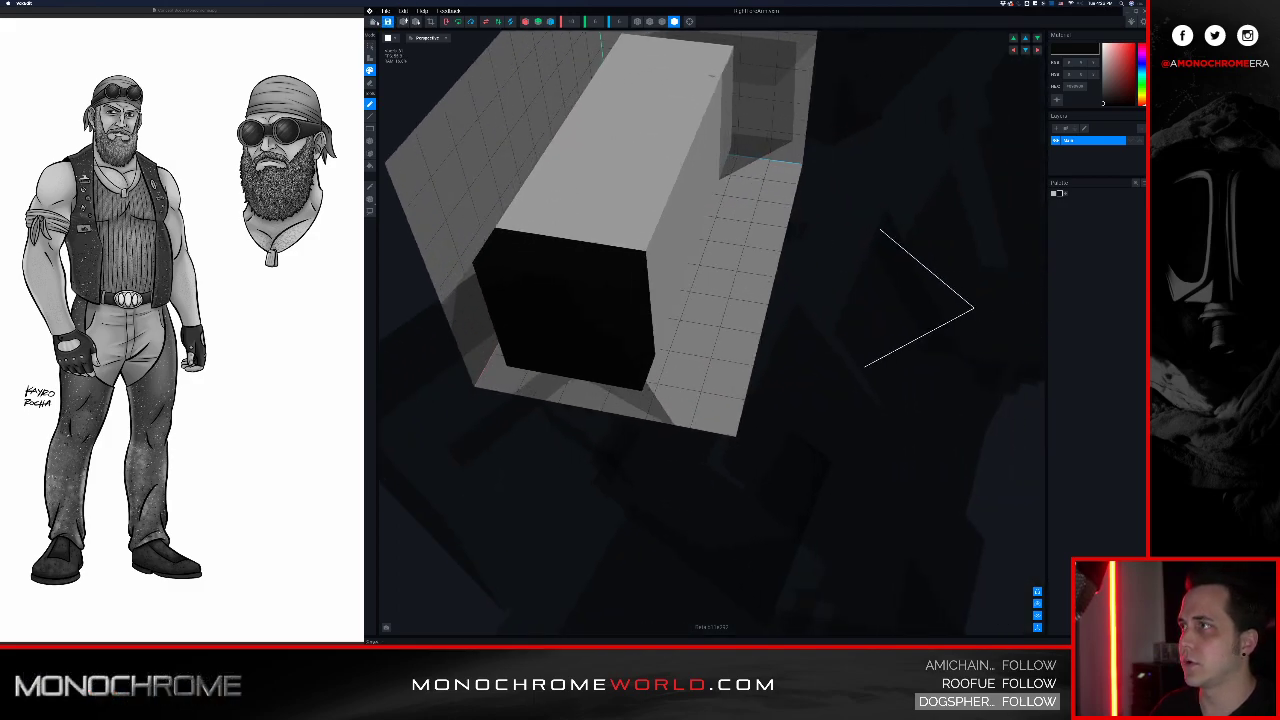
left_click(373, 21)
left_click(691, 193)
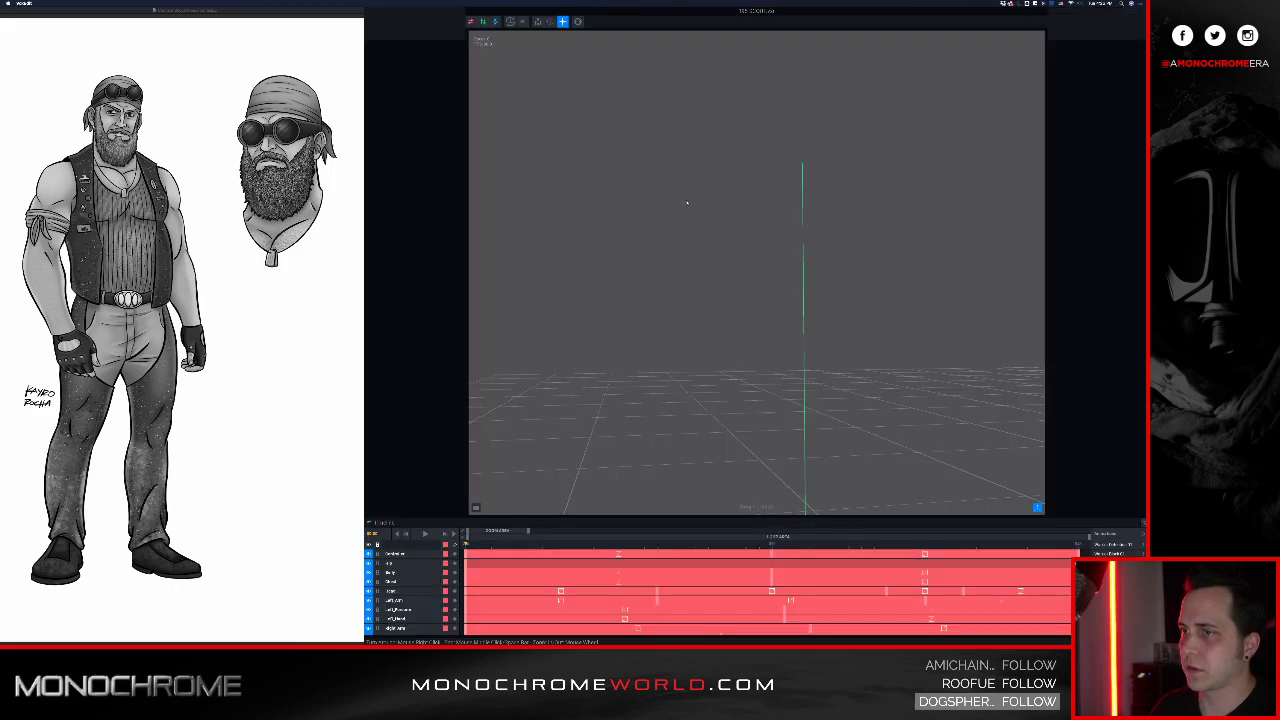
Step: Open the character's right hand for editing as a separate voxel part
scroll(690, 220, "down", 2)
left_click(668, 366)
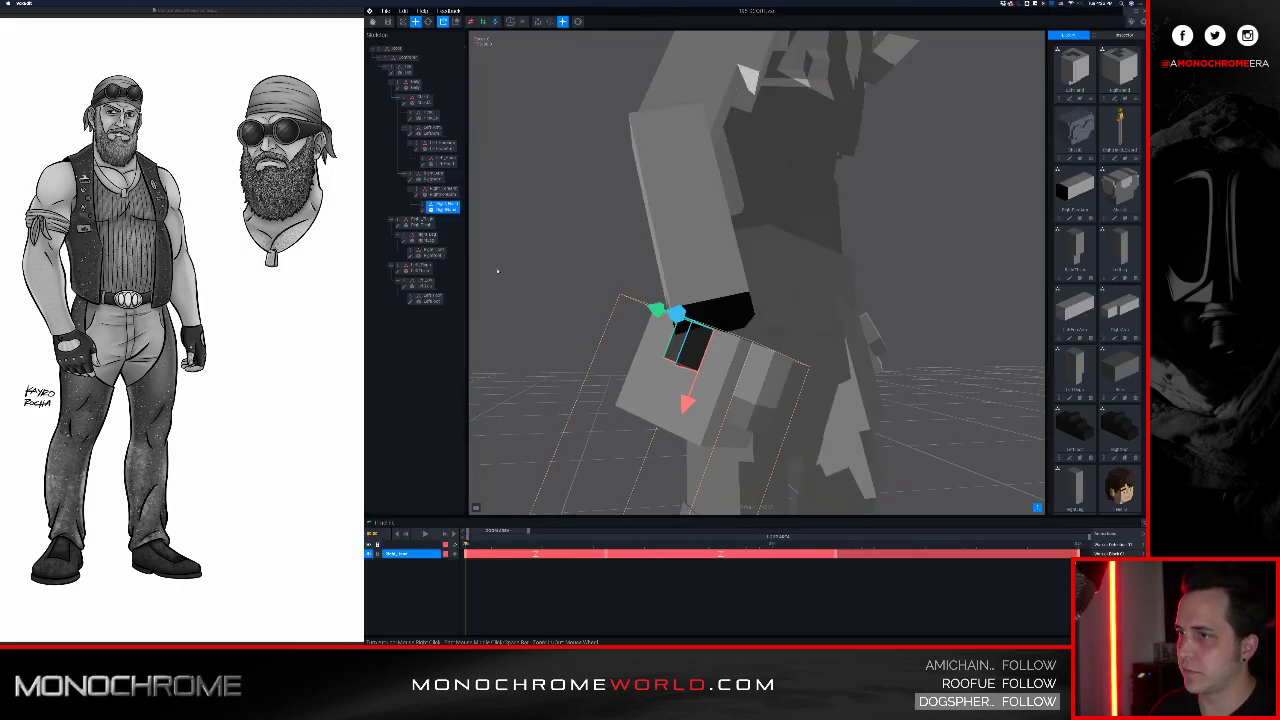
left_click(423, 211)
right_click_drag(600, 248, 490, 228)
mouse_move(655, 216)
right_mouse_down()
mouse_move(632, 218)
mouse_move(656, 240)
mouse_move(634, 214)
mouse_move(660, 232)
mouse_move(648, 230)
right_mouse_up()
Step: Try painting a dark grey strip across the inside of the right hand, and undo the stroke
key("p")
left_click_drag(686, 204, 693, 244)
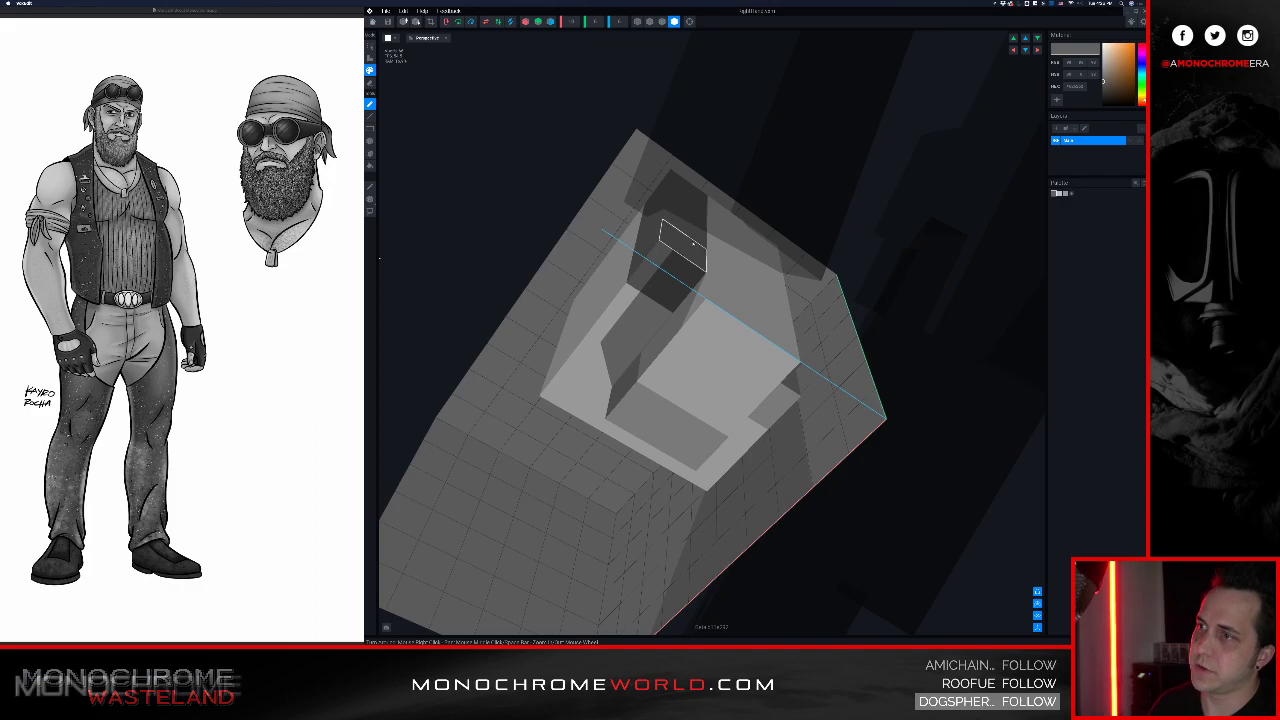
key("ctrl+z")
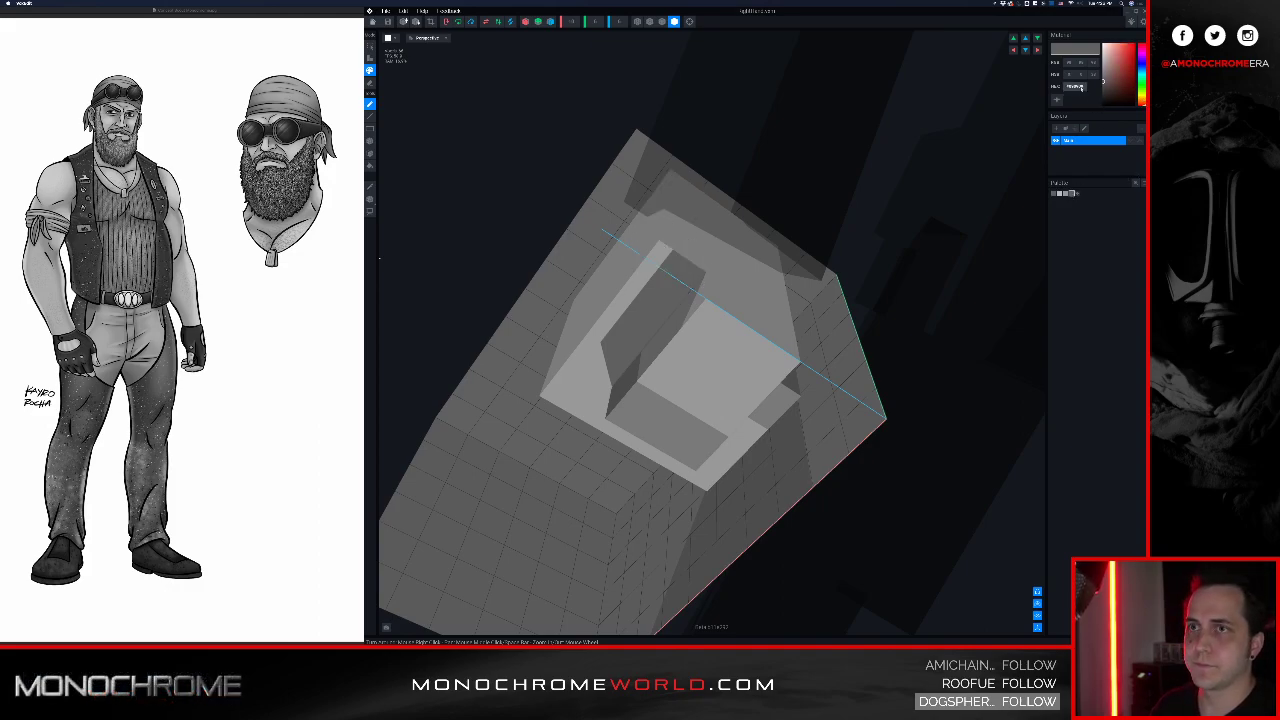
Step: Set the paint colour to black and paint the right hand's edge column and back, leaving a small rectangular opening on the back
key("Return")
mouse_move(707, 236)
left_mouse_down()
mouse_move(670, 262)
mouse_move(735, 225)
mouse_move(725, 320)
mouse_move(766, 316)
left_mouse_up()
mouse_move(766, 298)
right_mouse_down()
mouse_move(739, 281)
mouse_move(766, 294)
mouse_move(740, 298)
mouse_move(768, 298)
mouse_move(700, 286)
mouse_move(715, 288)
right_mouse_up()
right_click_drag(676, 210, 677, 215)
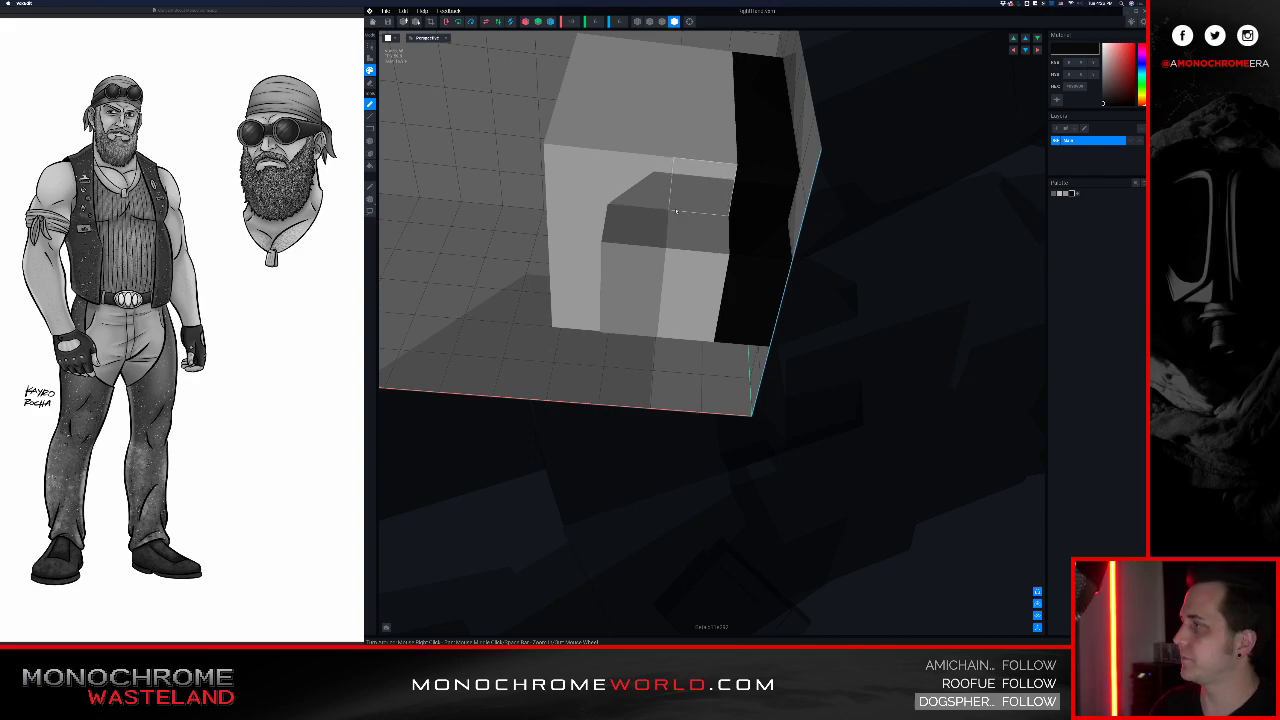
left_click_drag(700, 134, 669, 150)
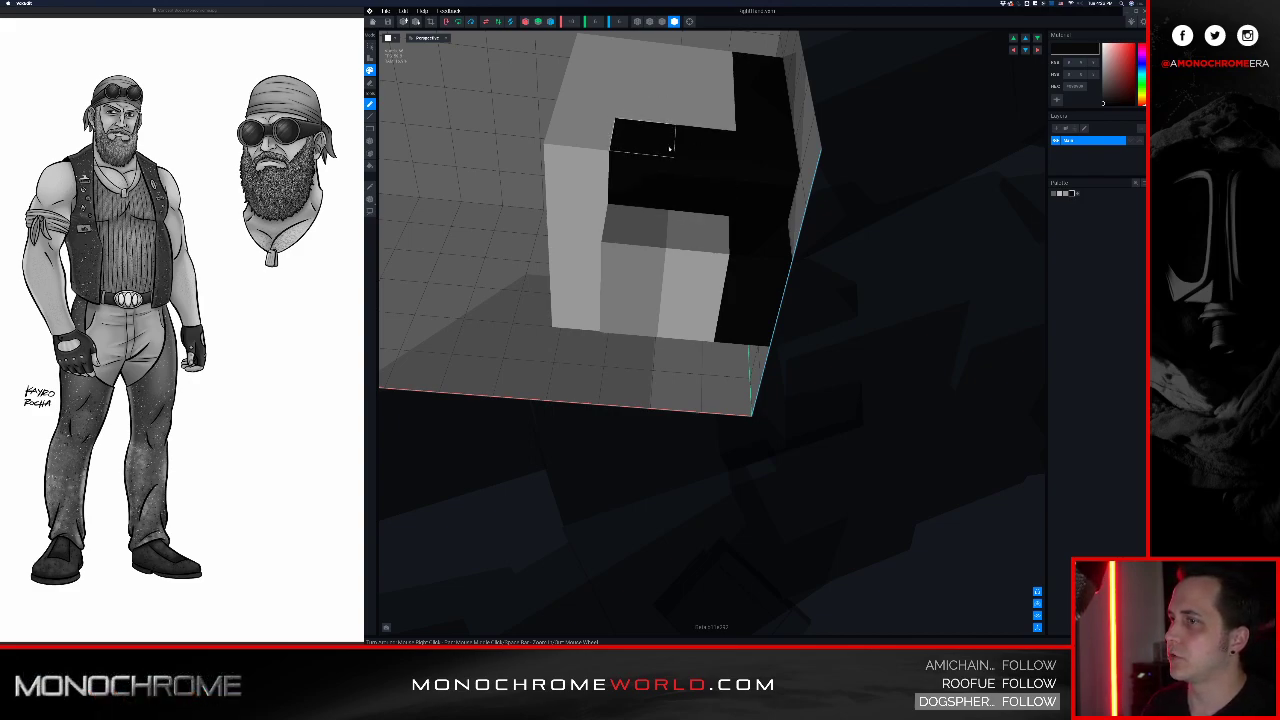
left_click_drag(707, 67, 609, 61)
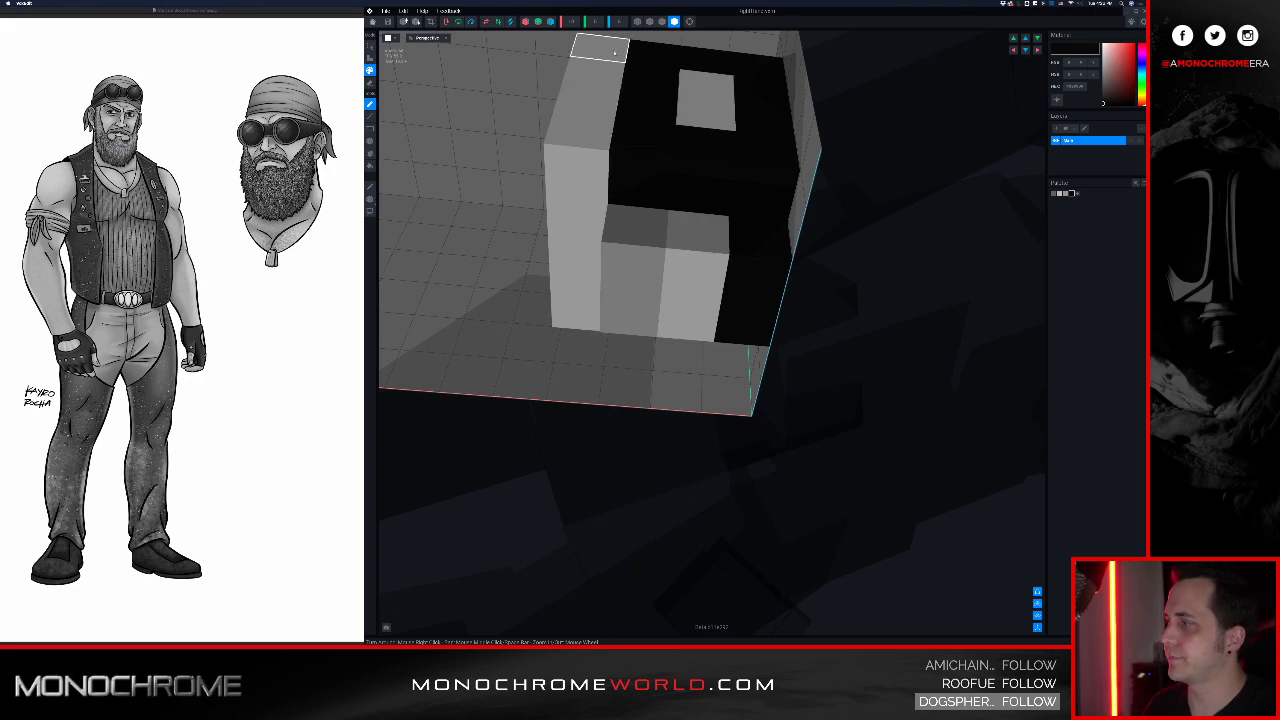
mouse_move(604, 68)
right_mouse_down()
mouse_move(656, 64)
mouse_move(634, 88)
mouse_move(605, 80)
right_mouse_up()
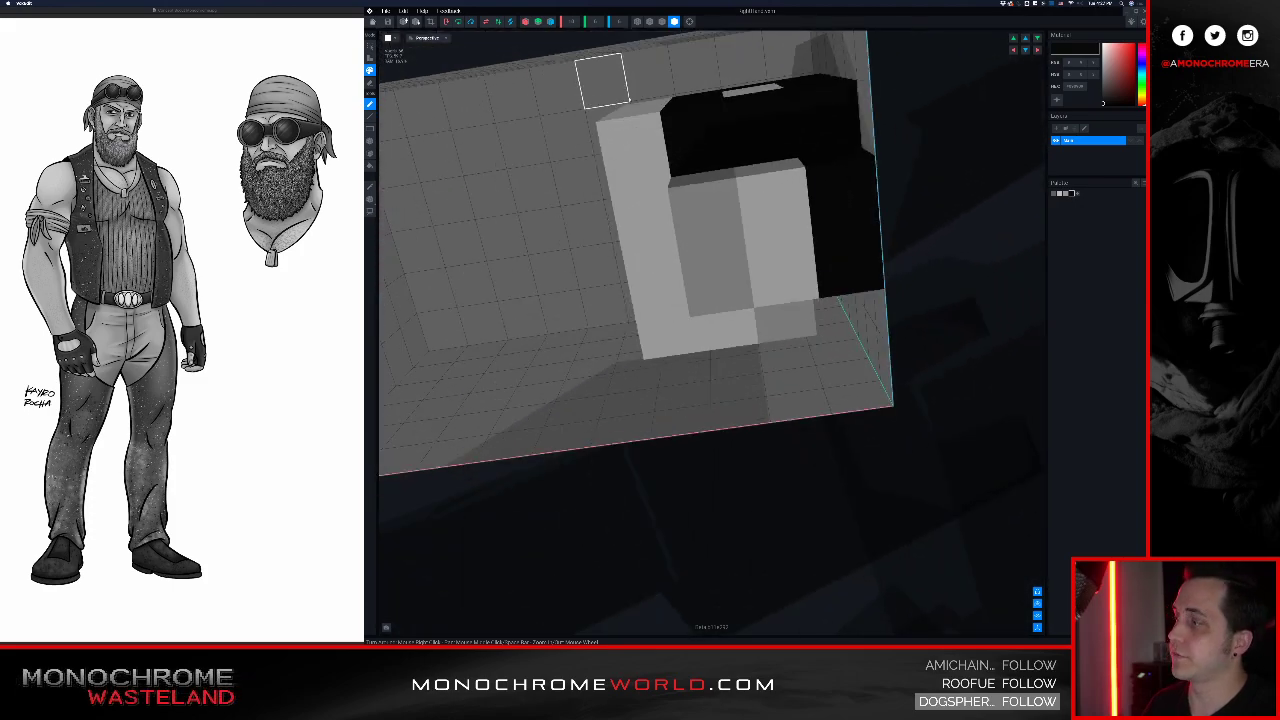
right_click_drag(643, 137, 690, 150)
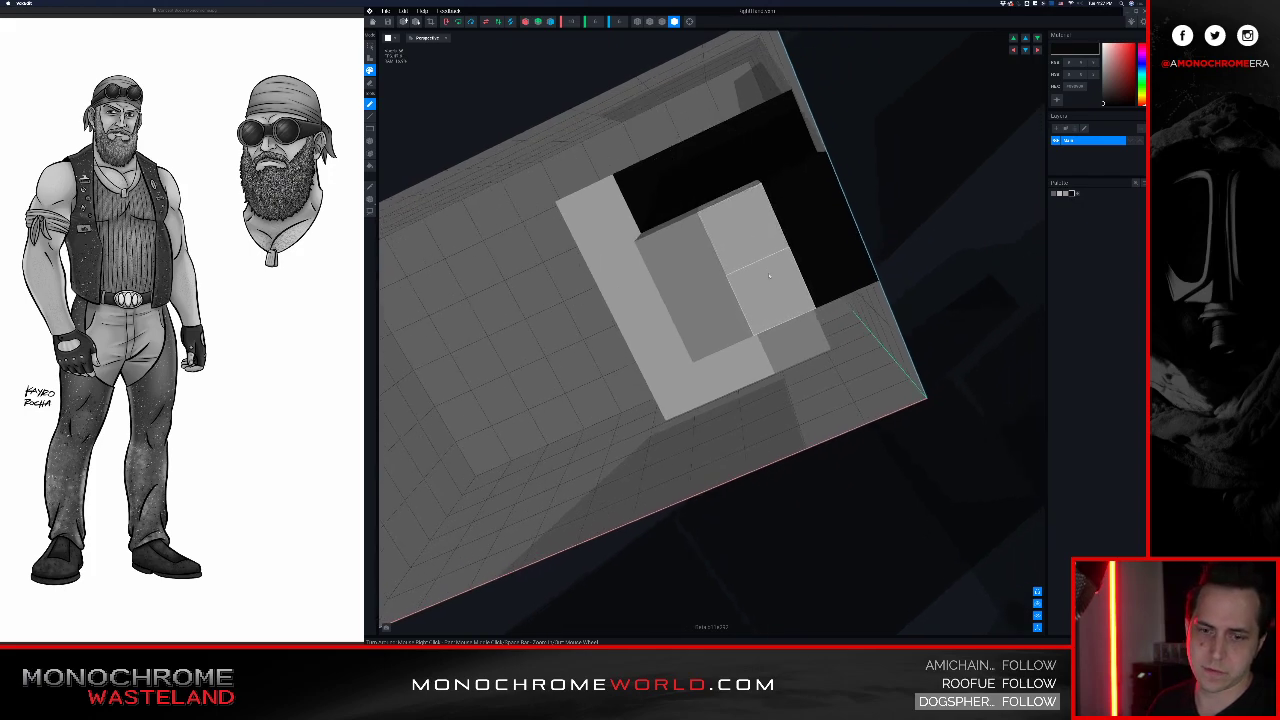
Step: Paint the unpainted edge row around the end of the right hand black
right_click_drag(763, 258, 786, 240)
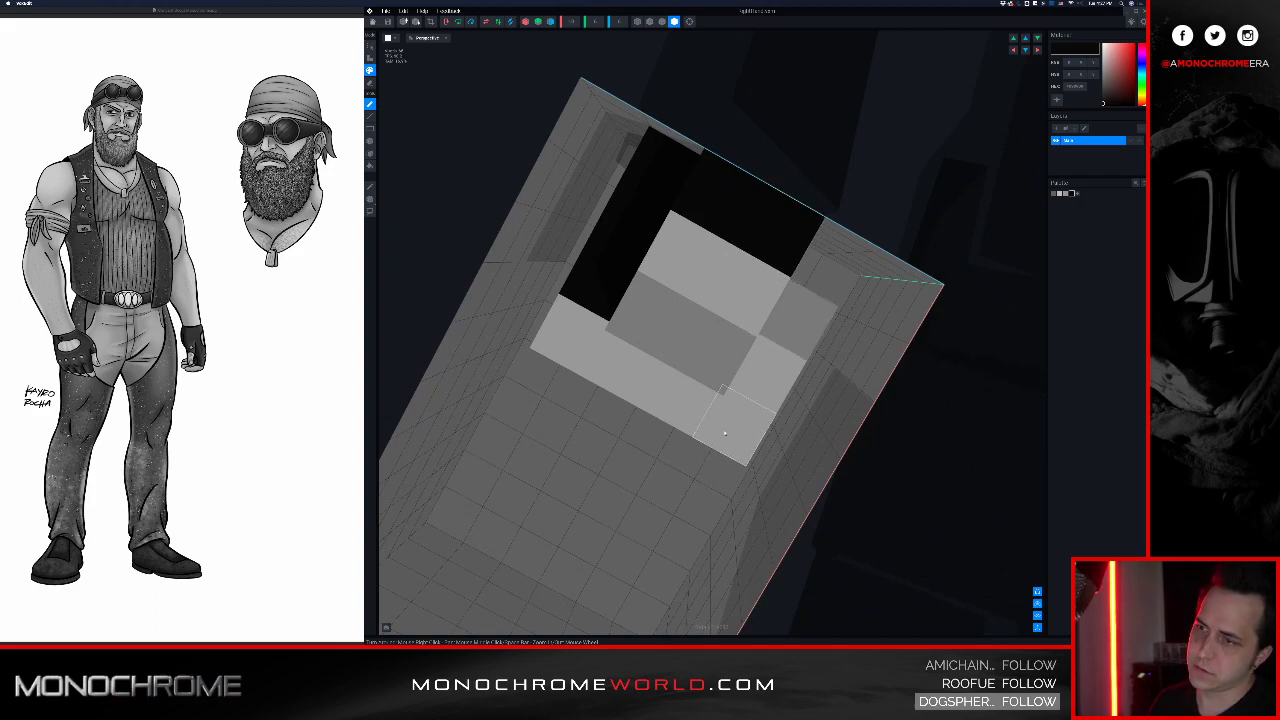
mouse_move(725, 432)
left_mouse_down()
mouse_move(660, 430)
mouse_move(560, 345)
mouse_move(599, 367)
left_mouse_up()
right_click_drag(600, 367, 620, 397)
middle_click_drag(860, 397, 771, 265)
right_click_drag(771, 265, 795, 300)
right_click_drag(735, 360, 729, 320)
Step: Paint the large remaining grey side face of the right hand black
left_click(689, 22)
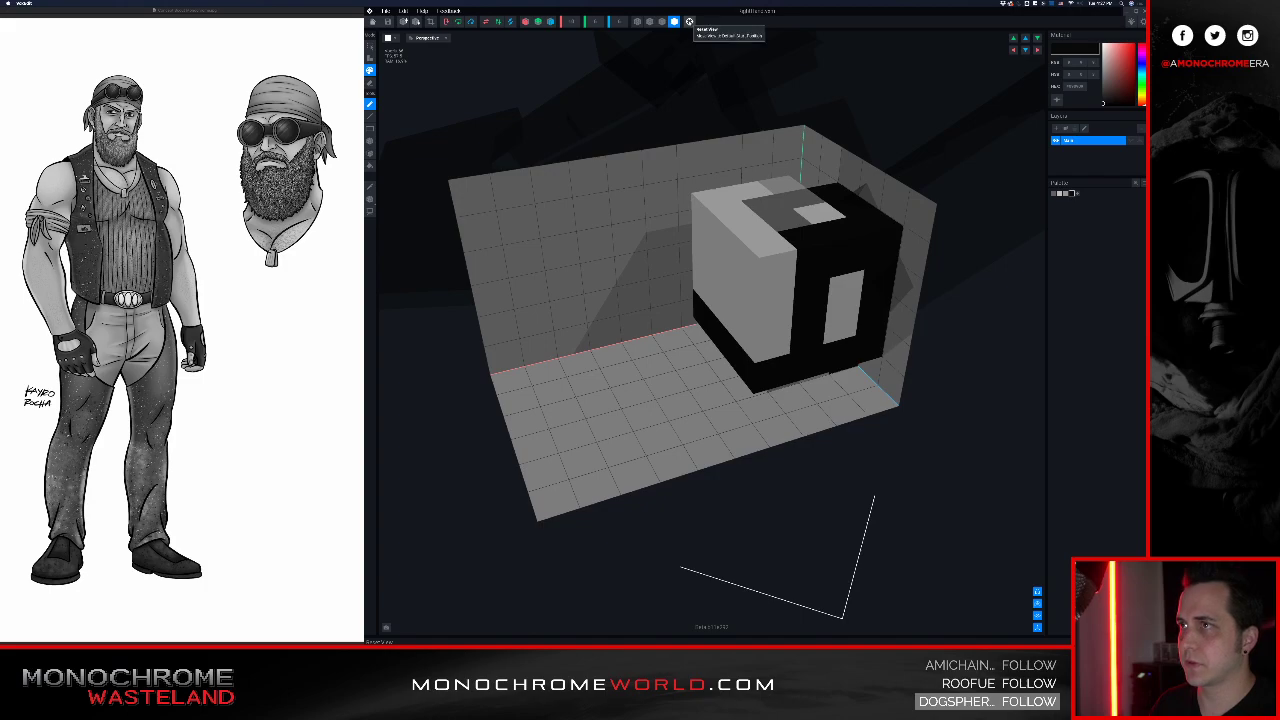
middle_click_drag(837, 70, 763, 138)
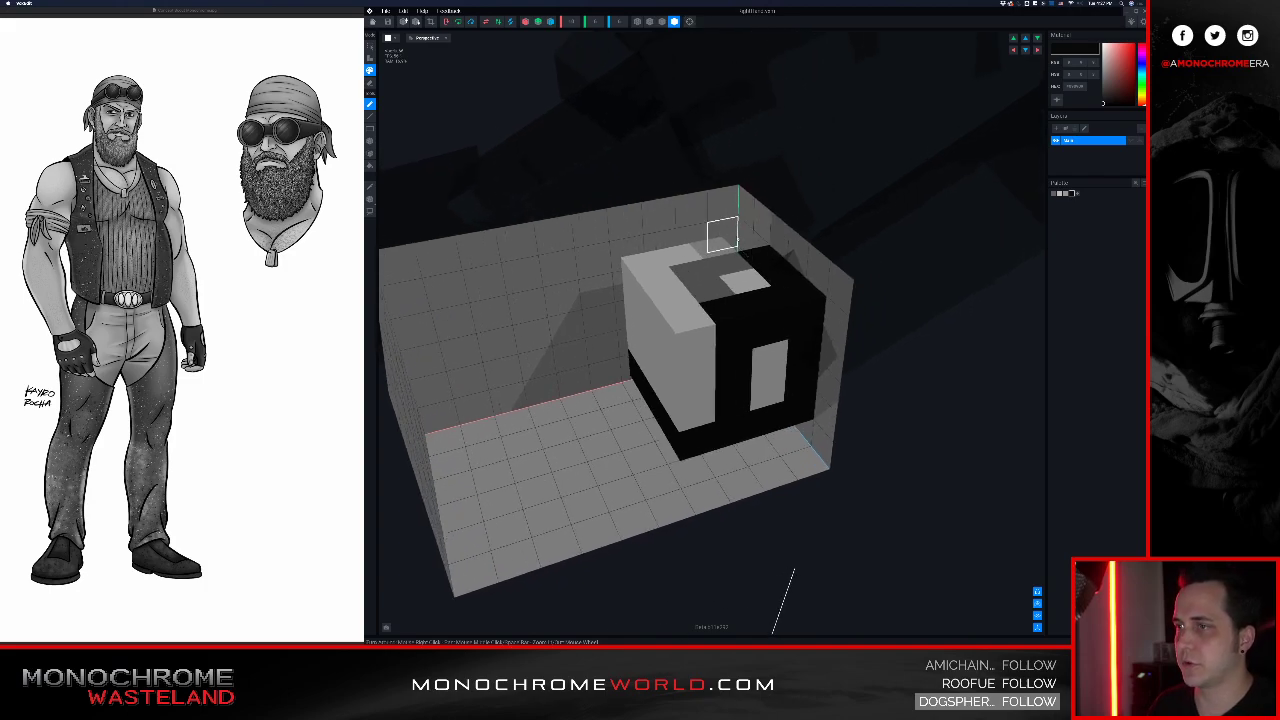
scroll(722, 235, "up", 2)
left_click_drag(690, 353, 684, 440)
mouse_move(655, 387)
left_mouse_down()
mouse_move(640, 280)
mouse_move(625, 265)
mouse_move(632, 360)
left_mouse_up()
Step: Finish the black on the right hand's recessed palm voxels, leaving the fingertips light, and save the part
mouse_move(632, 360)
right_mouse_down()
mouse_move(660, 350)
mouse_move(642, 322)
mouse_move(652, 294)
mouse_move(606, 266)
right_mouse_up()
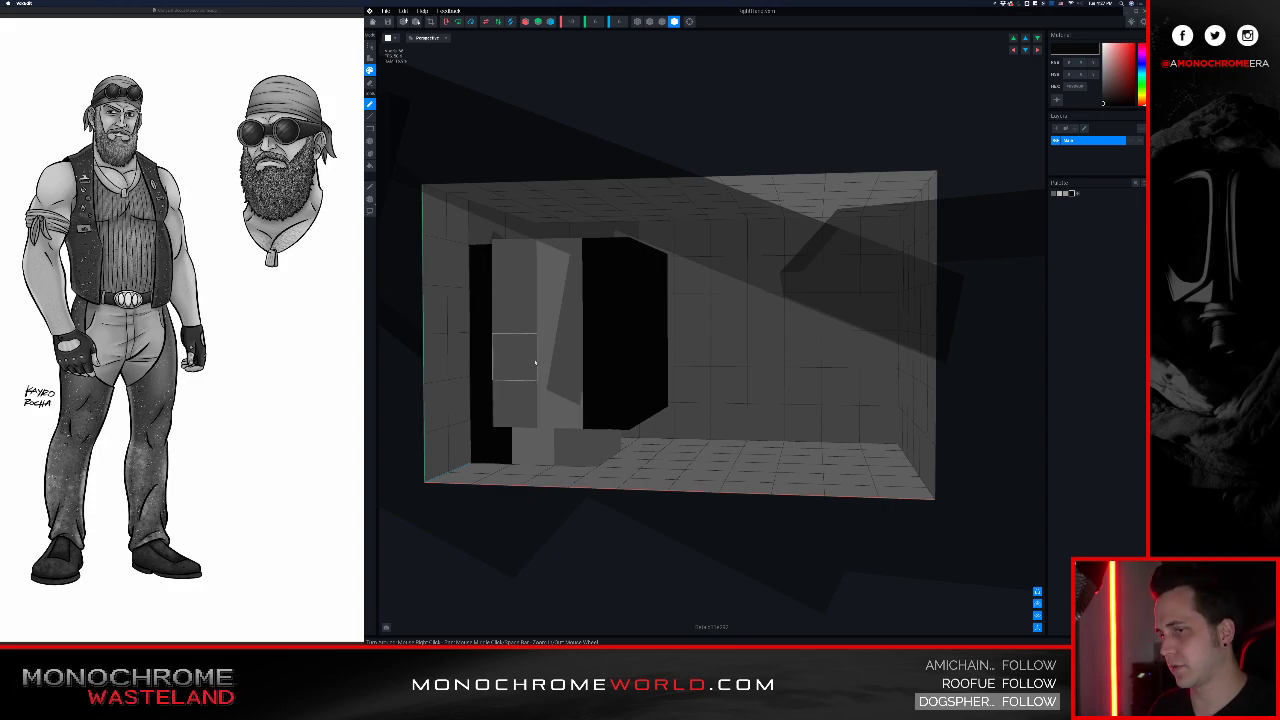
right_click_drag(595, 366, 650, 346)
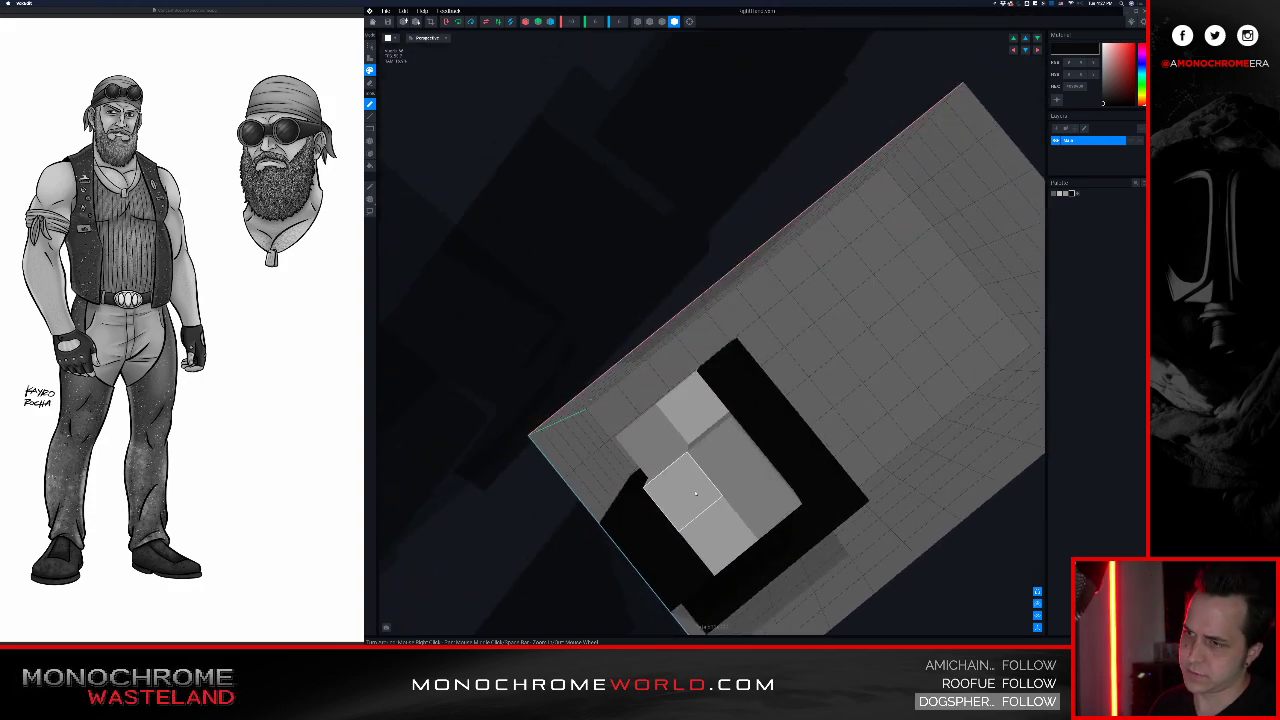
right_click_drag(790, 460, 782, 344)
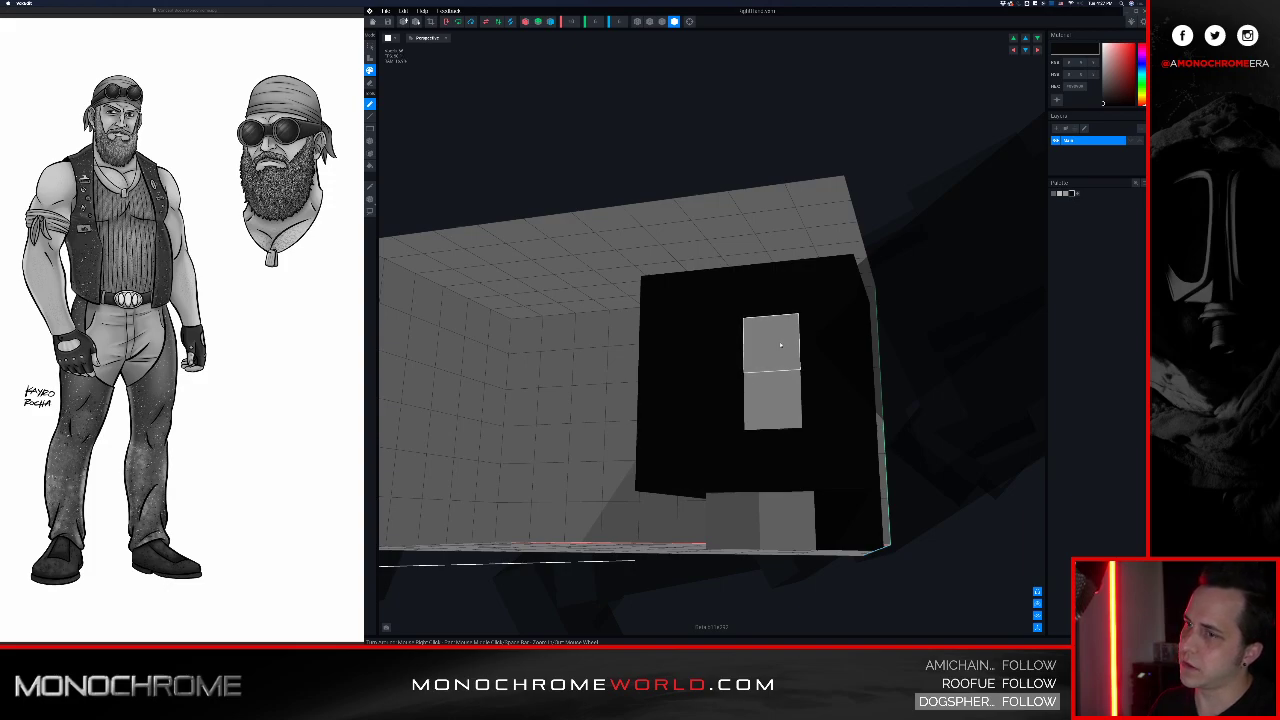
right_click_drag(782, 344, 600, 177)
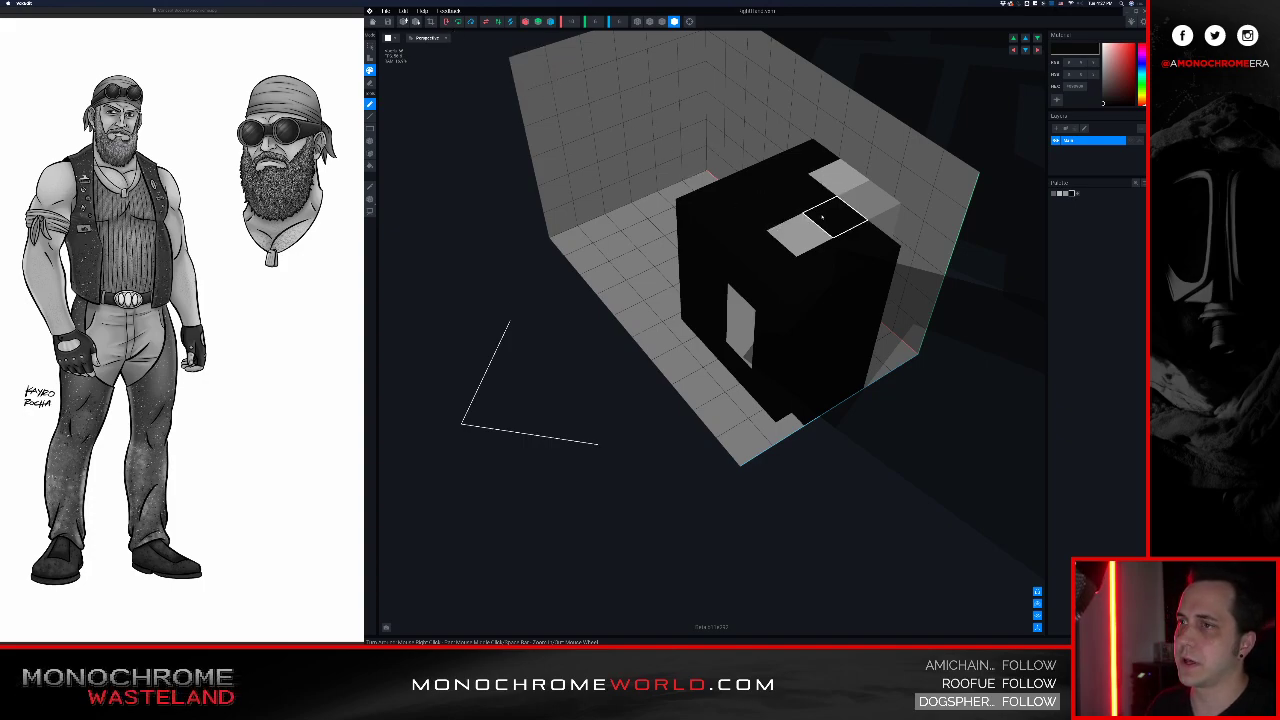
left_click(799, 193)
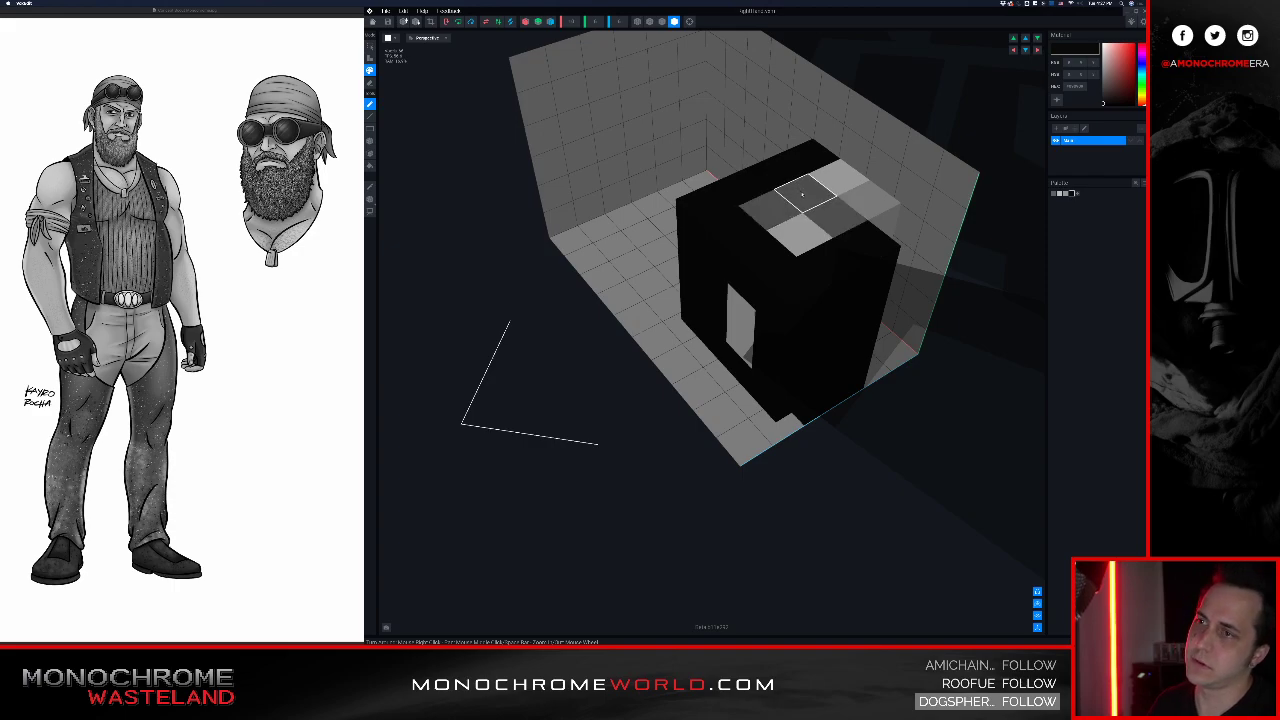
right_click_drag(801, 195, 647, 148)
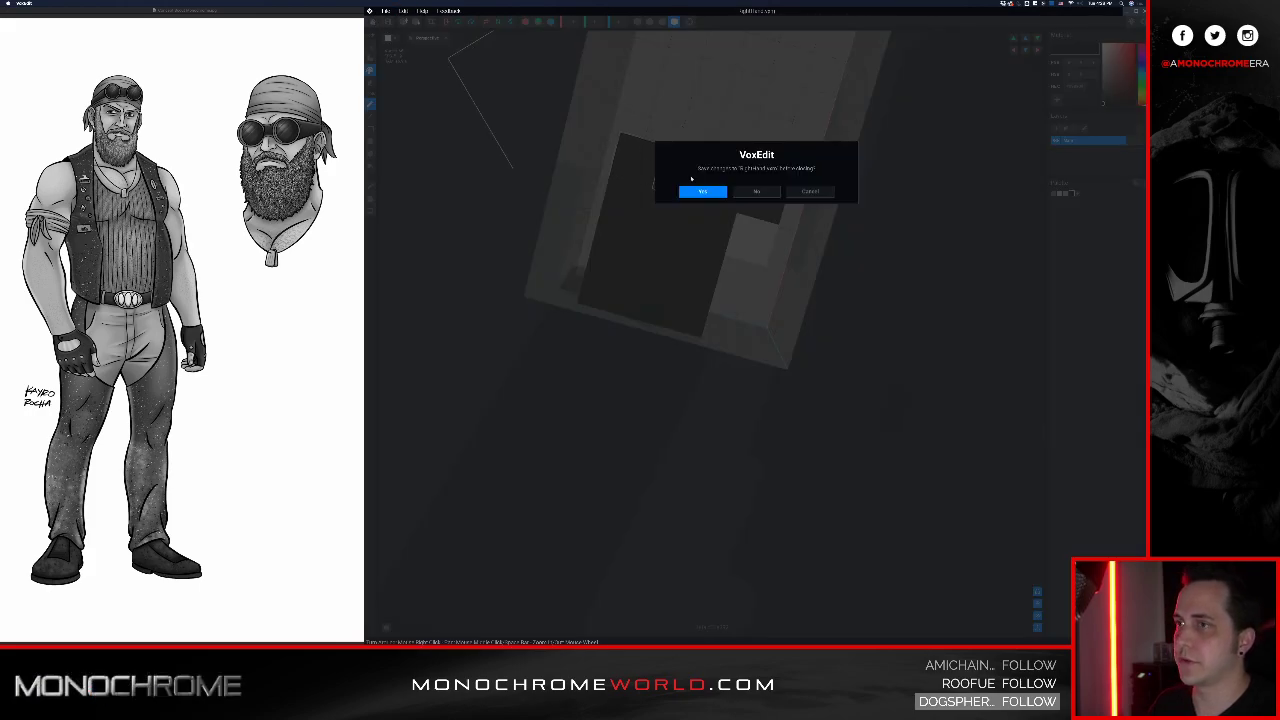
left_click(701, 192)
Step: Open the left forearm for editing and set the paint colour to black
right_click_drag(738, 211, 762, 241)
scroll(749, 223, "down", 8)
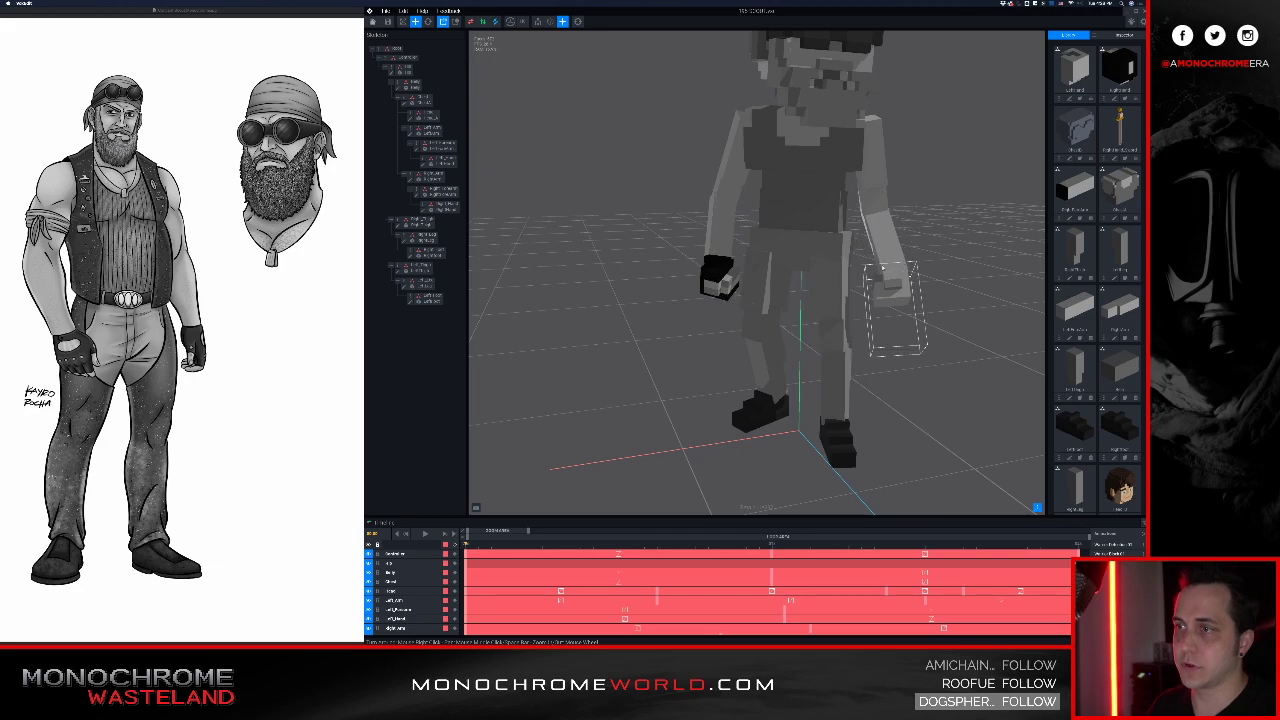
left_click(880, 268)
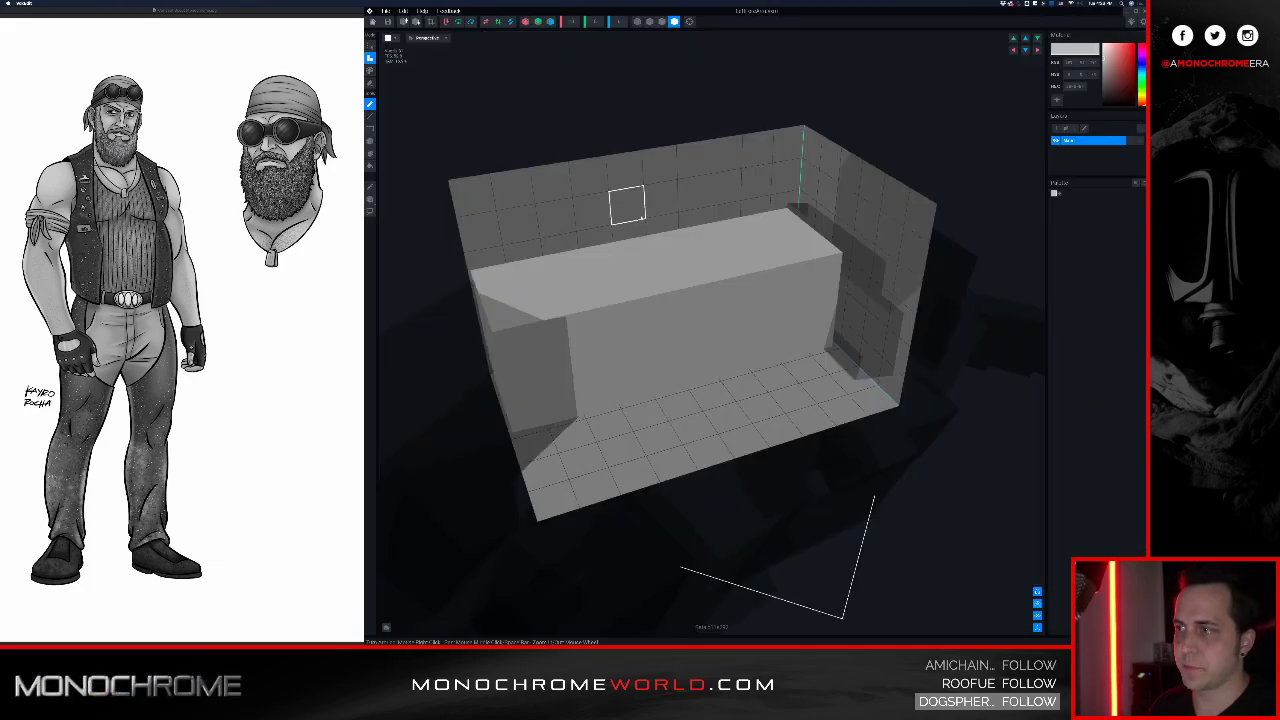
right_click_drag(627, 205, 655, 218)
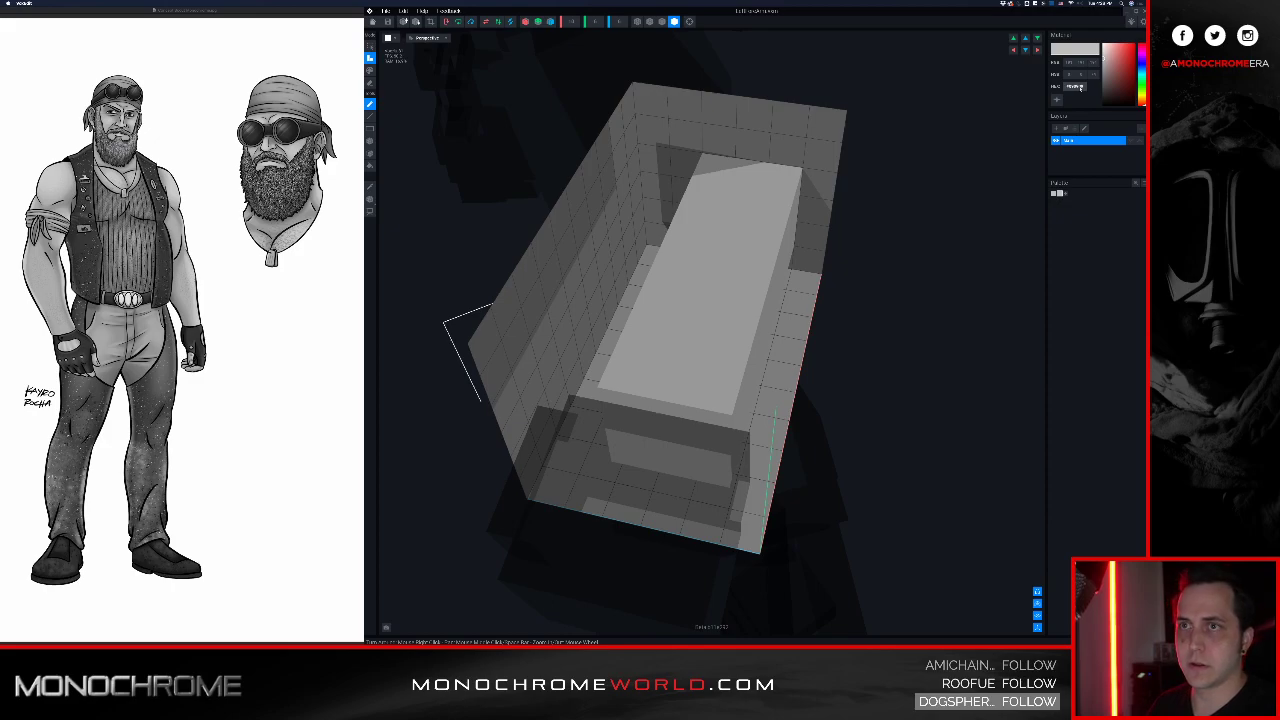
key("Return")
Step: Paint the wrist end of the left forearm black as a glove cuff and save the part
key("3")
mouse_move(616, 396)
left_mouse_down()
mouse_move(700, 420)
mouse_move(660, 460)
mouse_move(624, 440)
mouse_move(704, 466)
left_mouse_up()
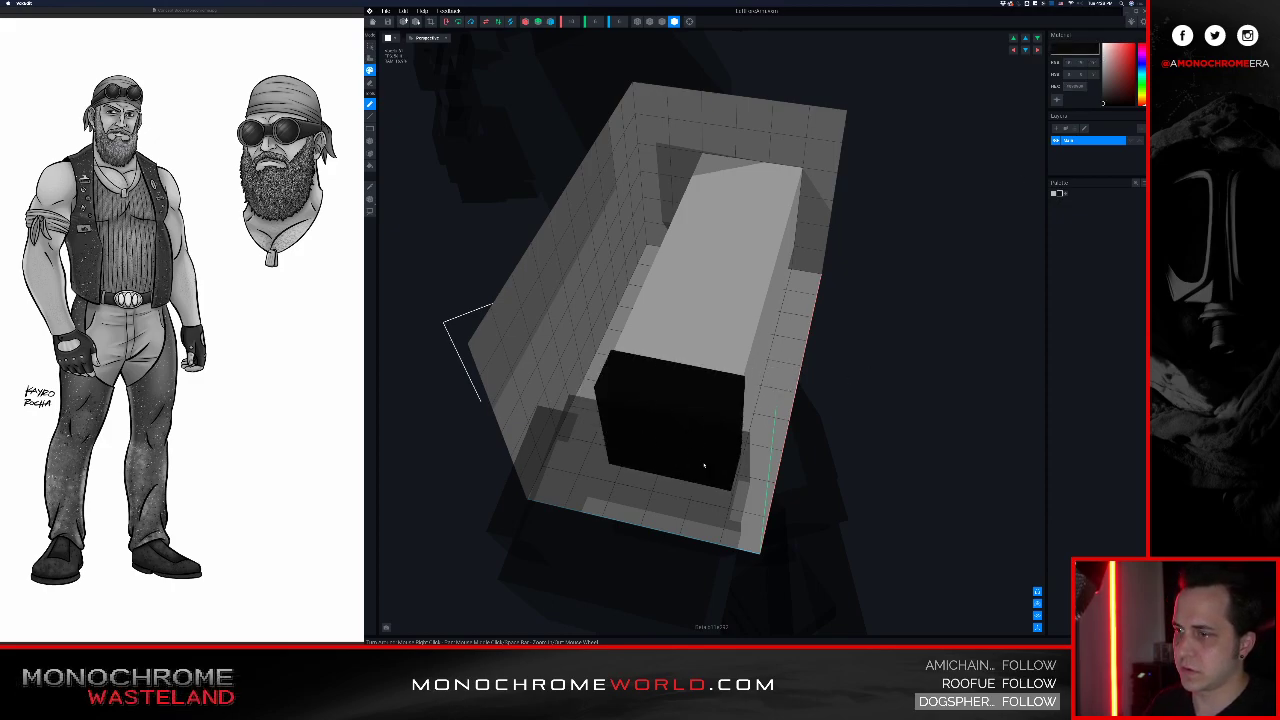
right_click_drag(730, 463, 728, 545)
left_click(387, 21)
left_click(704, 191)
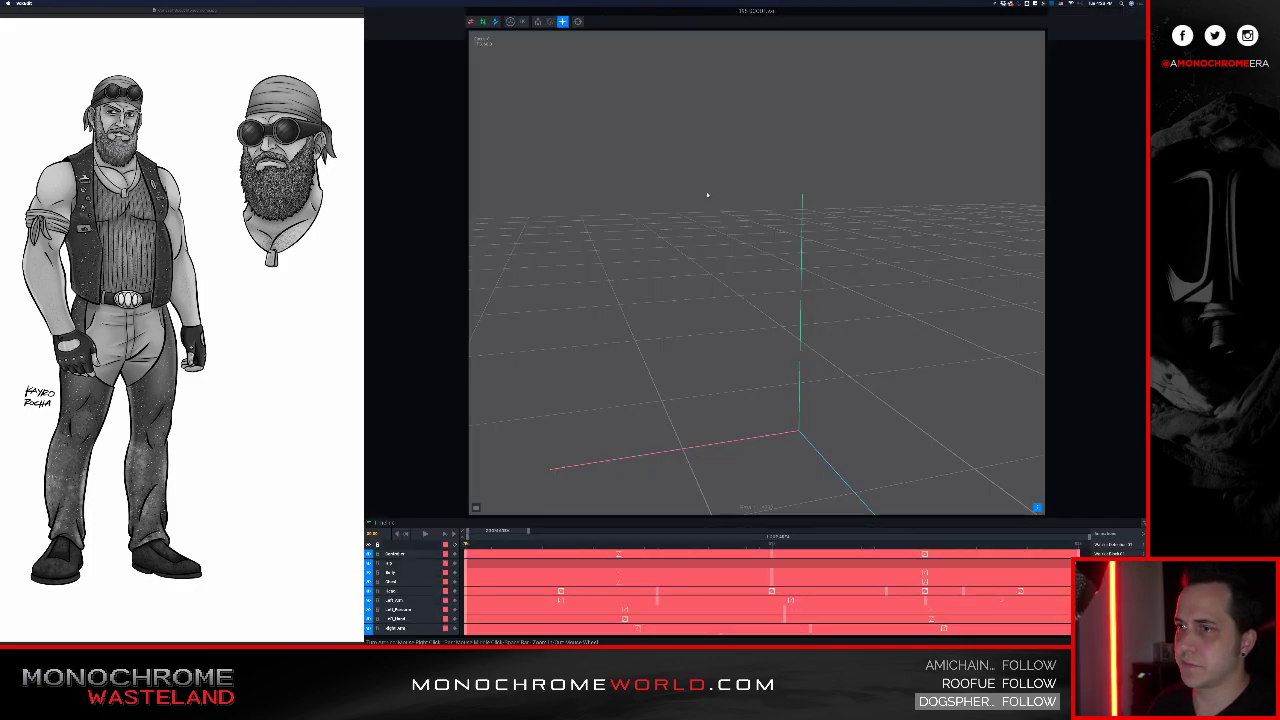
Step: Open the left hand for editing and begin painting its outer edge voxels black
left_click(893, 292)
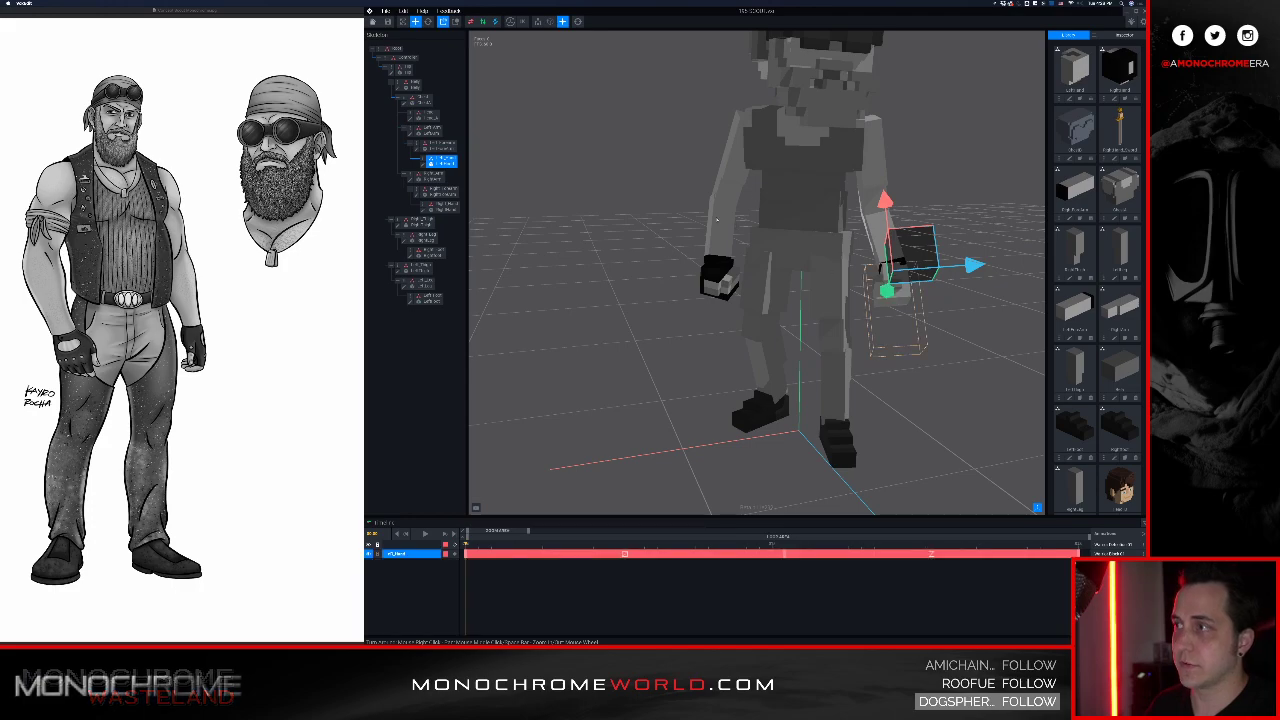
left_click(423, 165)
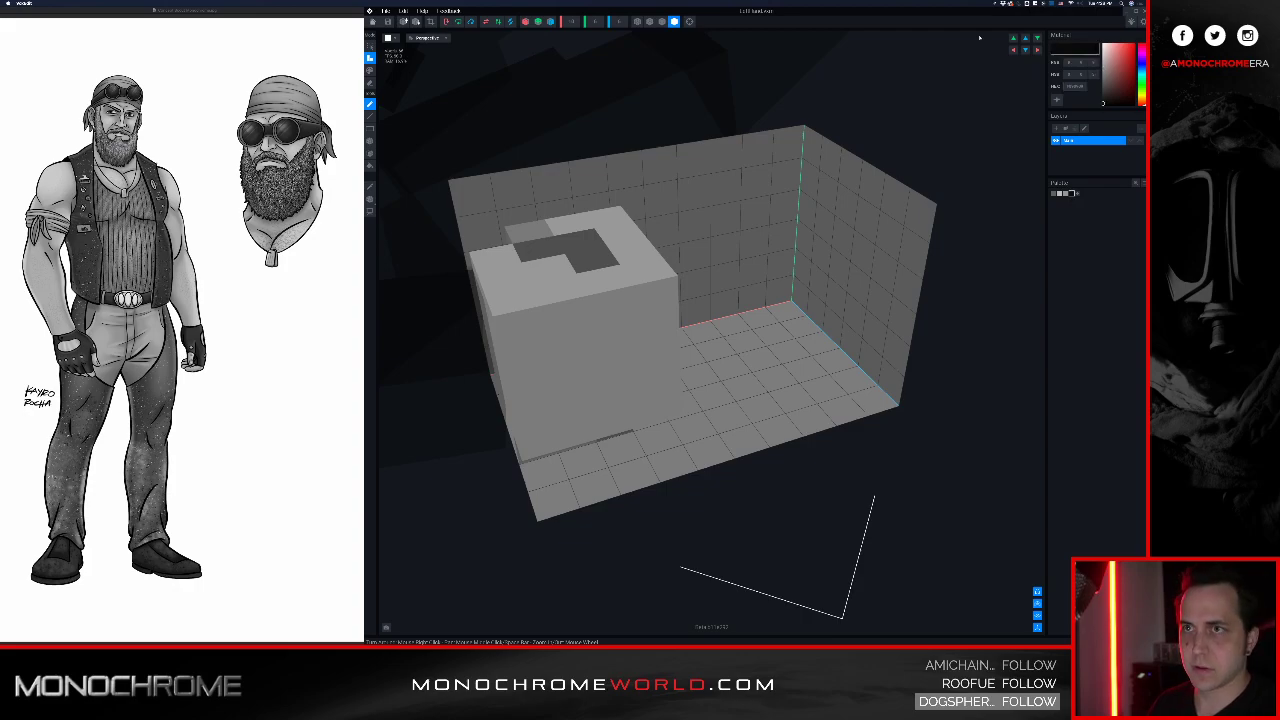
right_click_drag(786, 136, 740, 300)
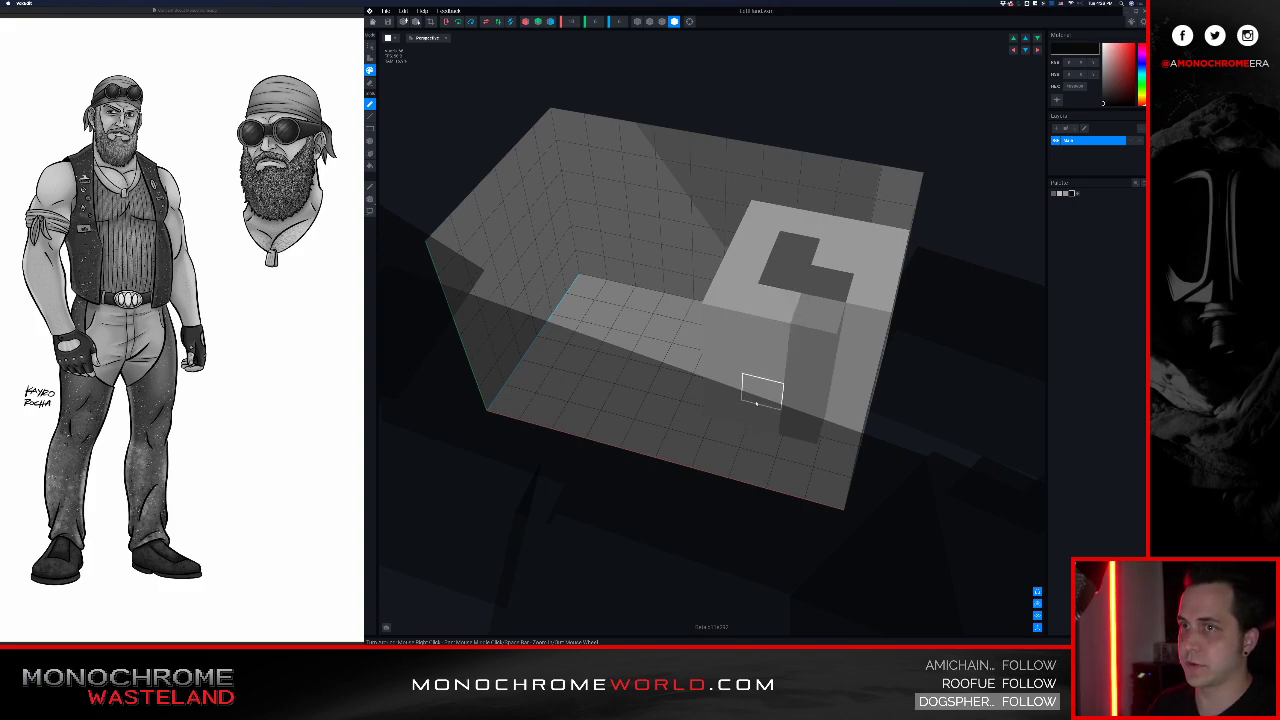
mouse_move(725, 417)
left_mouse_down()
mouse_move(740, 272)
mouse_move(765, 236)
mouse_move(783, 220)
mouse_move(891, 234)
left_mouse_up()
right_click_drag(891, 234, 812, 328)
Step: Paint the left hand's back and wrist faces black, undoing the overpainted stroke and leaving a small rectangular opening on the back
mouse_move(775, 440)
left_mouse_down()
mouse_move(763, 423)
mouse_move(770, 312)
mouse_move(883, 280)
mouse_move(920, 232)
mouse_move(810, 216)
mouse_move(782, 240)
mouse_move(872, 242)
left_mouse_up()
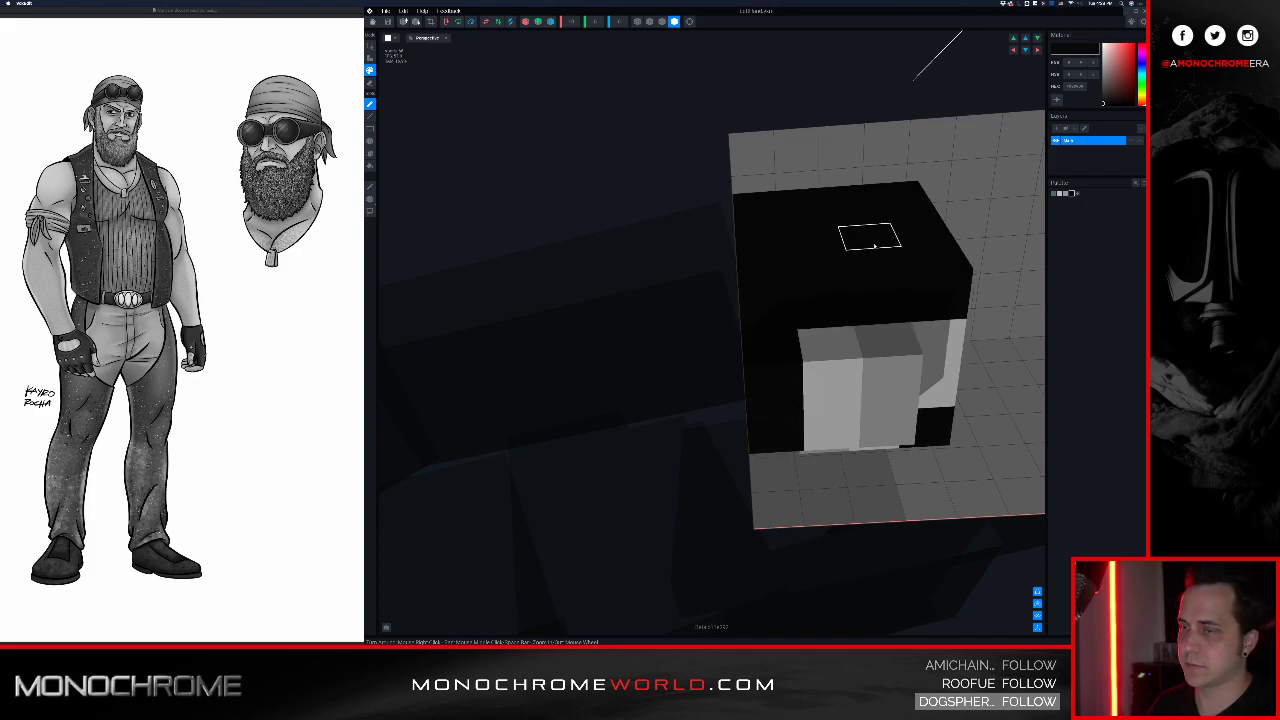
key("super+z")
mouse_move(760, 221)
left_mouse_down()
mouse_move(766, 292)
mouse_move(903, 257)
mouse_move(883, 220)
mouse_move(930, 225)
left_mouse_up()
right_click_drag(931, 224, 892, 248)
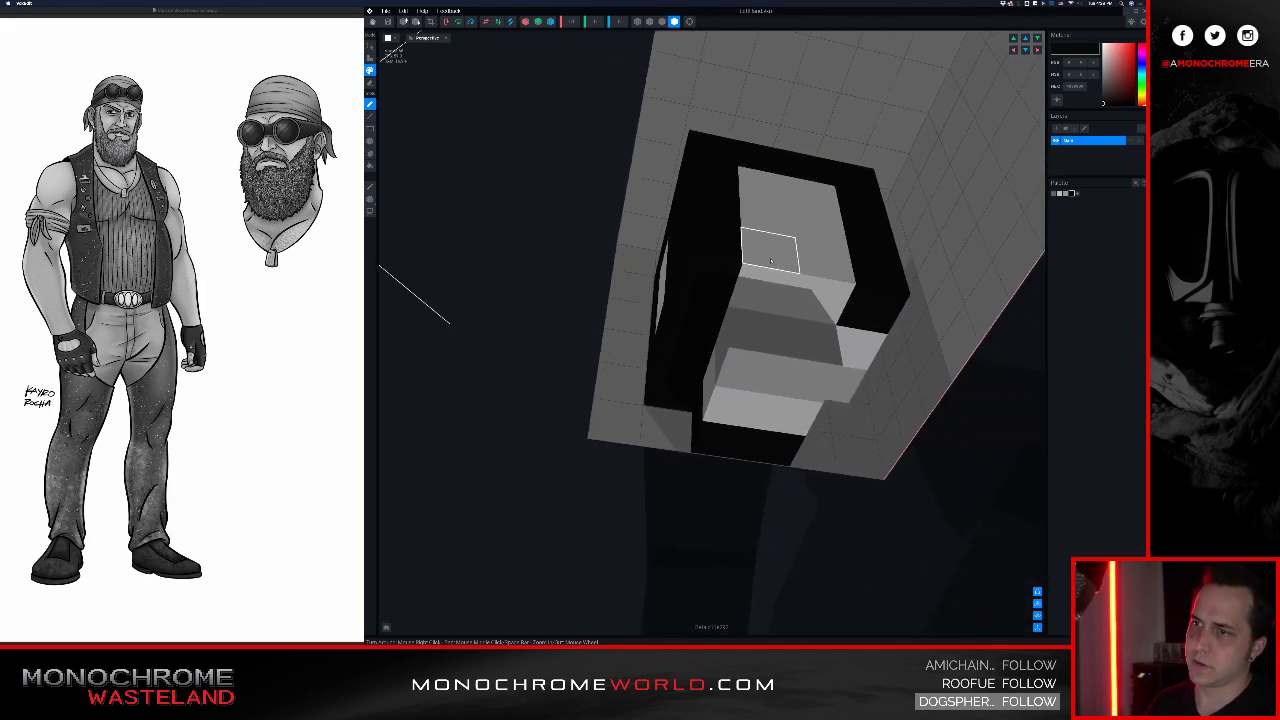
mouse_move(766, 290)
left_mouse_down()
mouse_move(813, 268)
mouse_move(767, 218)
mouse_move(803, 197)
left_mouse_up()
mouse_move(814, 197)
right_mouse_down()
mouse_move(780, 210)
mouse_move(840, 194)
mouse_move(900, 150)
right_mouse_up()
middle_click_drag(900, 150, 808, 215)
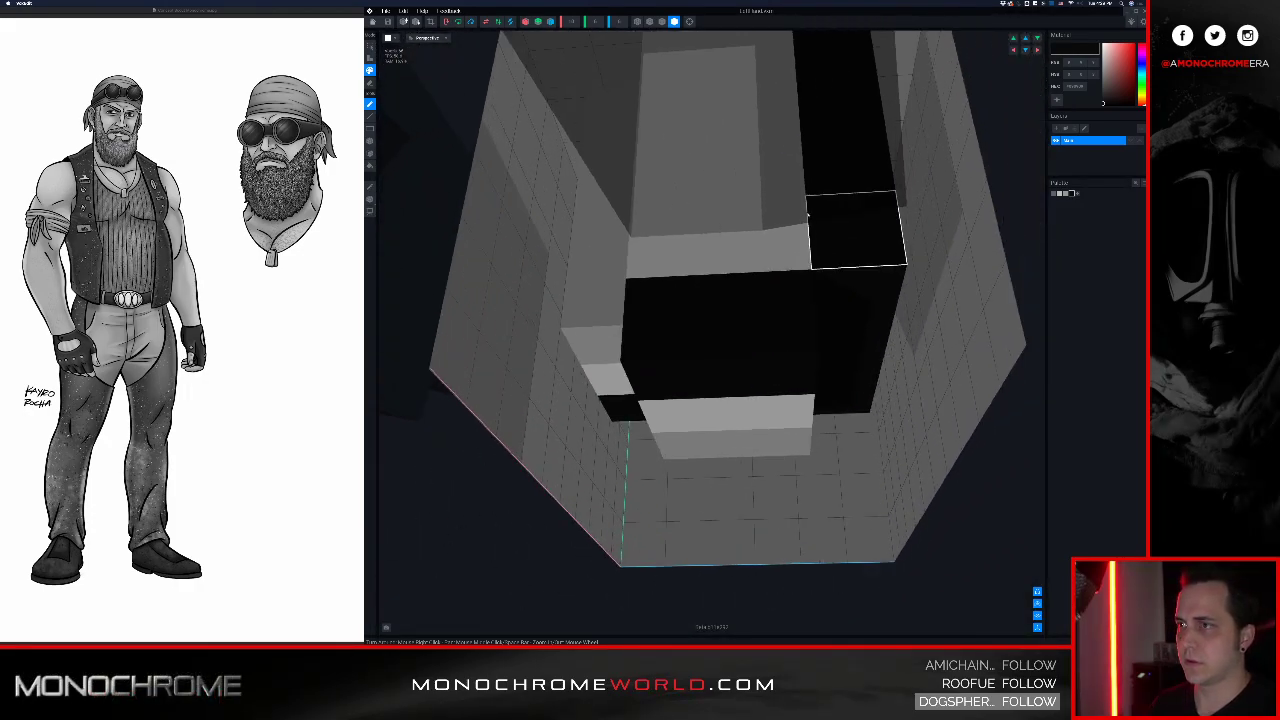
left_click(689, 21)
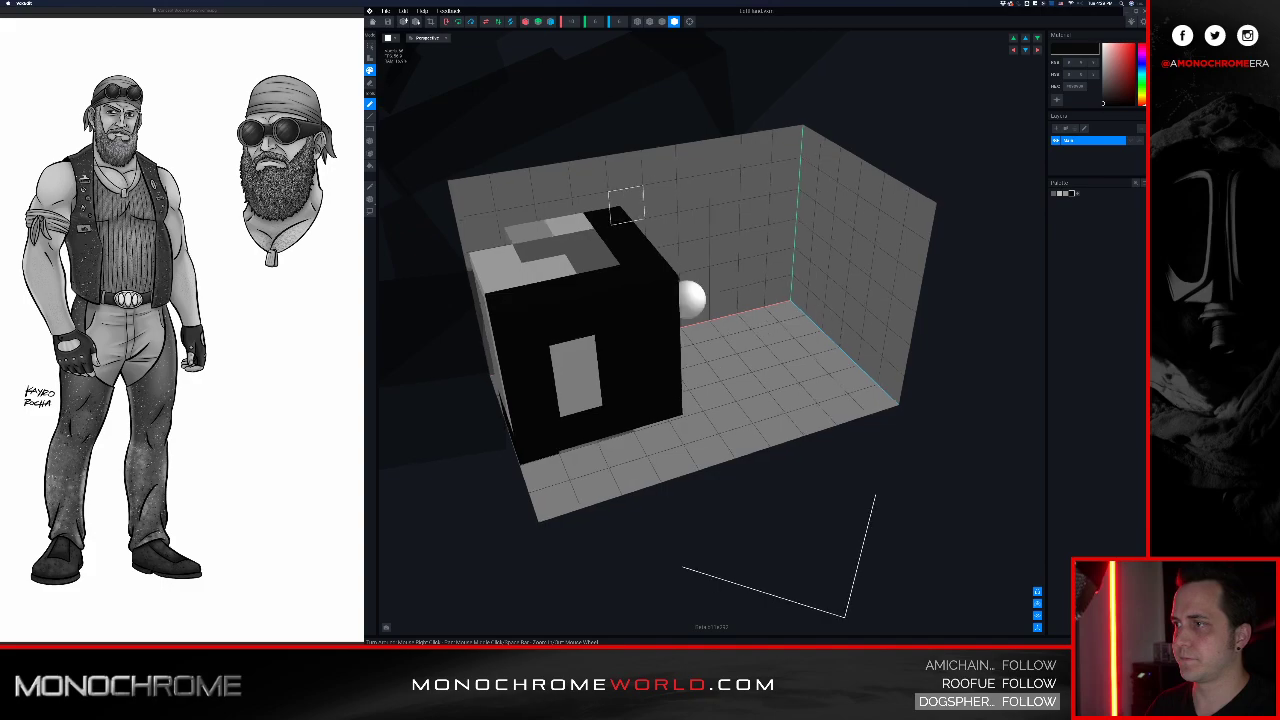
Step: Paint the left hand's remaining side face and recessed palm voxels black, leaving the fingertips light
right_click_drag(598, 222, 626, 203)
right_click_drag(697, 240, 679, 257)
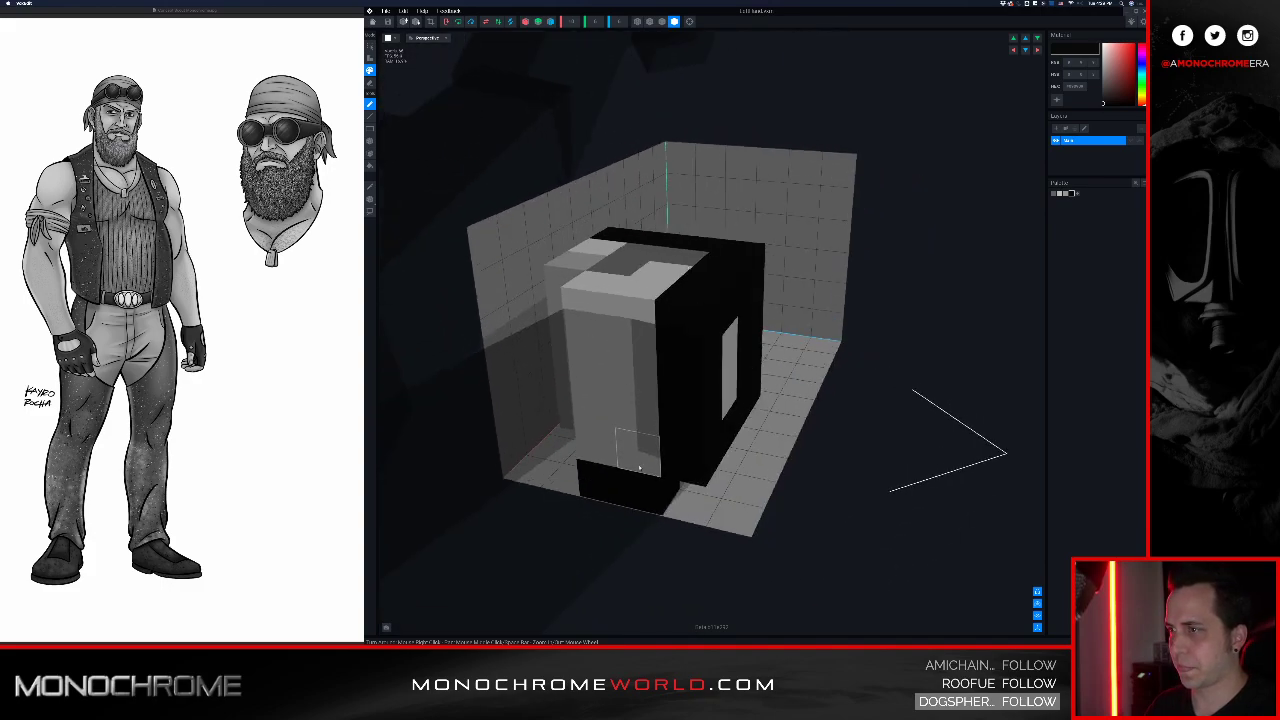
mouse_move(640, 467)
left_mouse_down()
mouse_move(598, 416)
mouse_move(597, 332)
mouse_move(637, 408)
left_mouse_up()
mouse_move(690, 362)
right_mouse_down()
mouse_move(660, 341)
mouse_move(684, 342)
mouse_move(698, 362)
right_mouse_up()
mouse_move(590, 283)
left_mouse_down()
mouse_move(674, 249)
mouse_move(634, 308)
left_mouse_up()
mouse_move(648, 273)
right_mouse_down()
mouse_move(634, 268)
mouse_move(648, 246)
mouse_move(663, 271)
right_mouse_up()
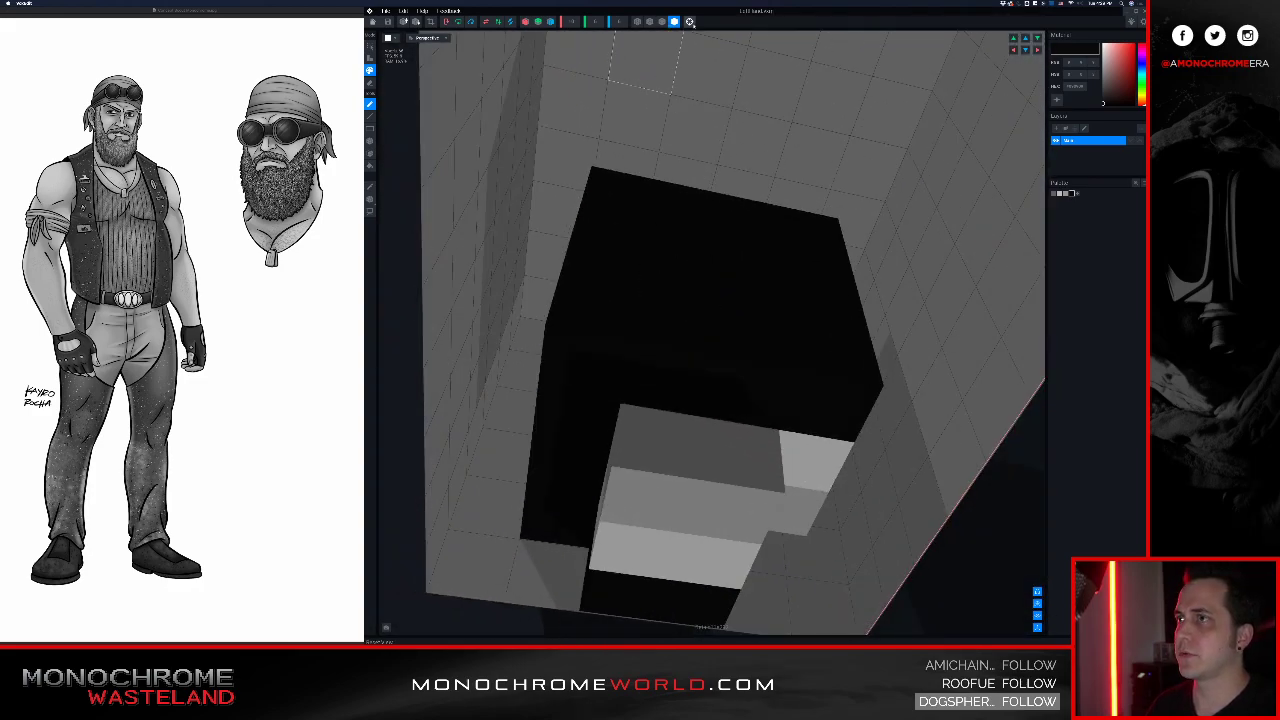
left_click(689, 21)
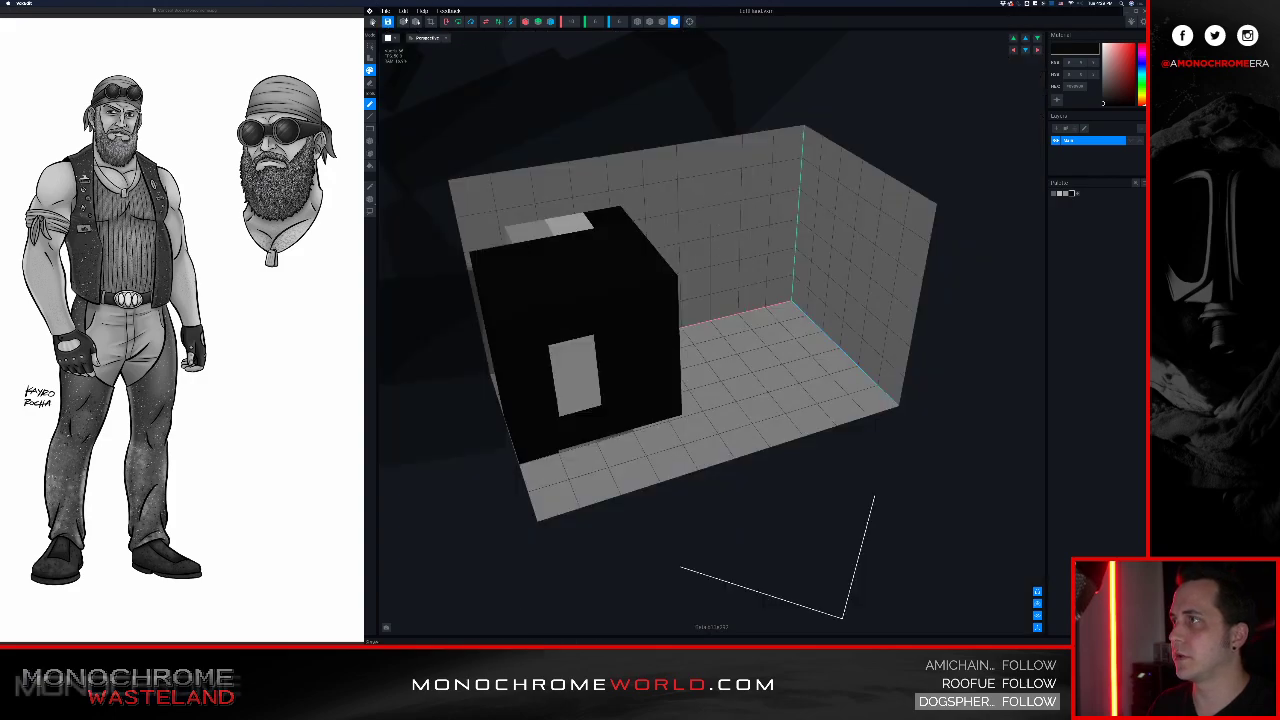
Step: Save the left hand, return to the full character and check the gloves from the side
left_click(373, 21)
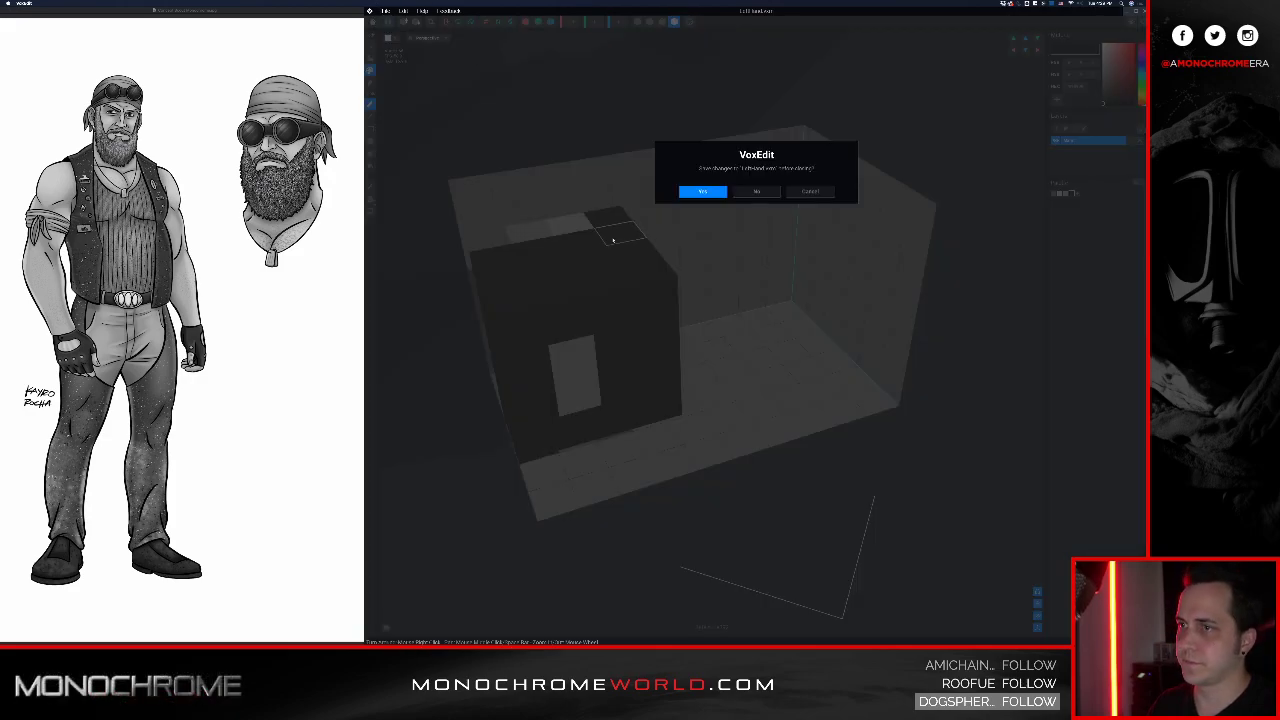
left_click(704, 191)
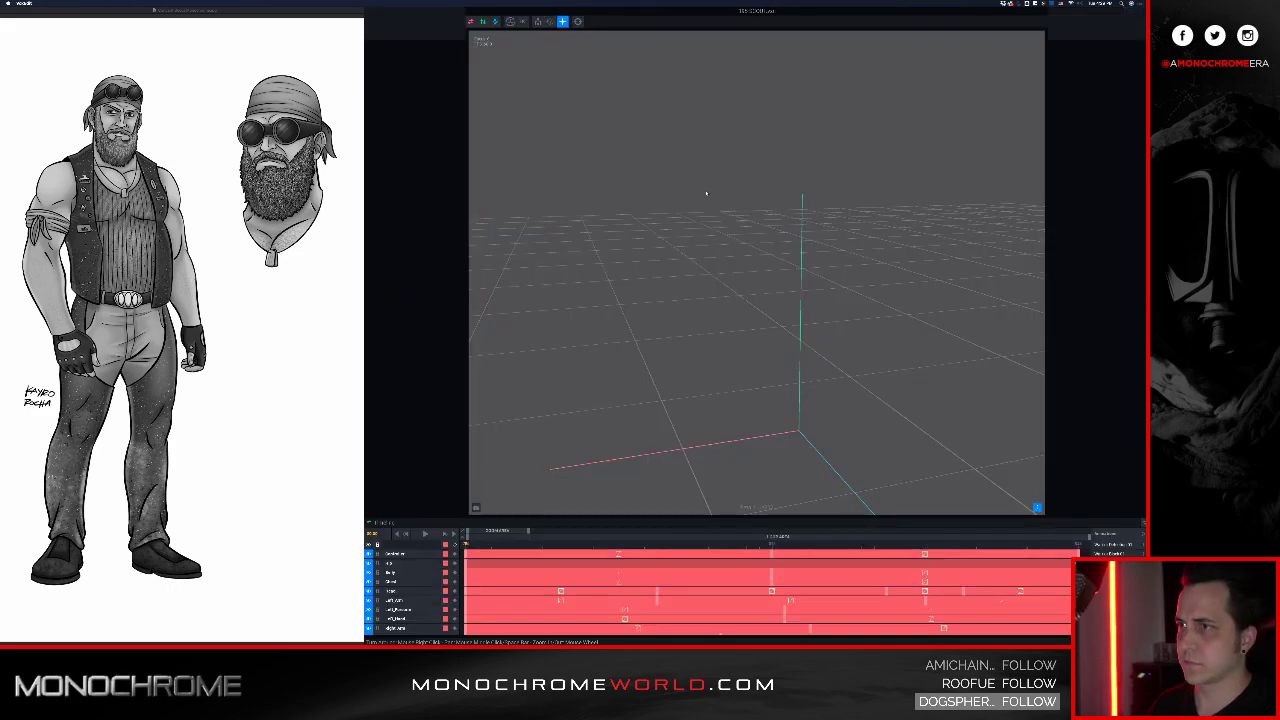
right_click_drag(720, 196, 713, 199)
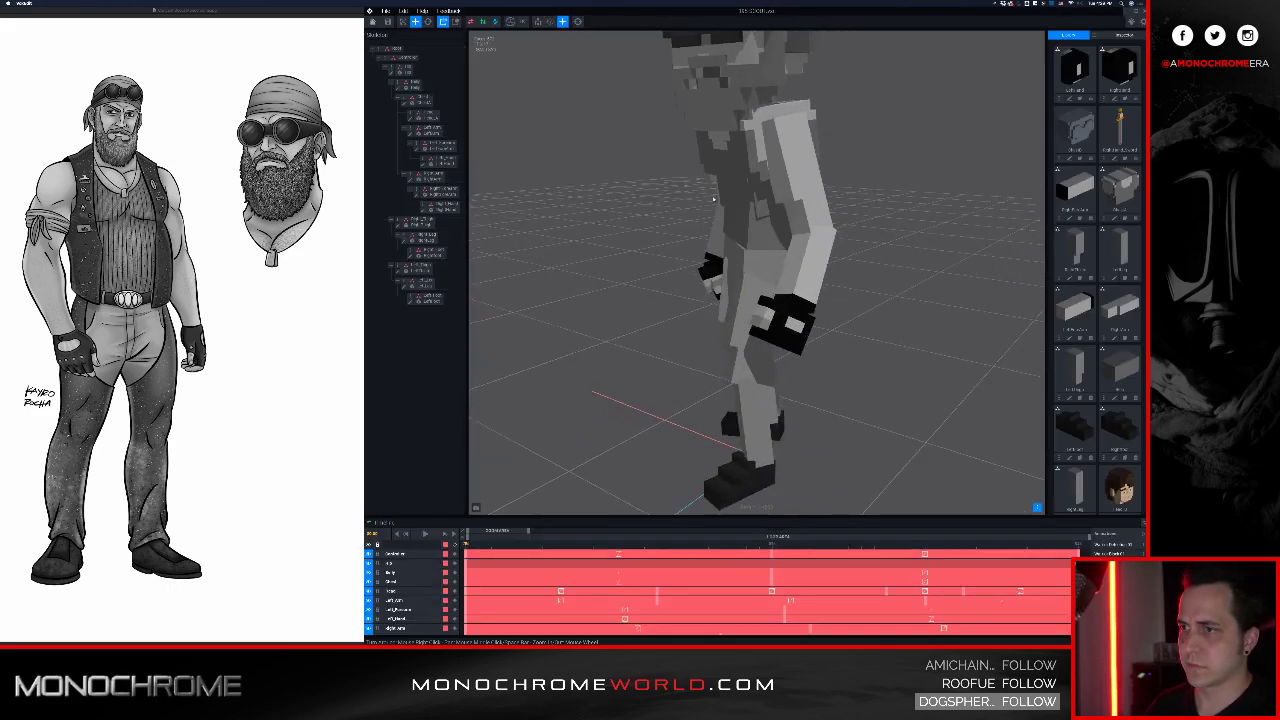
Step: Inspect the full character from the front and compare its head, torso, hips and legs with the biker reference
right_click_drag(614, 293, 748, 190)
middle_click_drag(670, 122, 557, 243)
scroll(559, 243, "down", 5)
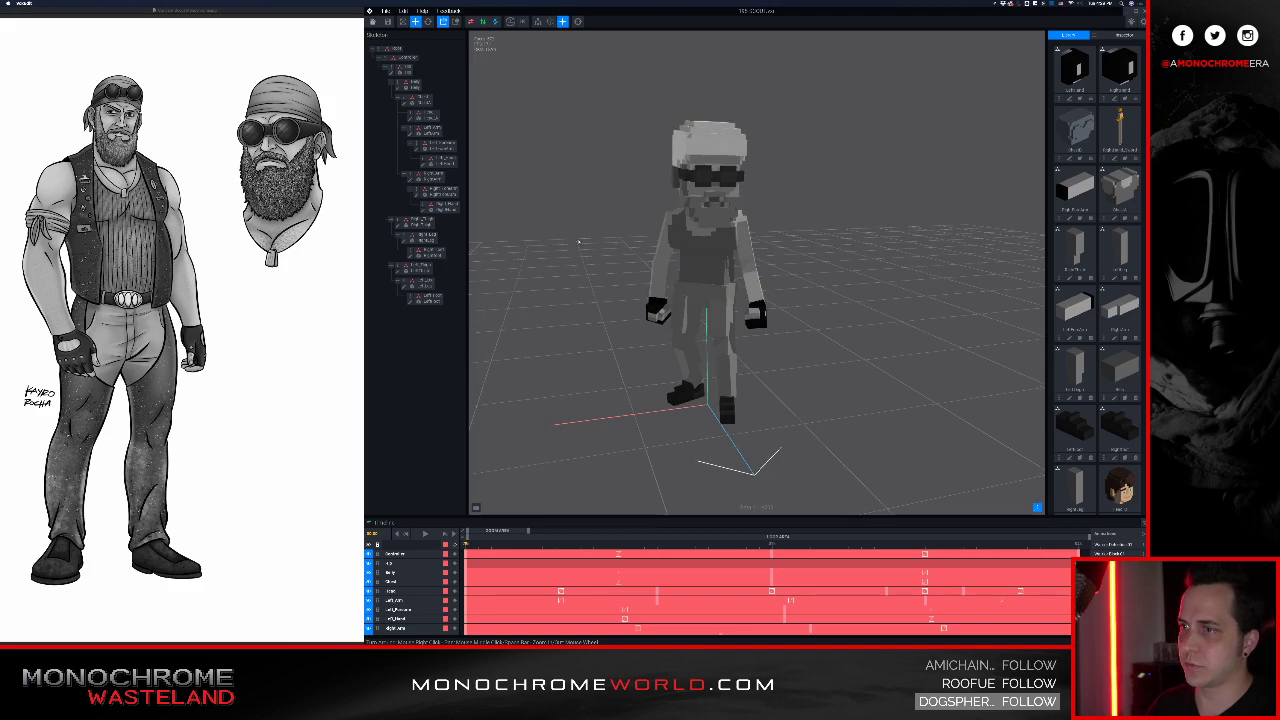
scroll(575, 242, "up", 2)
scroll(577, 249, "up", 1)
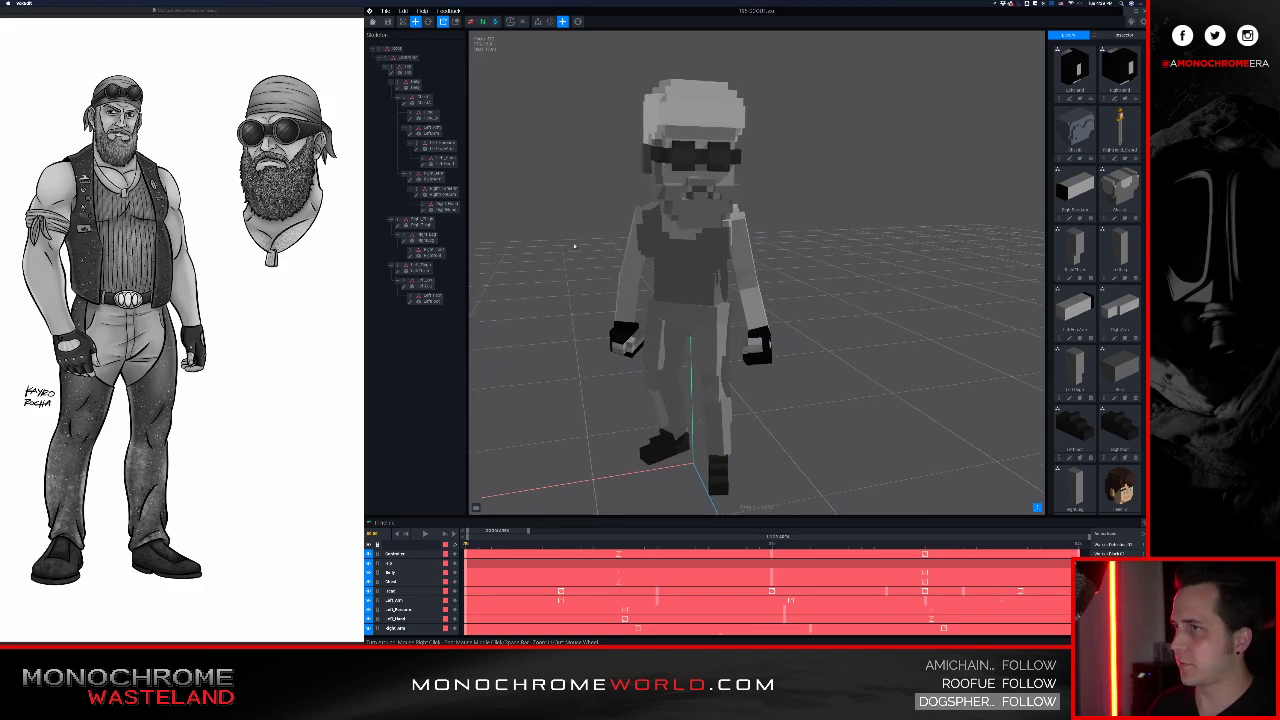
left_click(711, 157)
left_click(768, 216)
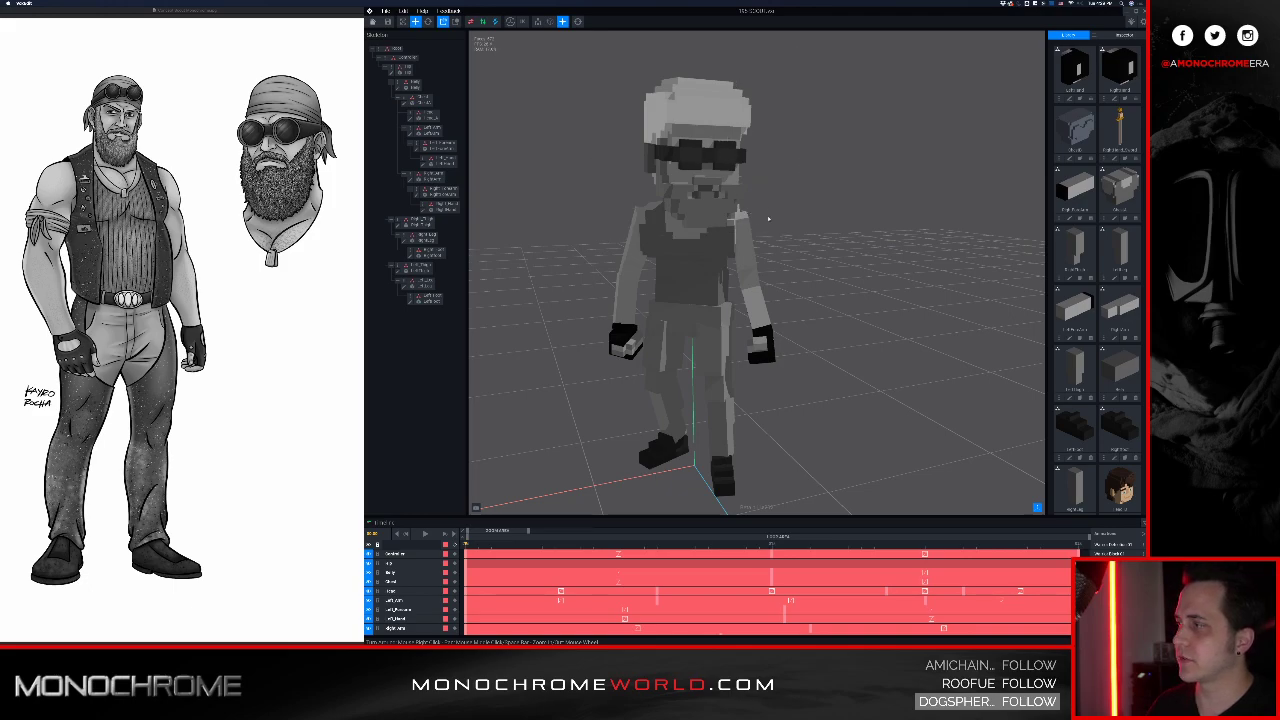
left_click(727, 146)
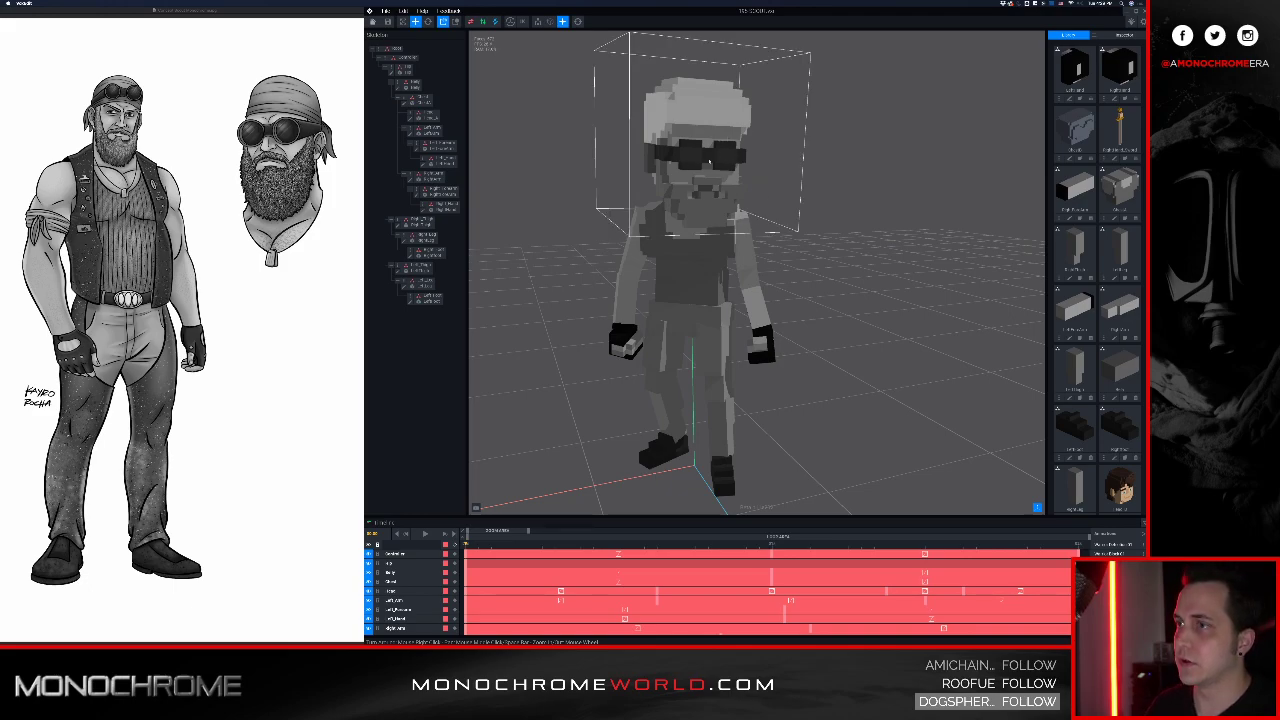
left_click(742, 334)
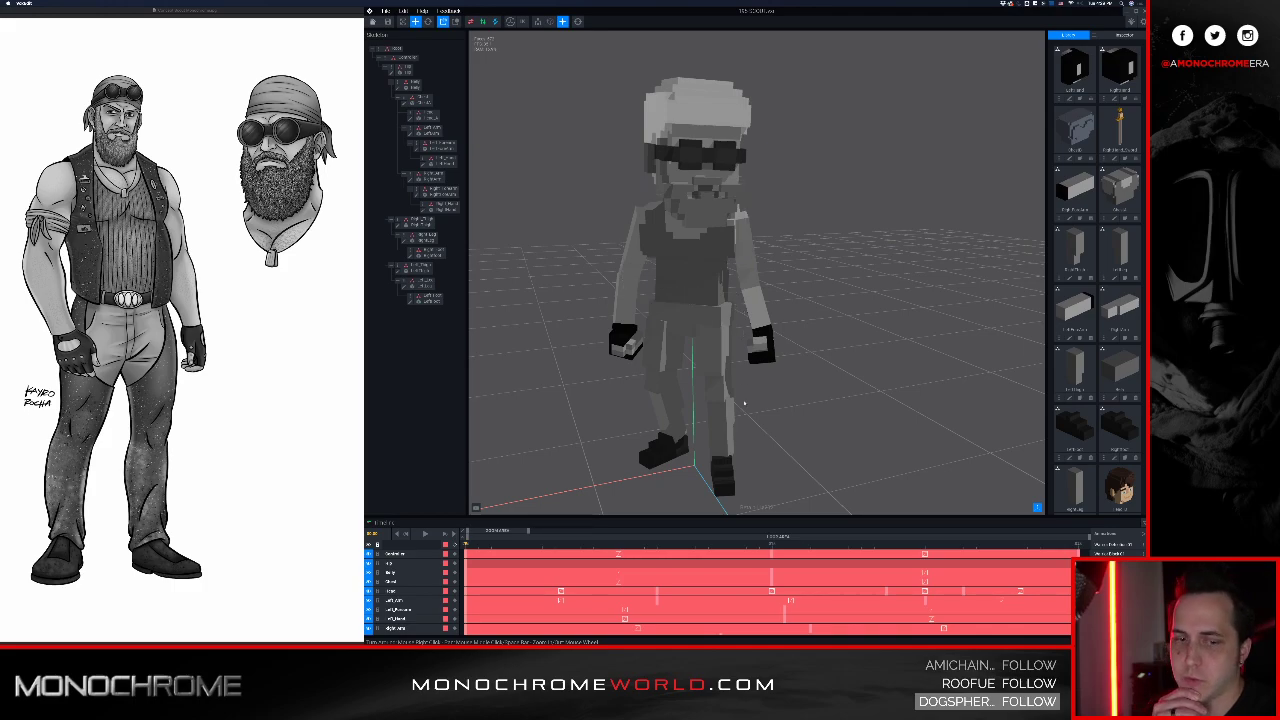
left_click(730, 362)
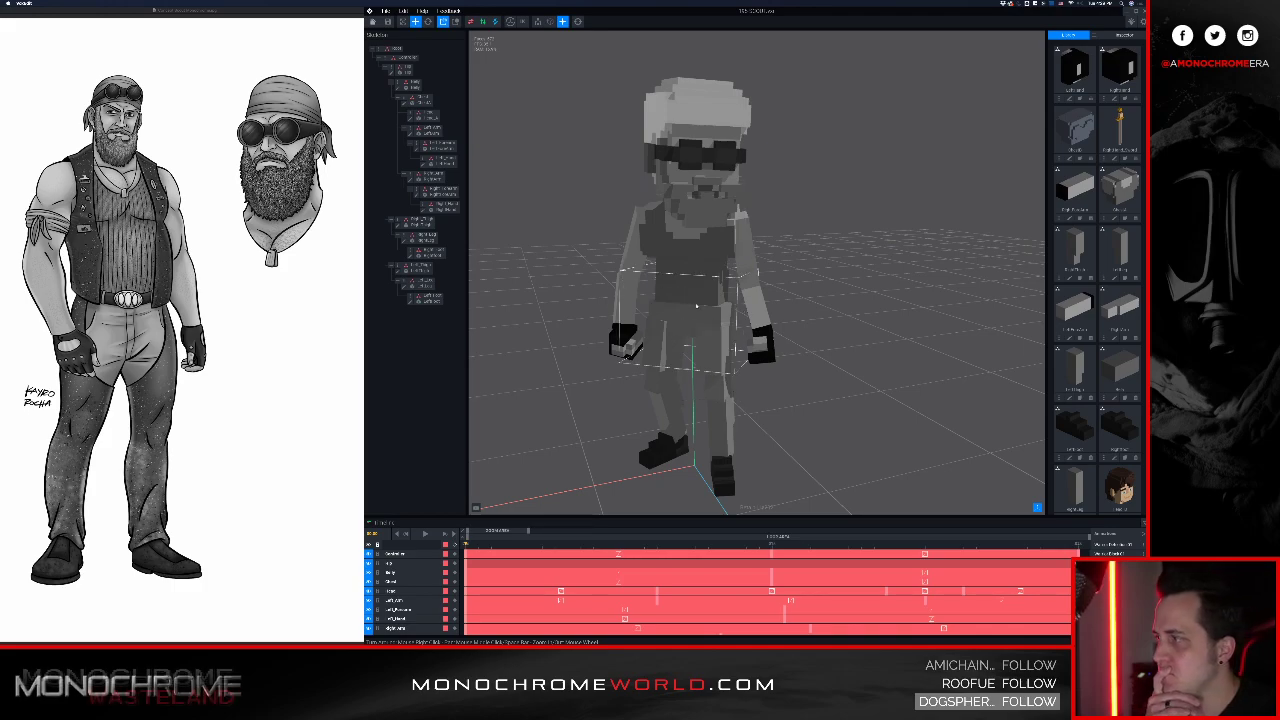
left_click(688, 246)
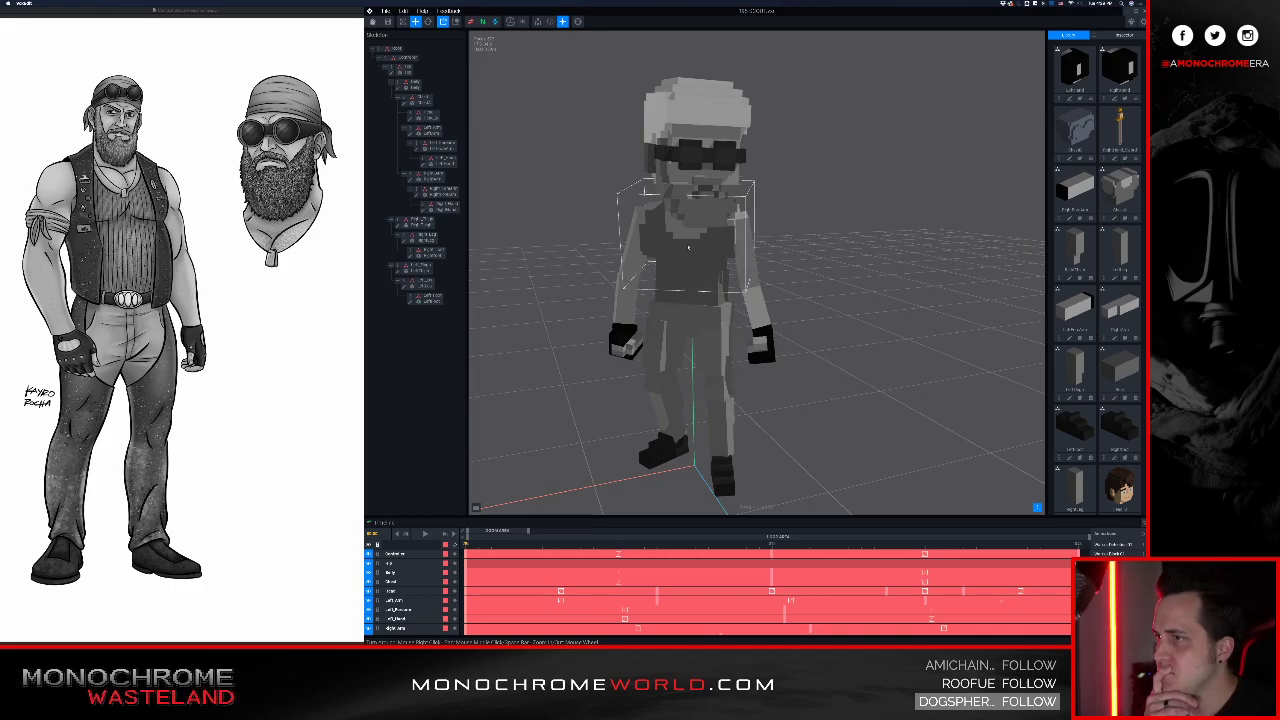
left_click(641, 408)
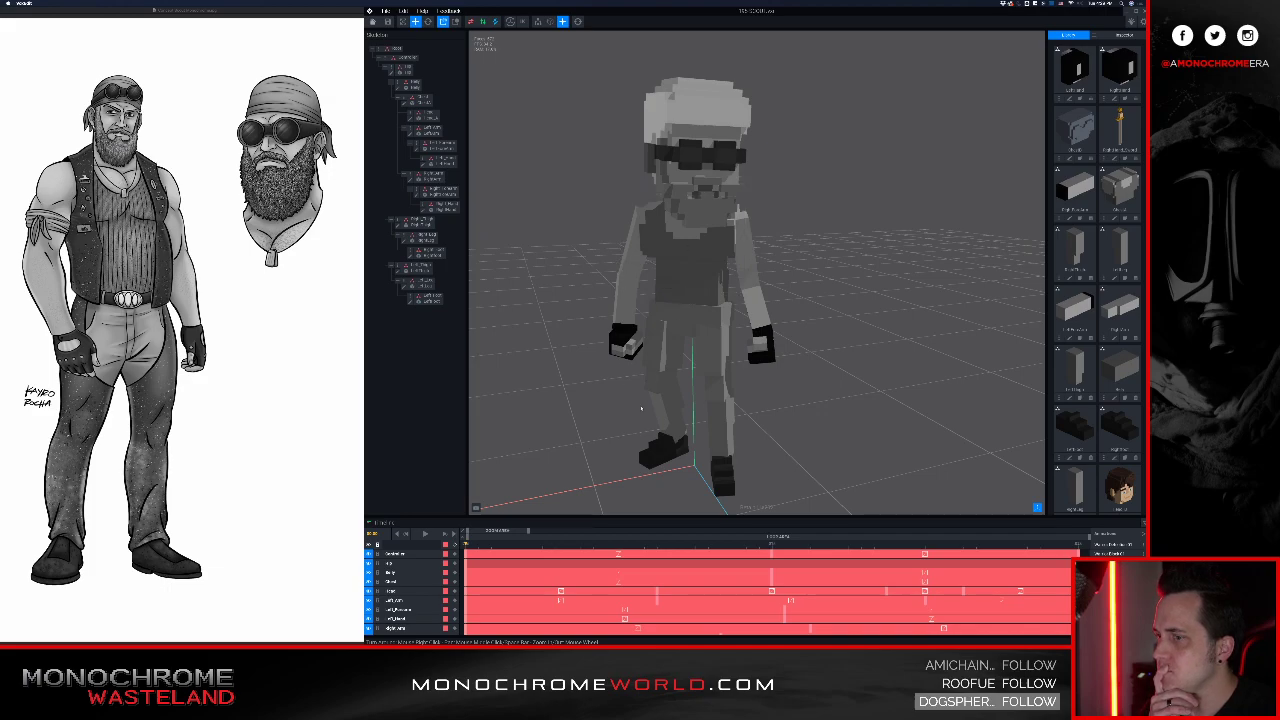
left_click(679, 341)
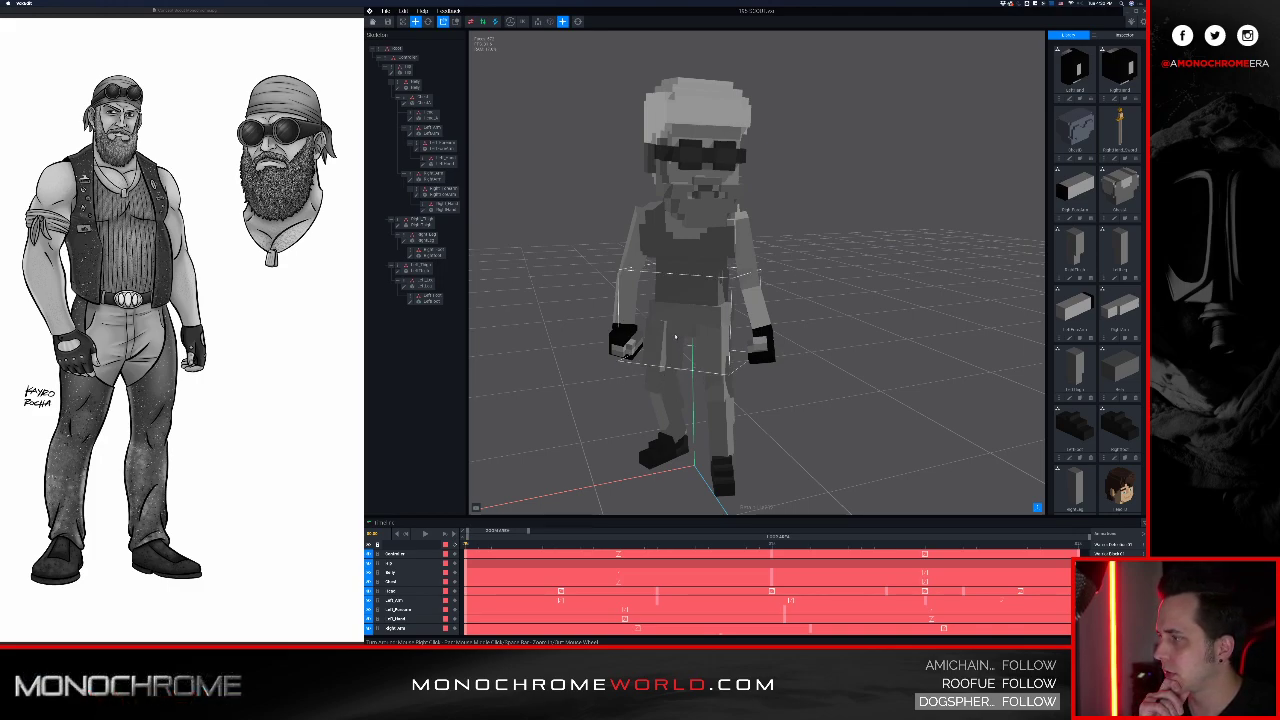
left_click(669, 338)
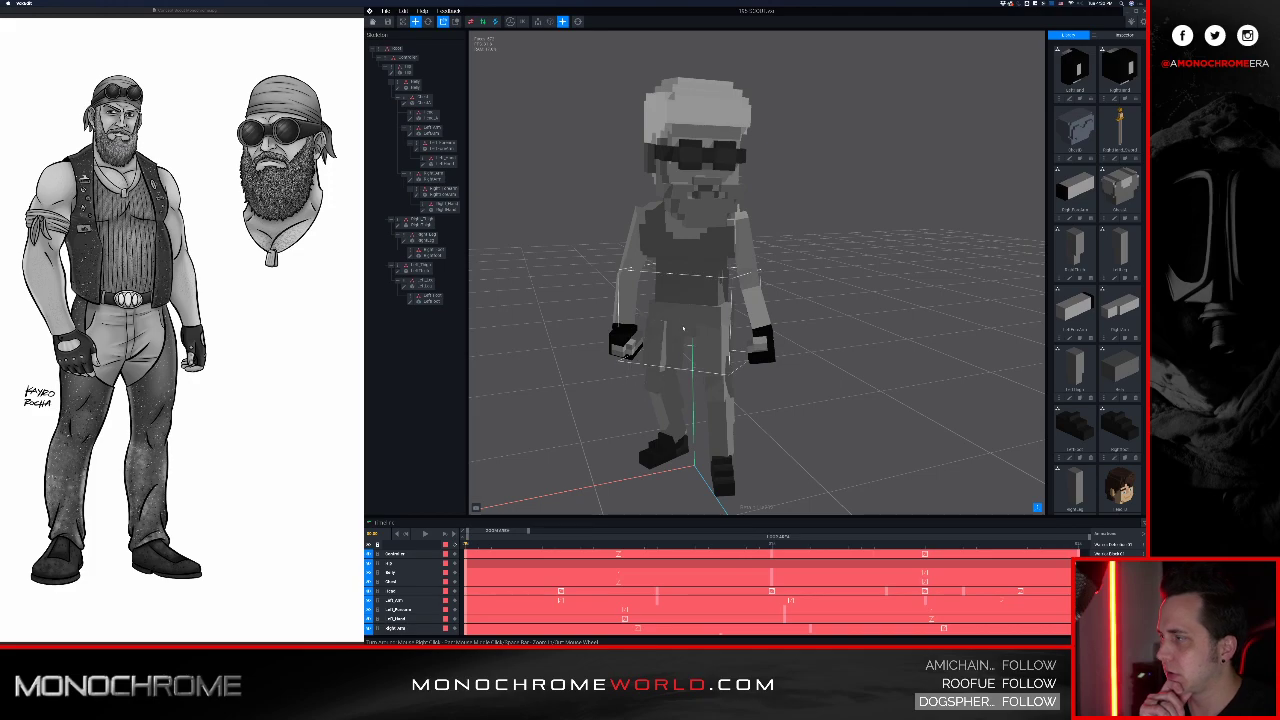
Step: Open the right lower leg for editing, recolour it dark grey, save it and return to the full character
right_click_drag(688, 330, 703, 297)
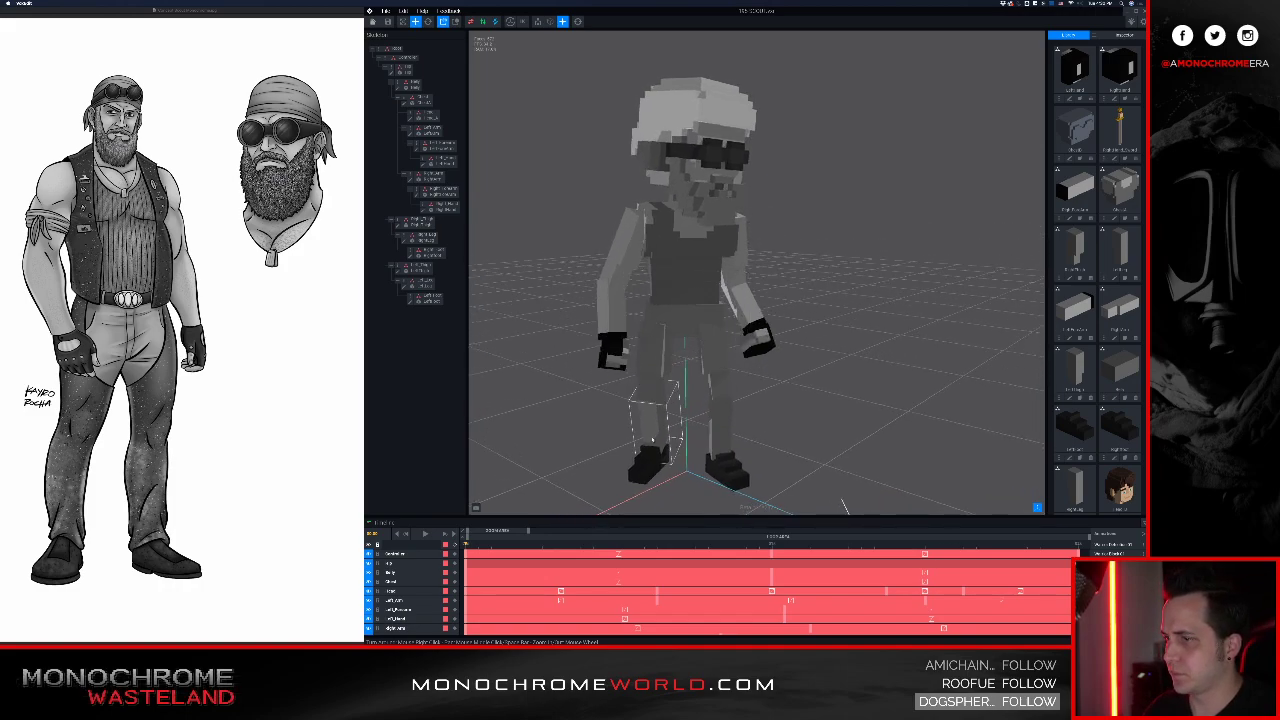
left_click(418, 238)
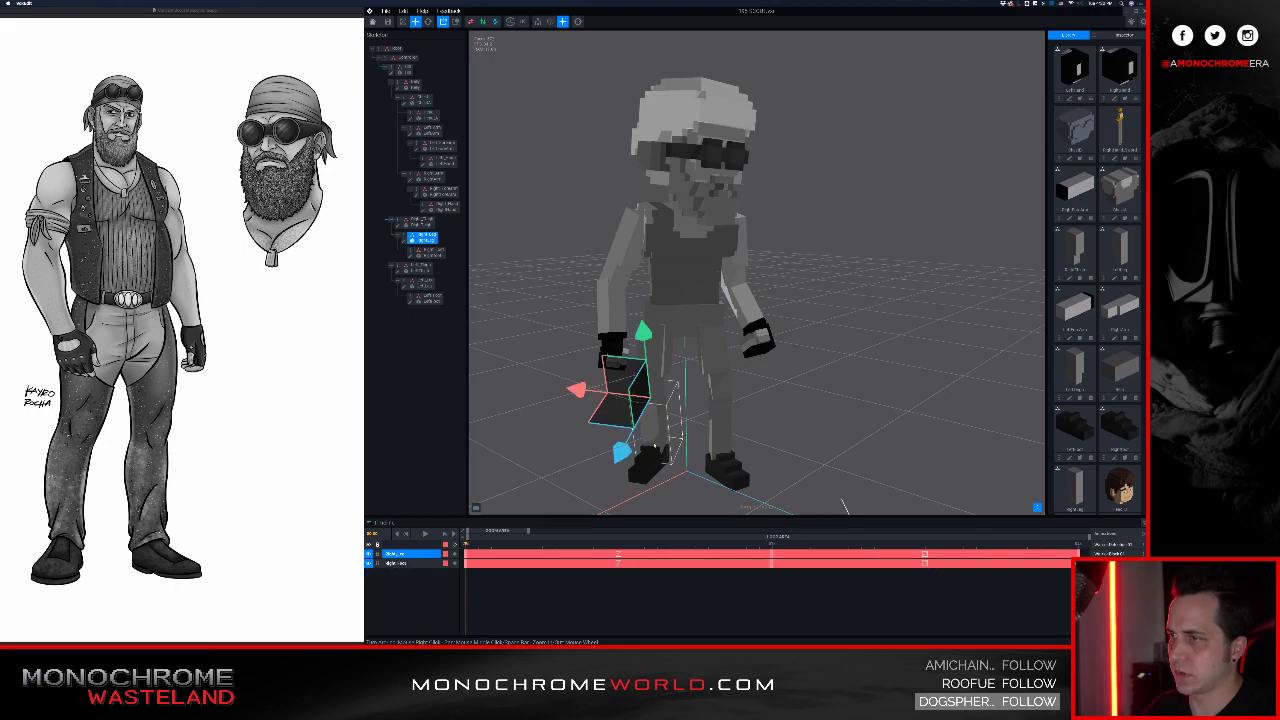
left_click(404, 241)
mouse_move(535, 282)
right_mouse_down()
mouse_move(615, 266)
mouse_move(609, 279)
right_mouse_up()
left_click_drag(1107, 84, 1103, 80)
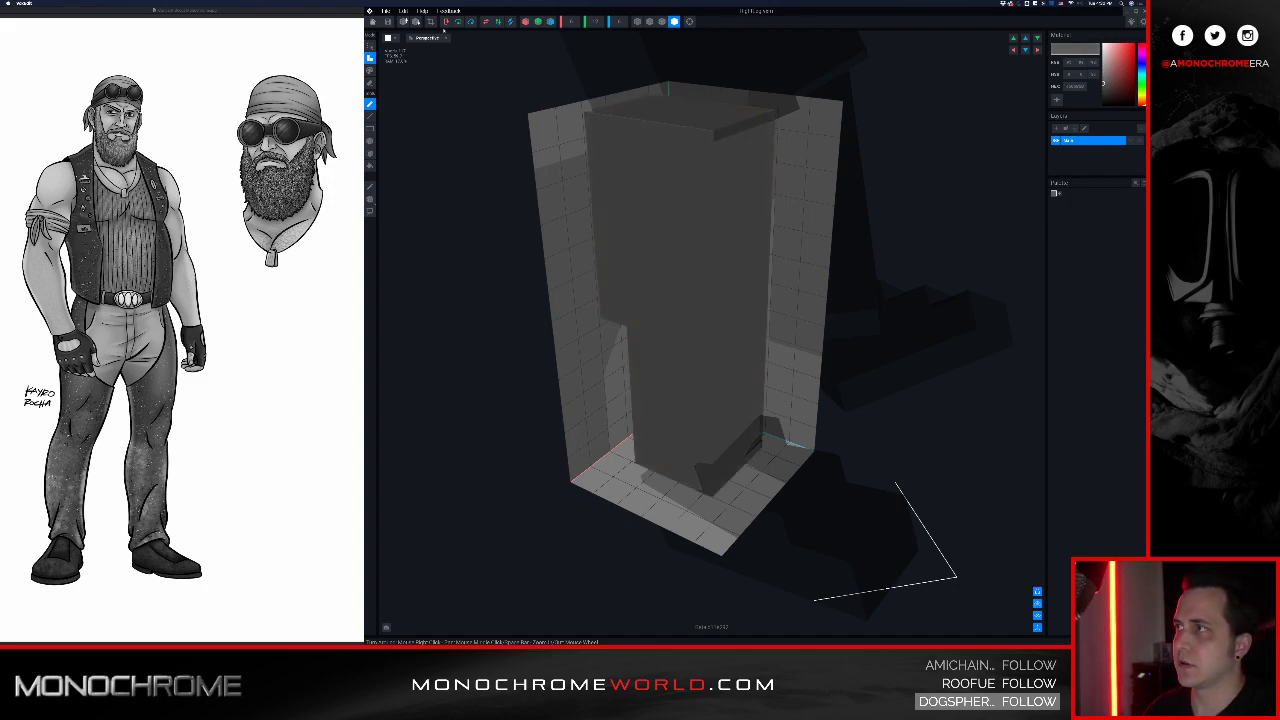
left_click(377, 23)
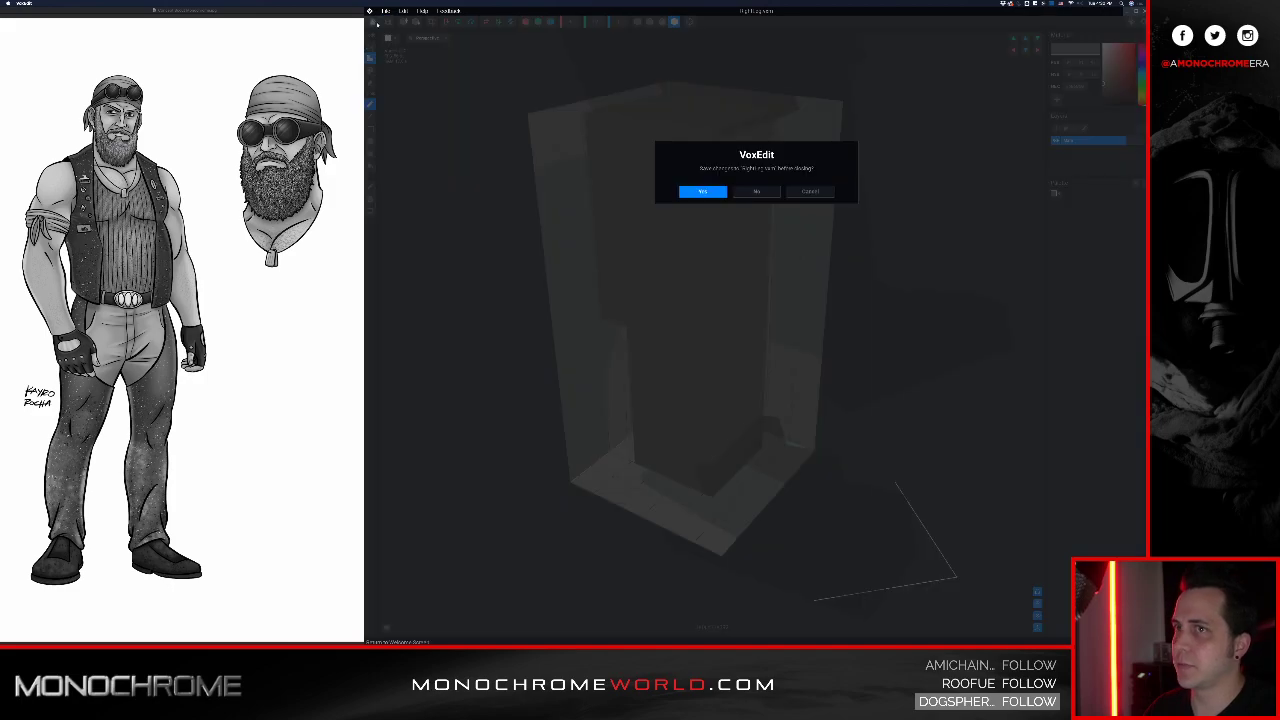
left_click(706, 192)
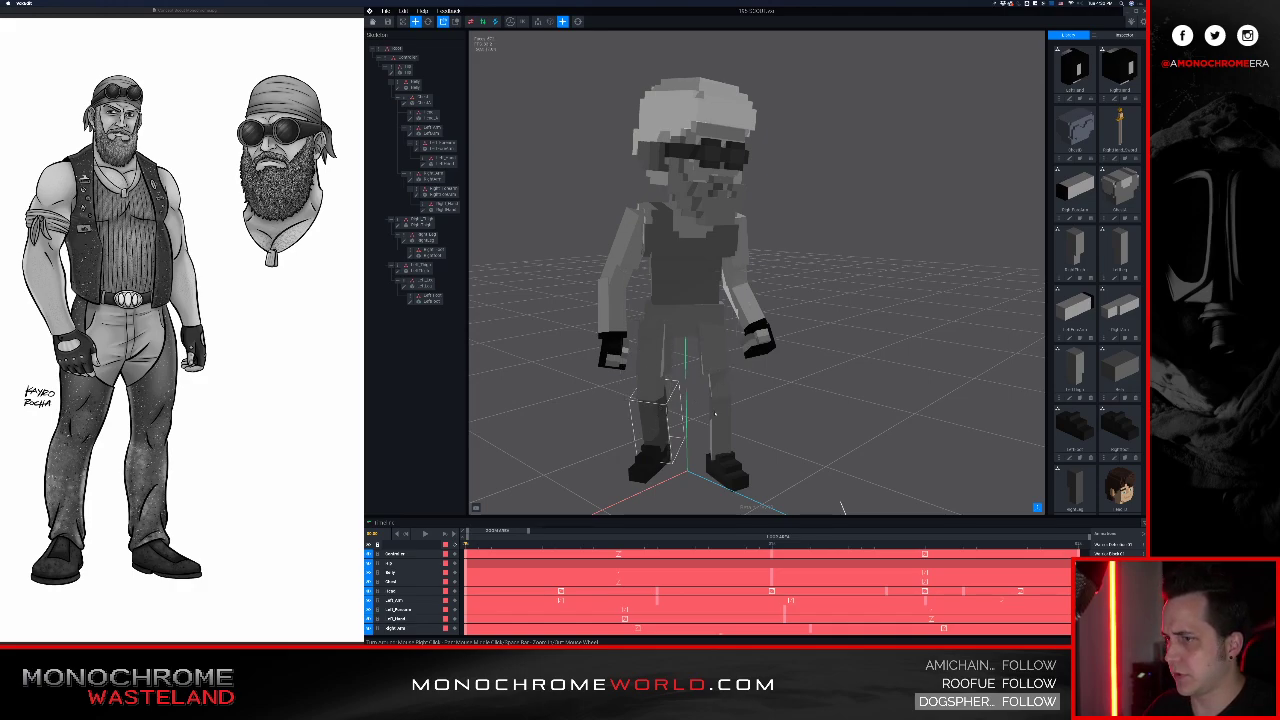
Step: Open the left lower leg, recolour it the same dark grey, save it and return to the full character
left_click(736, 393)
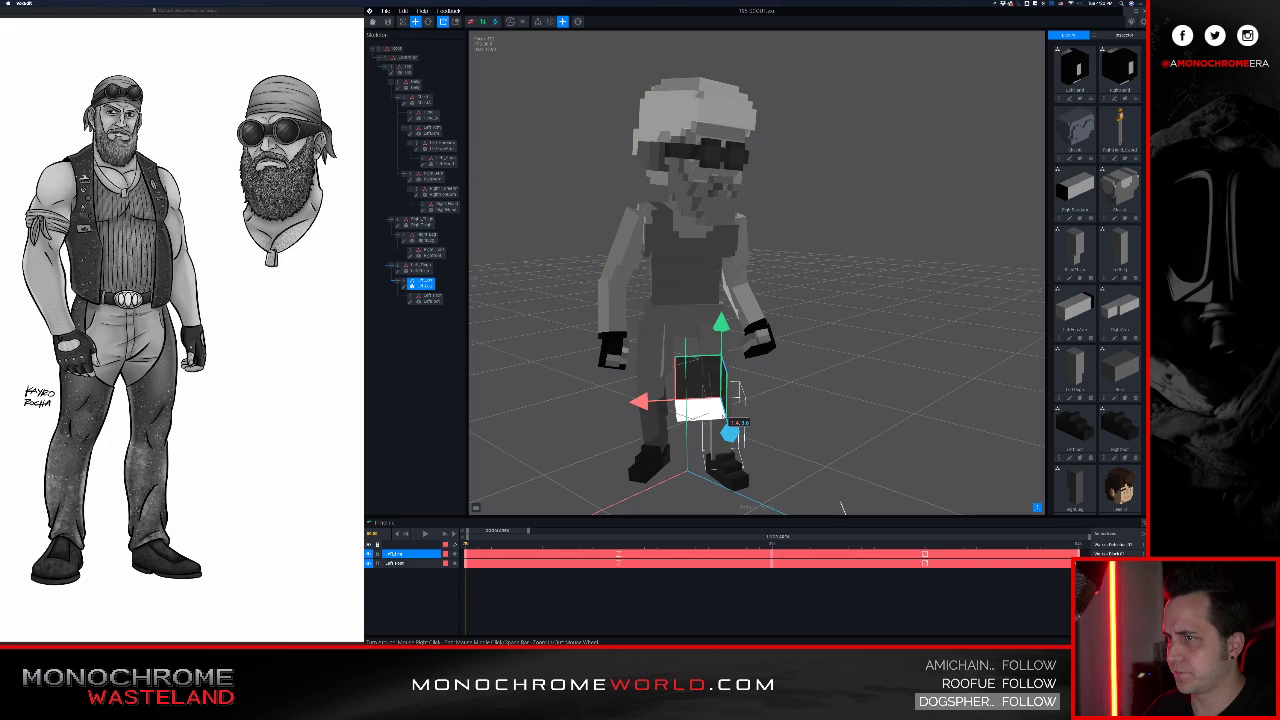
left_click(404, 286)
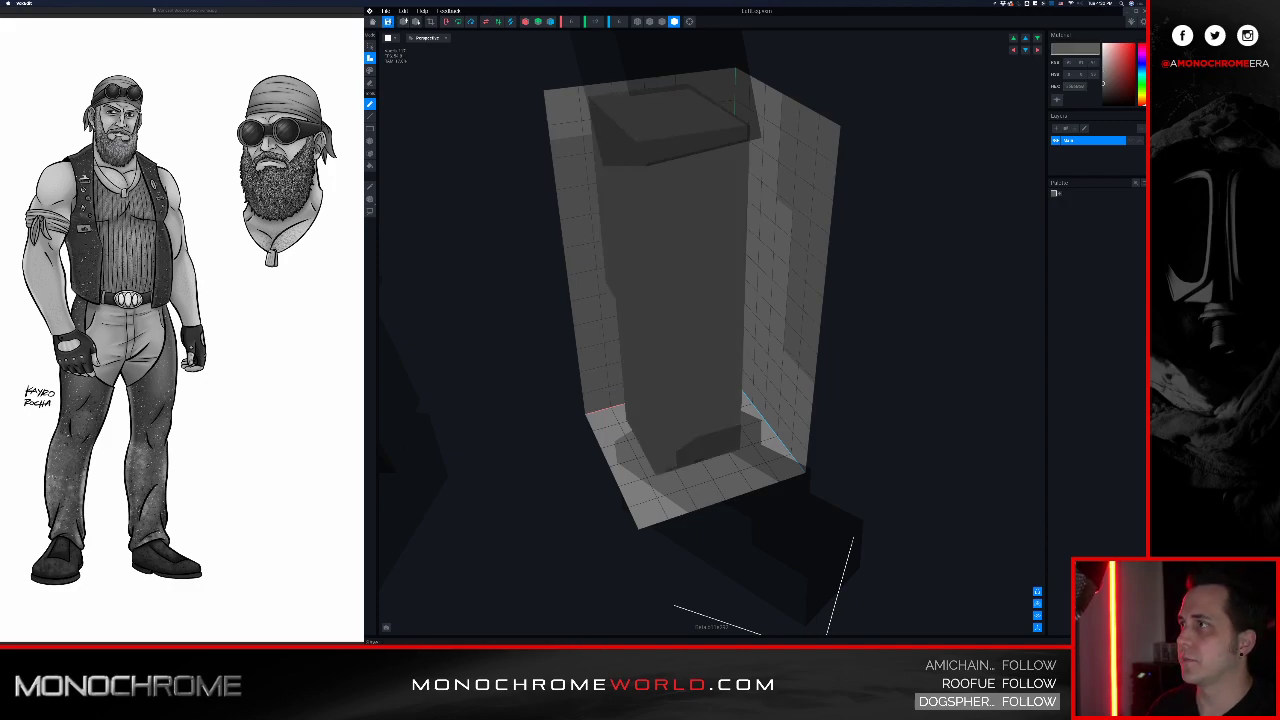
left_click(374, 23)
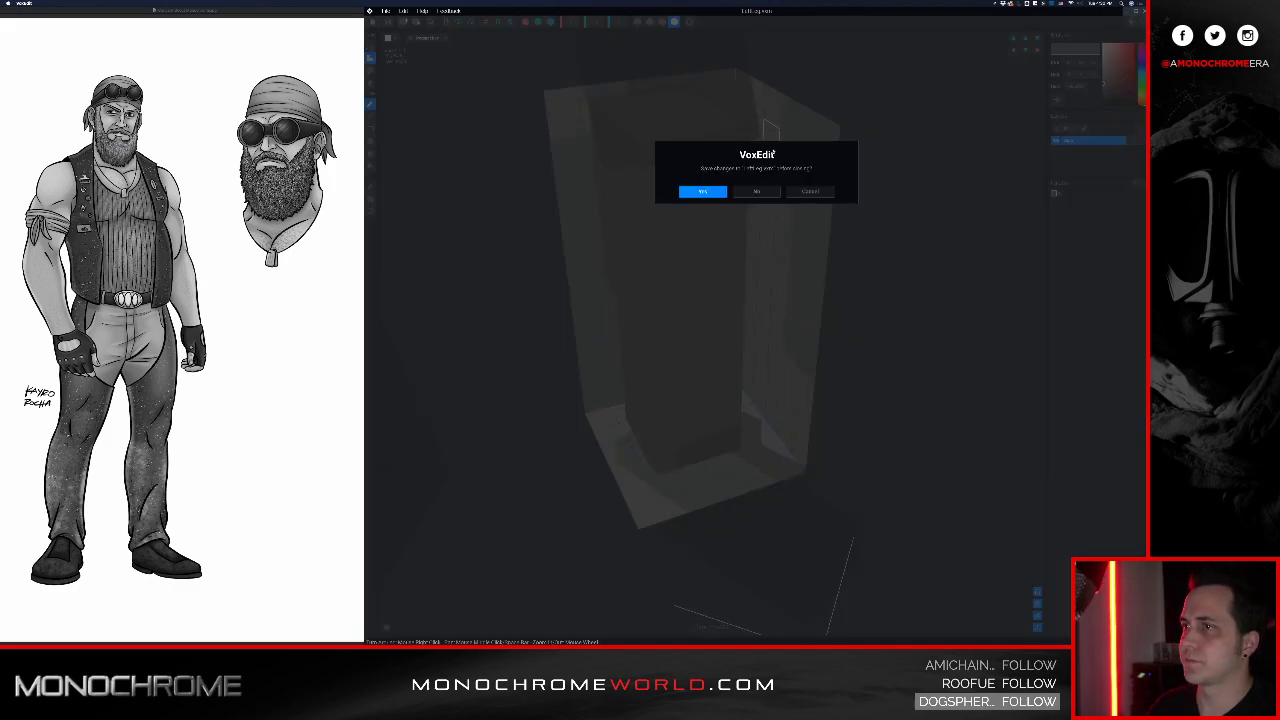
left_click(706, 192)
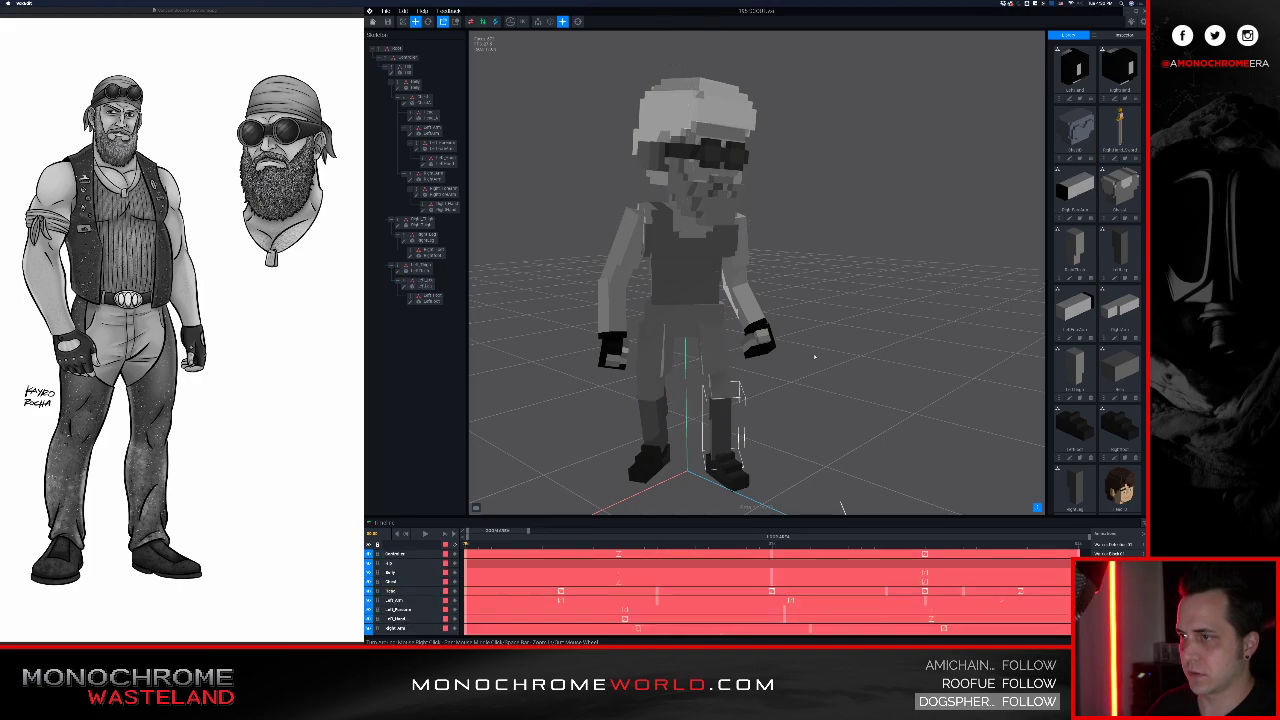
Step: Select the right thigh on the character and open it for voxel editing
left_click(670, 346)
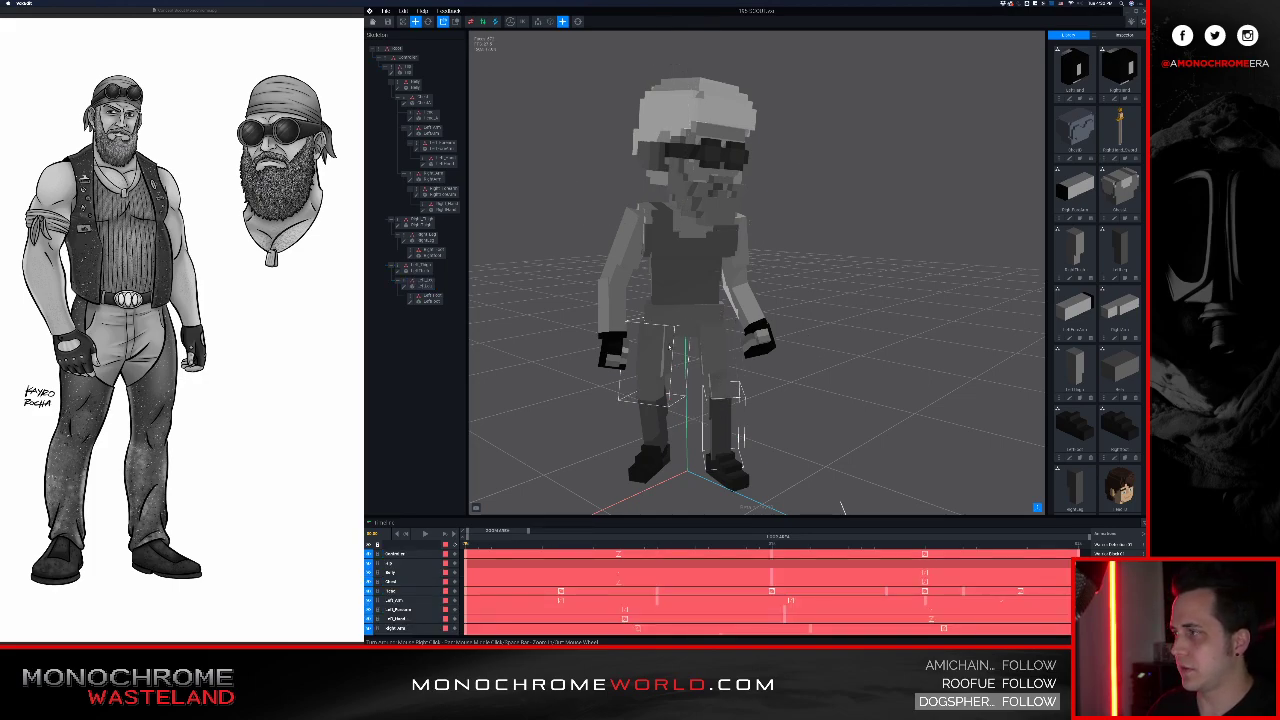
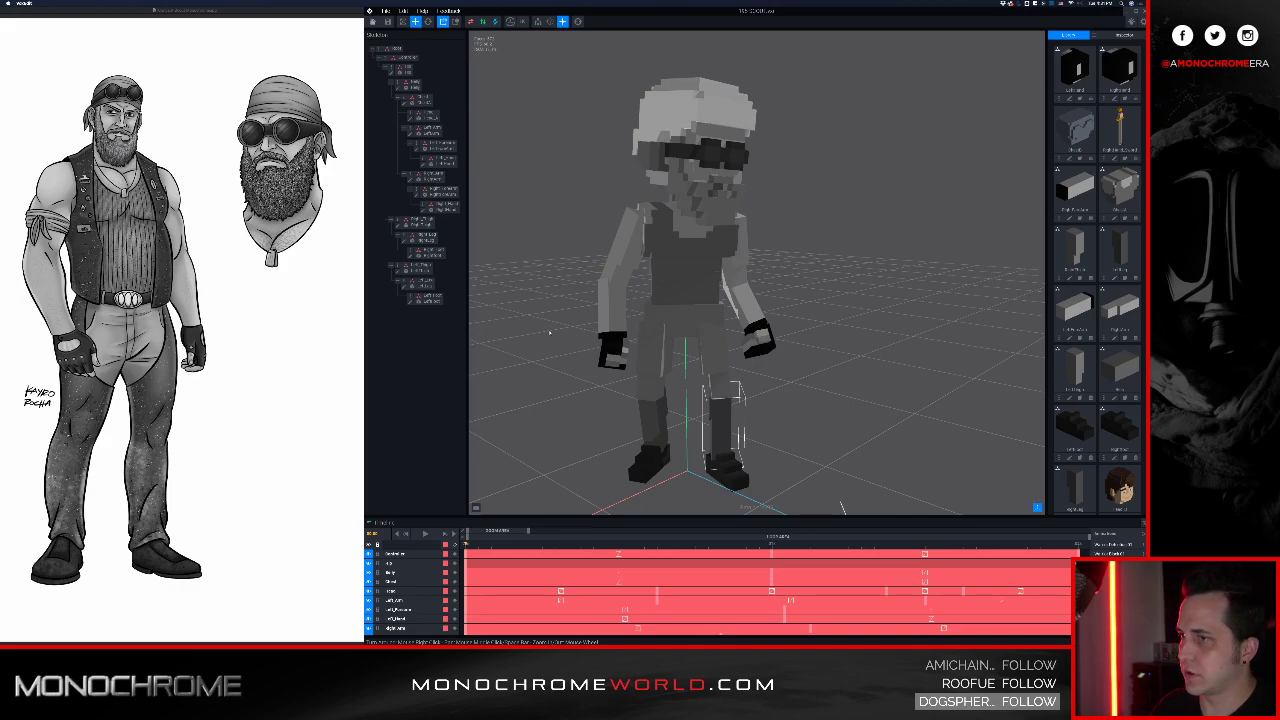
left_click(615, 340)
left_click(659, 357)
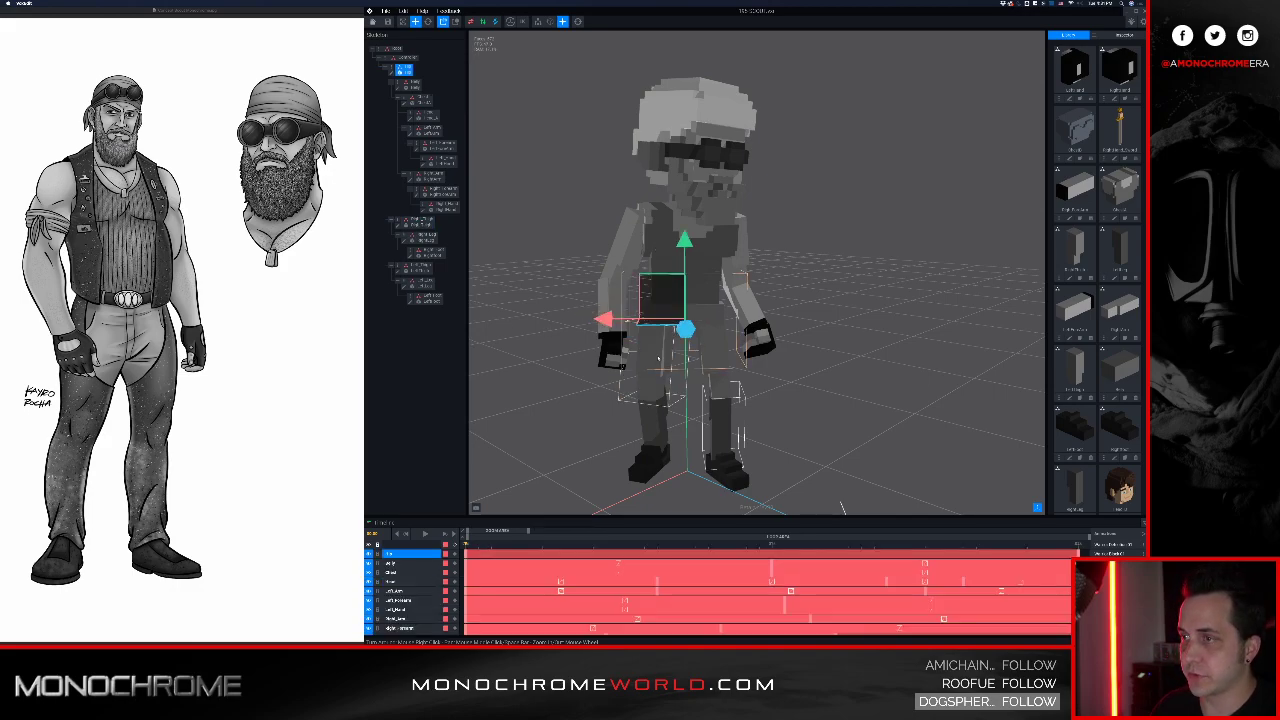
left_click(668, 345)
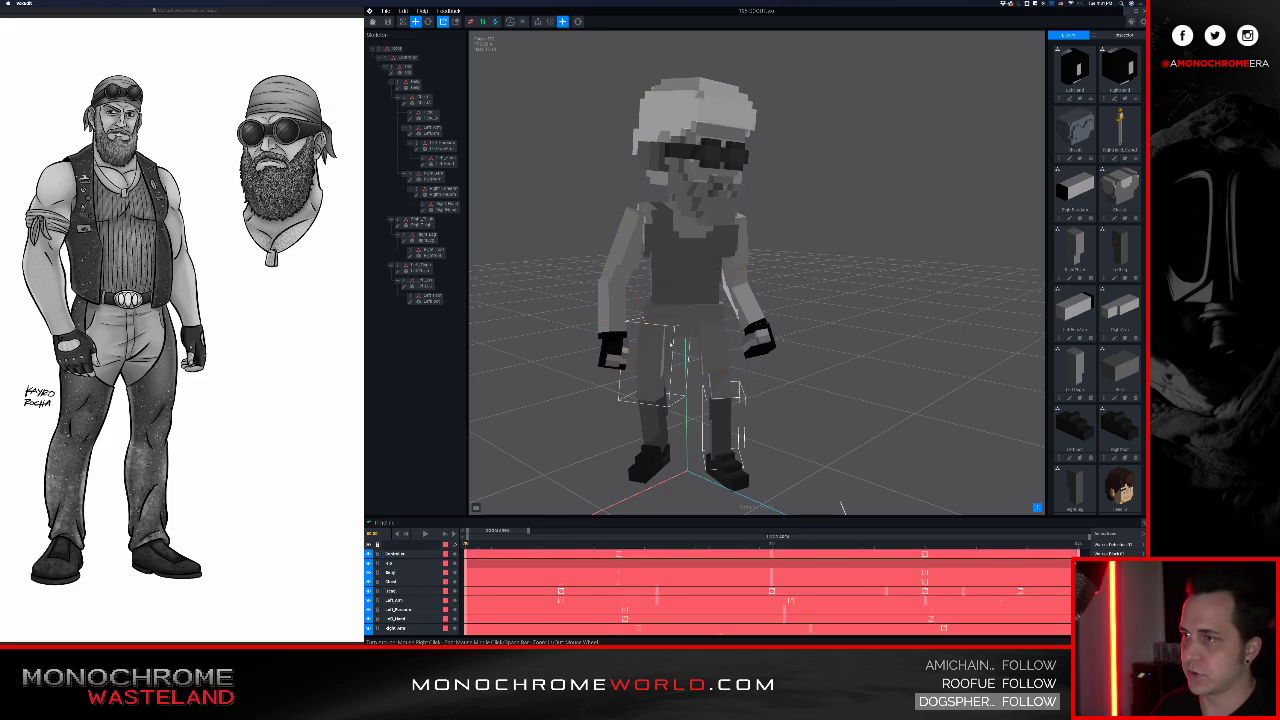
left_click(658, 318)
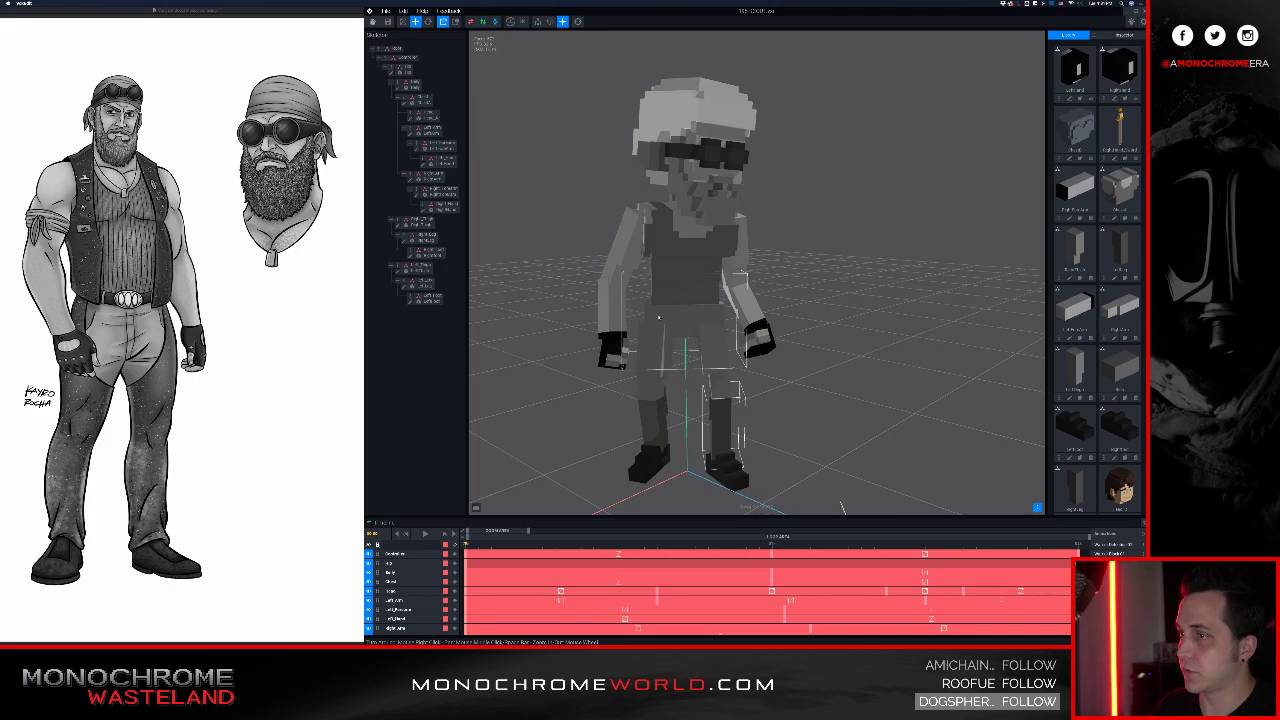
left_click(652, 388)
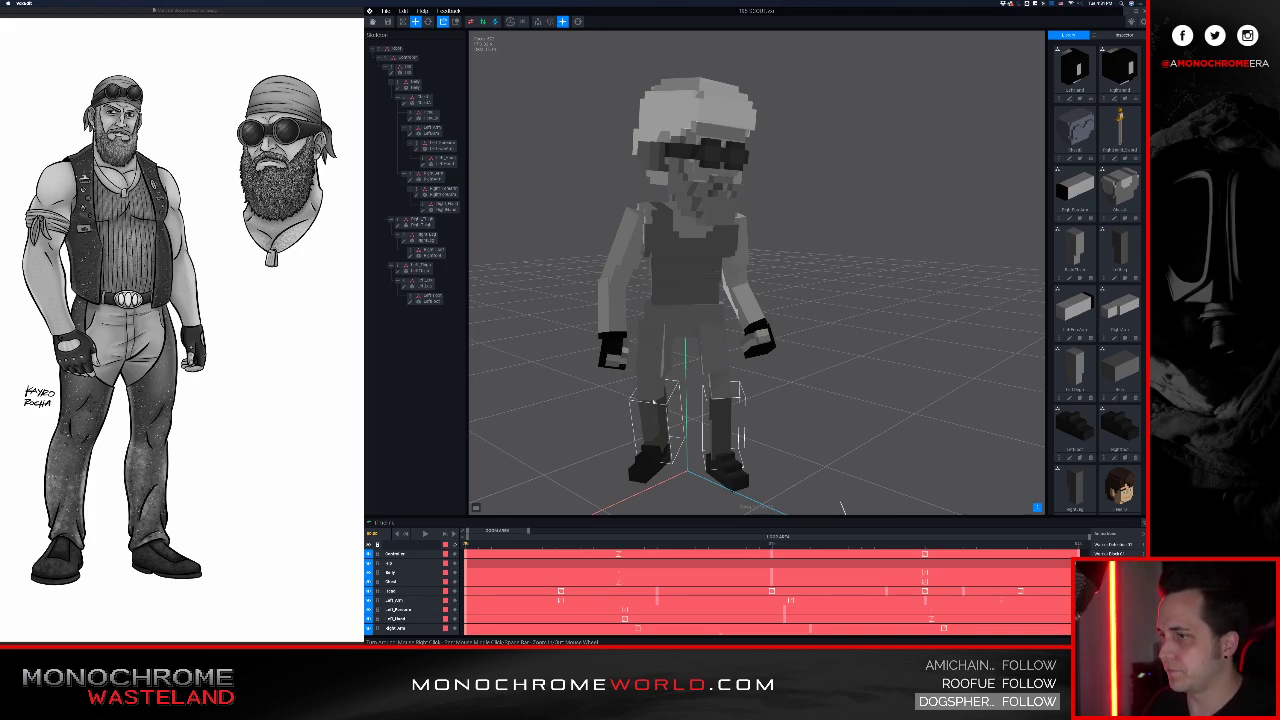
left_click(640, 298)
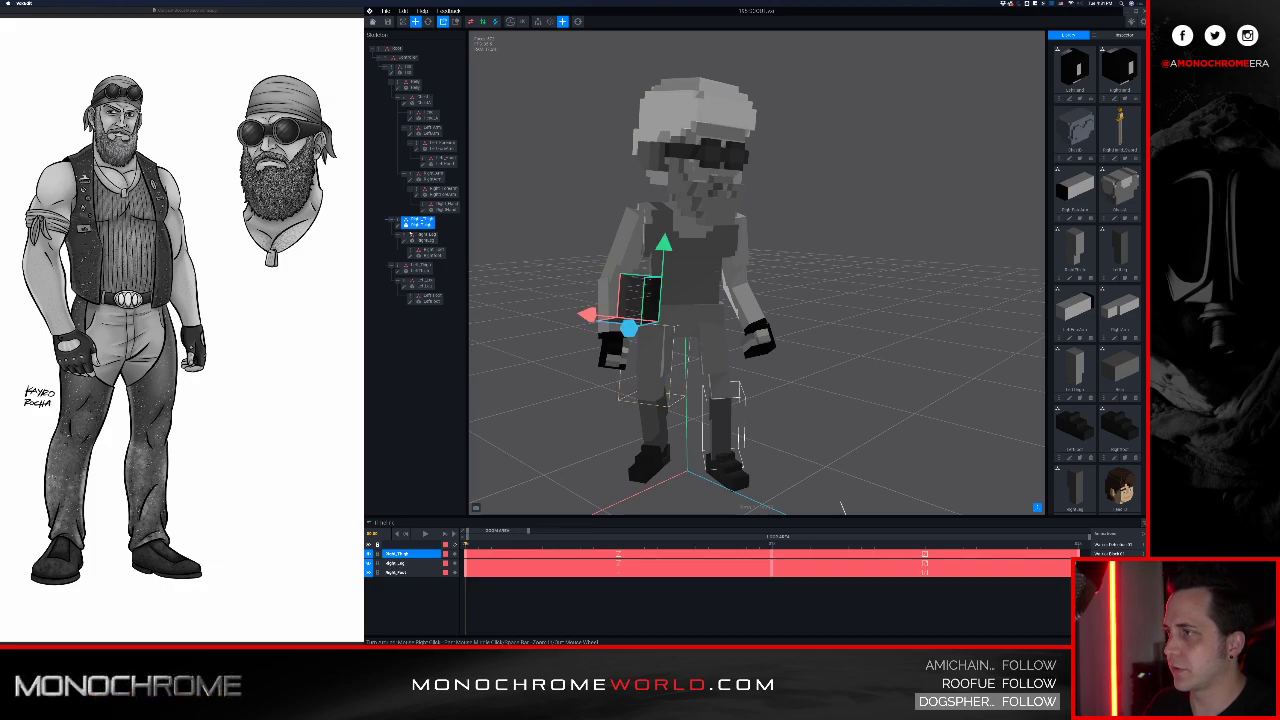
double_click(399, 229)
right_click_drag(600, 245, 663, 250)
scroll(657, 243, "down", 3)
scroll(657, 246, "up", 2)
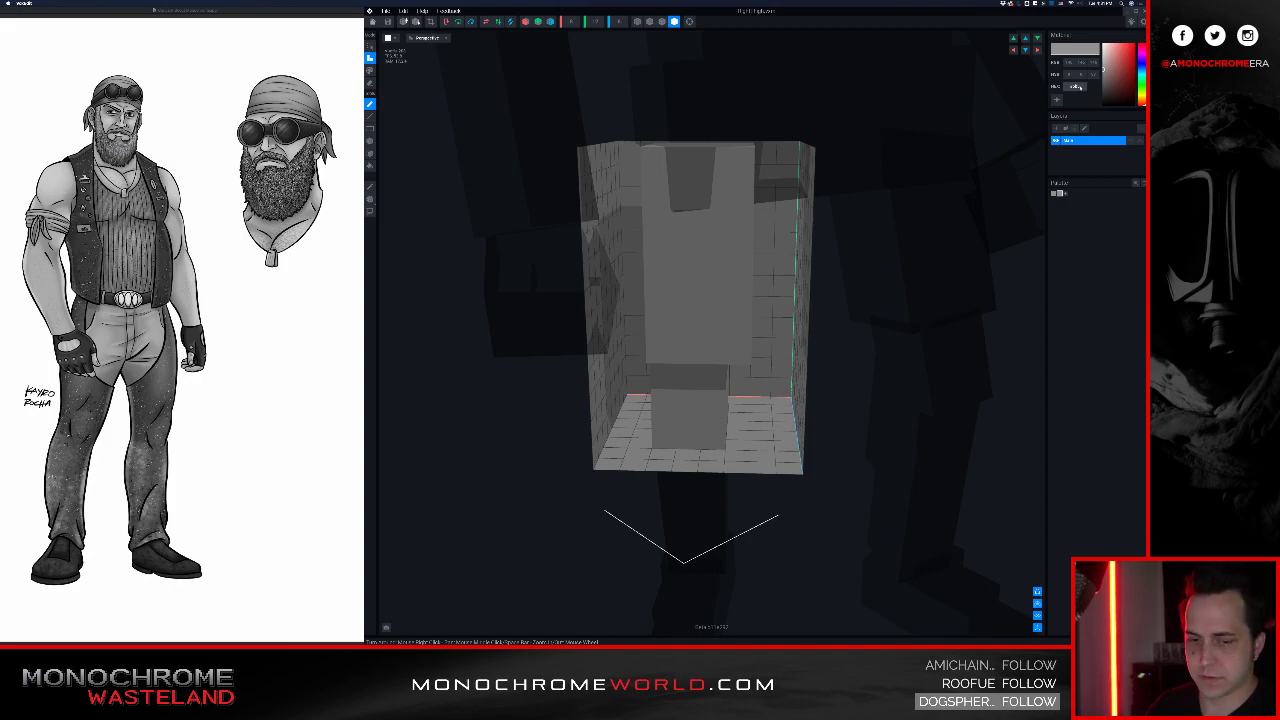
Step: Paint all sides and the underside of the right thigh's lower knee block dark grey
left_click(710, 420)
left_click(690, 392)
left_click(714, 392)
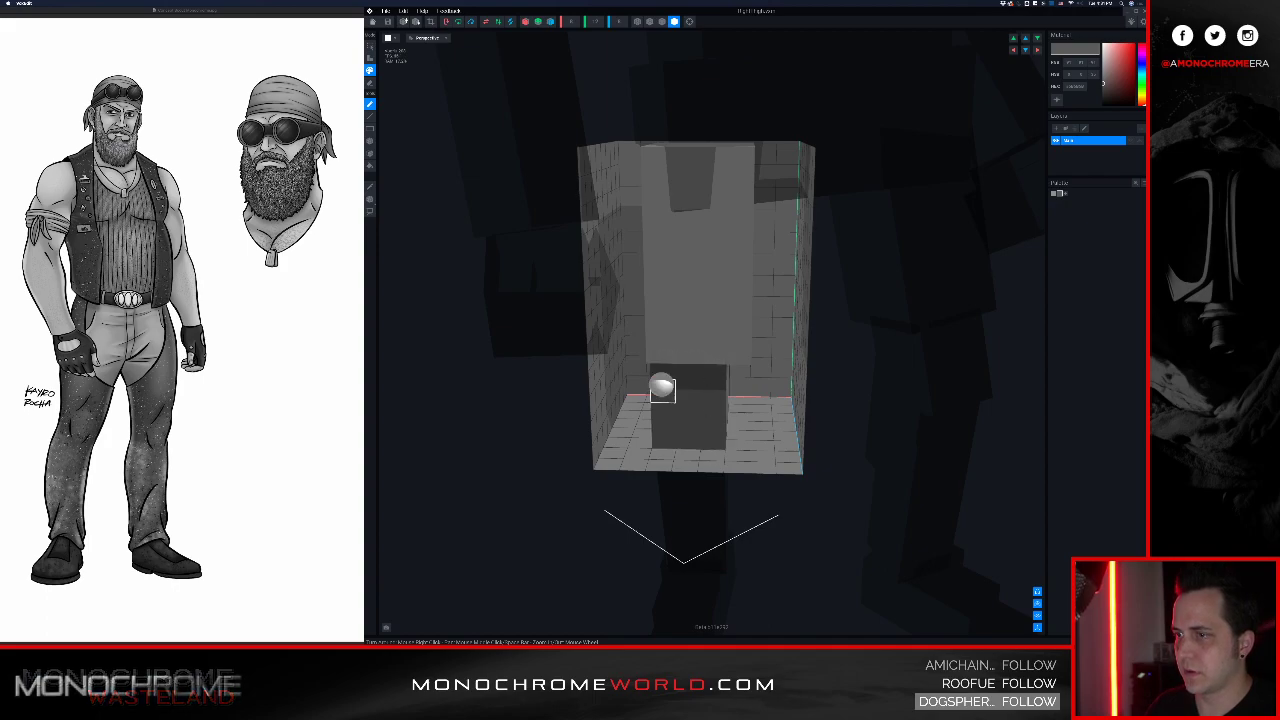
right_click_drag(663, 380, 650, 390)
left_click(602, 401)
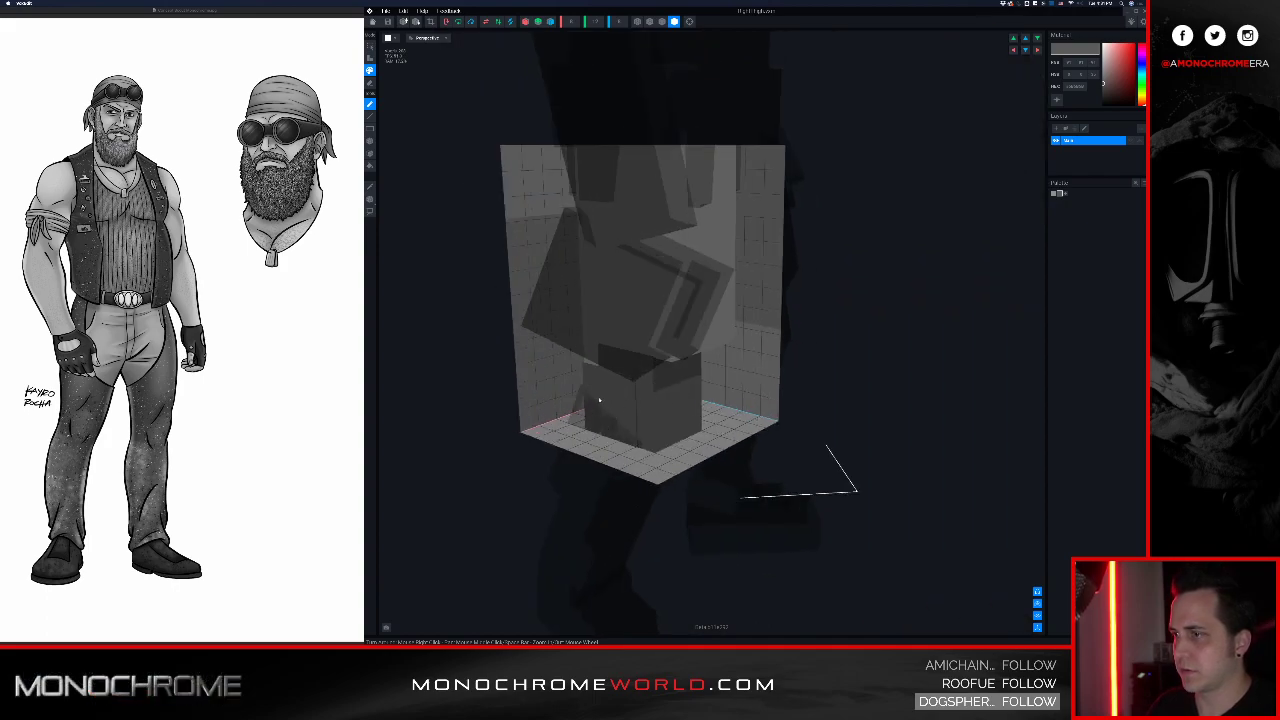
right_click_drag(586, 360, 551, 377)
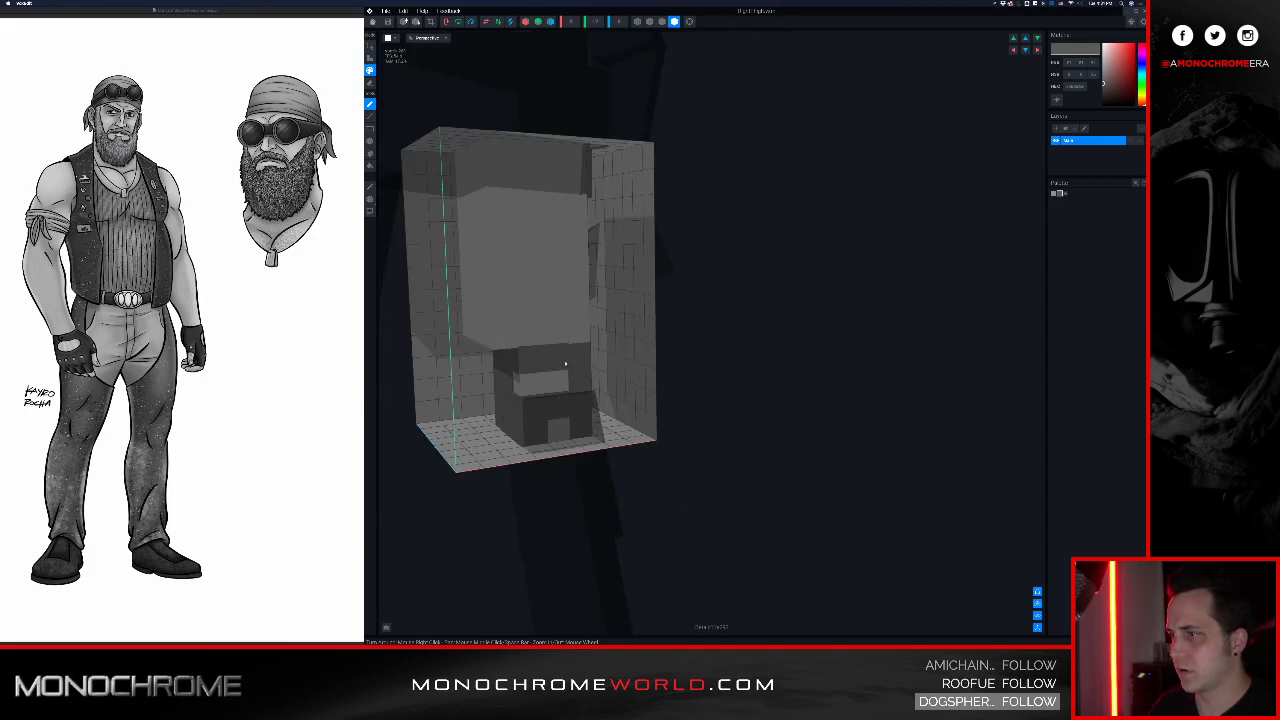
right_click_drag(560, 380, 605, 365)
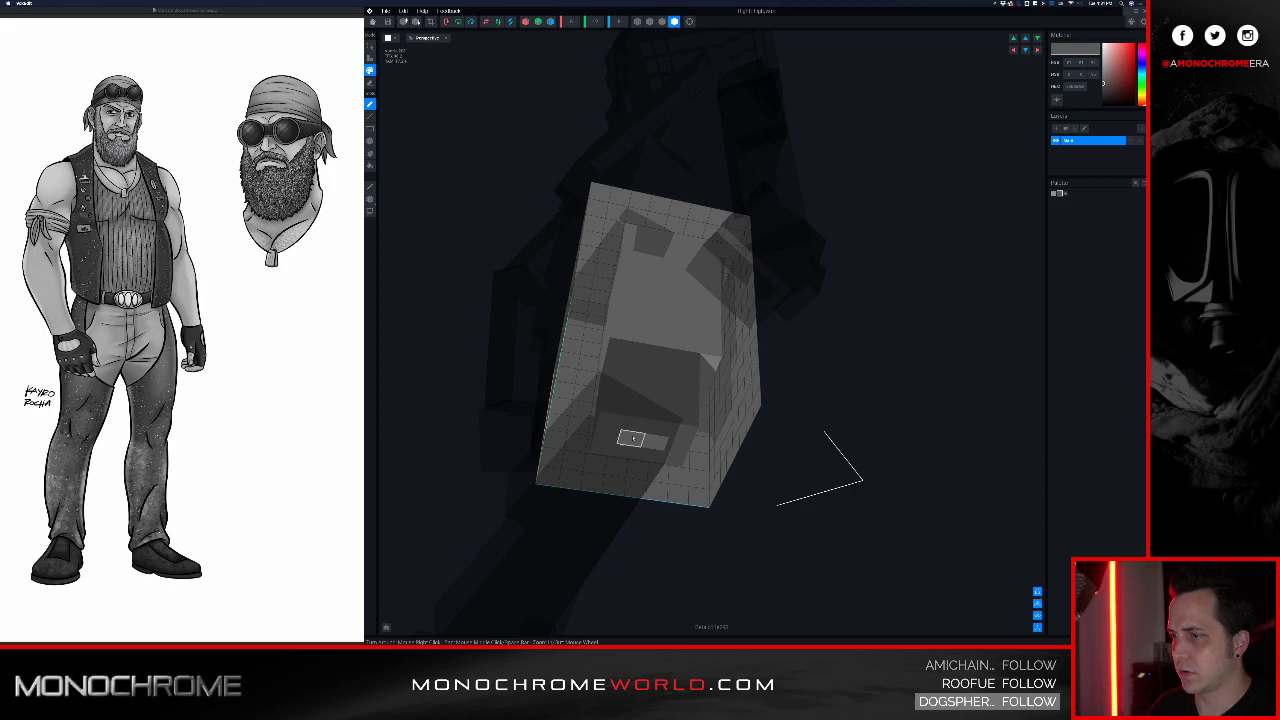
right_click_drag(660, 423, 697, 311)
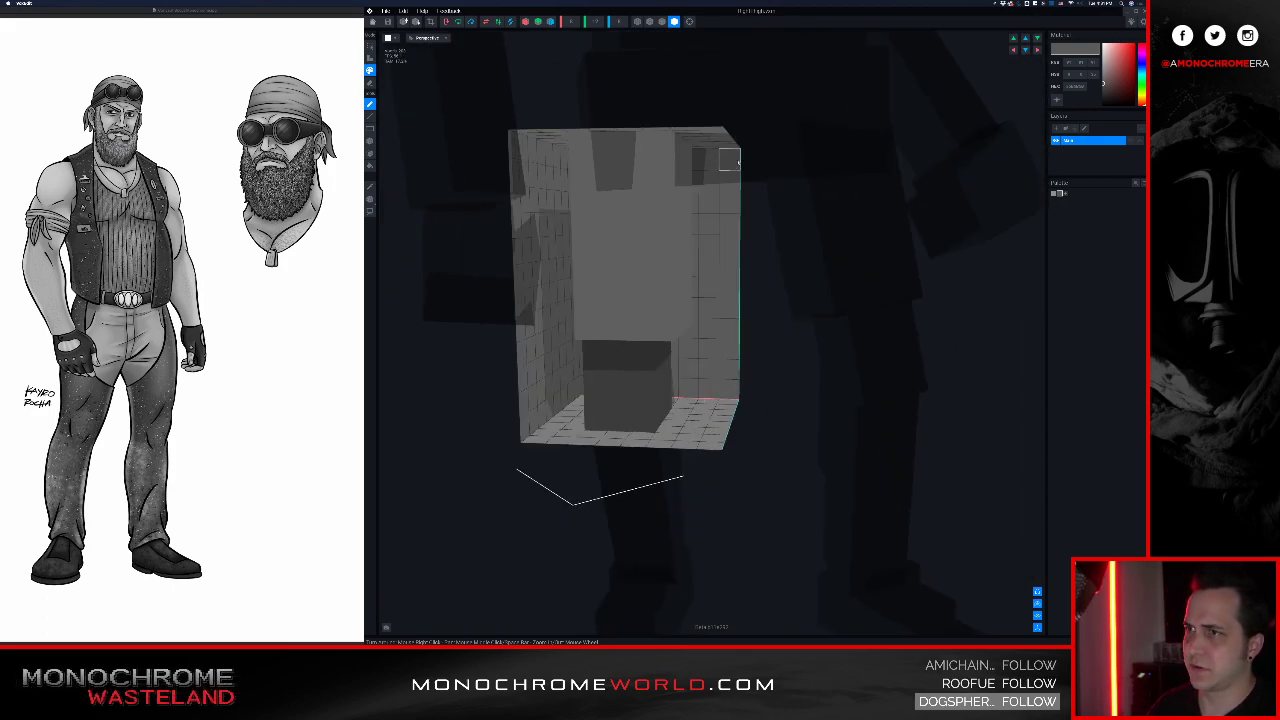
Step: Paint the front of the right thigh and the lower part of its inner side dark grey
right_click_drag(736, 162, 755, 145)
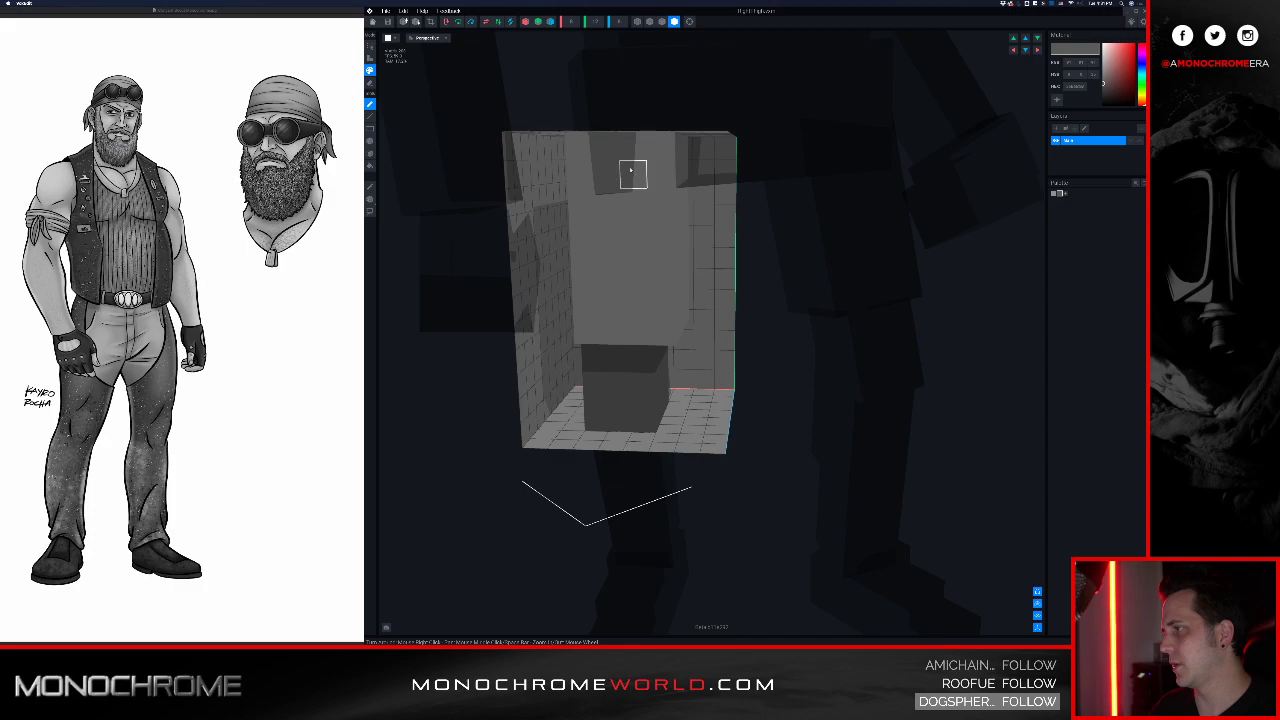
mouse_move(633, 148)
left_mouse_down()
mouse_move(634, 235)
mouse_move(662, 262)
mouse_move(662, 315)
mouse_move(583, 332)
mouse_move(585, 268)
mouse_move(636, 256)
mouse_move(608, 228)
mouse_move(606, 168)
mouse_move(579, 232)
left_mouse_up()
middle_click_drag(681, 224, 668, 236)
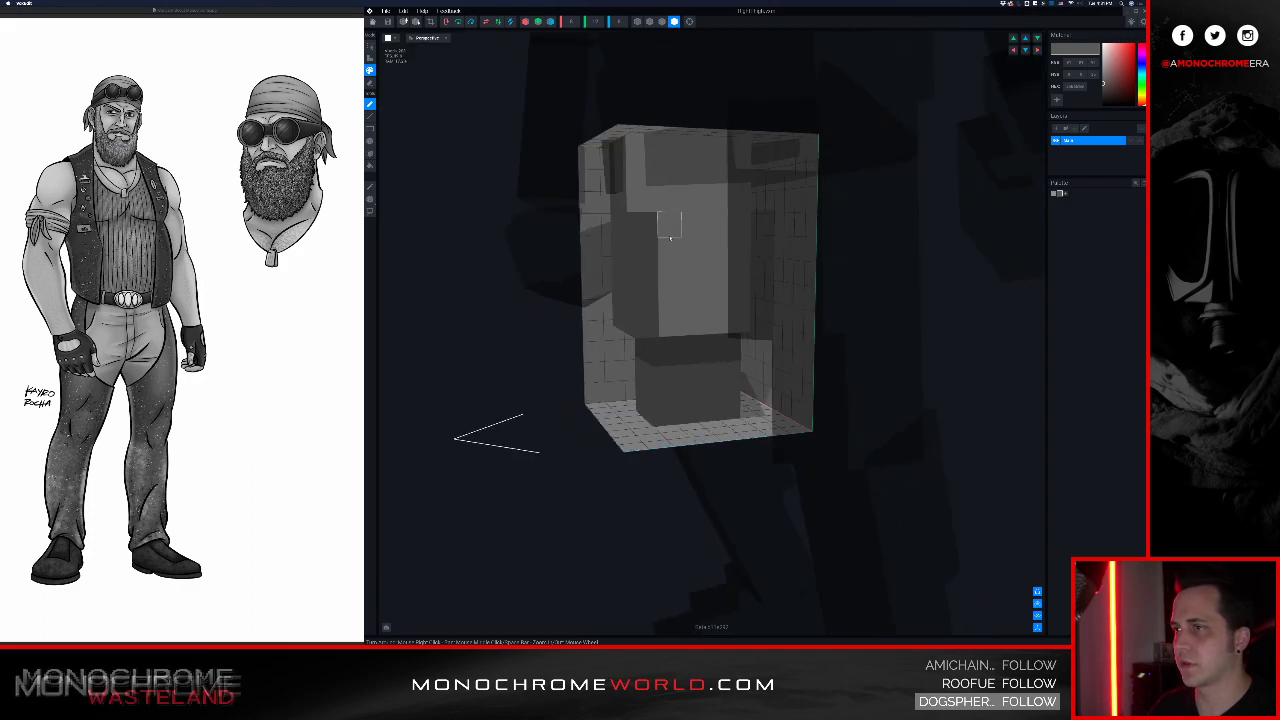
mouse_move(665, 245)
left_mouse_down()
mouse_move(716, 250)
mouse_move(728, 320)
mouse_move(670, 276)
mouse_move(736, 319)
left_mouse_up()
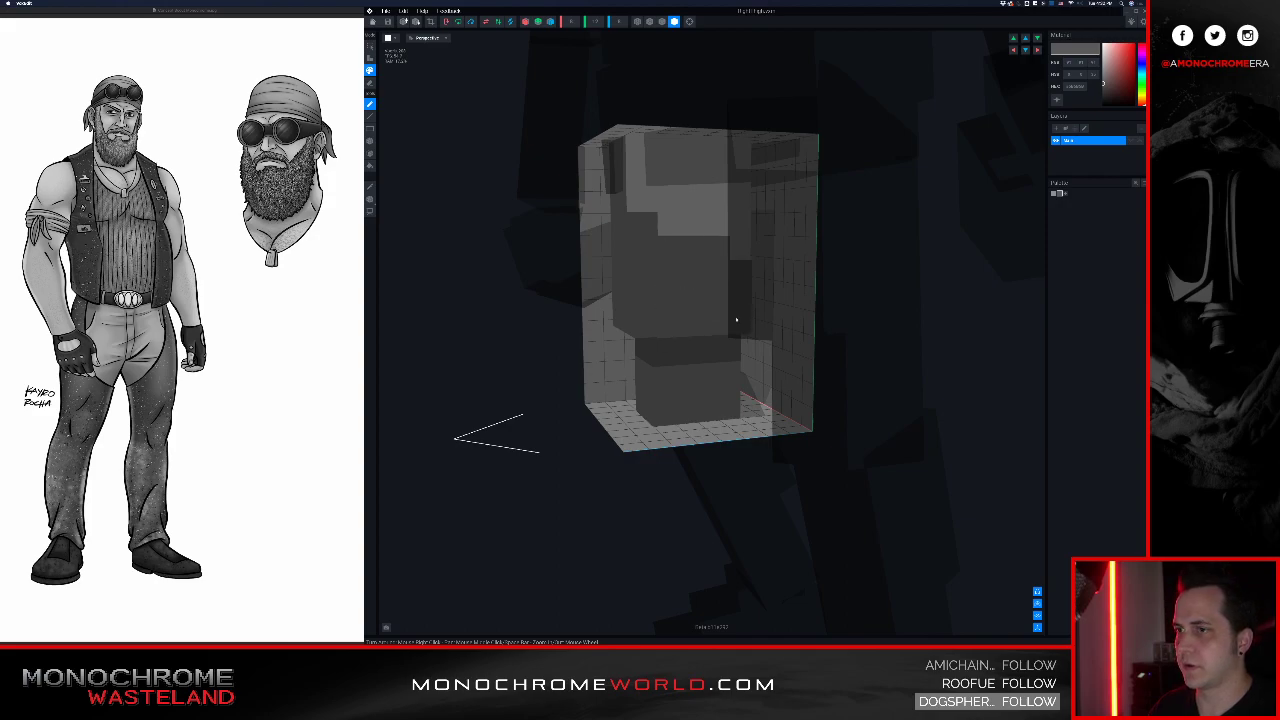
Step: Paint the back of the right thigh dark grey with a stepped upper edge and cover the remaining lower voxels
right_click_drag(772, 287, 751, 277)
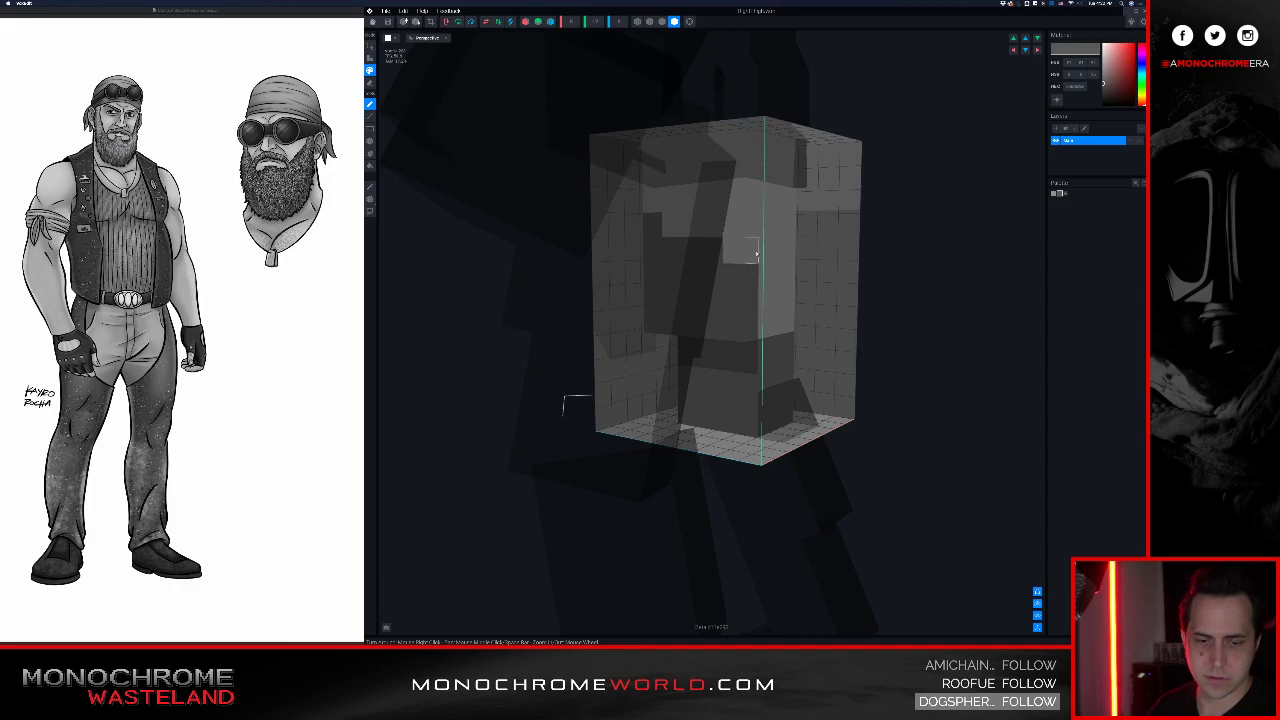
right_click_drag(752, 224, 763, 224)
left_click_drag(774, 207, 807, 157)
left_click(791, 172)
left_click(812, 205)
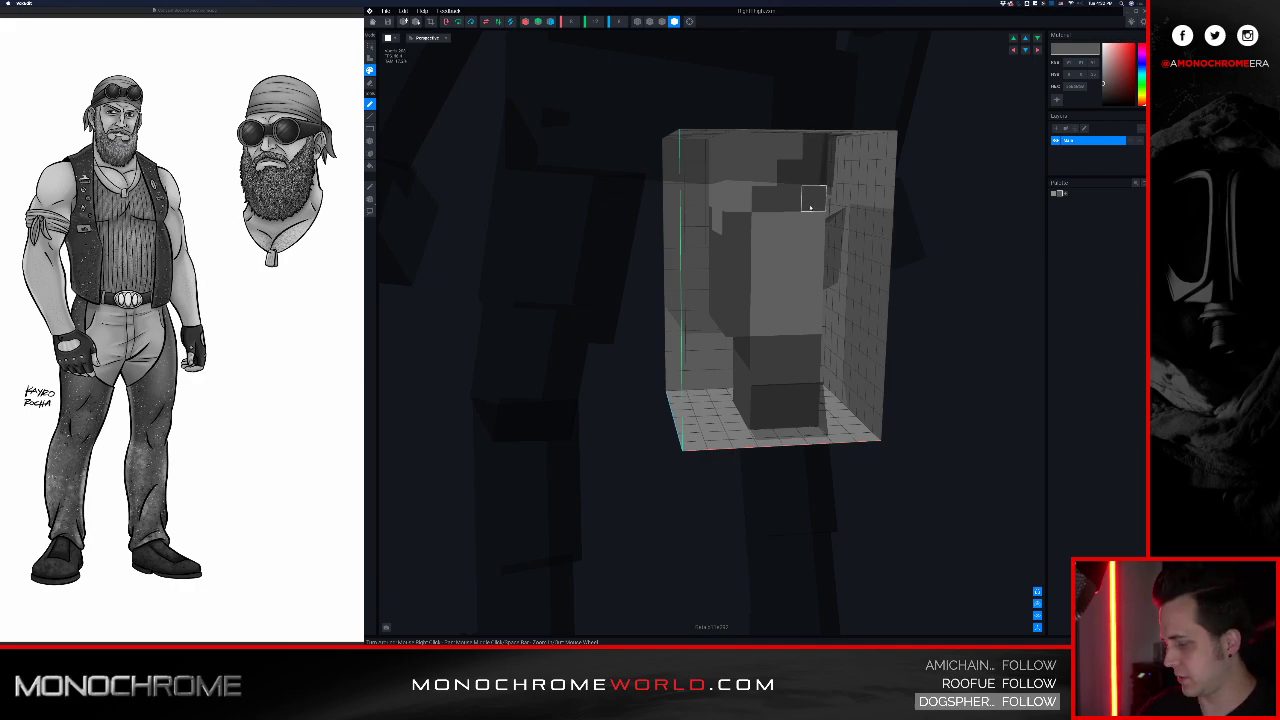
mouse_move(790, 228)
left_mouse_down()
mouse_move(765, 227)
mouse_move(764, 303)
mouse_move(822, 287)
mouse_move(786, 312)
left_mouse_up()
right_click_drag(766, 220, 665, 230)
mouse_move(828, 252)
left_mouse_down()
mouse_move(845, 317)
mouse_move(823, 333)
mouse_move(841, 140)
mouse_move(866, 167)
mouse_move(841, 289)
left_mouse_up()
mouse_move(852, 280)
right_mouse_down()
mouse_move(838, 267)
mouse_move(862, 276)
right_mouse_up()
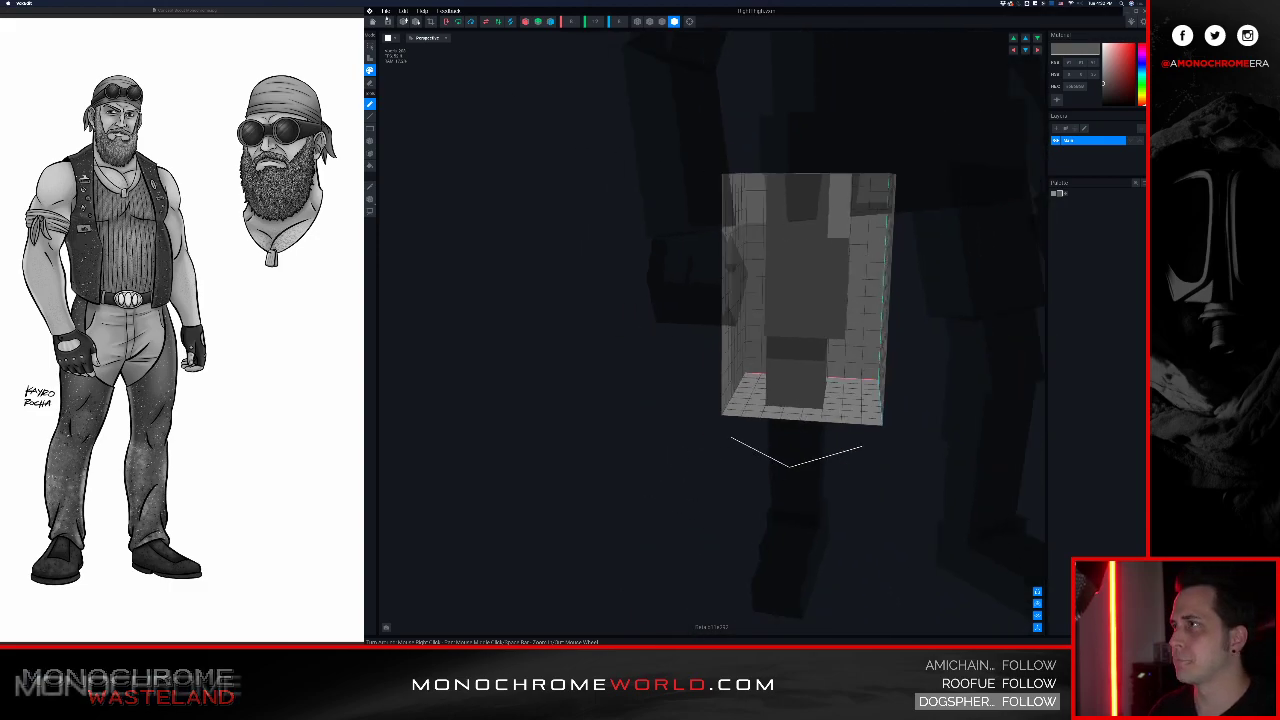
Step: Save the right thigh, check it on the full character and reopen it for voxel editing
left_click(373, 22)
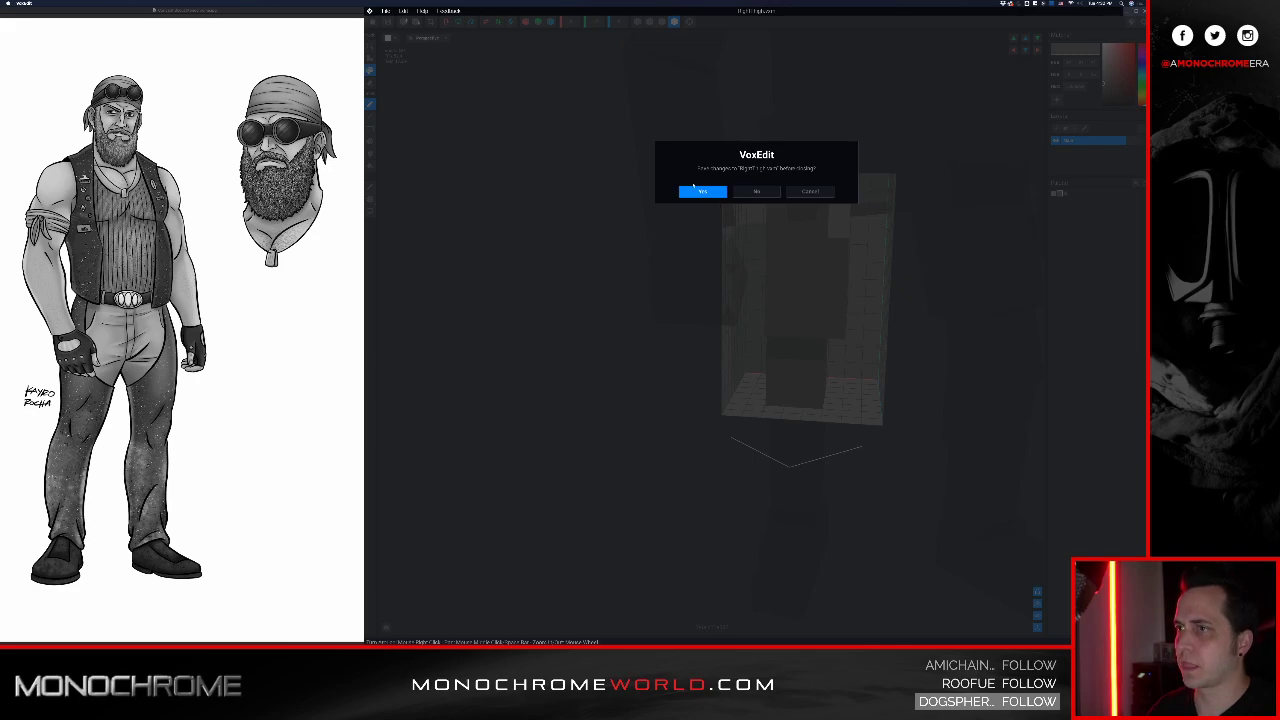
left_click(701, 192)
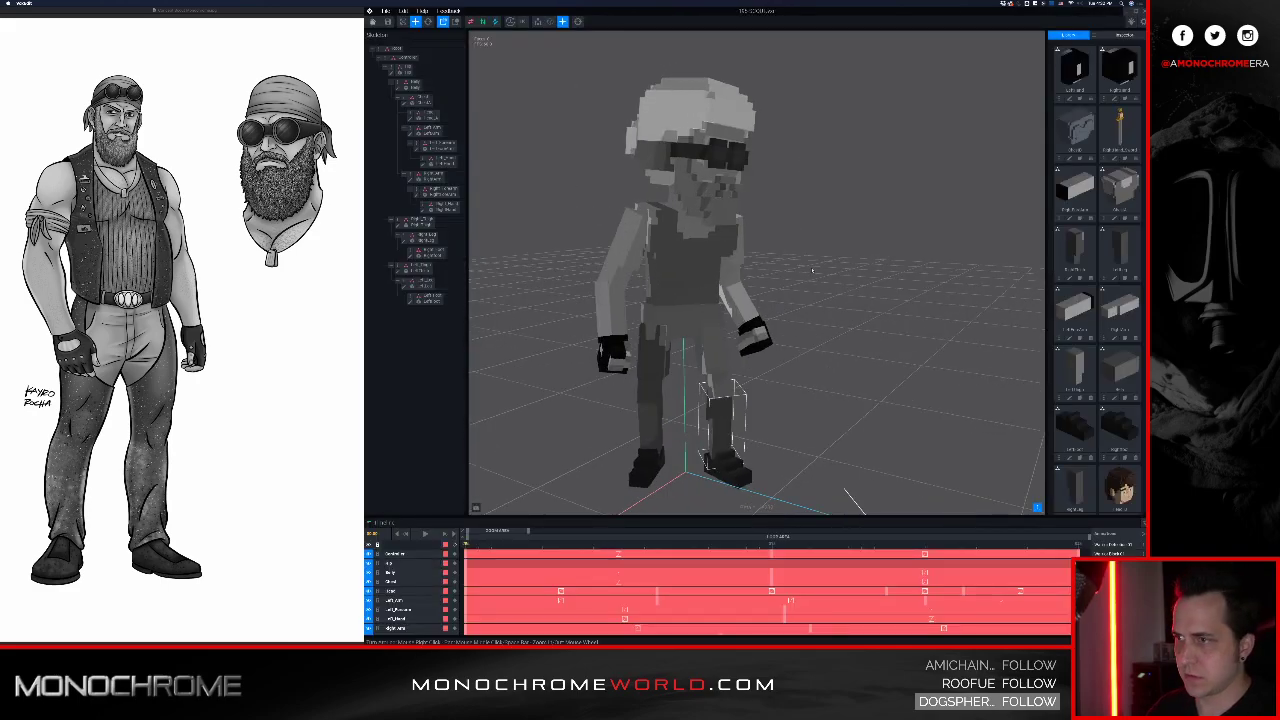
scroll(717, 294, "up", 4)
right_click_drag(717, 294, 706, 293)
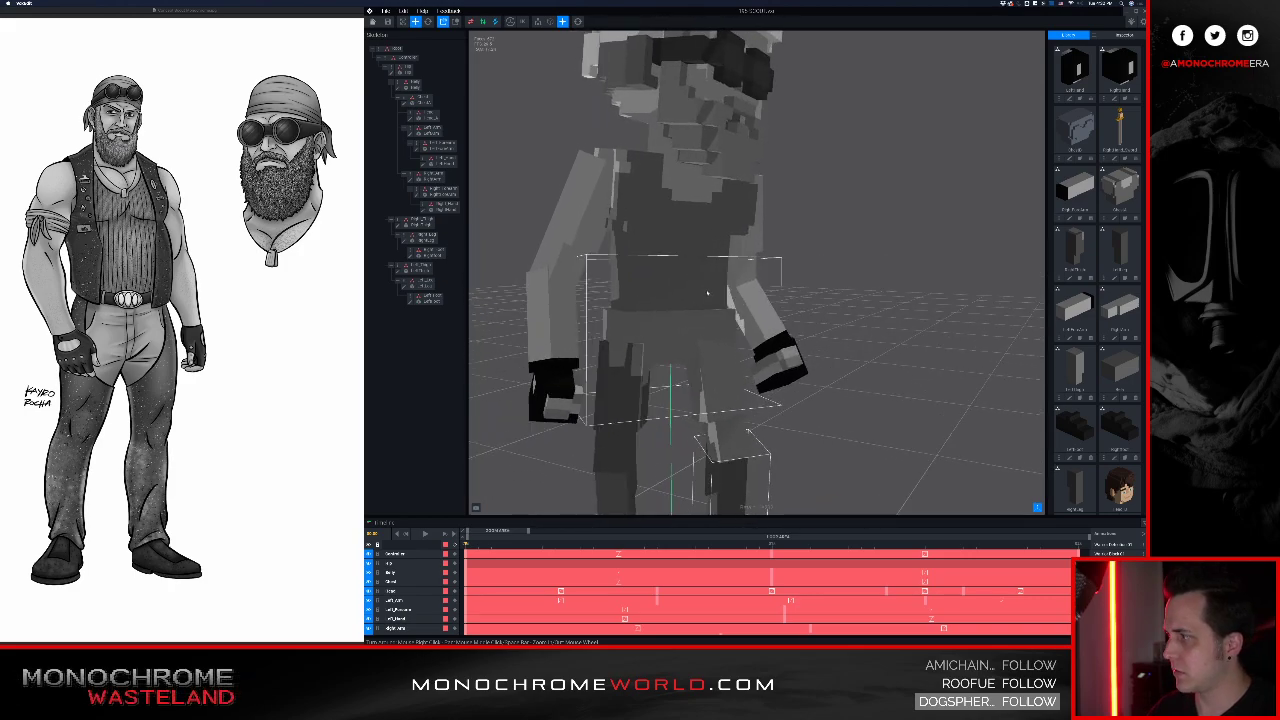
scroll(706, 293, "down", 4)
left_click(410, 222)
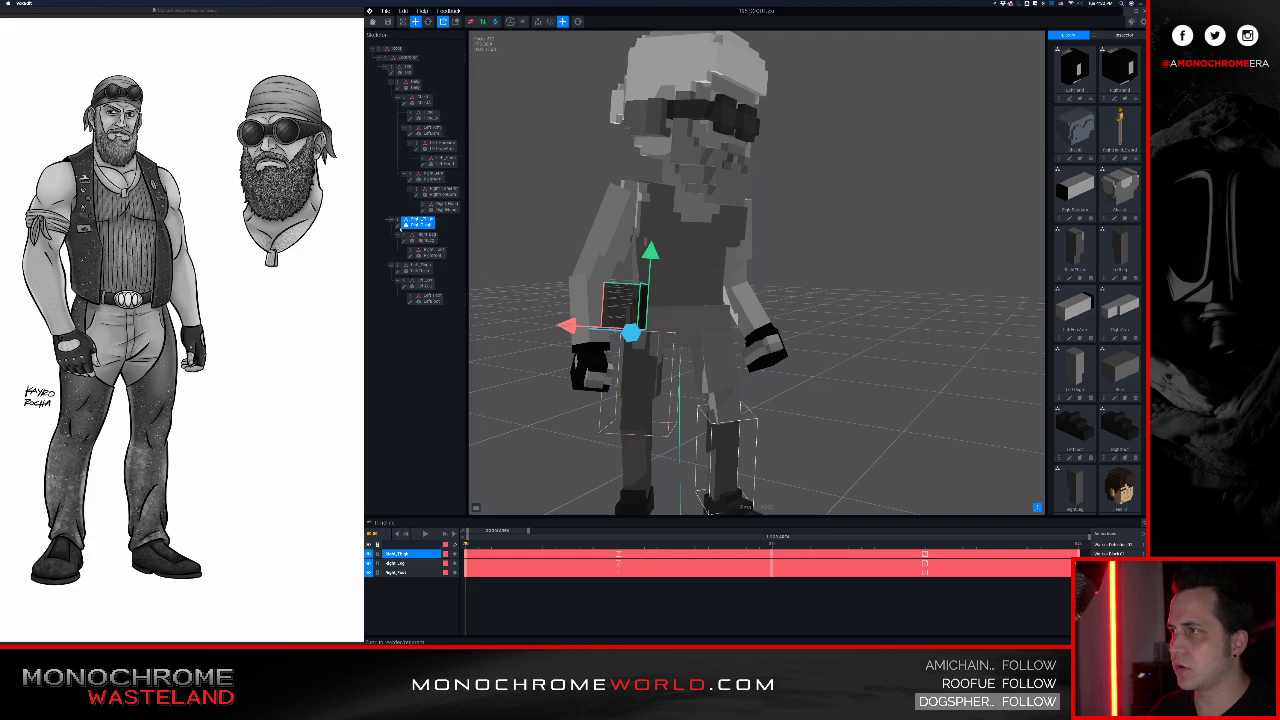
double_click(400, 224)
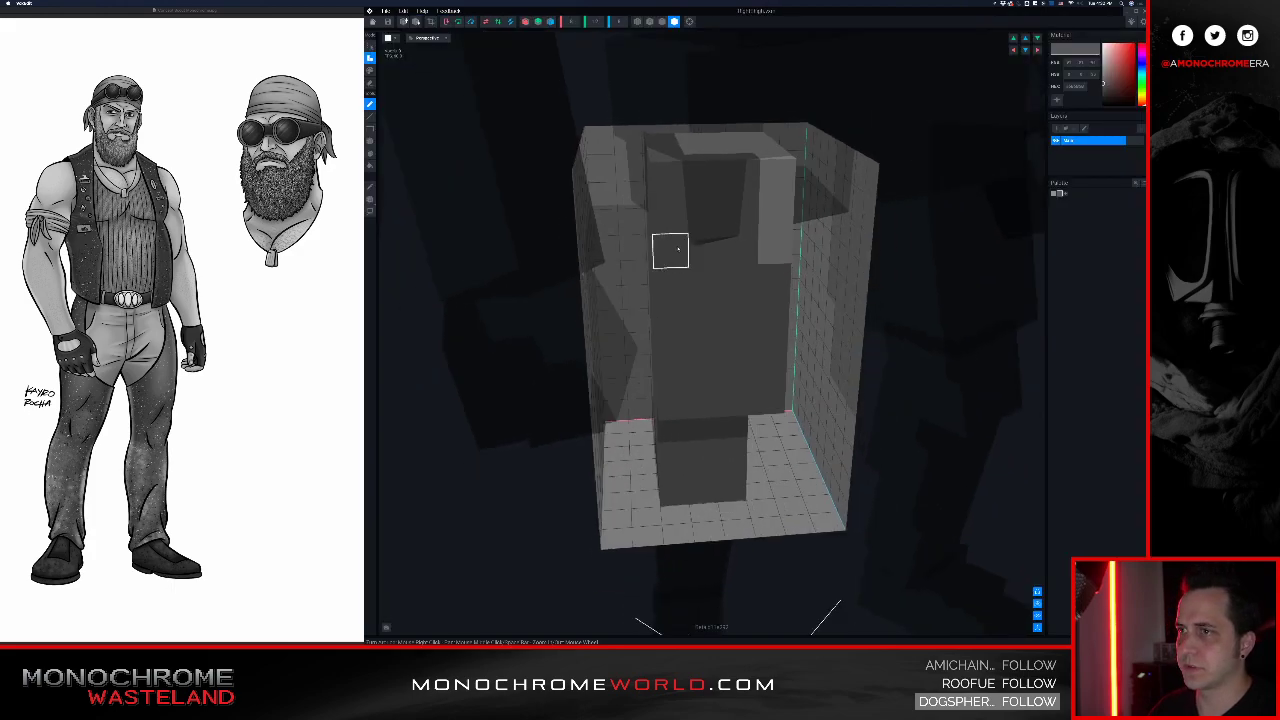
Step: Sample the lighter grey and extend the light area down the right thigh's inner front edge and inner side
right_click_drag(729, 252, 741, 262)
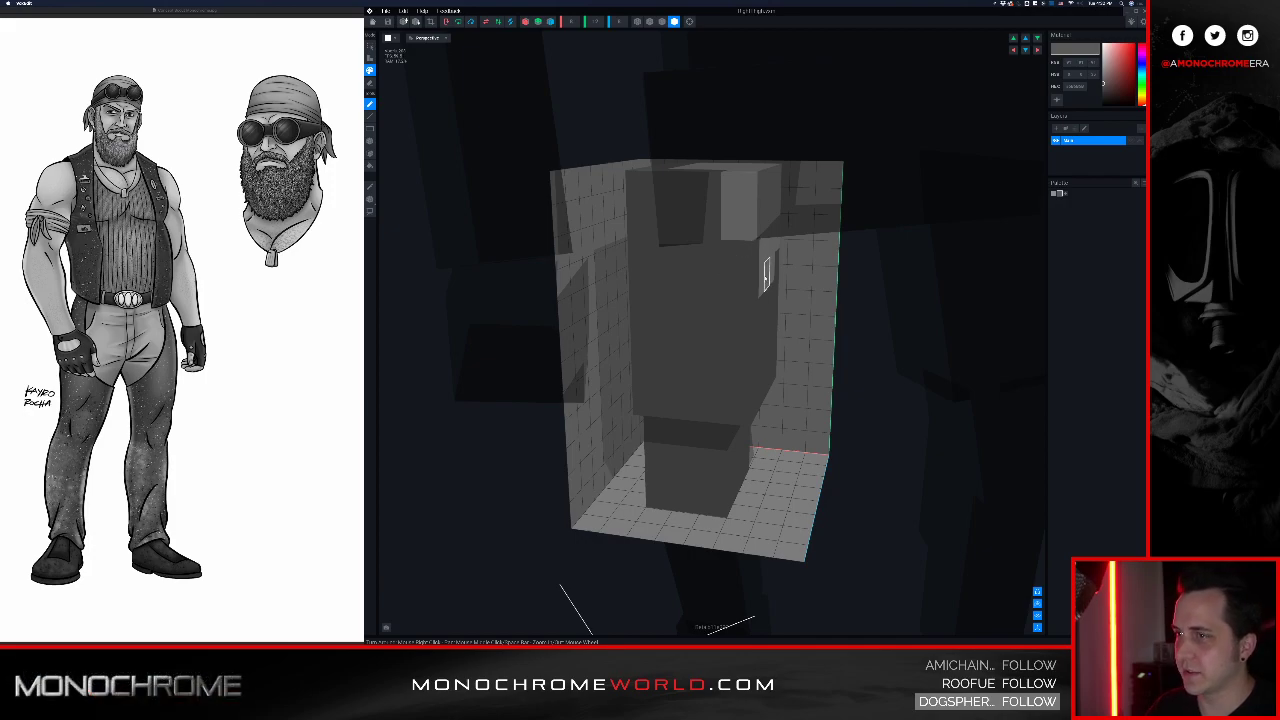
left_click(740, 261, "alt")
left_click(742, 281)
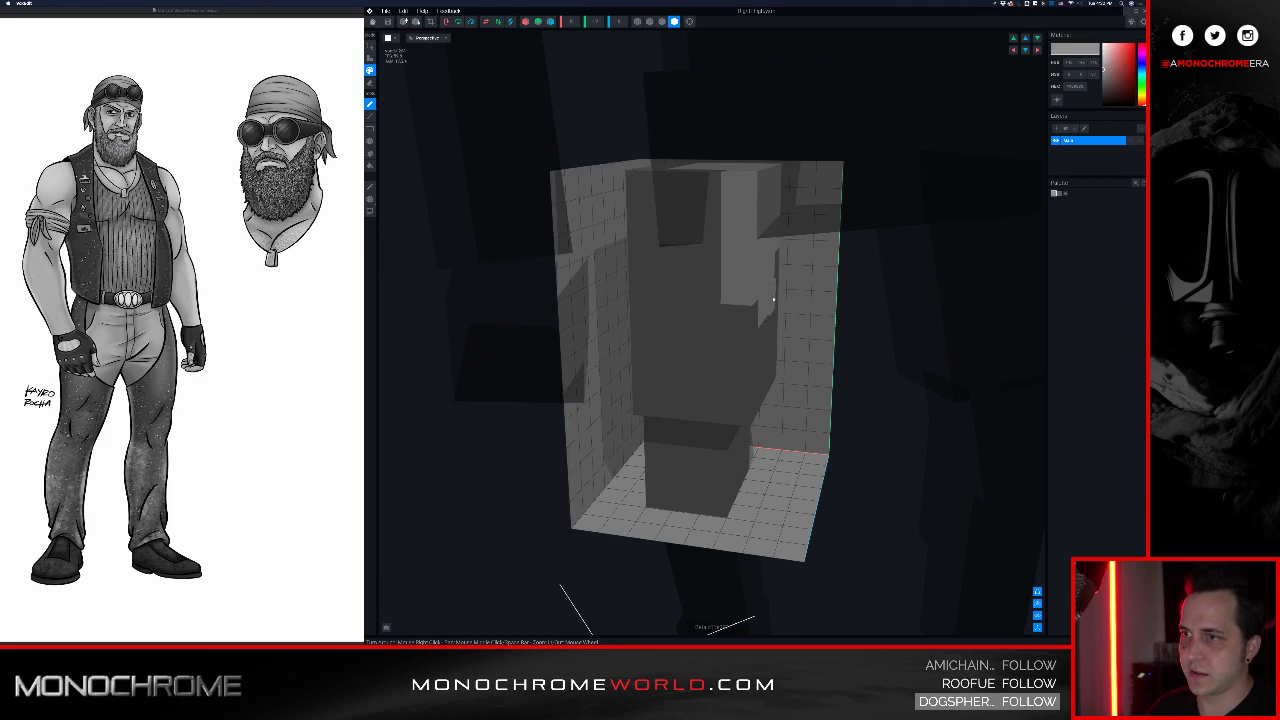
right_click_drag(780, 263, 825, 272)
key("super+z")
Step: Extend the dark grey up to the top of the right thigh's back, save it and return to the full character
left_click(820, 275)
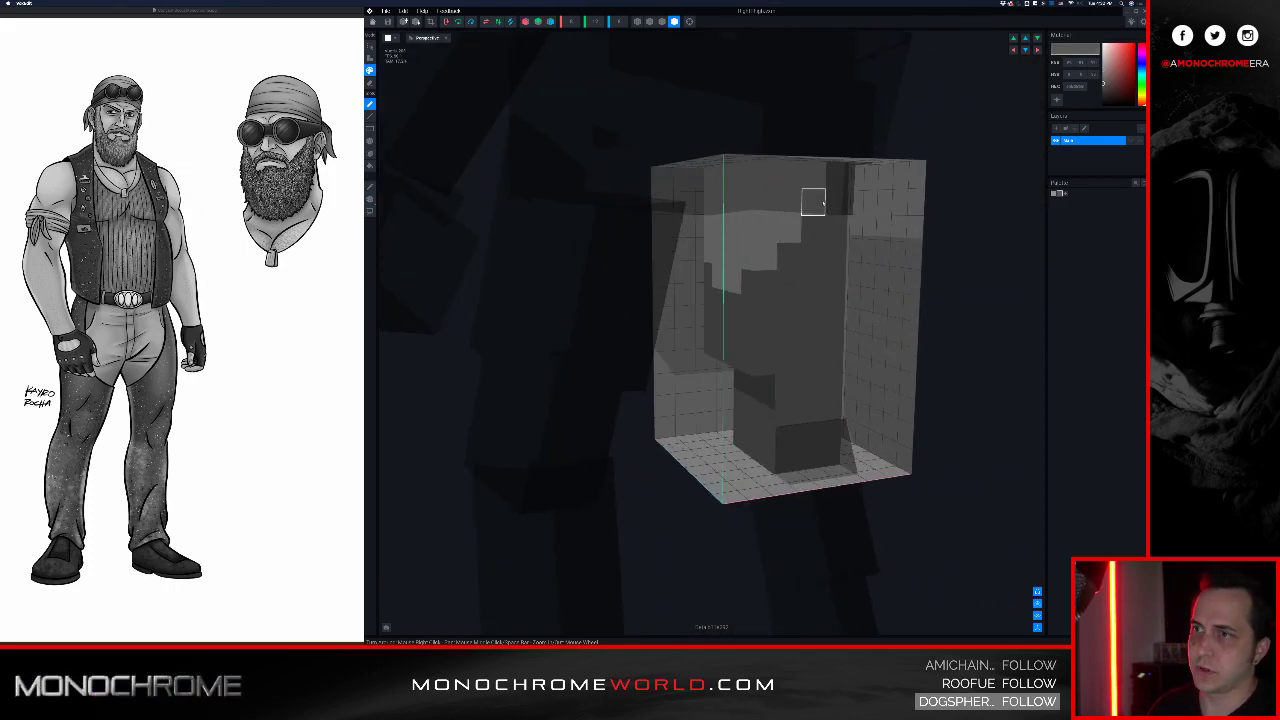
left_click_drag(820, 204, 820, 187)
right_click_drag(774, 238, 805, 233)
left_click_drag(833, 215, 834, 190)
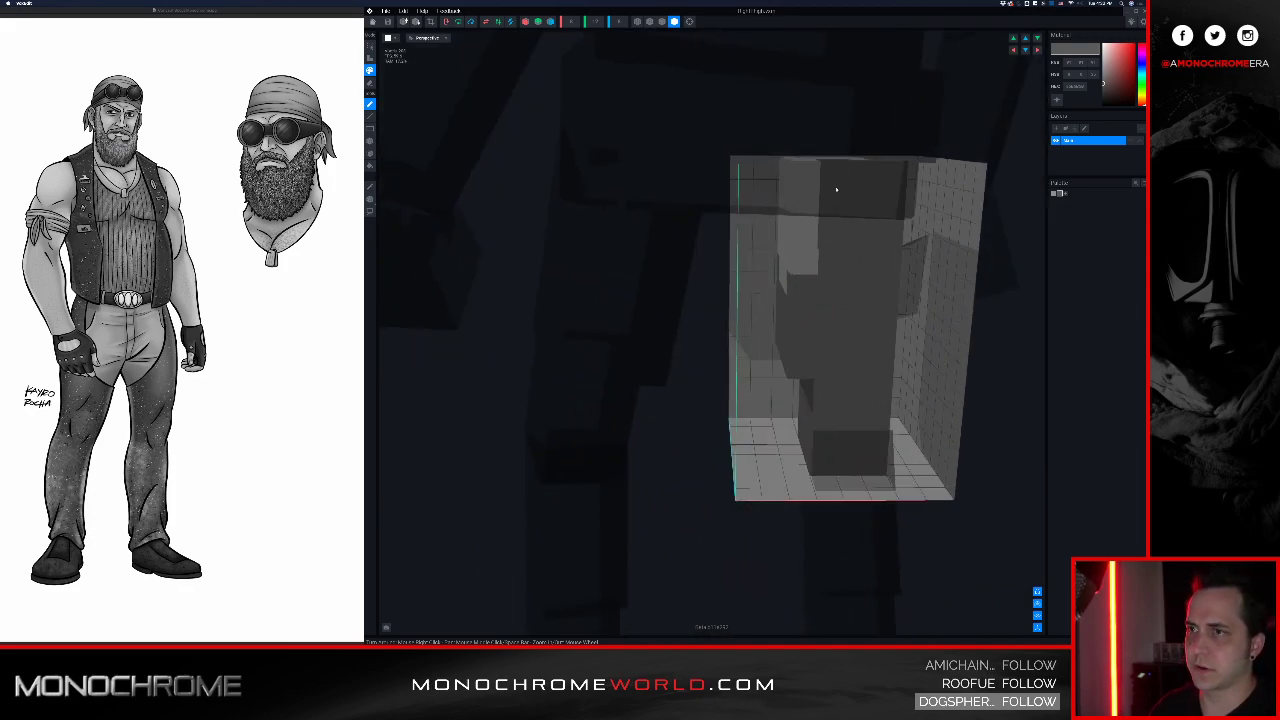
right_click_drag(834, 190, 790, 228)
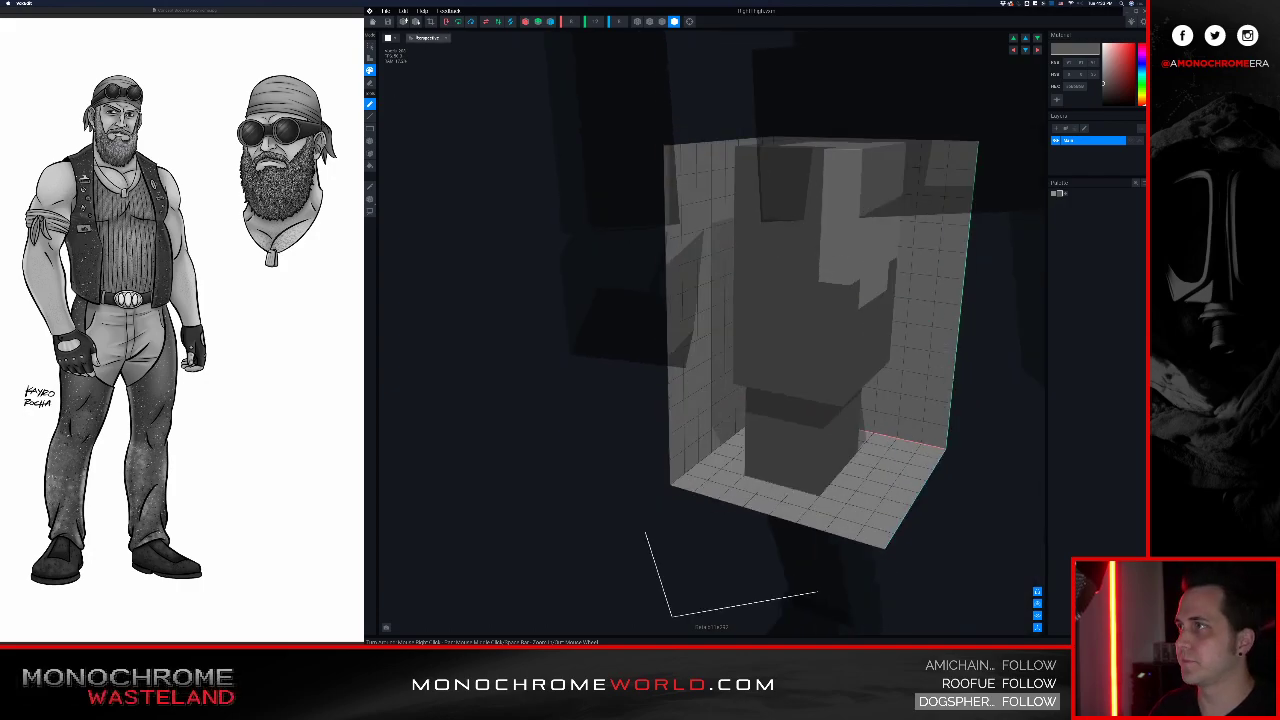
left_click(416, 22)
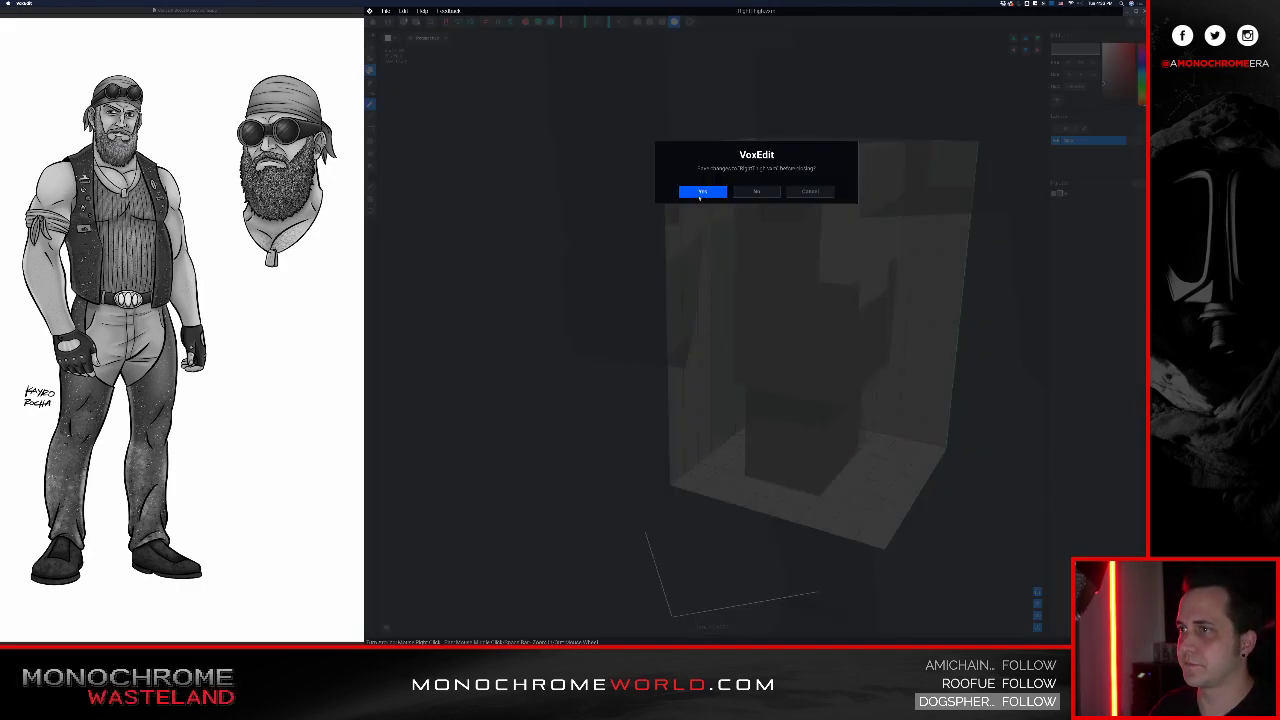
left_click(704, 192)
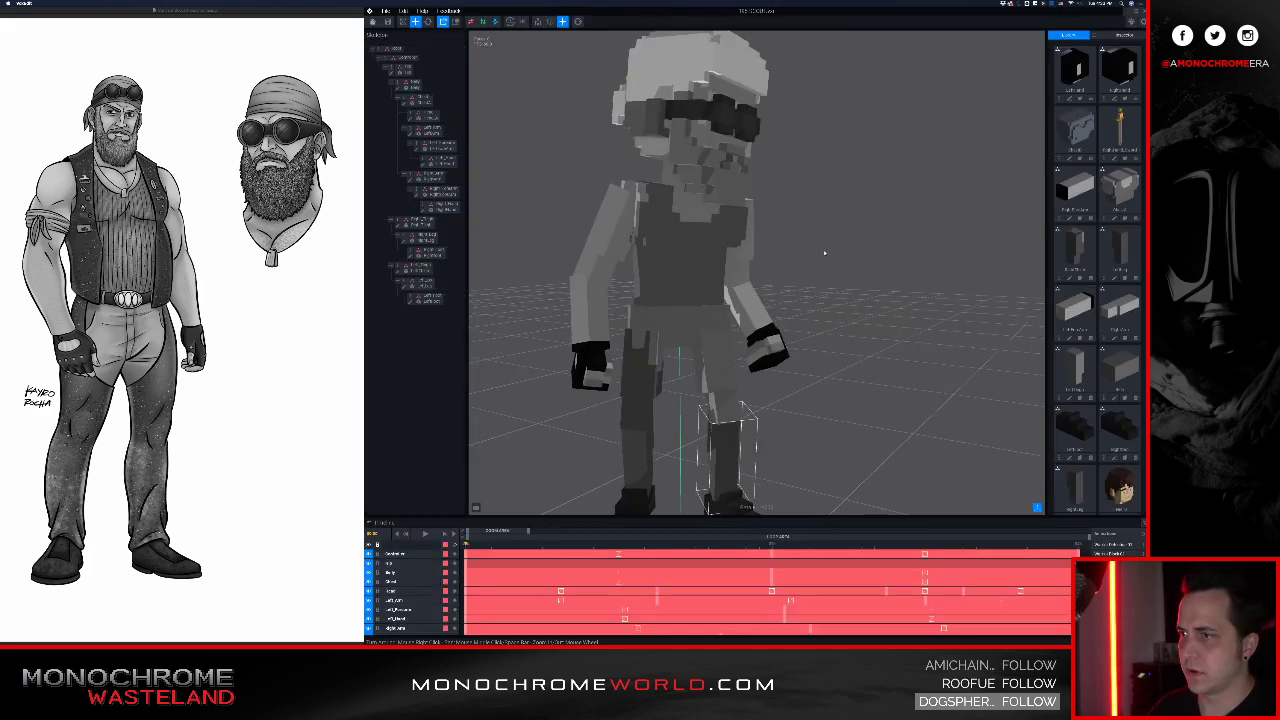
Step: Reopen the right thigh to check its colouring, save it again and return to the full character
left_click(645, 365)
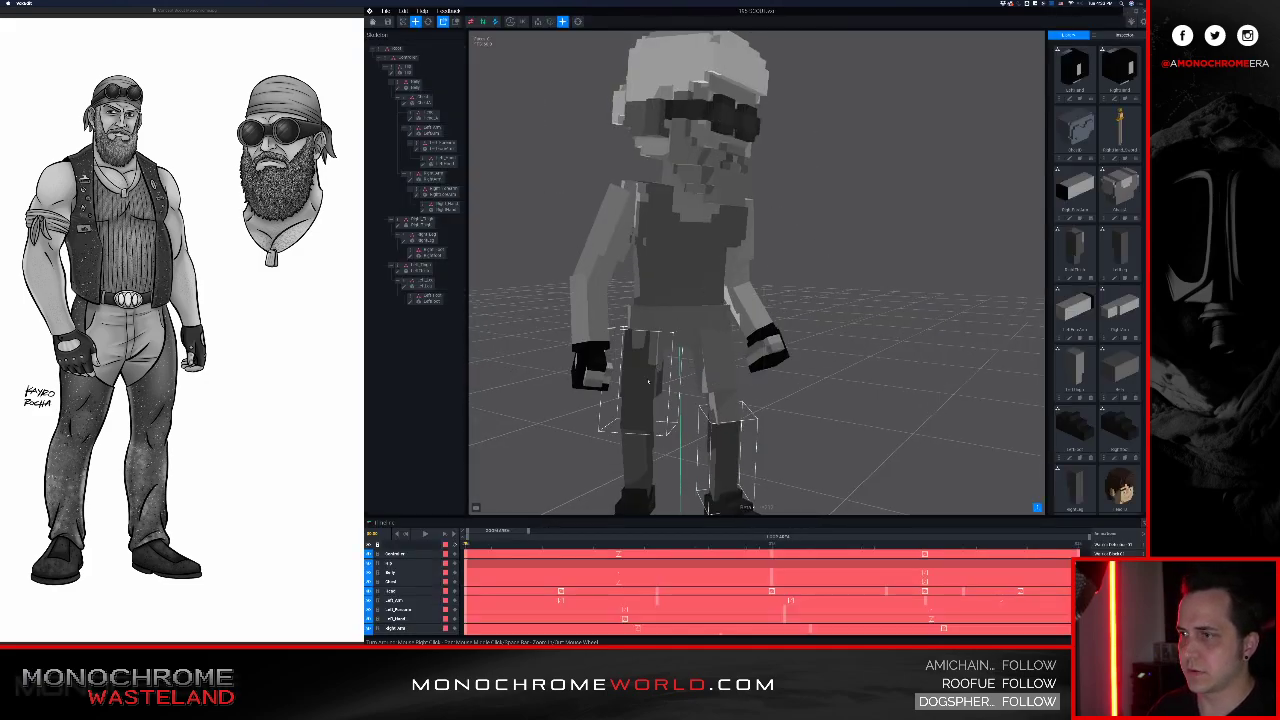
left_click(415, 222)
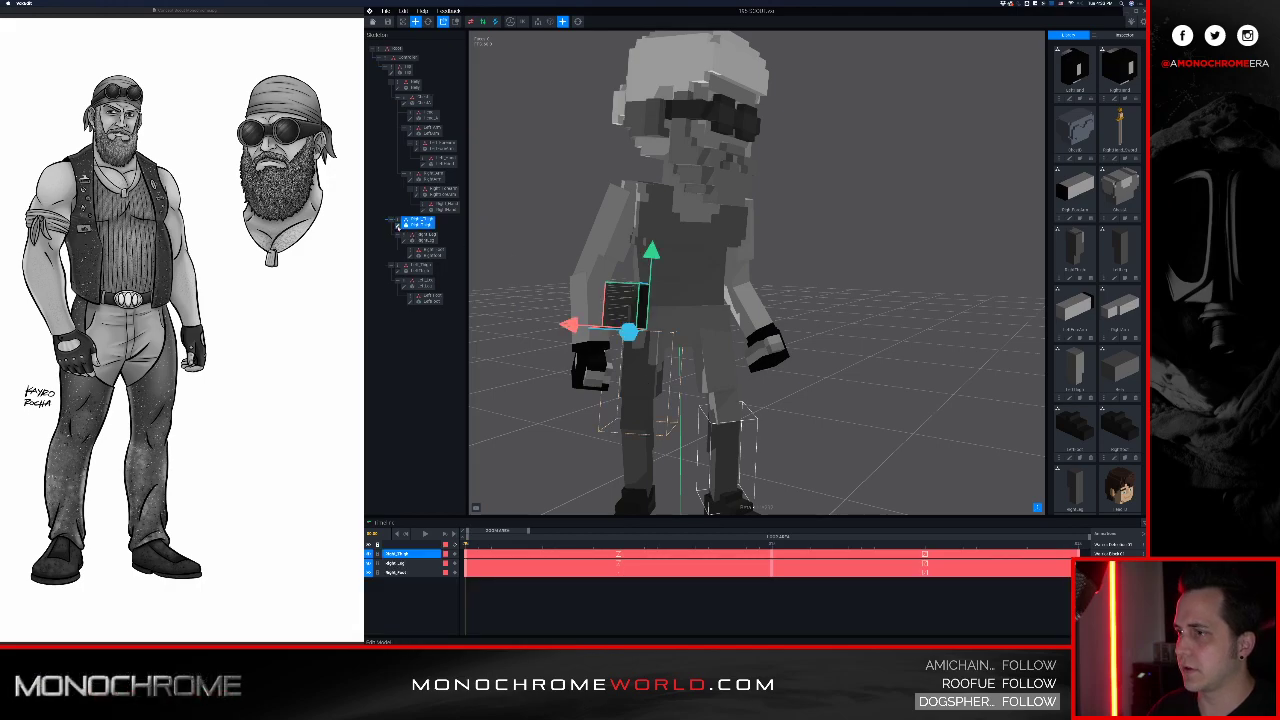
double_click(397, 226)
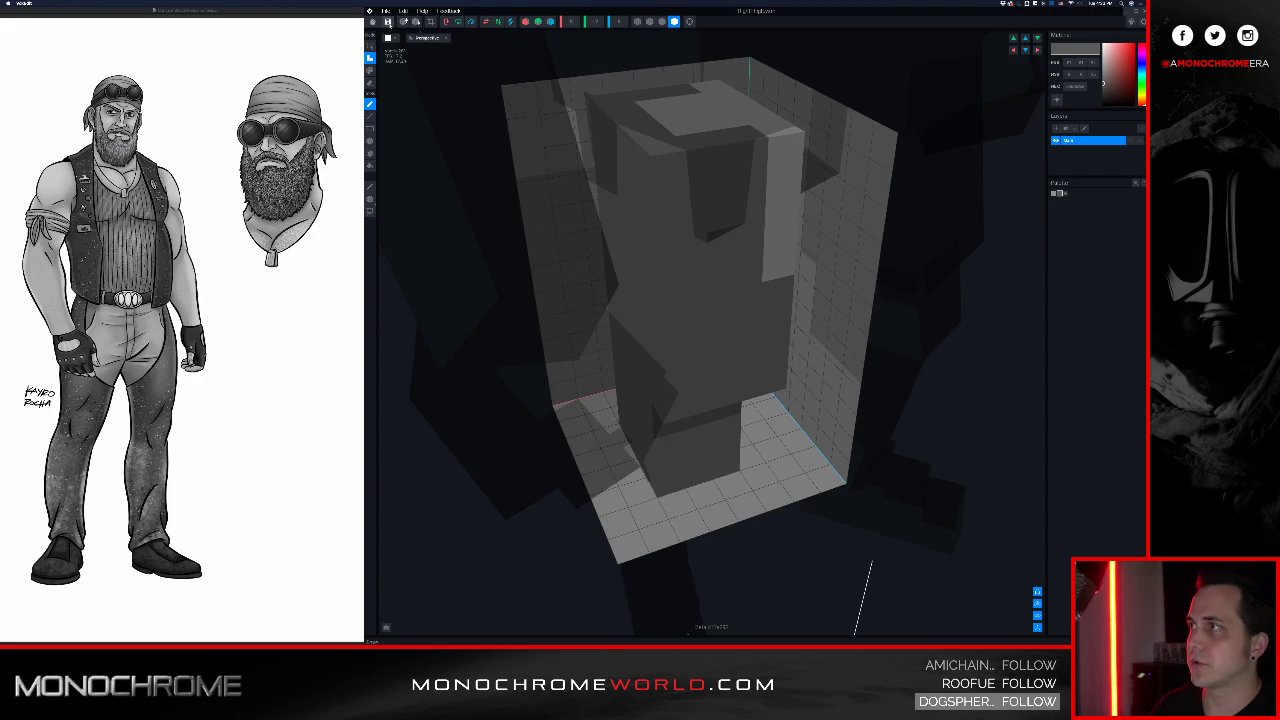
left_click(674, 21)
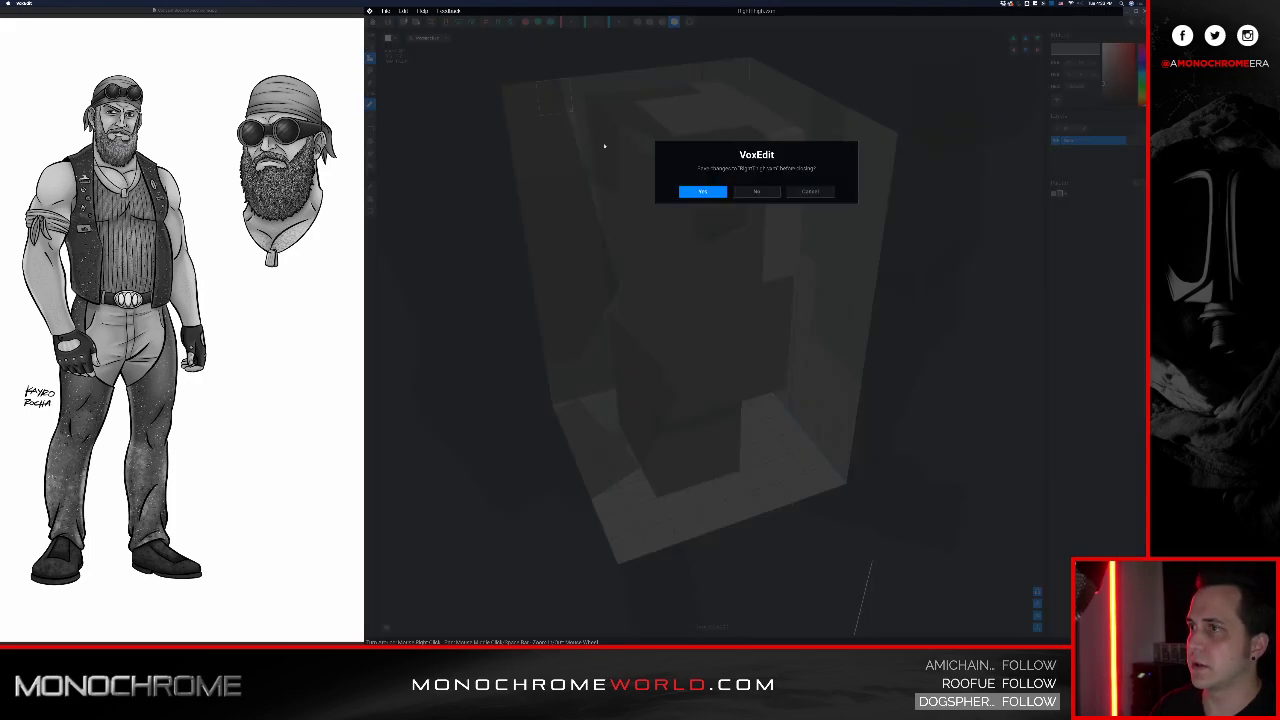
left_click(704, 192)
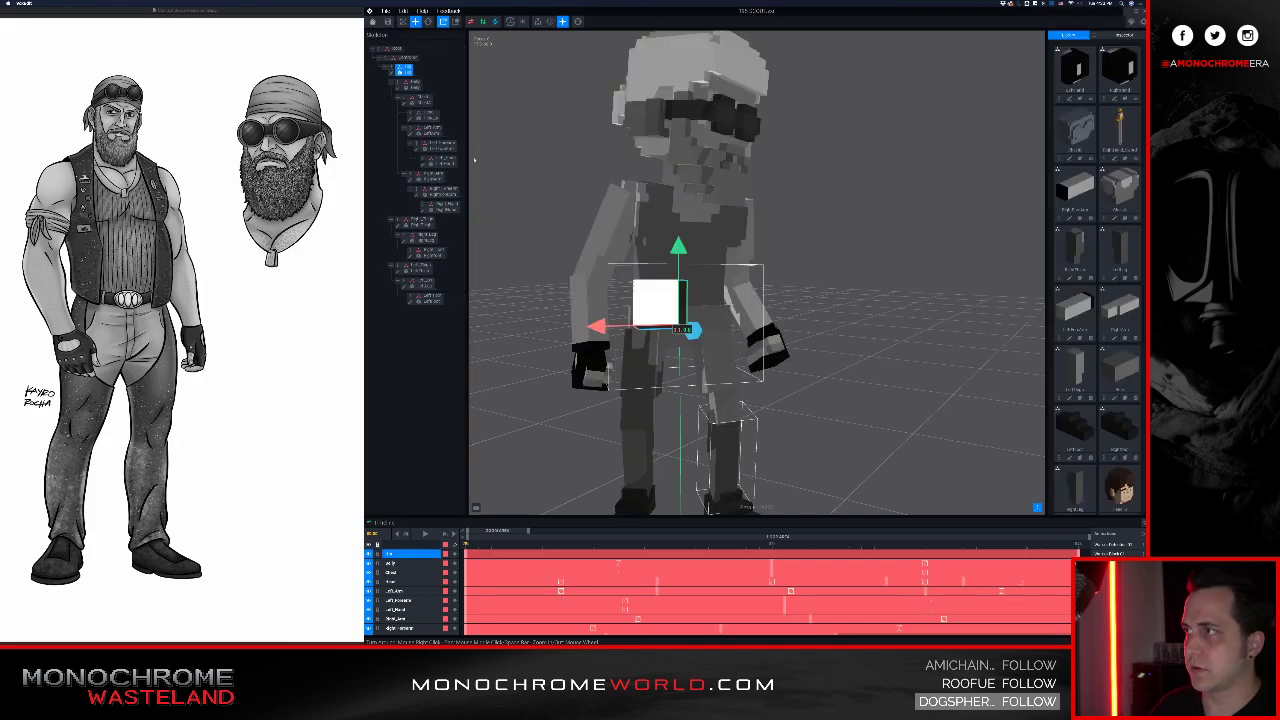
Step: Open the hips for voxel editing and paint the three outermost front columns above the right leg dark grey
double_click(392, 72)
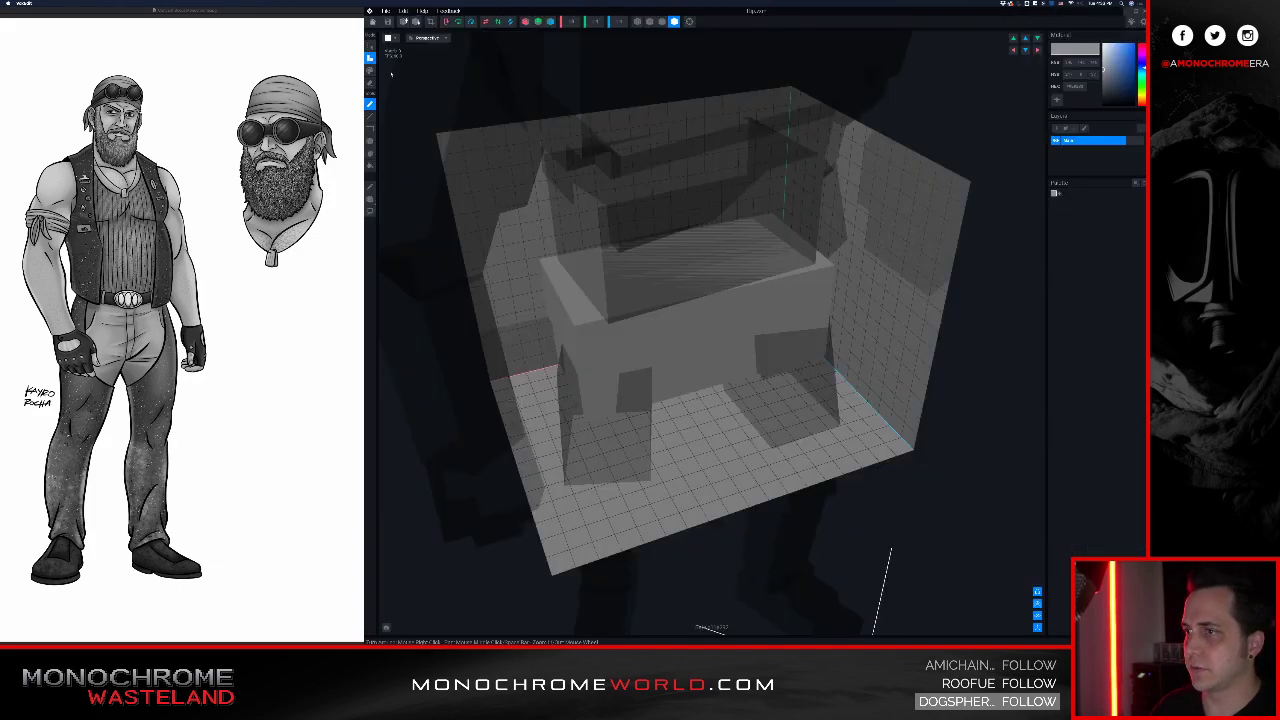
right_click_drag(658, 252, 666, 272)
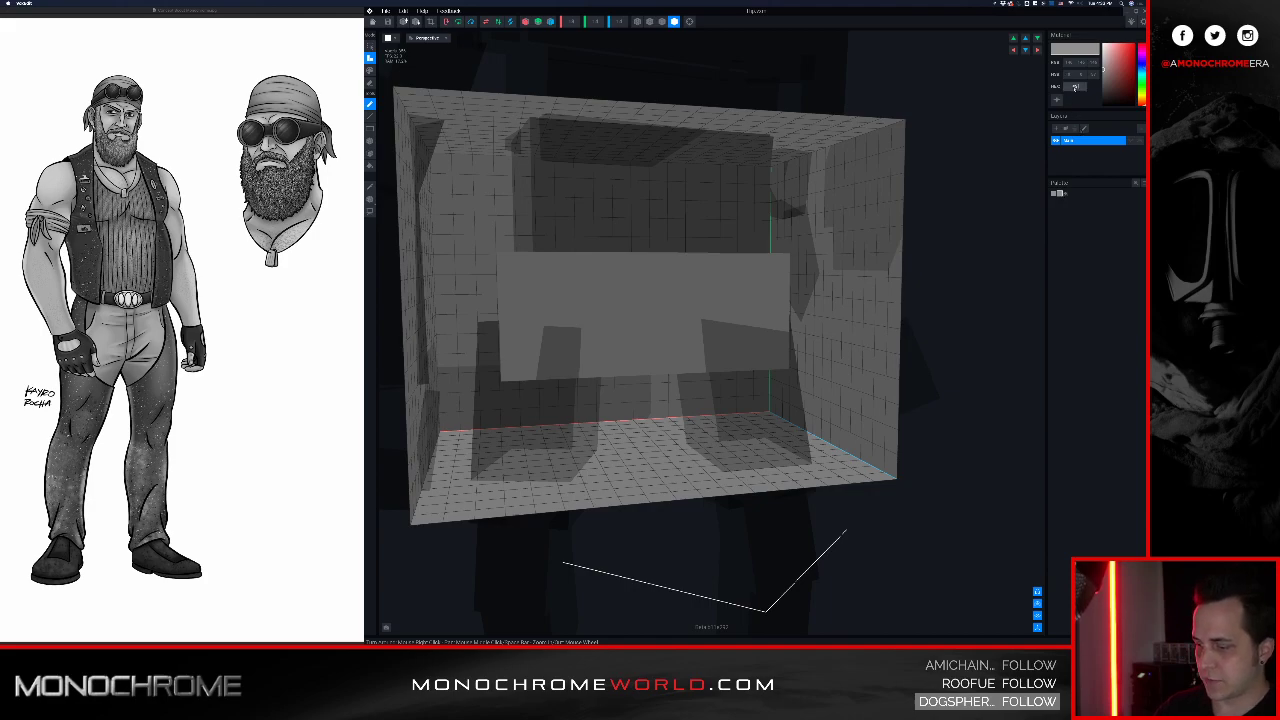
key("g")
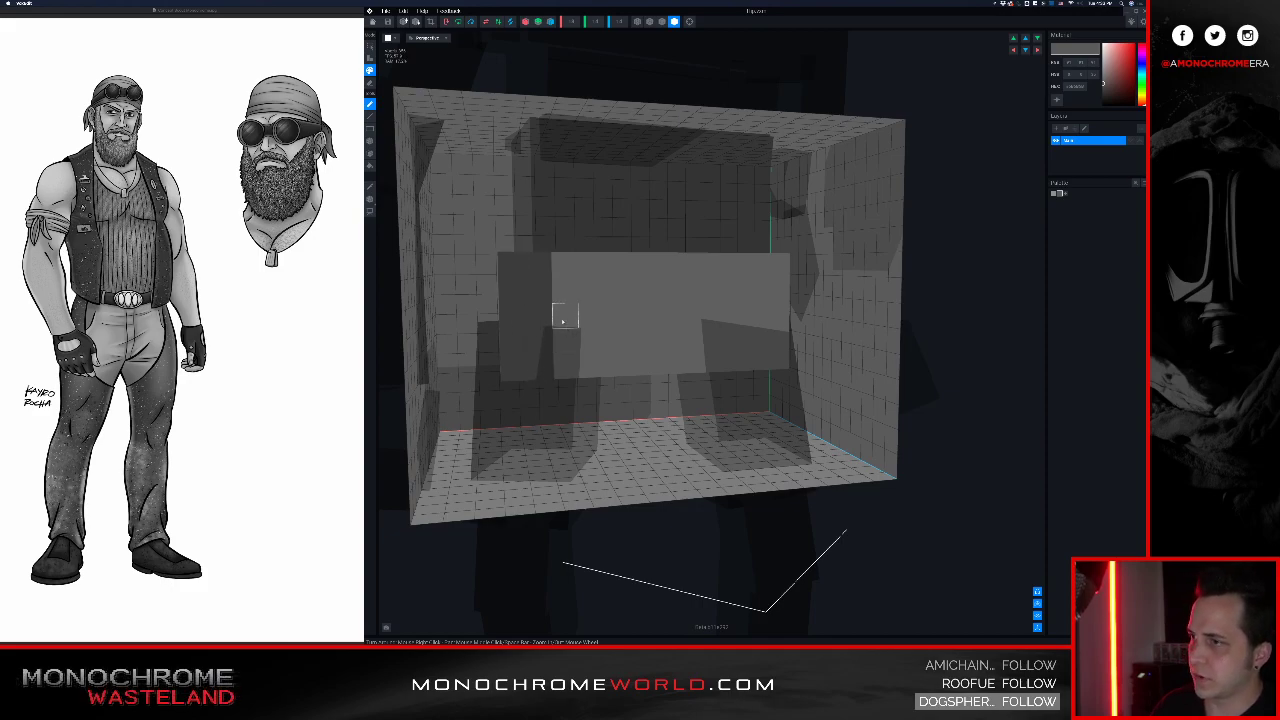
left_click_drag(564, 266, 567, 377)
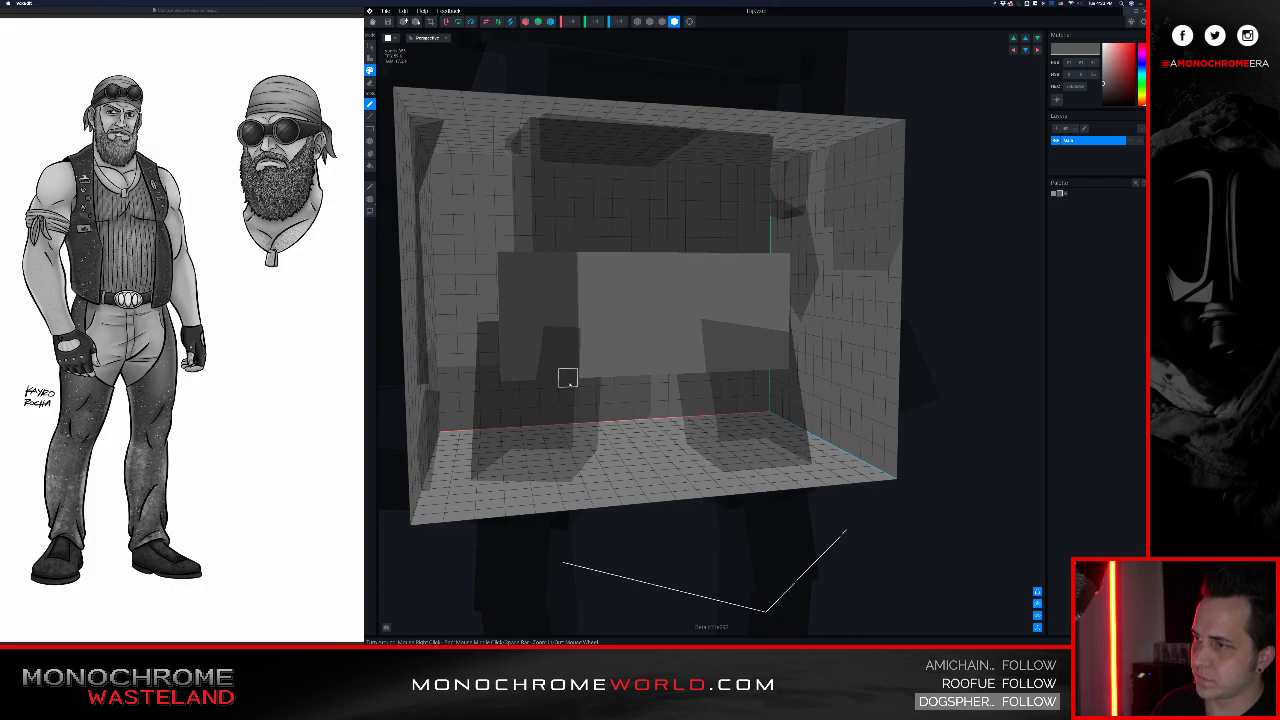
Step: Paint the right side of the hips and the three adjoining columns on the back dark grey
right_click_drag(543, 349, 556, 347)
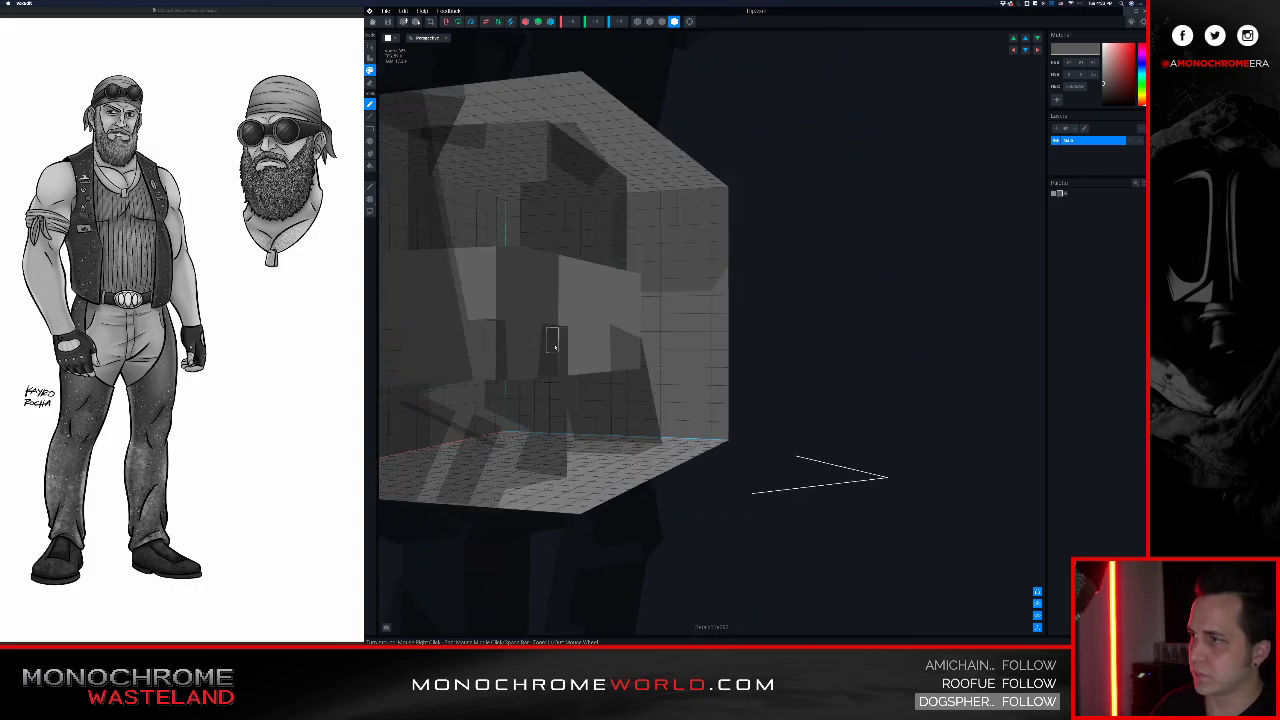
mouse_move(484, 320)
left_mouse_down()
mouse_move(416, 364)
mouse_move(424, 316)
left_mouse_up()
mouse_move(457, 309)
right_mouse_down()
mouse_move(437, 286)
mouse_move(466, 290)
mouse_move(491, 271)
mouse_move(617, 326)
right_mouse_up()
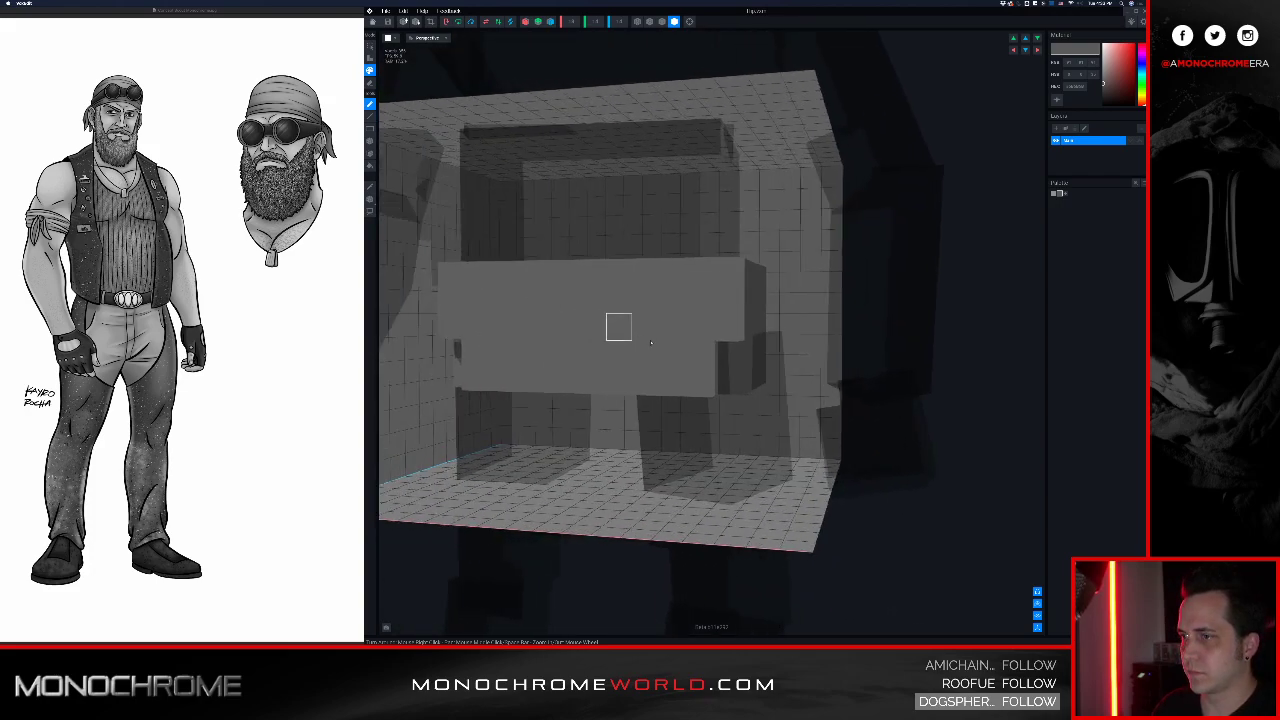
mouse_move(713, 350)
left_mouse_down()
mouse_move(728, 298)
mouse_move(703, 311)
mouse_move(663, 380)
mouse_move(690, 285)
mouse_move(675, 278)
left_mouse_up()
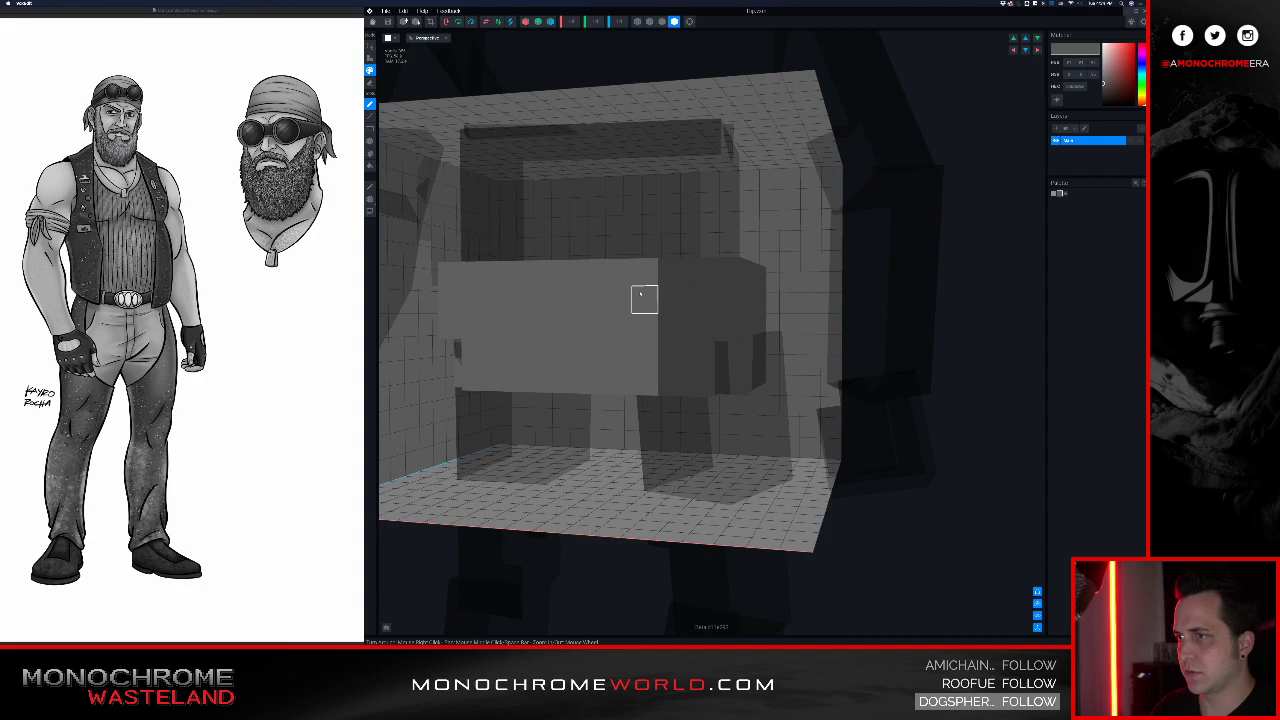
Step: Sample the hips' lighter grey and repaint the top three voxels of the innermost dark column on the back
left_click(618, 300, "alt")
key("a")
left_click_drag(672, 276, 667, 336)
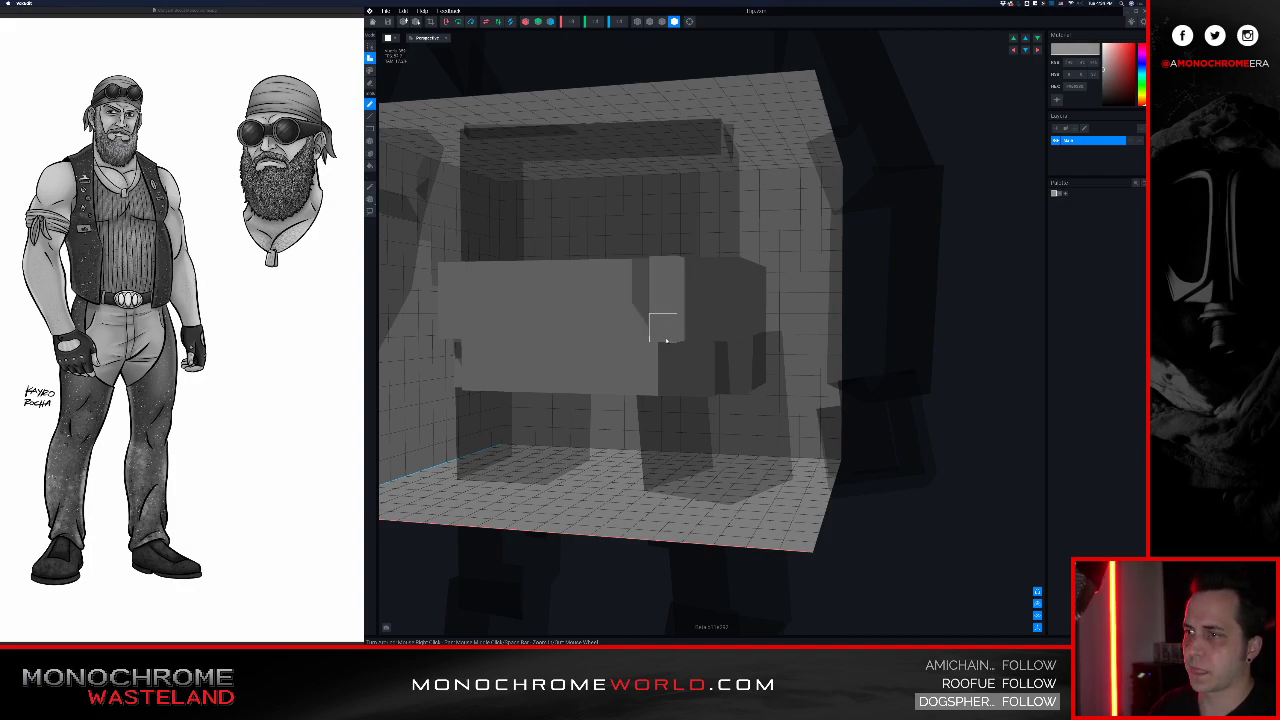
key("super+z")
key("p")
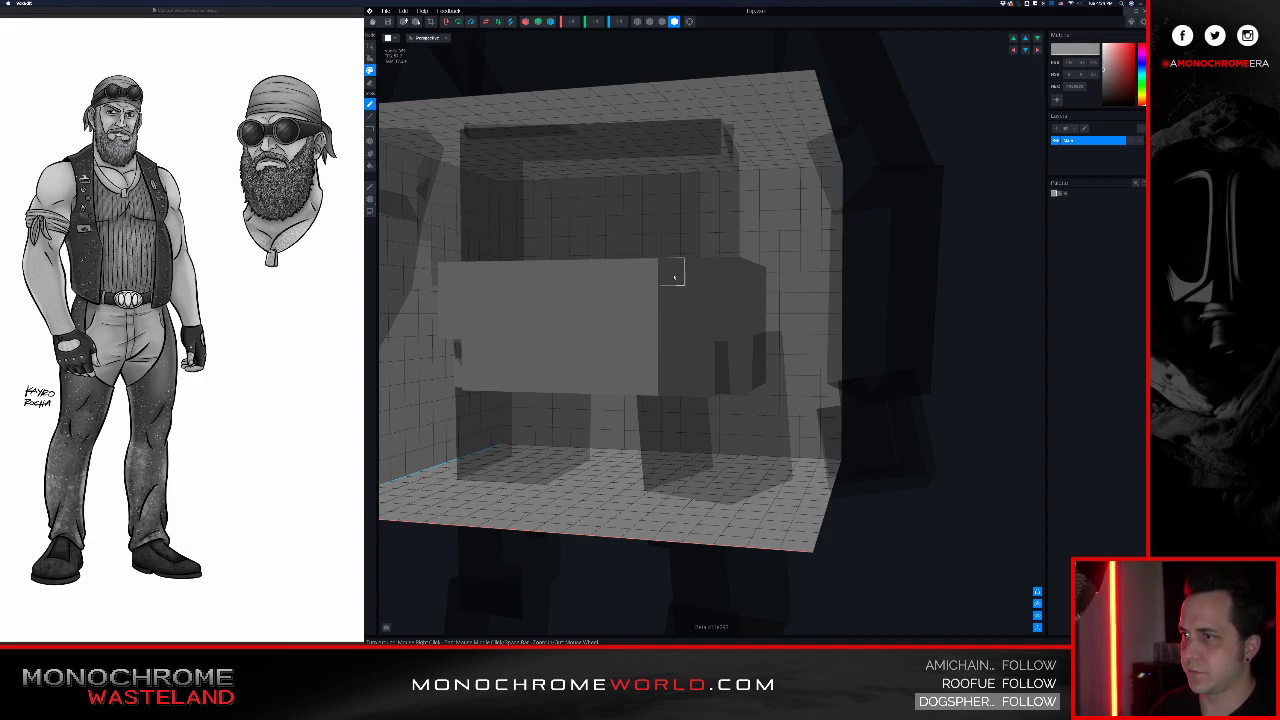
left_click_drag(674, 277, 667, 318)
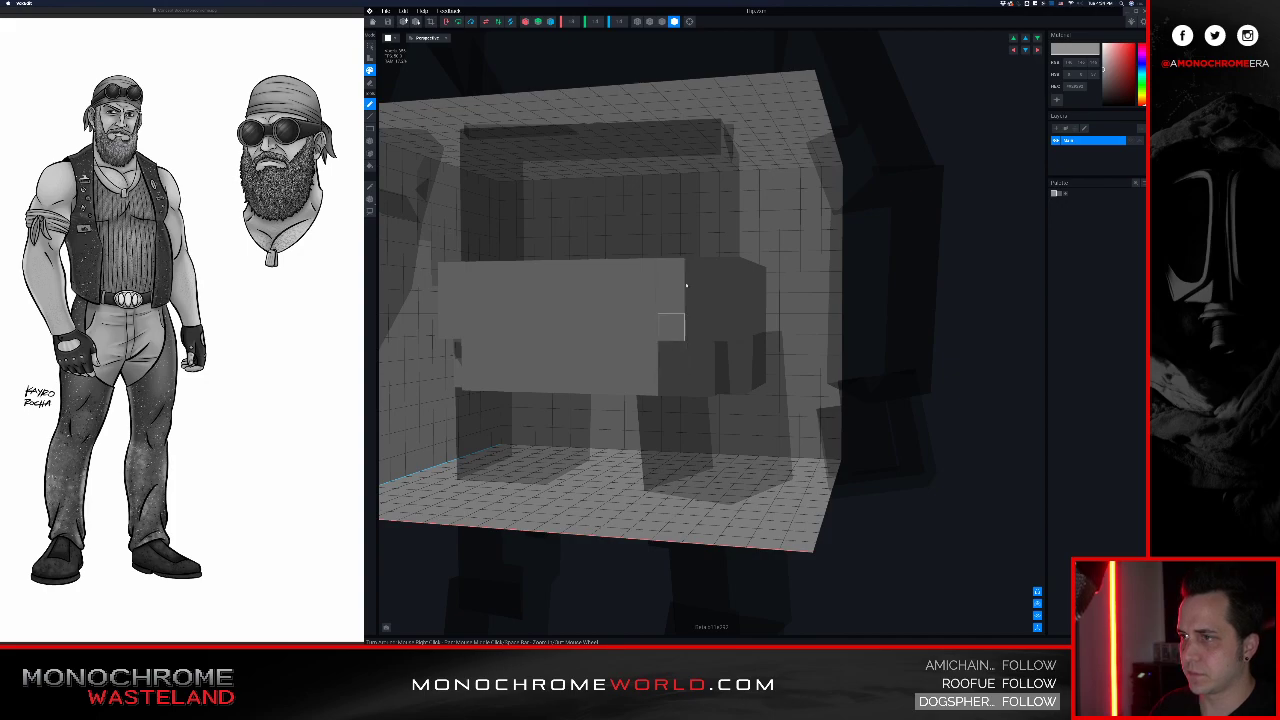
Step: Save the hips' recoloured voxels and return to the full character
right_click_drag(748, 242, 664, 270)
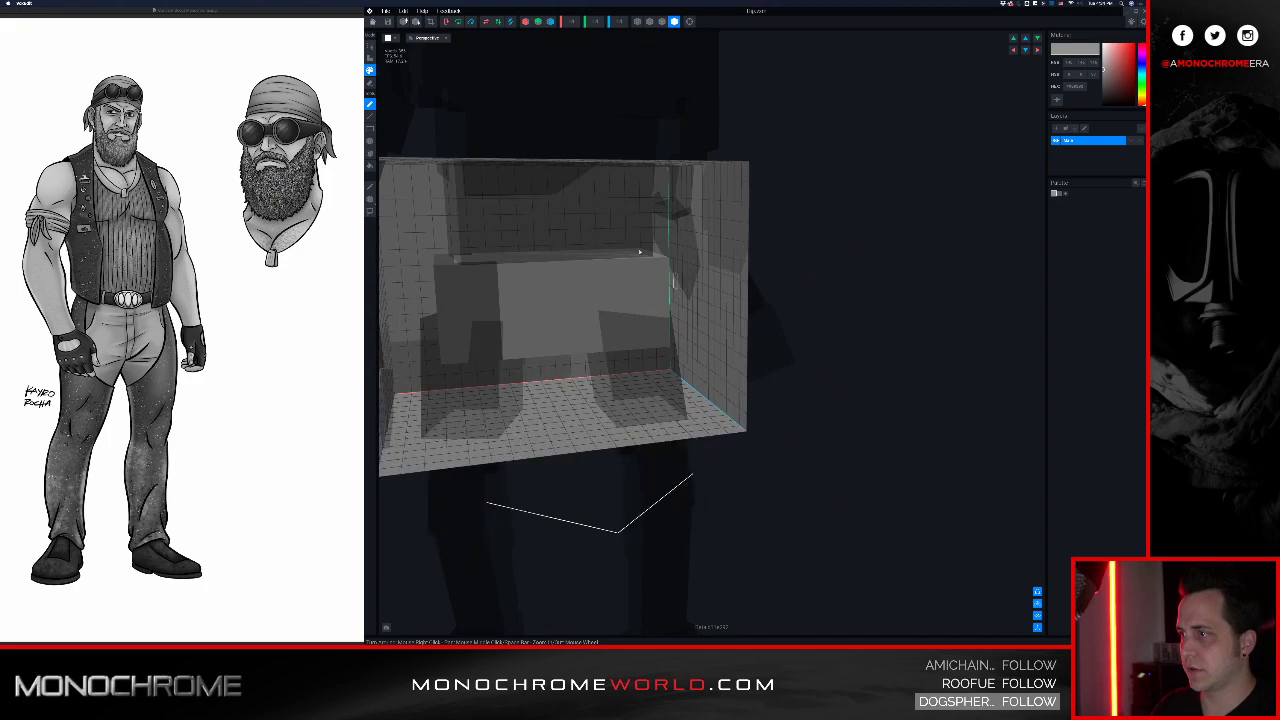
left_click(373, 21)
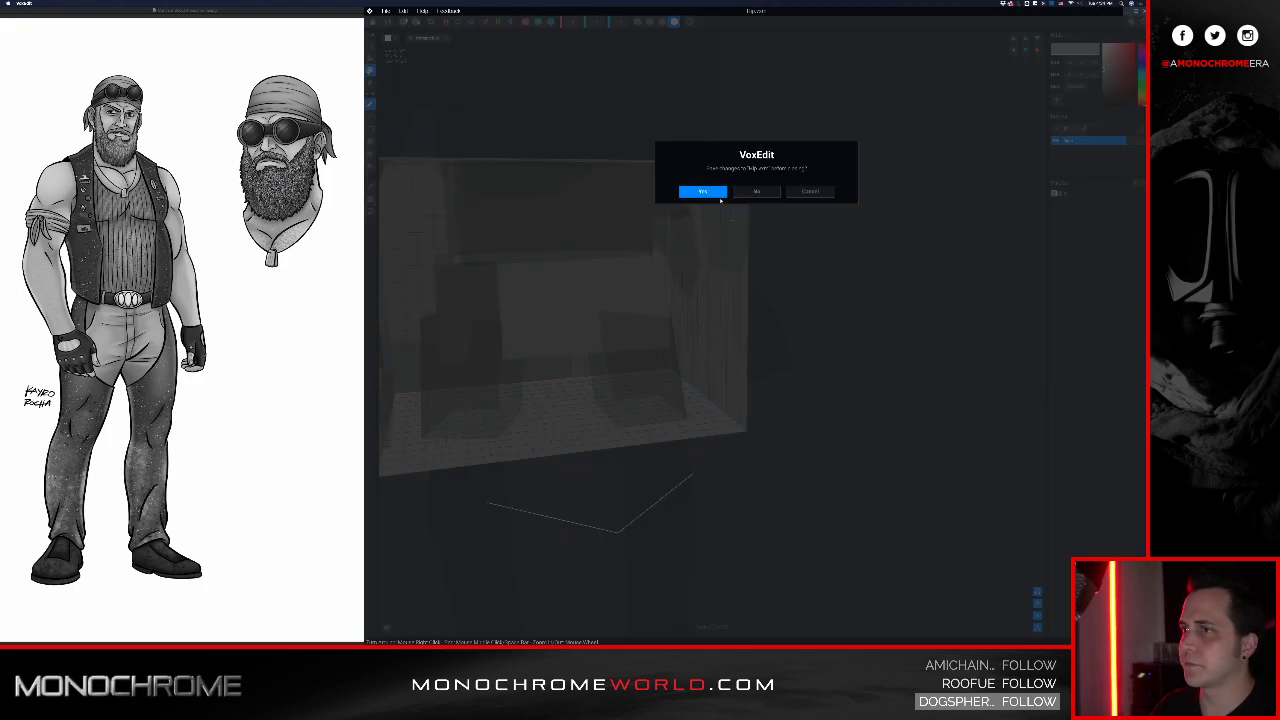
left_click(702, 191)
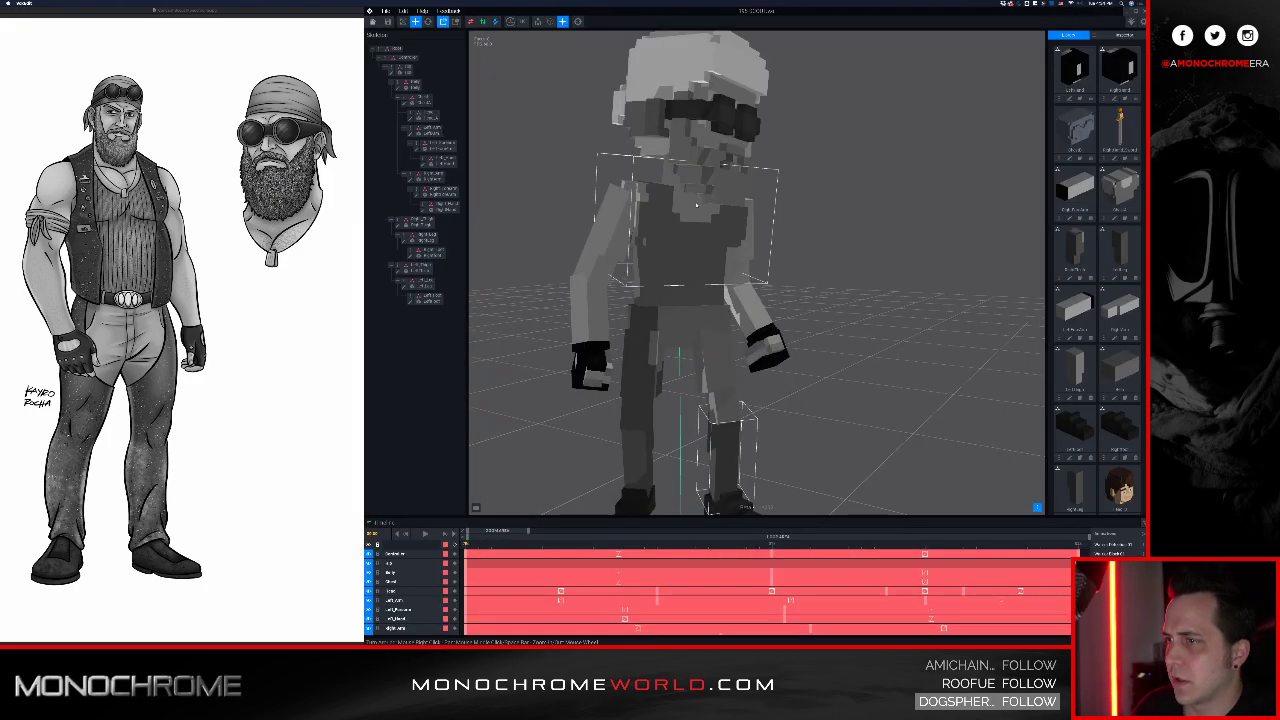
Step: Reopen the hips, repaint the upper voxels of the two inner dark front columns above the right leg lighter grey, and save them
right_click_drag(795, 265, 697, 286)
left_click(724, 302)
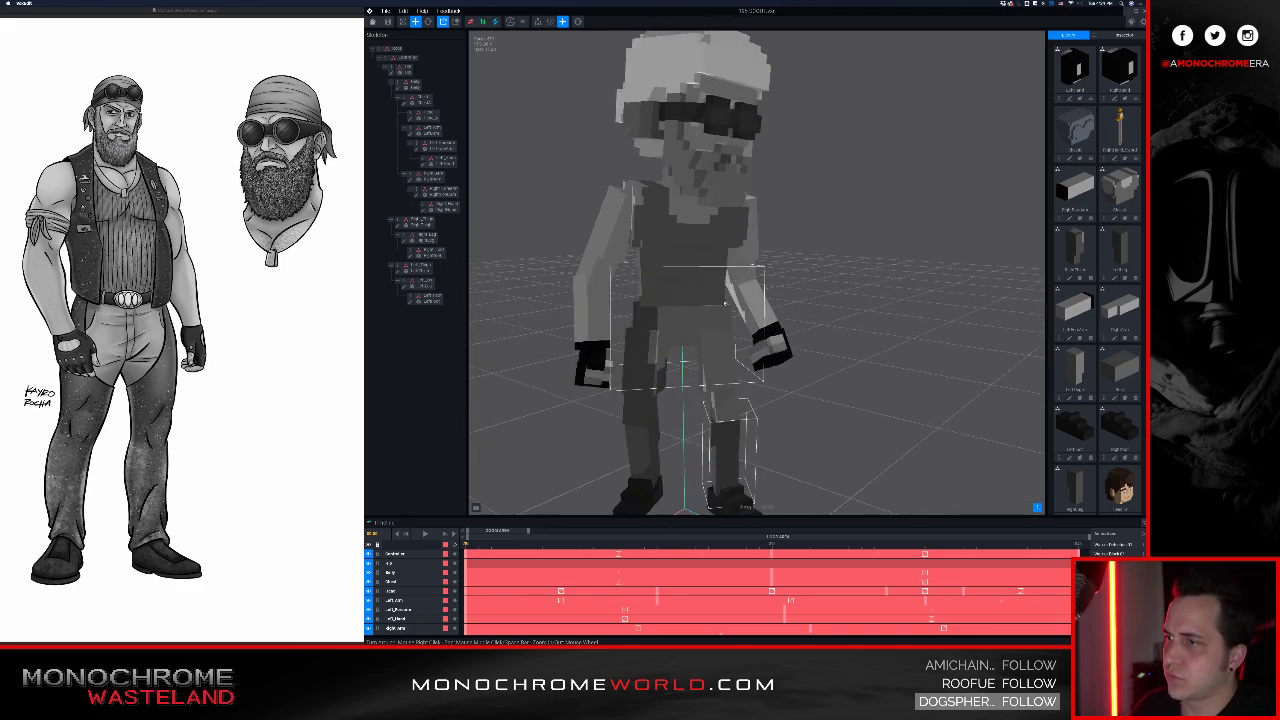
left_click(668, 323)
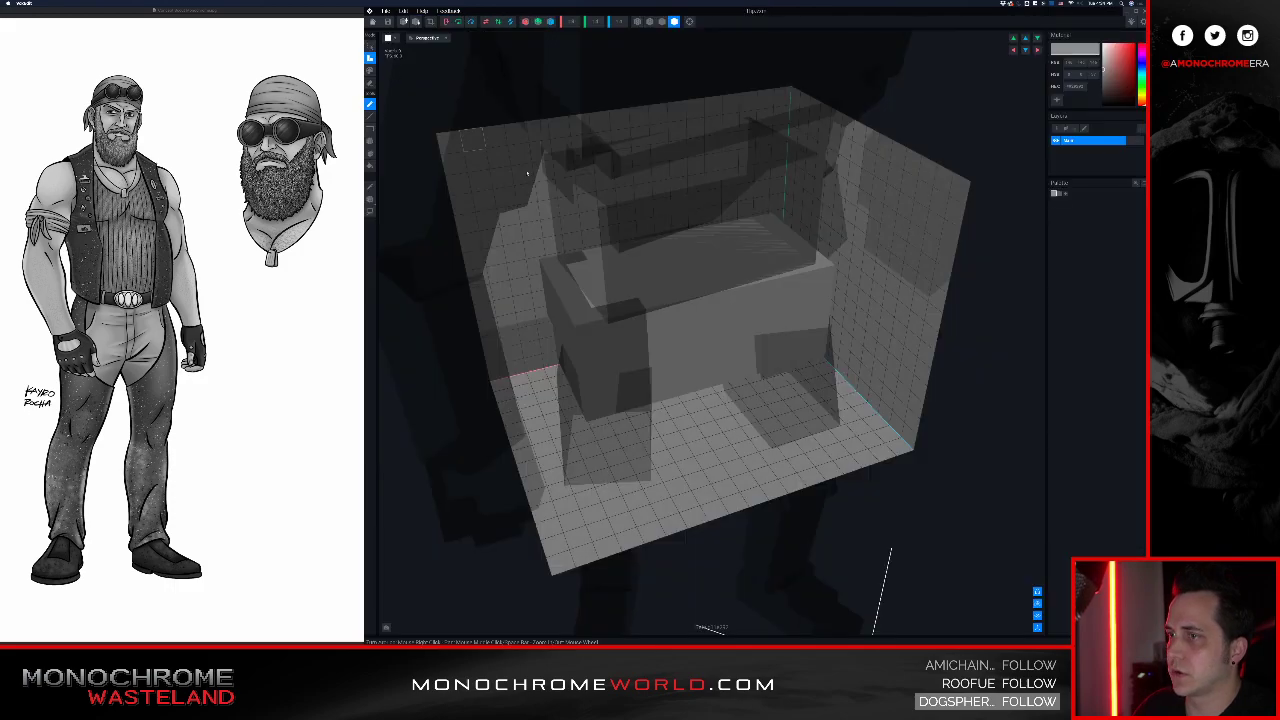
right_click_drag(568, 205, 608, 265)
key("e")
mouse_move(612, 336)
left_mouse_down()
mouse_move(609, 297)
mouse_move(581, 277)
mouse_move(610, 291)
left_mouse_up()
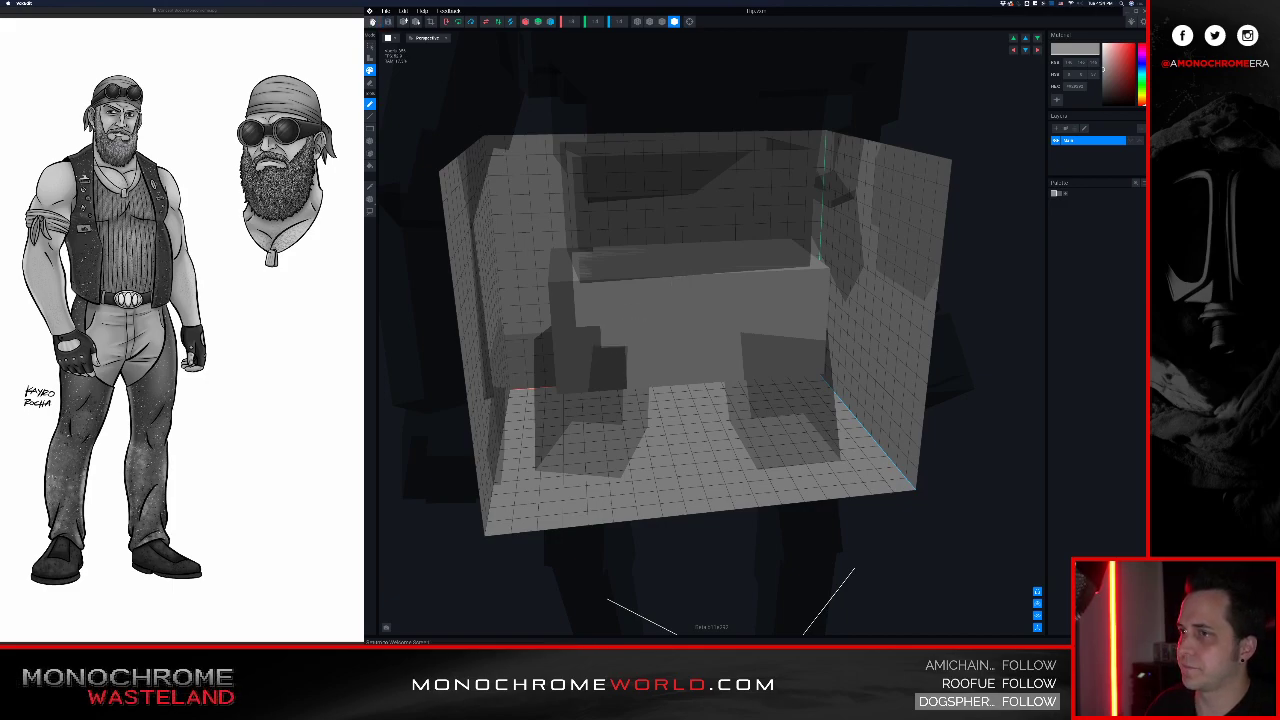
left_click(381, 21)
left_click(702, 194)
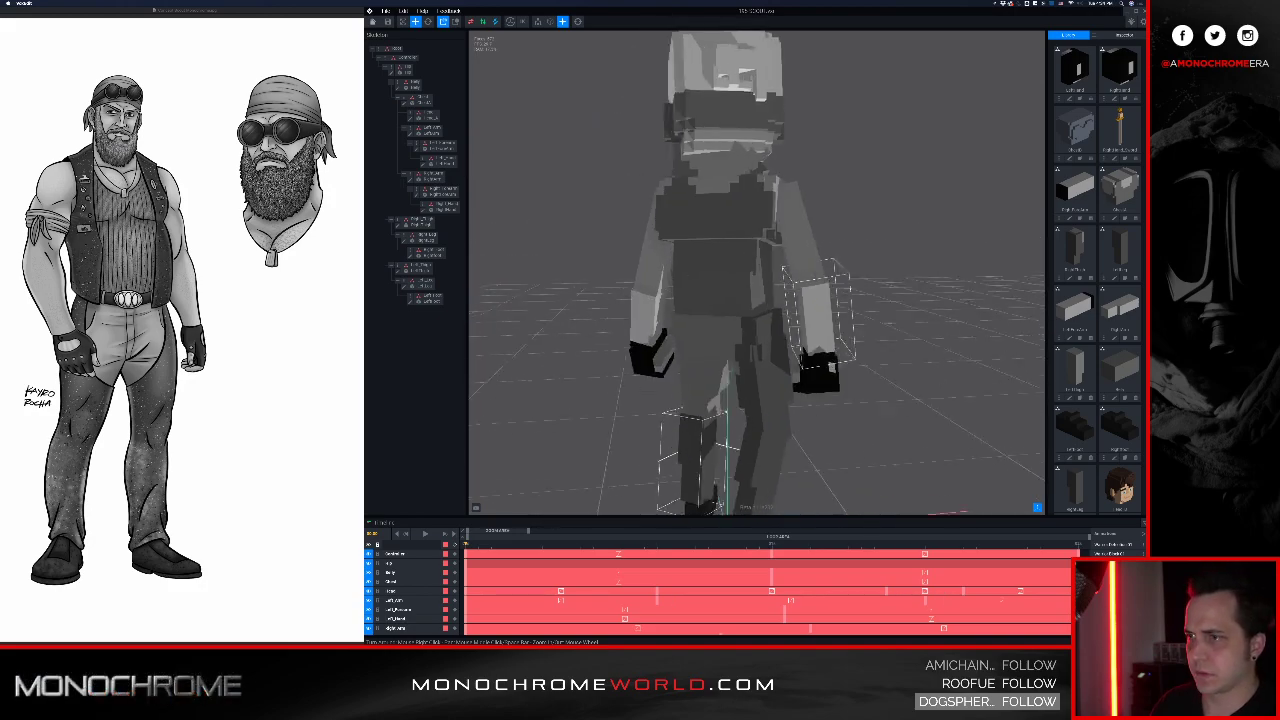
Step: Examine the dark chaps colouring on the hips and legs of the full character from the back, side and front
right_click_drag(818, 296, 630, 306)
middle_click_drag(938, 320, 815, 296)
right_click_drag(817, 296, 780, 295)
middle_click_drag(966, 354, 871, 351)
right_click_drag(871, 351, 834, 343)
scroll(757, 321, "down", 3)
right_click_drag(757, 321, 760, 325)
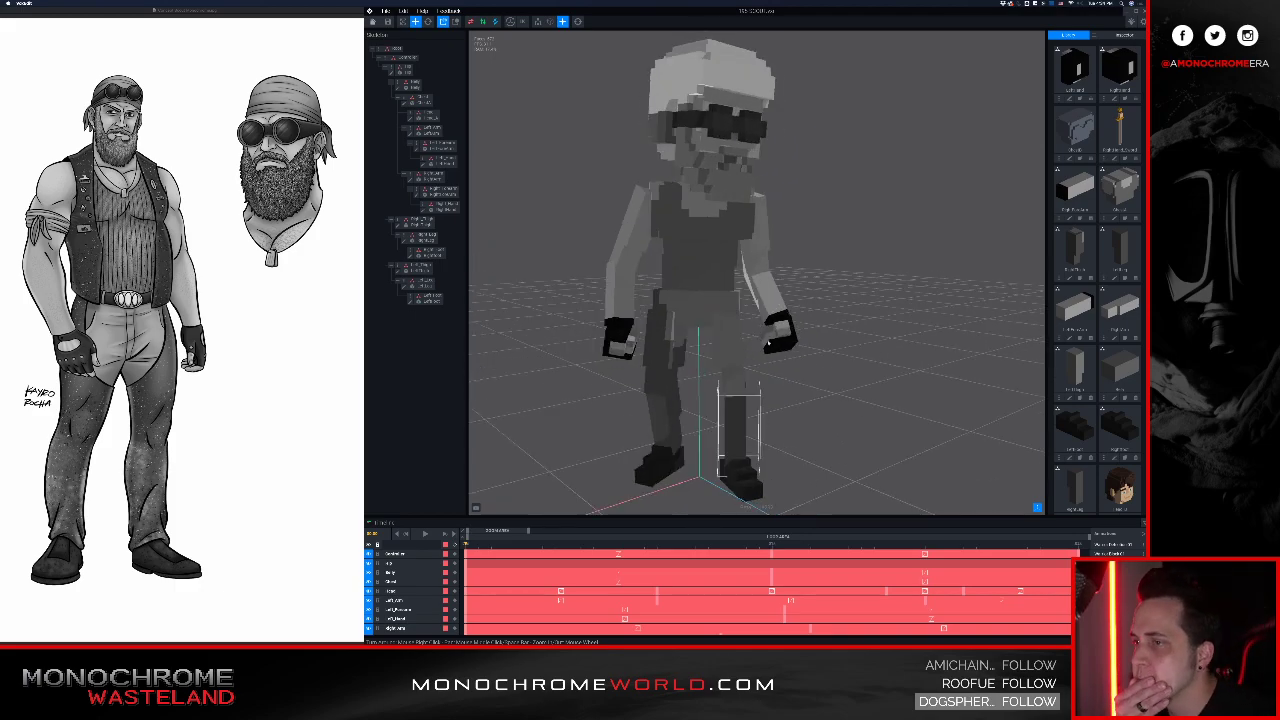
left_click(735, 351)
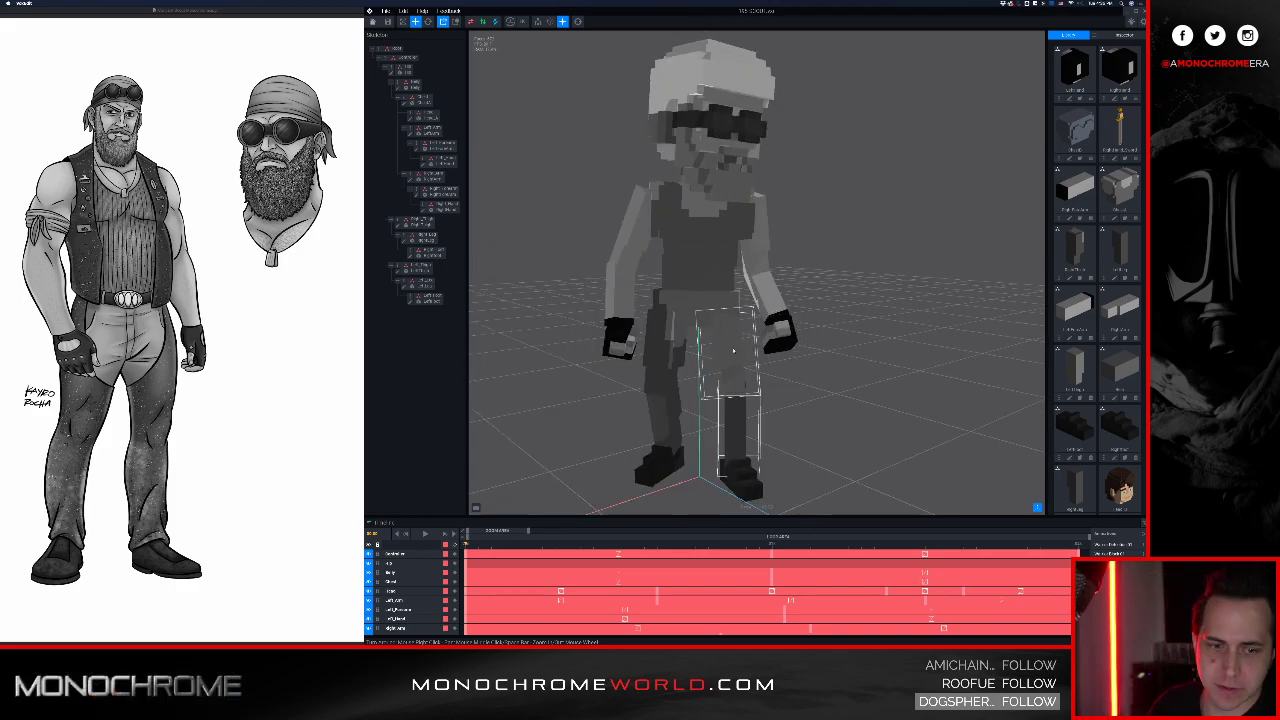
right_click_drag(735, 351, 696, 287)
scroll(727, 340, "down", 5)
scroll(704, 285, "up", 3)
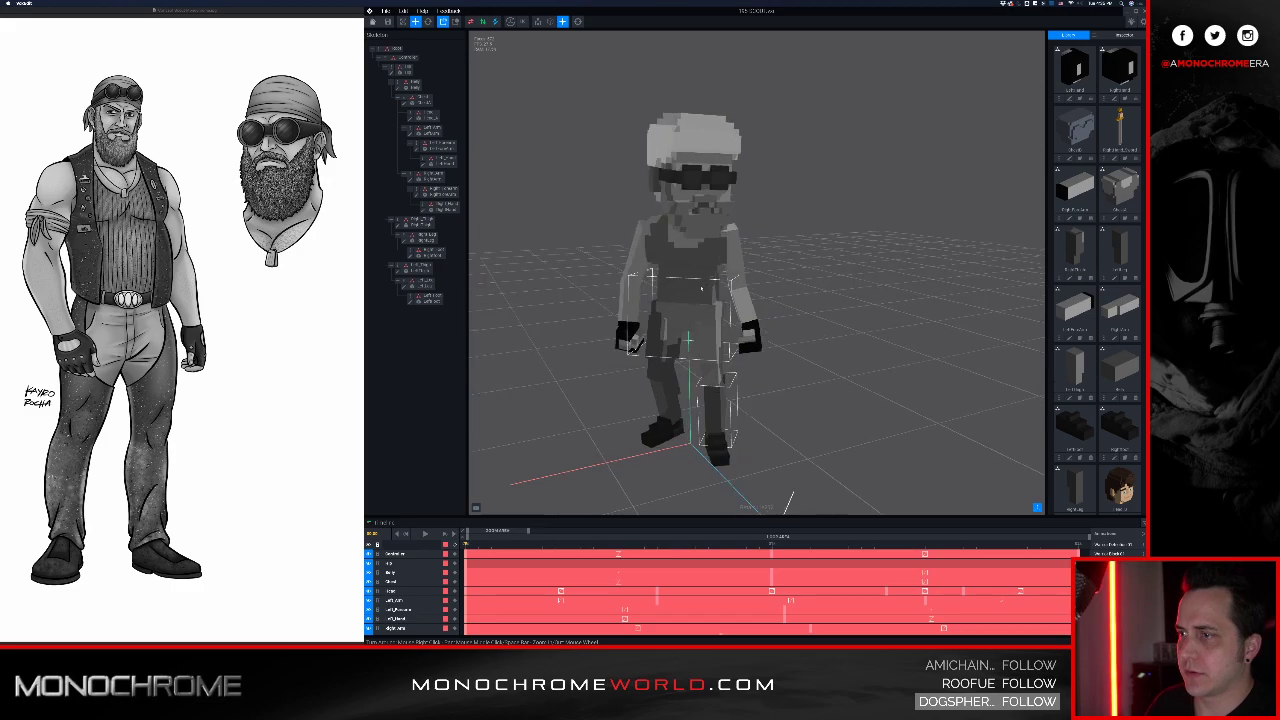
scroll(694, 288, "up", 3)
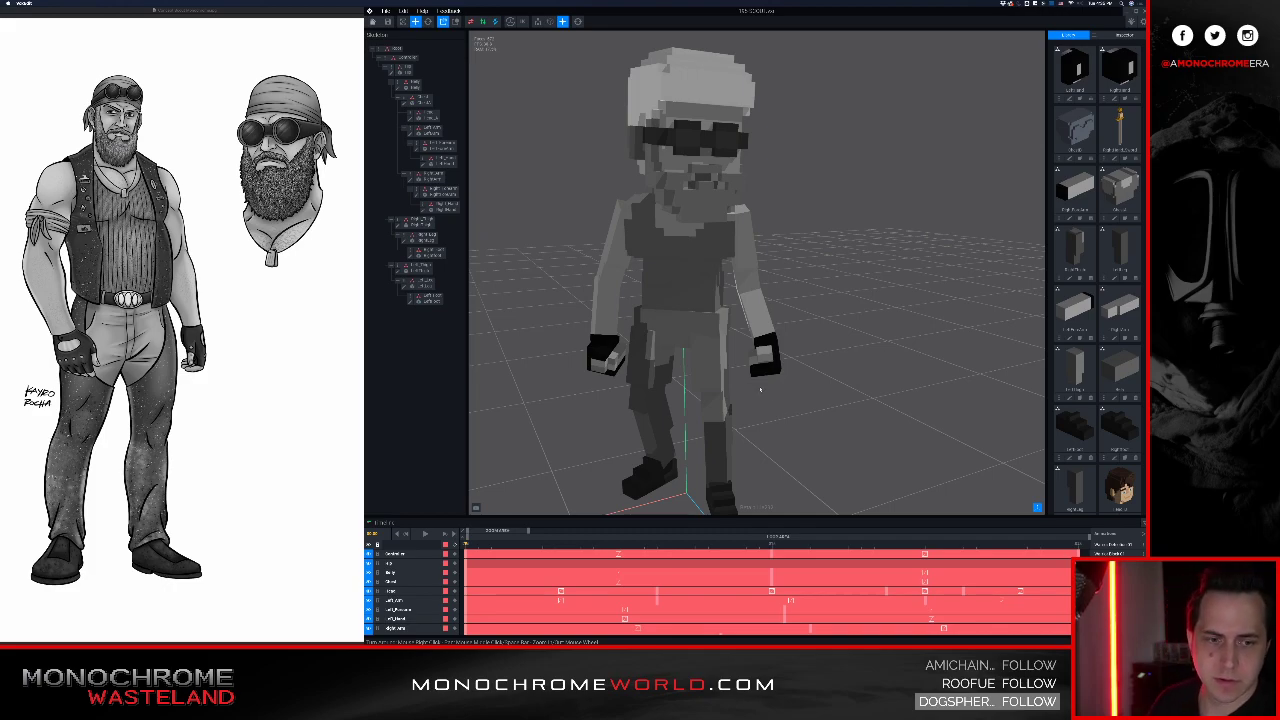
Step: Save the full character project with its updated hips and thighs
left_click(388, 22)
scroll(546, 151, "down", 3)
right_click_drag(546, 152, 611, 163)
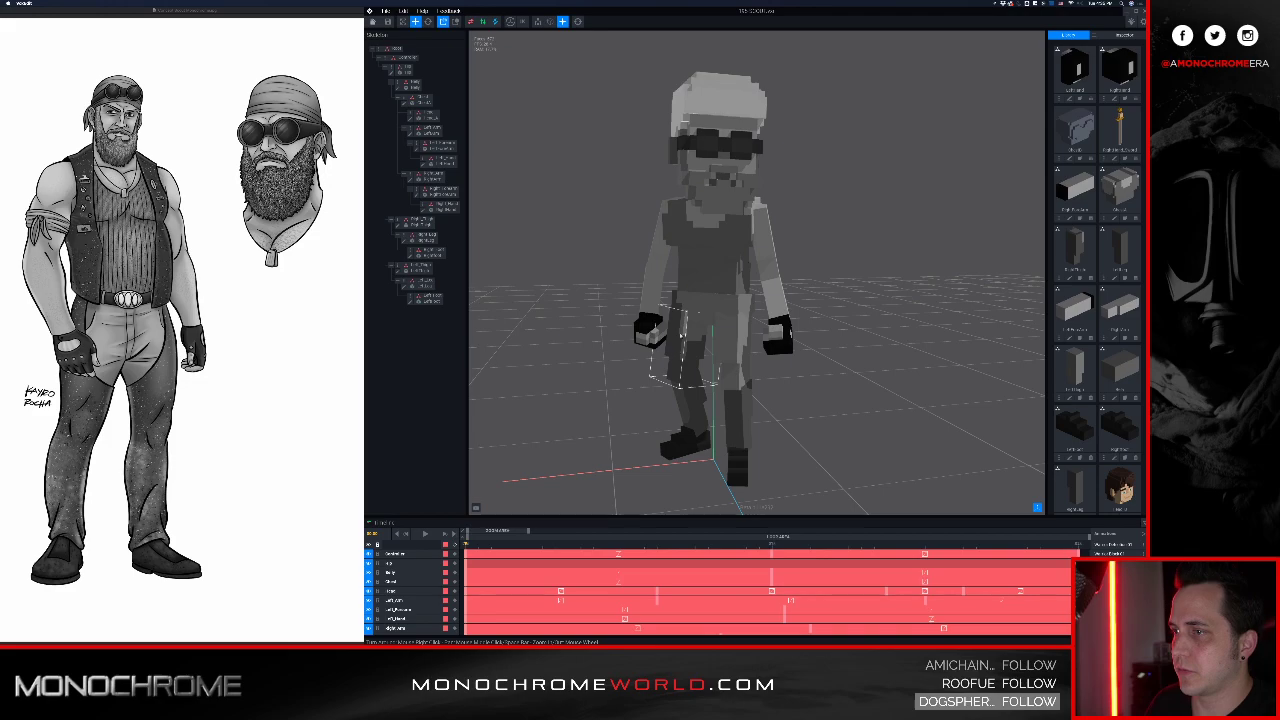
mouse_move(693, 203)
left_mouse_down()
mouse_move(863, 503)
mouse_move(685, 187)
left_mouse_up()
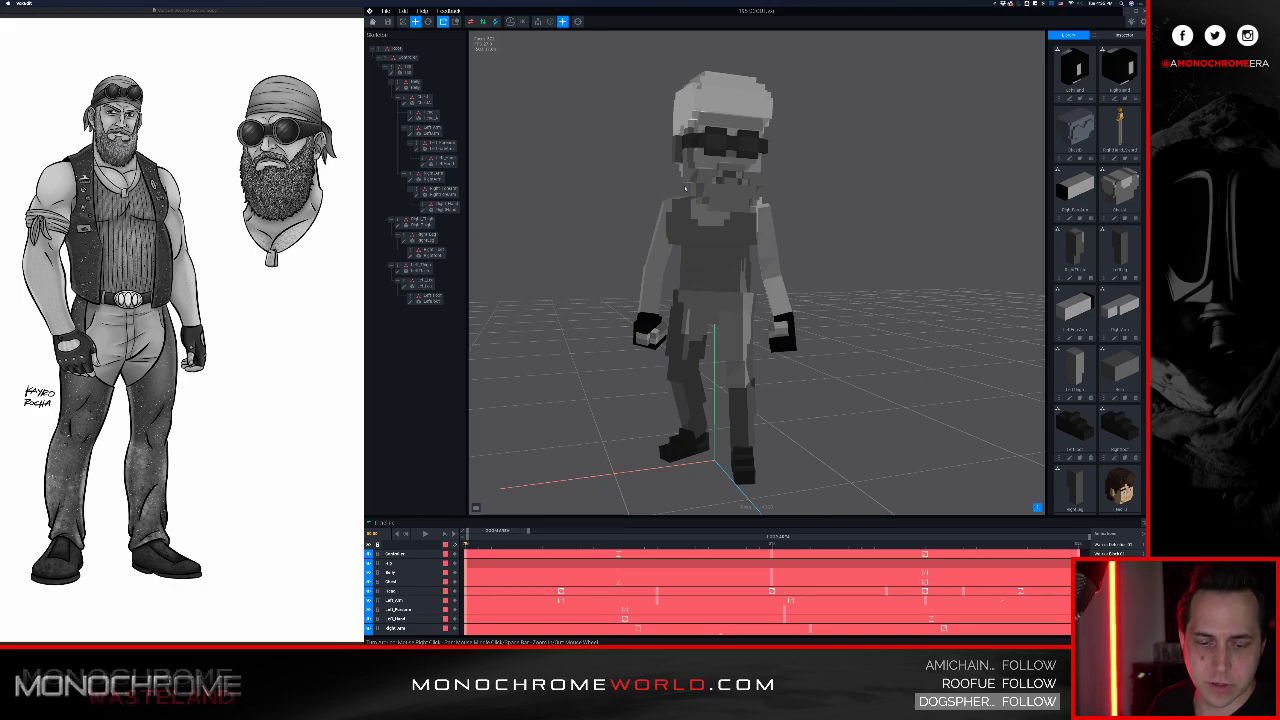